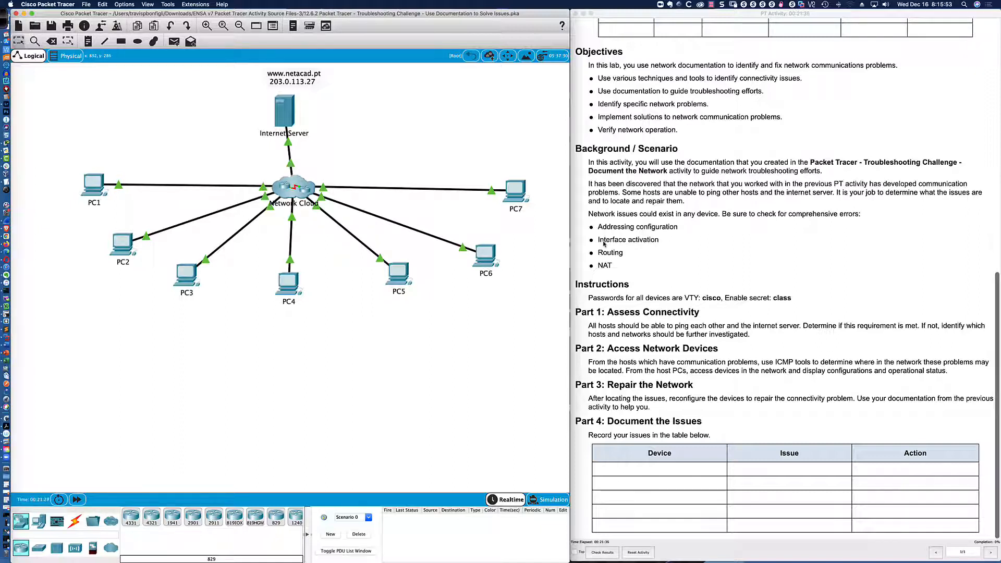
Review the activity instructions, highlighting the possible network issues and the Part 1 connectivity requirement.
left_click(600, 228)
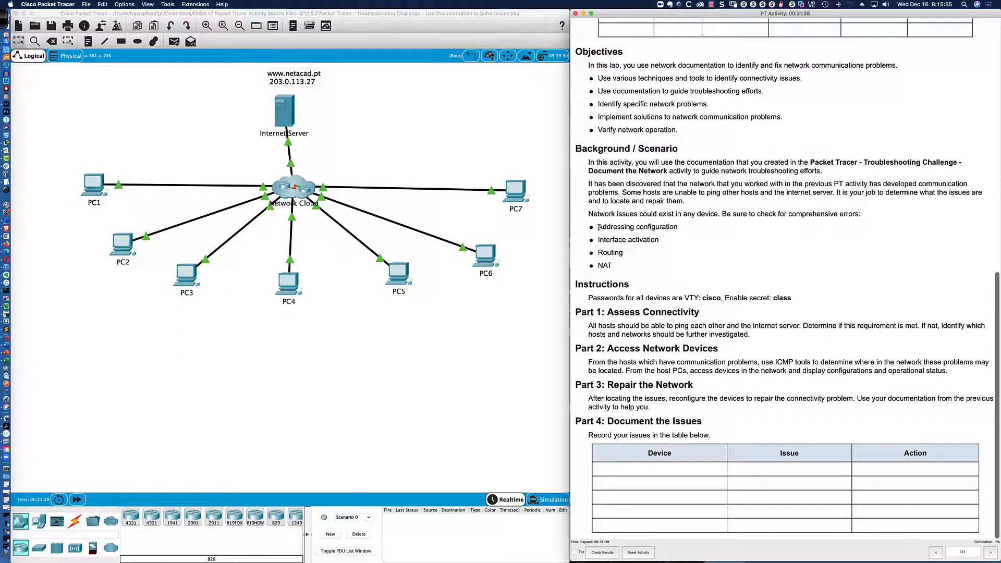
left_click_drag(599, 227, 645, 273)
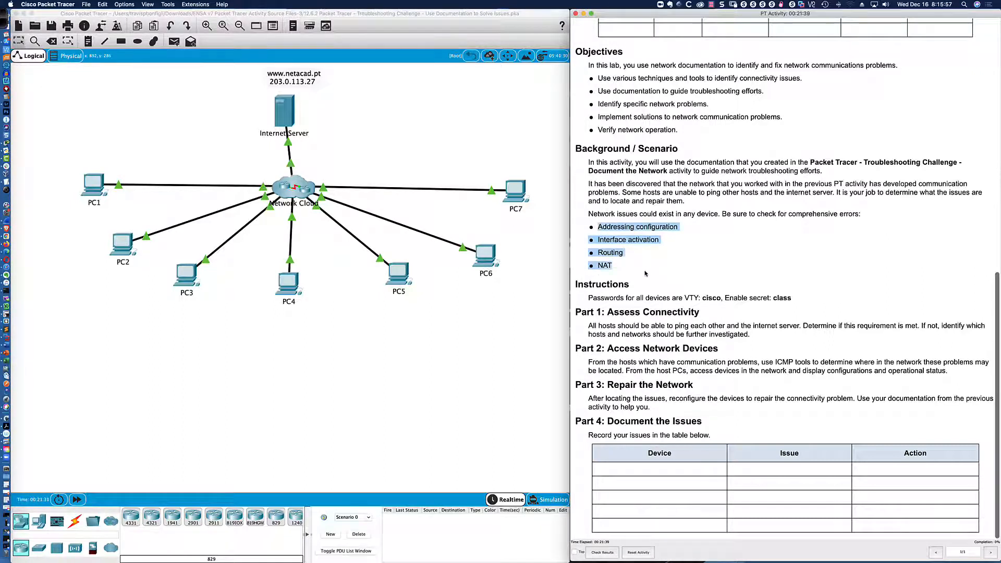
left_click(634, 267)
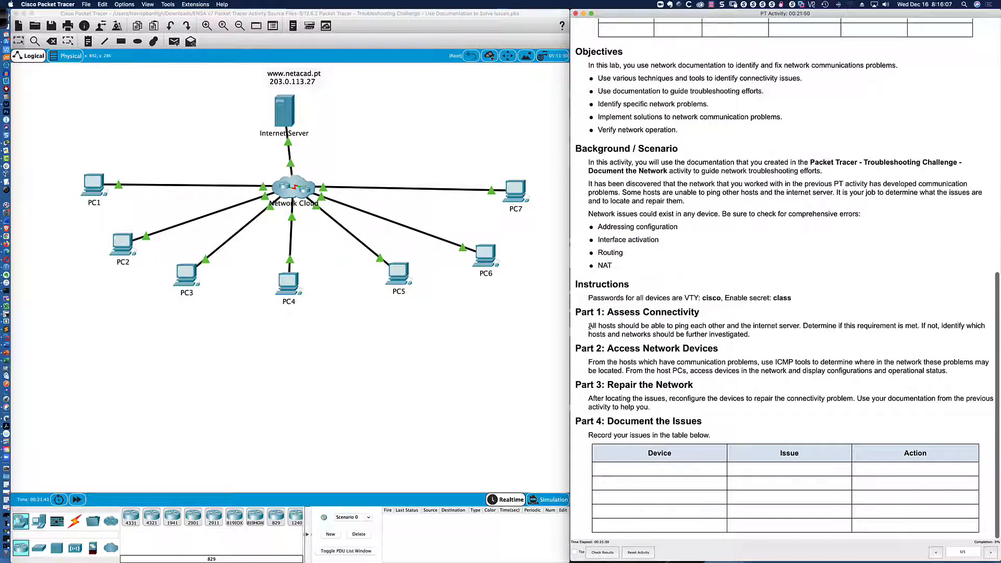
left_click_drag(588, 326, 753, 334)
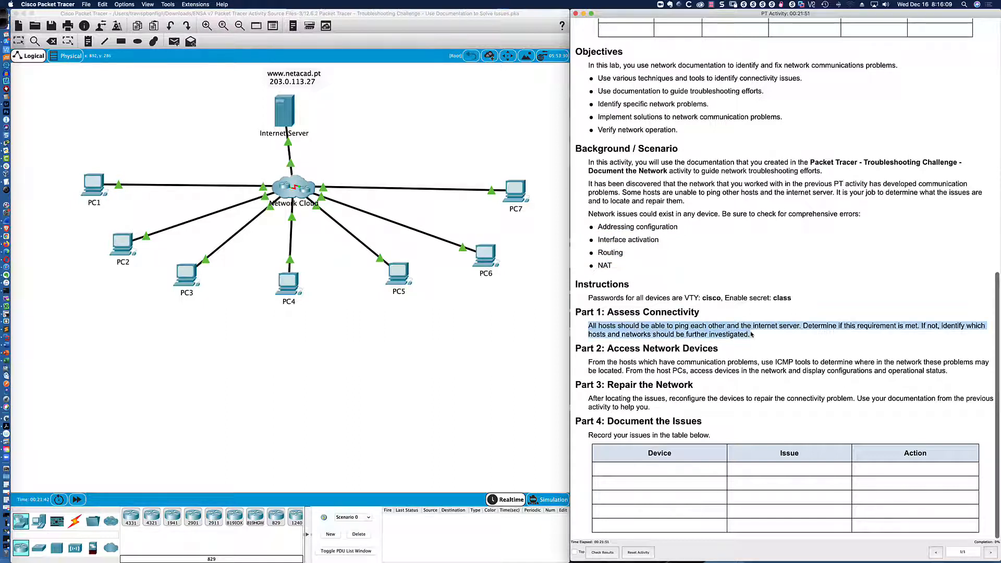
left_click(722, 332)
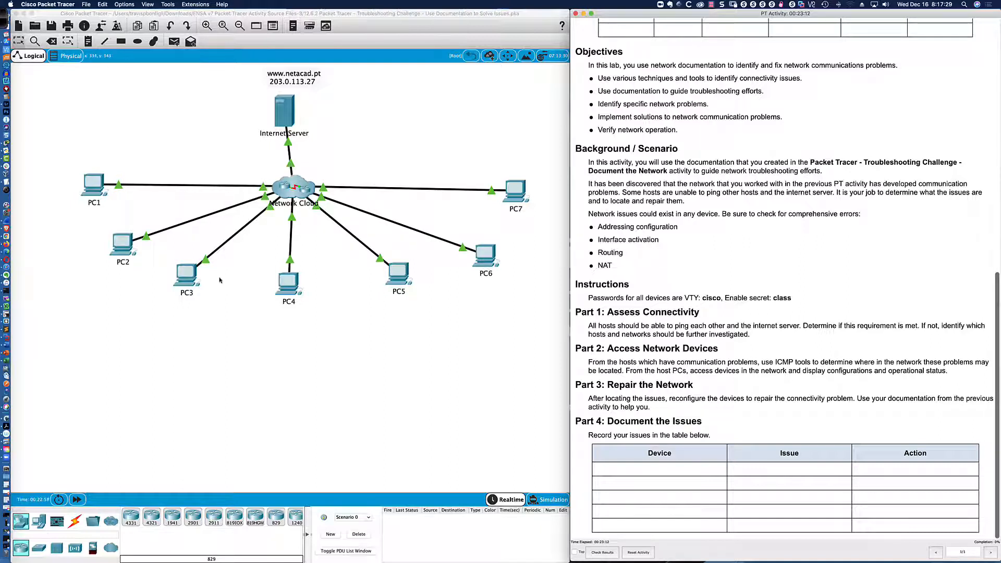
Show PC1's IP configuration (192.168.1.153/24, gateway 192.168.1.1) and compare it with the network diagram.
left_click(93, 186)
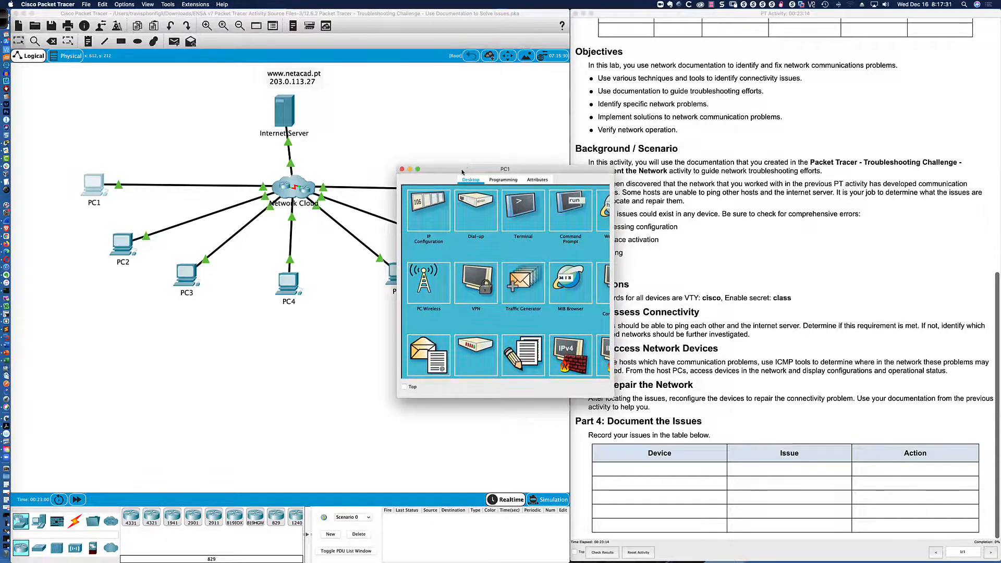
left_click_drag(461, 166, 77, 340)
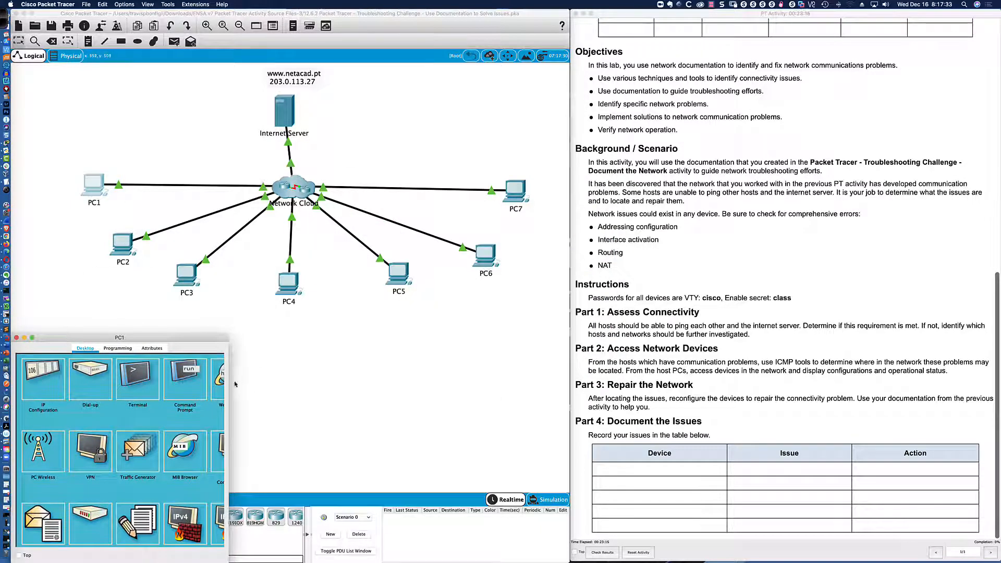
left_click_drag(228, 381, 572, 378)
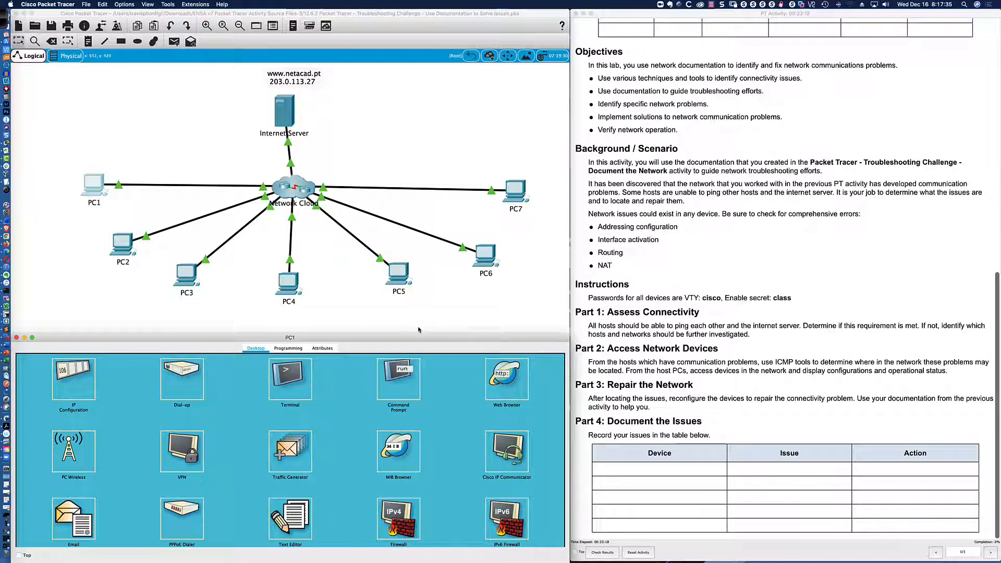
left_click_drag(419, 333, 419, 306)
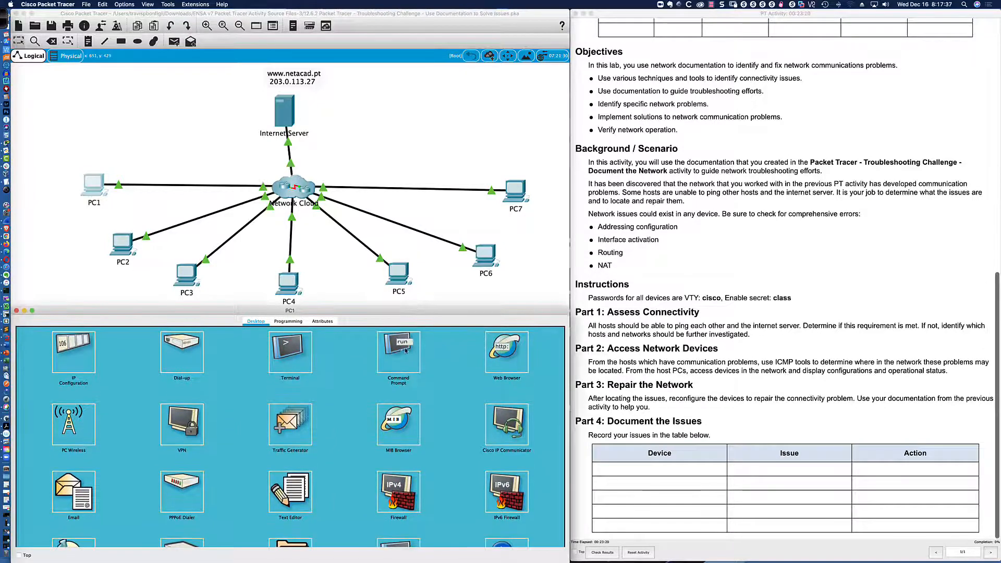
left_click(61, 358)
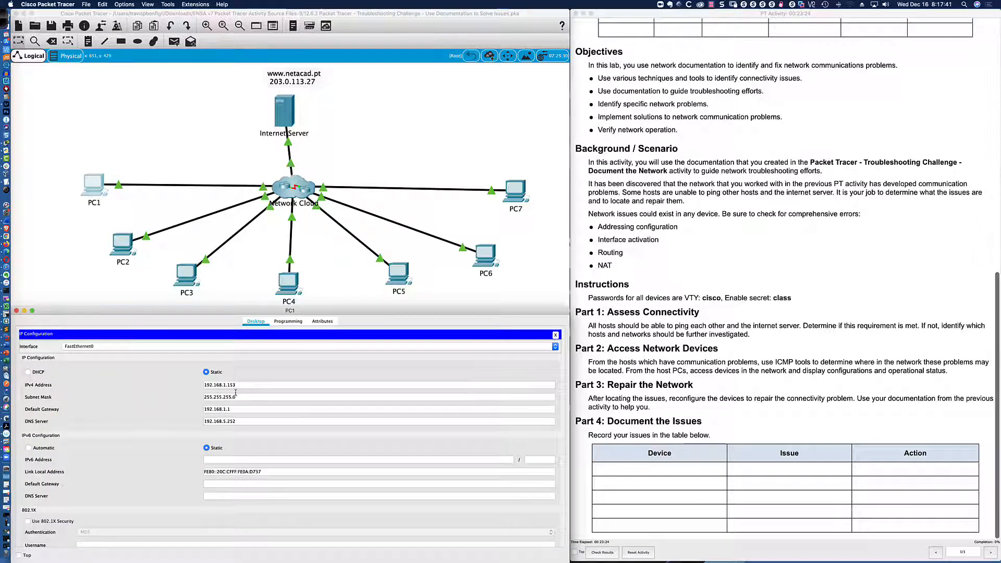
key("super+Tab")
key("super+Tab")
key("super+Tab")
key("super+Tab")
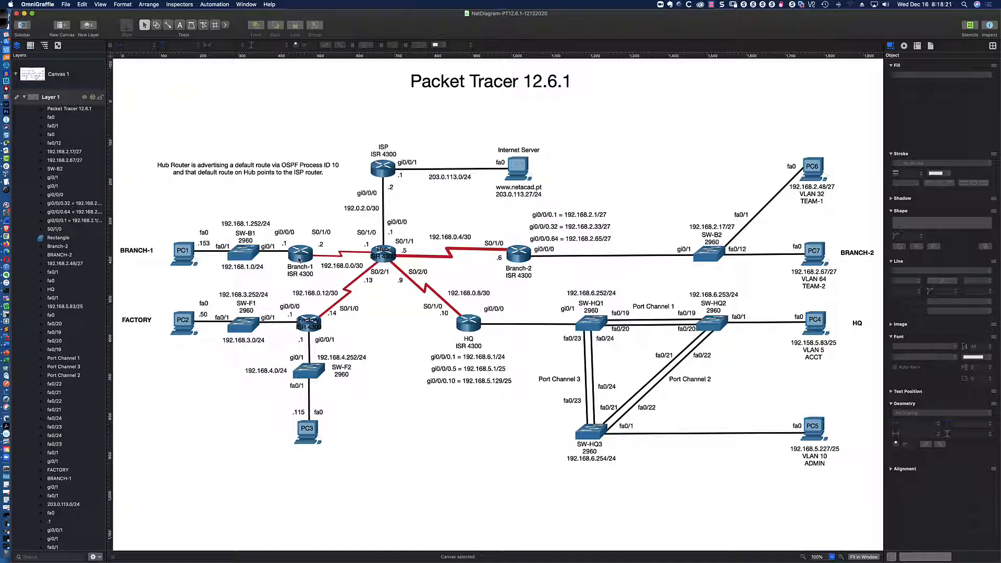
key("super+Tab")
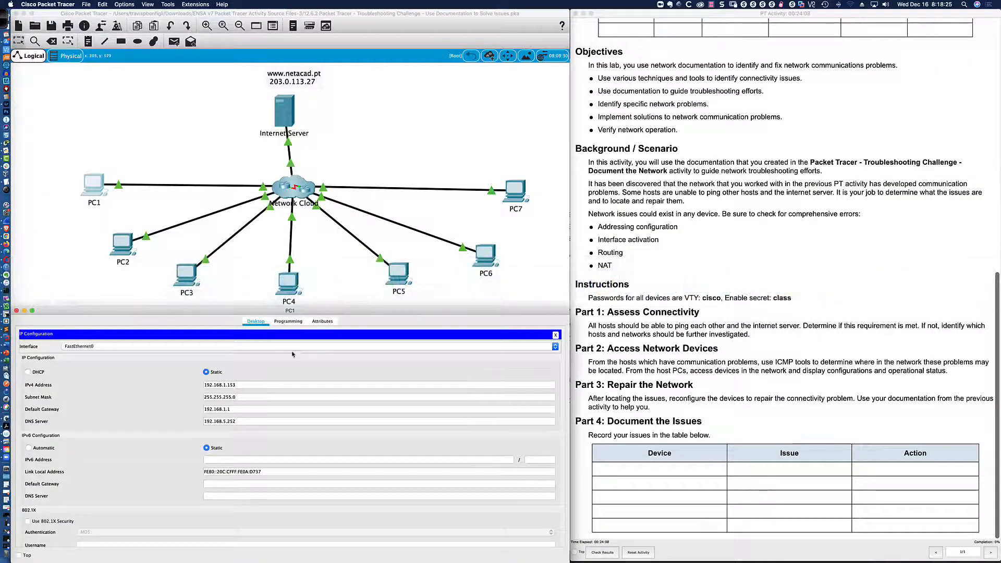
From PC1's command prompt, ping the switch at 192.168.1.252 and the gateway 192.168.1.1.
left_click(556, 334)
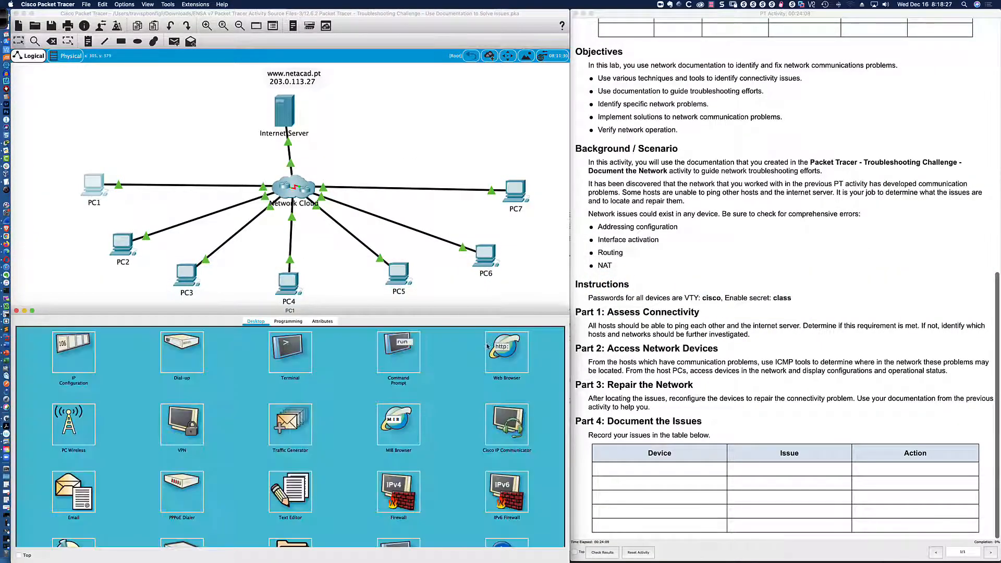
left_click(415, 355)
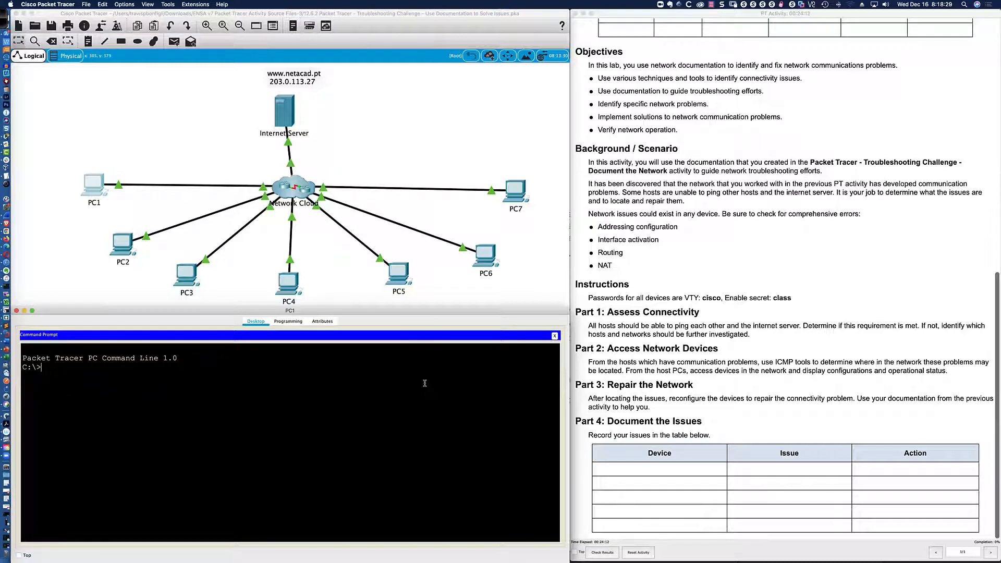
type("ping 192.168.1.252")
key("Return")
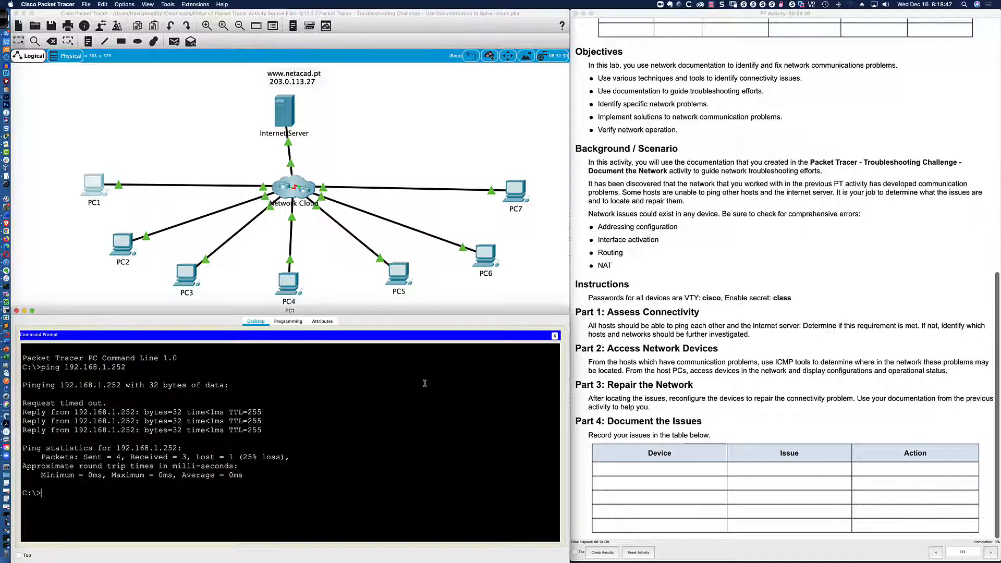
type("ping 192.168.1.1")
key("Return")
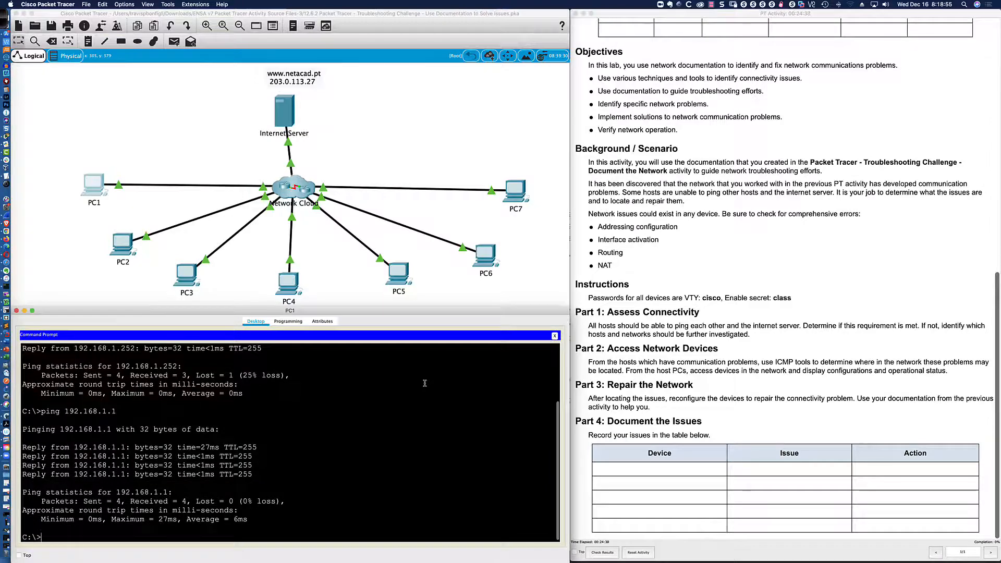
Check the diagram, then ping 192.168.0.1 from PC1 and confirm it replies.
key("super+Tab")
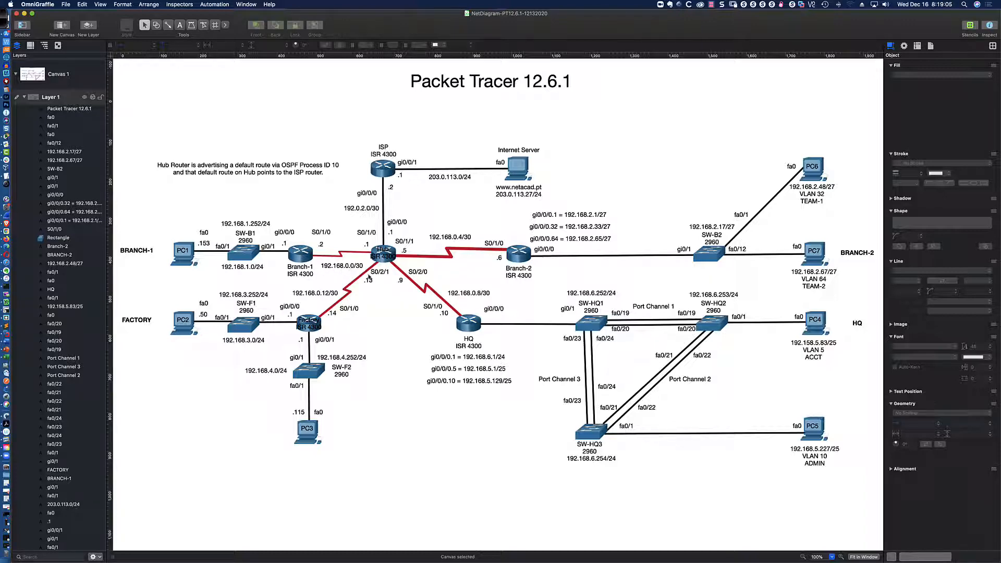
key("super+Tab")
key("Up")
key("BackSpace")
key("BackSpace")
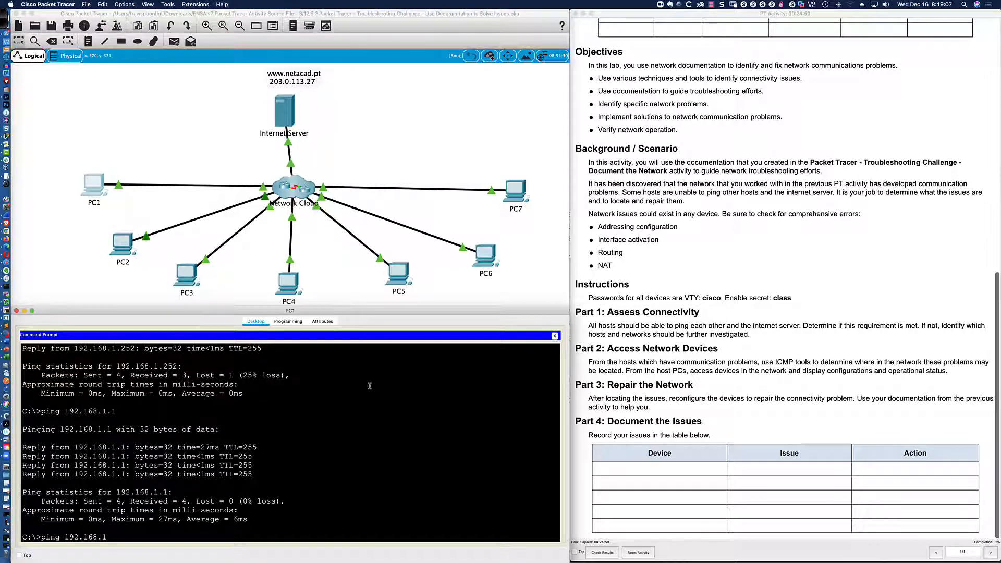
key("BackSpace")
type("0.1")
key("Return")
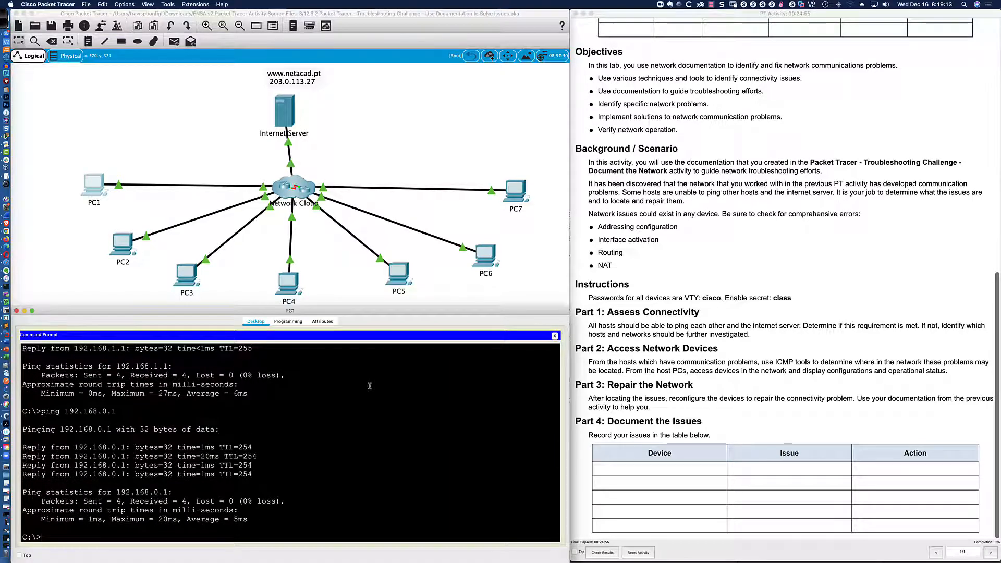
key("super+Tab")
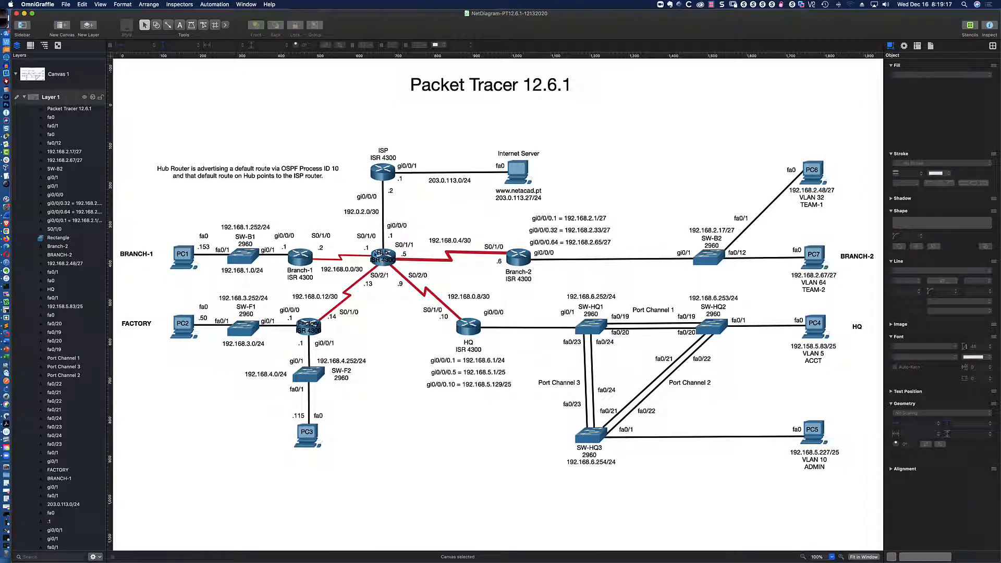
key("super+Tab")
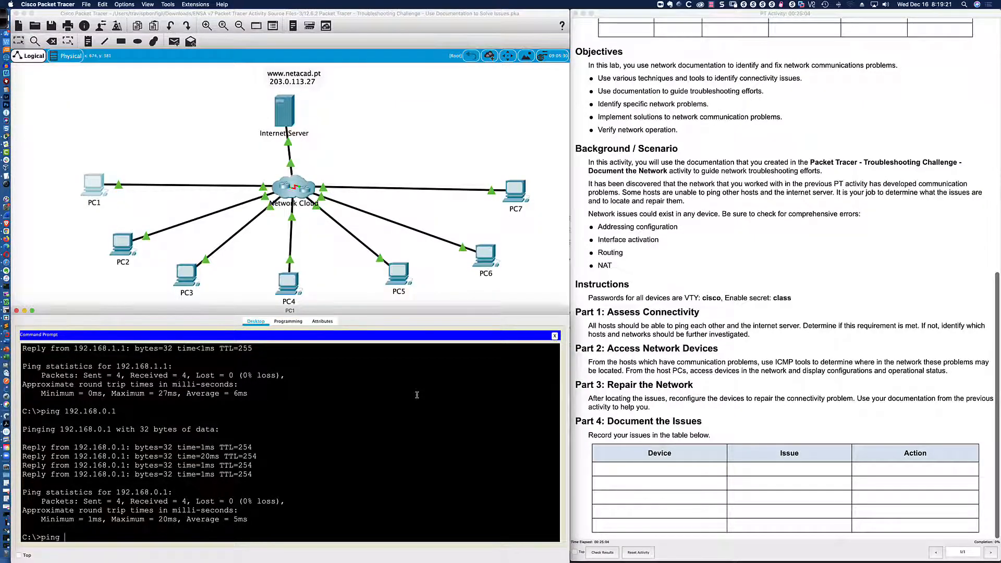
Ping the Internet Server at 203.0.113.27 from PC1; all four requests time out.
type("203.0.113.27")
key("Return")
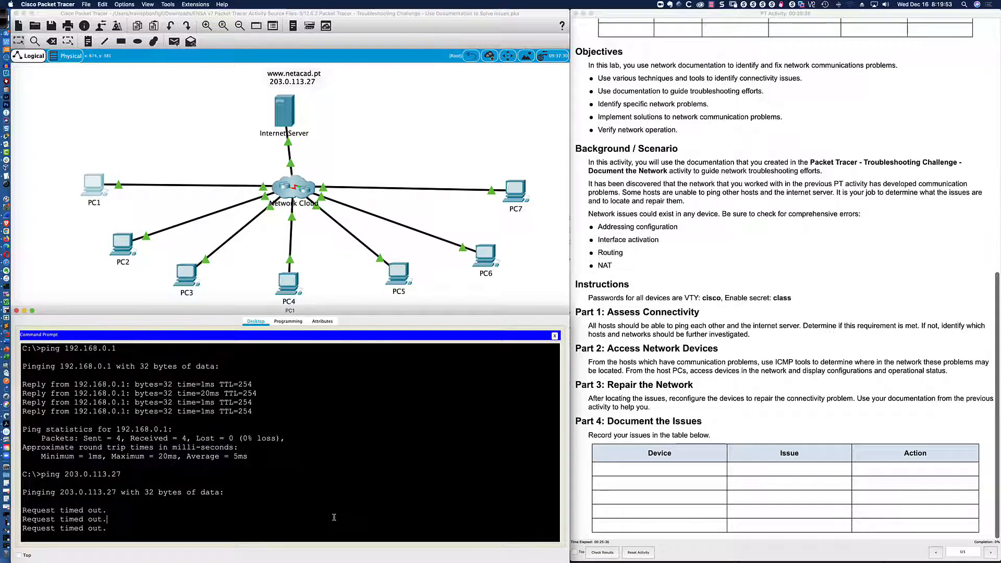
key("ctrl+c")
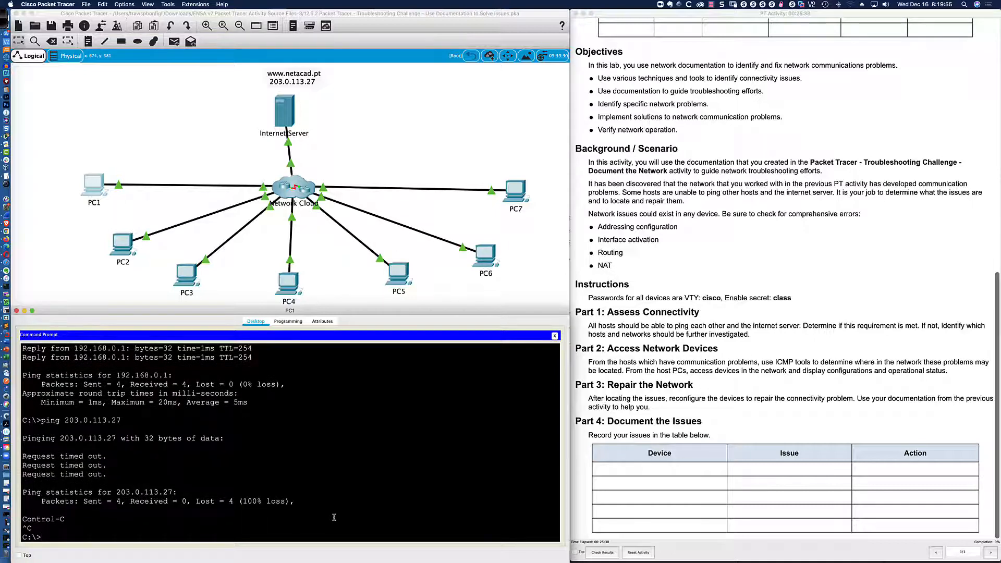
key("super+Tab")
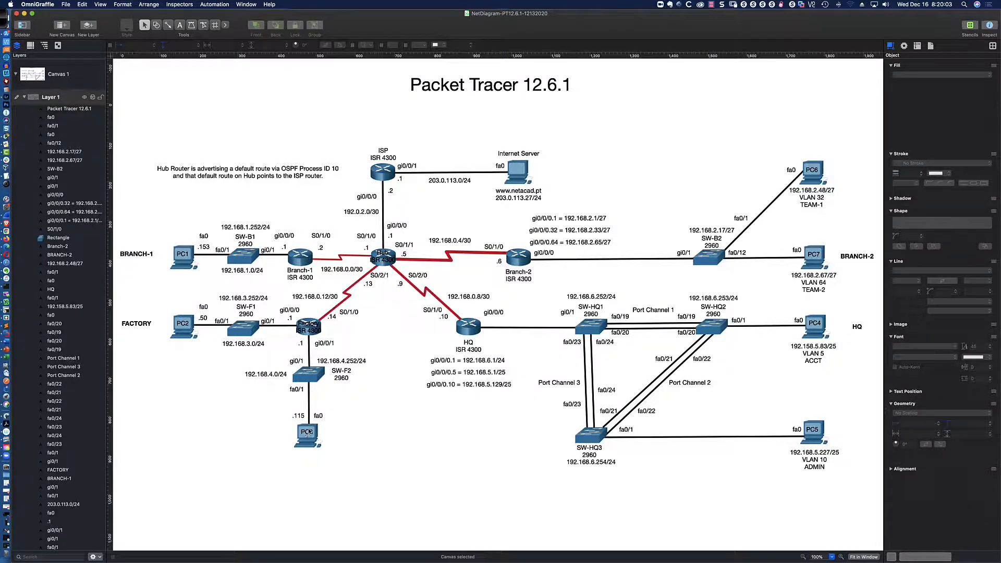
key("super+Tab")
type("ping 192.168.0.")
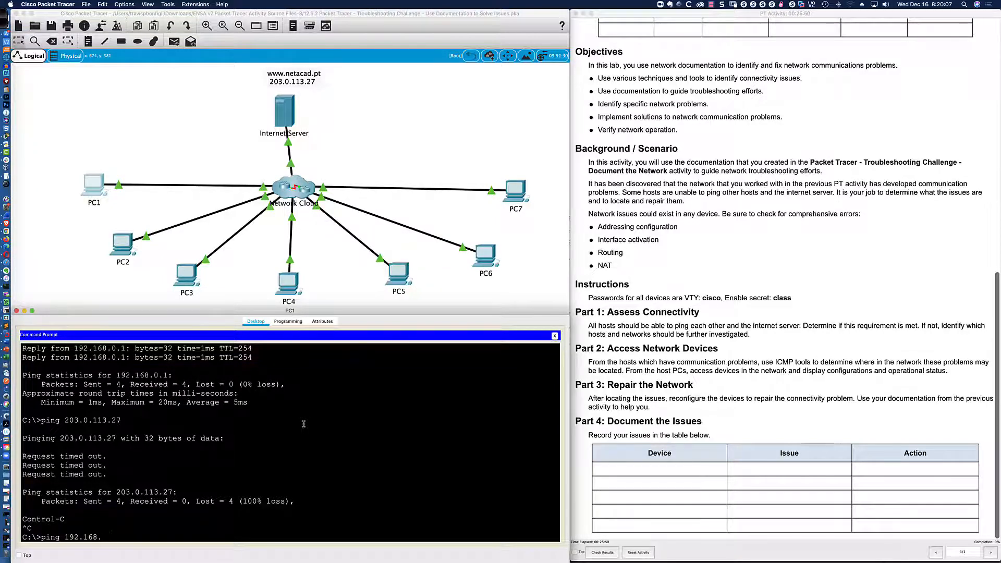
Ping PC3 at 192.168.4.115 from PC1, which fails with 100% loss.
key("BackSpace")
key("BackSpace")
type("4.115")
key("Return")
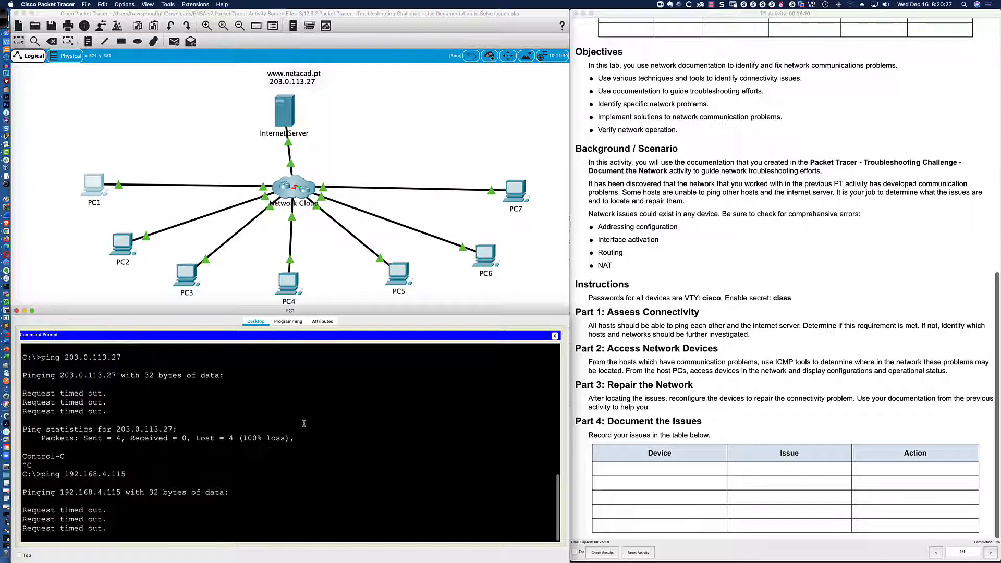
key("ctrl+c")
key("Return")
key("Return")
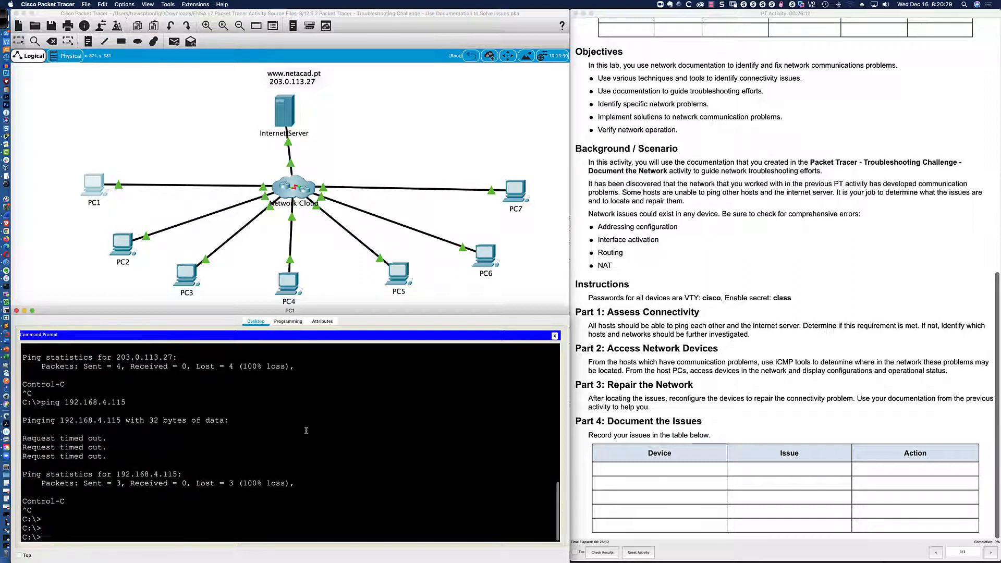
type("tracert 203.0.113.27")
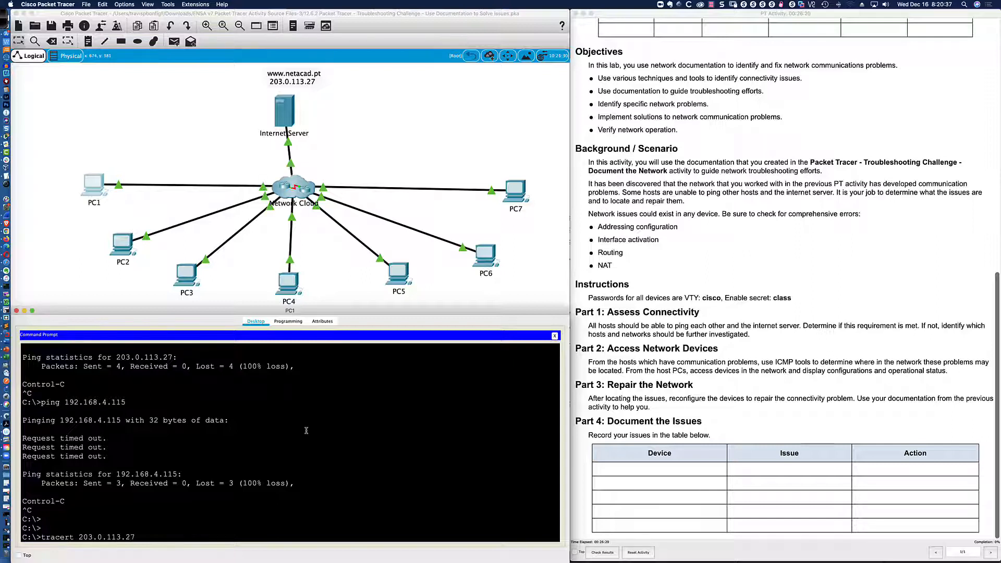
Run tracert from PC1 to 203.0.113.27 and 192.168.4.115; both stop after 192.168.0.1.
key("Return")
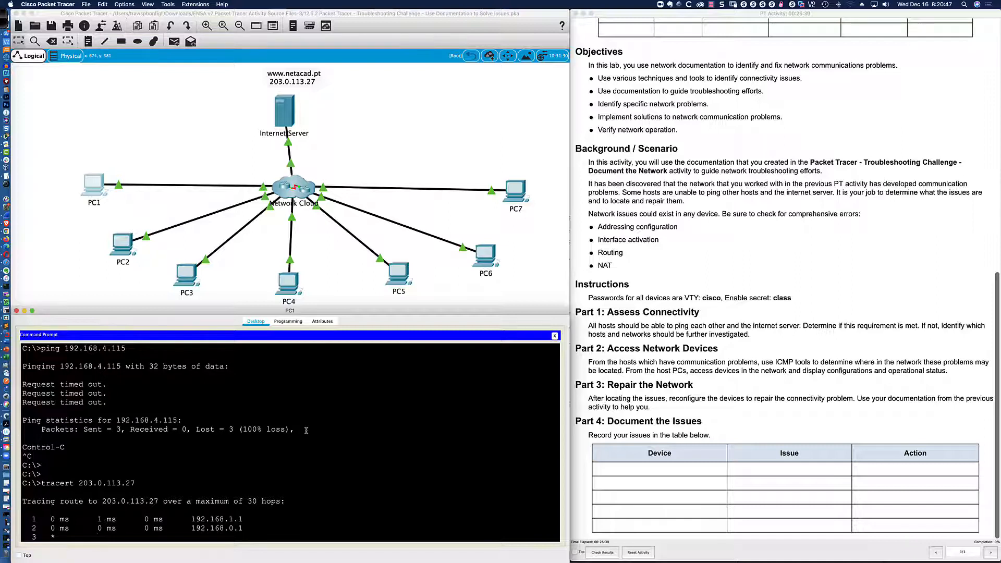
key("ctrl+c")
type("trace")
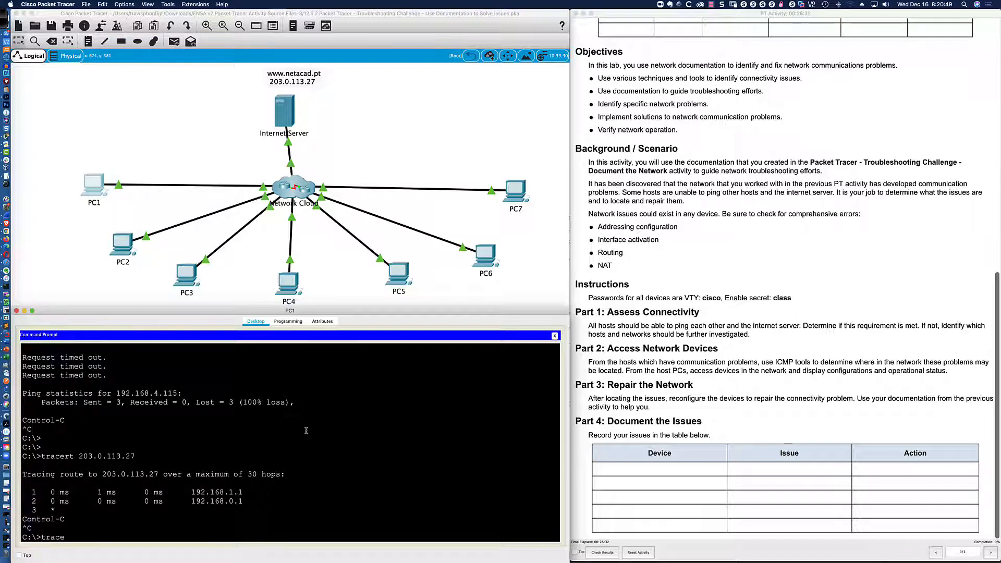
type("rt 192.168.4.115")
key("Return")
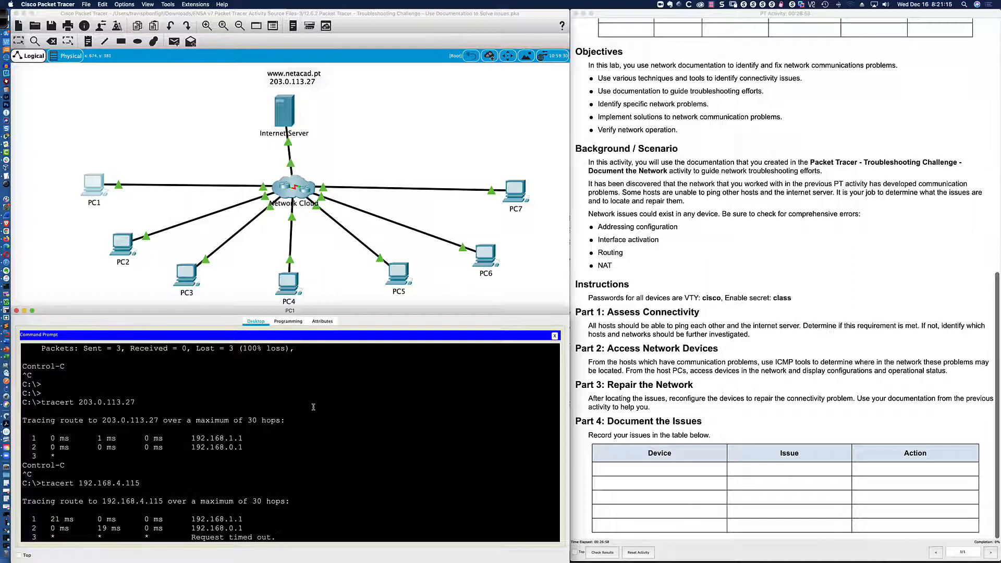
key("ctrl+c")
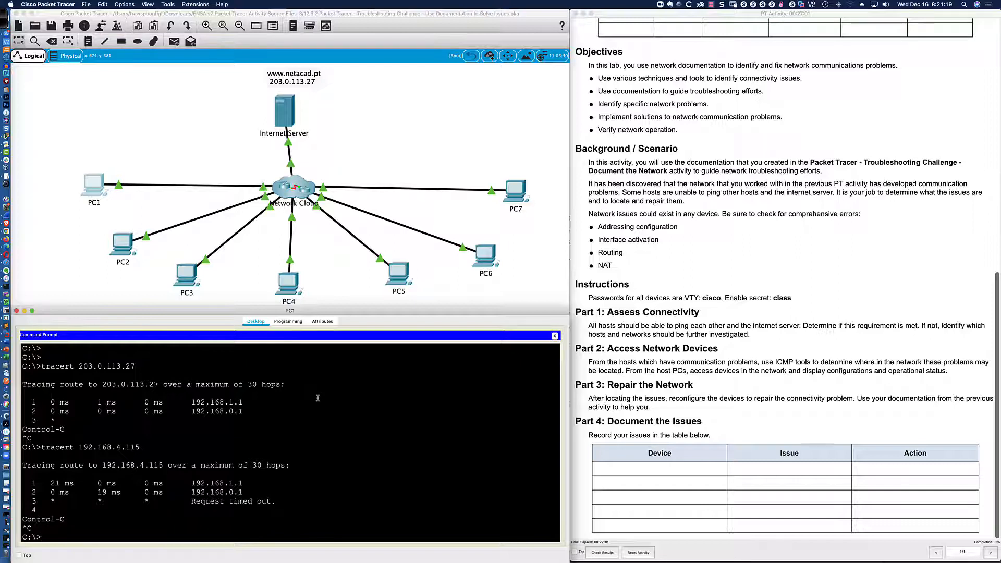
type("telnet 192.168.1.1")
Telnet from PC1 to Branch-1 at 192.168.1.1, entering the VTY password and enable secret.
key("Return")
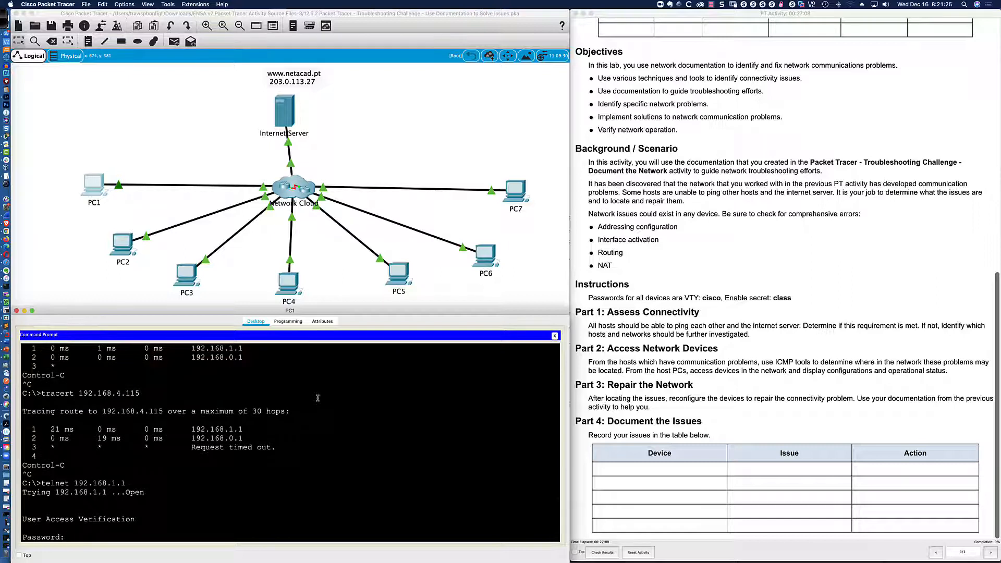
type("cisco")
key("Return")
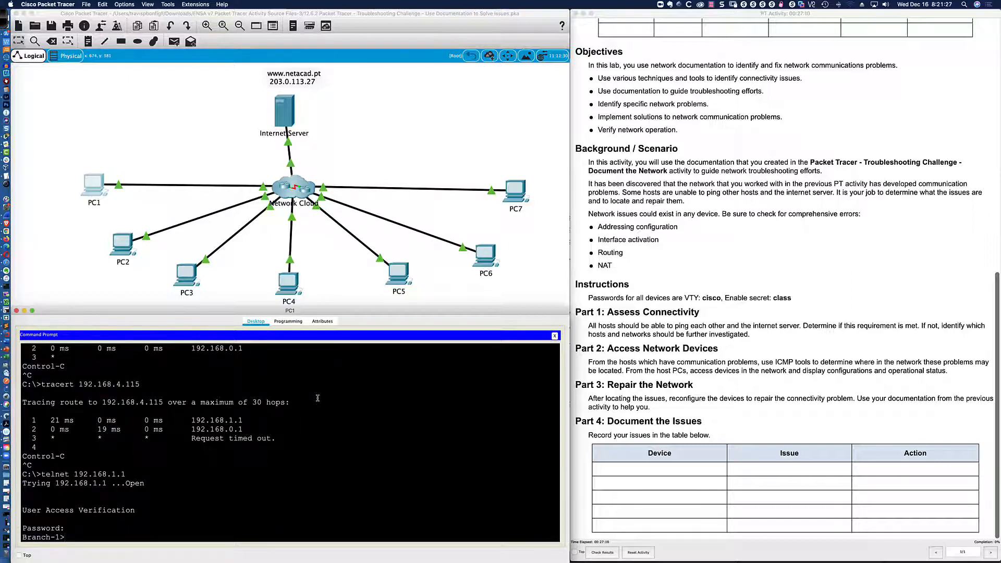
type("en")
key("Return")
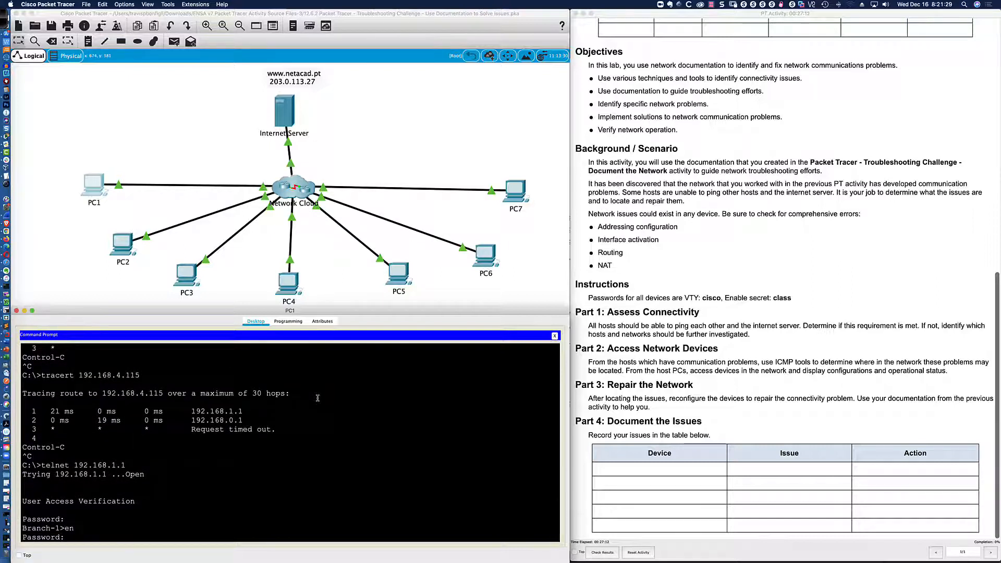
type("class")
key("Return")
key("Return")
key("Return")
key("Return")
key("Return")
key("Return")
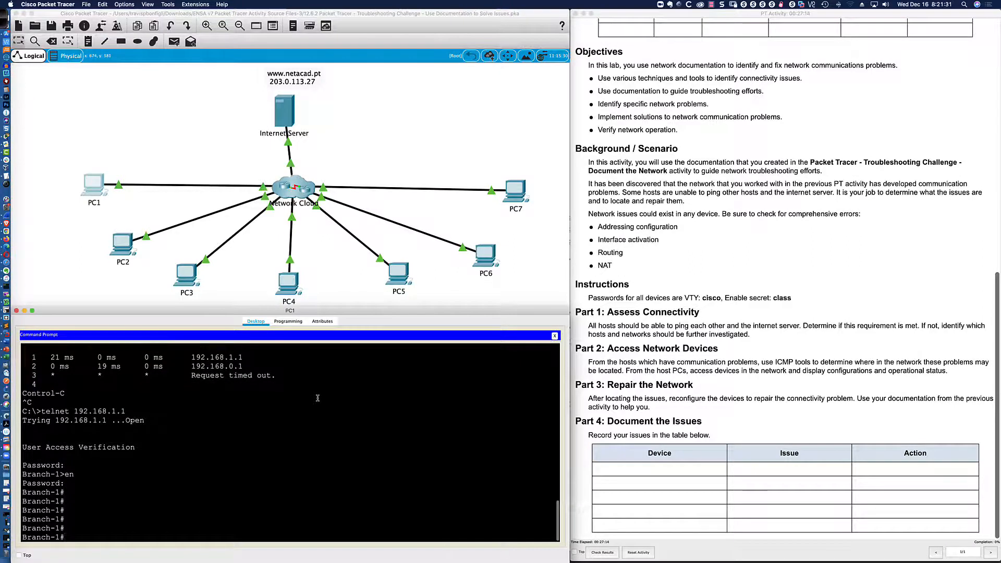
type("sh i")
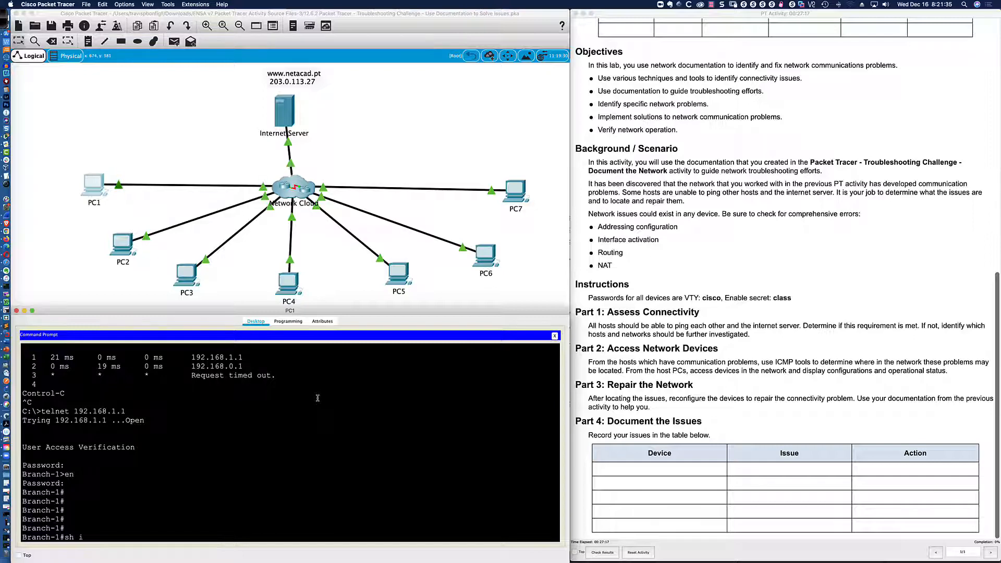
type("p route")
Display Branch-1's routing table and inspect the default, 192.168.3.0/24 and 192.168.0.4/30 routes.
key("Return")
key("space")
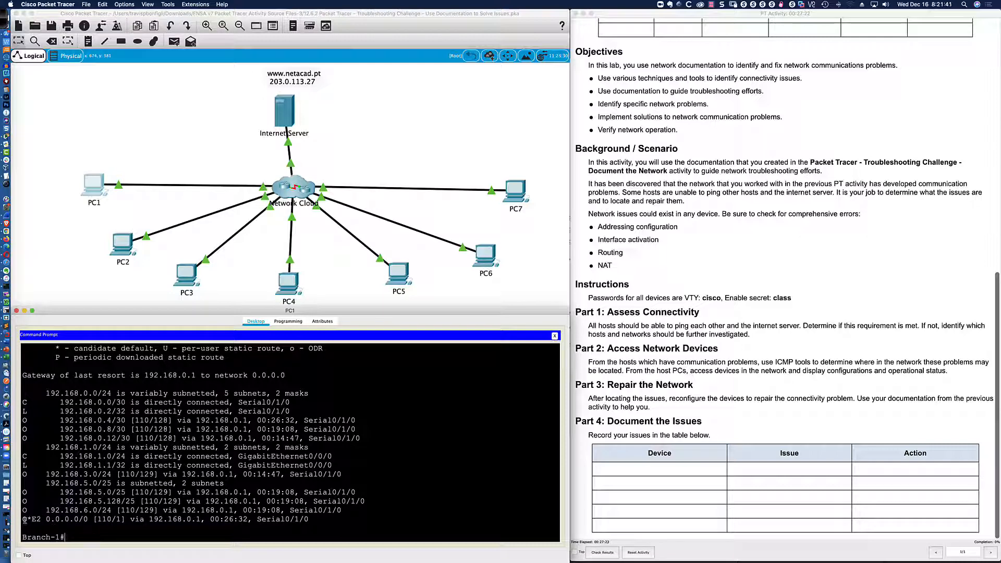
left_click_drag(24, 520, 310, 518)
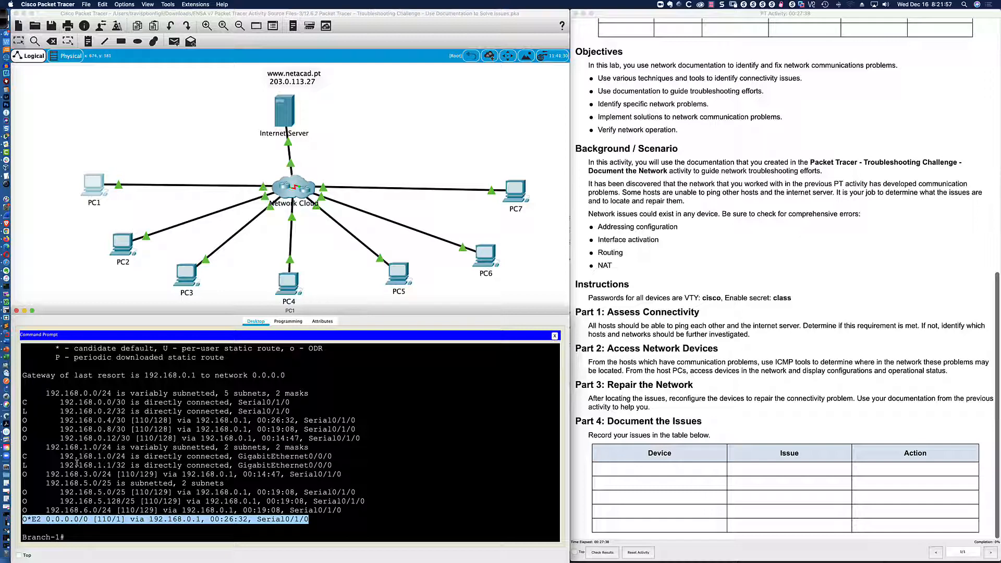
left_click_drag(21, 474, 155, 493)
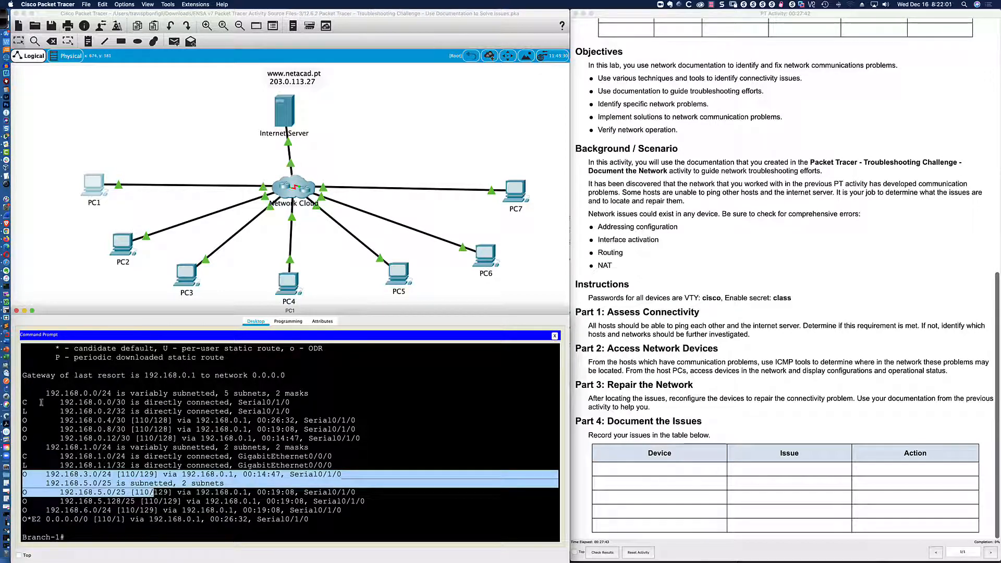
left_click_drag(23, 420, 172, 439)
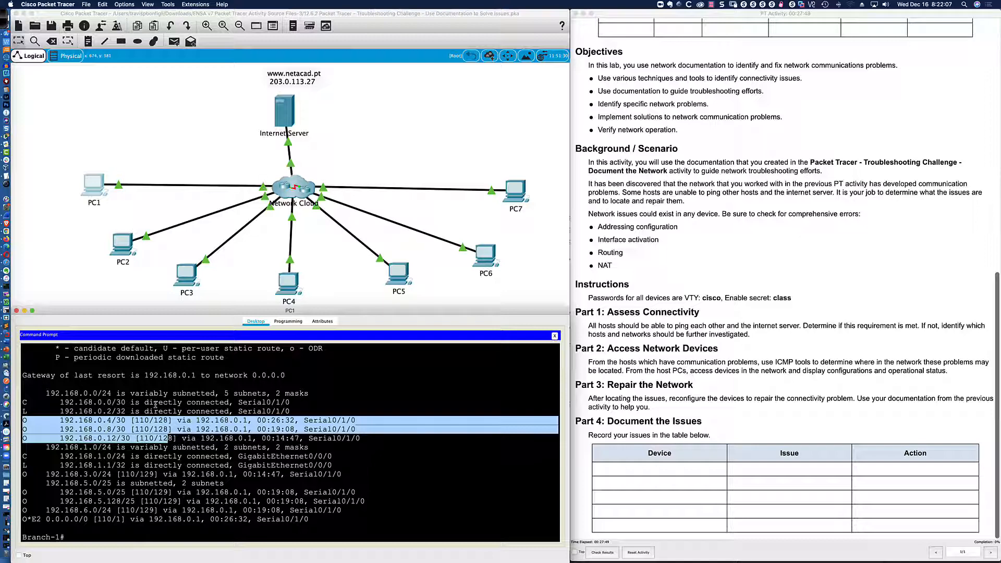
left_click(97, 391)
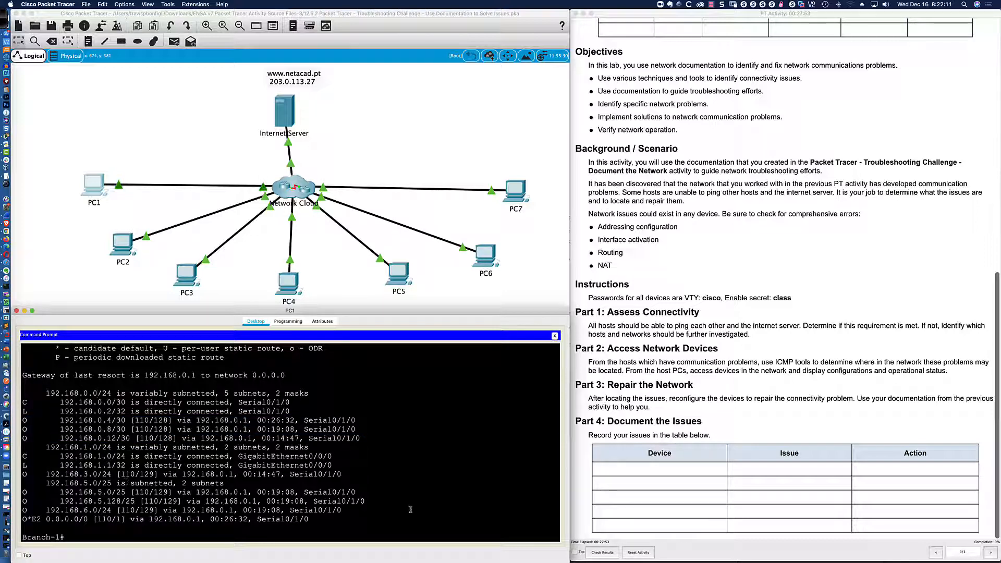
Show Branch-1's running config and inspect the OSPF 10 networks 192.168.1.0 and 192.168.0.0 0.0.0.3.
type("sh run")
key("Return")
key("space")
key("space")
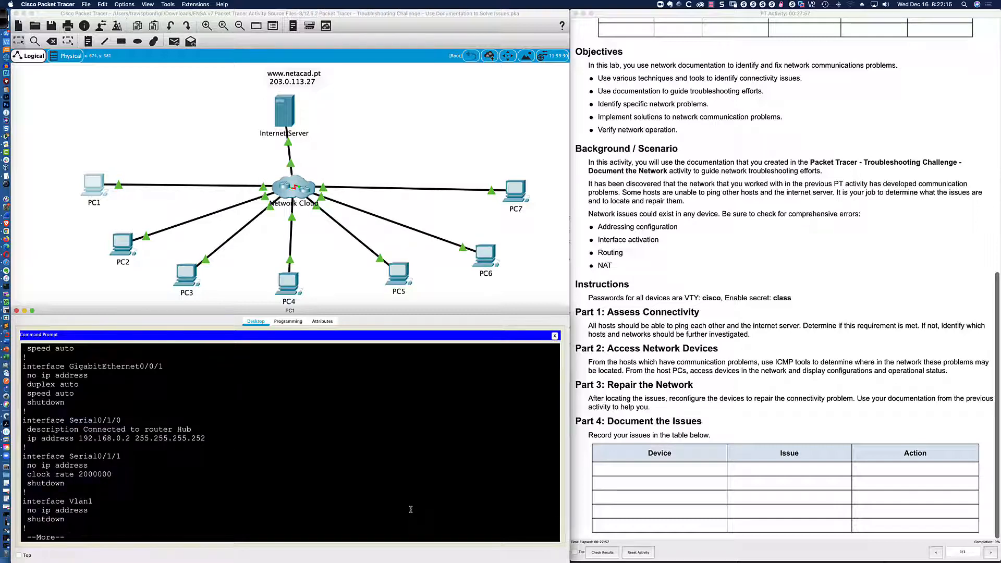
key("space")
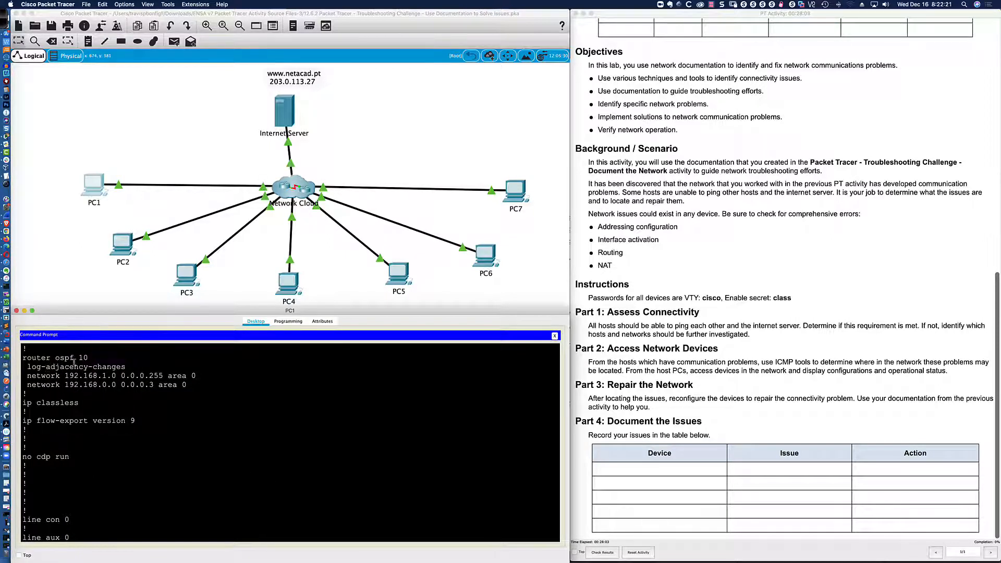
left_click_drag(63, 375, 197, 376)
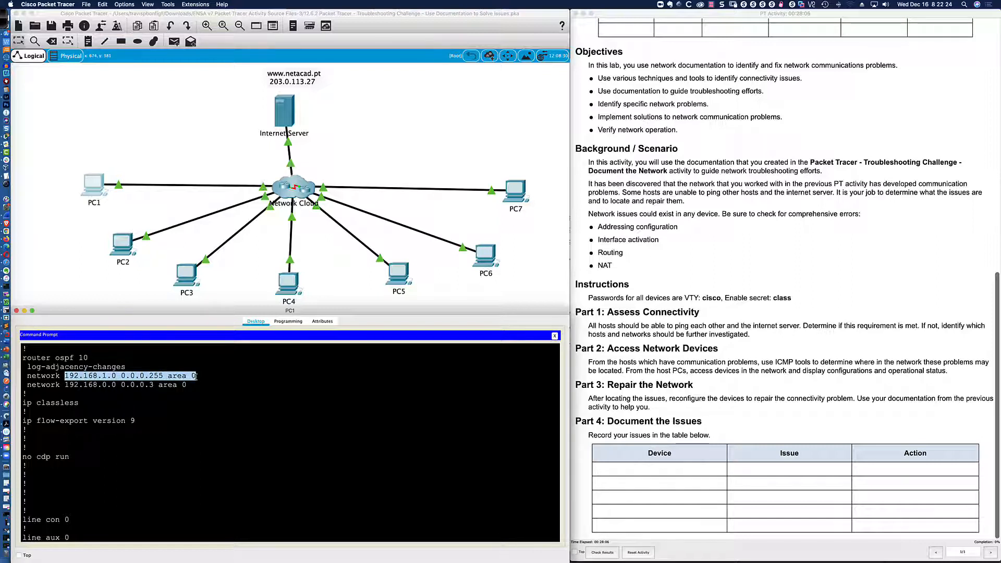
double_click(54, 385)
left_click_drag(54, 385, 201, 386)
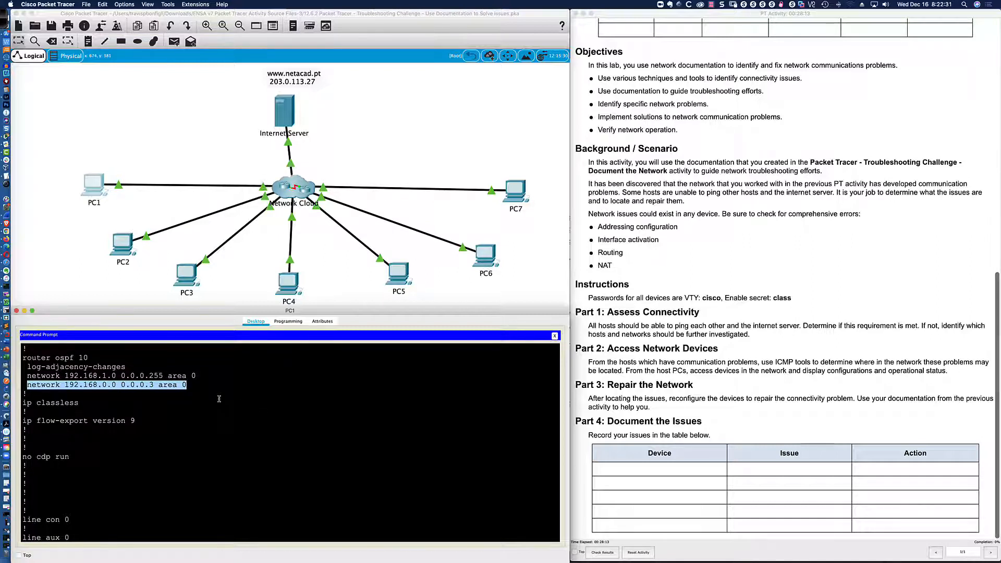
left_click(203, 386)
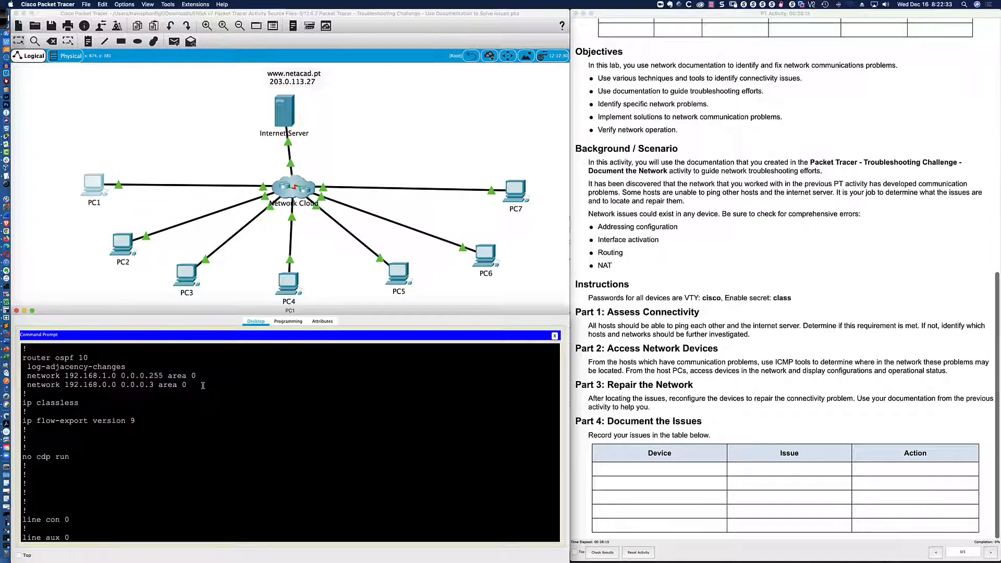
key("Return")
key("Return")
key("Return")
key("Return")
key("Return")
key("Return")
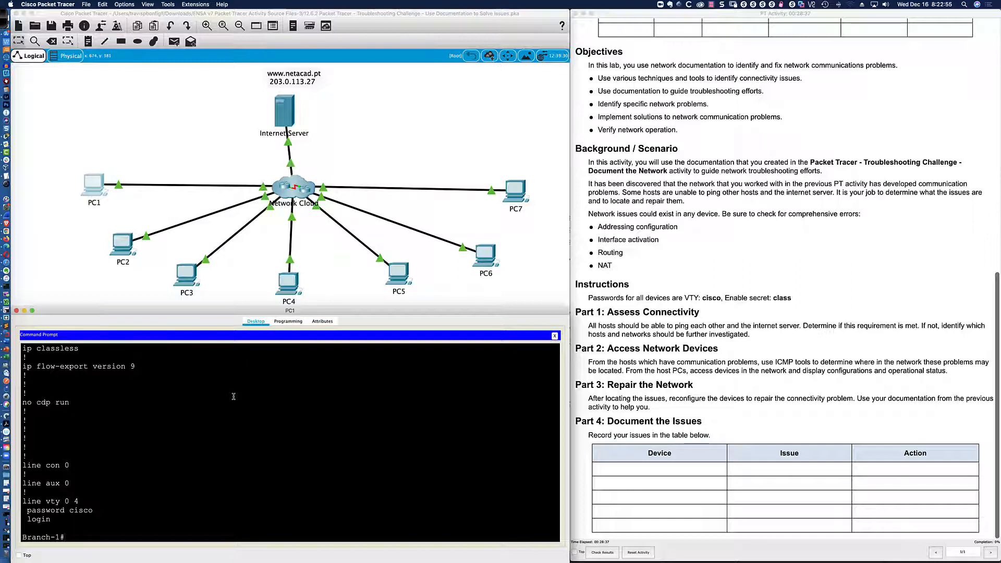
Enter Branch-1's router ospf 10 configuration and list interface status with do sh ip int bri.
type("conf t")
key("Return")
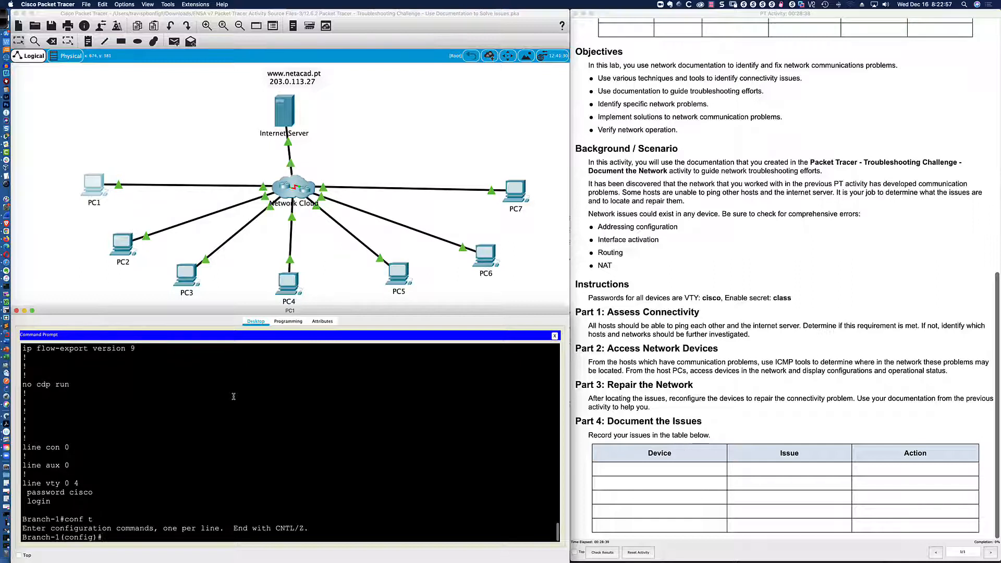
type("router ospf 10")
key("Return")
type("pas")
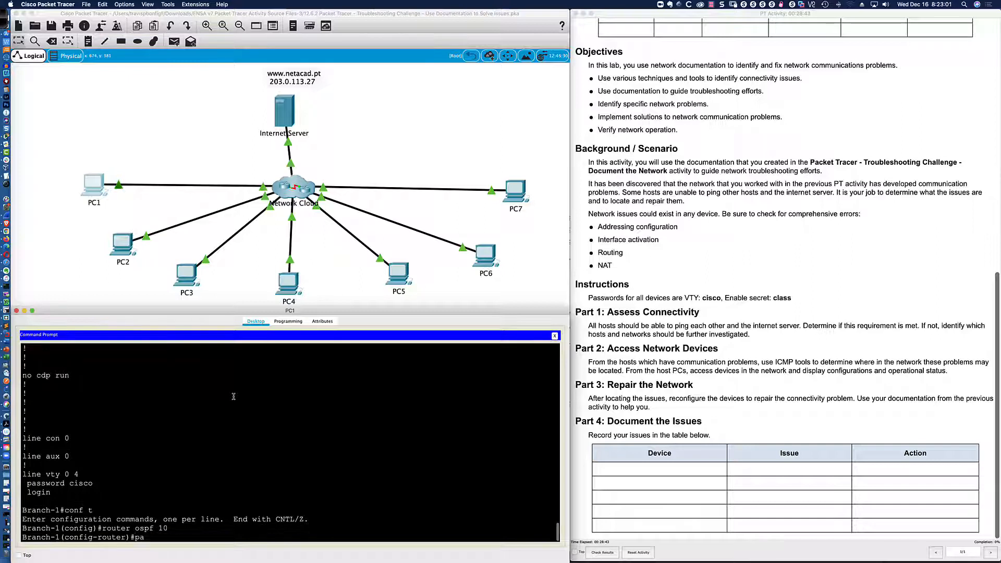
key("Tab")
type("gi")
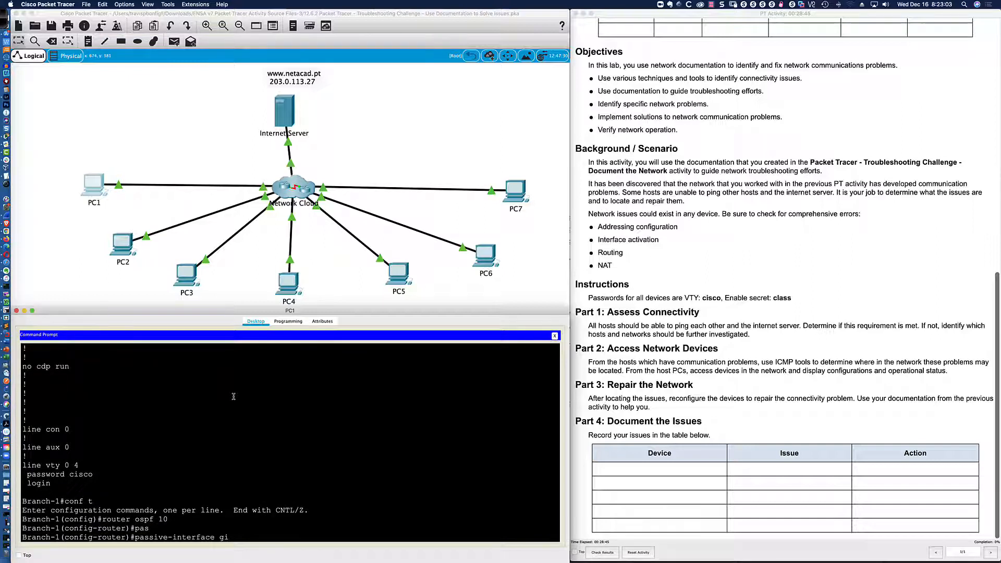
key("BackSpace")
key("BackSpace")
key("BackSpace")
key("BackSpace")
key("BackSpace")
key("BackSpace")
key("BackSpace")
key("BackSpace")
key("BackSpace")
key("BackSpace")
key("BackSpace")
key("BackSpace")
key("BackSpace")
key("BackSpace")
key("BackSpace")
key("BackSpace")
key("BackSpace")
key("BackSpace")
key("BackSpace")
key("BackSpace")
type("do sh ip int bri")
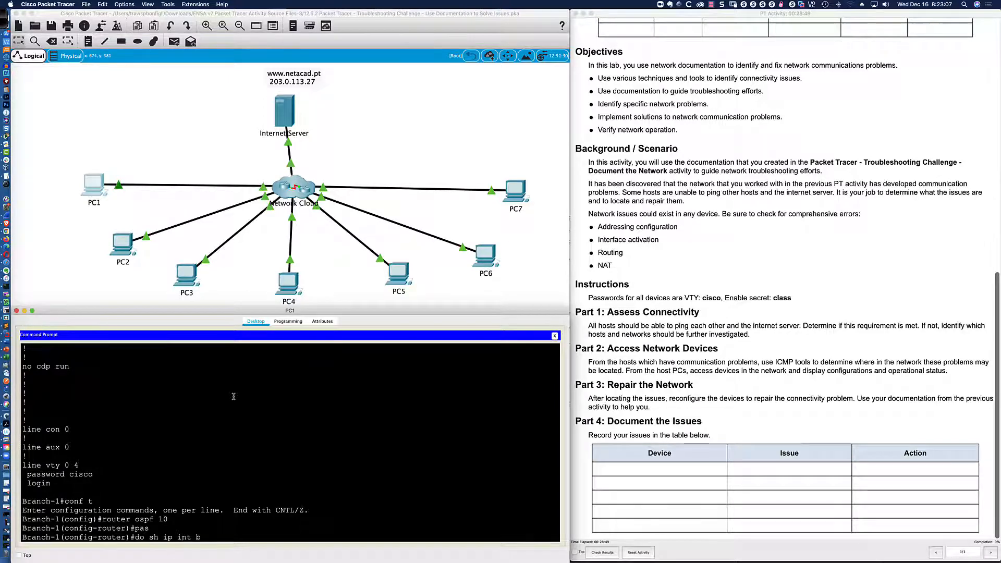
key("Return")
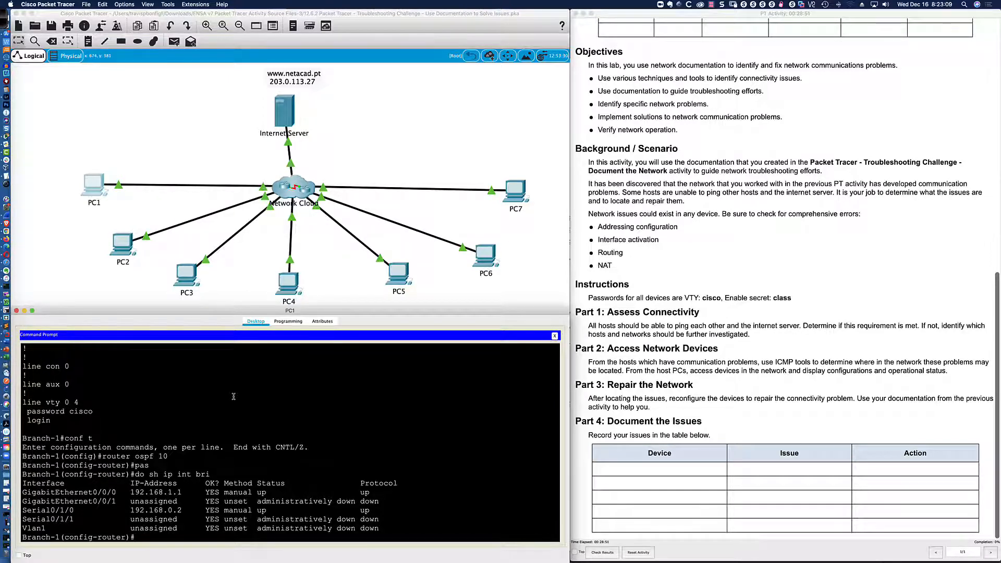
Make gi0/0/0 a passive interface in OSPF 10 and save with wri mem.
type("pas")
key("Tab")
type("gi0/0")
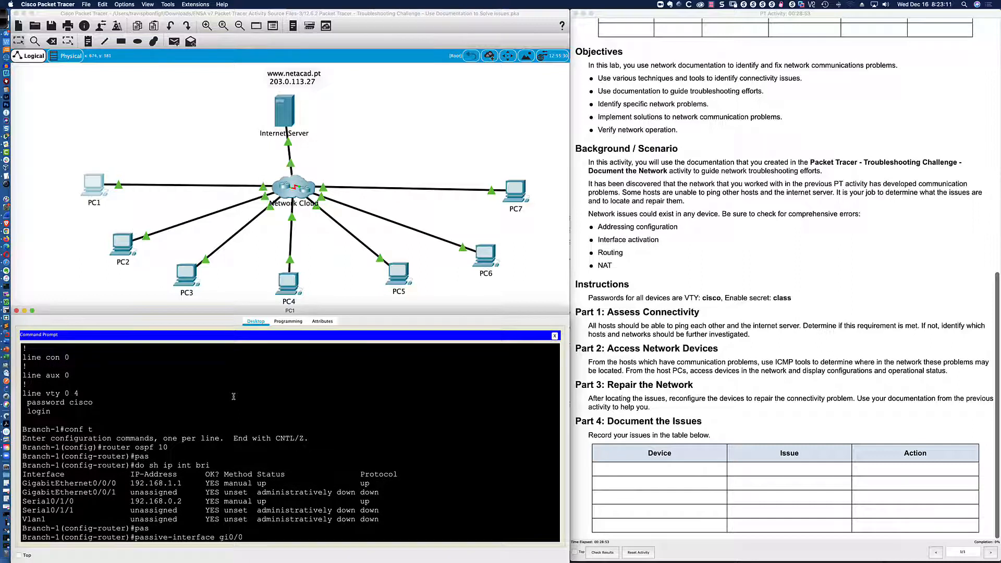
type("/0")
key("Return")
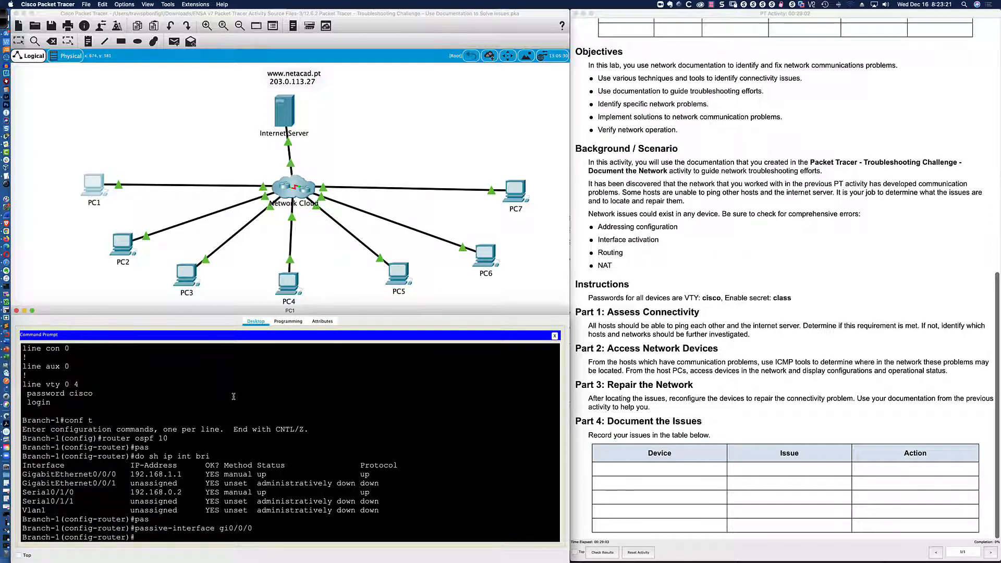
type("end")
key("Return")
key("Return")
key("Return")
key("Return")
type("wri me")
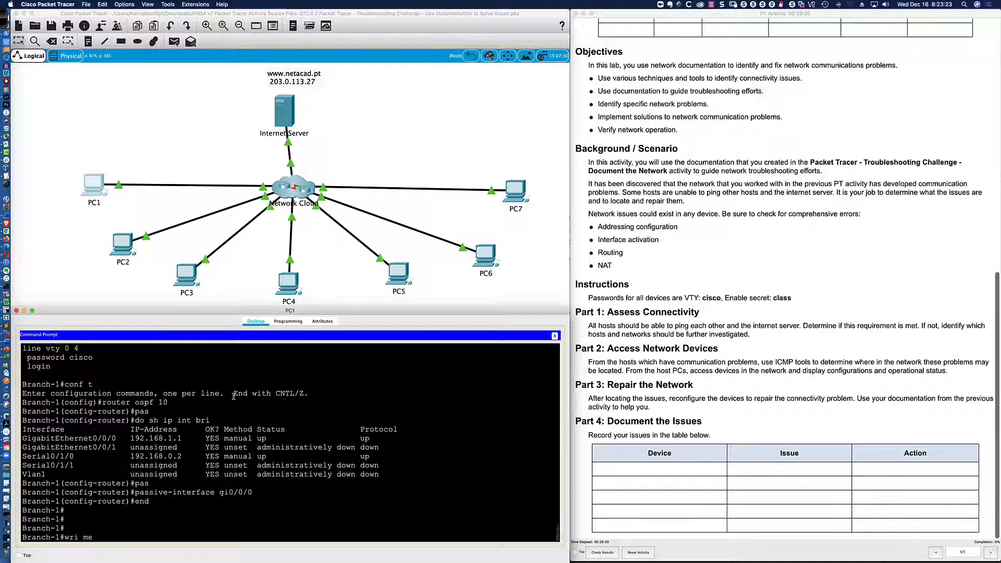
type("m")
key("Return")
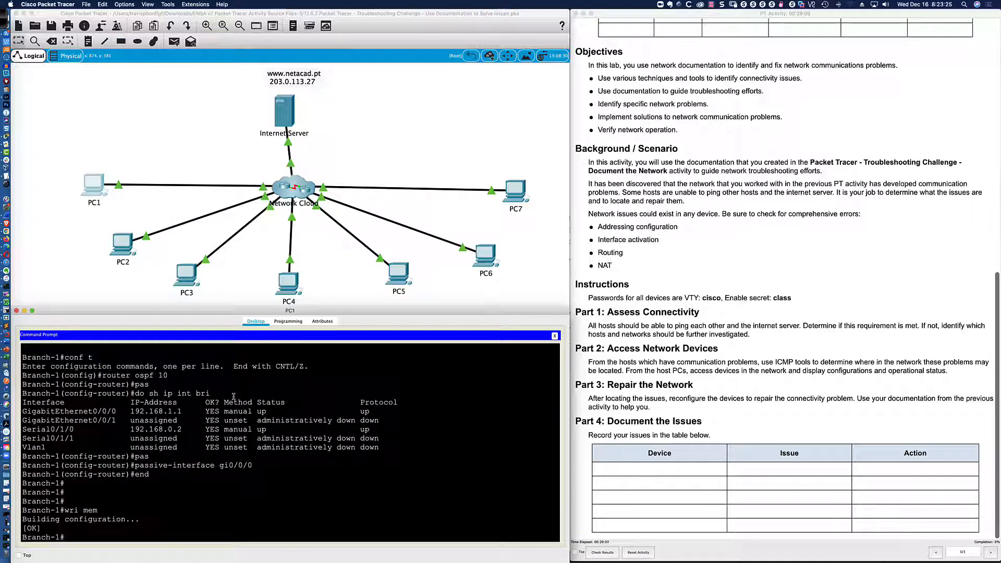
key("Return")
key("Return")
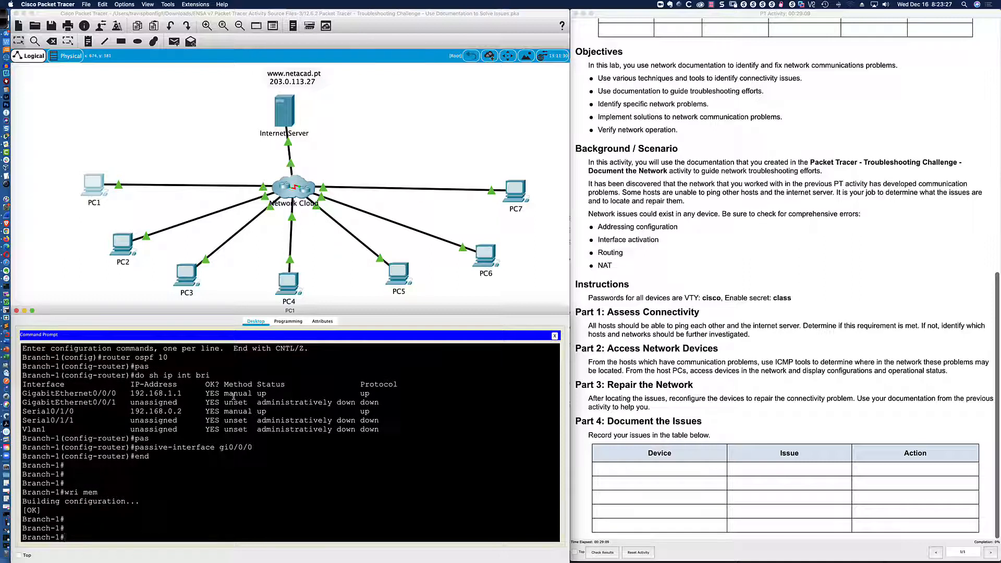
type("telent 192.16")
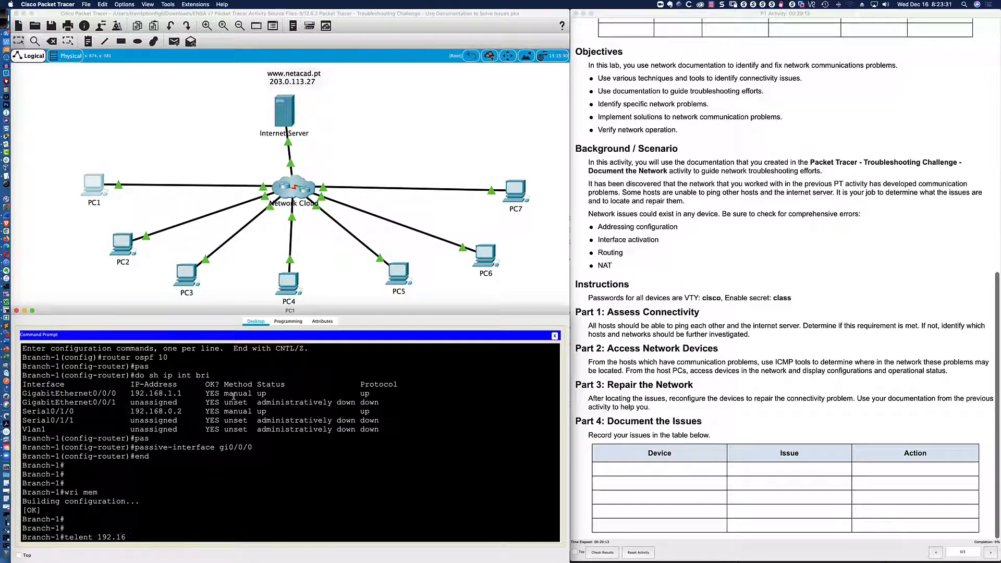
type("8.0.1")
Fix the misspelled command and telnet to the Hub router at 192.168.0.1.
key("Return")
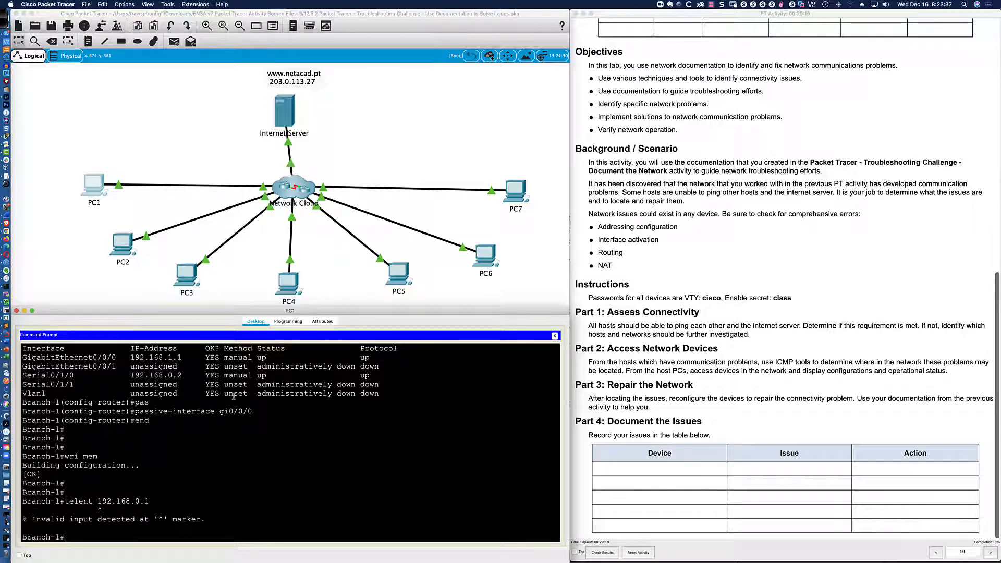
key("Up")
key("Left")
key("Left")
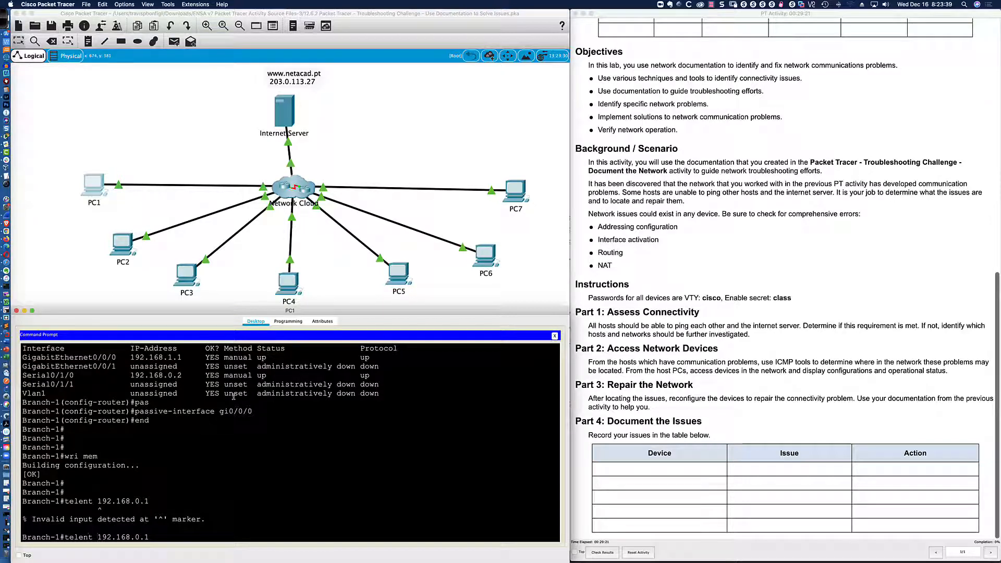
key("BackSpace")
key("BackSpace")
key("BackSpace")
type("net")
key("Return")
Log into the Hub router with the VTY password and enable secret, reaching privileged mode.
type("cisco")
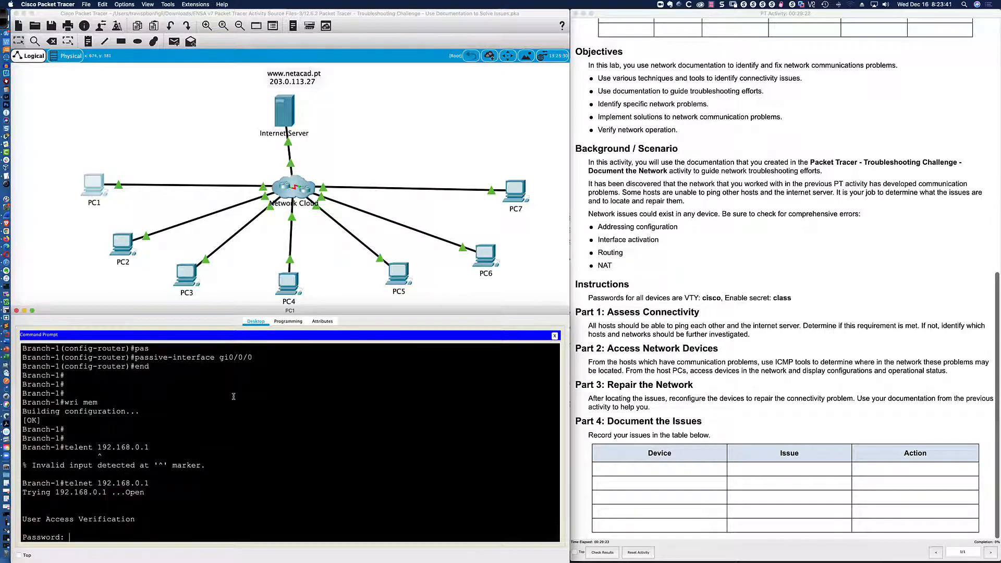
key("Return")
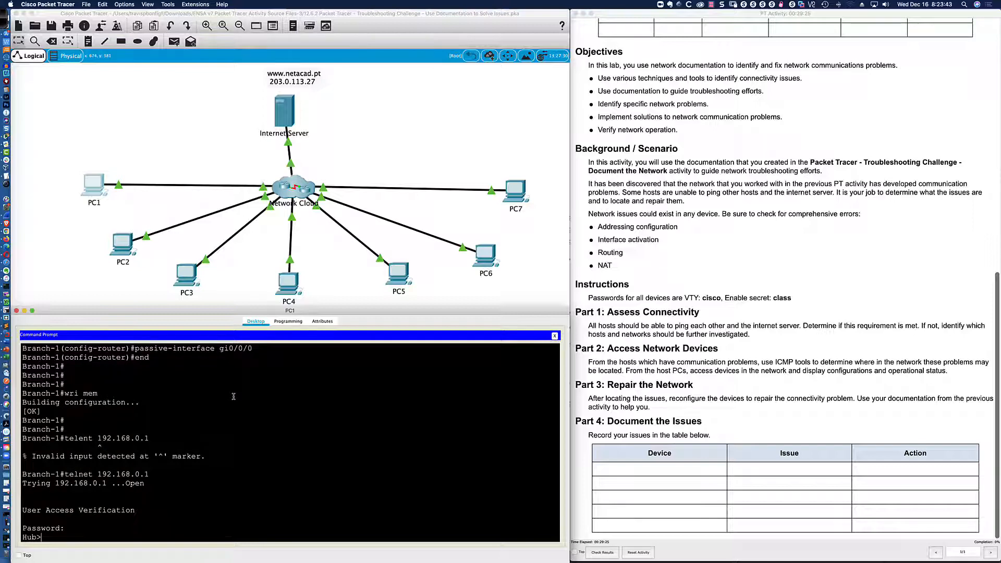
type("en")
key("Return")
type("class")
key("Return")
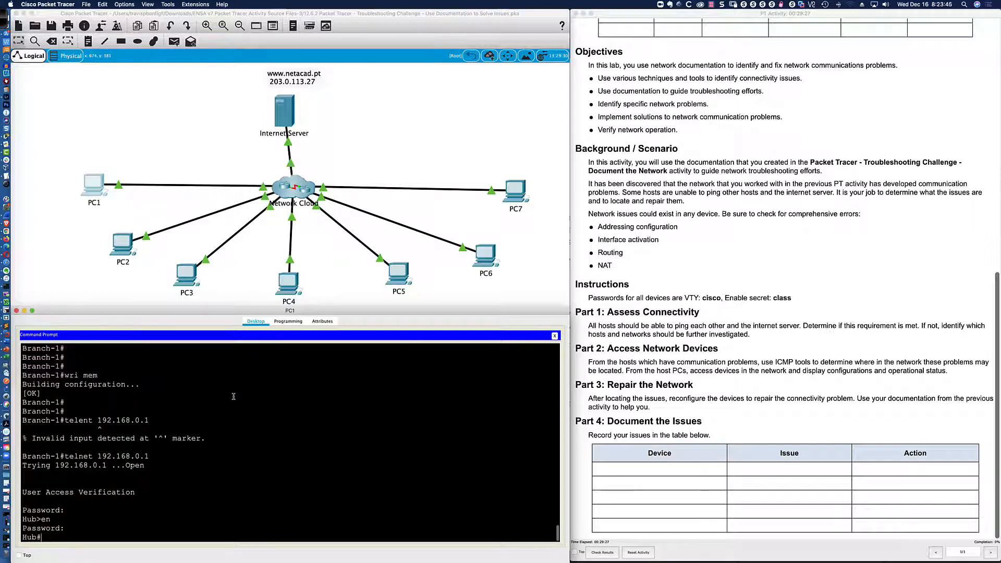
key("Return")
key("Return")
key("Return")
key("Return")
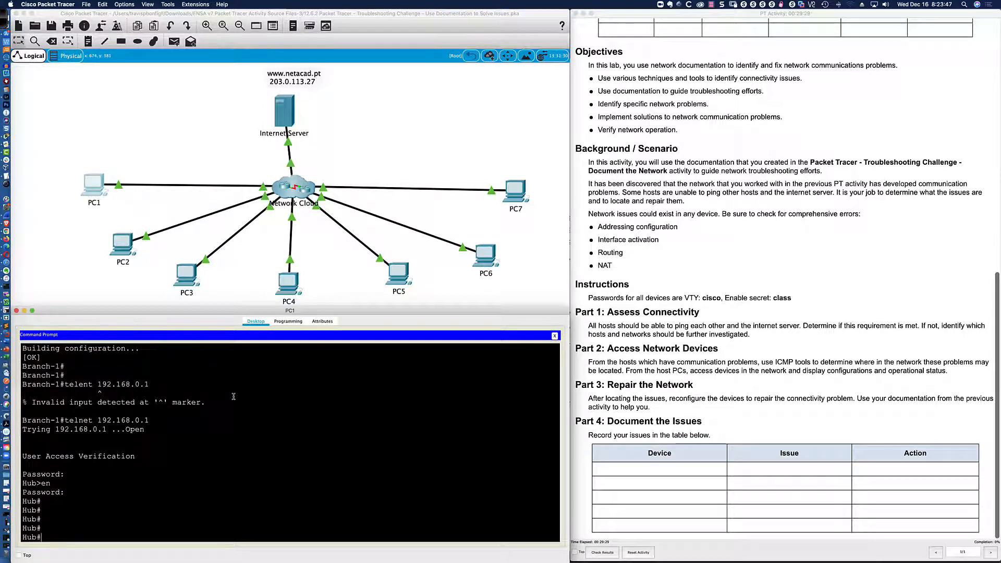
type("sh ip route")
Display Hub's full routing table with show ip route.
key("Return")
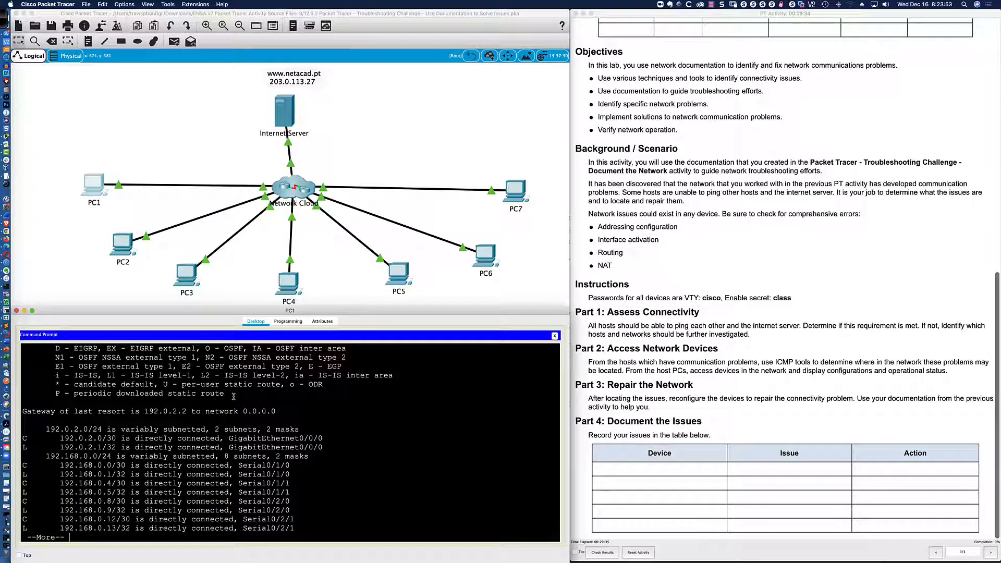
key("Return")
key("Return")
key("Return")
key("Return")
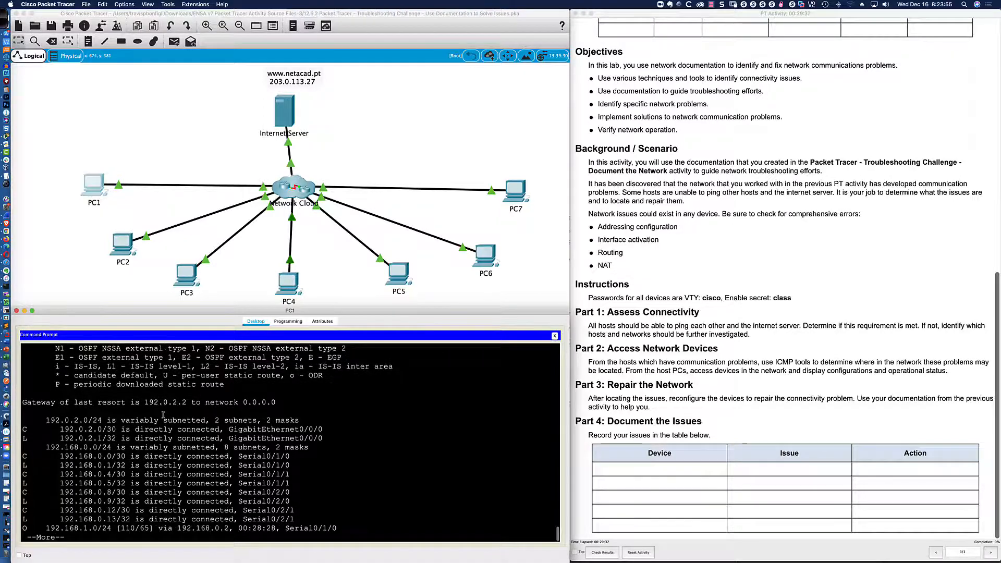
key("Return")
key("Return")
key("Return")
key("Return")
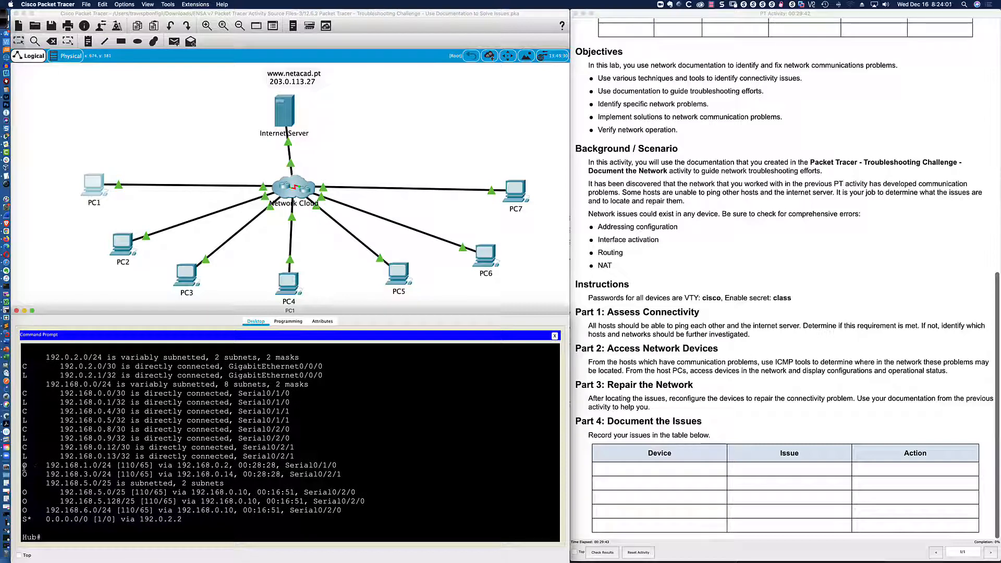
Highlight the OSPF routes to 192.168.1.0 and 192.168.3.0 and the default route via 192.0.2.2.
left_click_drag(24, 467, 238, 492)
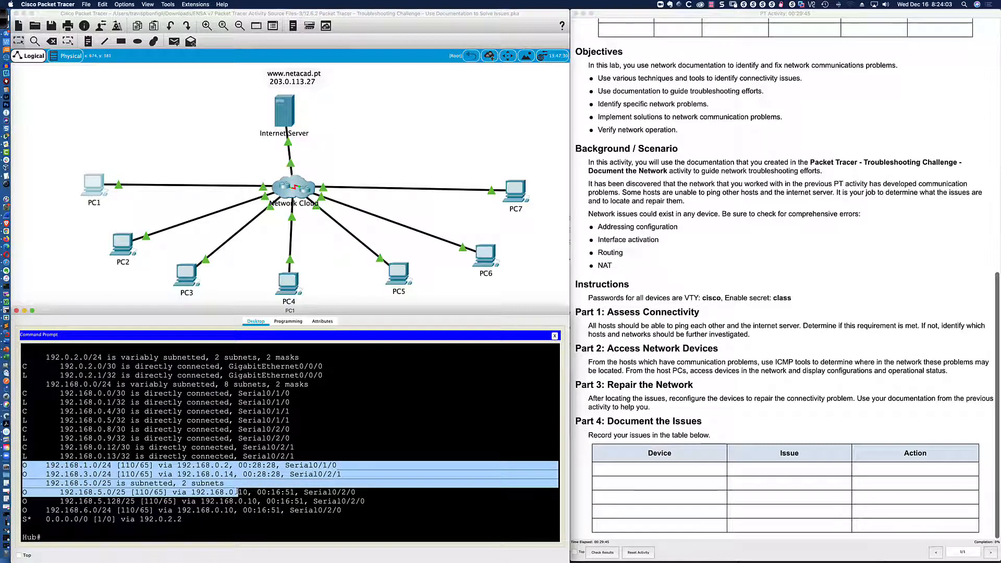
left_click(147, 501)
left_click_drag(23, 519, 183, 519)
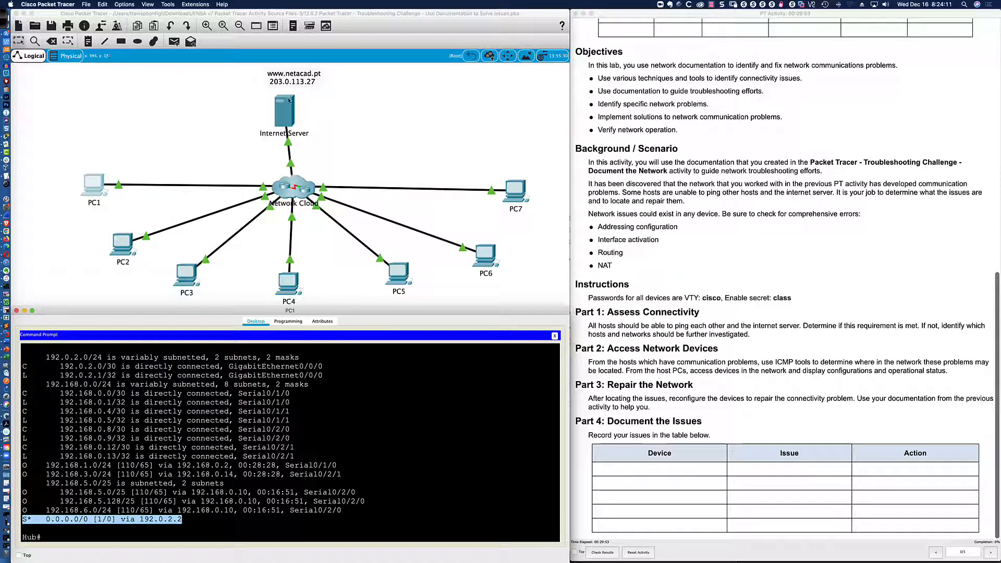
left_click(122, 519)
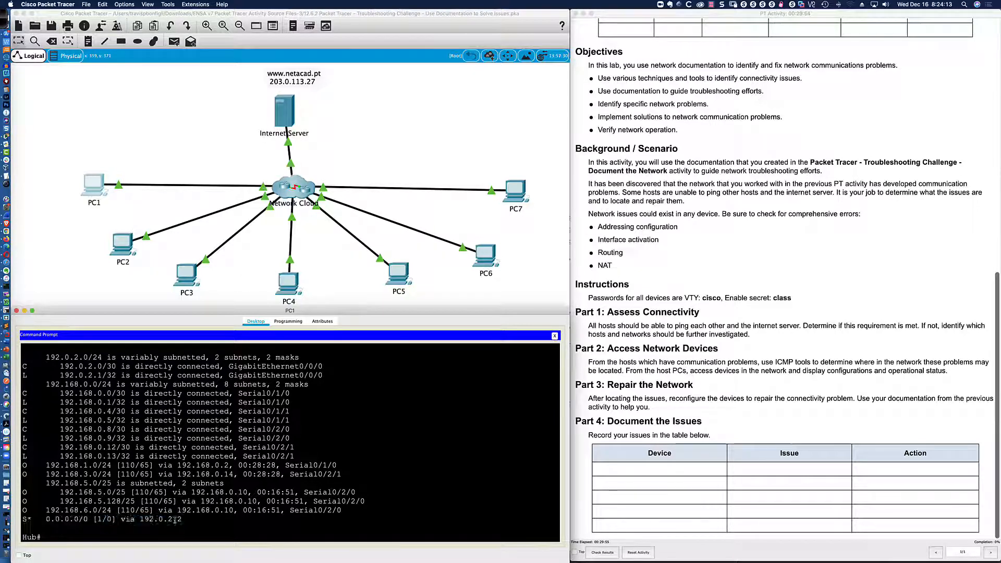
type("sh ip op")
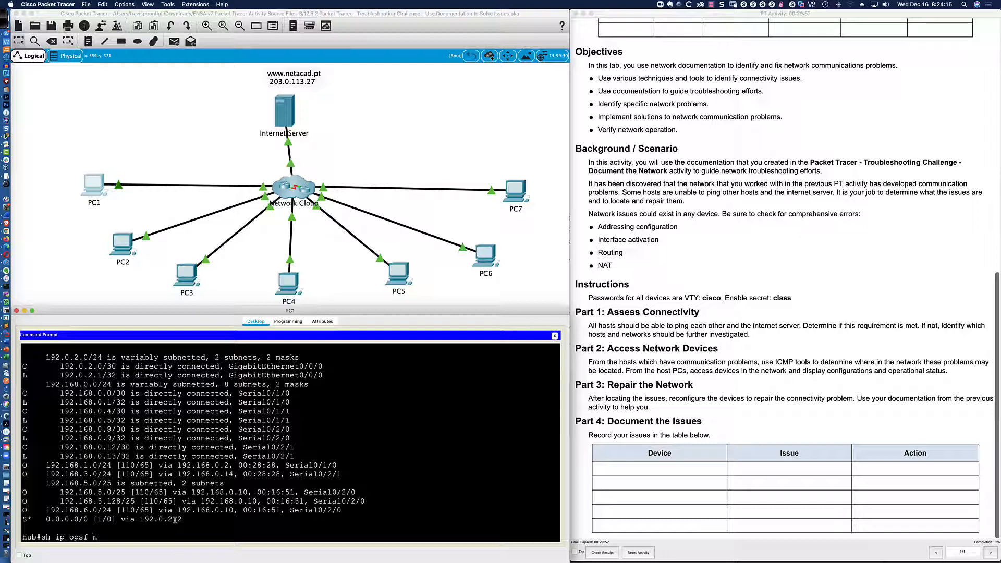
type("sf neigh")
List Hub's OSPF neighbors, select the first neighbor ID, and switch to the OmniGraffle diagram.
key("Return")
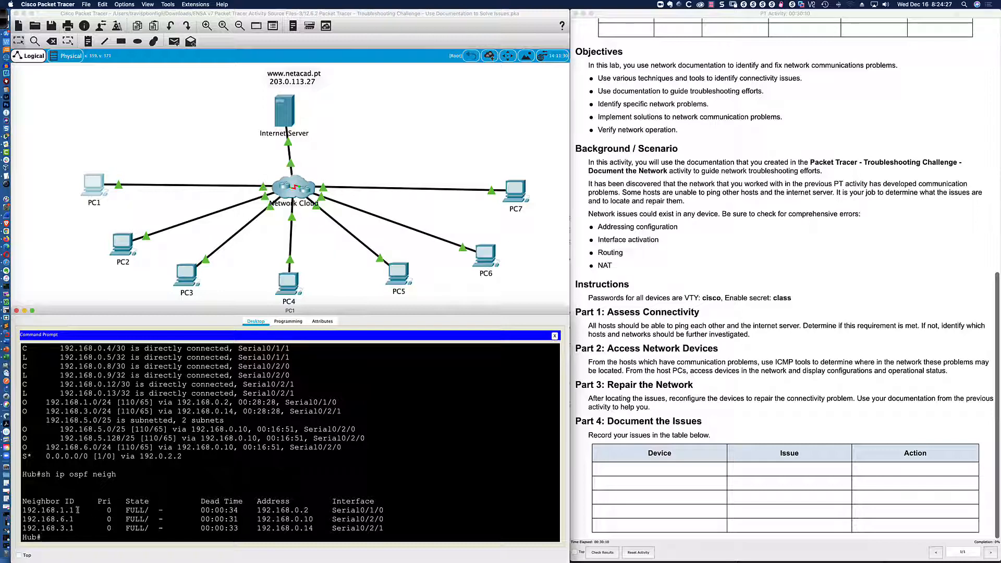
left_click_drag(41, 510, 77, 510)
key("super+Tab")
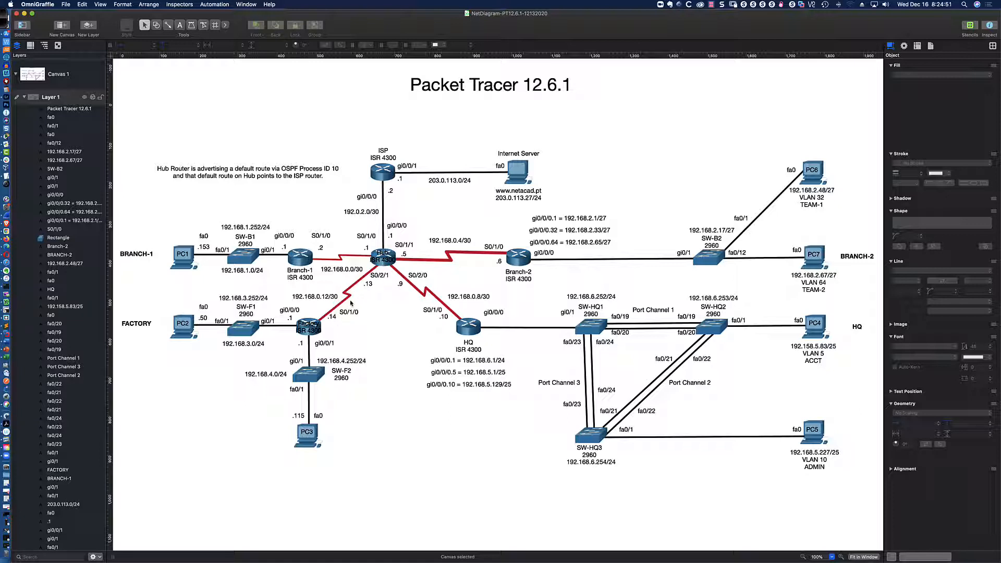
Match Hub's neighbors 192.168.1.1, 192.168.6.1 and 192.168.3.1 against the diagram's routers.
key("super+Tab")
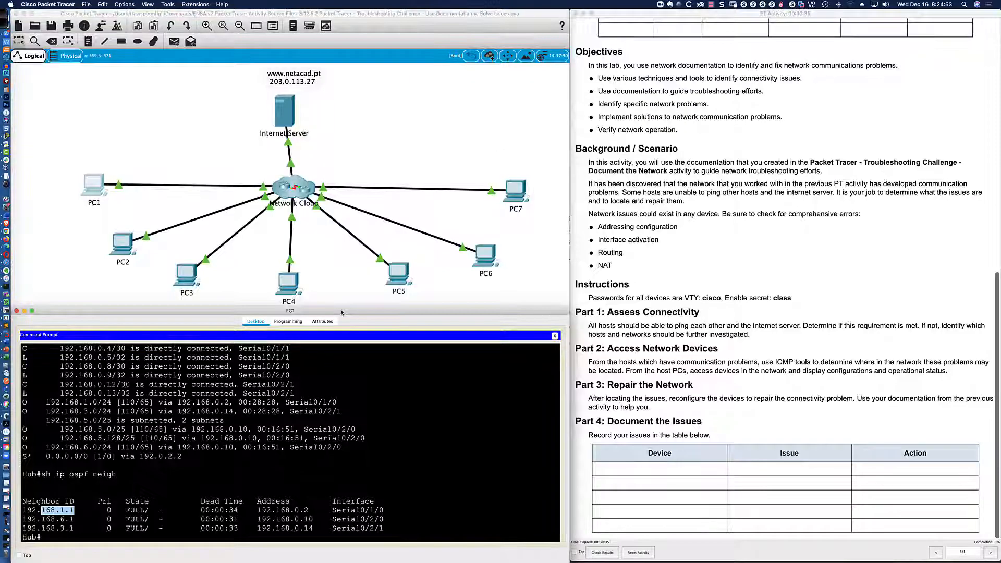
left_click_drag(300, 530, 313, 520)
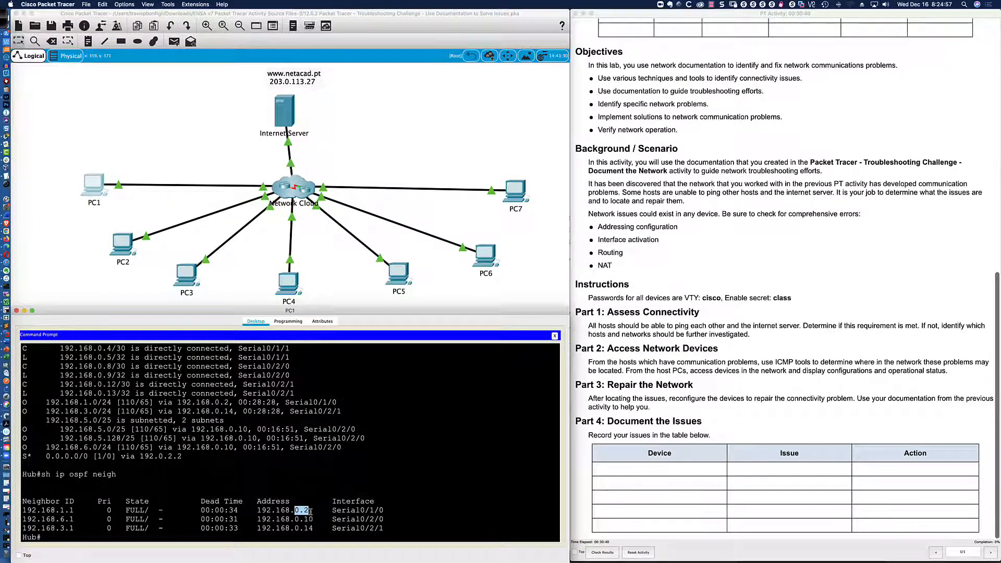
key("super+Tab")
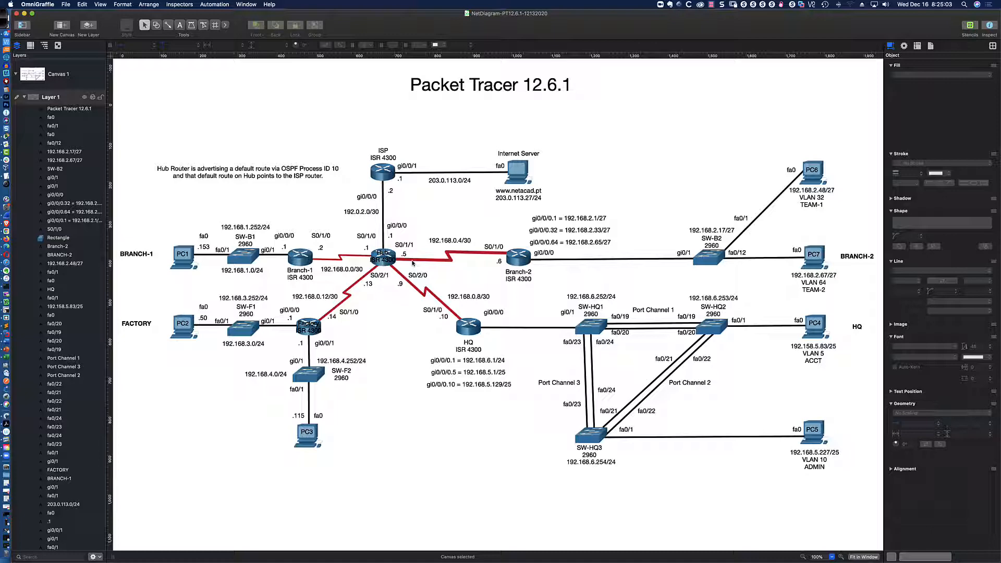
key("super+Tab")
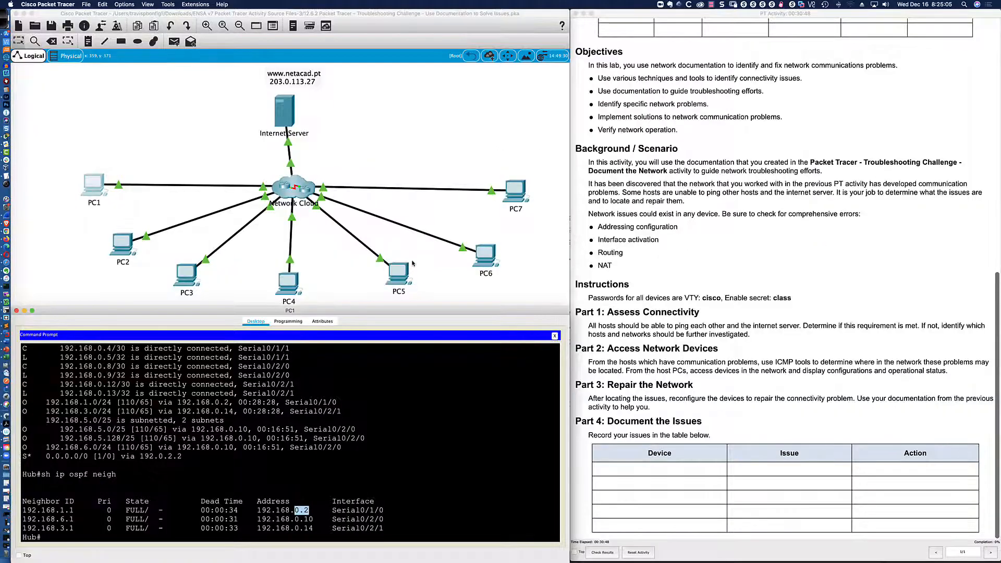
key("super+Tab")
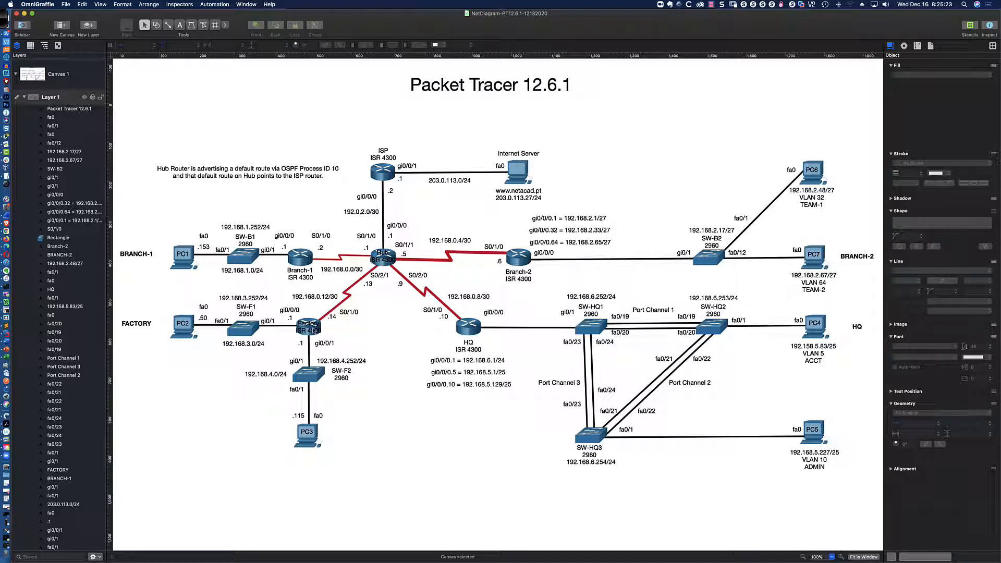
key("super+Tab")
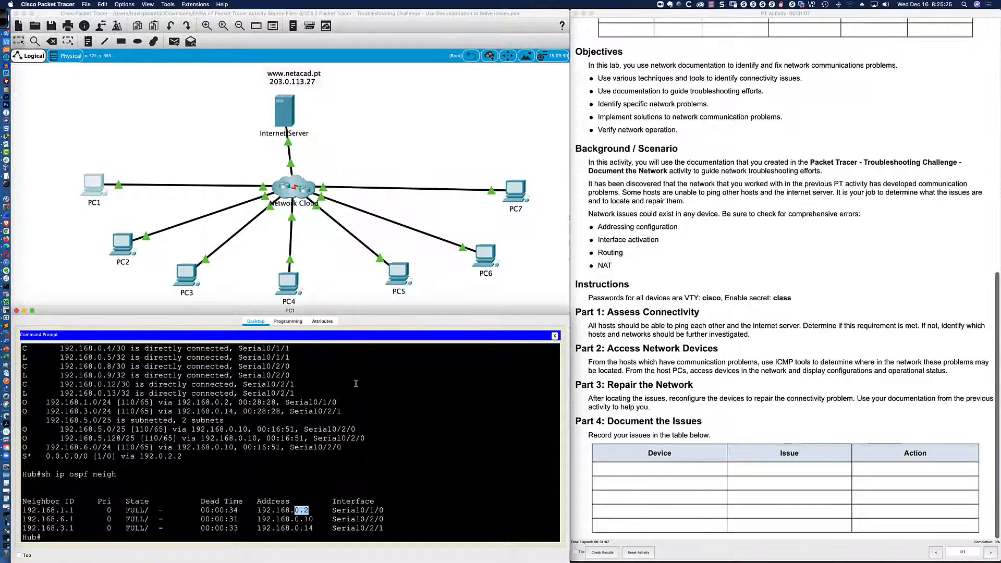
left_click(322, 501)
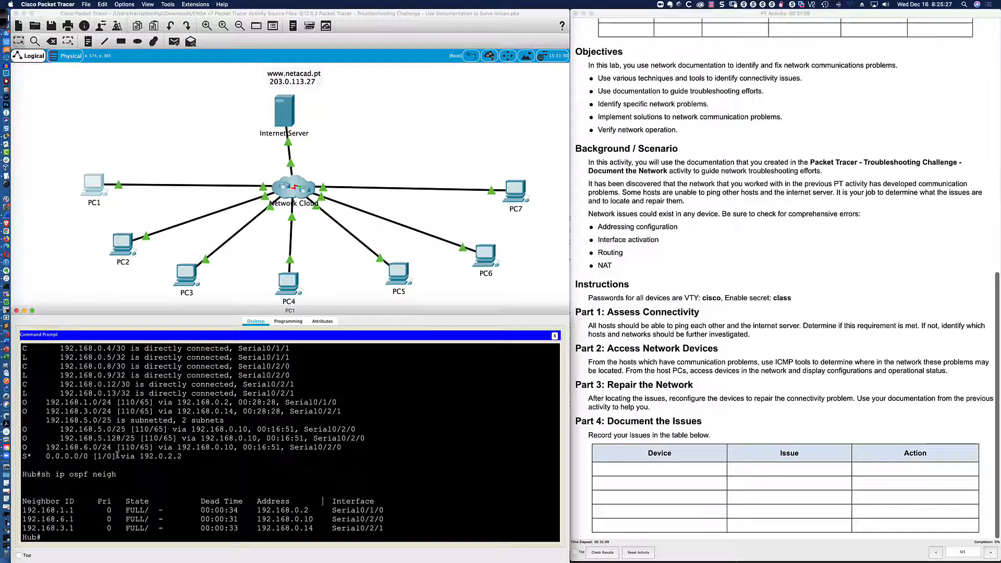
scroll(119, 457, "up", 1)
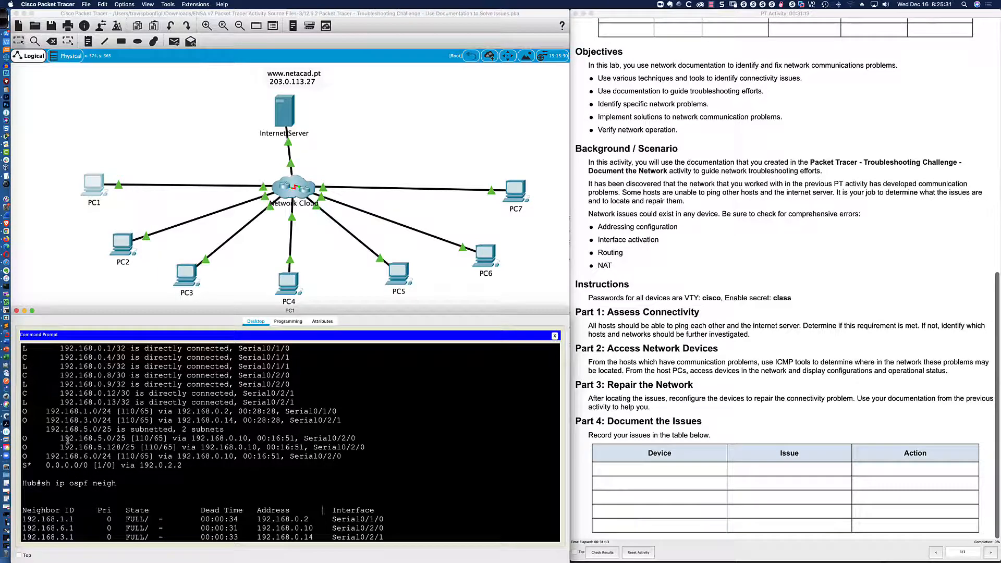
scroll(66, 440, "up", 3)
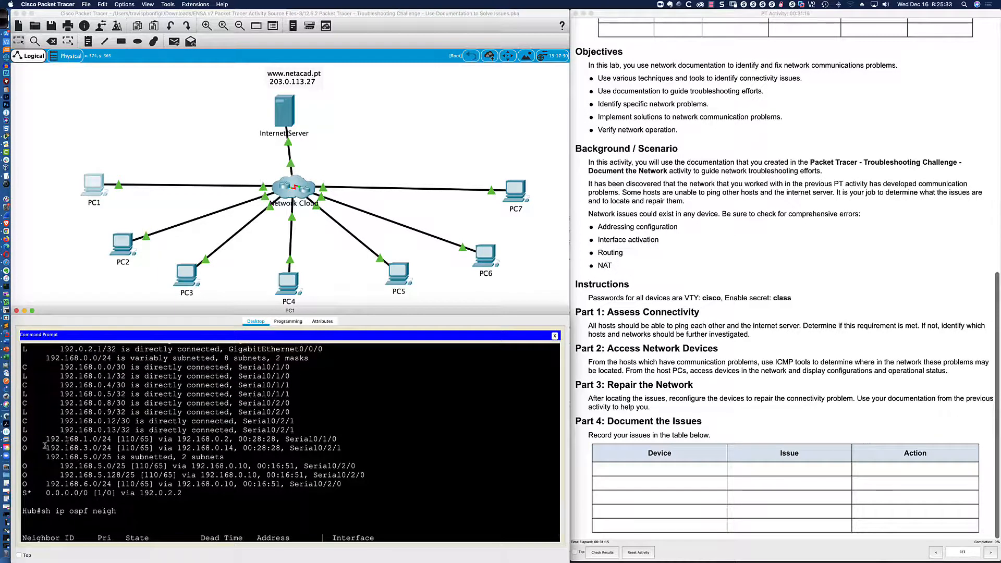
left_click_drag(46, 448, 116, 448)
left_click(116, 448)
scroll(116, 448, "down", 4)
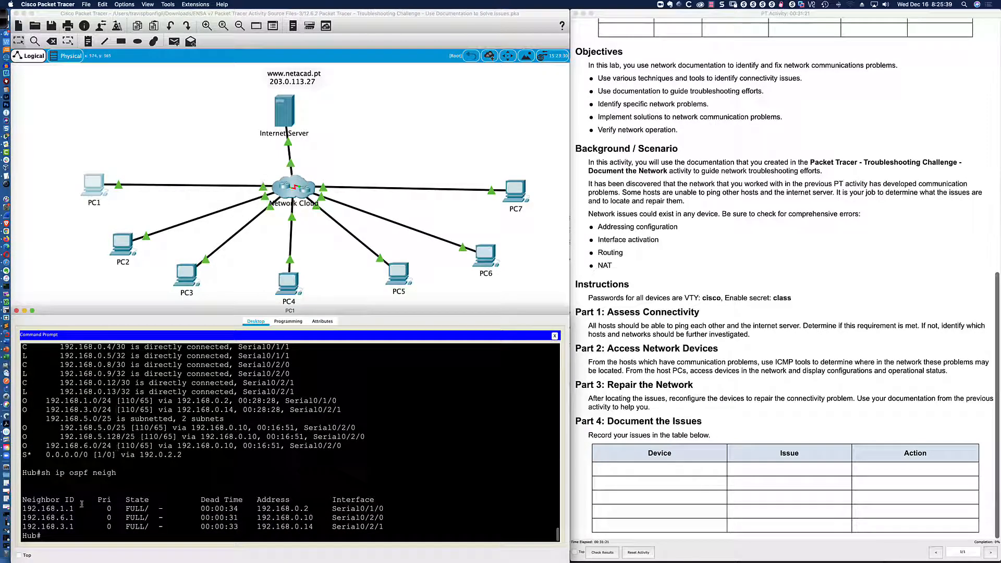
key("super+Tab")
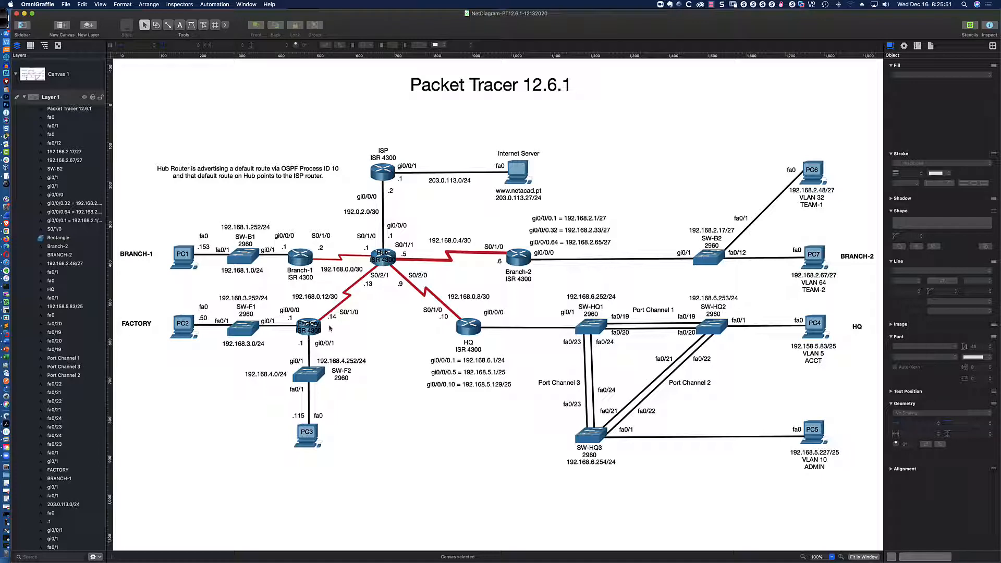
key("super+Tab")
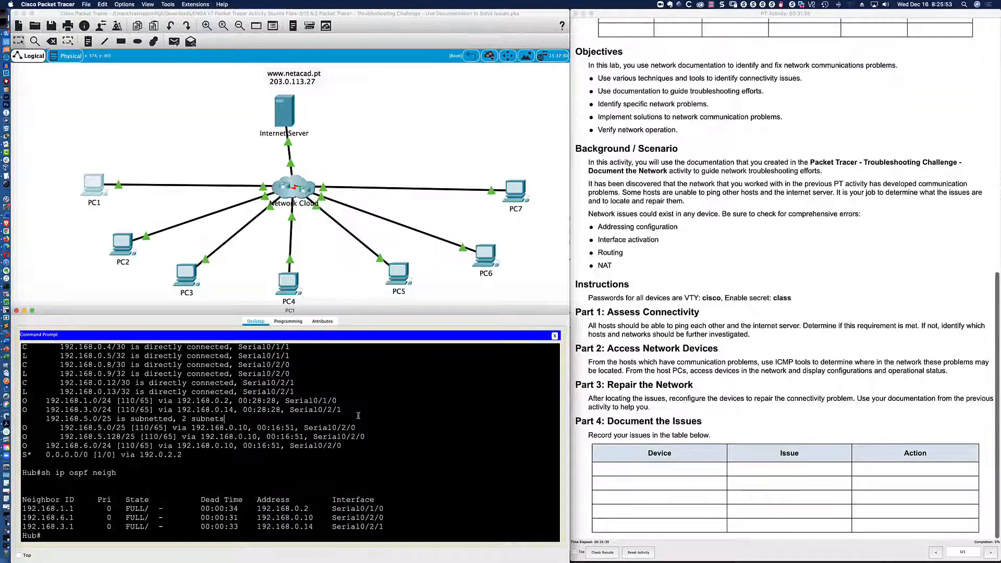
type("telnet 192.168.0.14")
Telnet from Hub to the Factory router at 192.168.0.14 and log in.
key("Return")
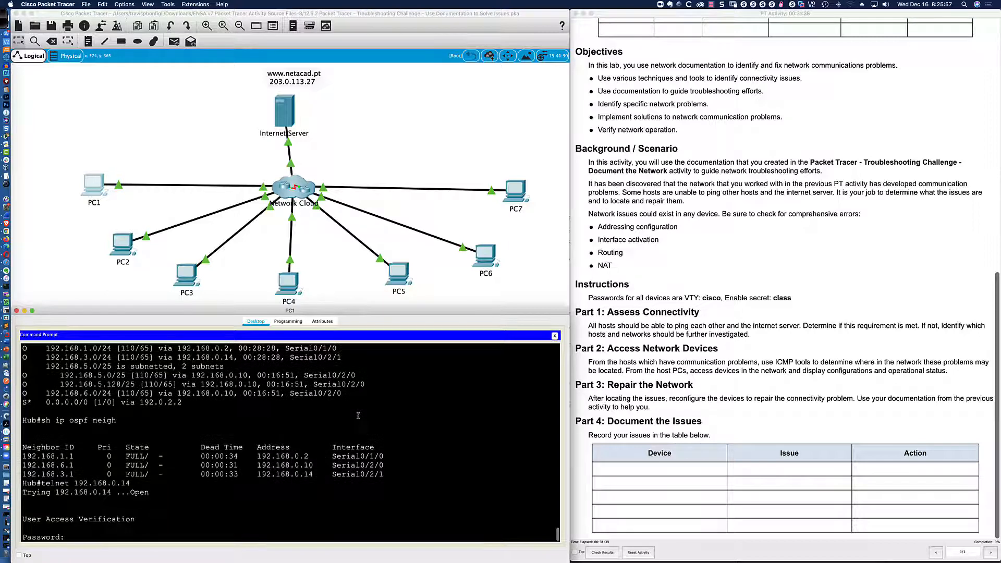
key("Return")
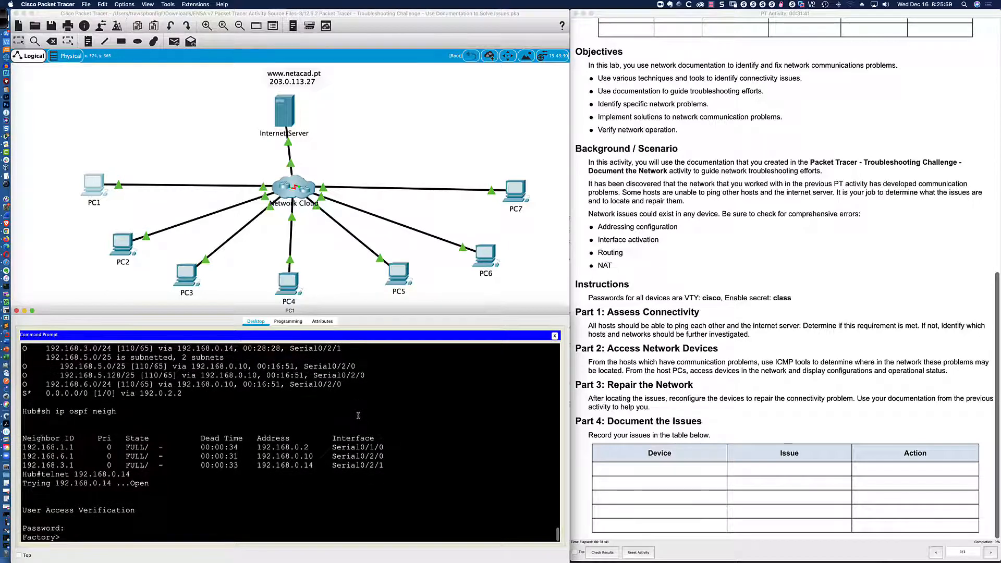
key("Return")
key("Return")
key("Return")
Enter privileged mode on Factory and list its OSPF neighbors, showing the 192.168.0.13 adjacency.
type("en")
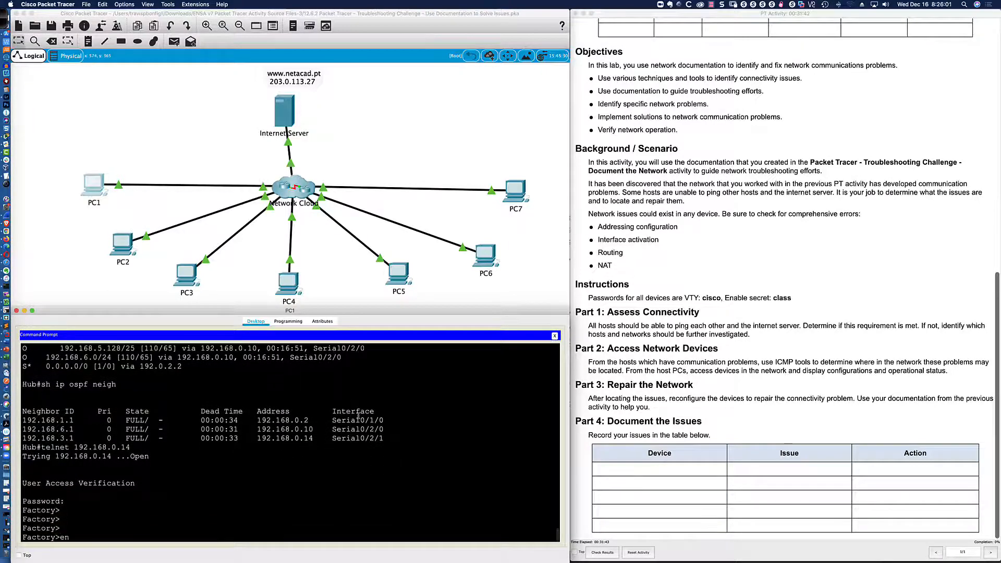
key("Return")
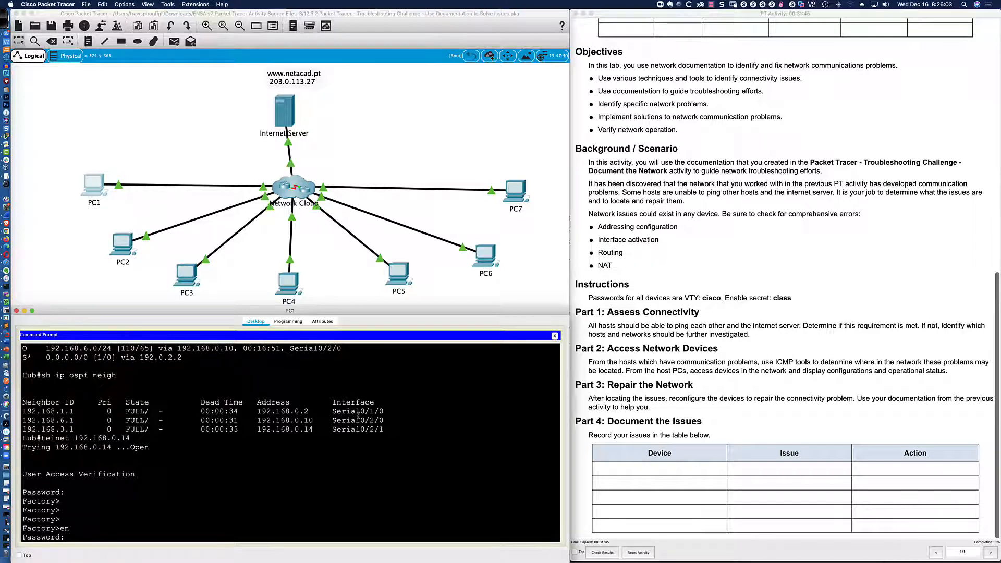
type("class")
key("Return")
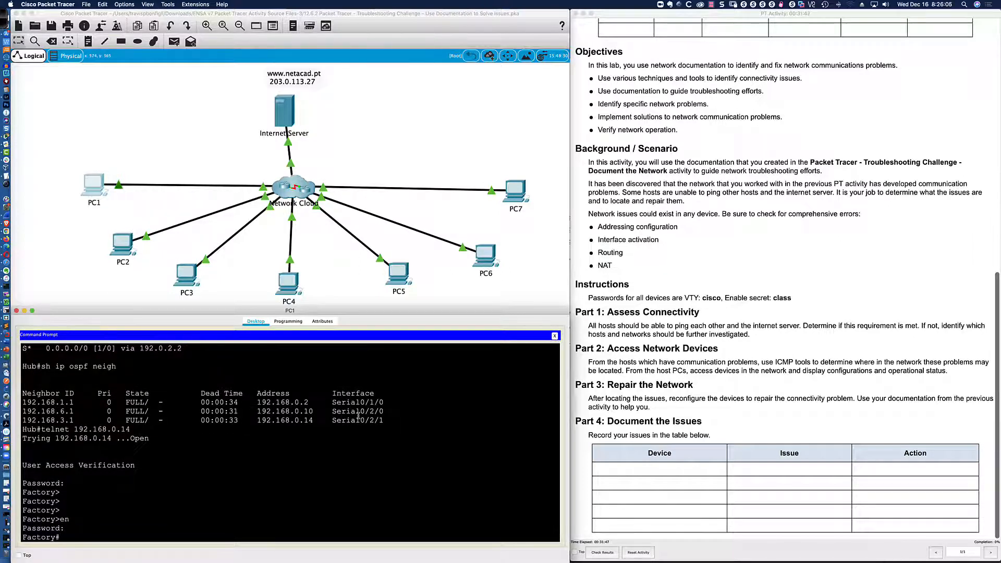
key("Return")
key("Return")
key("Return")
type("sh")
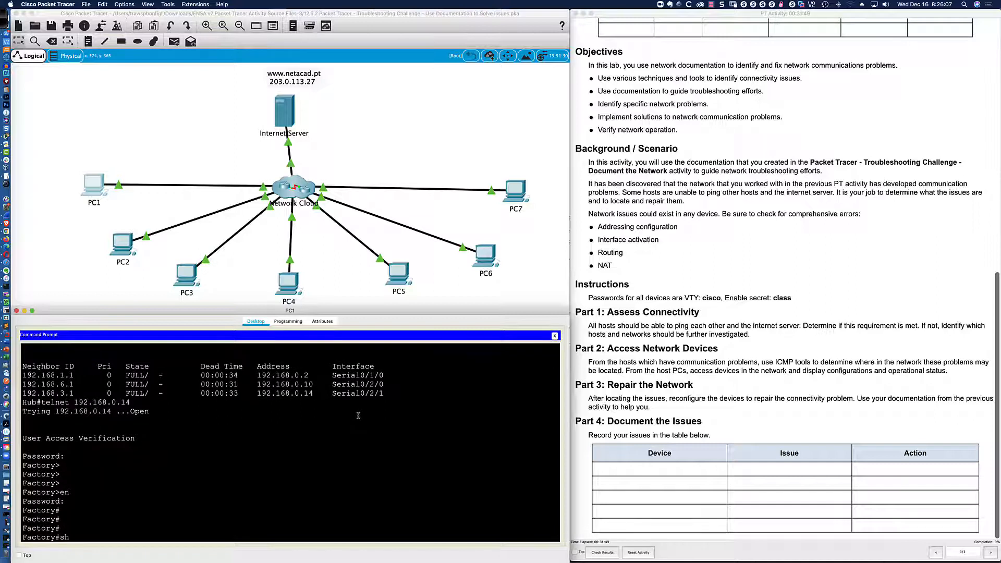
type(" ip ospf neigh")
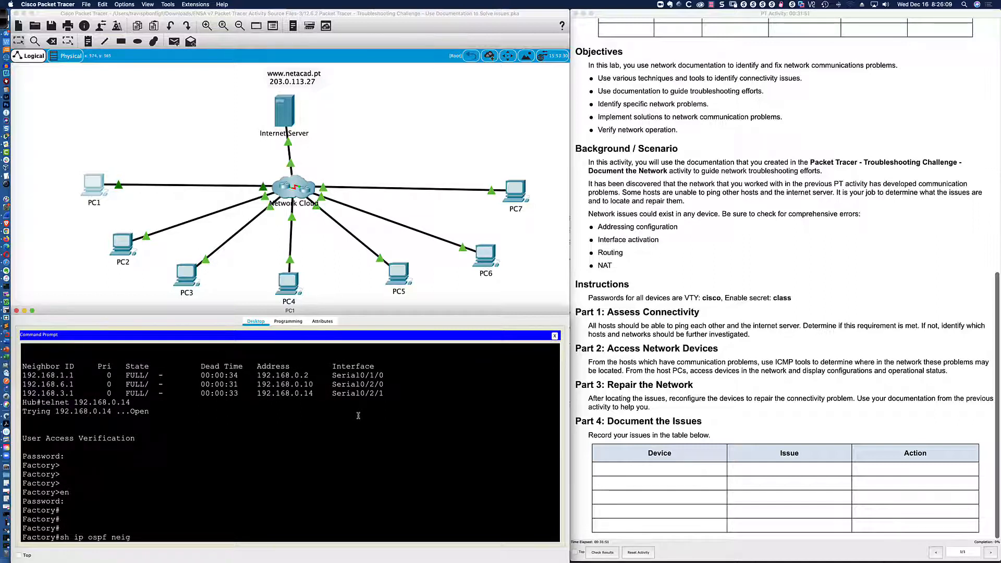
key("Return")
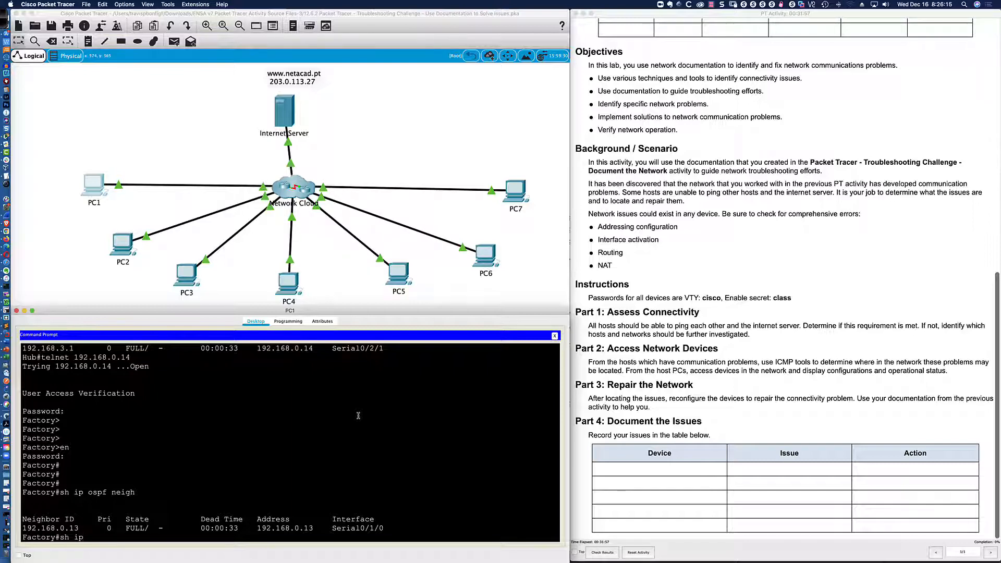
Show Factory's full routing table, with OSPF routes via 192.168.0.13 and connected 192.168.3.0/24.
type("sh ip route")
key("Return")
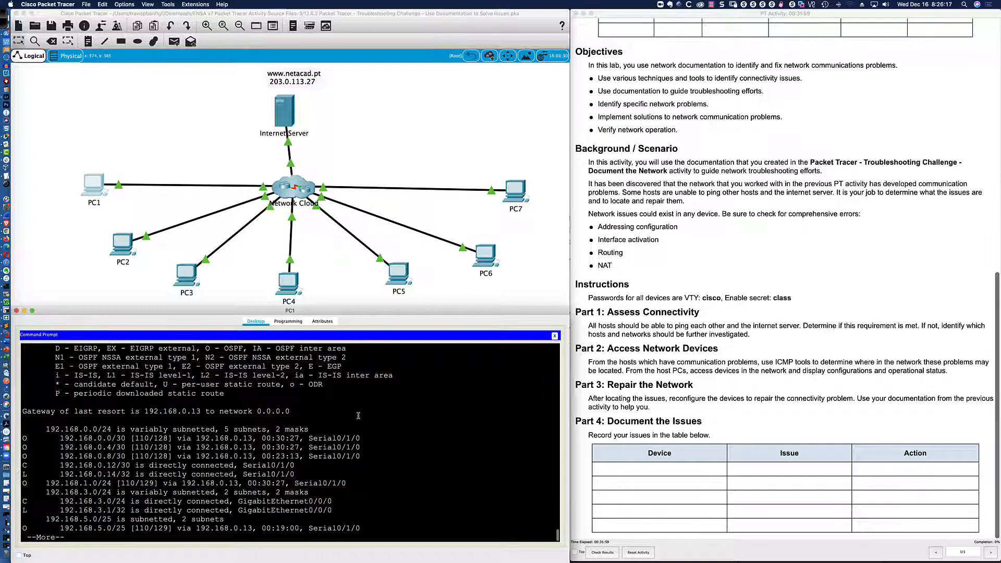
key("space")
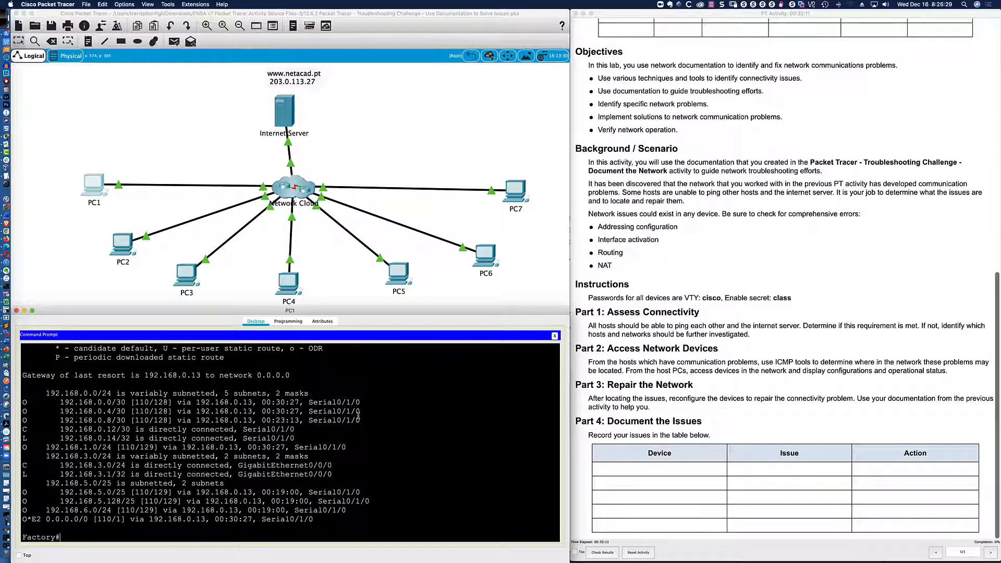
Page through Factory's running configuration to the router ospf 10 section.
type("show run")
key("Return")
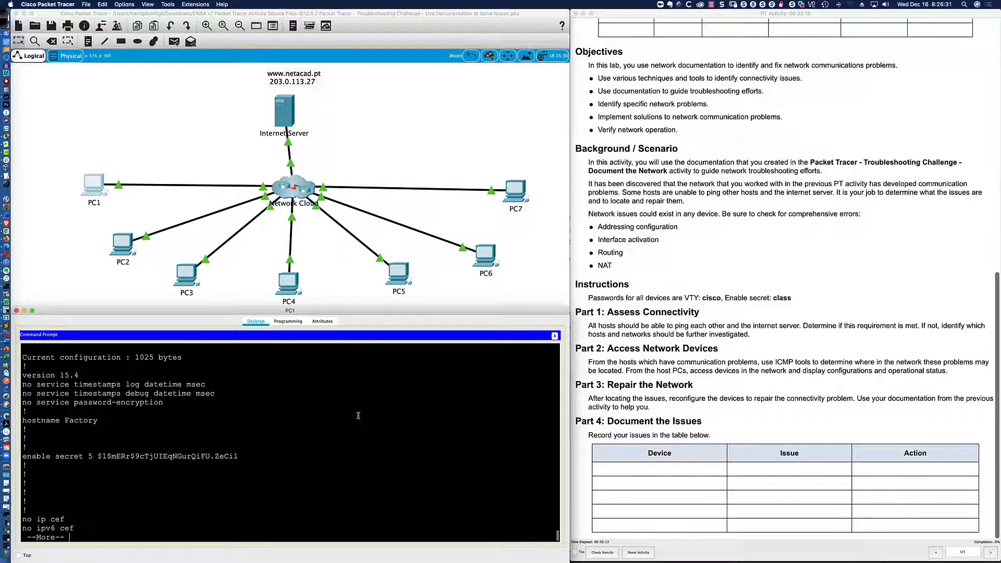
key("space")
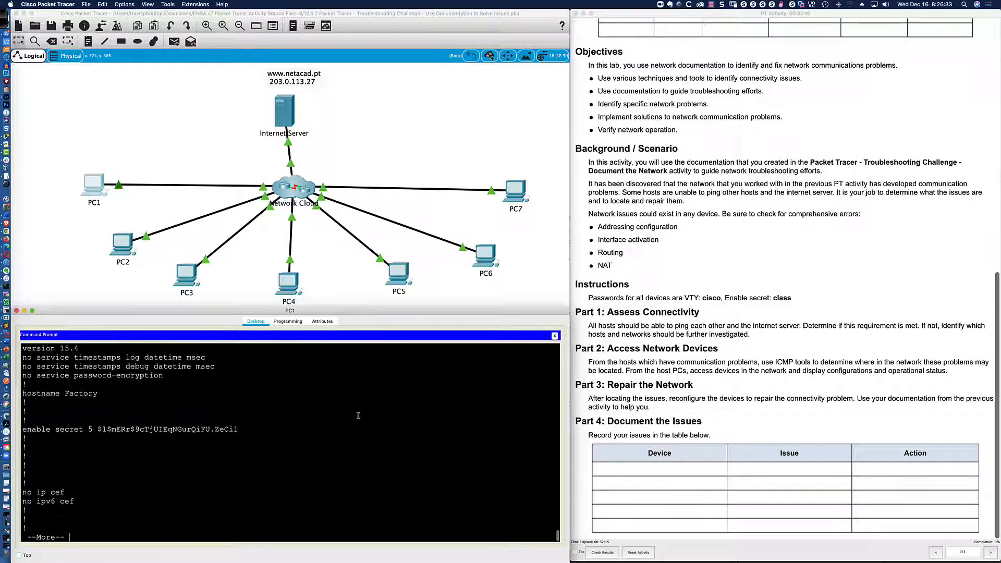
key("space")
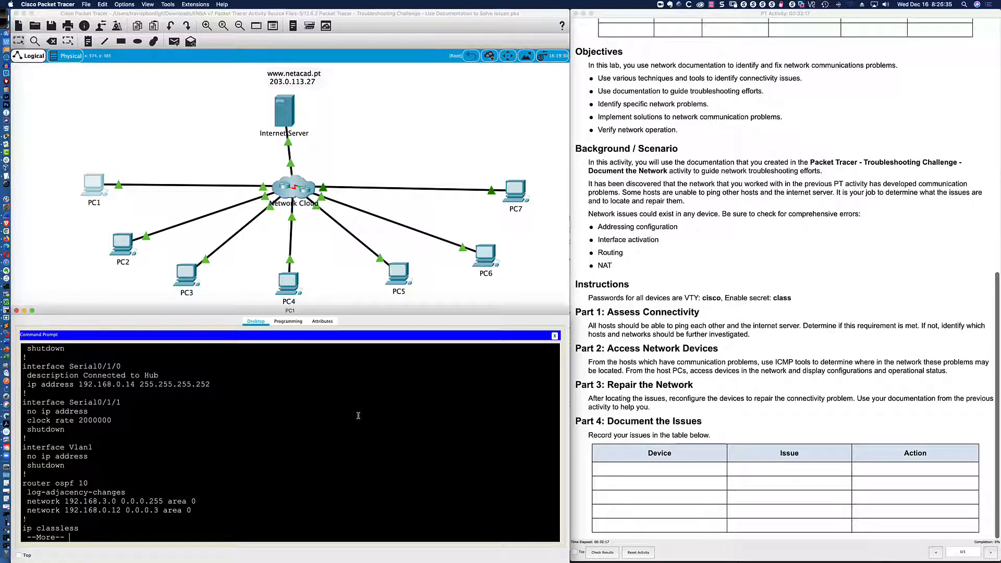
key("Return")
key("Return")
key("Return")
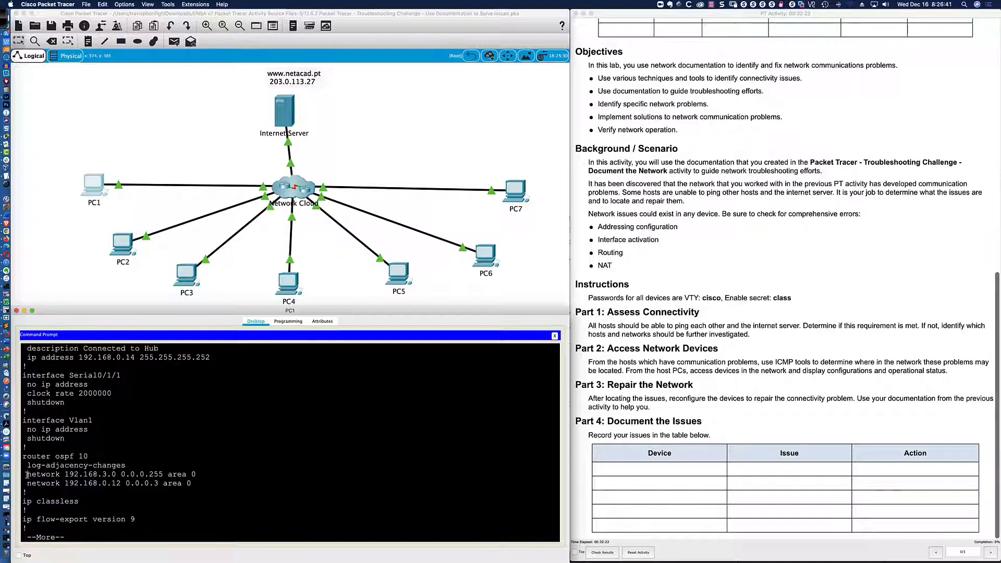
Highlight the OSPF network statements 192.168.3.0 0.0.0.255 and 192.168.0.12 0.0.0.3.
left_click_drag(27, 474, 198, 475)
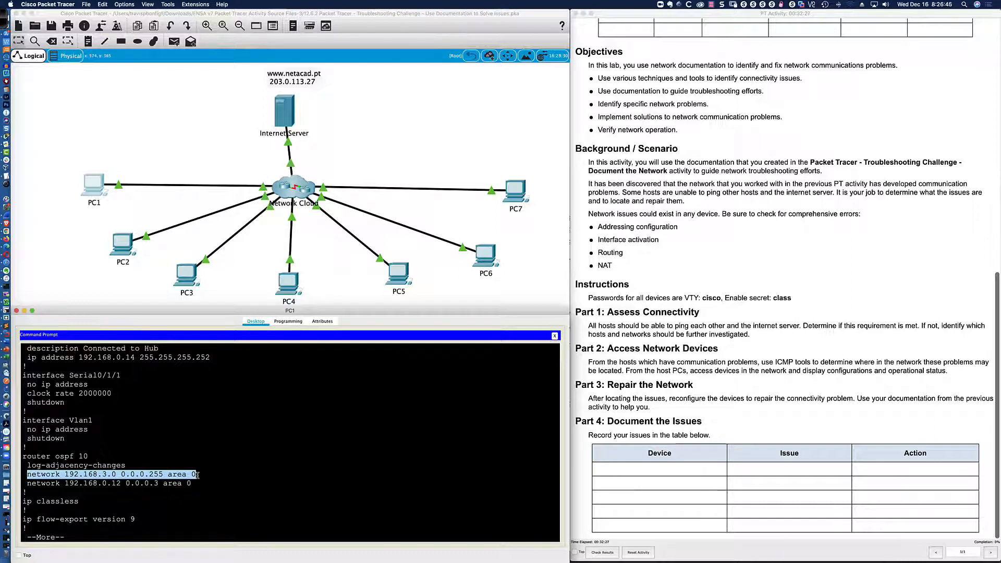
left_click_drag(28, 484, 193, 484)
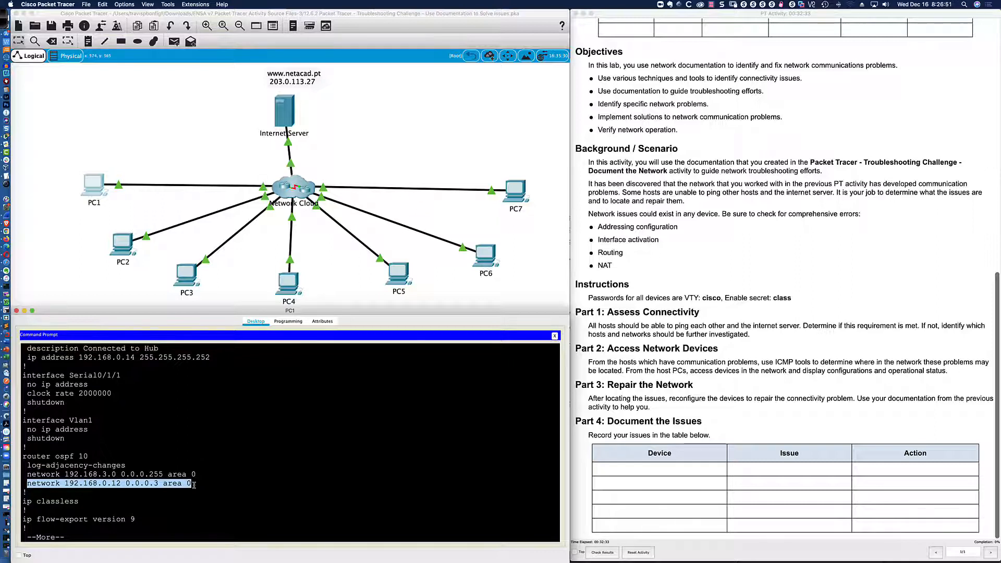
left_click(193, 485)
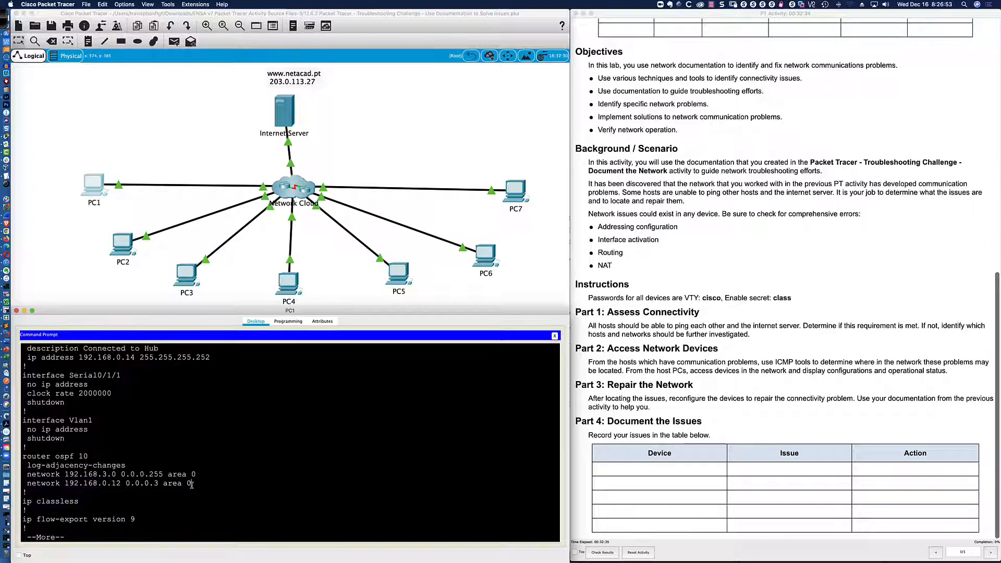
List Factory's interfaces with show ip interface brief, marking the down GigabitEthernet0/0/1 row.
type("q")
type("sh ip int bri")
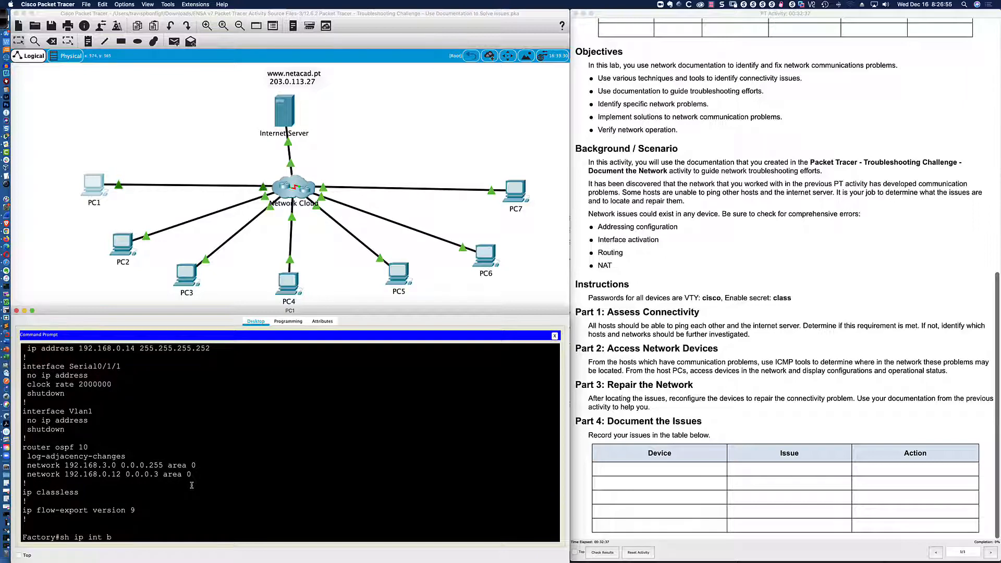
key("Return")
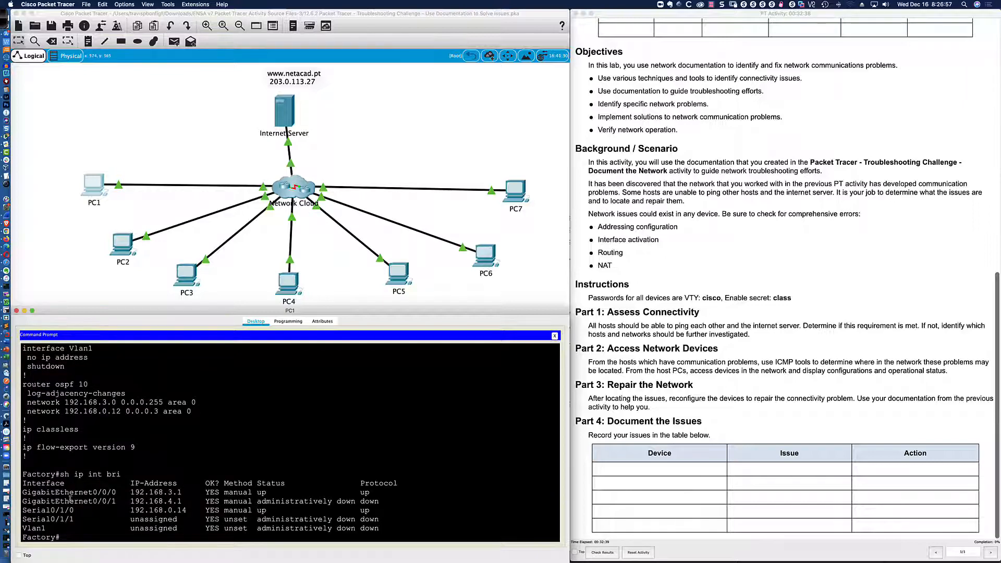
left_click_drag(70, 501, 384, 501)
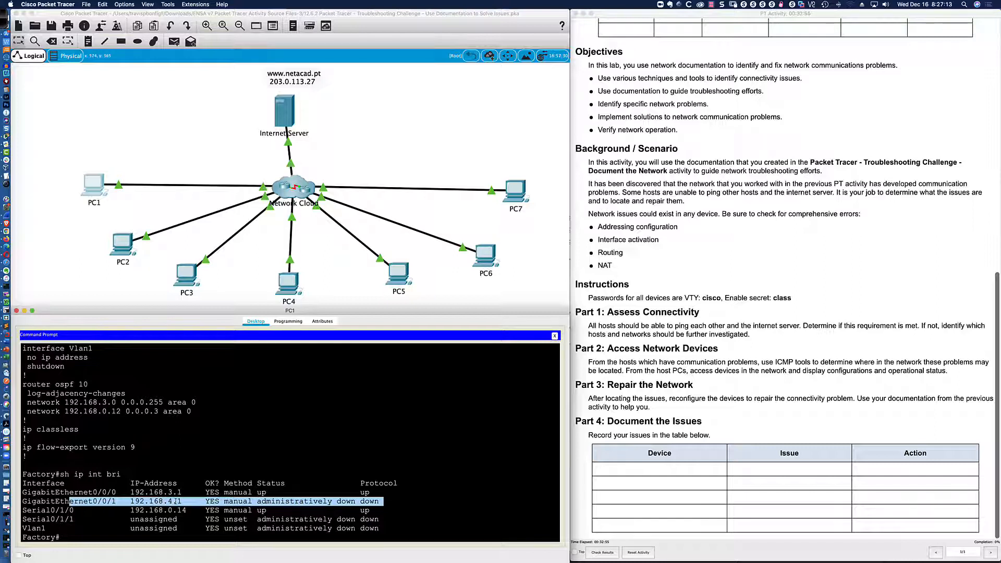
left_click(436, 501)
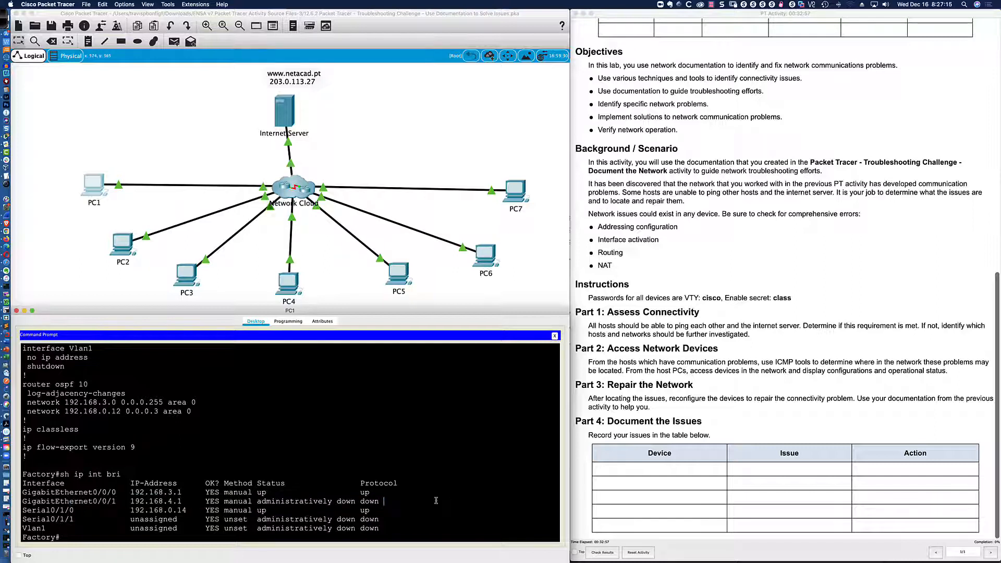
key("Return")
key("Return")
Page the running configuration to GigabitEthernet0/0/1, 192.168.4.1/24, showing it shut down.
type("sh run")
key("Return")
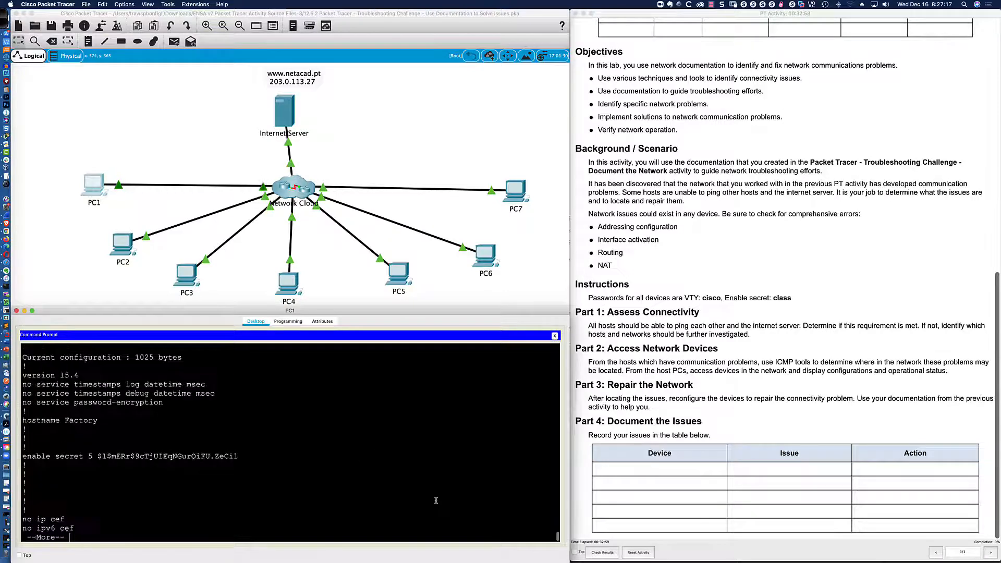
key("space")
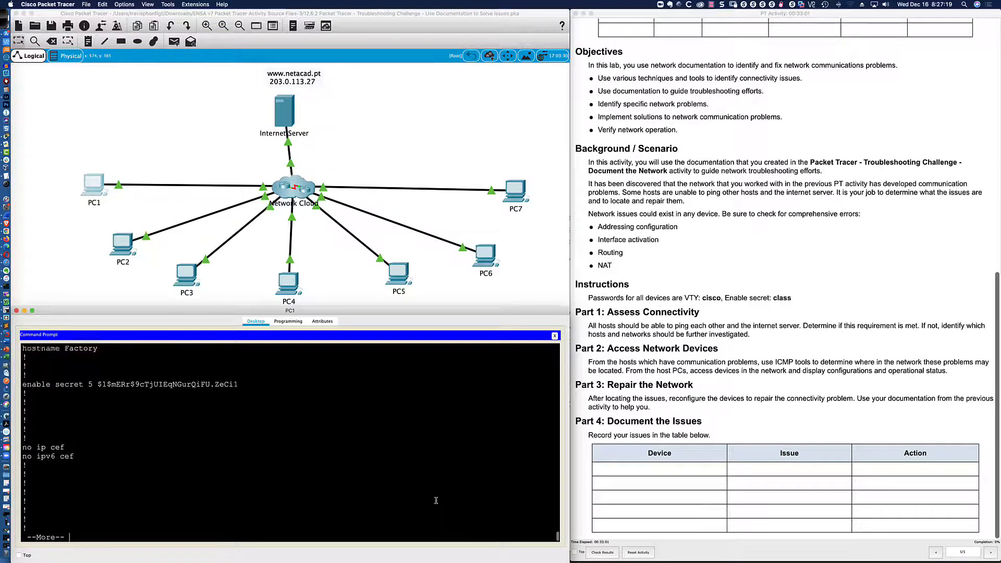
key("Return")
key("Return")
key("Return")
key("Return")
key("Return")
key("Return")
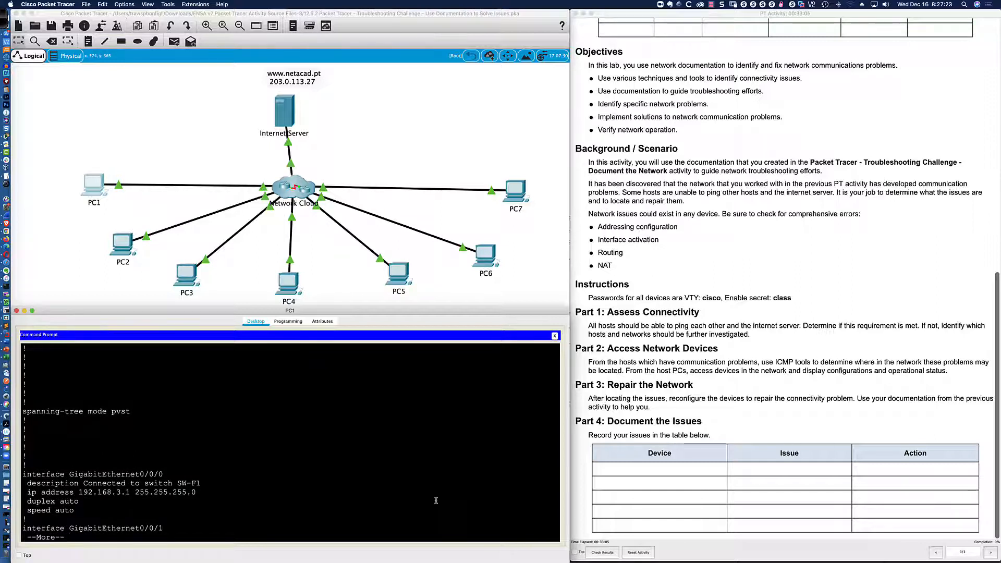
key("Return")
key("Return")
key("Return")
key("Return")
key("Return")
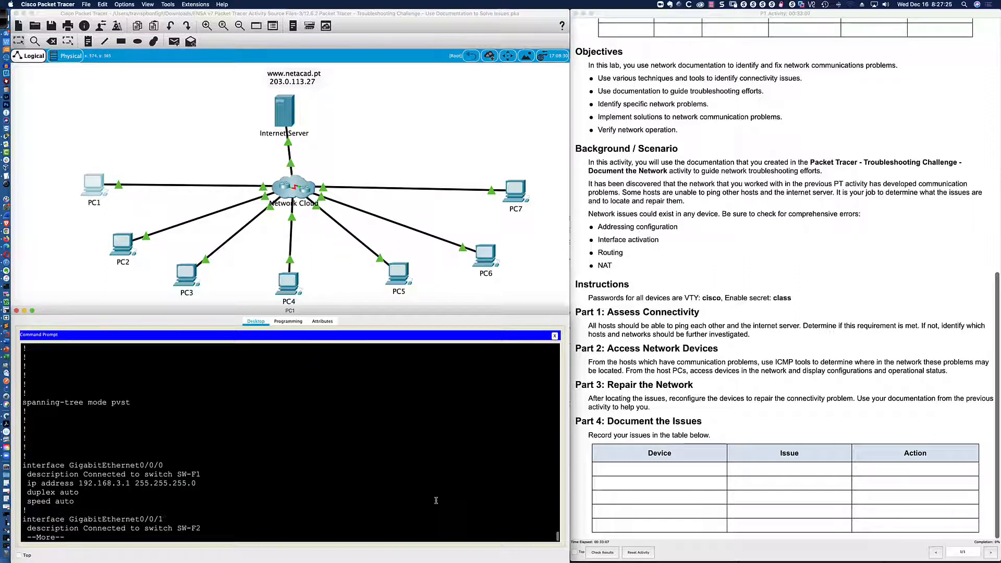
key("Return")
key("Return")
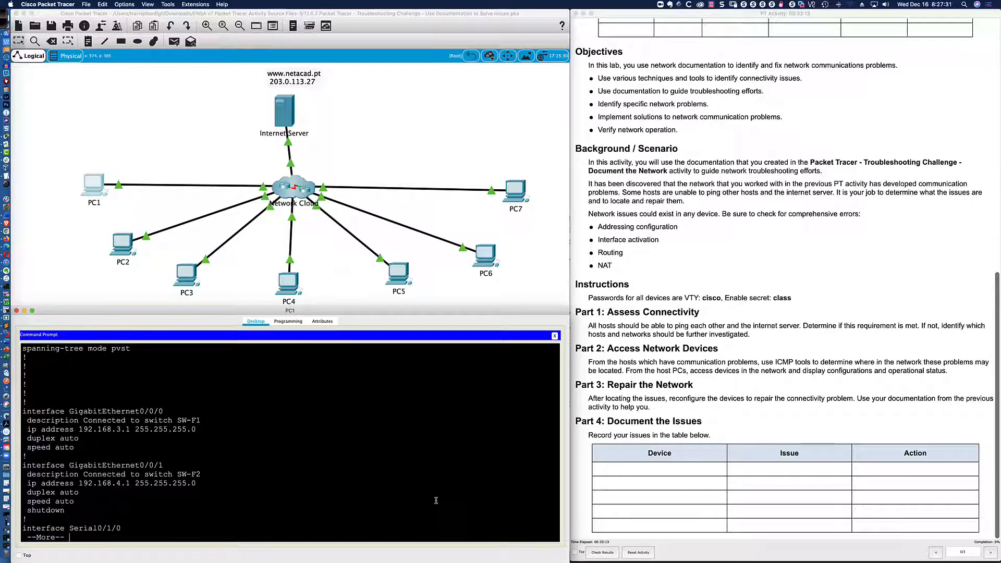
key("Return")
key("q")
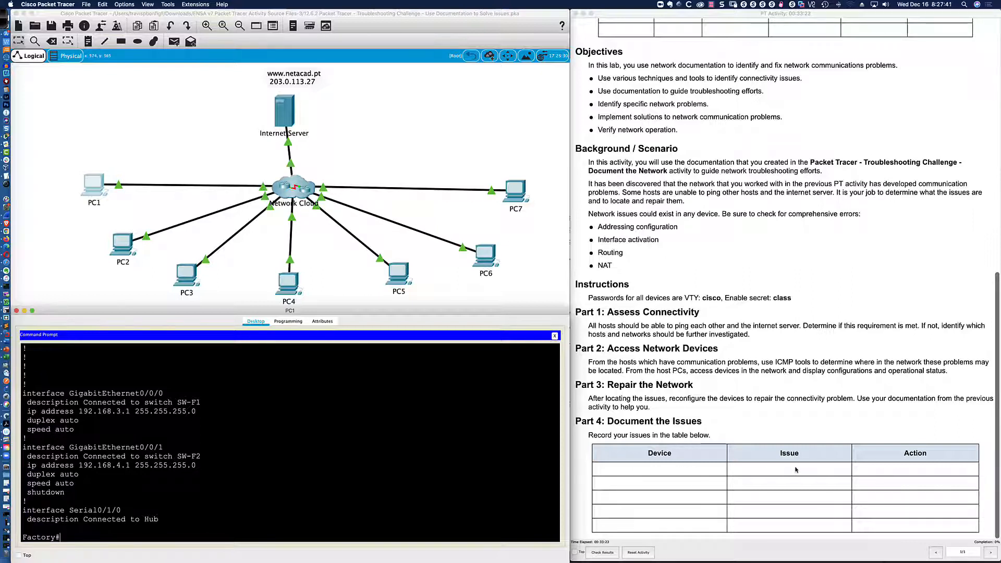
Apply no shutdown to Factory's interface gi0/0/1 via conf t, then switch to the diagram.
left_click(419, 459)
type("conf t")
key("Return")
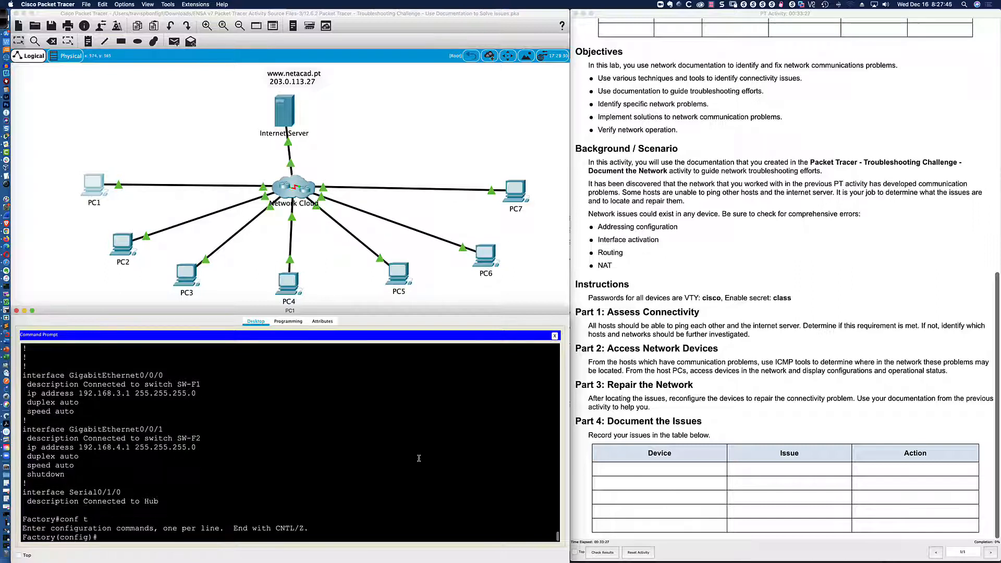
type("int gi0/0/1")
key("Return")
type("no shut")
key("Return")
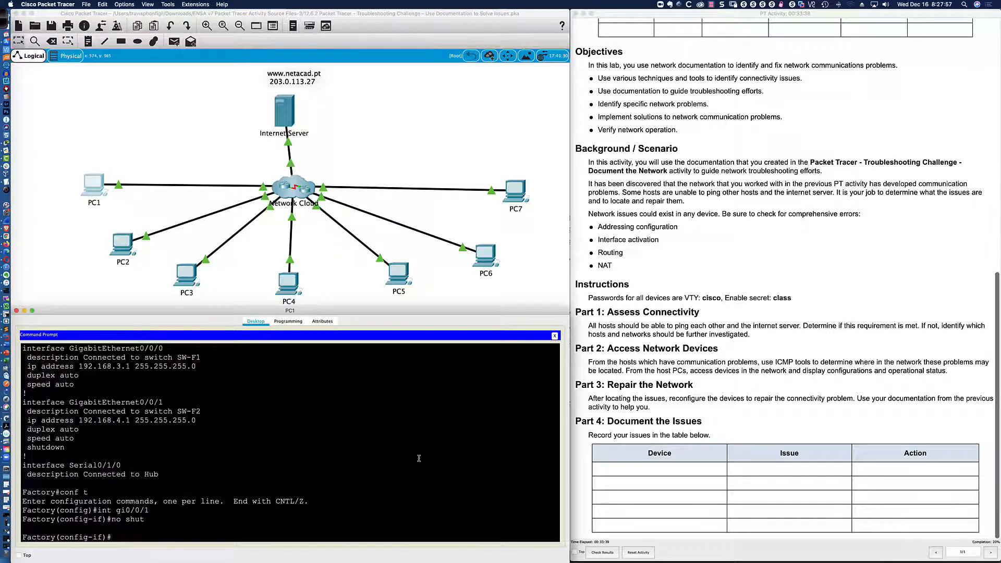
key("Return")
key("Return")
key("Return")
key("Return")
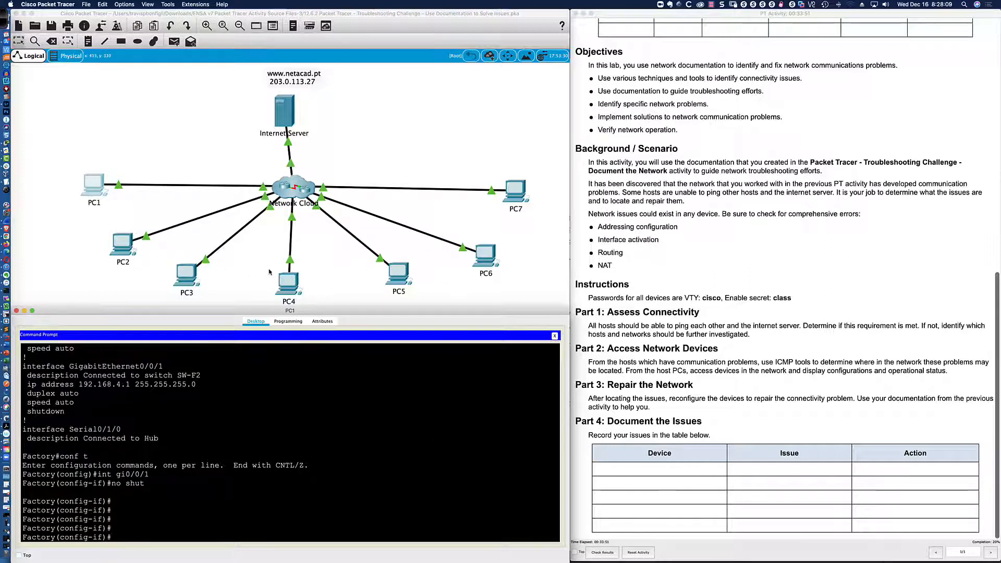
key("super+Tab")
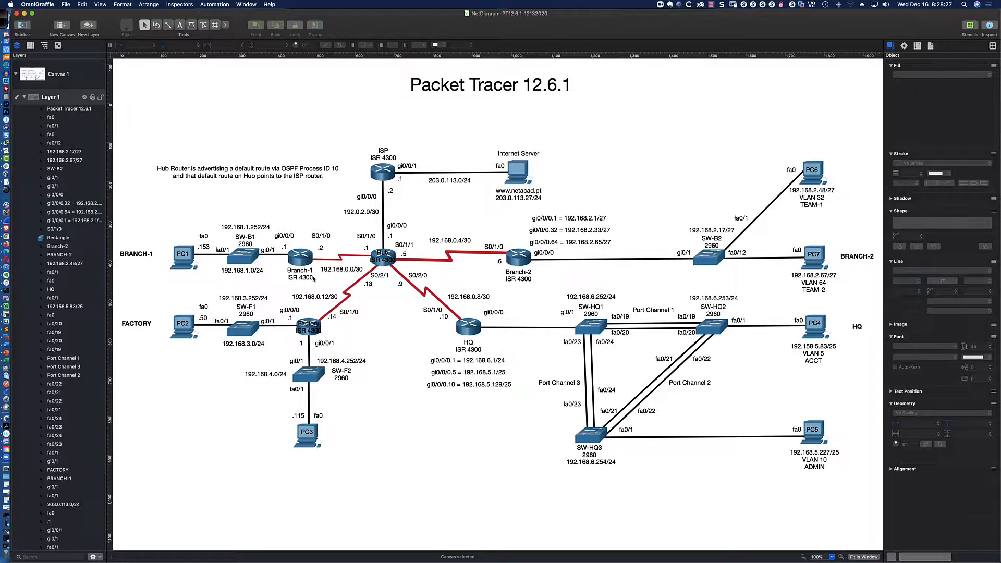
Switch from the OmniGraffle diagram back to the Packet Tracer Factory session.
key("super+Tab")
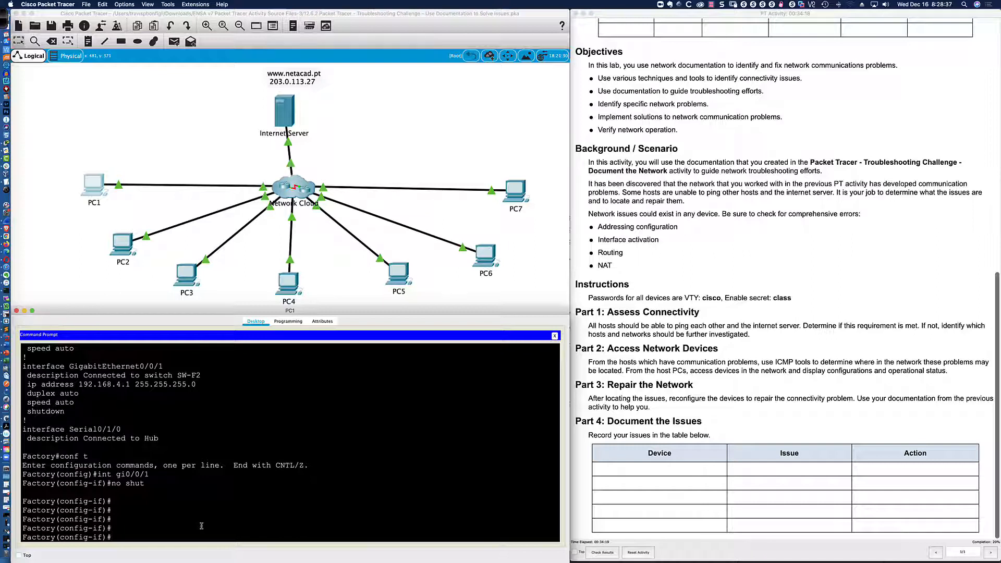
Show Factory's running configuration from the OSPF section onward with 'do sh run | b os'.
type("do sh run | b os")
key("Return")
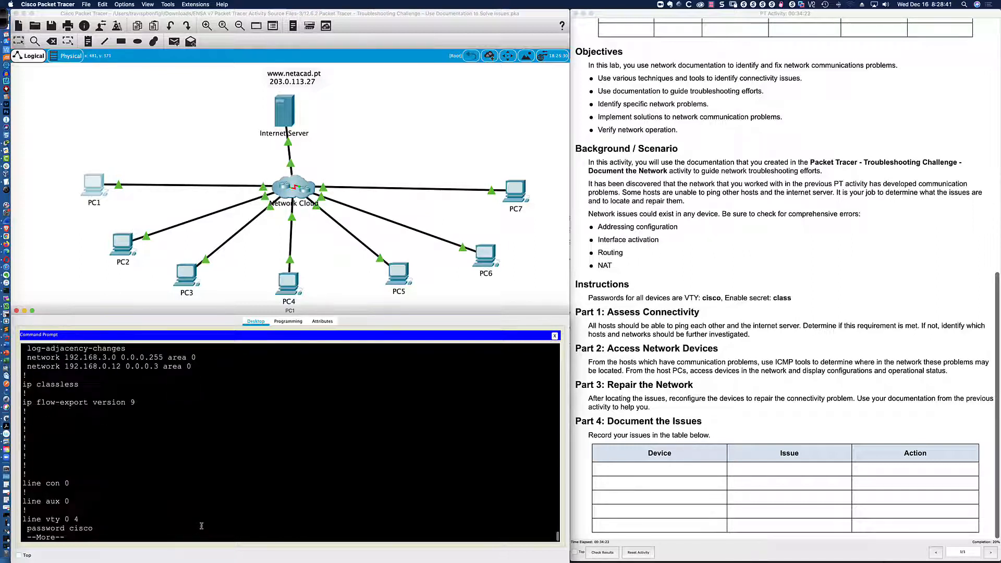
scroll(202, 523, "up", 1)
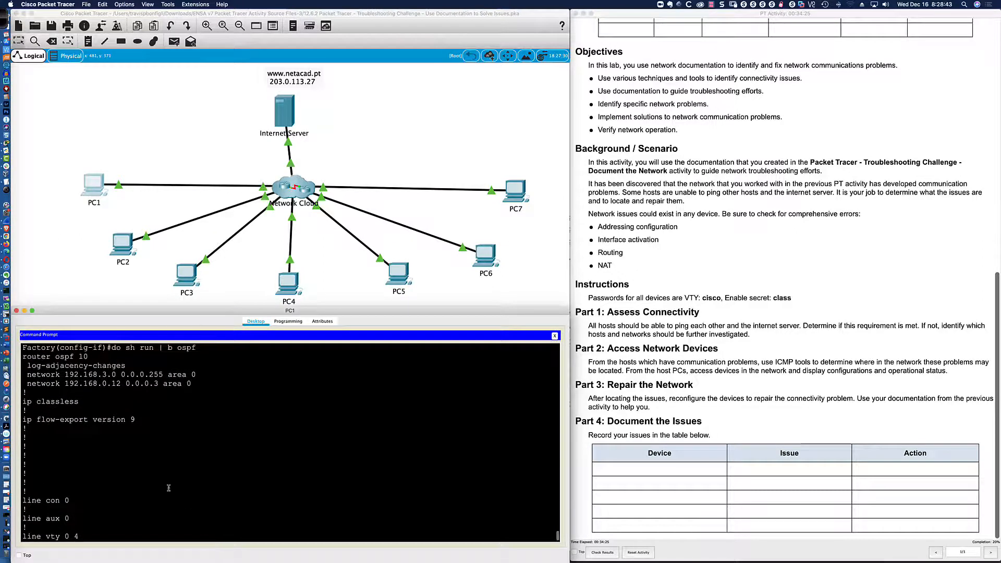
left_click_drag(51, 375, 181, 375)
left_click(235, 433)
key("space")
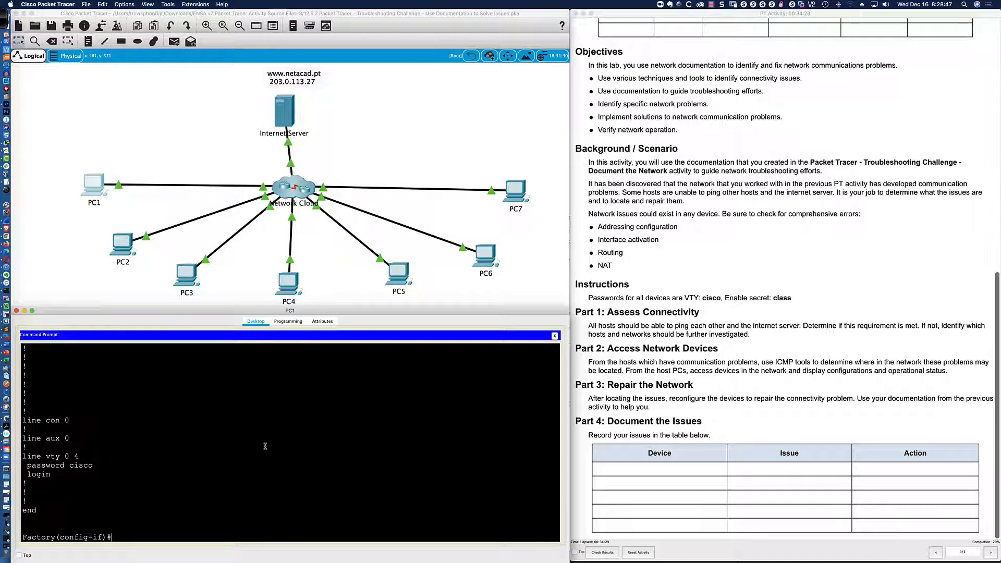
Add GigabitEthernet0/0/1 to OSPF with 'ip ospf 10 area 0'.
type("ip ospf")
key("BackSpace")
key("BackSpace")
key("BackSpace")
key("BackSpace")
key("BackSpace")
key("BackSpace")
key("BackSpace")
key("BackSpace")
key("BackSpace")
key("BackSpace")
scroll(222, 447, "up", 5)
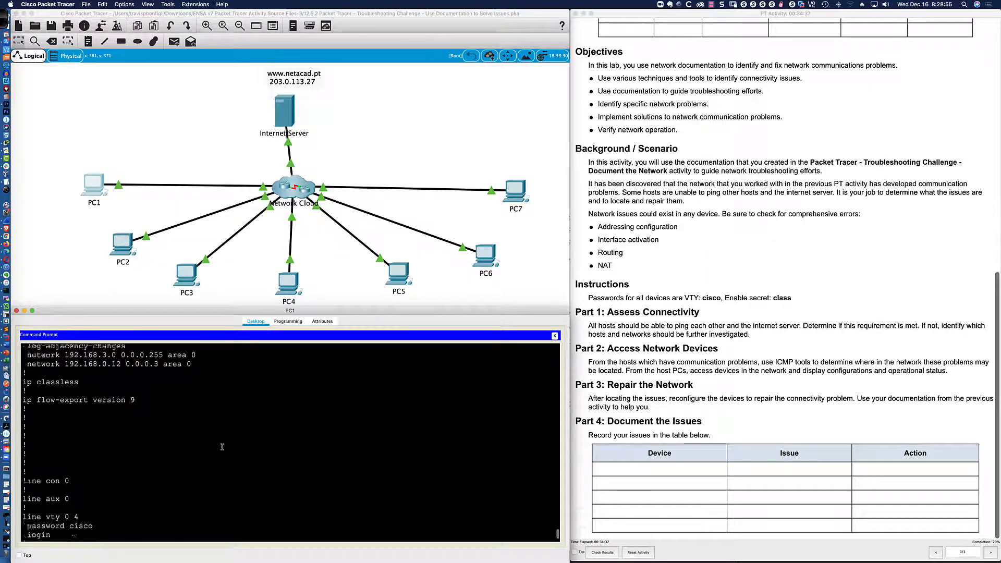
scroll(223, 447, "down", 5)
type("ip ")
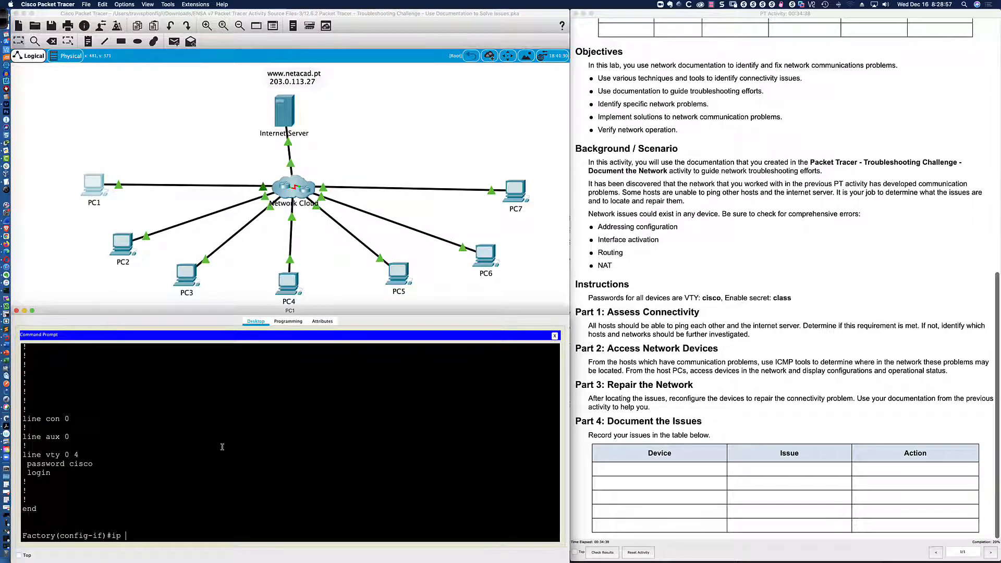
type("ospf 10 area 0")
key("Return")
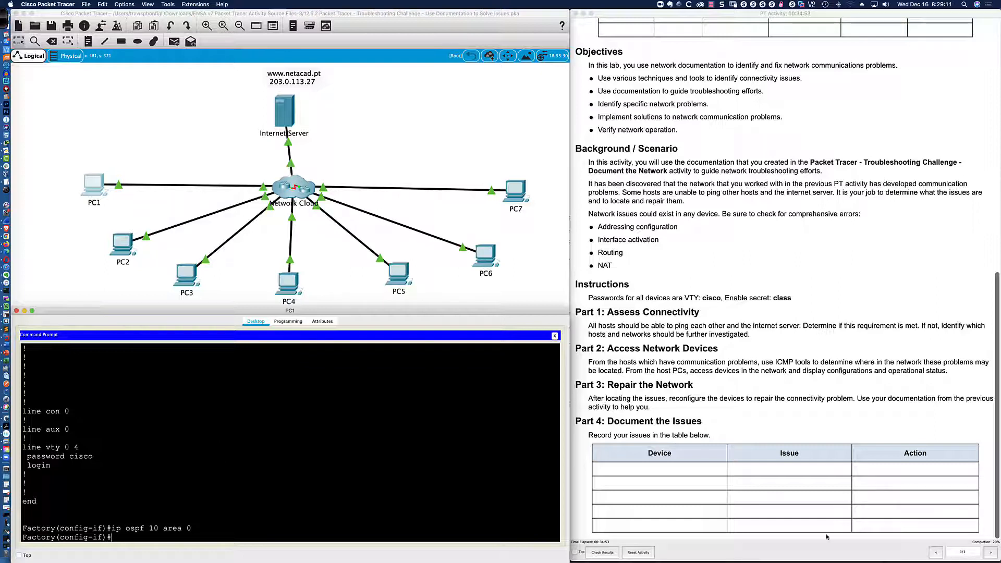
Leave configuration mode, save the Factory router's configuration with wri mem, and log out.
key("Return")
key("Return")
key("Return")
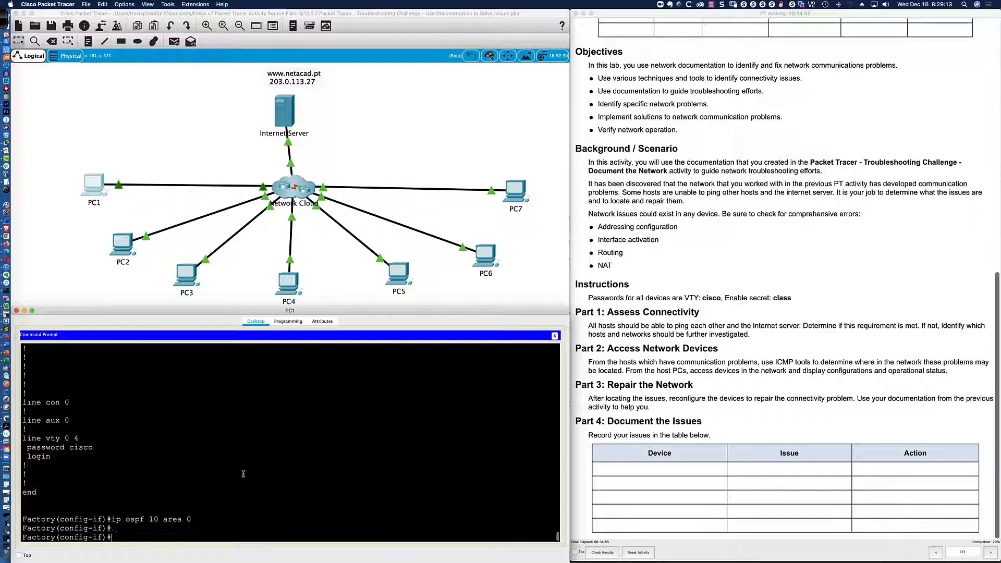
type("end")
key("Return")
type("wri me")
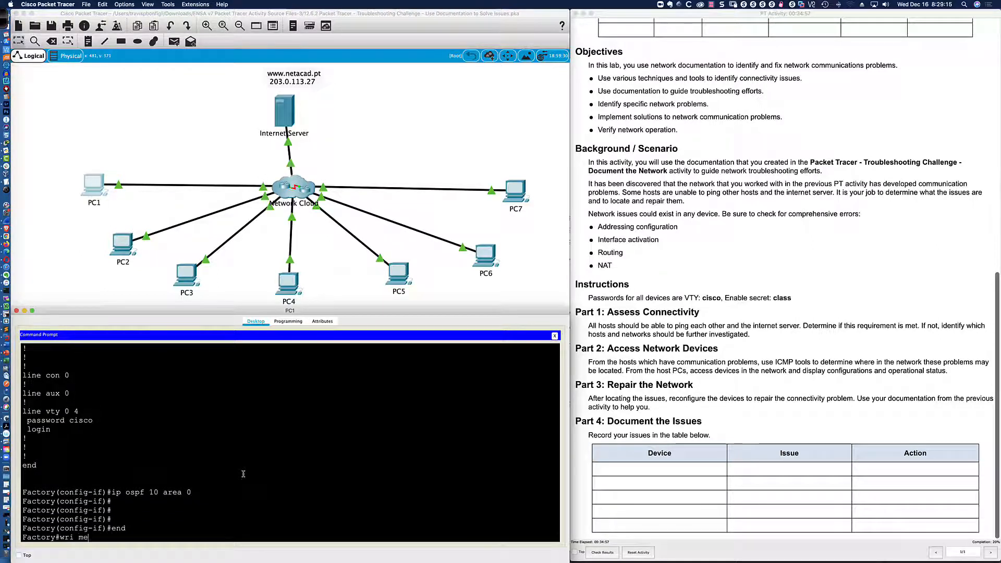
type("m")
key("Return")
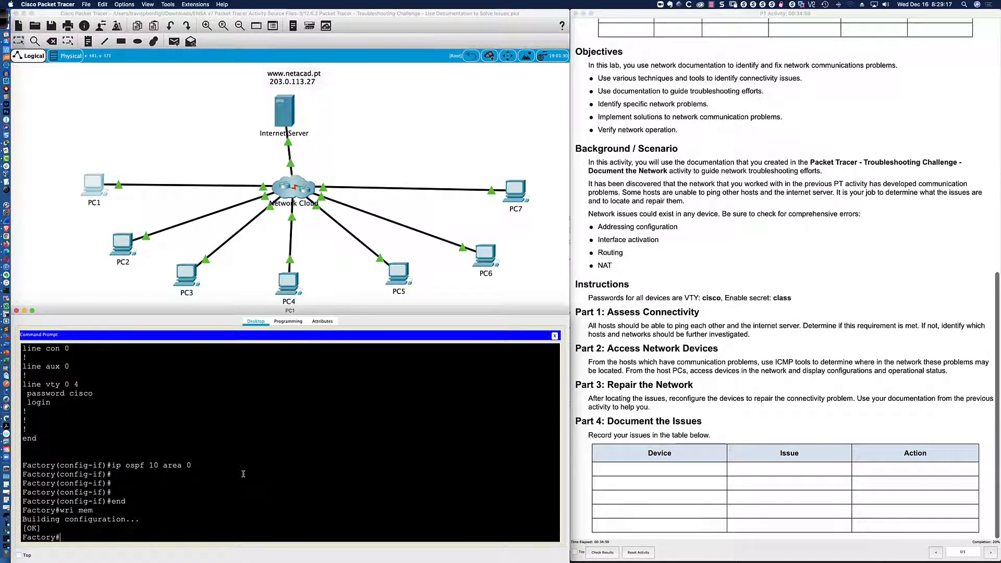
type("exit")
key("Return")
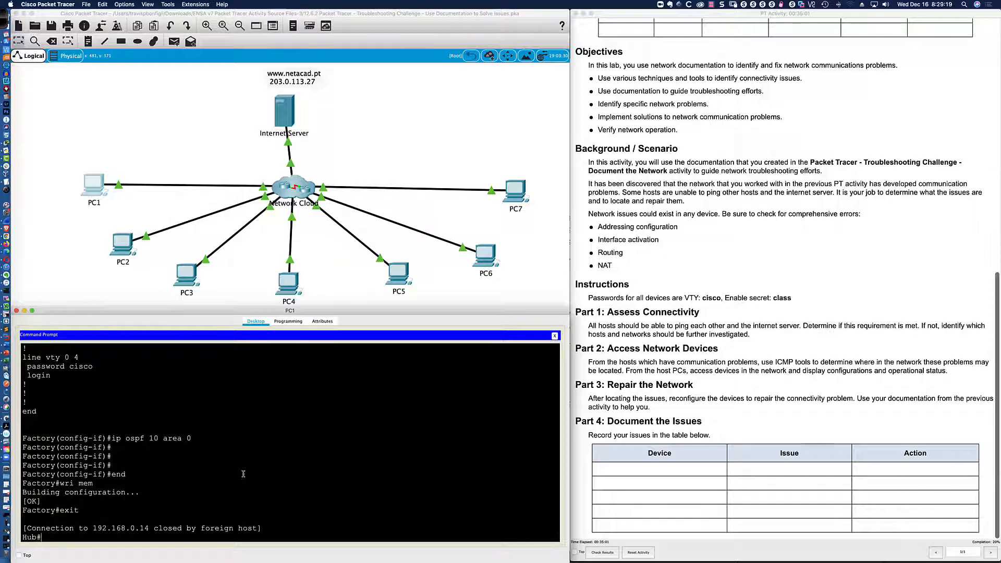
Show the Hub router's routing table and locate the OSPF route to 192.168.4.0/24.
type("exi")
key("BackSpace")
key("BackSpace")
key("BackSpace")
type("sh ip ro")
key("Return")
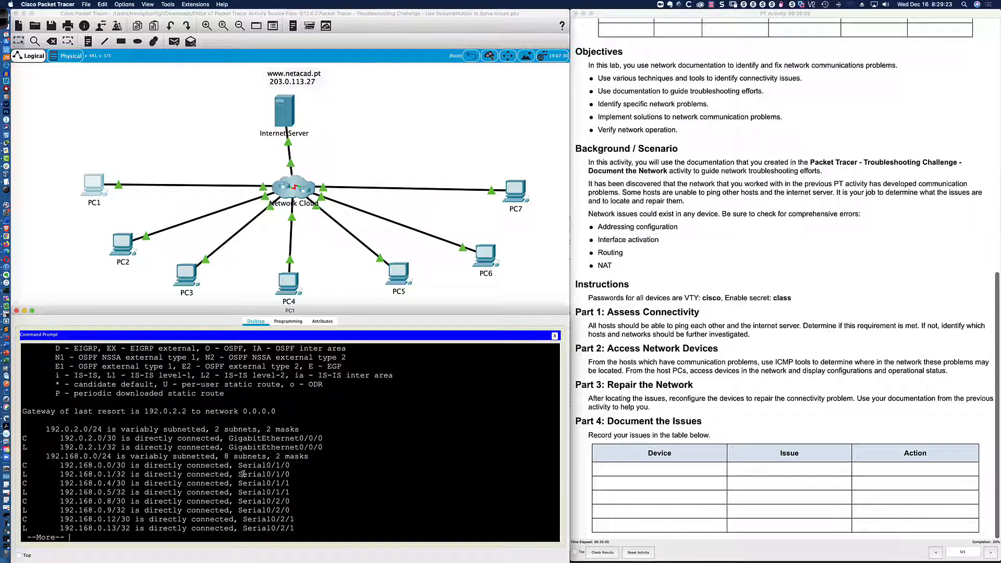
key("space")
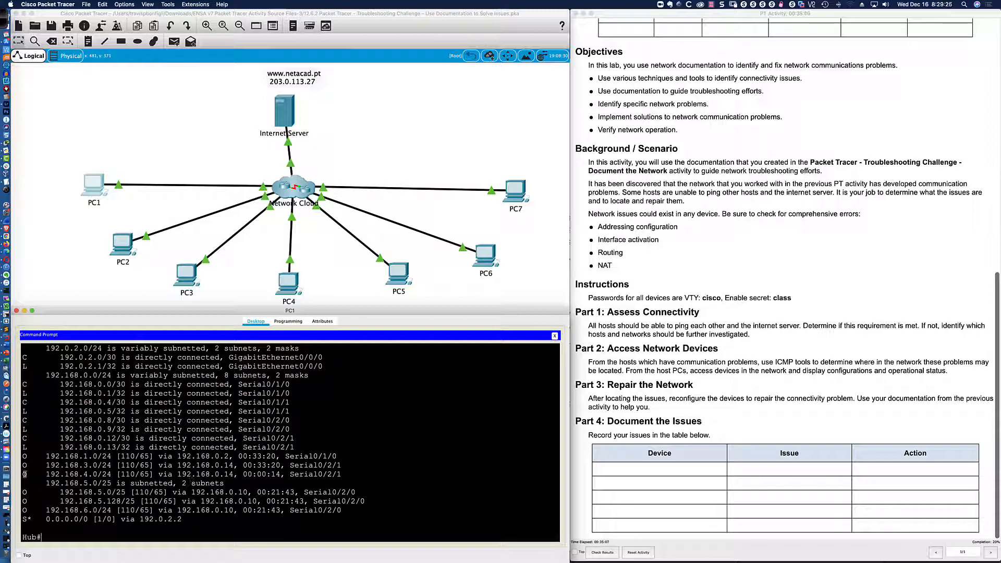
left_click_drag(23, 475, 341, 474)
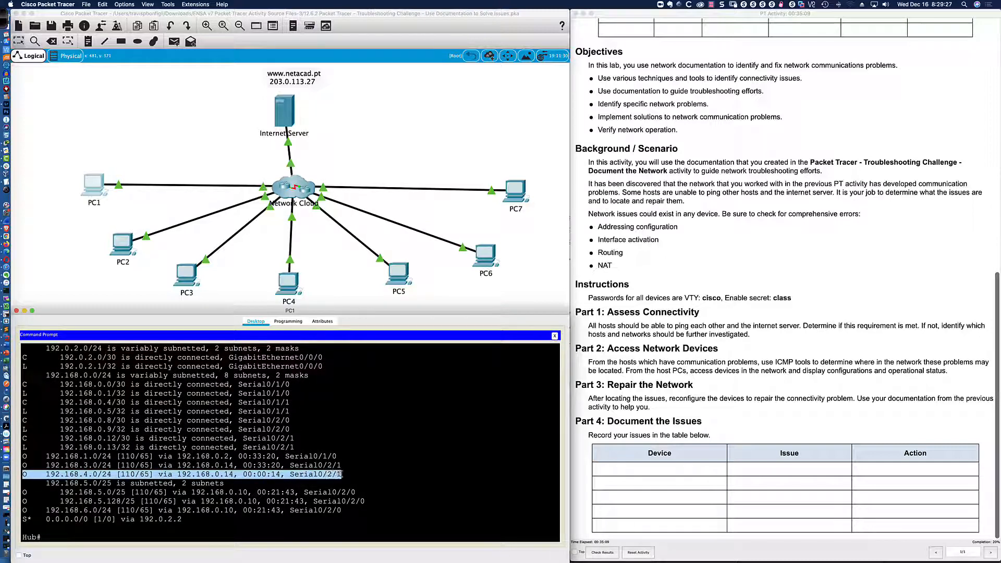
left_click(361, 478)
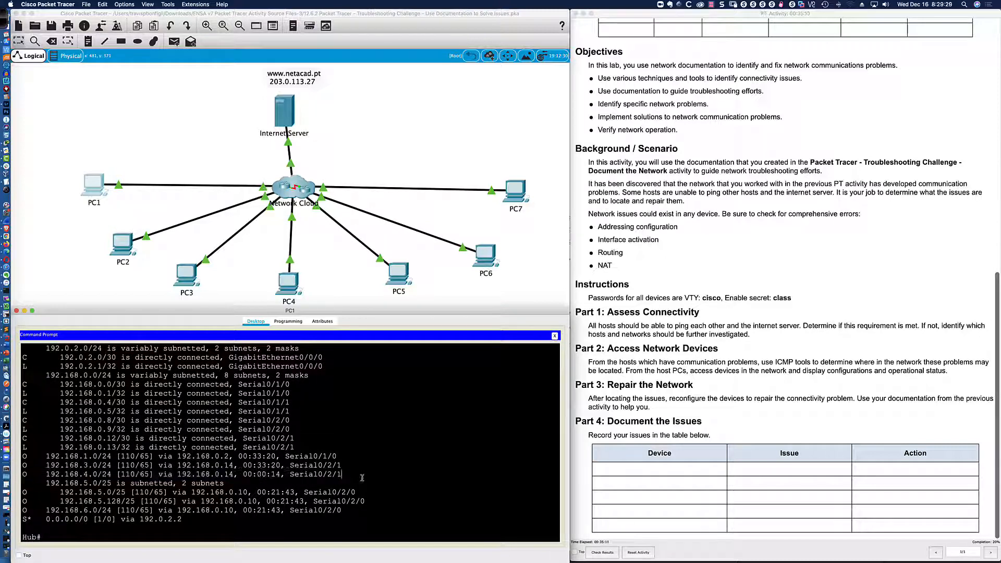
Return to Branch-1 and confirm its routing table lists 192.168.4.0/24 via OSPF.
type("exit")
key("Return")
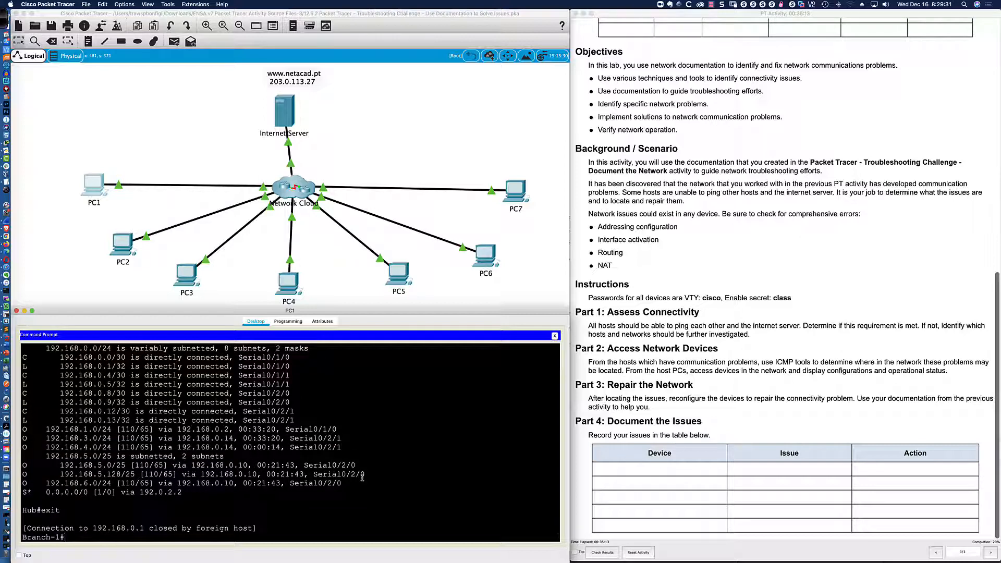
type("sh ip route")
key("Return")
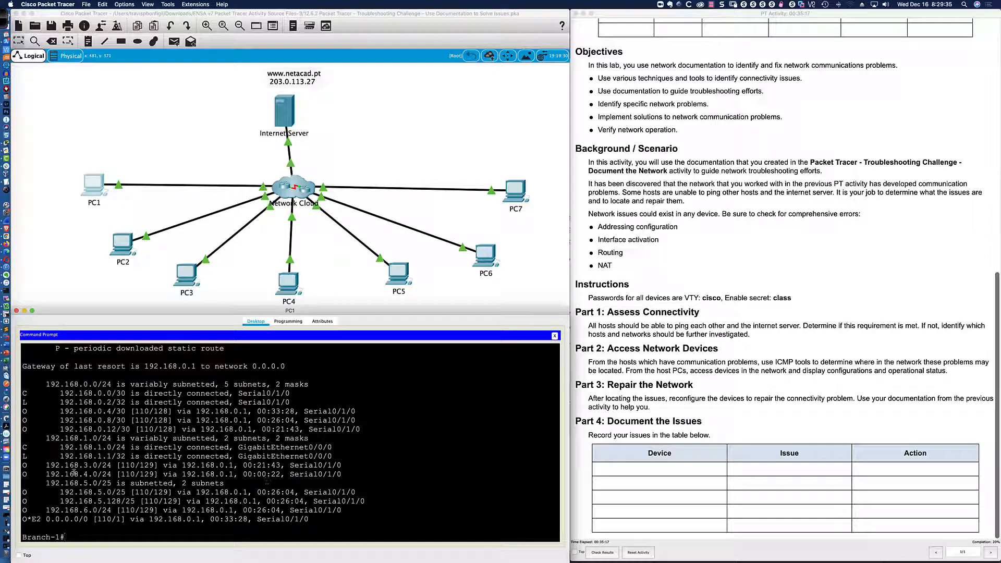
left_click_drag(60, 475, 165, 473)
left_click_drag(355, 501, 360, 501)
type("exit")
key("Return")
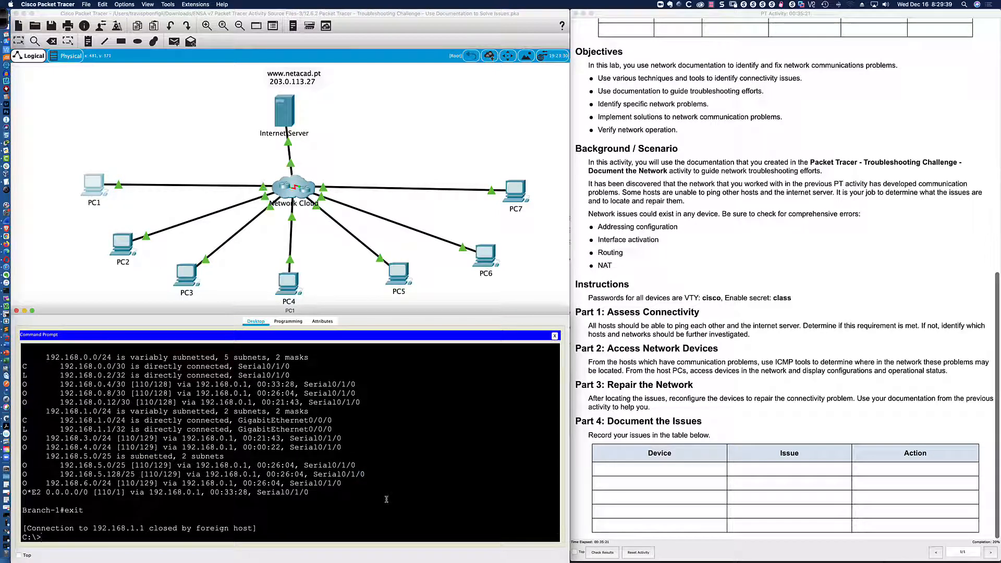
Ping PC3 at 192.168.4.115 from PC1, getting 3 of 4 replies, and cross-check the diagram.
key("Return")
key("Return")
key("Return")
type("ping 1")
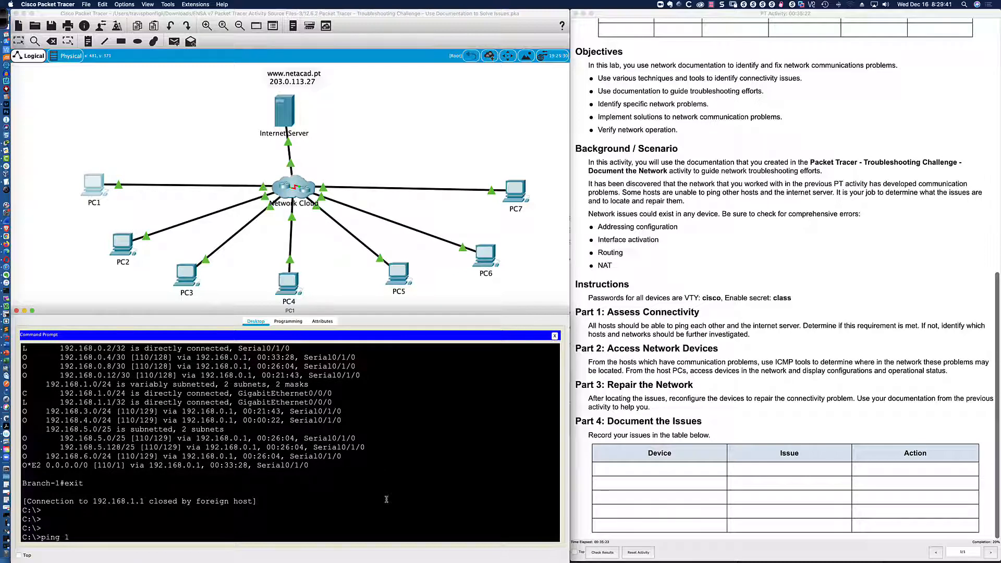
type("92.168.4.115")
key("Return")
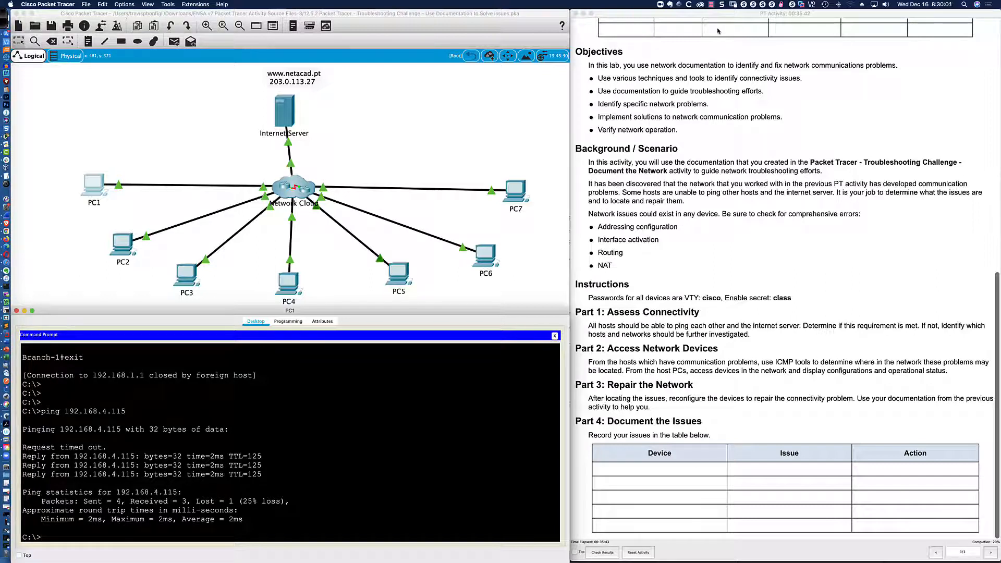
key("super+Tab")
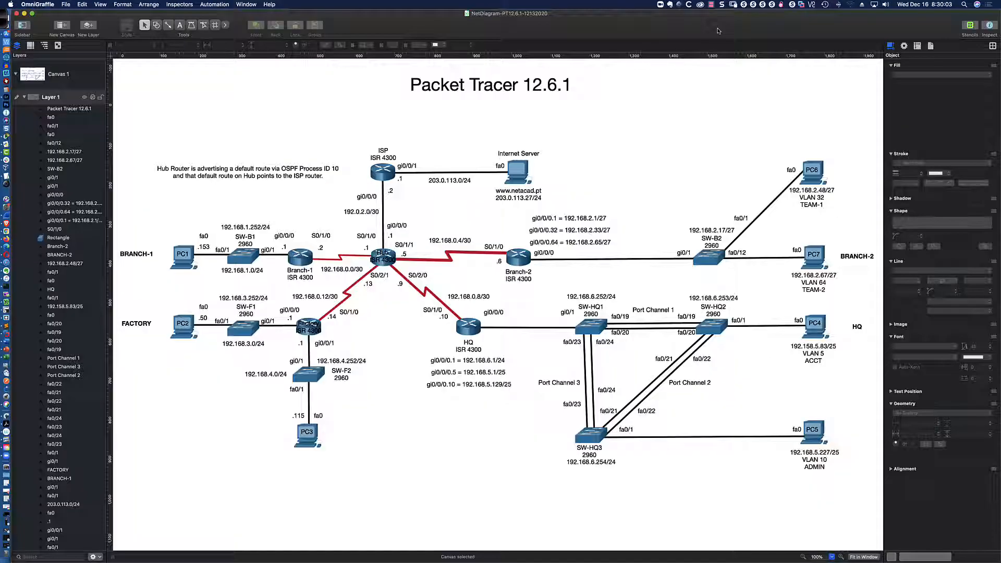
key("super+Tab")
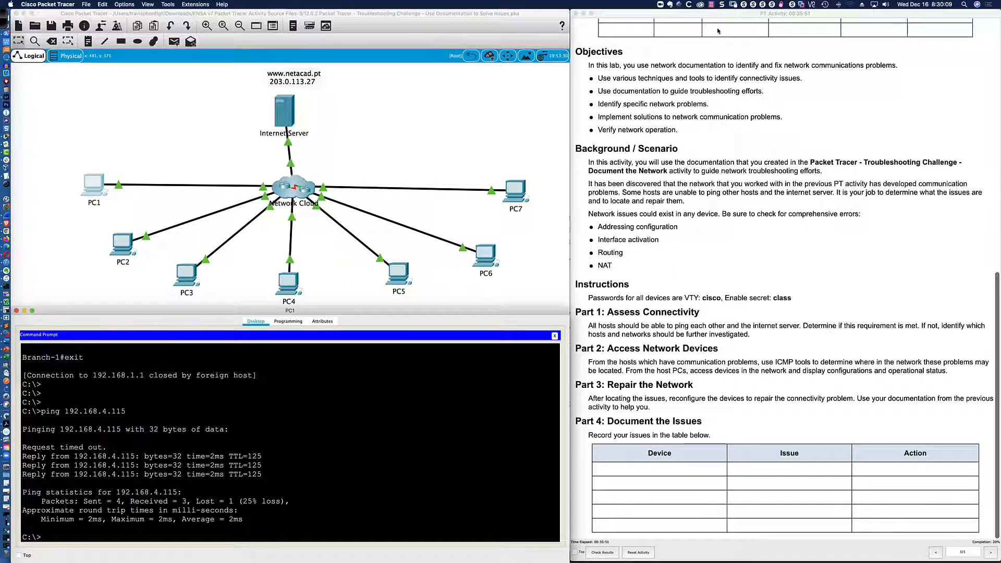
left_click(712, 4)
left_click(720, 22)
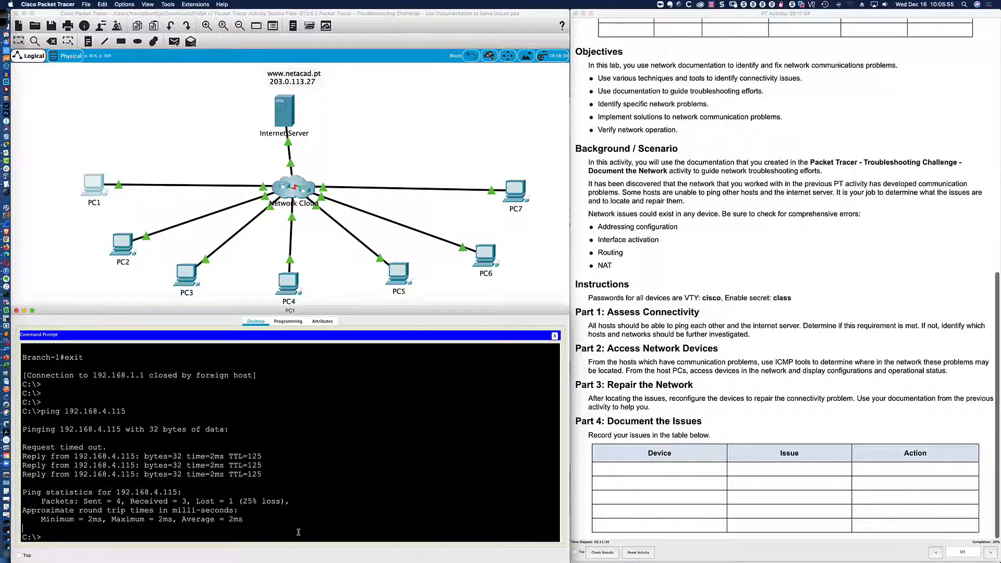
scroll(245, 533, "down", 1)
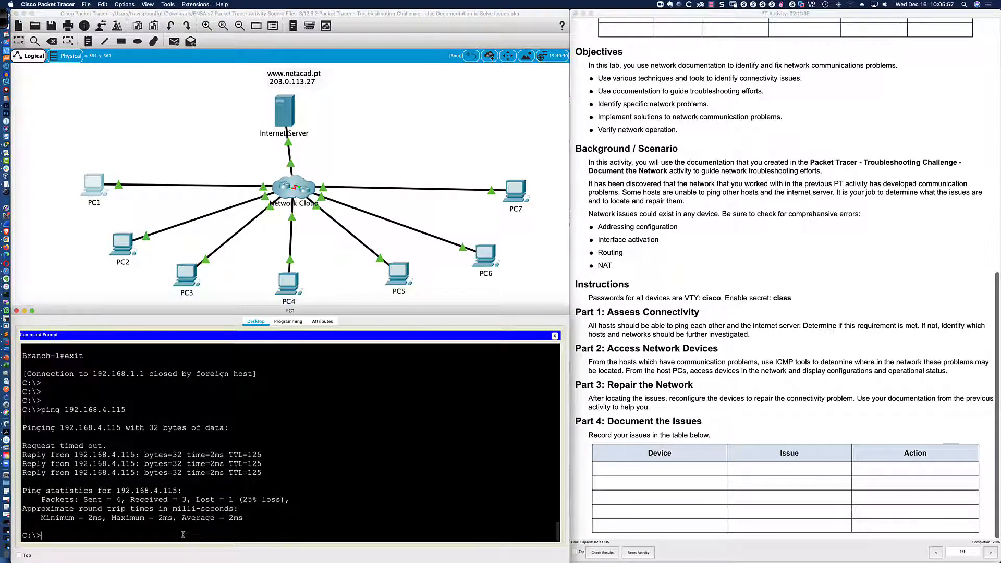
key("Return")
key("Return")
key("super+Tab")
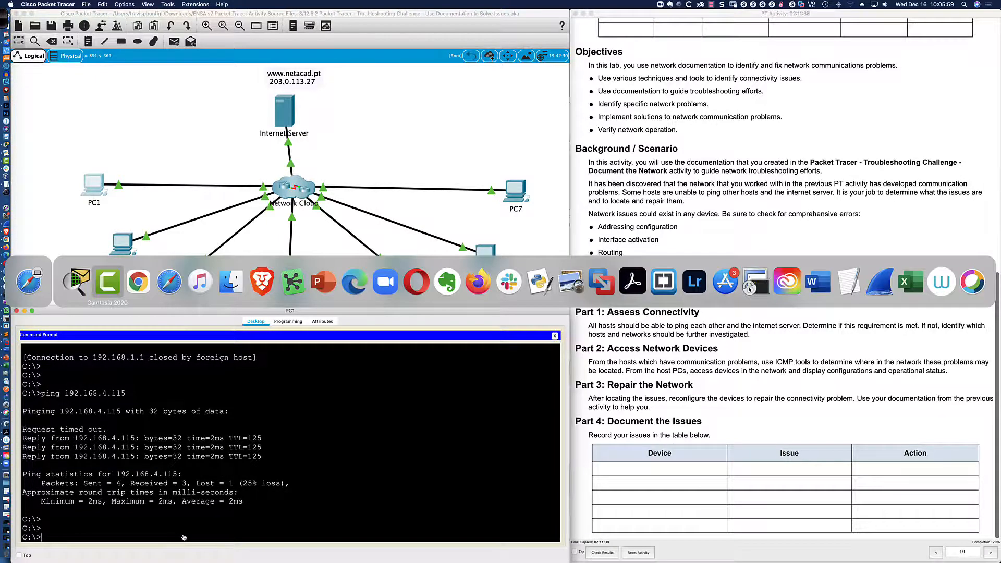
key("super+Tab")
key("super+Tab")
key("super+Tab")
key("super+Tab")
key("super+Tab")
key("super+Tab")
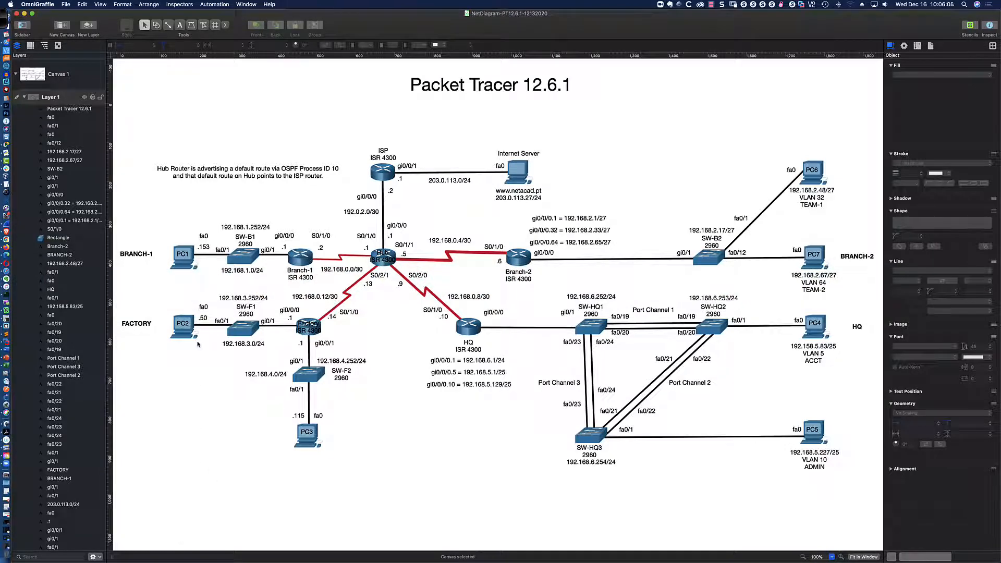
key("super+Tab")
type("pin")
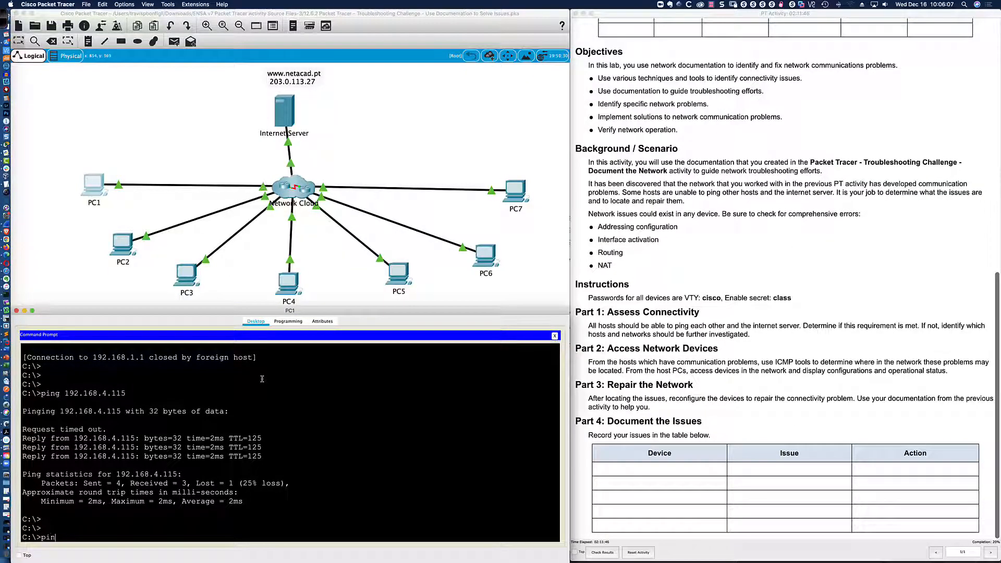
type("g 192.168.3.50")
Ping 192.168.3.50 from PC1, getting 3 of 4 replies, and check addresses on the diagram.
key("Return")
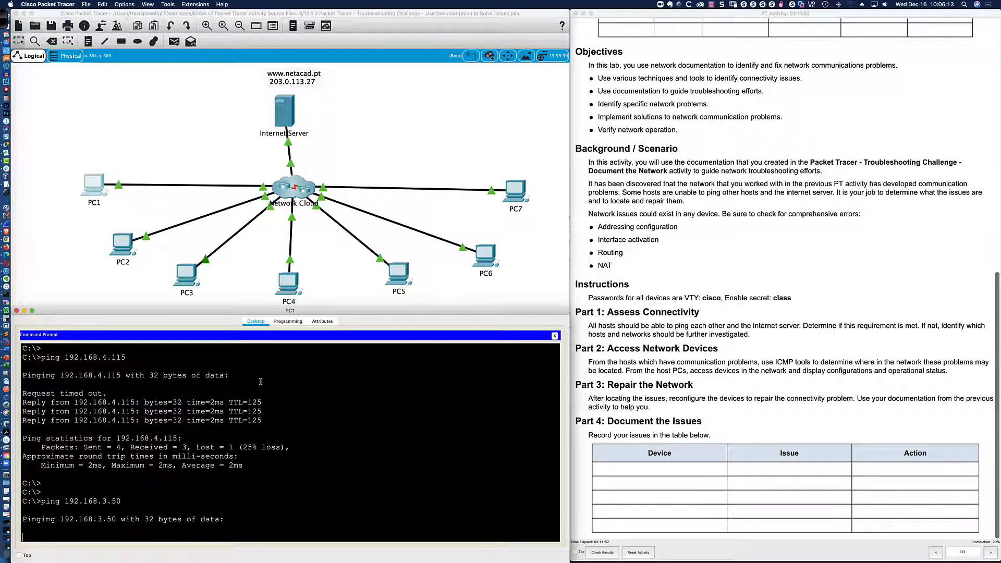
key("super+Tab")
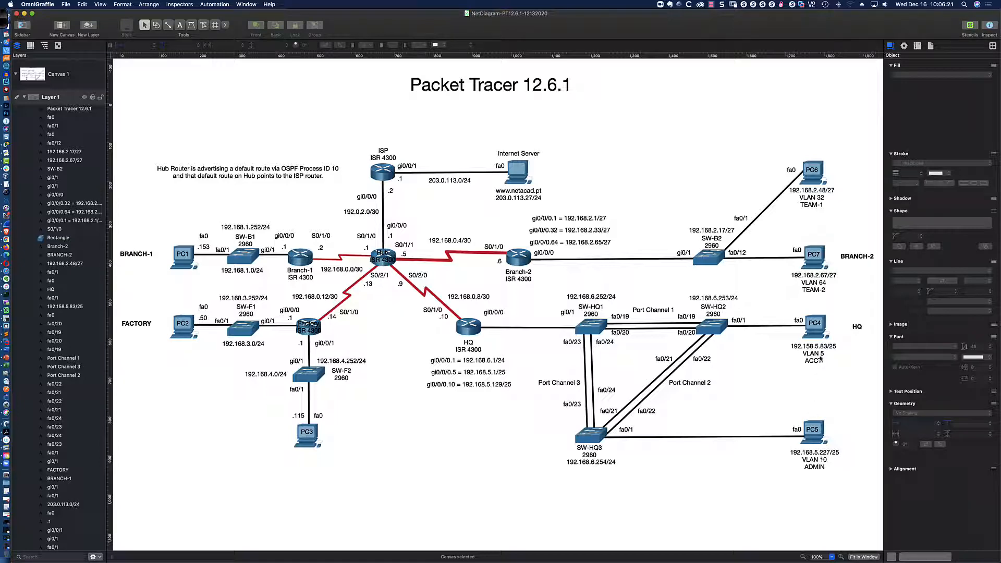
key("super+Tab")
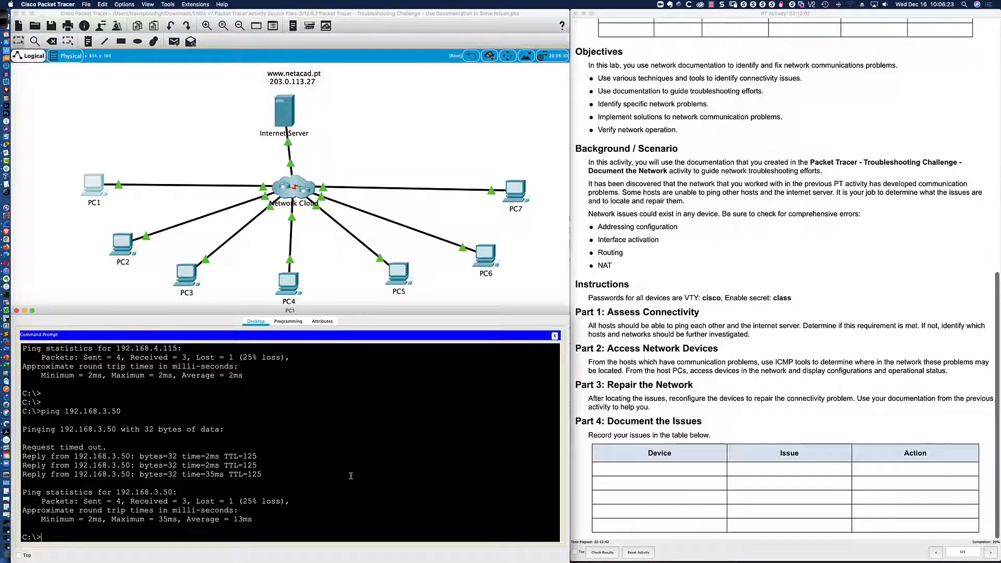
Ping 192.168.5.227 from PC1, see it fail entirely, and stop it with Ctrl+C.
type("ping 192.168.3")
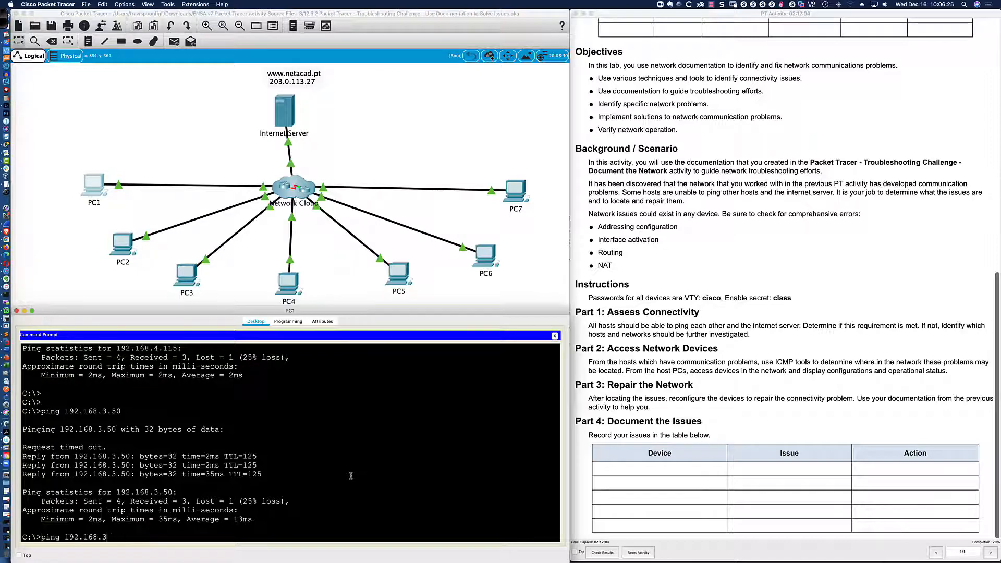
key("BackSpace")
type("5.227")
key("Return")
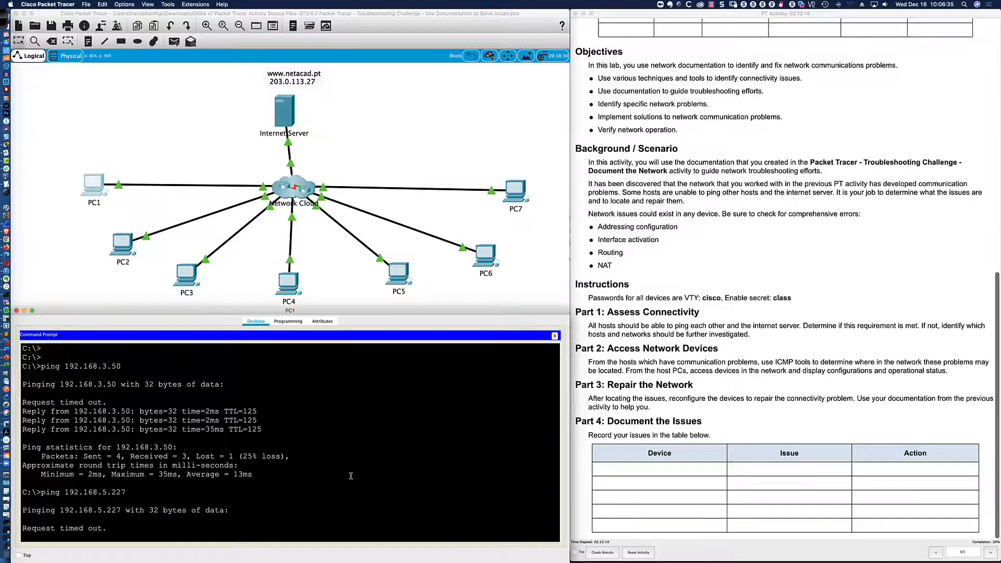
key("super+Tab")
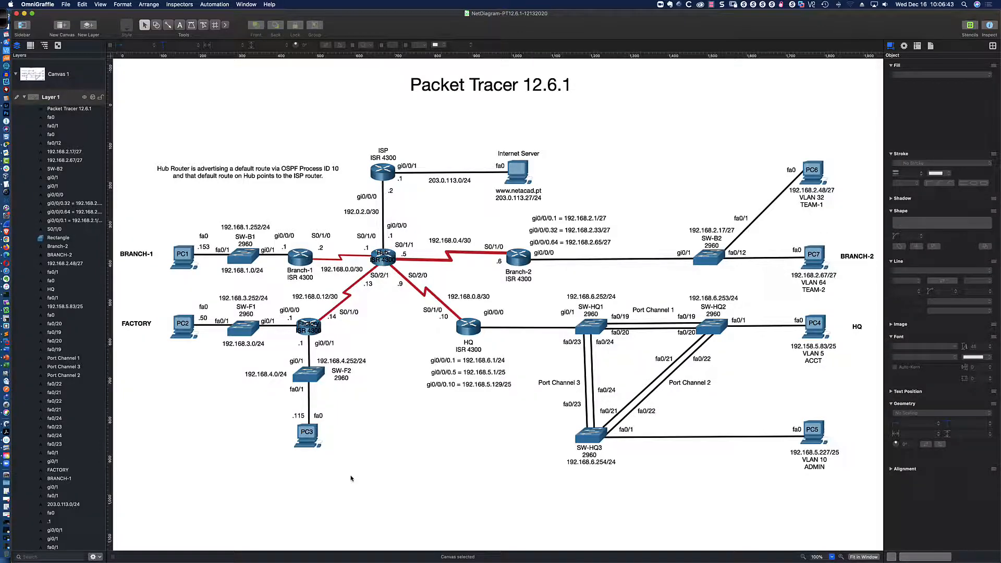
key("super+Tab")
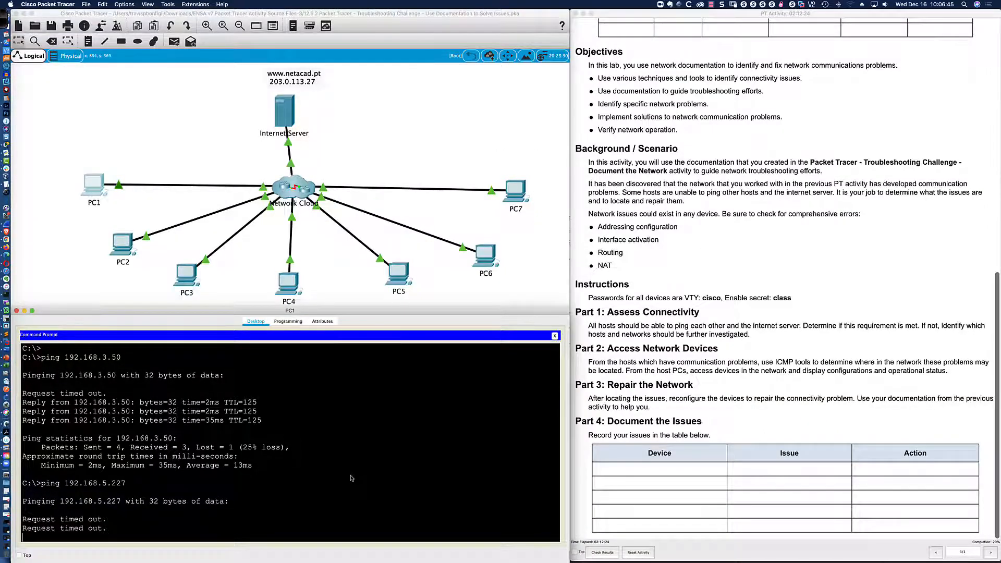
key("ctrl+c")
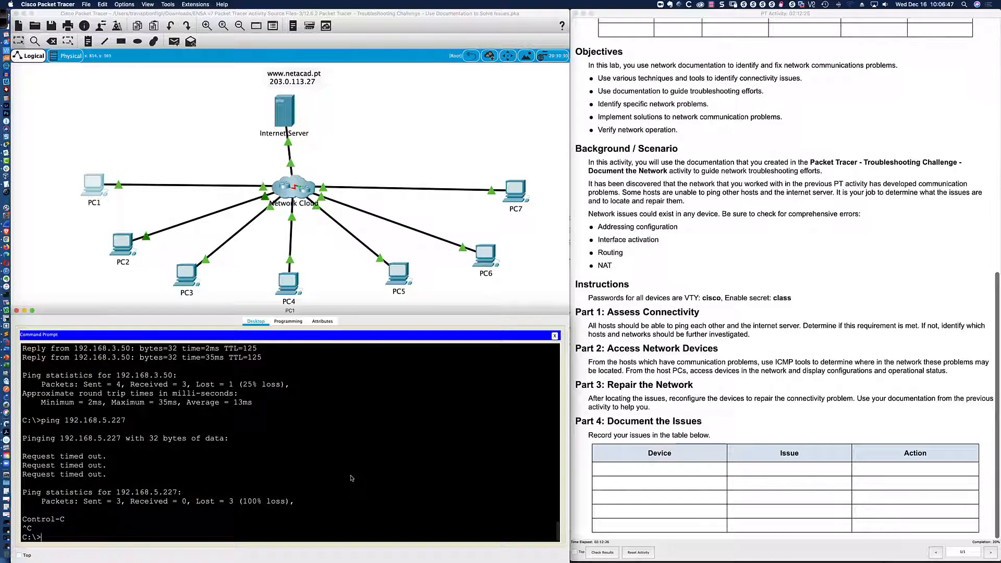
Ping 192.168.5.83 from PC1, getting 3 of 4 replies, and compare against the diagram.
type("ping 192.168.5.8")
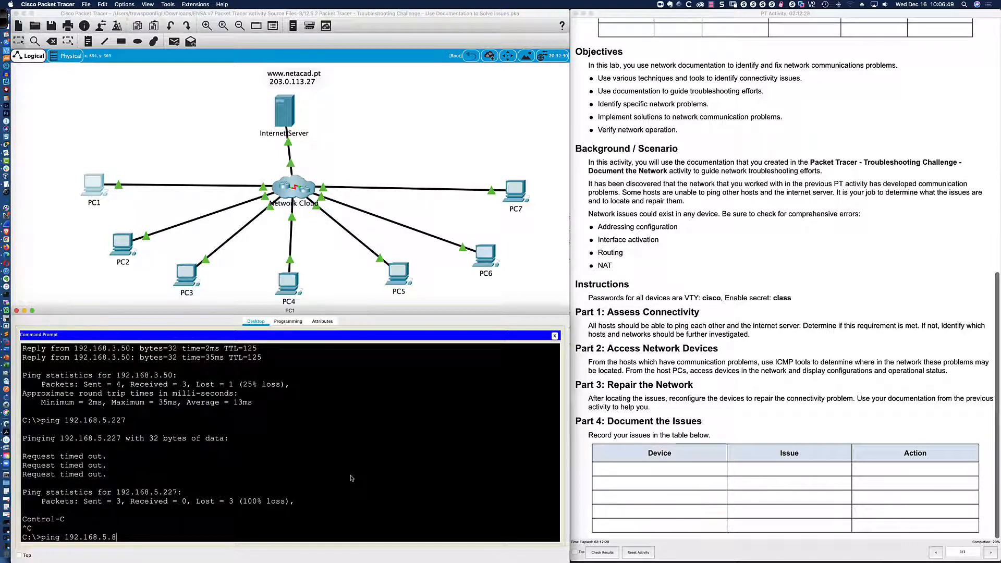
type("3")
key("Return")
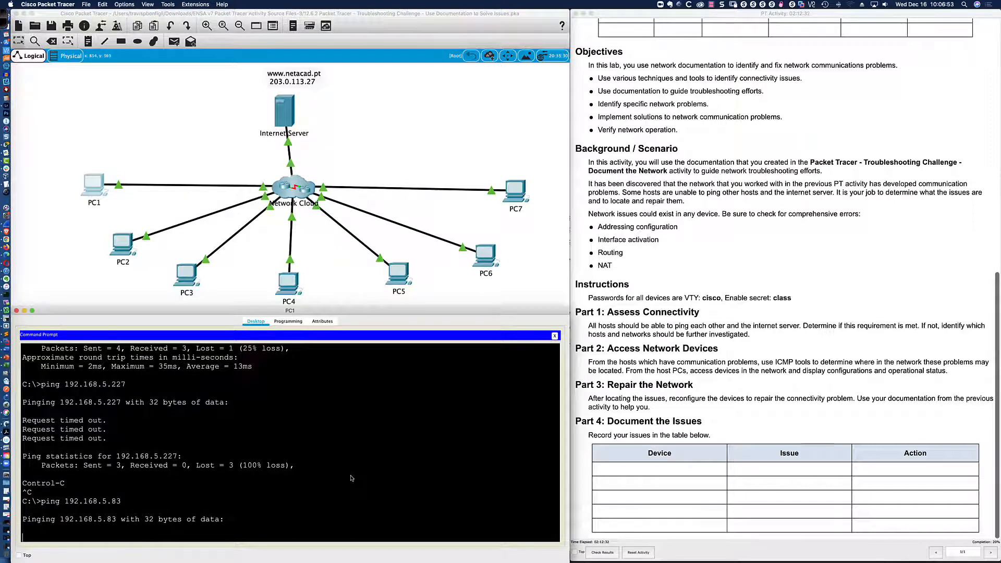
key("super+Tab")
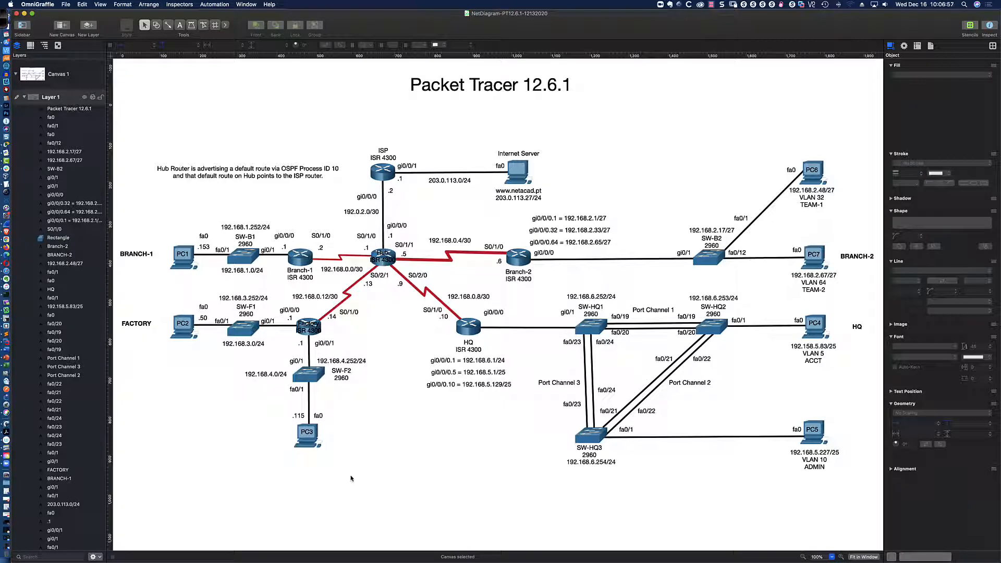
key("super+Tab")
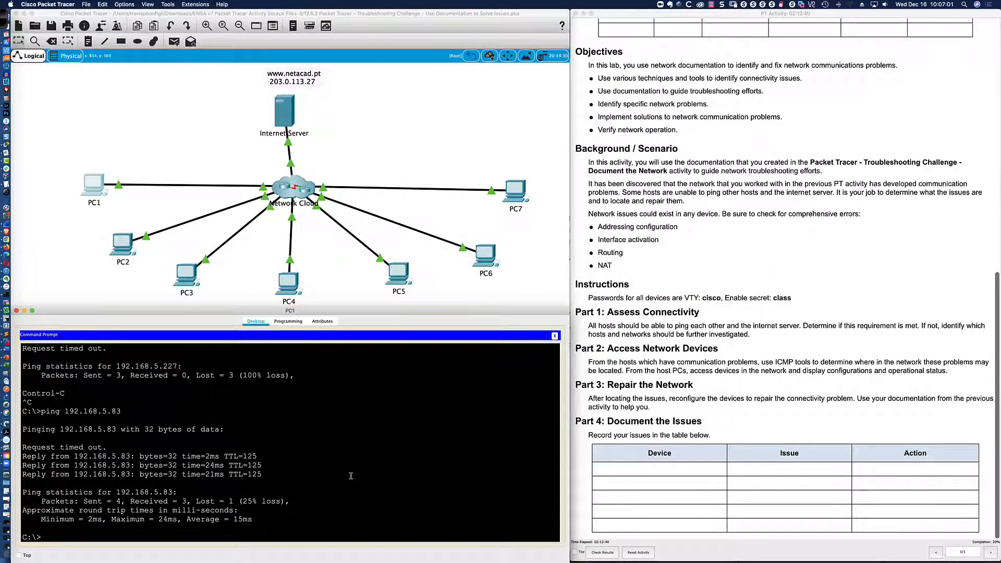
key("super+Tab")
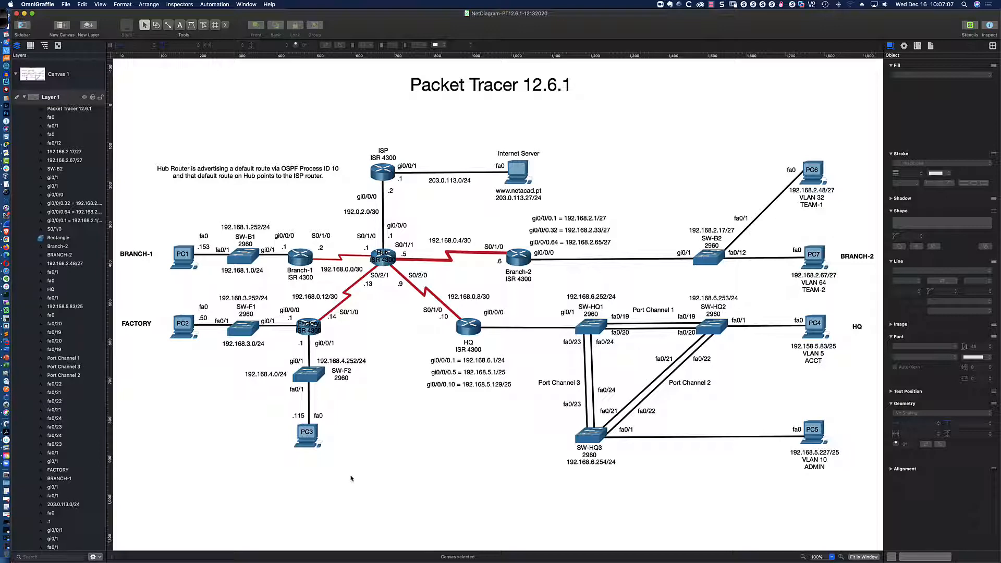
key("super+Tab")
key("super+Tab")
key("super+Tab")
Ping 192.168.2.67 from PC1, confirm 100% loss, and stop it with Ctrl+C.
key("BackSpace")
key("BackSpace")
key("BackSpace")
type("2.6")
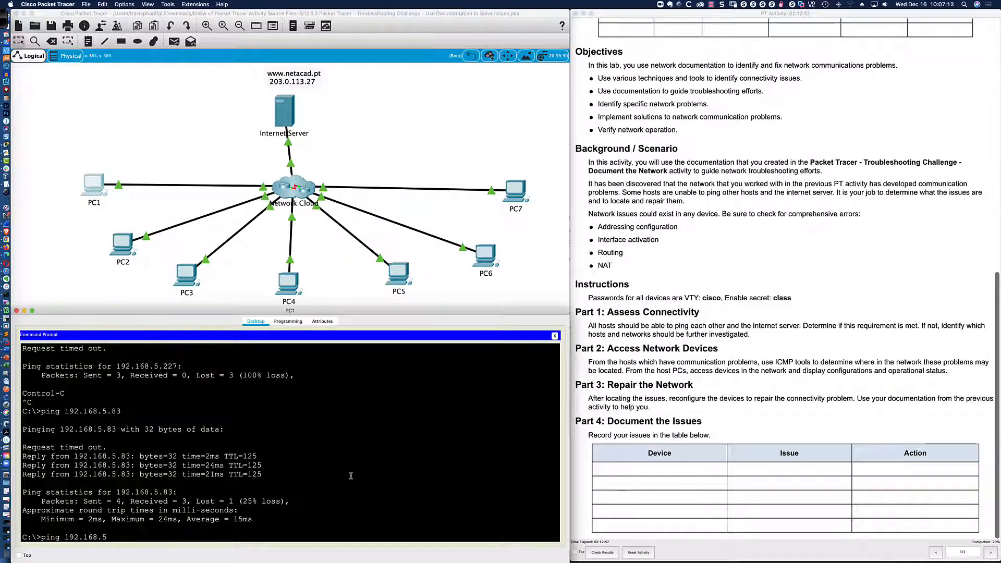
type("7")
key("Return")
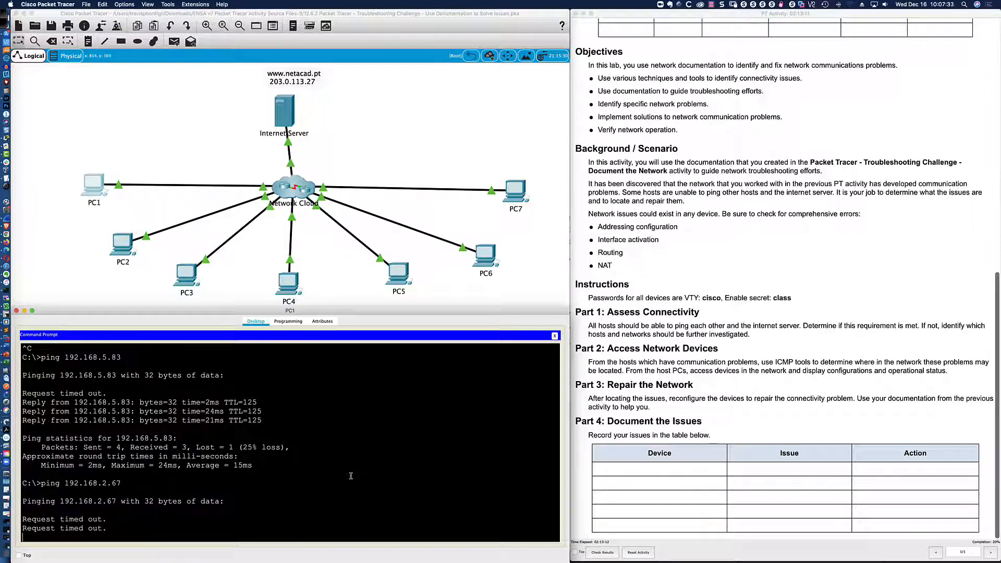
key("ctrl+c")
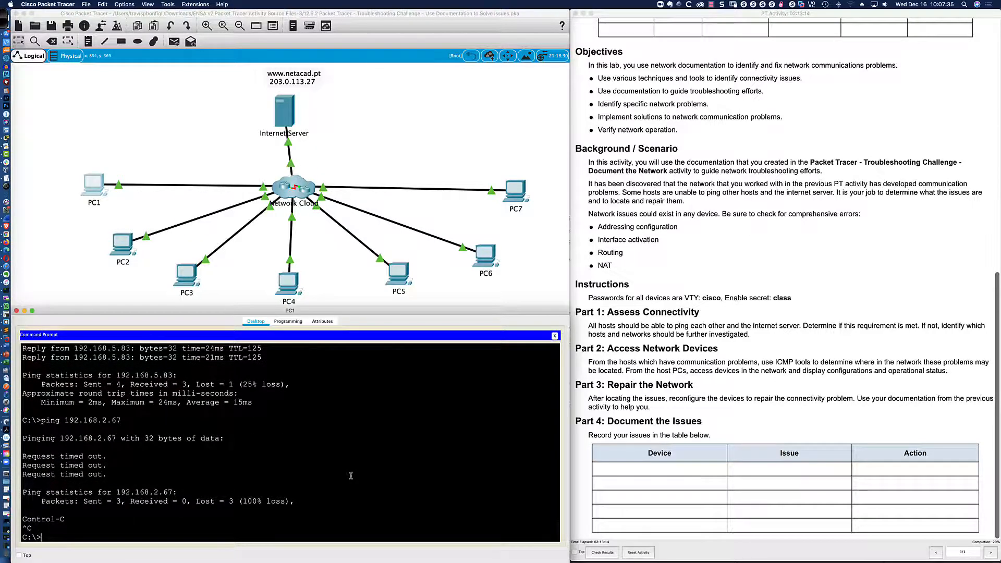
key("super+Tab")
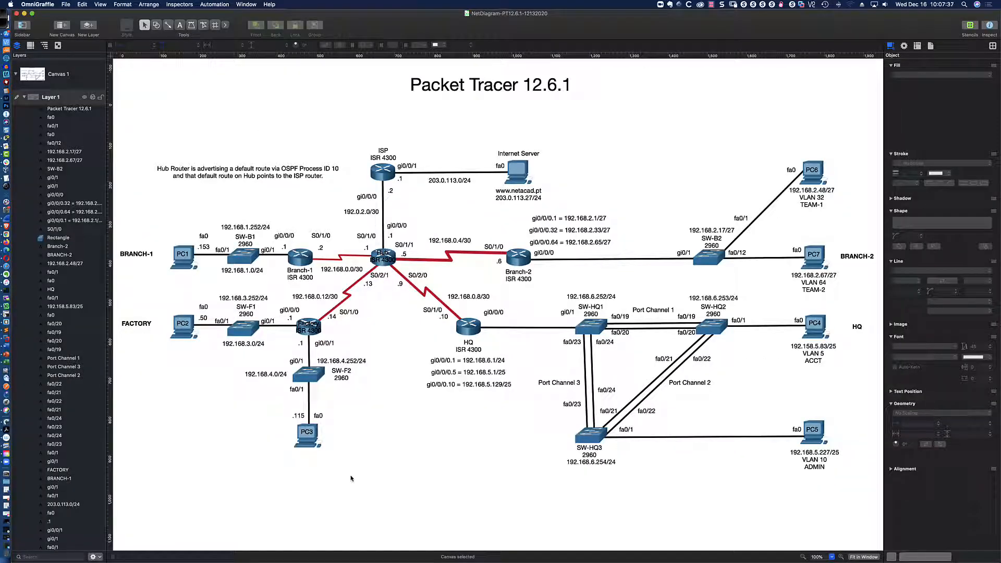
key("super+Tab")
Edit the recalled command to ping 192.168.2.48 and confirm it also fails completely.
key("Up")
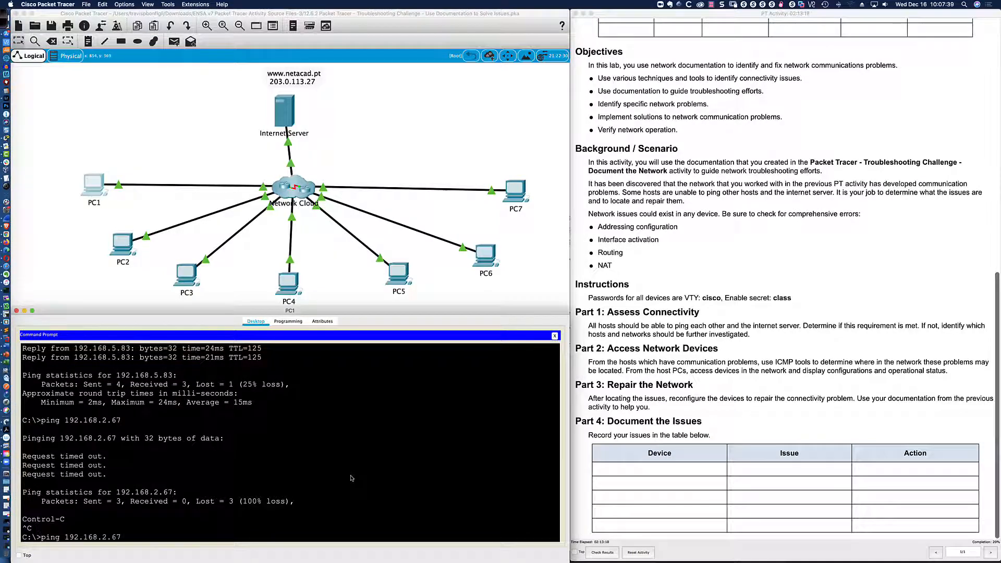
key("BackSpace")
key("BackSpace")
type("48")
key("Return")
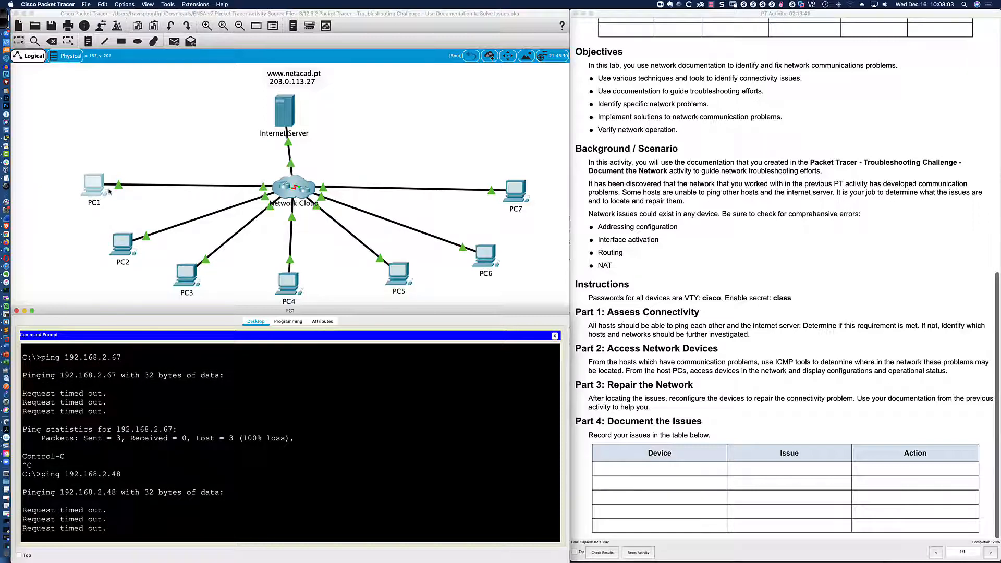
key("super+Tab")
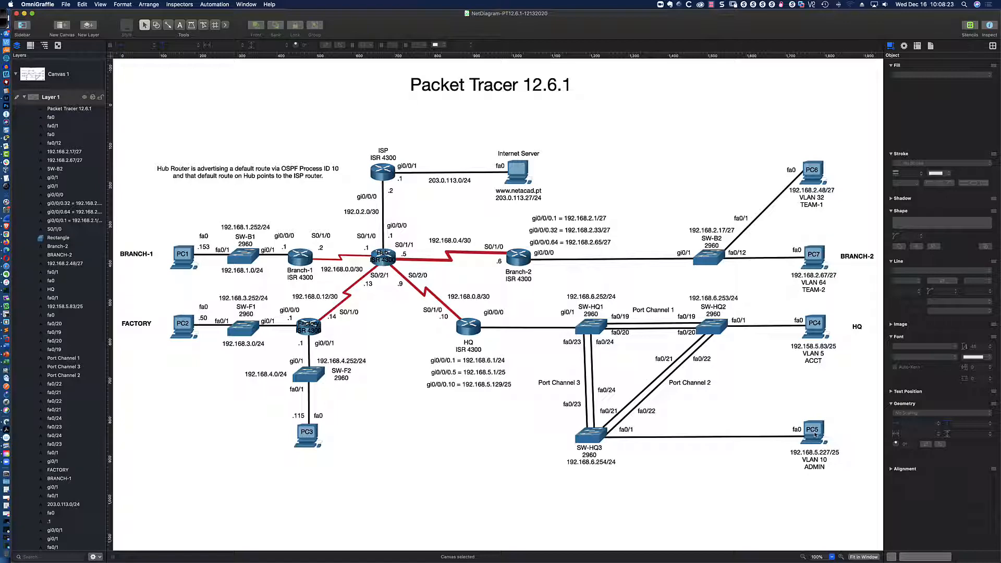
key("super+Tab")
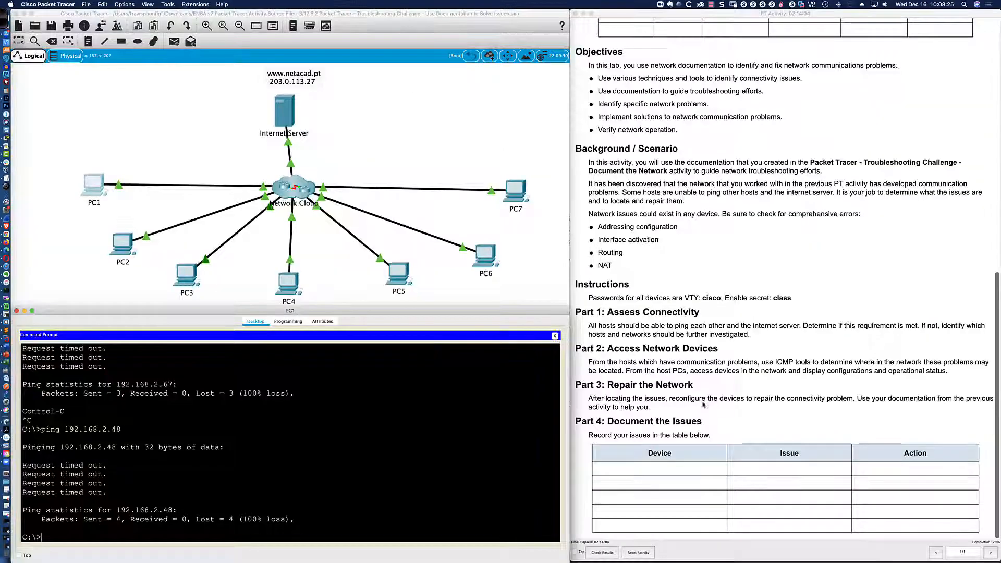
Open PC5's device window, move it below the topology, and enlarge it.
left_click(397, 274)
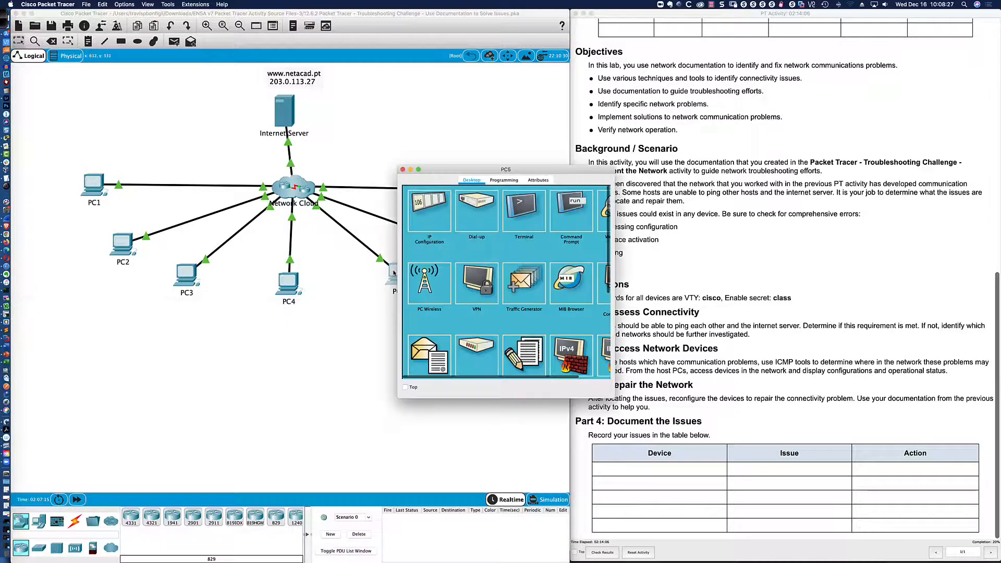
left_click_drag(469, 178, 82, 342)
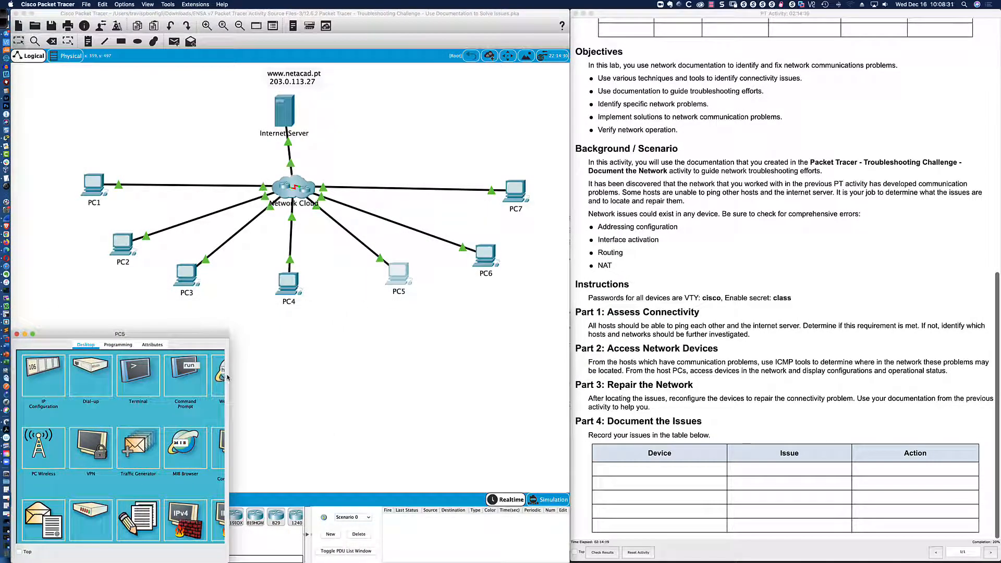
left_click_drag(228, 375, 570, 375)
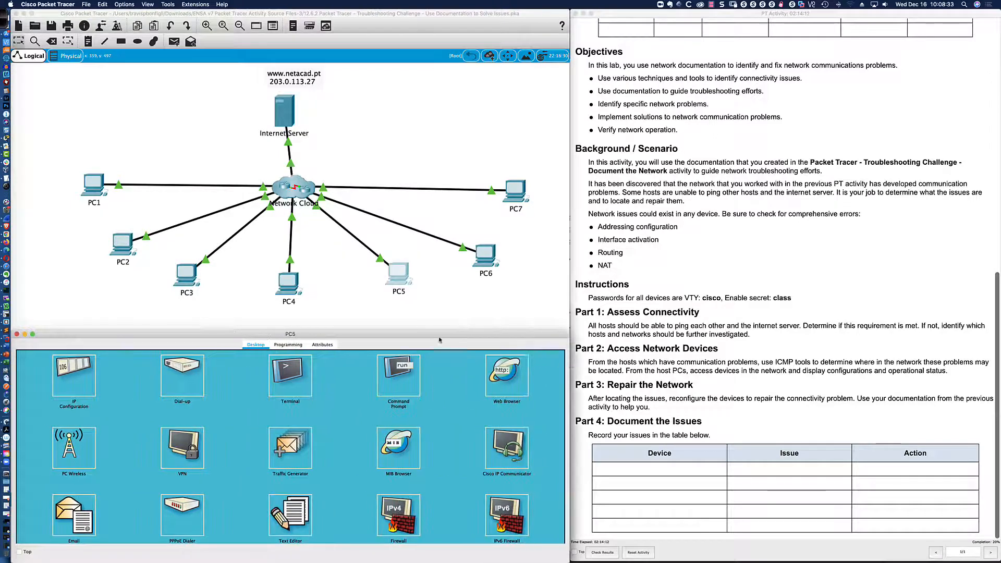
left_click_drag(410, 331, 402, 309)
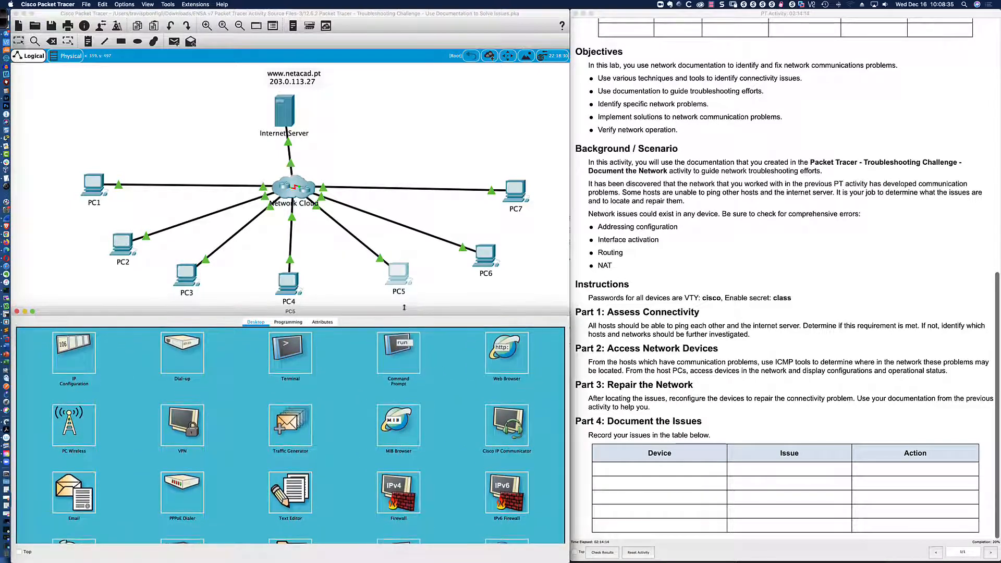
Review PC5's IP Configuration against the diagram, finding gateway 0.0.0.0 on 192.168.5.227/25.
left_click(82, 355)
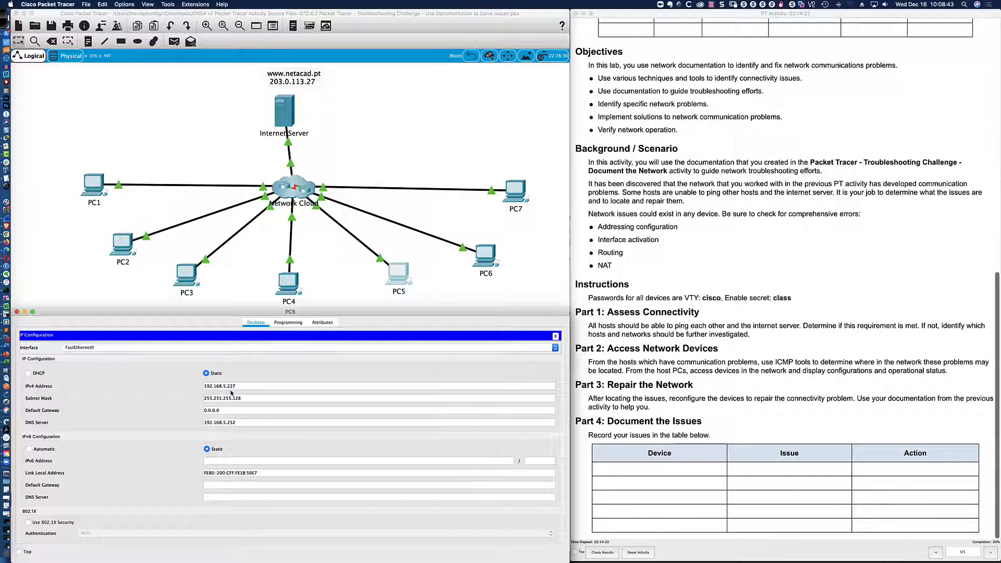
key("super+Tab")
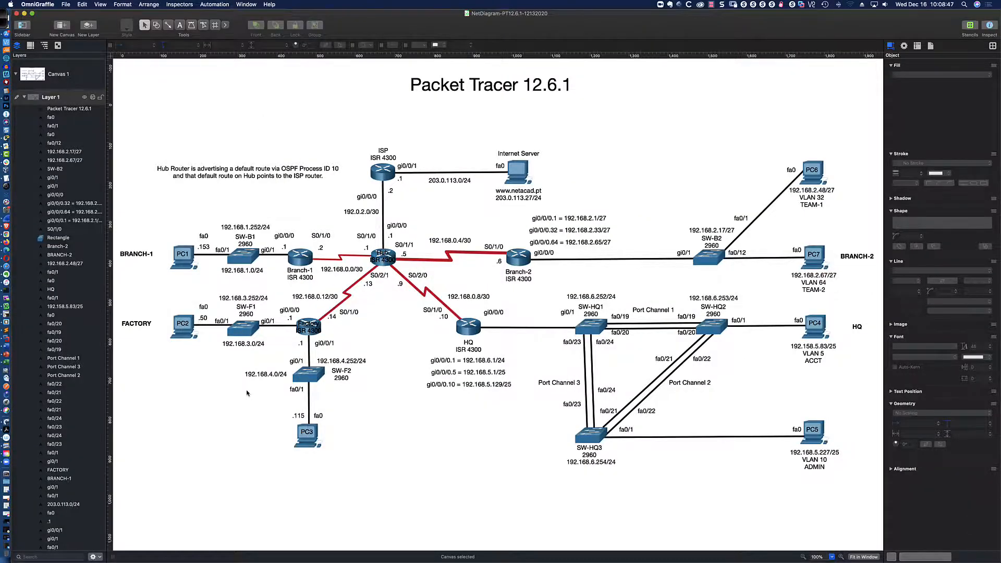
key("super+Tab")
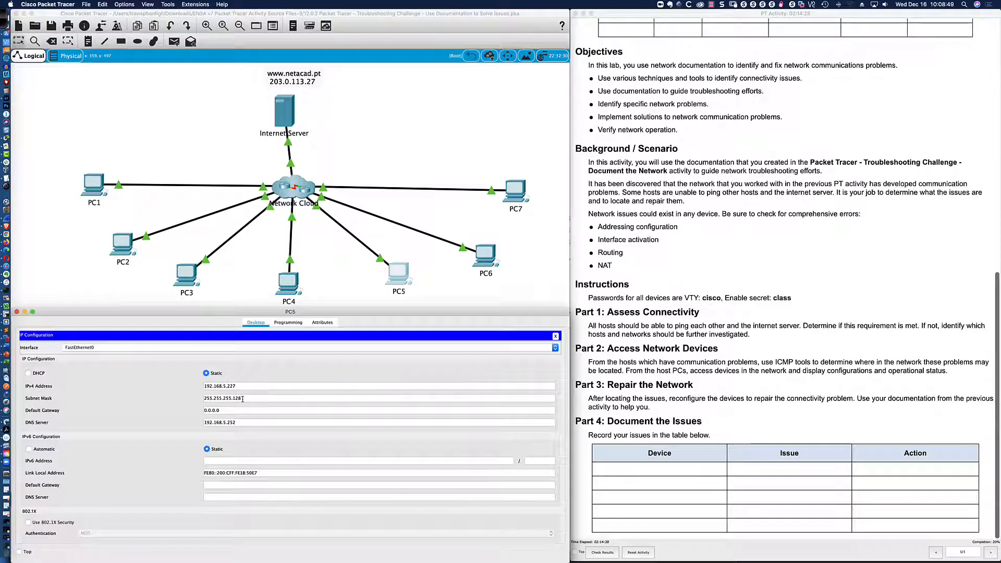
double_click(241, 398)
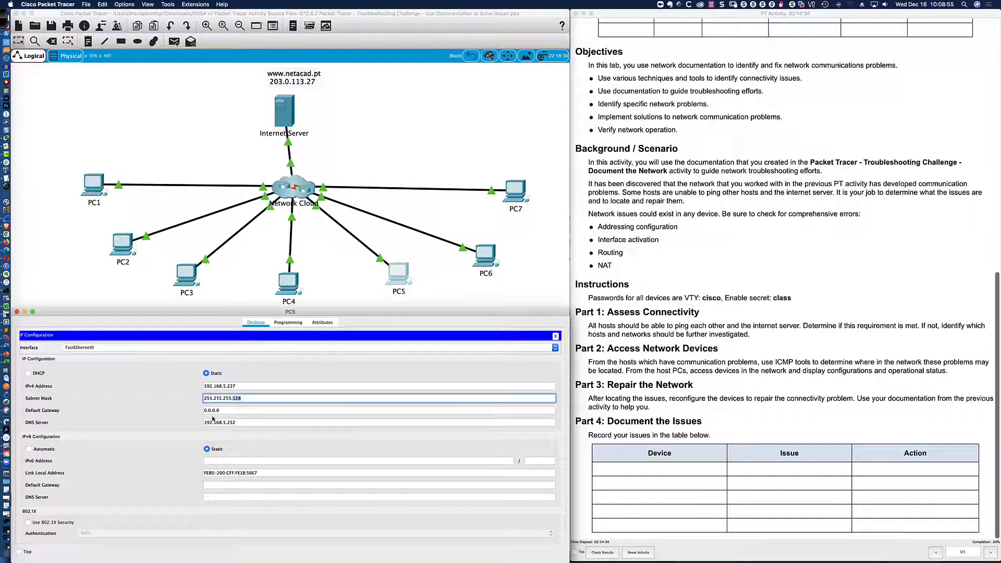
left_click(235, 412)
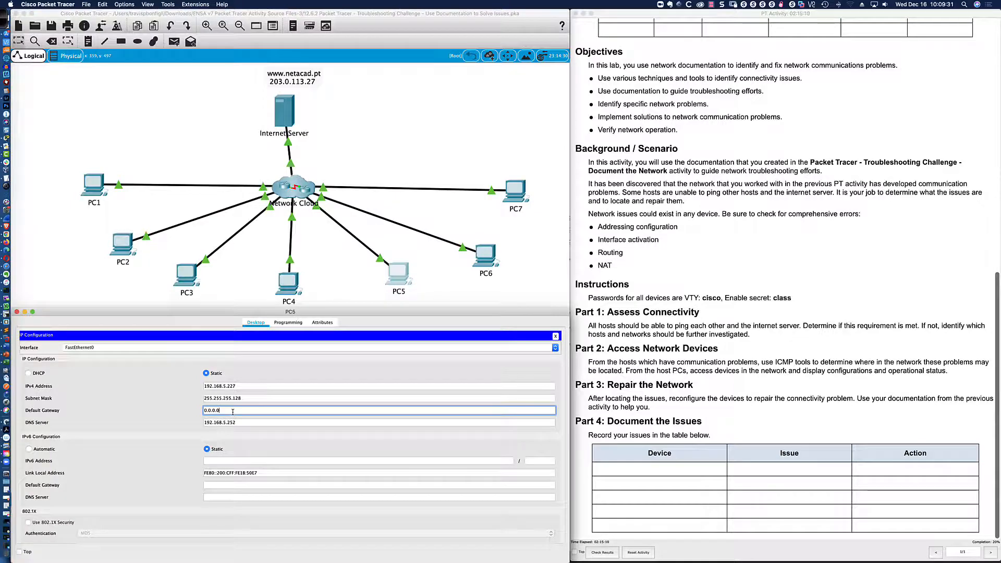
Replace PC5's default gateway 0.0.0.0 with 192.168.5.129, the HQ VLAN 10 address.
key("super+Tab")
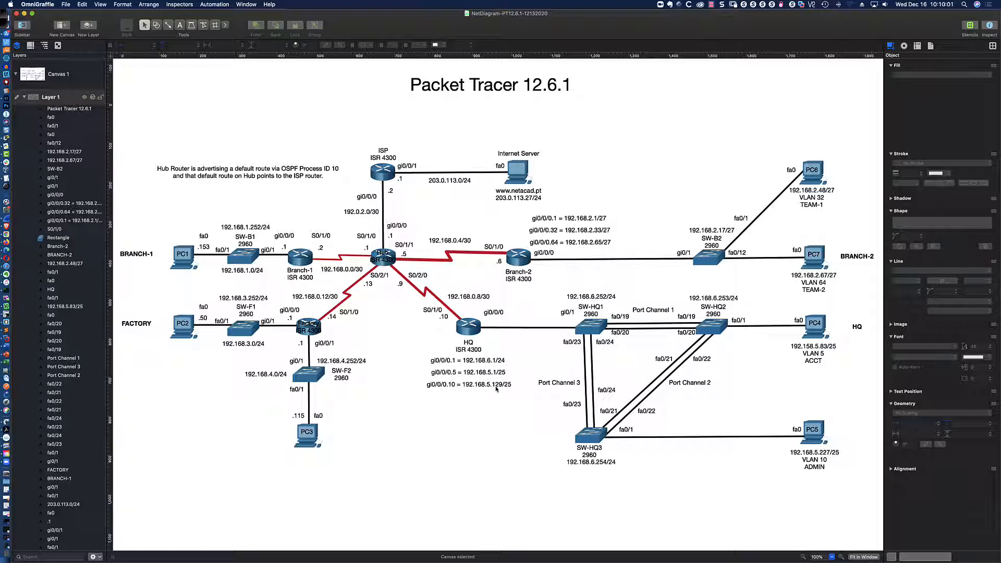
key("super+Tab")
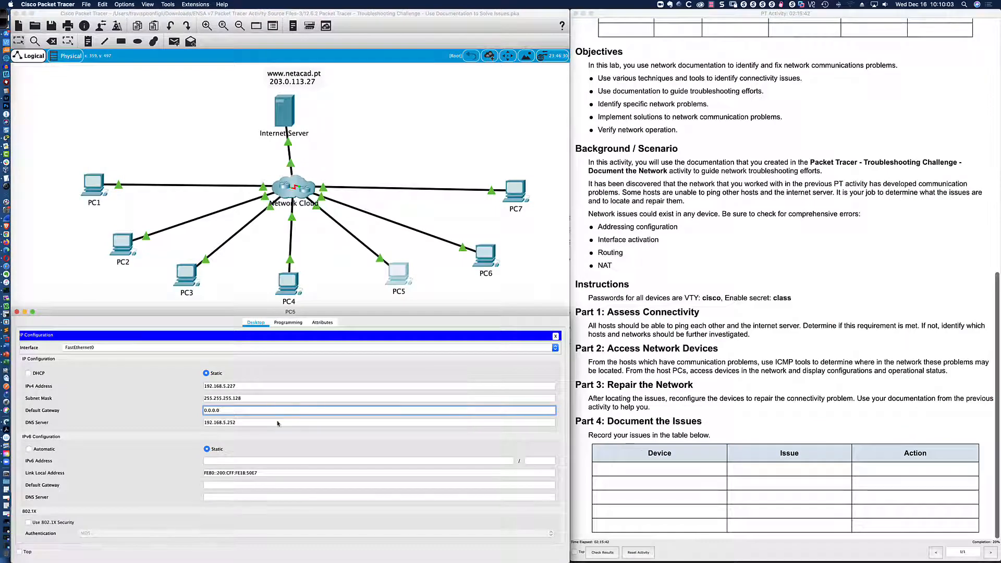
key("BackSpace")
key("BackSpace")
key("BackSpace")
key("BackSpace")
key("BackSpace")
key("BackSpace")
key("BackSpace")
type("192.168.5")
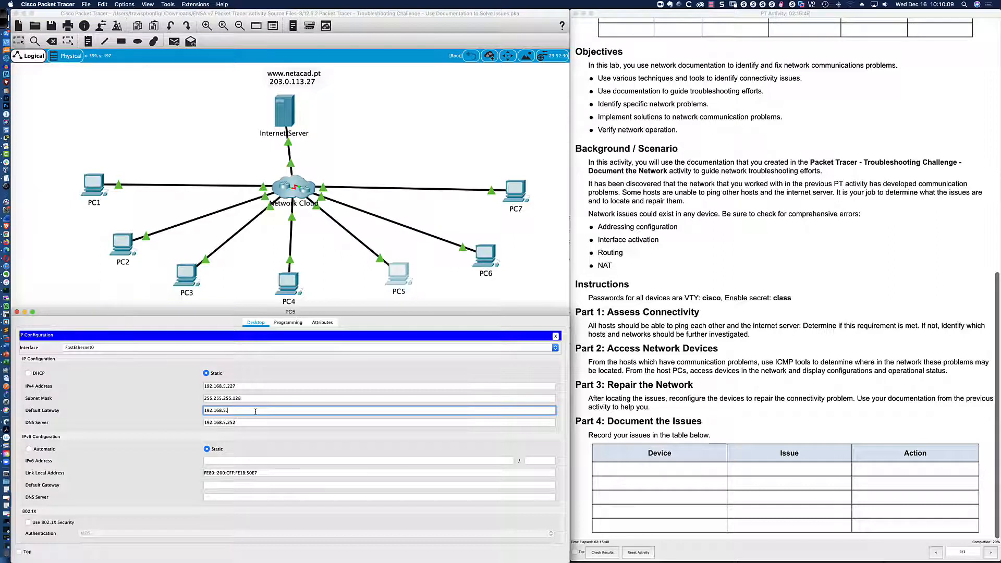
type(".129")
left_click(252, 422)
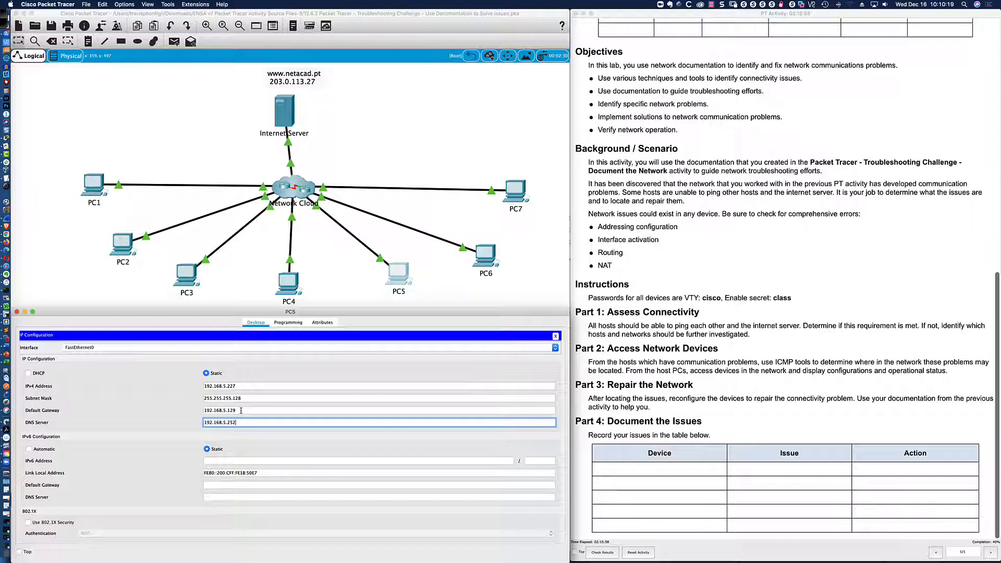
left_click(241, 411)
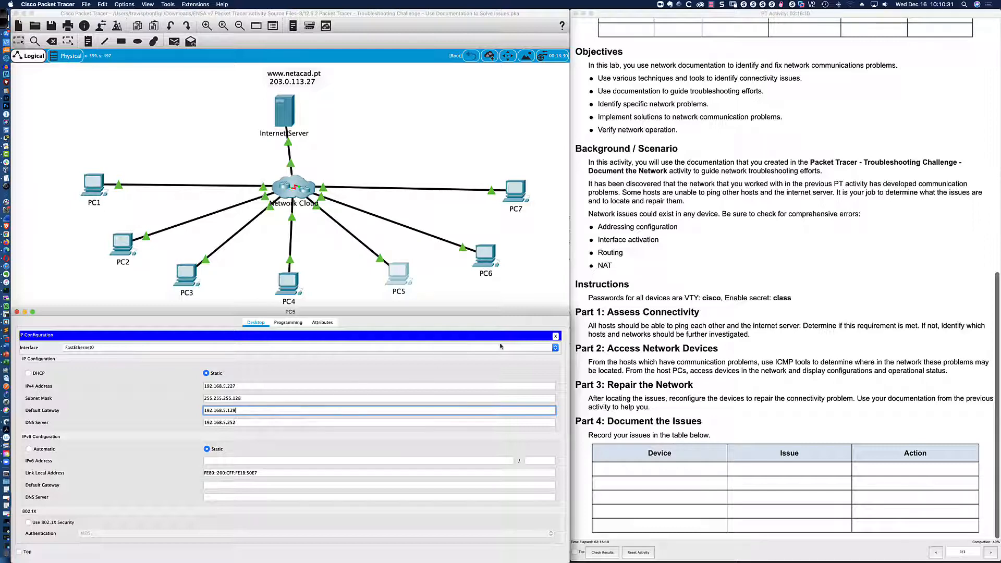
left_click(556, 337)
On PC5, run ipconfig and ping gateway 192.168.5.129, getting 4 of 4 replies.
left_click(398, 352)
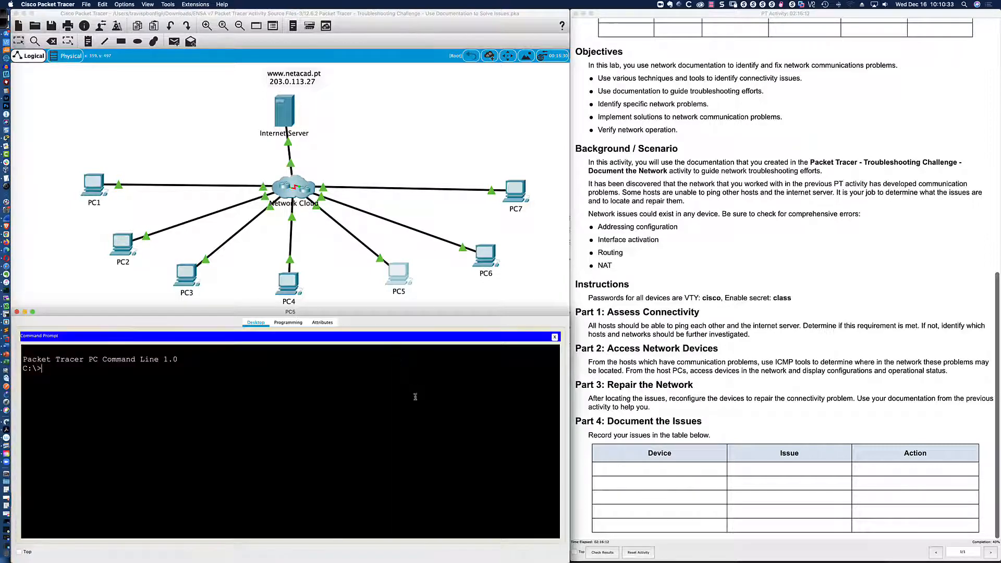
type("ipconfig")
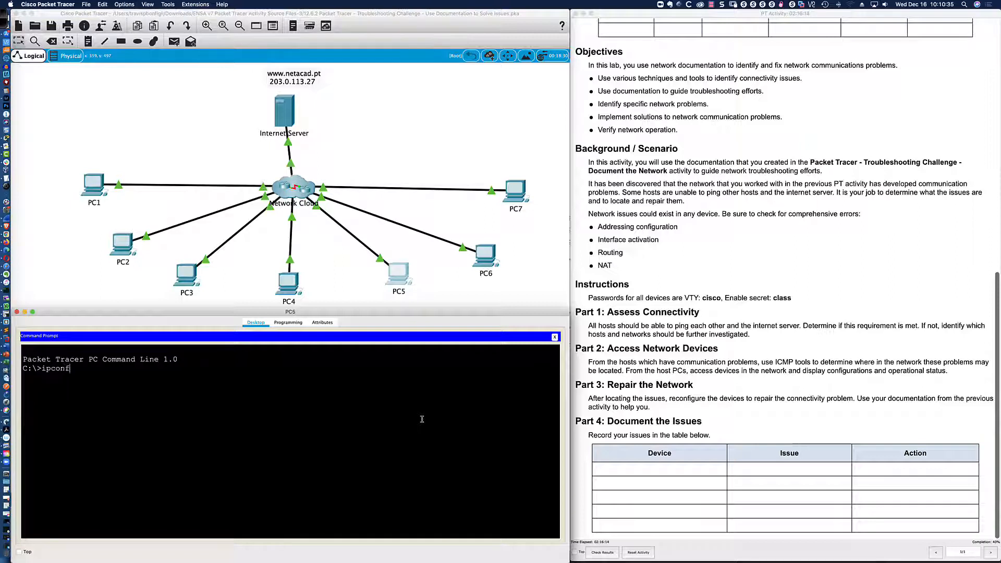
key("Return")
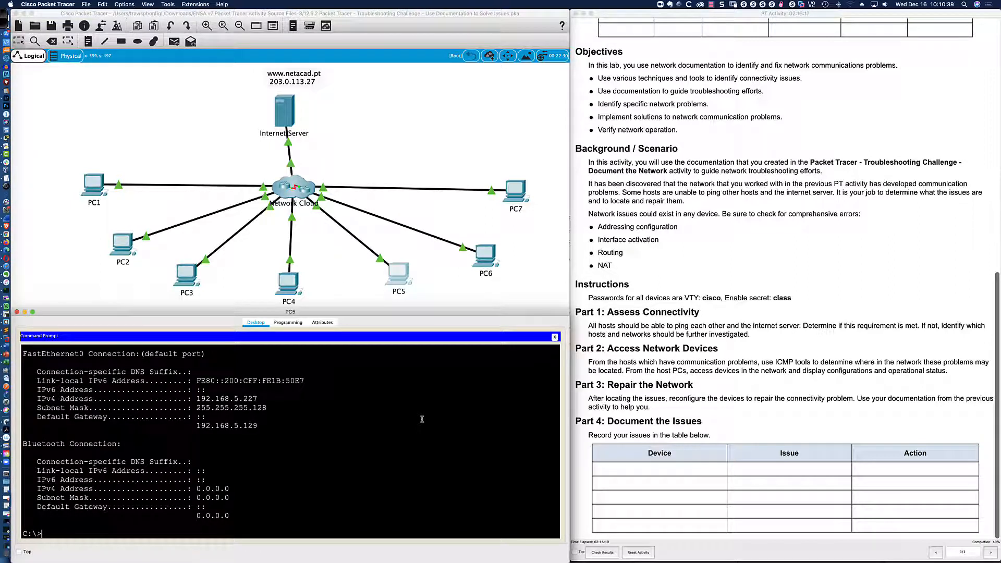
type("ping 192.168.5.129")
key("Return")
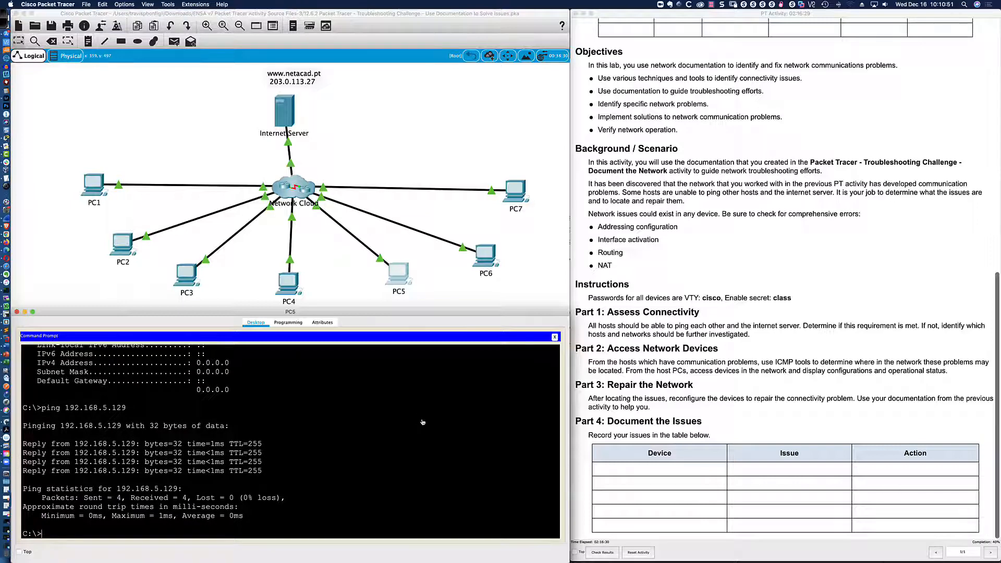
key("super+Tab")
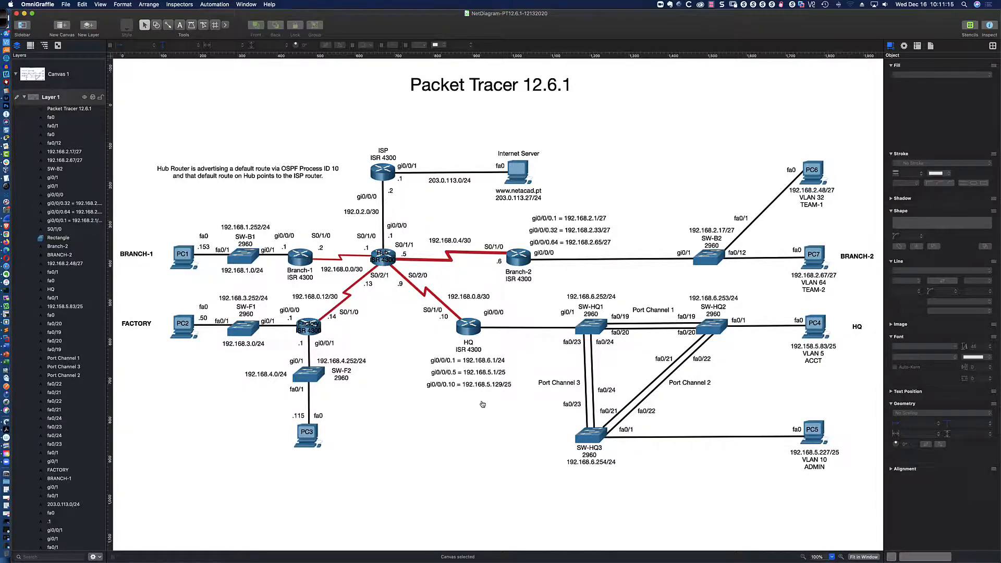
From PC1's command prompt, ping PC5 at 192.168.5.227.
key("super+Tab")
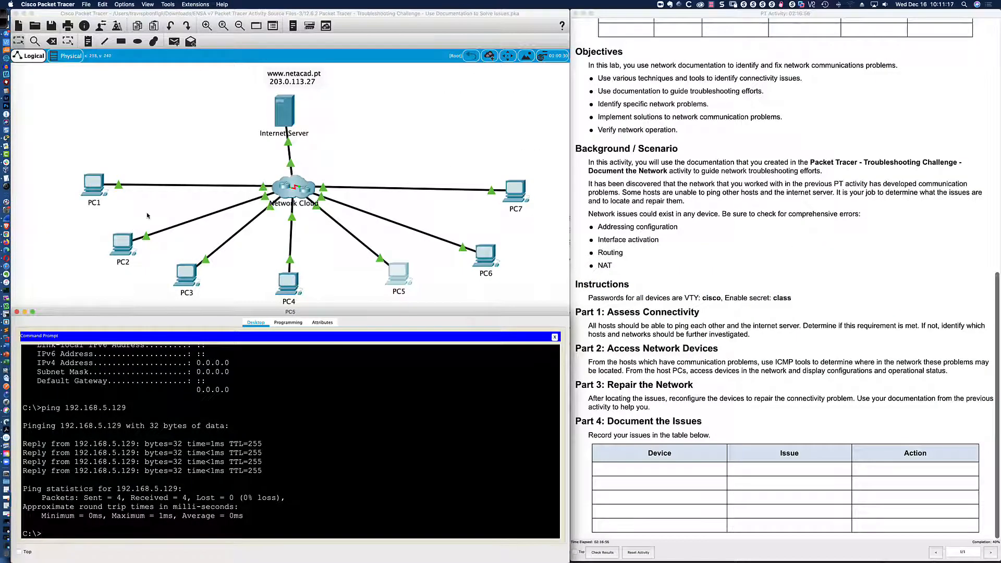
left_click(95, 183)
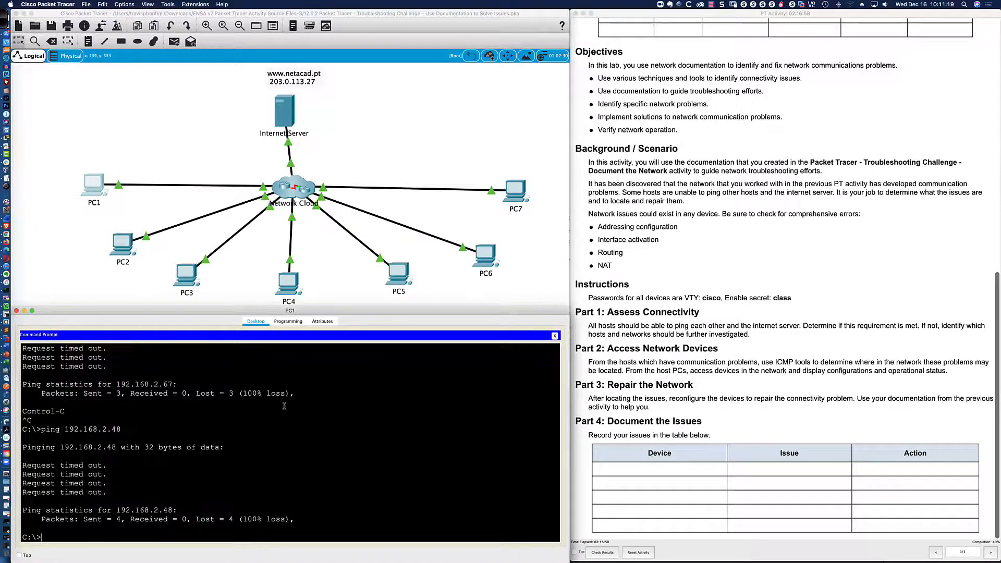
key("Up")
key("Up")
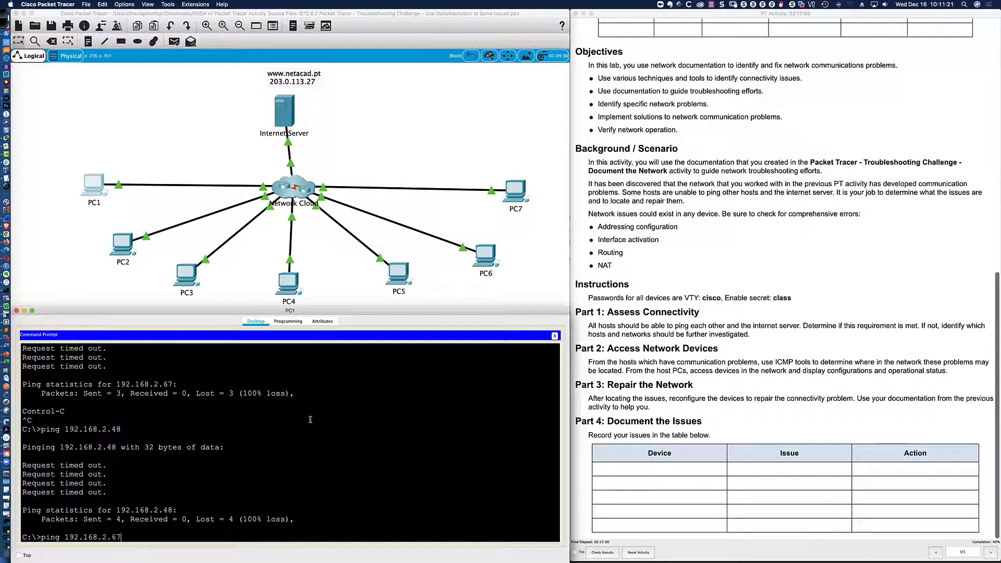
key("BackSpace")
key("BackSpace")
key("BackSpace")
key("BackSpace")
type("5.227")
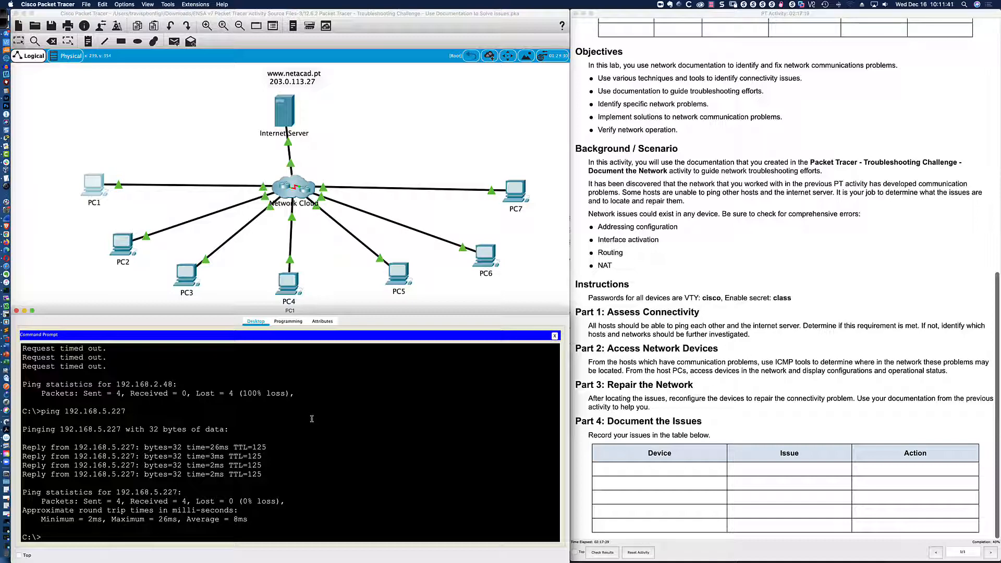
From PC5's command prompt, ping PC1 at 192.168.1.153 and get replies with 0% loss.
left_click(398, 275)
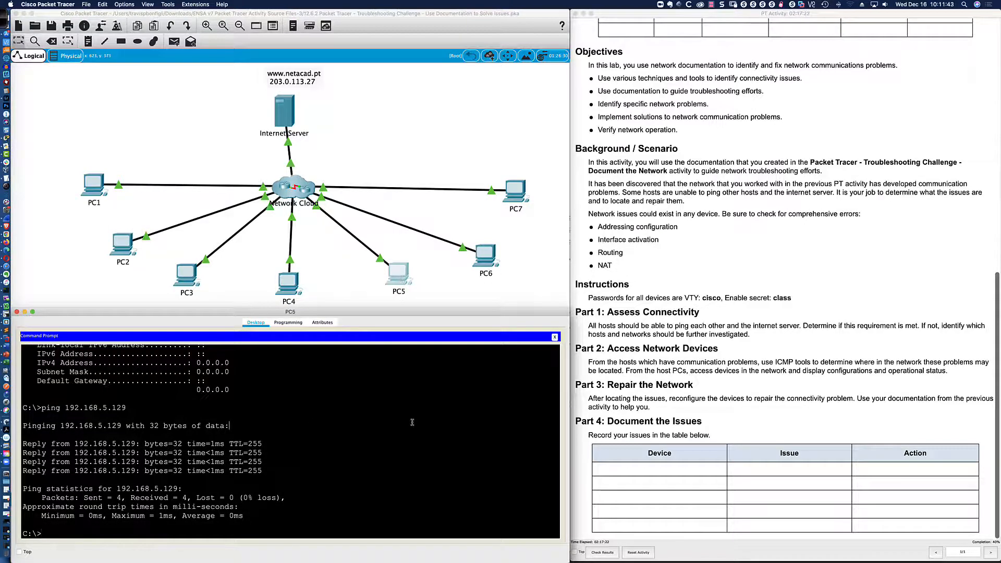
key("Up")
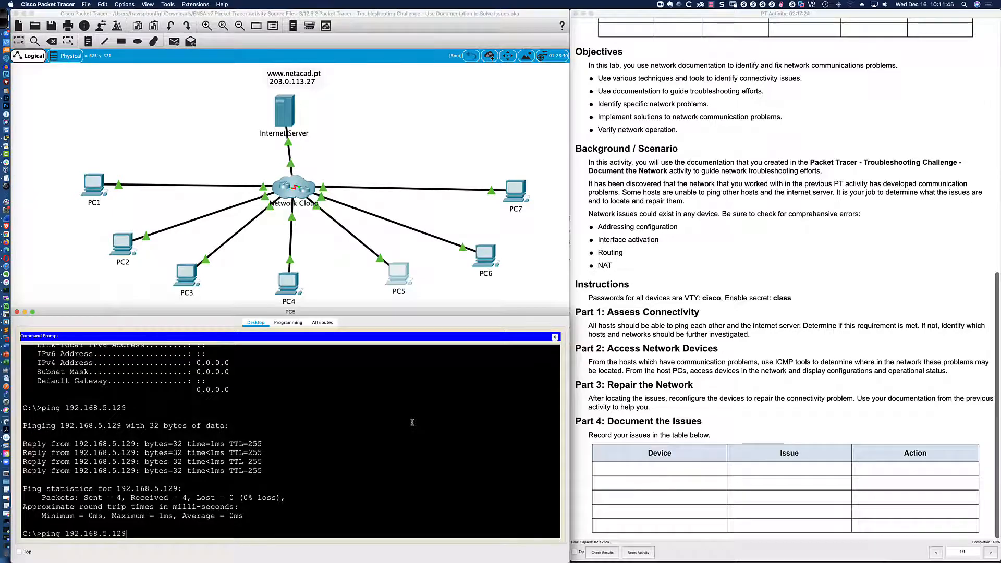
key("BackSpace")
key("BackSpace")
key("BackSpace")
key("BackSpace")
key("BackSpace")
type("12.6.1")
key("super+Tab")
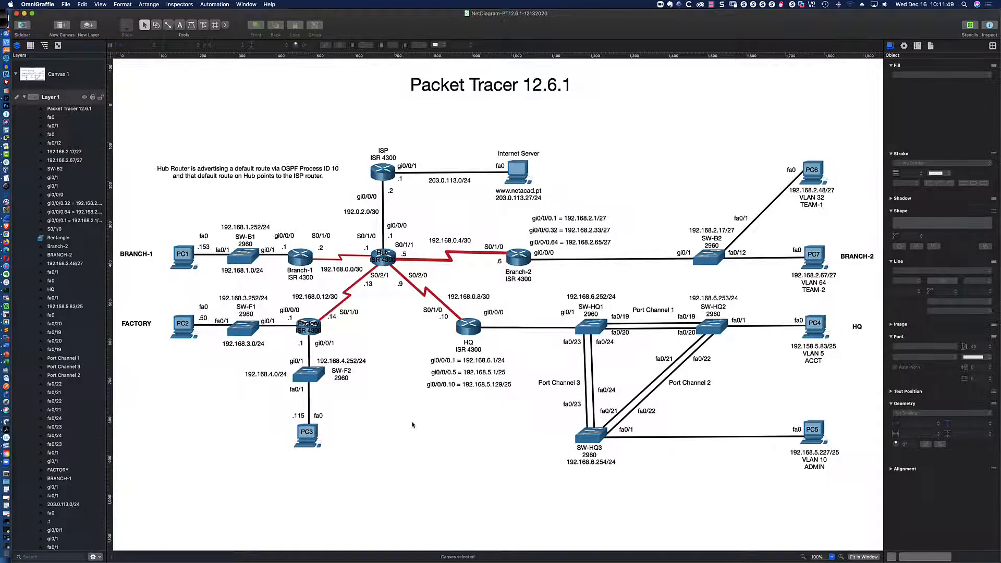
key("super+Tab")
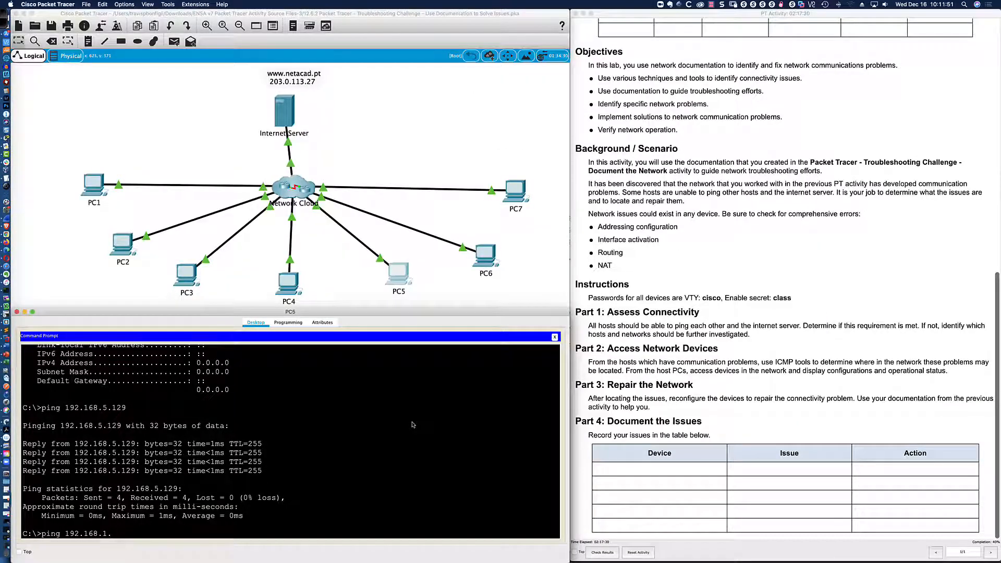
type("53")
key("Return")
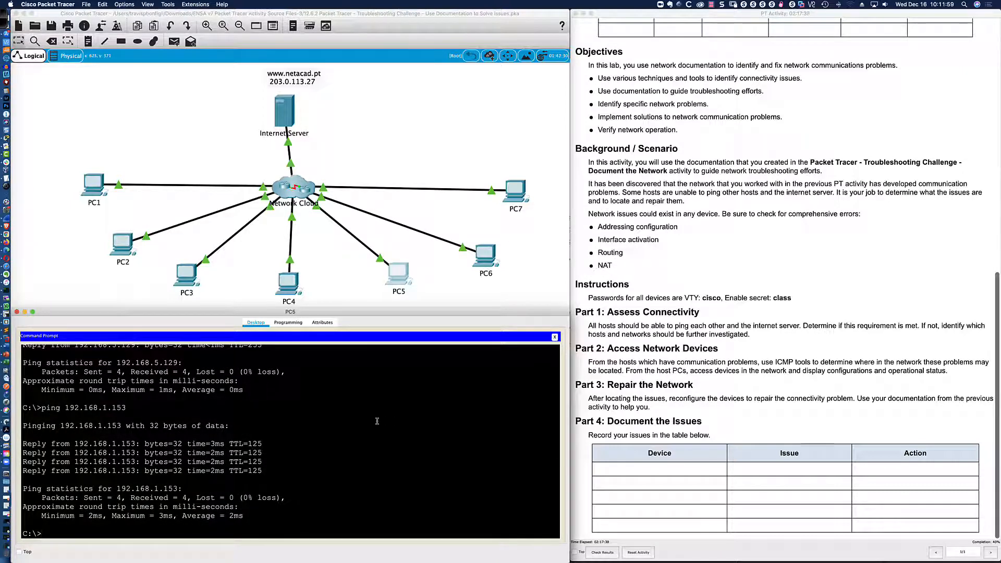
key("super+Tab")
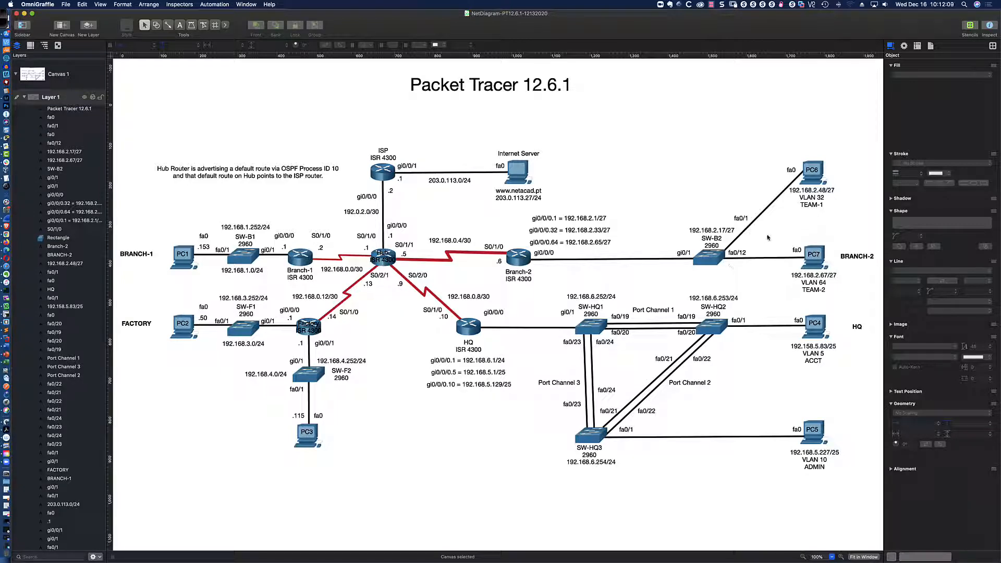
key("super+Tab")
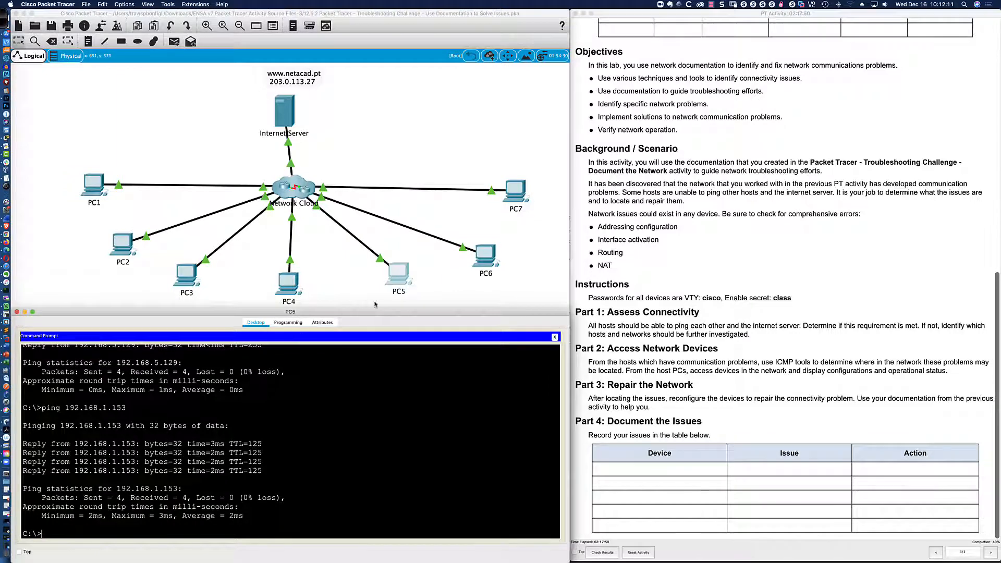
Open PC6's device window, move it to the lower left and enlarge it.
left_click(485, 255)
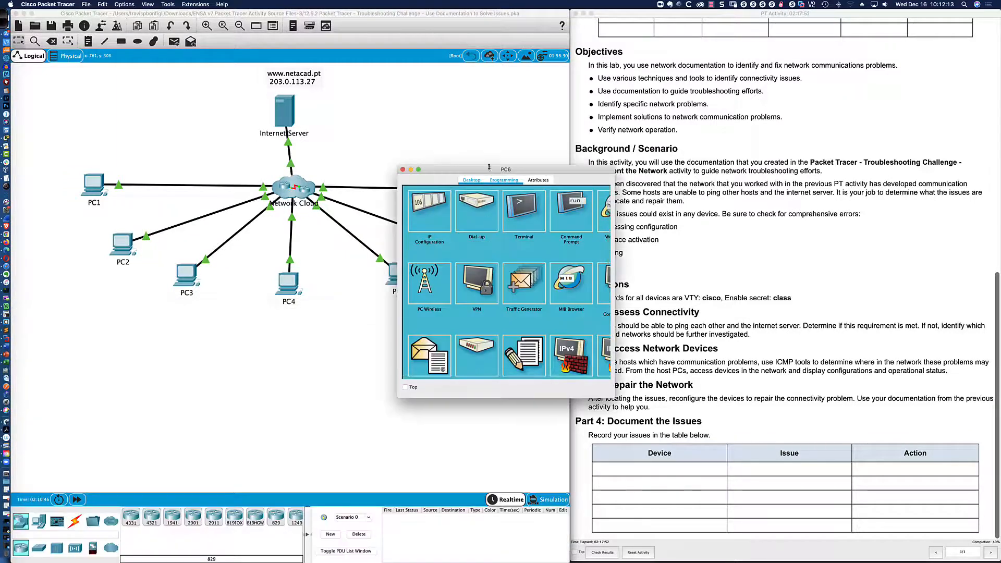
left_click_drag(488, 170, 102, 335)
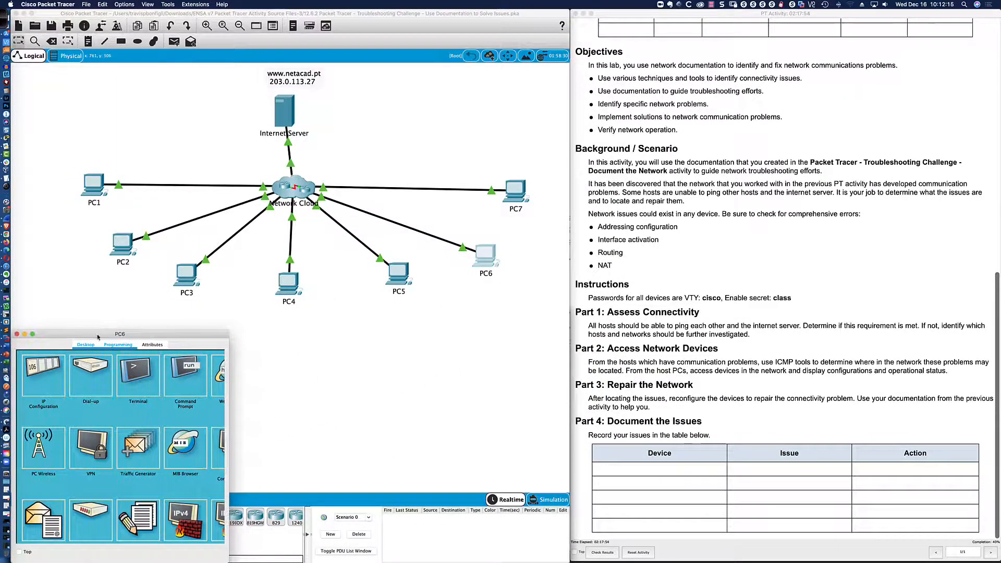
left_click_drag(228, 355, 572, 354)
left_click_drag(351, 330, 352, 309)
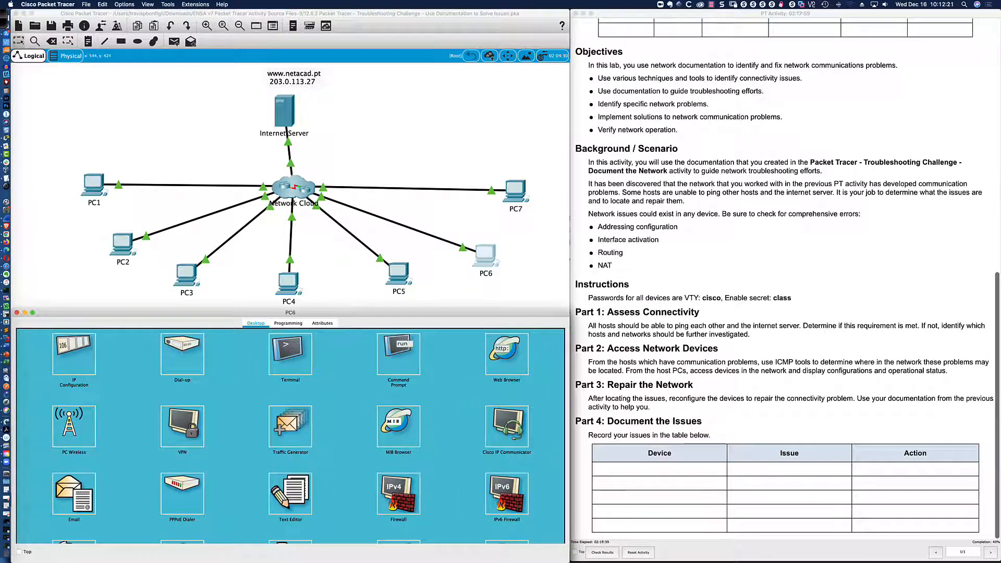
Check PC6's IP settings against the diagram: 192.168.2.48, 255.255.255.224, gateway 192.168.2.33.
left_click(87, 354)
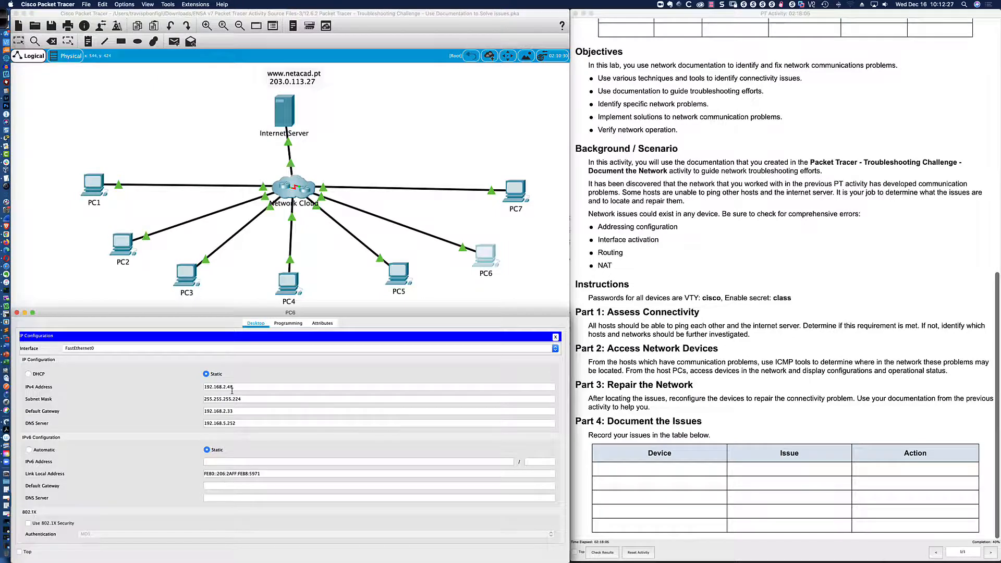
key("super+Tab")
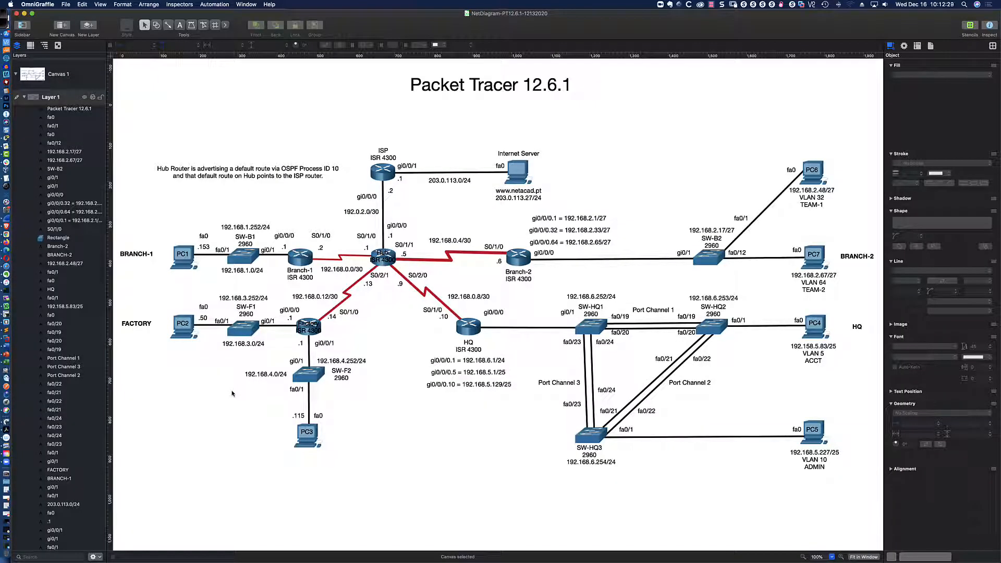
key("super+Tab")
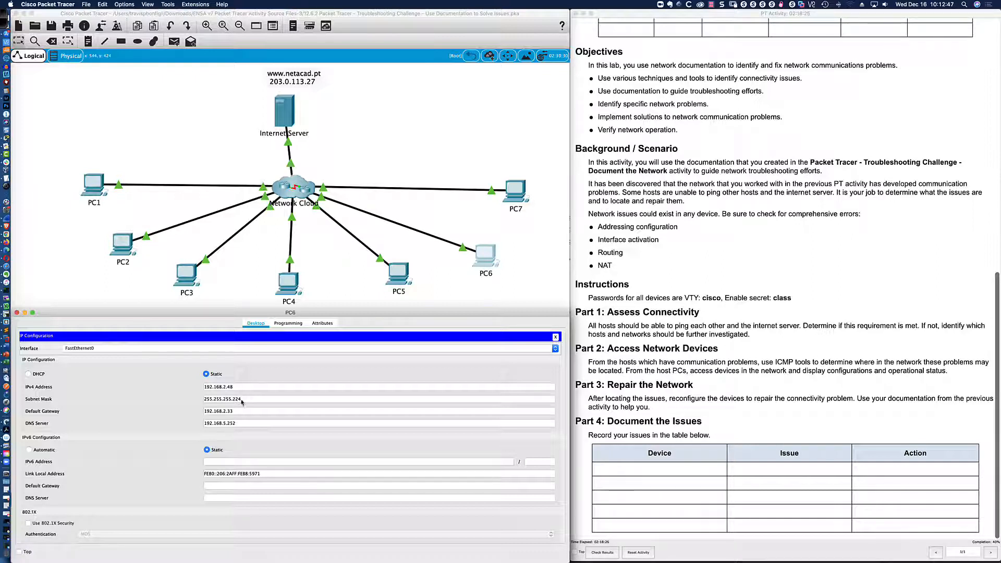
left_click(234, 412)
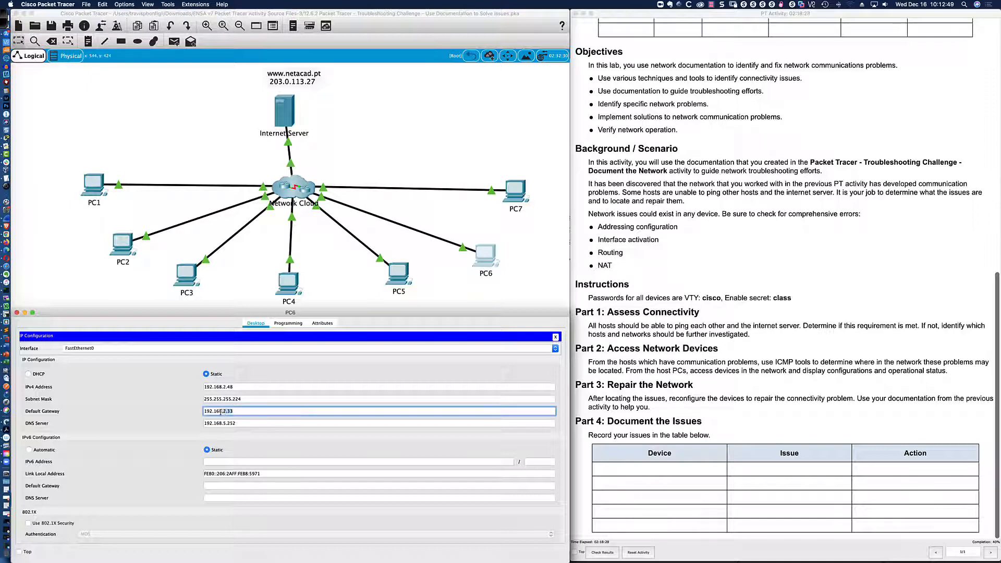
key("super+Tab")
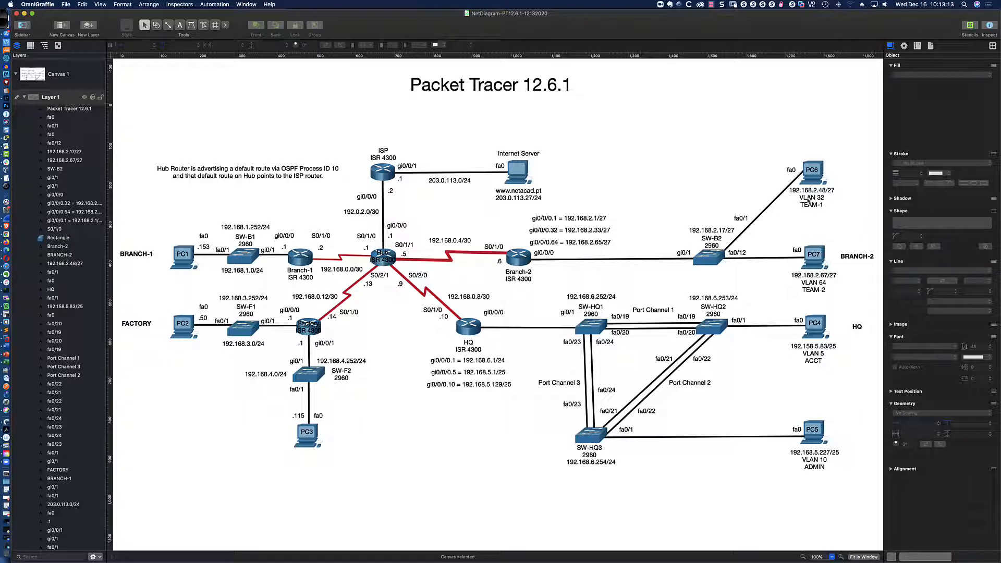
key("super+Tab")
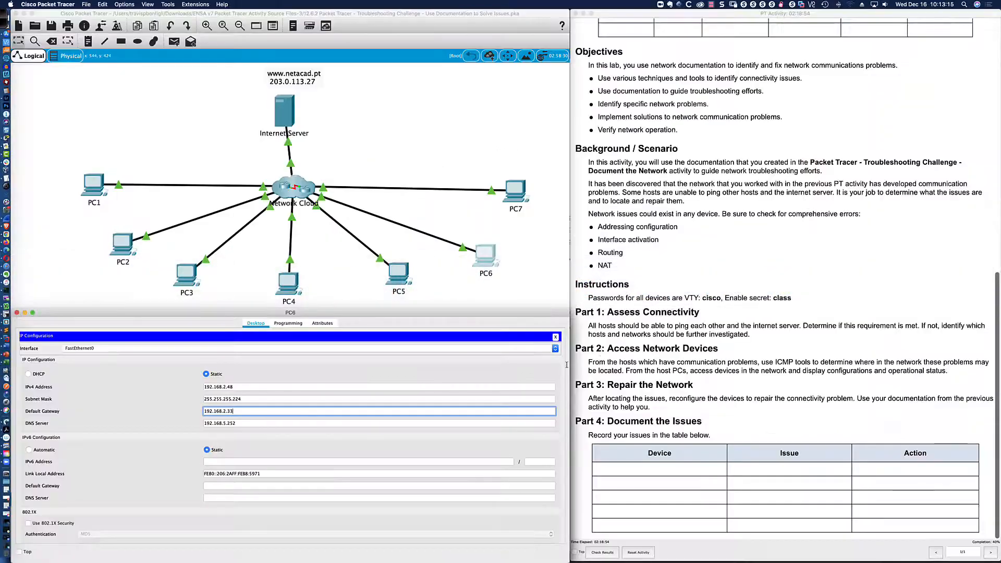
left_click(556, 337)
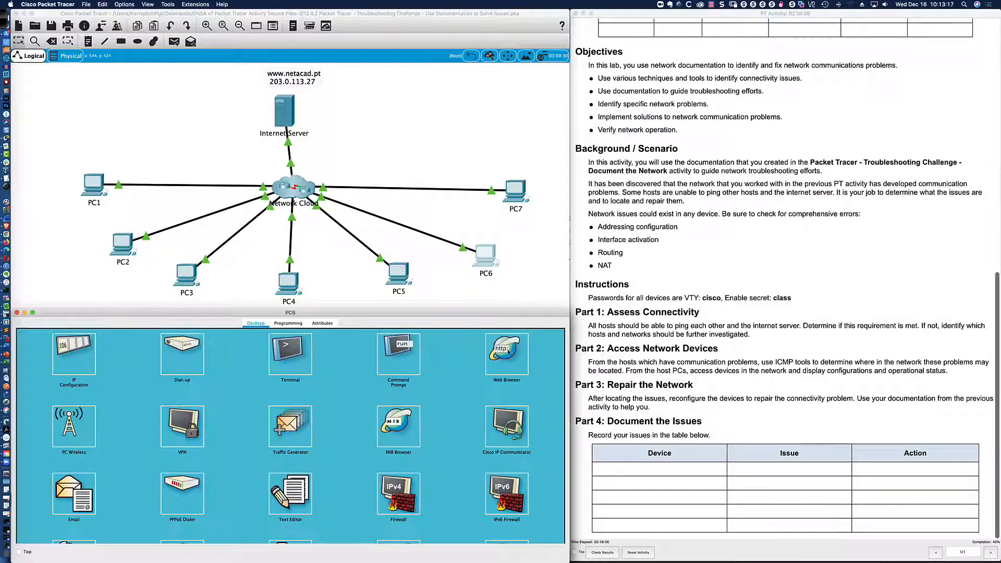
From PC6, ping its gateway 192.168.2.33 and get 0% loss.
left_click(391, 355)
type("ping ")
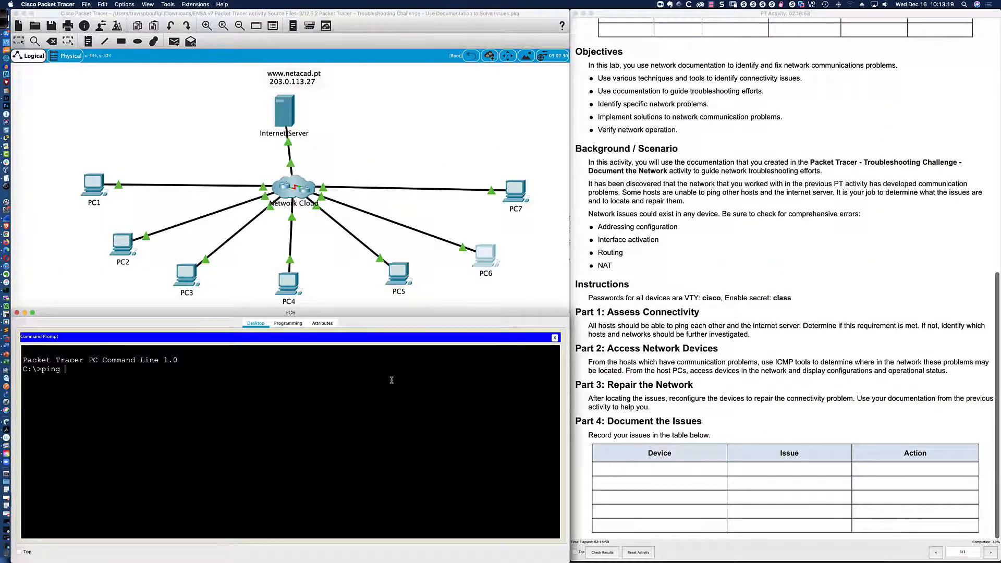
type("192.168.2.33")
key("Return")
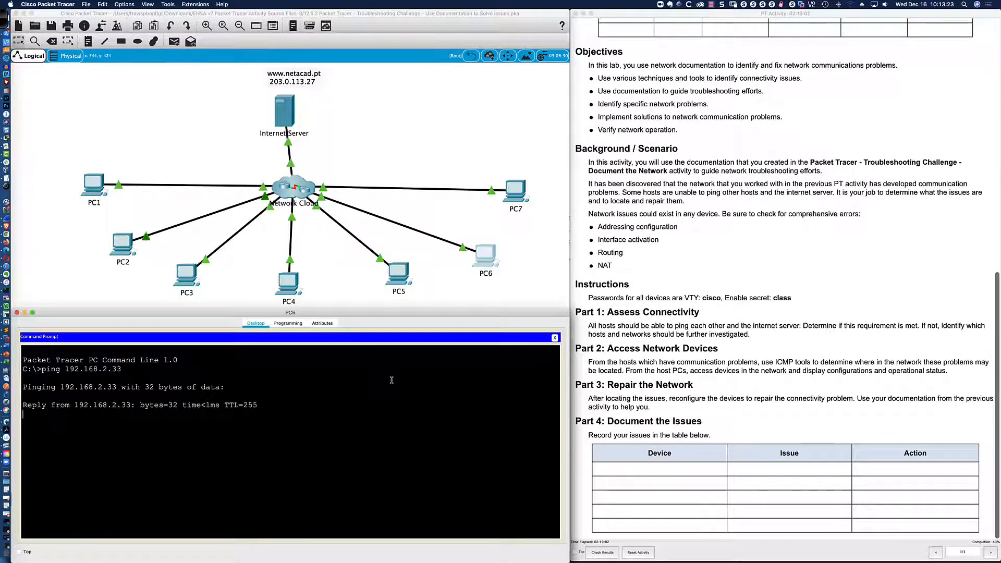
Ping PC7 at 192.168.2.67 from PC6, getting replies with 25% loss.
key("super+Tab")
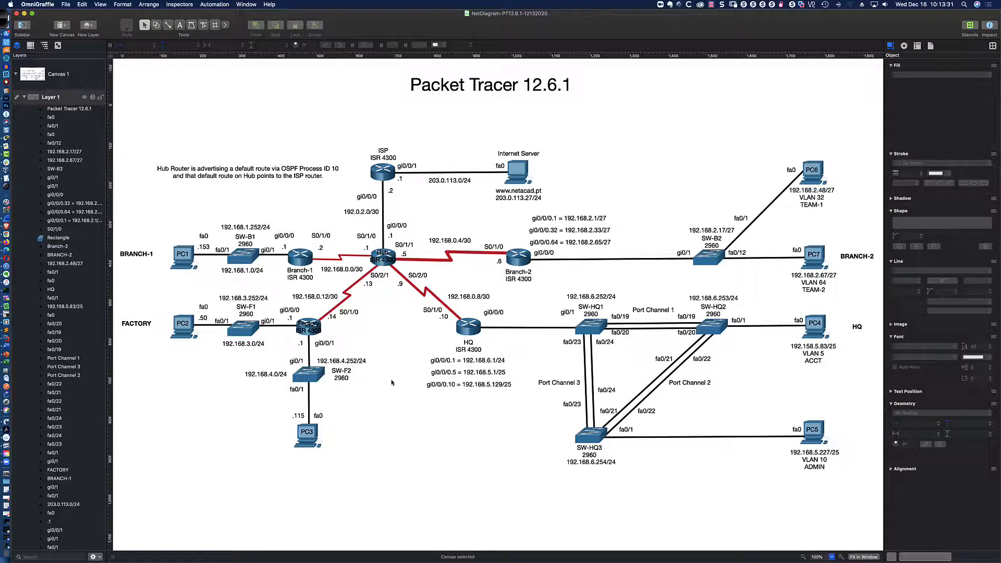
key("super+Tab")
key("Up")
key("BackSpace")
key("BackSpace")
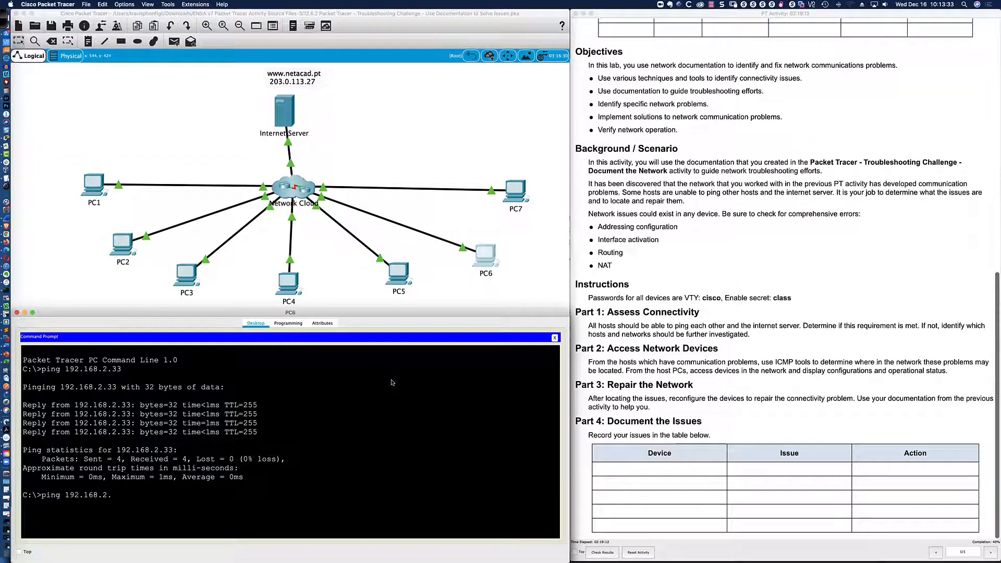
type("67")
key("Return")
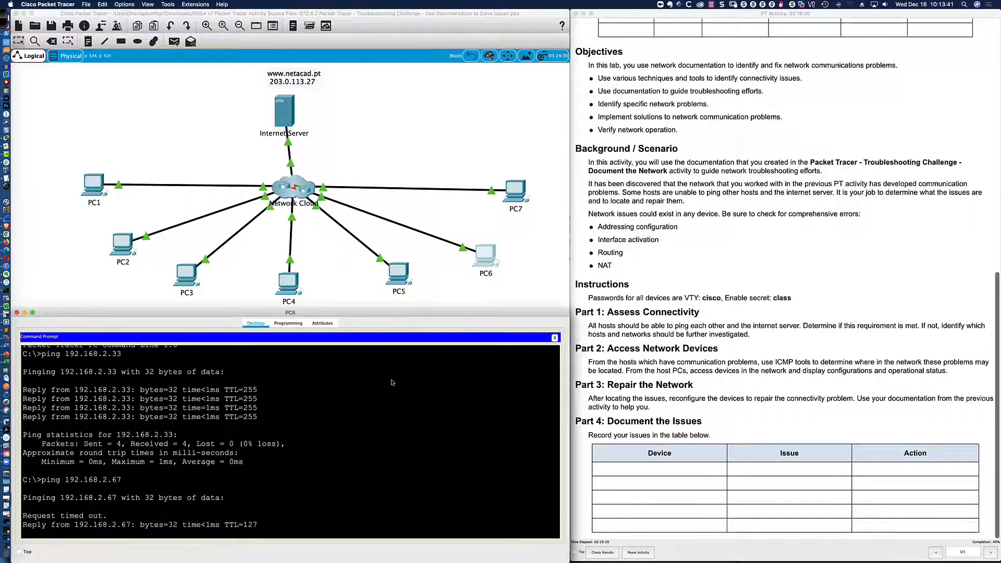
key("super+Tab")
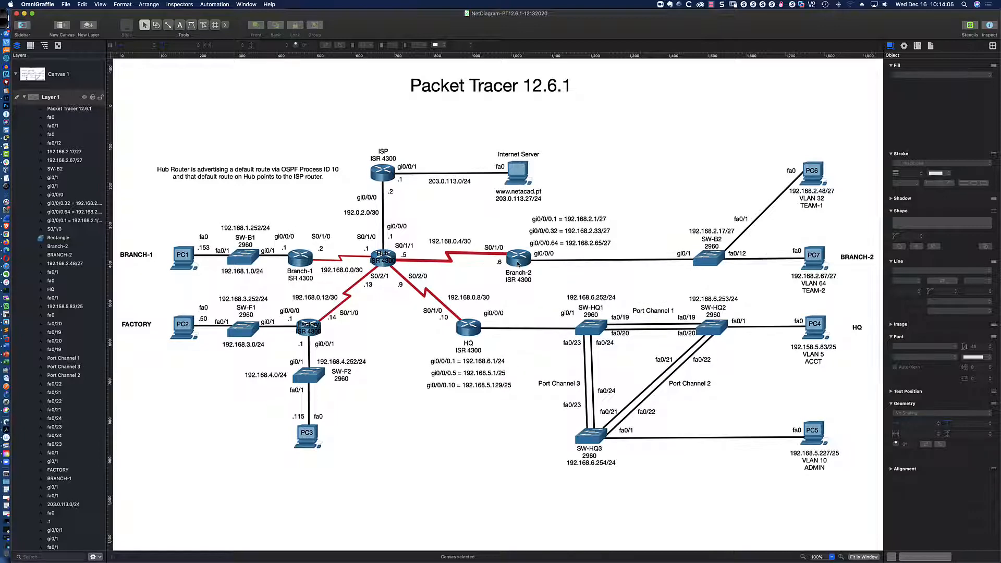
scroll(518, 264, "up", 1)
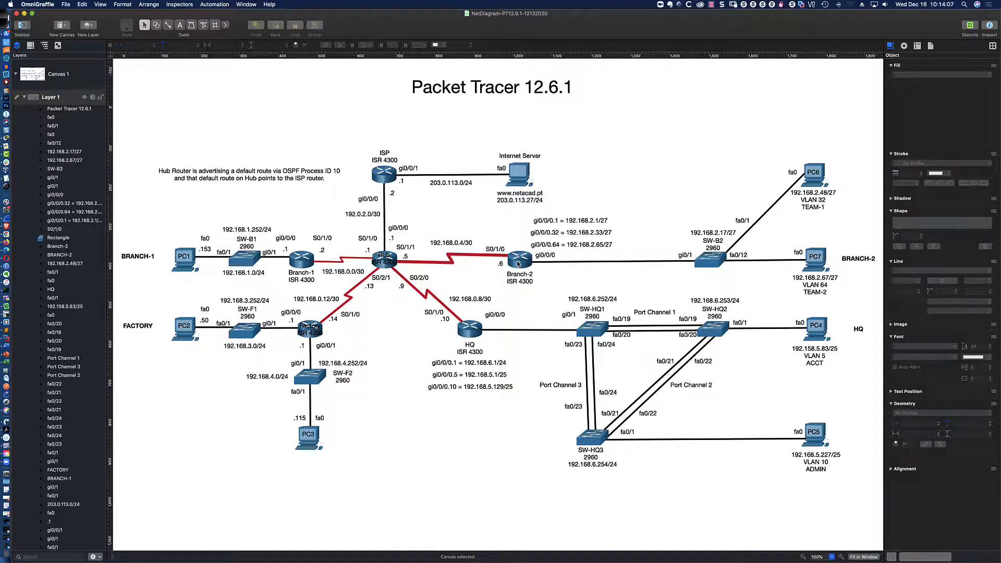
scroll(518, 265, "right", 1)
key("super+Tab")
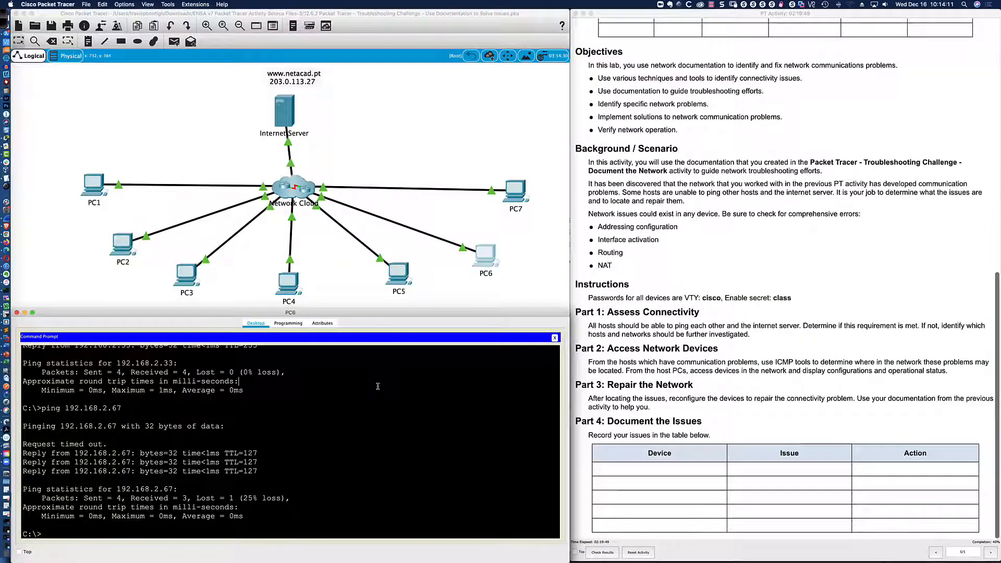
key("super+Tab")
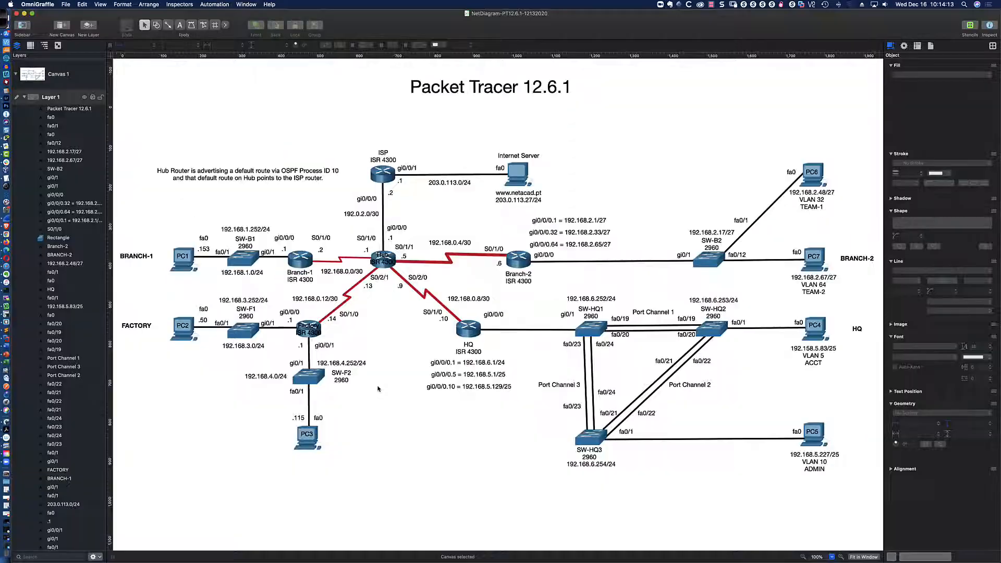
key("super+Tab")
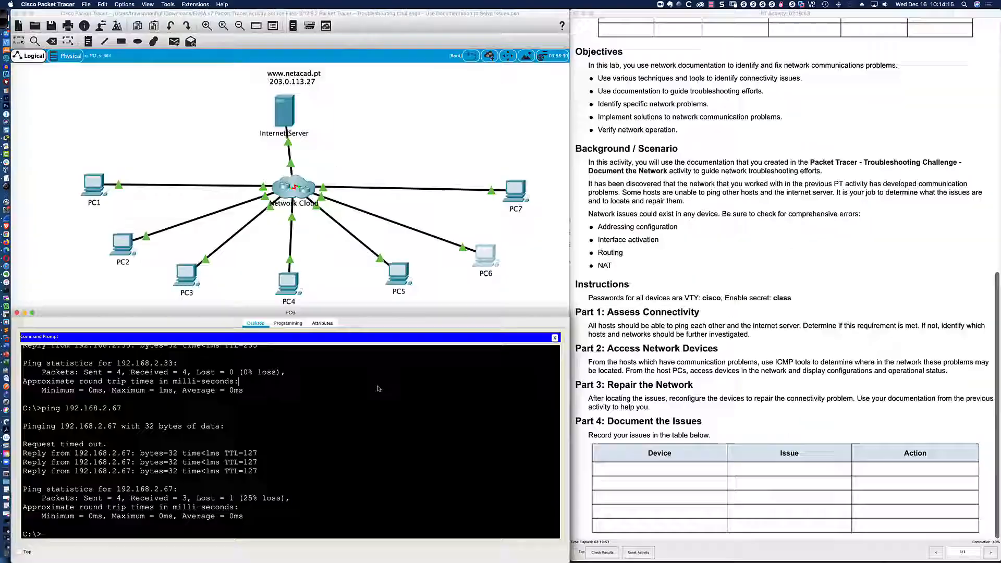
Telnet from PC6 to SW-B2 at 192.168.2.17 and enter privileged mode with the login and enable passwords.
type("telnet")
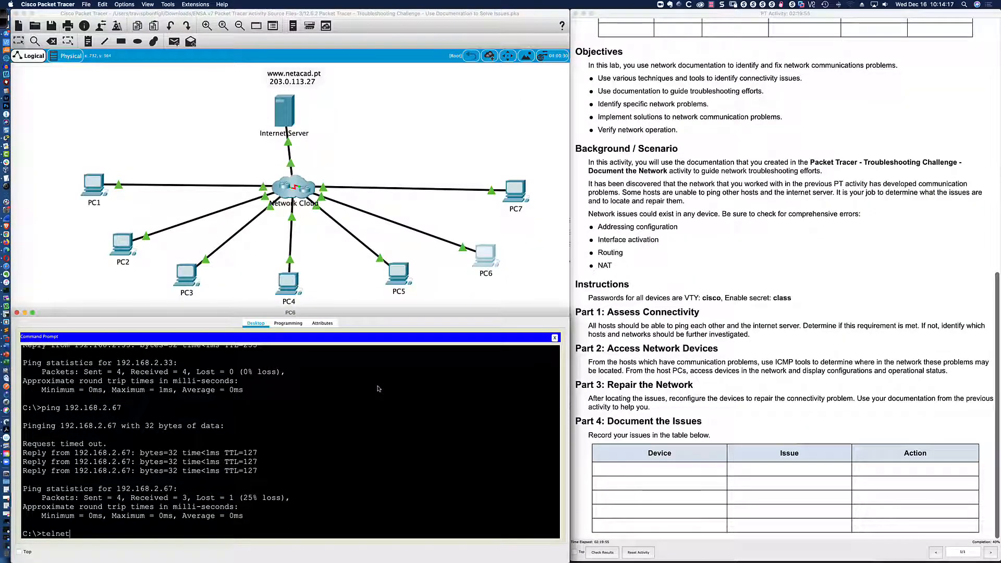
type(" 192.168.2.17")
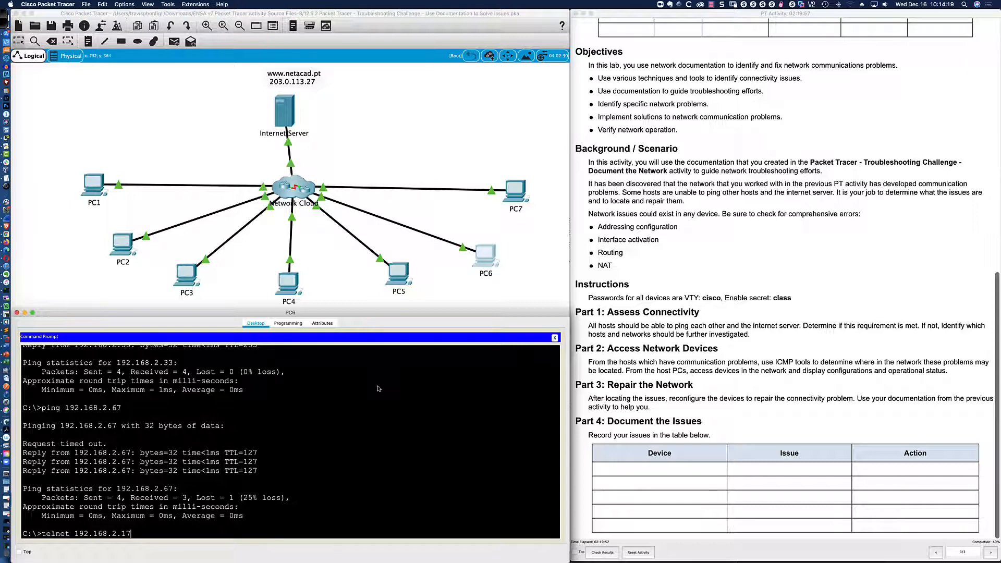
key("Return")
type("cisco")
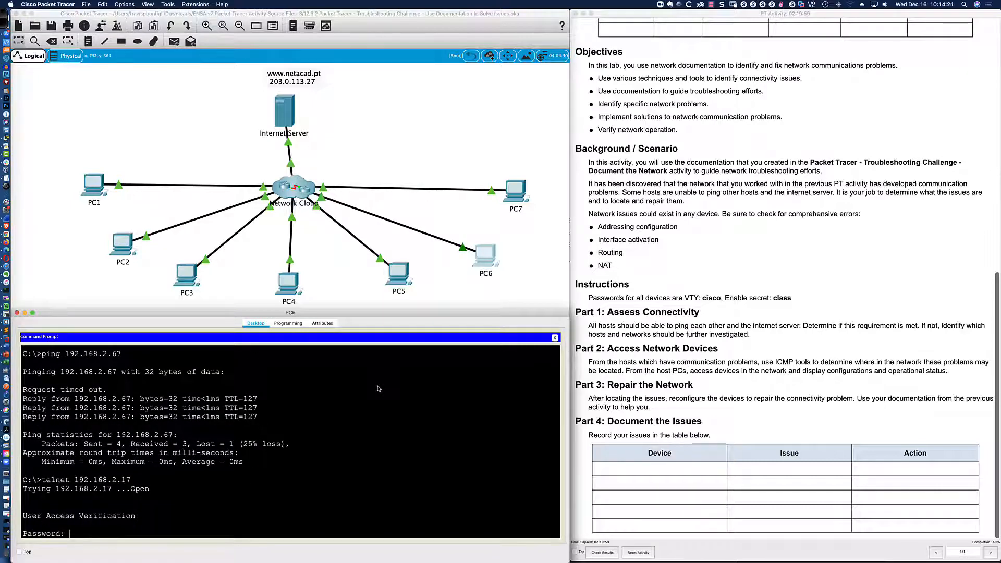
key("Return")
type("en")
key("Return")
type("class")
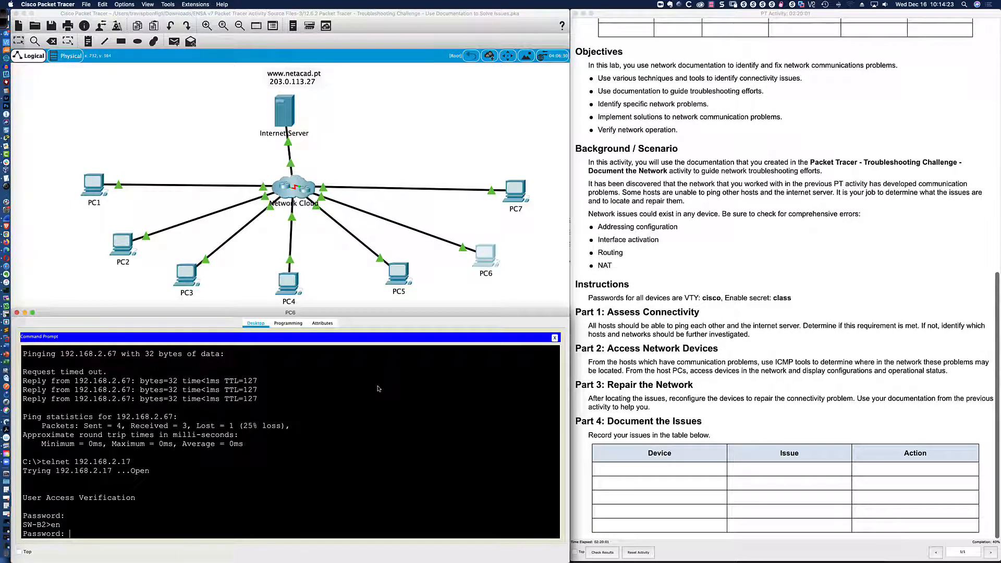
key("Return")
Page through SW-B2's running configuration, finding Fa0/10–0/12 assigned to VLAN 64.
key("Return")
key("Return")
key("Return")
key("Return")
key("Return")
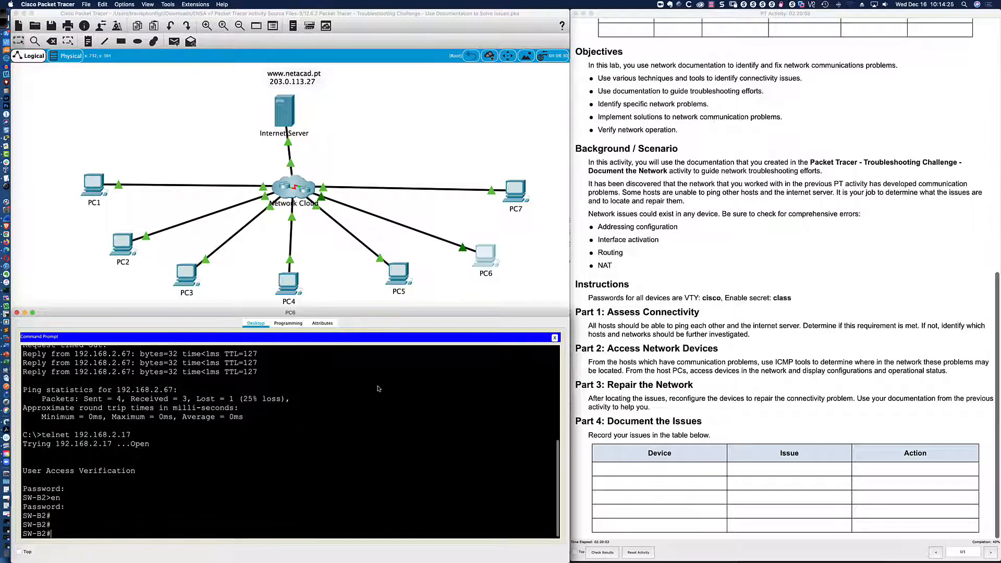
type("sh run")
key("Return")
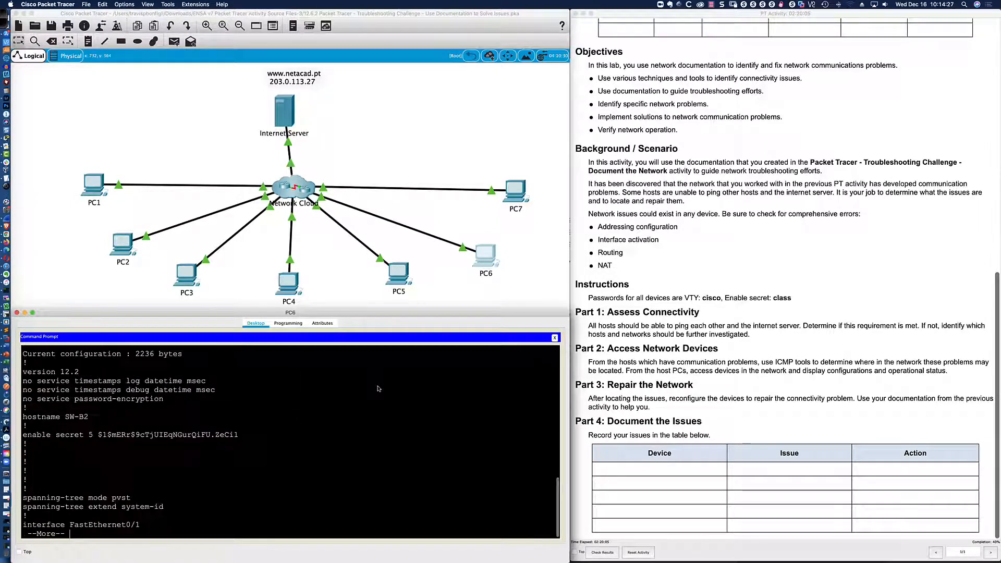
key("Return")
key("Return")
key("Return")
key("Return")
key("Return")
key("Return")
key("Return")
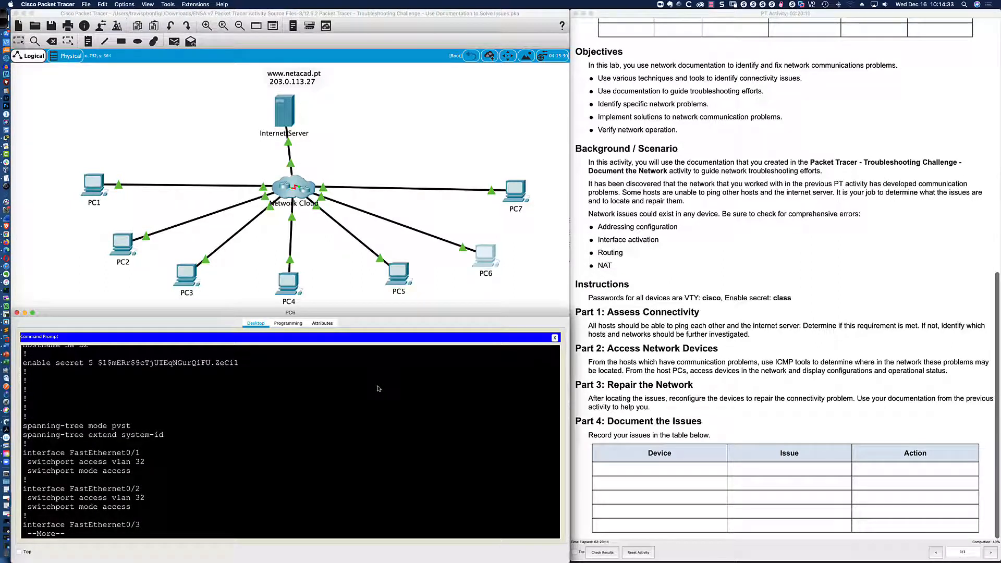
key("Return")
key("Return")
key("Return")
key("Return")
key("Return")
key("Return")
key("Return")
key("Return")
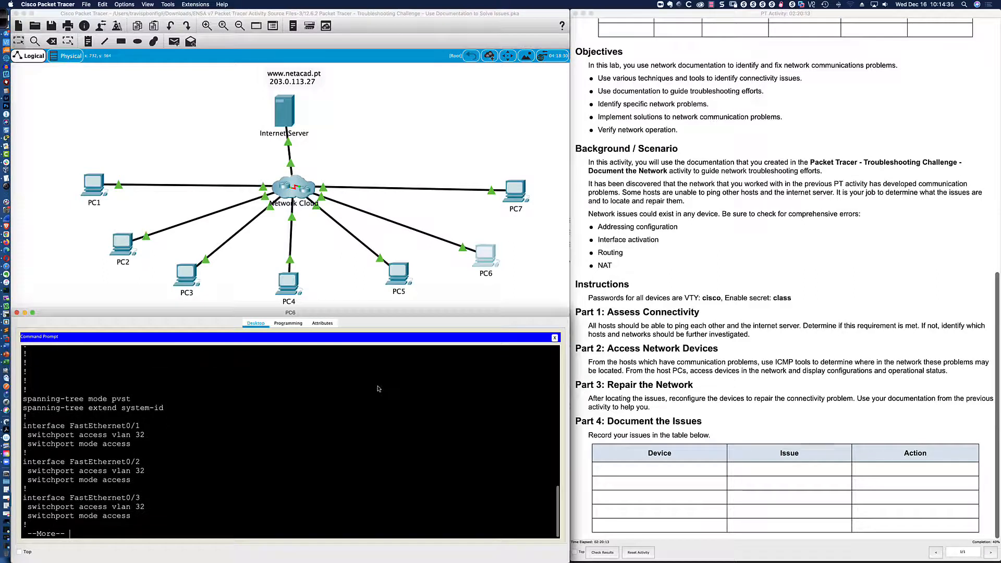
key("Return")
key("Return")
key("Return")
key("Return")
key("Return")
key("Return")
key("Return")
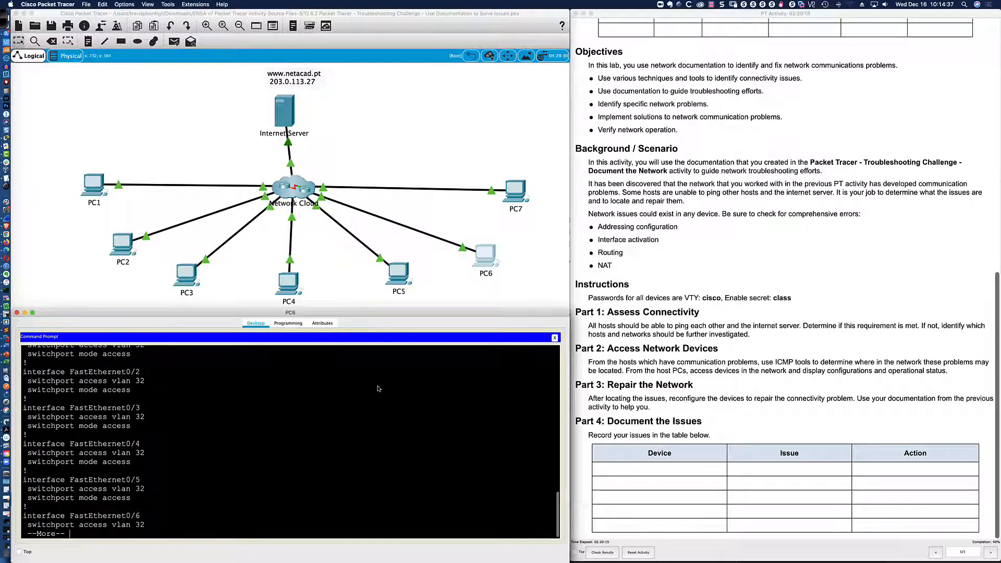
key("Return")
key("Return")
key("Return")
key("Return")
key("Return")
key("Return")
key("Return")
key("Return")
key("Return")
key("Return")
key("Return")
key("Return")
key("Return")
key("Return")
key("Return")
key("Return")
key("Return")
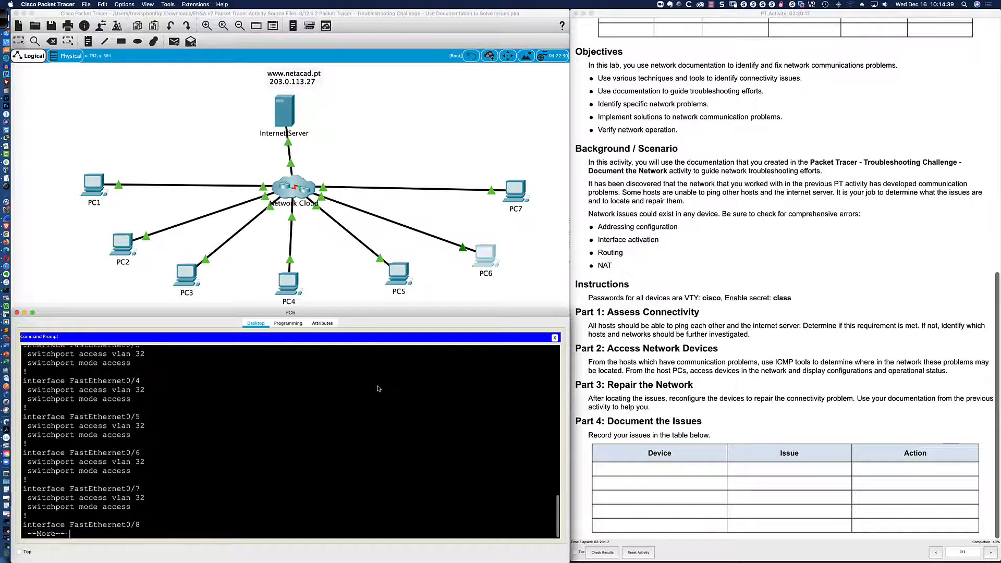
key("Return")
key("Return")
key("Return")
key("Return")
key("Return")
key("Return")
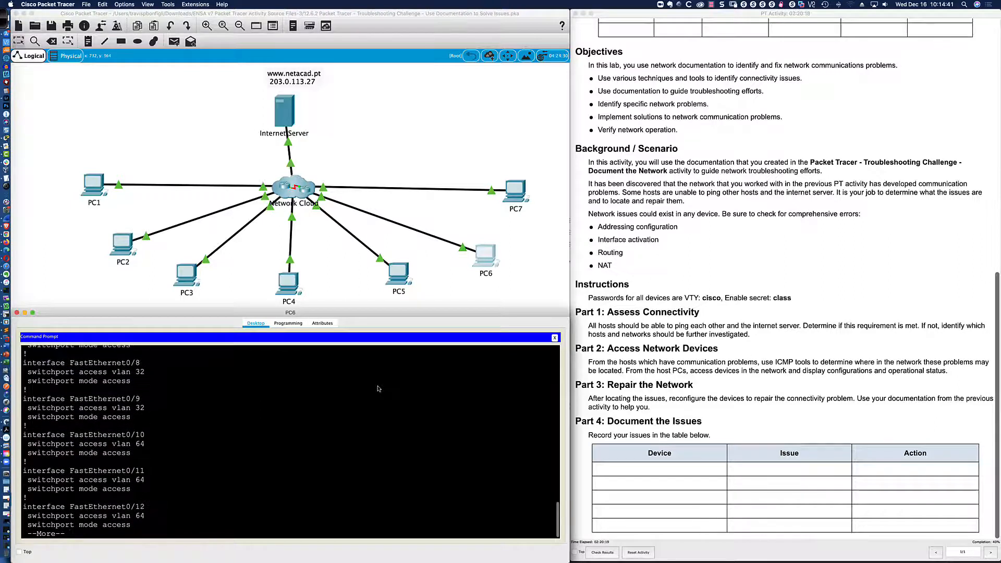
key("Return")
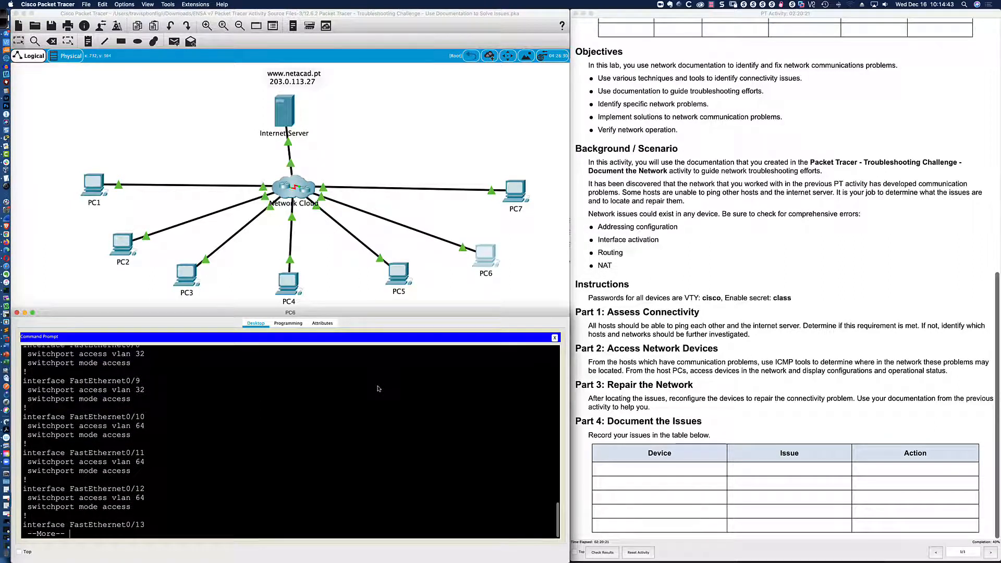
key("q")
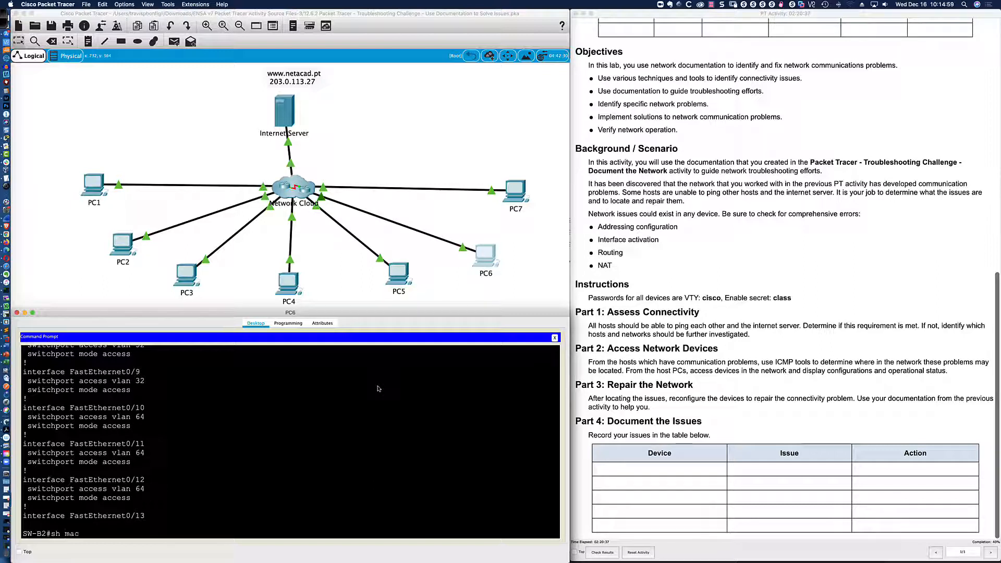
List SW-B2's MAC address table, highlighting the entries on ports Fa0/9 and Fa0/20.
type("mac add")
key("Tab")
key("Return")
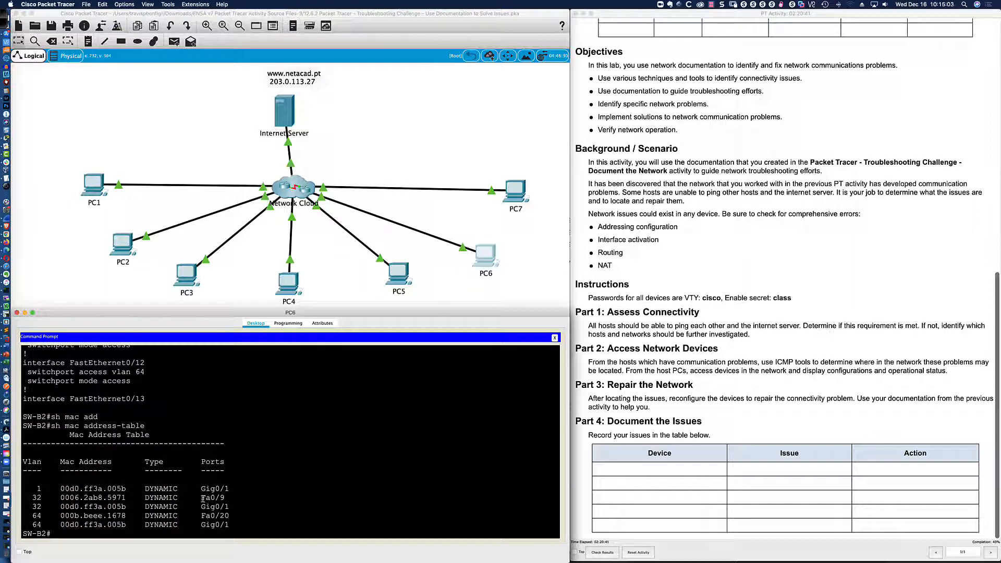
left_click_drag(202, 499, 227, 498)
left_click_drag(202, 515, 229, 516)
left_click(235, 516)
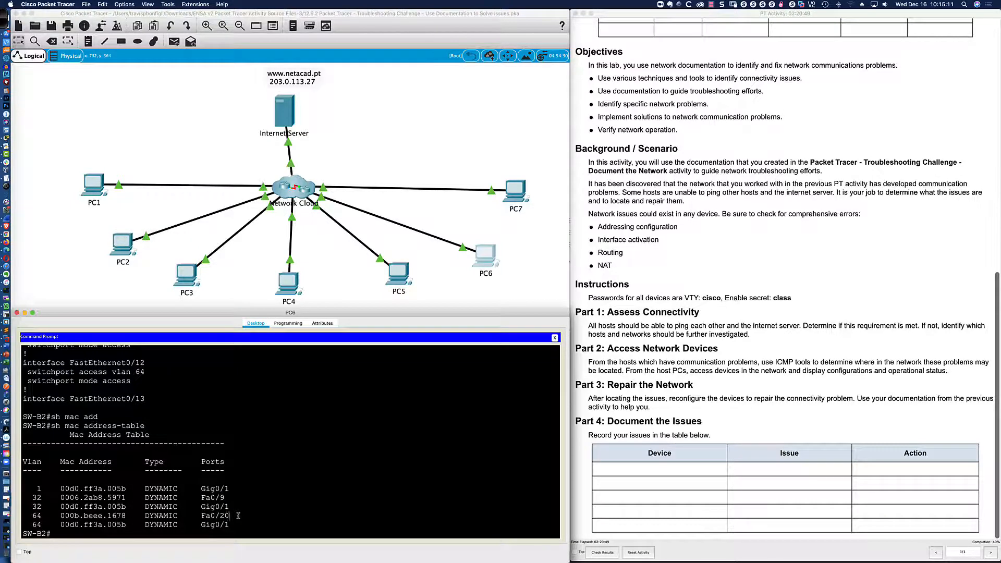
Compare the VLAN 32 and VLAN 64 MAC entries with the diagram, then open PC7's window.
key("super+Tab")
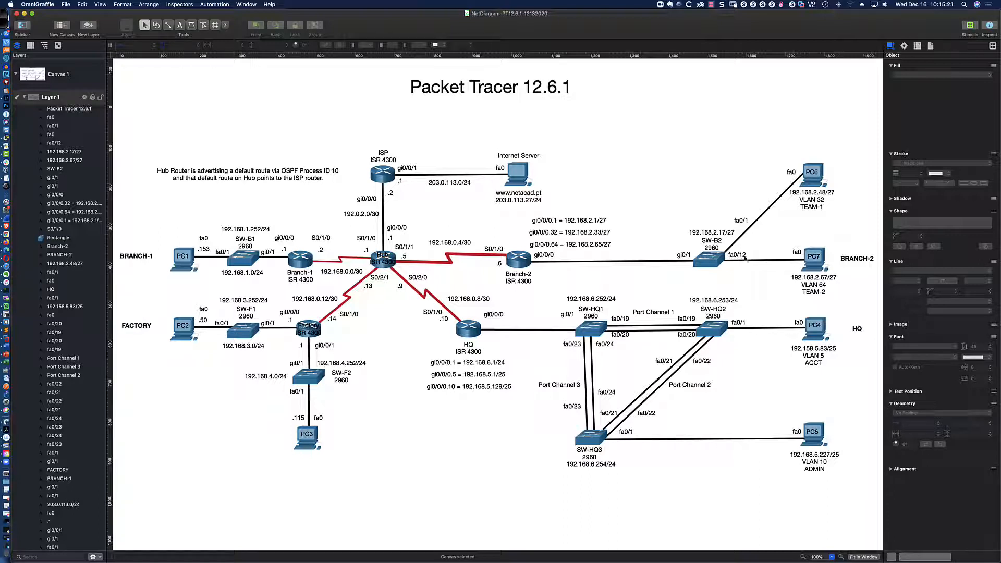
key("super+Tab")
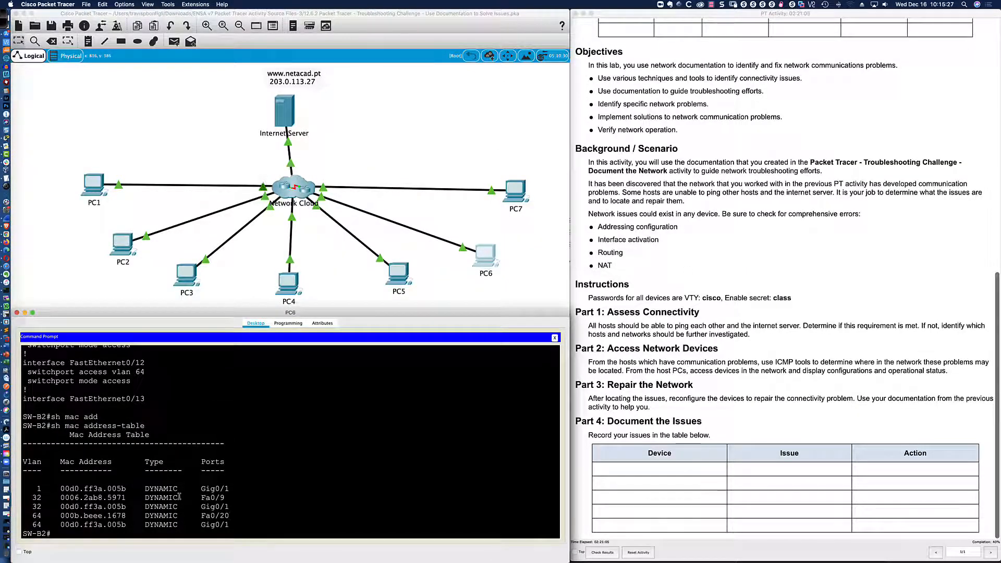
left_click_drag(108, 498, 125, 498)
left_click_drag(107, 516, 127, 516)
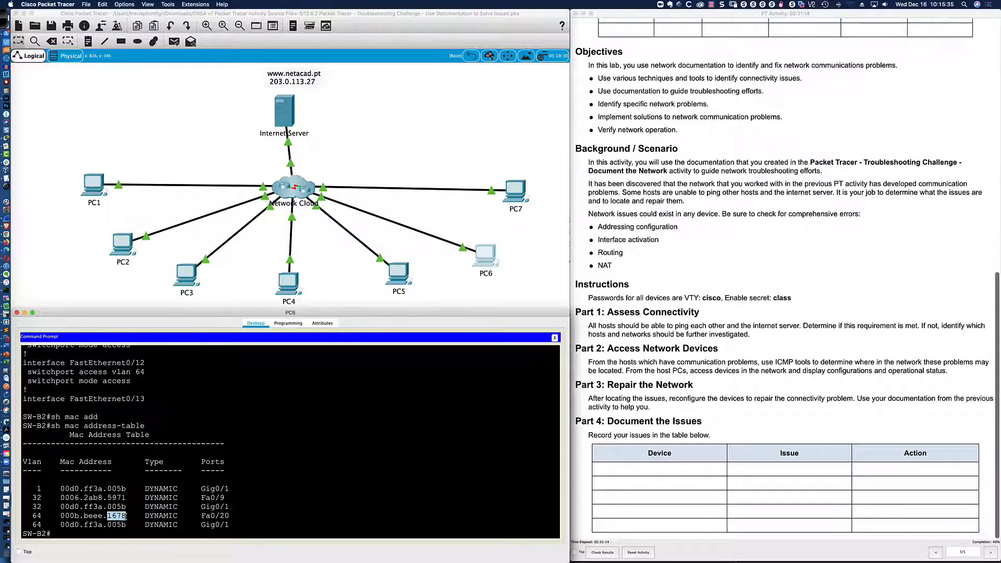
left_click(525, 195)
left_click_drag(522, 188, 130, 336)
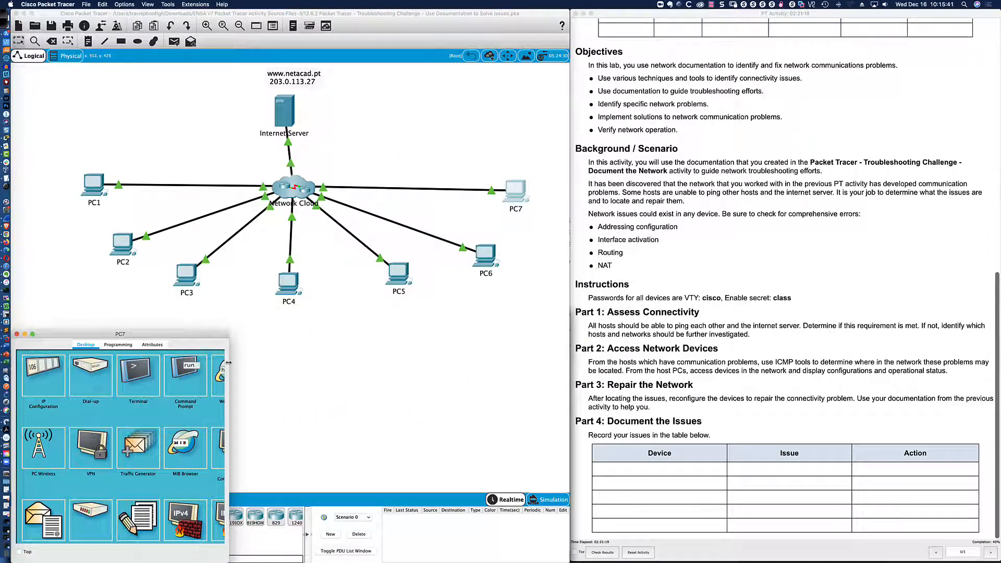
Run ipconfig /all on PC7 to read its physical address 000b.beee.1678.
left_click_drag(228, 362, 569, 363)
left_click(406, 373)
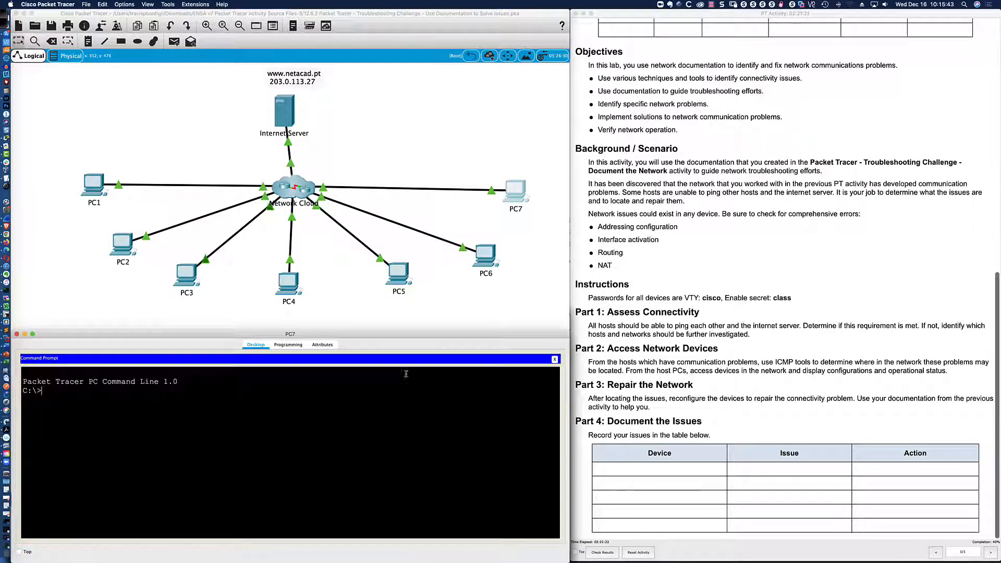
type("ipconfig /all")
key("Return")
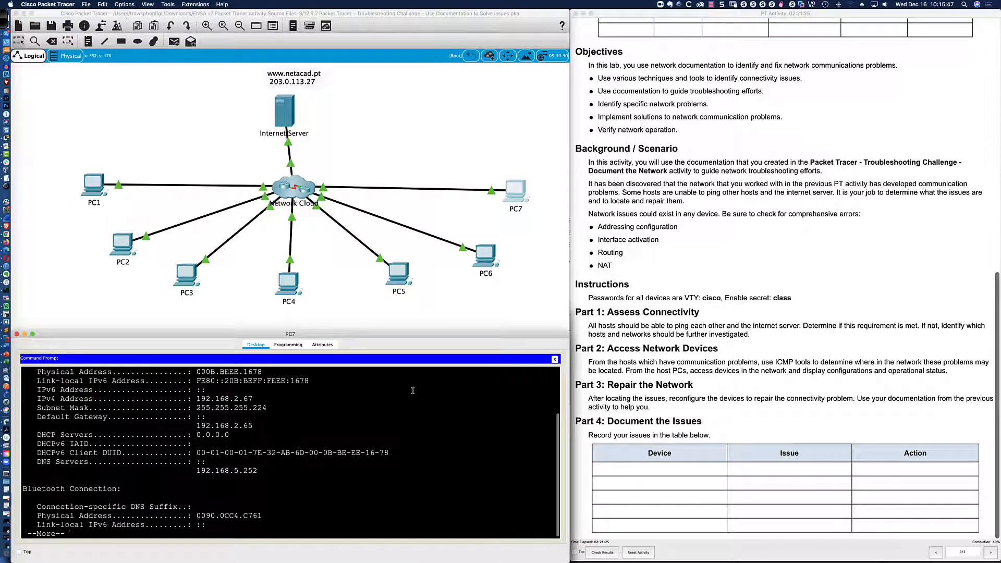
left_click_drag(290, 382, 309, 381)
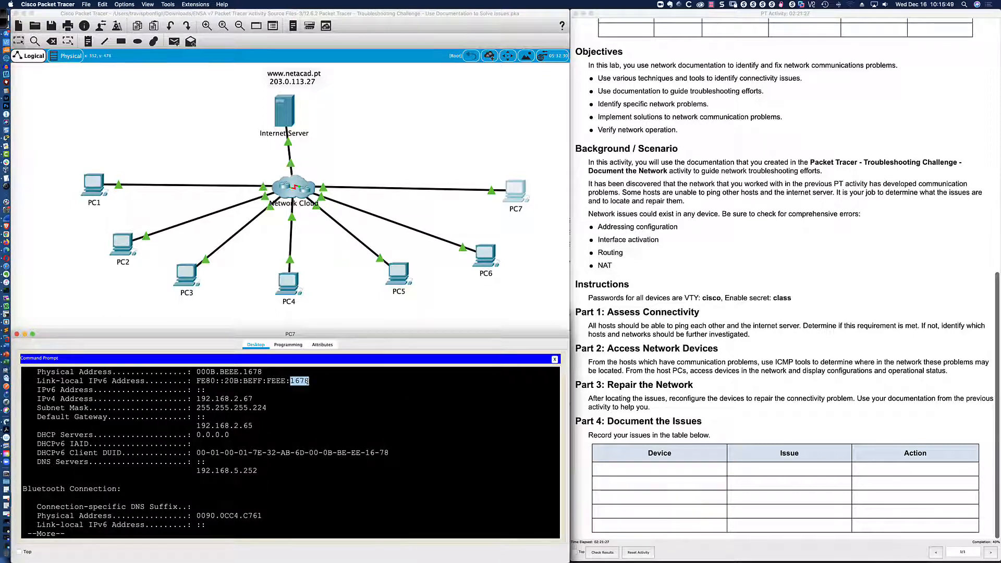
scroll(319, 385, "up", 1)
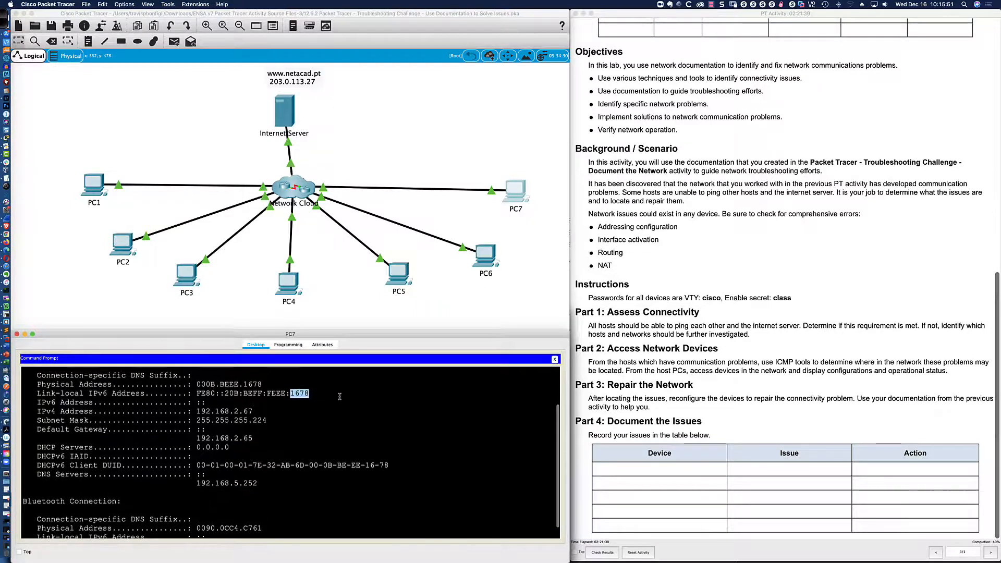
scroll(340, 397, "down", 1)
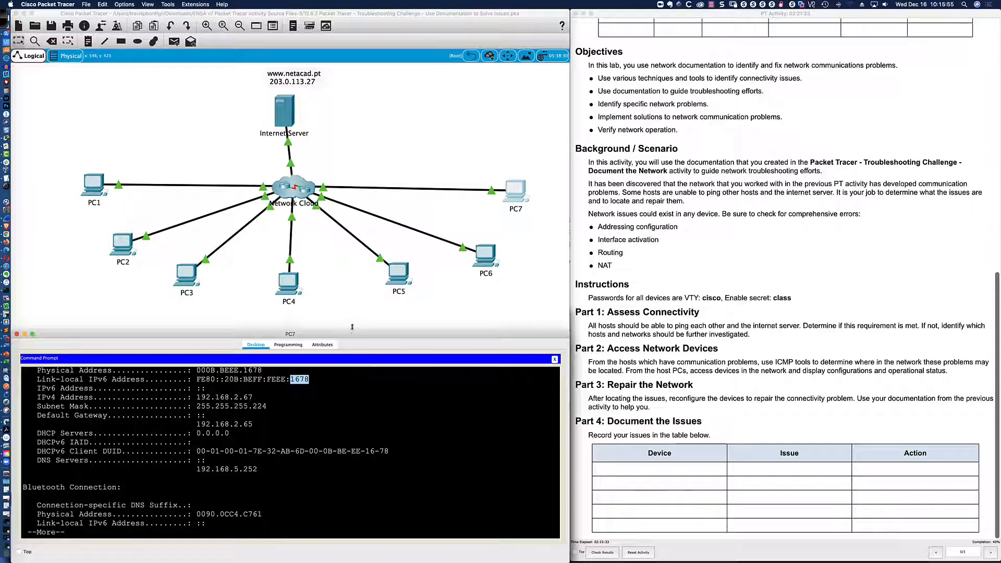
Match PC7's MAC to SW-B2's VLAN 64 entry on Fa0/20, alongside the VLAN 32 Fa0/9 entry.
left_click(477, 264)
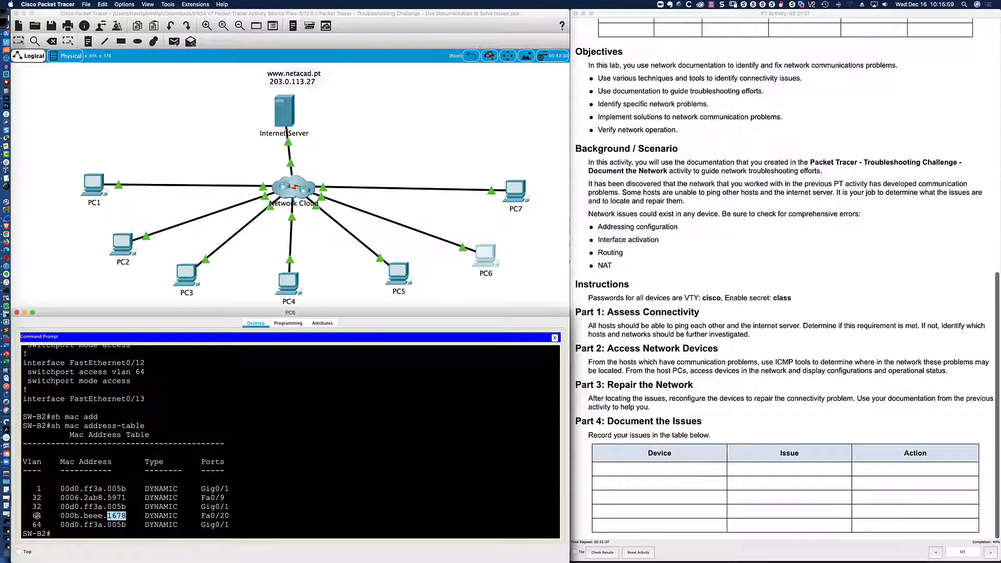
left_click_drag(36, 516, 227, 516)
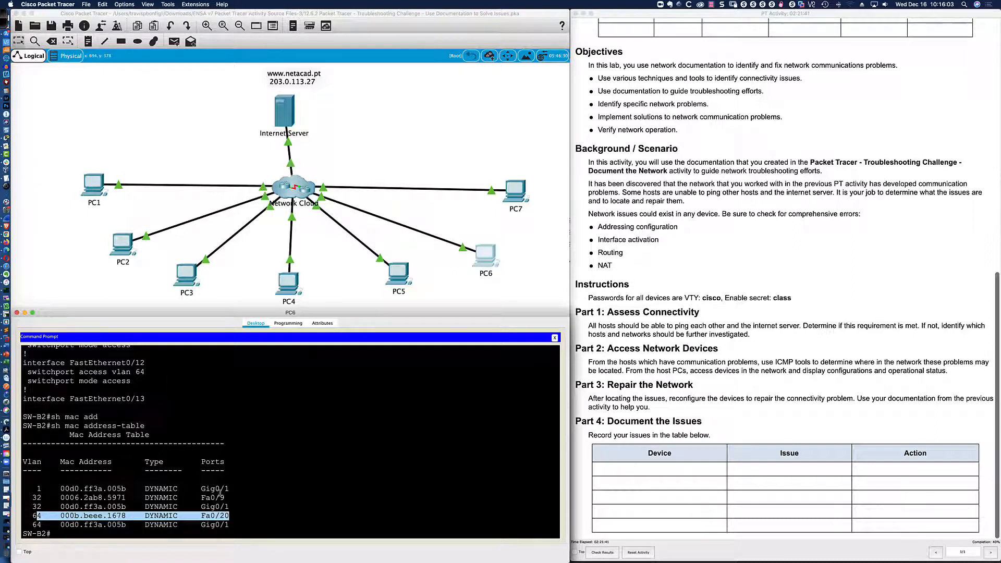
left_click_drag(225, 497, 31, 498)
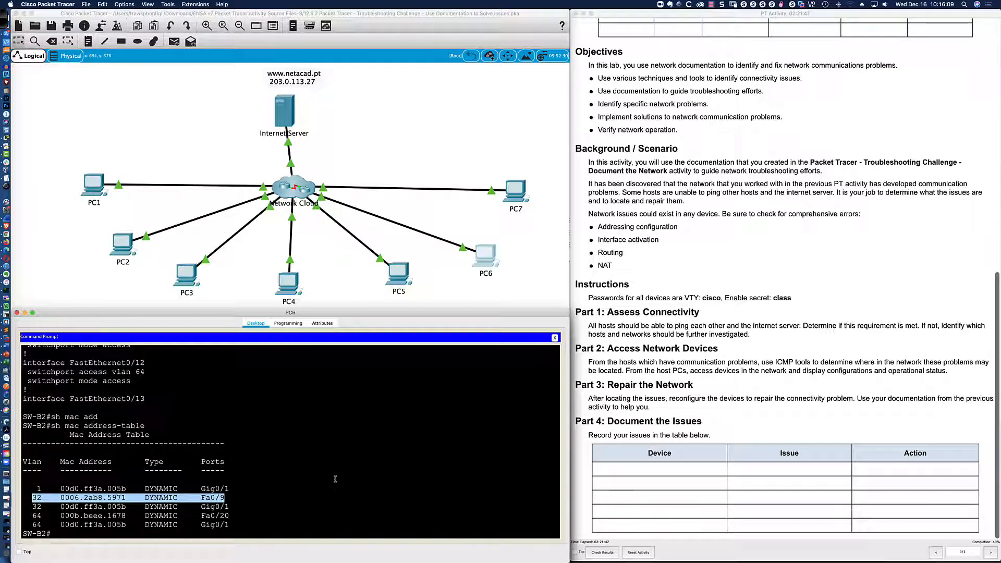
key("super+Tab")
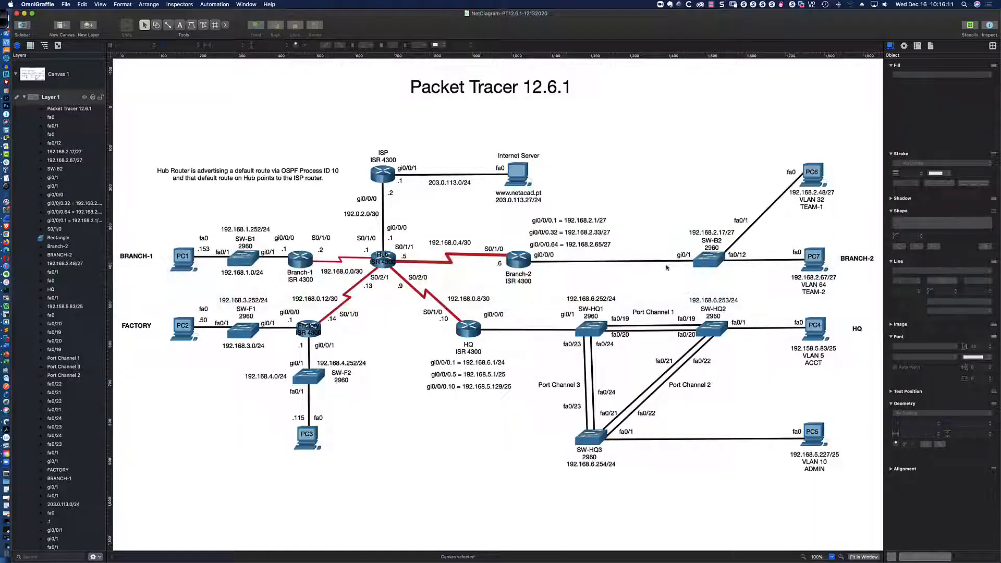
Correct SW-B2's port labels in the diagram: fa0/12 to fa0/20 for PC7, fa0/1 to fa0/9 for PC6.
left_click(743, 254)
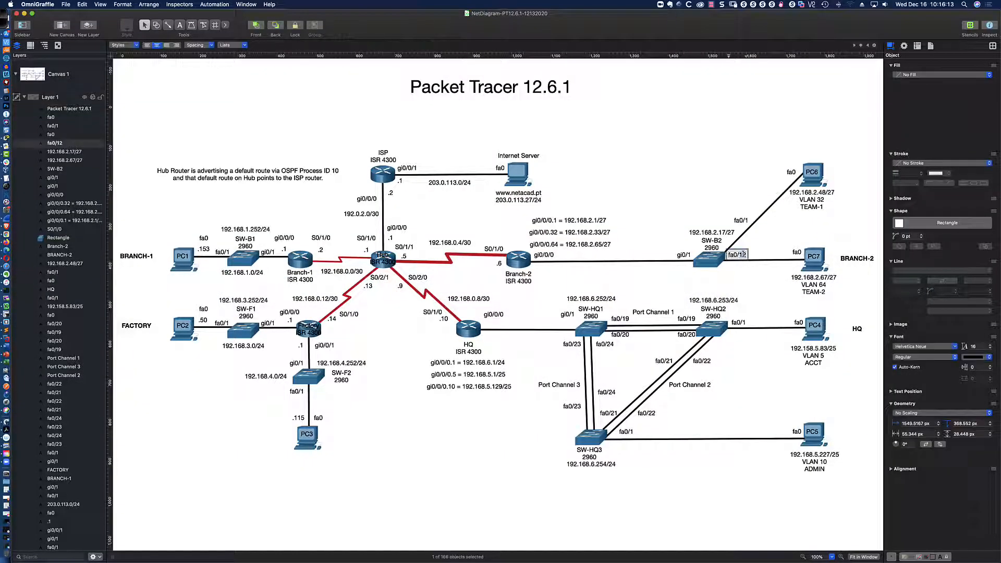
type("20")
left_click(749, 269)
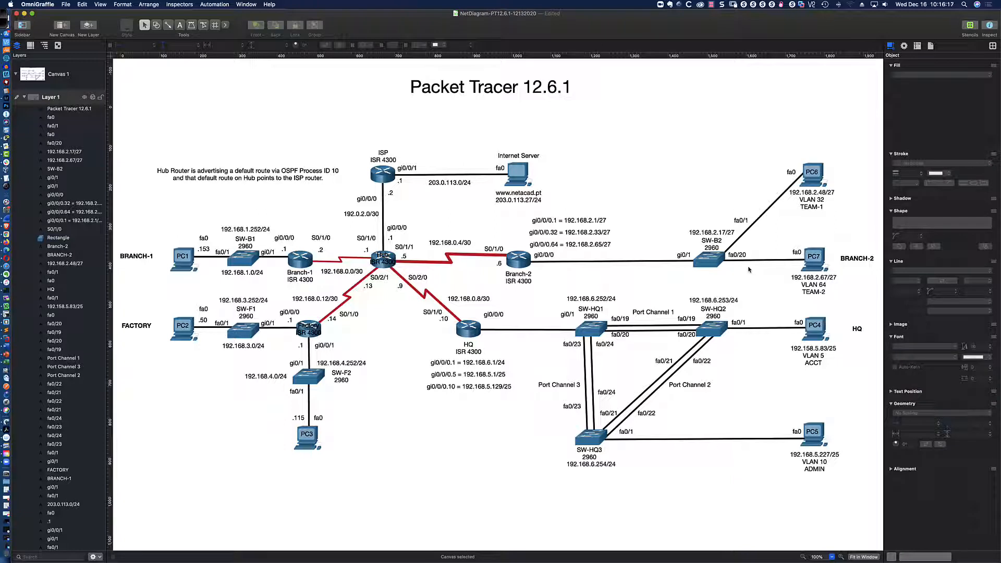
left_click(747, 222)
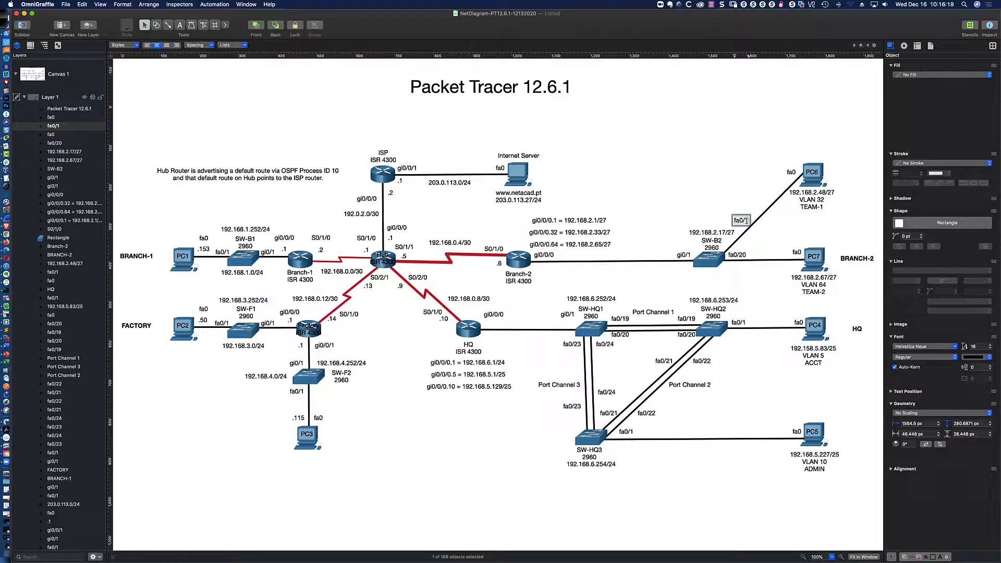
type("9")
left_click(719, 197)
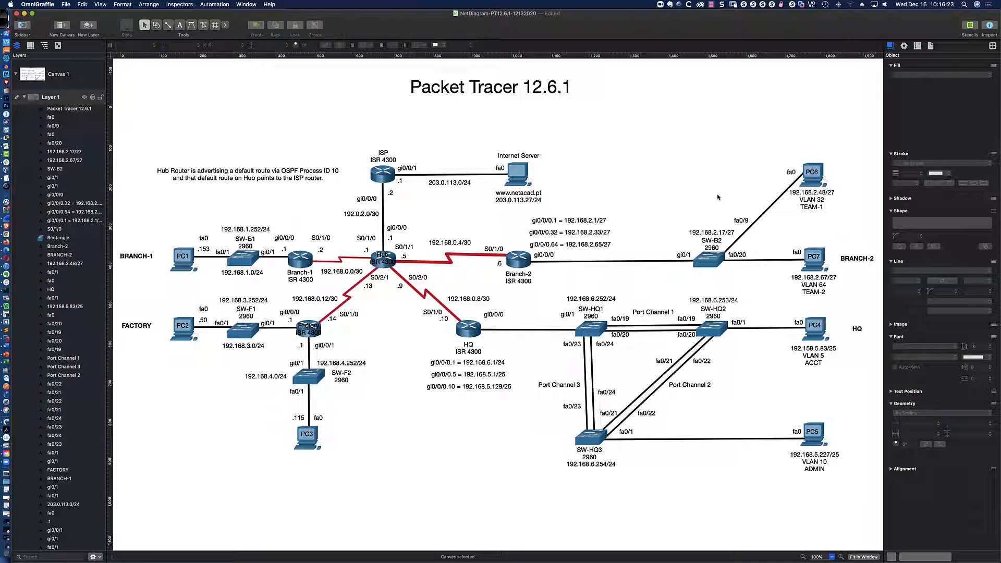
key("super+Tab")
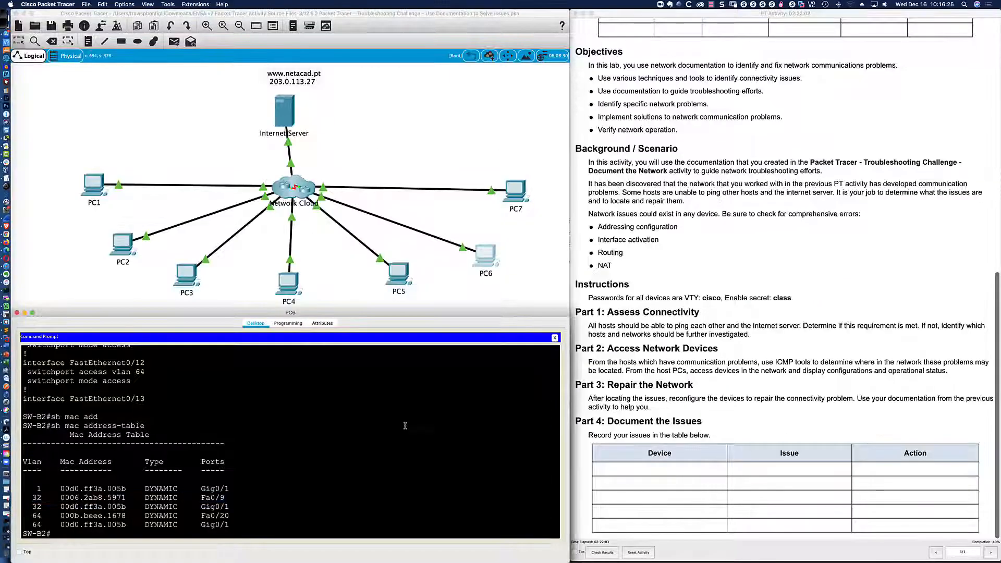
Run sh int trunk on SW-B2 and confirm the trunk mode is on.
type("sh int trunk")
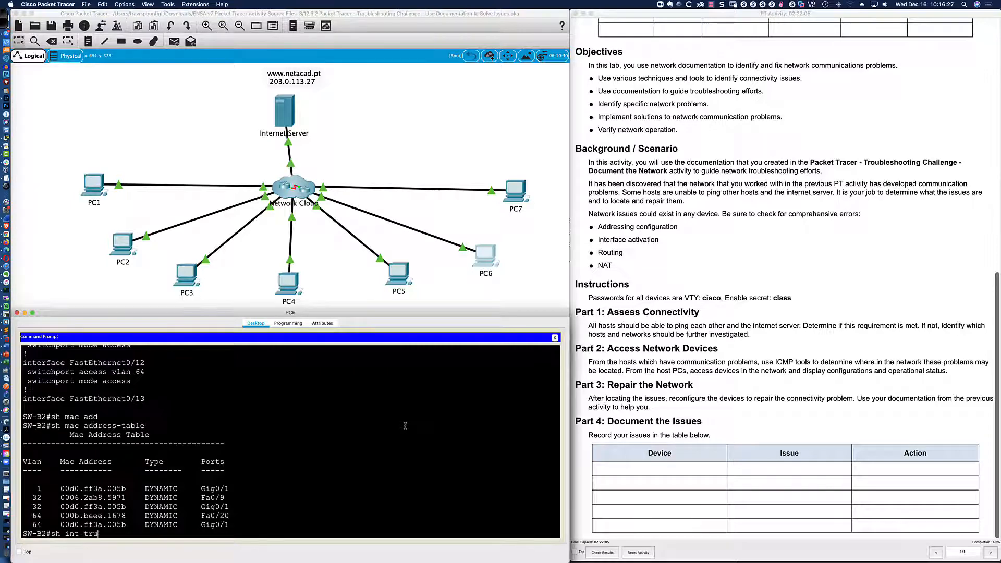
key("Return")
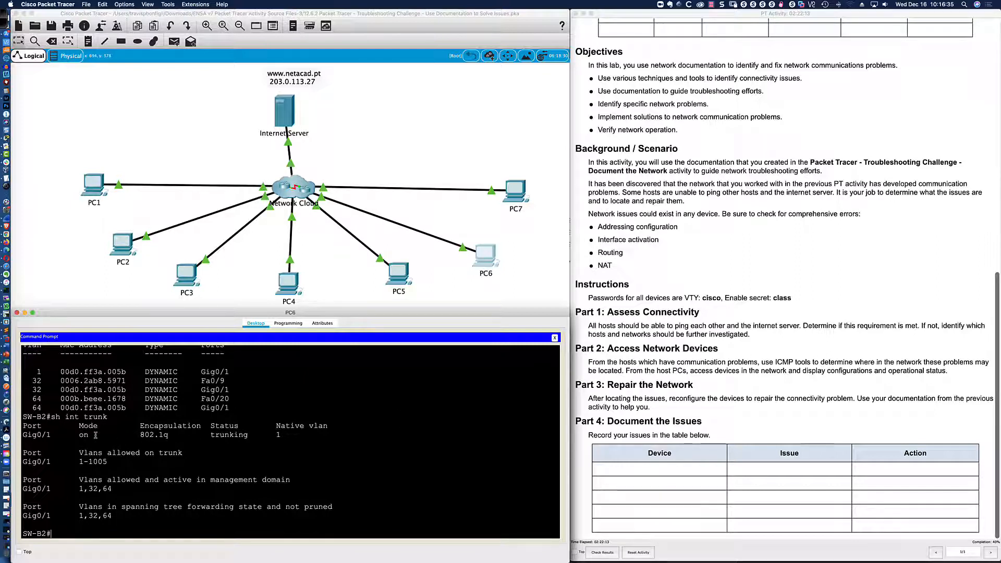
left_click_drag(77, 435, 172, 435)
List SW-B2's running configuration to the end, confirming GigabitEthernet0/1 uses switchport mode trunk.
type("sh run")
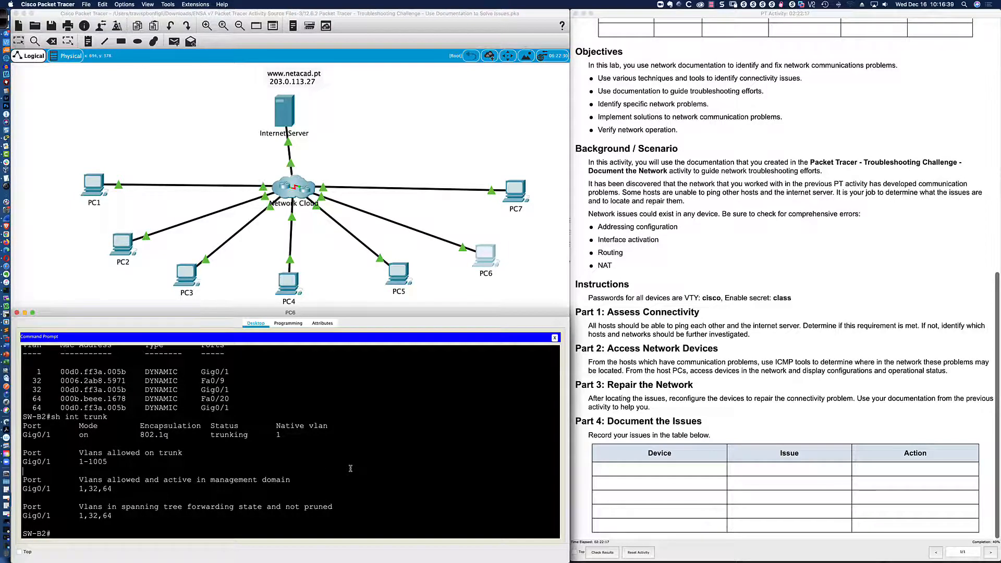
key("Return")
key("space")
key("space")
key("space")
key("space")
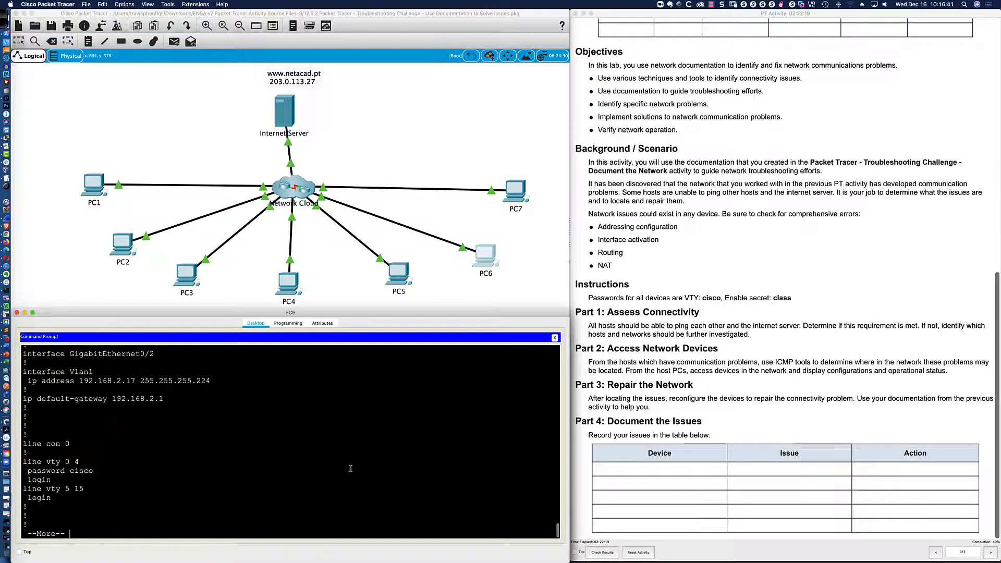
scroll(193, 451, "up", 2)
scroll(193, 452, "up", 3)
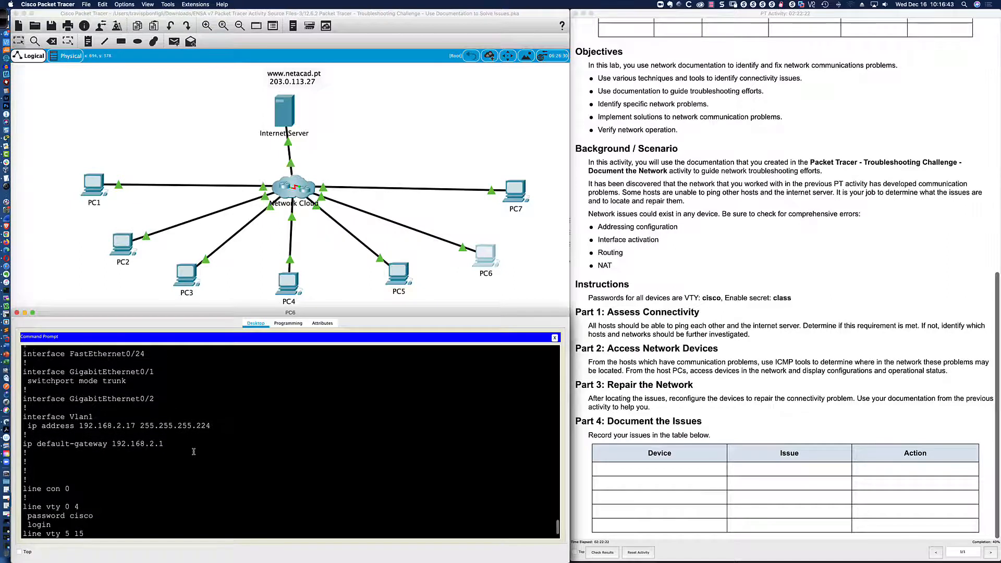
left_click_drag(28, 390, 125, 390)
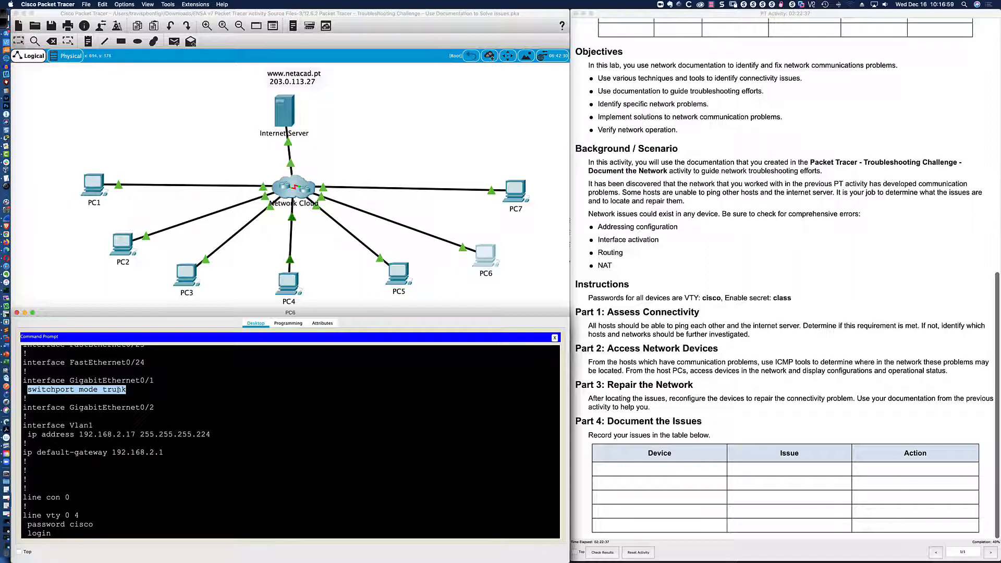
scroll(123, 389, "down", 3)
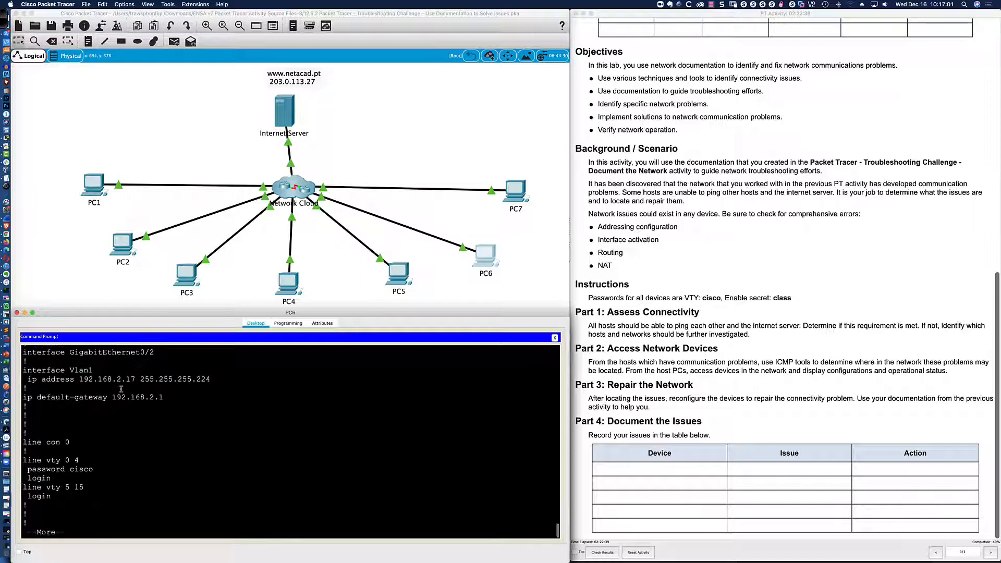
scroll(204, 475, "down", 5)
type("teln")
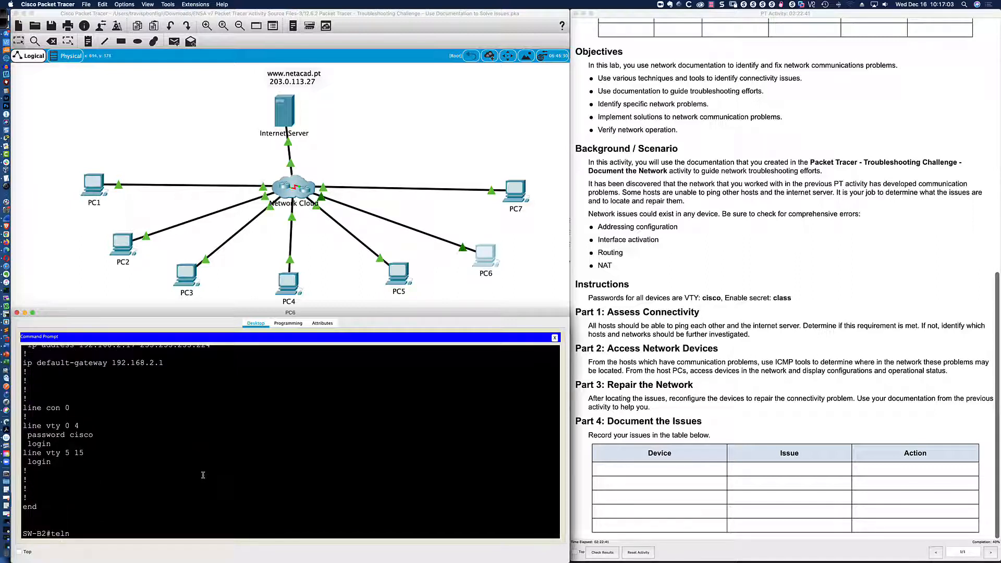
type("et 192.168.2.1")
Telnet into the Branch-2 router at 192.168.2.1 and enter privileged mode with its passwords.
key("Return")
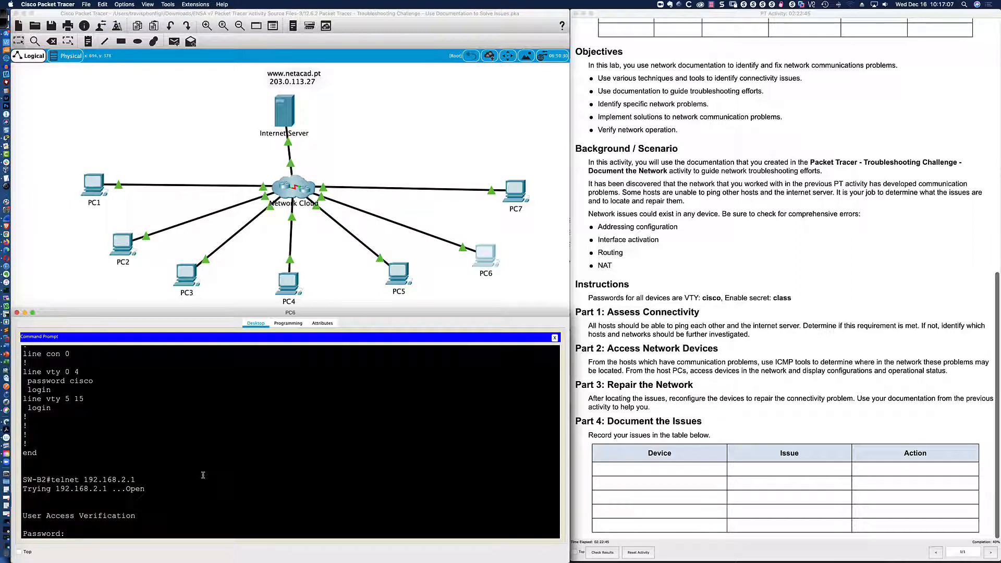
type("cisco")
key("Return")
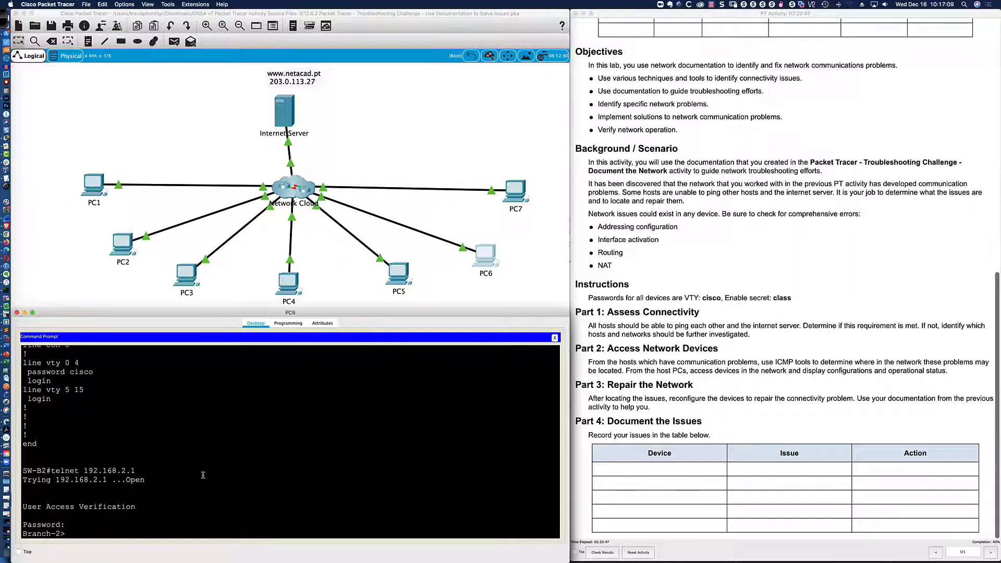
key("Return")
key("Return")
key("Return")
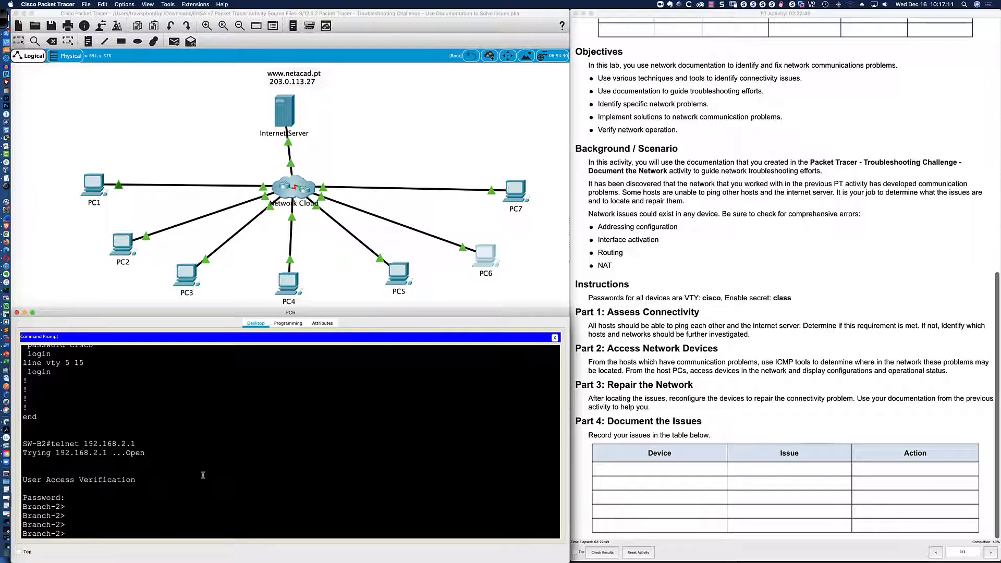
type("en")
key("Return")
type("class")
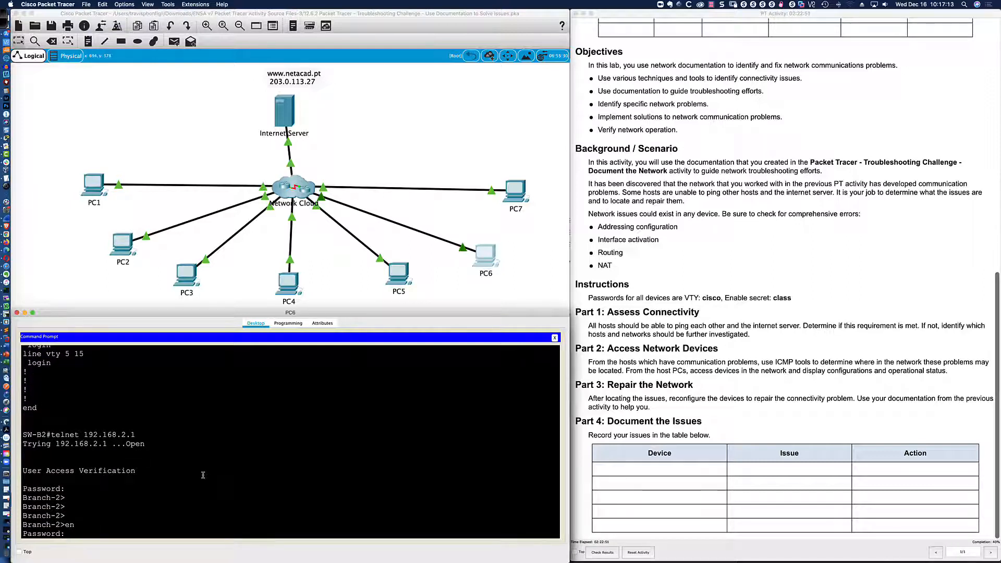
key("Return")
key("Return")
Show Branch-2's routing table and OSPF neighbours, comparing them with the network diagram.
key("Return")
key("Return")
key("Return")
type("sh")
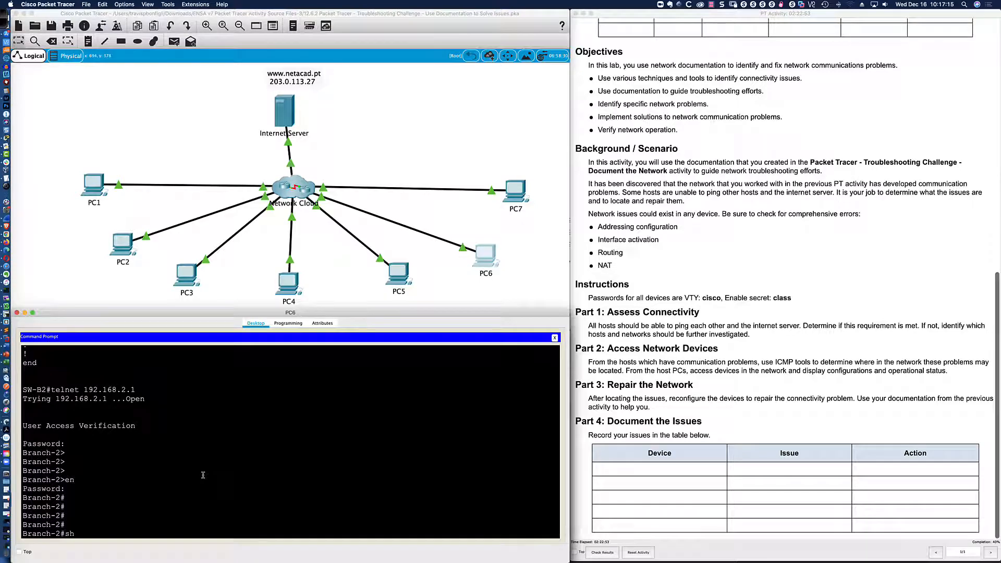
type(" ip route")
key("Return")
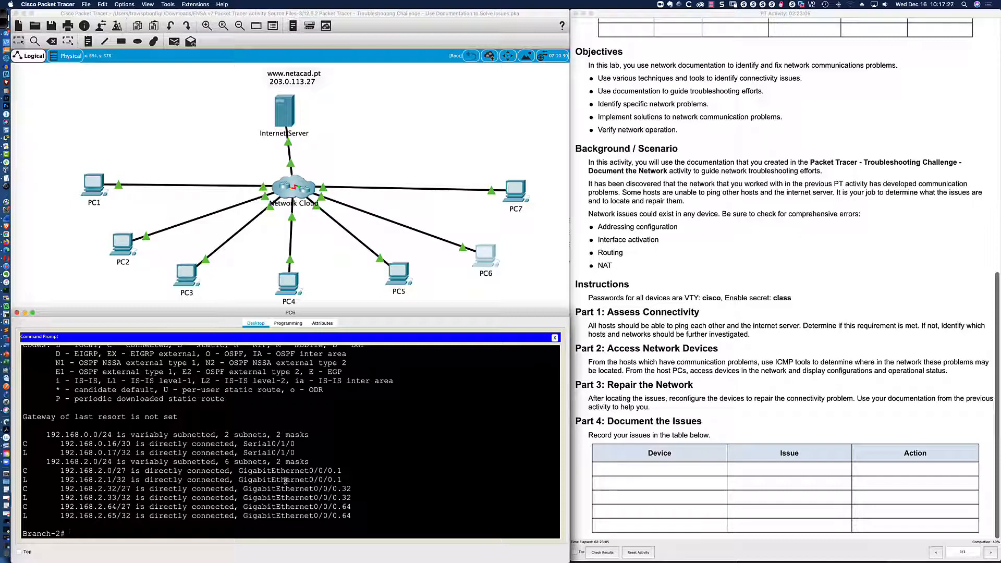
type("h ip ospf neigh")
key("Return")
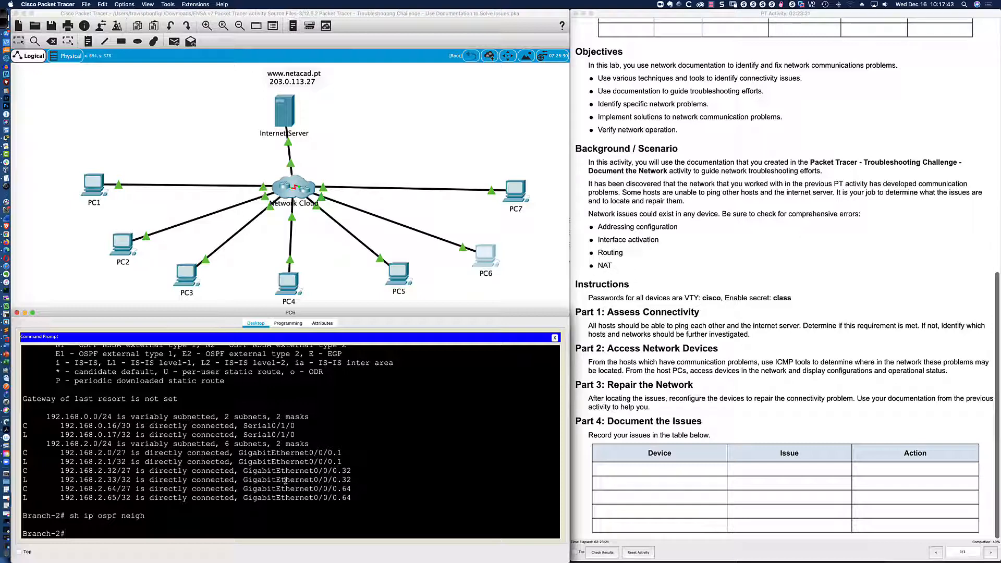
key("super+Tab")
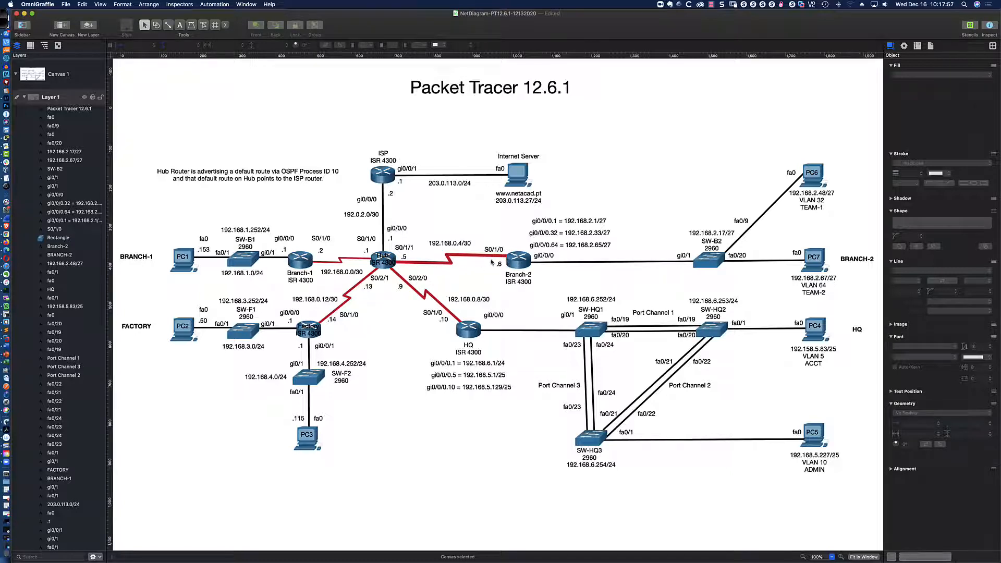
key("super+Tab")
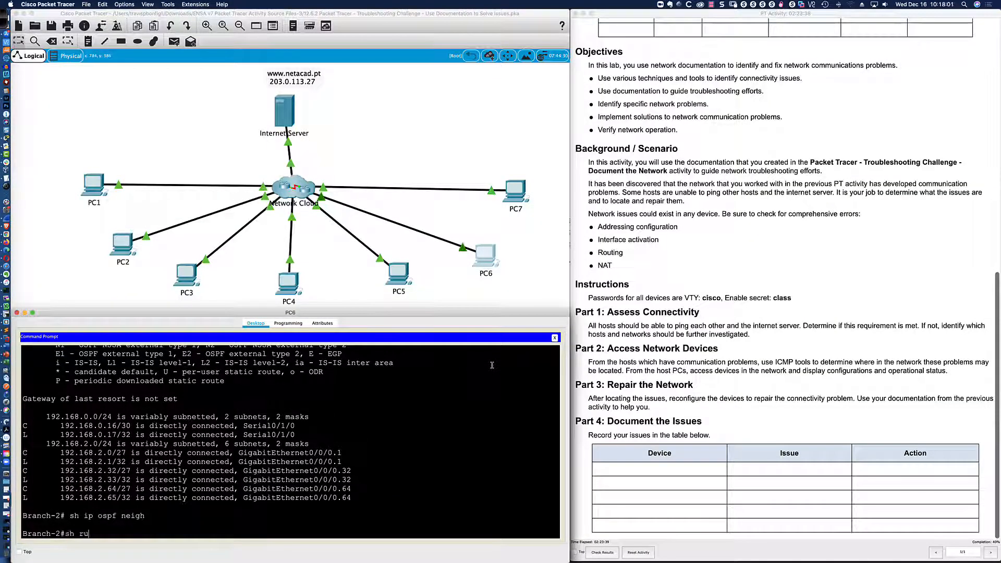
Page through Branch-2's running configuration to router ospf 10, checking Serial0/1/0's 192.168.0.17 address and 255.255.255.252 mask.
type("sh run")
key("Return")
key("Return")
key("Return")
key("Return")
key("Return")
key("Return")
key("Return")
key("Return")
key("Return")
key("Return")
key("Return")
key("Return")
key("Return")
key("Return")
key("Return")
key("Return")
key("Return")
key("Return")
key("Return")
key("Return")
key("Return")
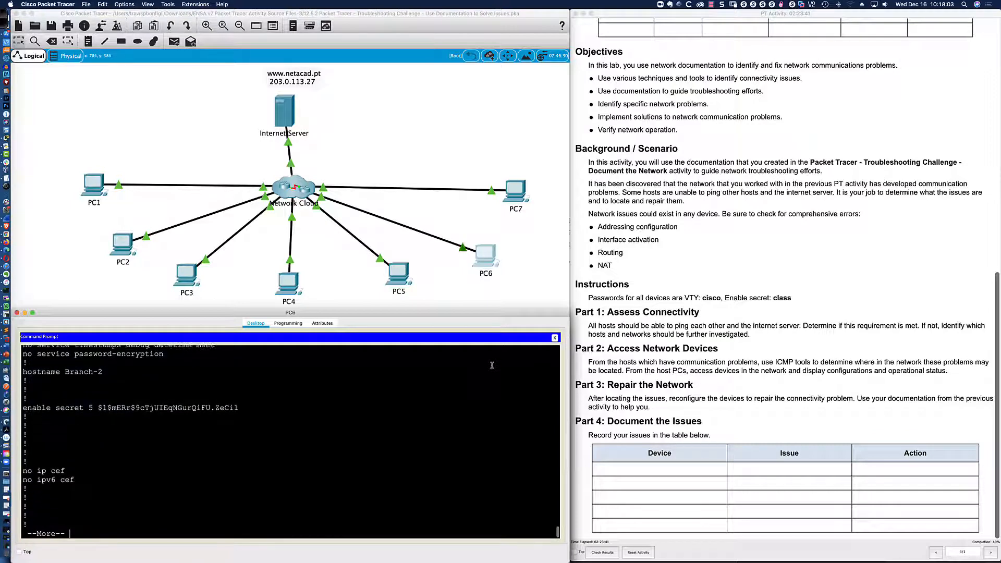
key("Return")
key("Return")
key("Return")
key("Return")
key("Return")
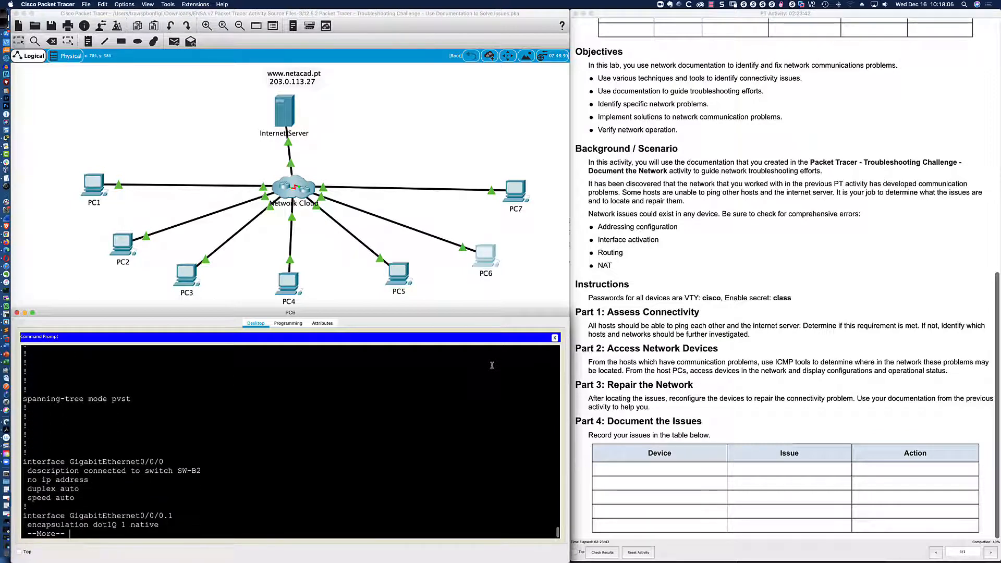
key("Return")
key("Return")
key("Return")
key("Return")
key("Return")
key("Return")
key("Return")
key("Return")
key("Return")
key("Return")
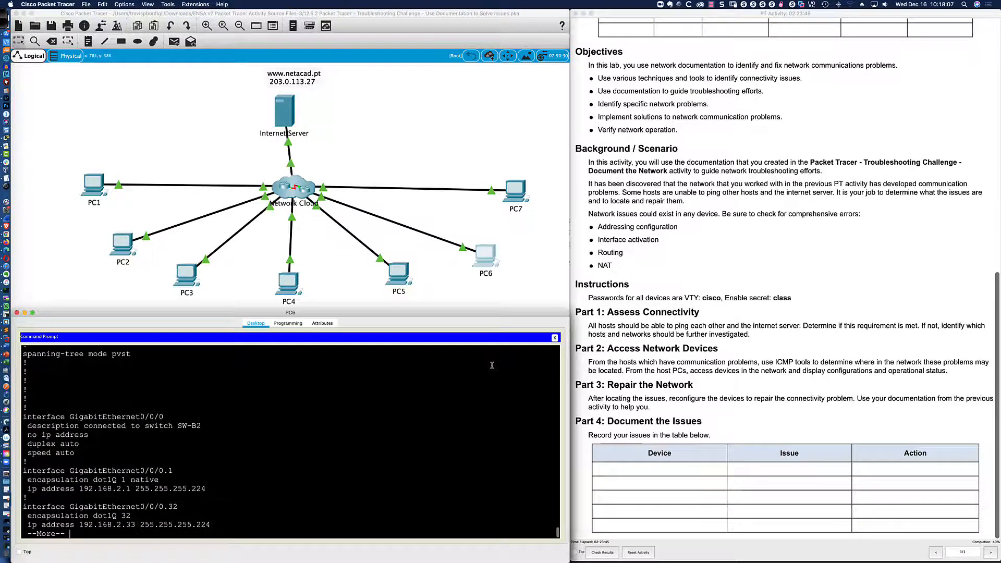
key("Return")
key("Return")
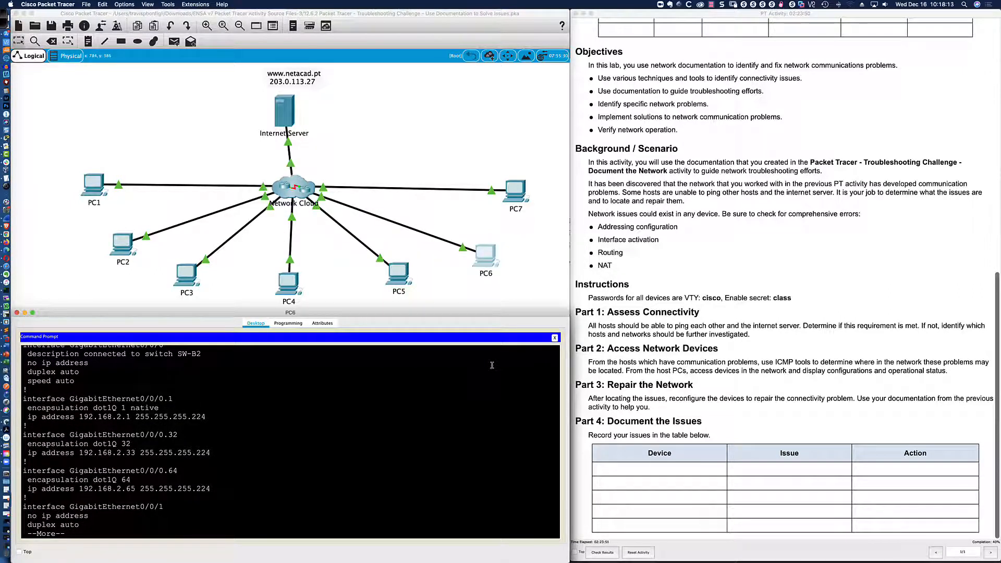
key("Return")
key("Return")
key("Return")
key("Return")
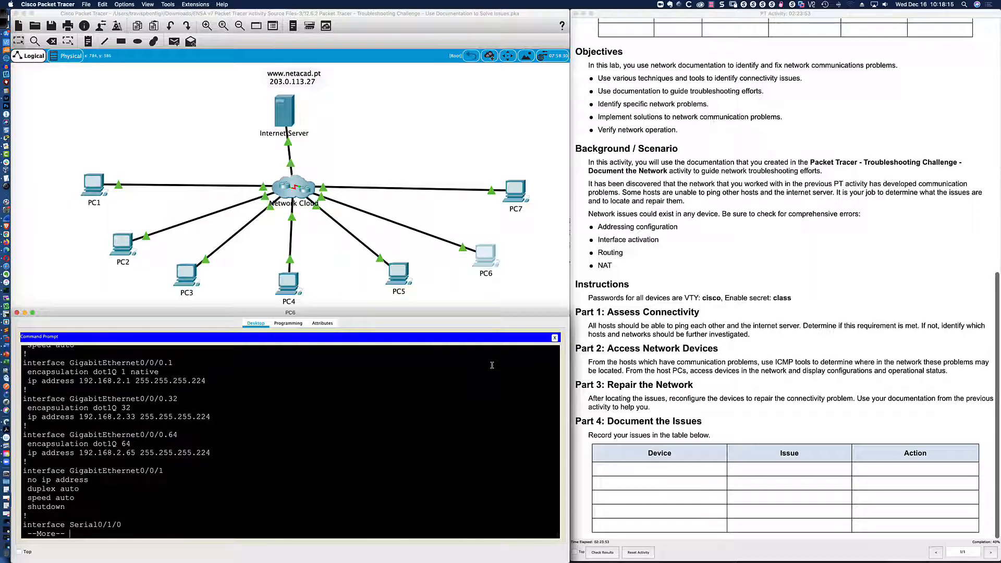
key("Return")
key("Return")
key("Return")
key("Return")
key("Return")
key("Return")
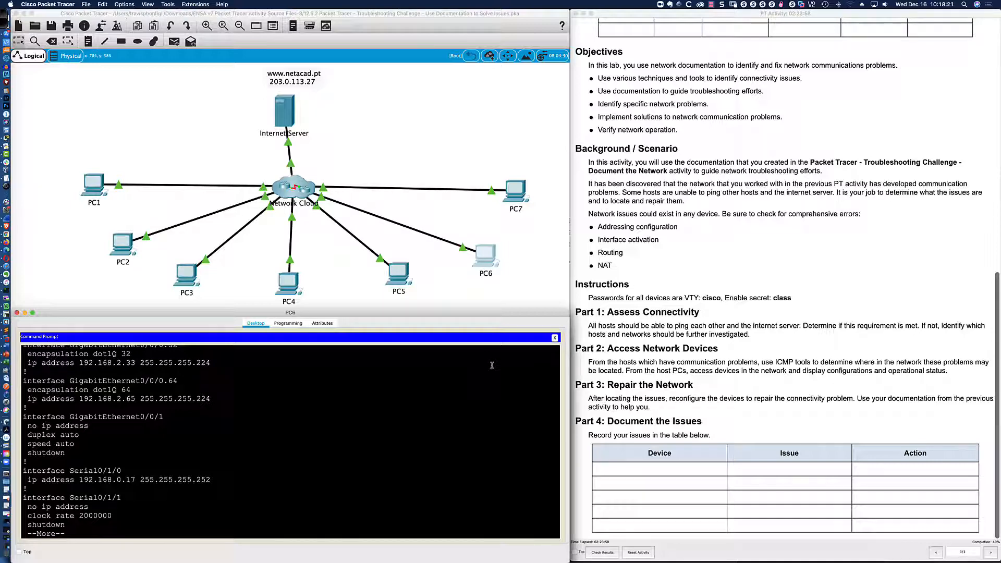
key("super+Tab")
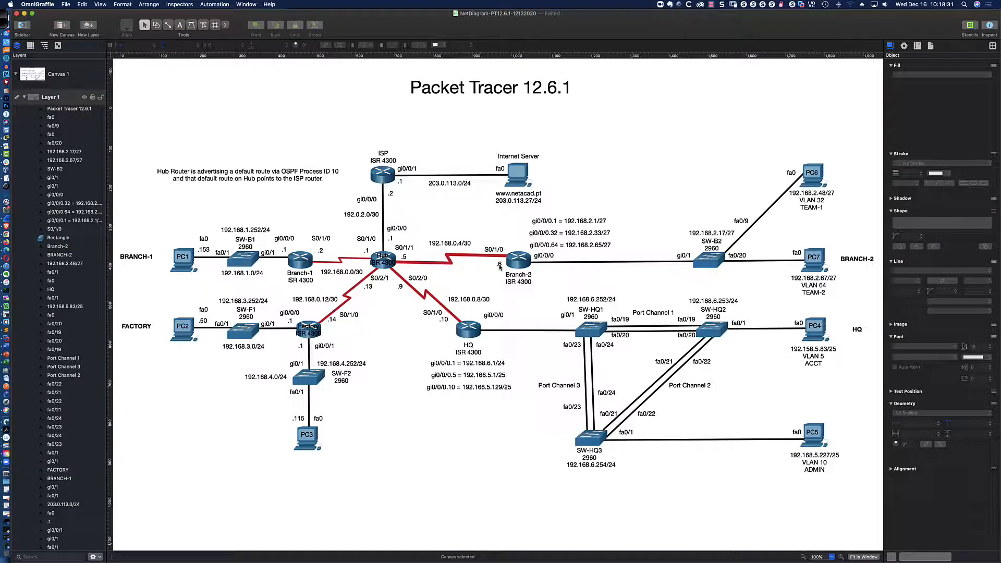
key("super+Tab")
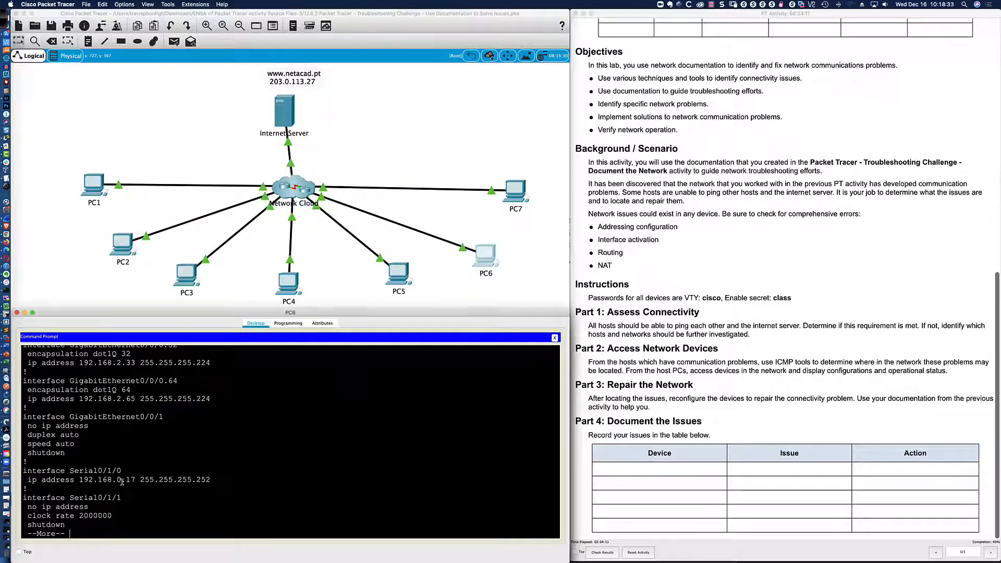
left_click_drag(211, 480, 195, 480)
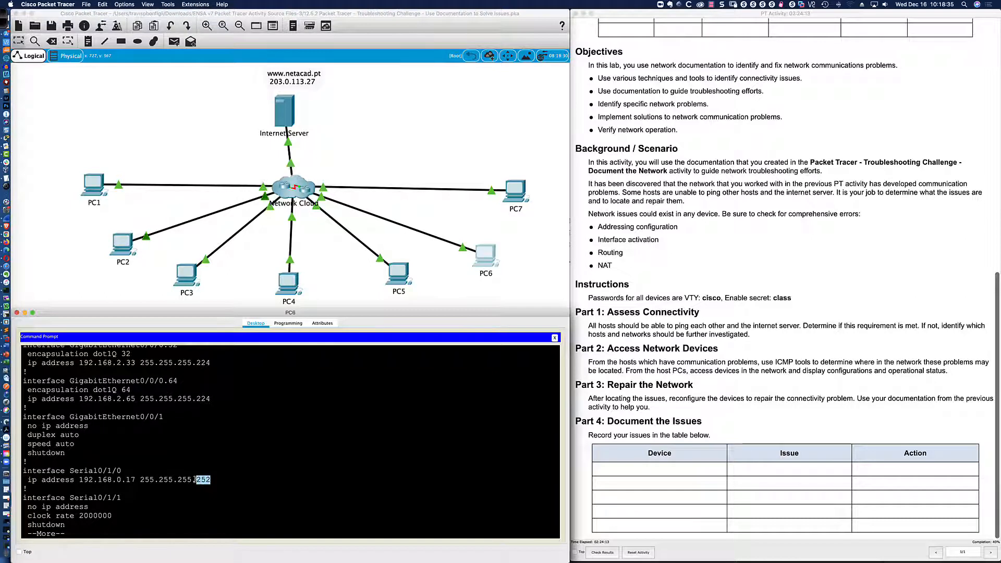
left_click(224, 481)
key("Return")
key("Return")
key("Return")
key("Return")
key("Return")
key("Return")
key("Return")
key("Return")
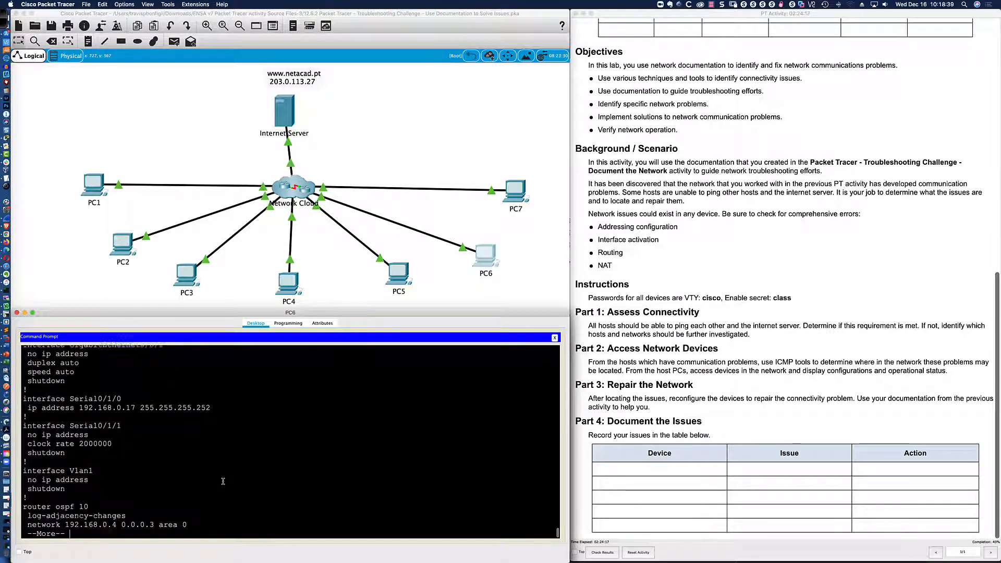
key("Return")
key("Return")
key("Return")
key("Return")
key("Return")
key("Return")
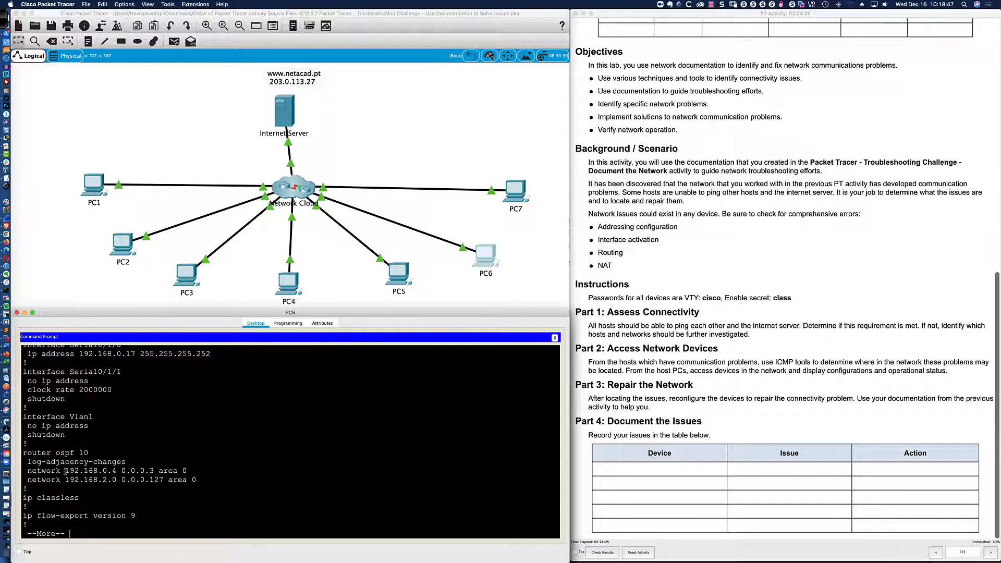
left_click_drag(27, 471, 188, 471)
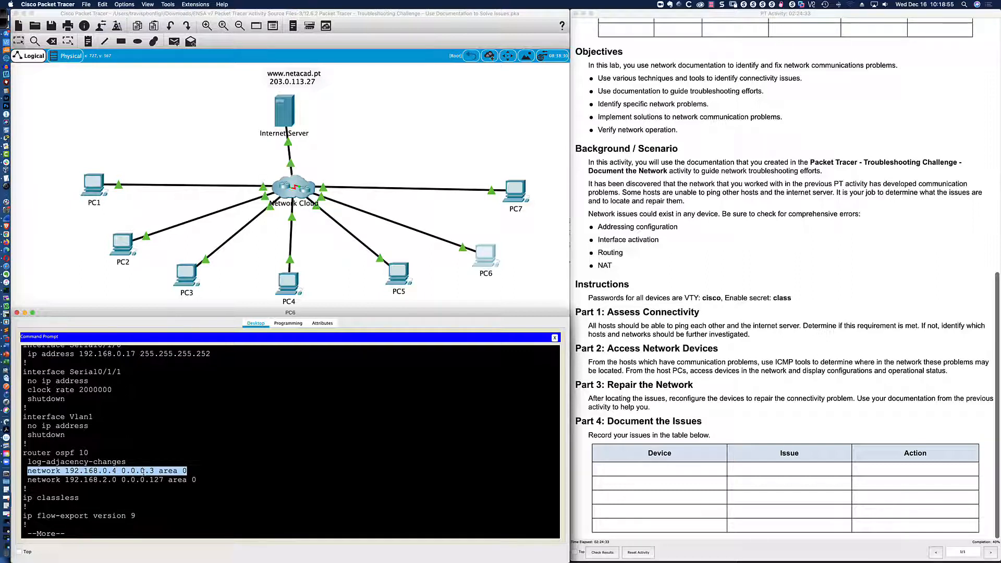
key("super+Tab")
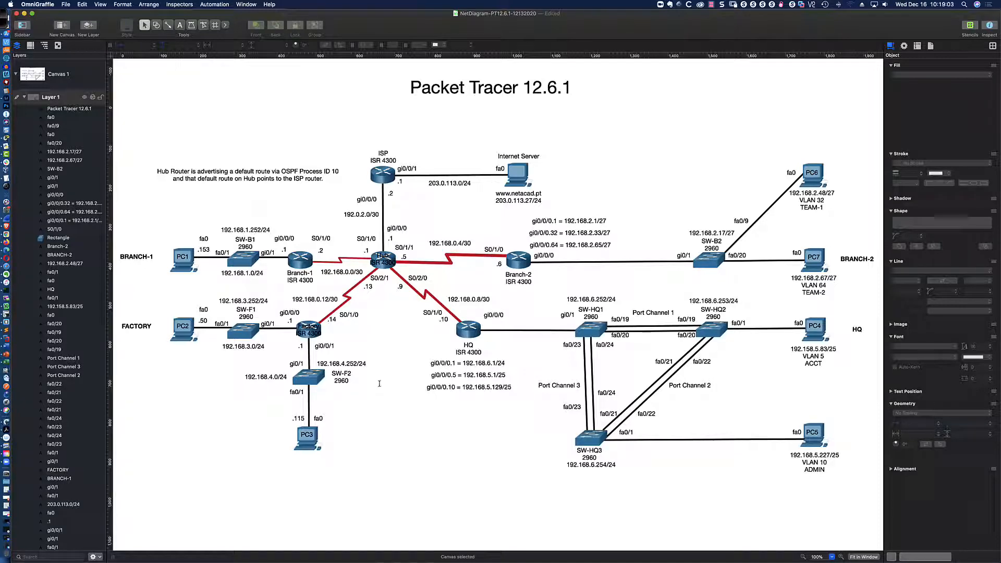
key("super+Tab")
scroll(211, 453, "up", 3)
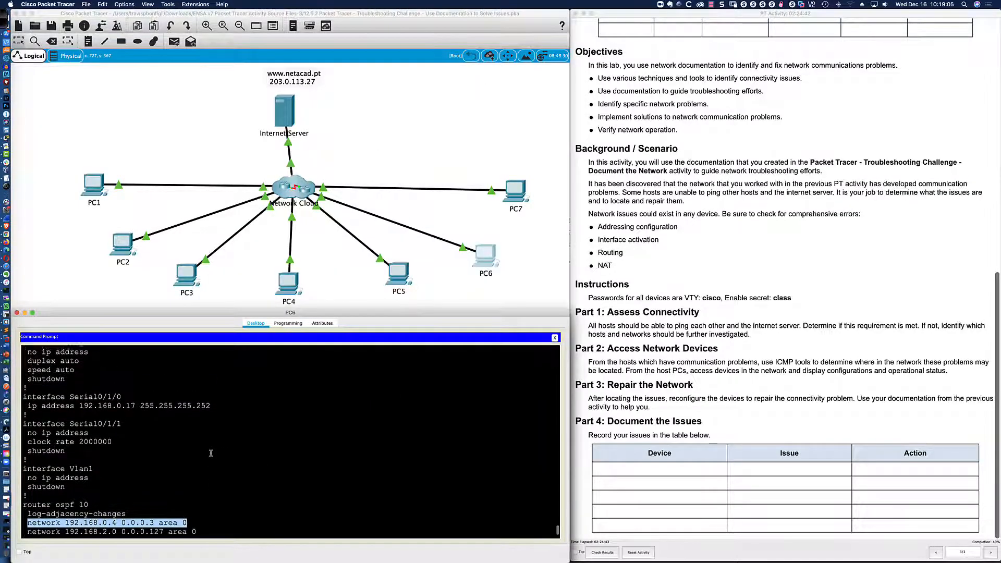
left_click_drag(129, 409, 135, 409)
double_click(132, 409)
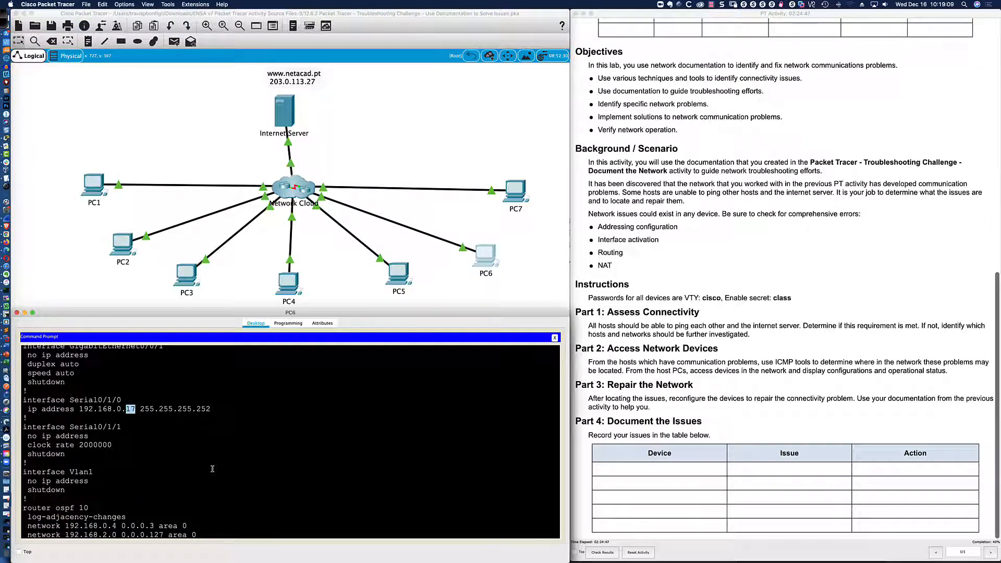
scroll(212, 469, "down", 1)
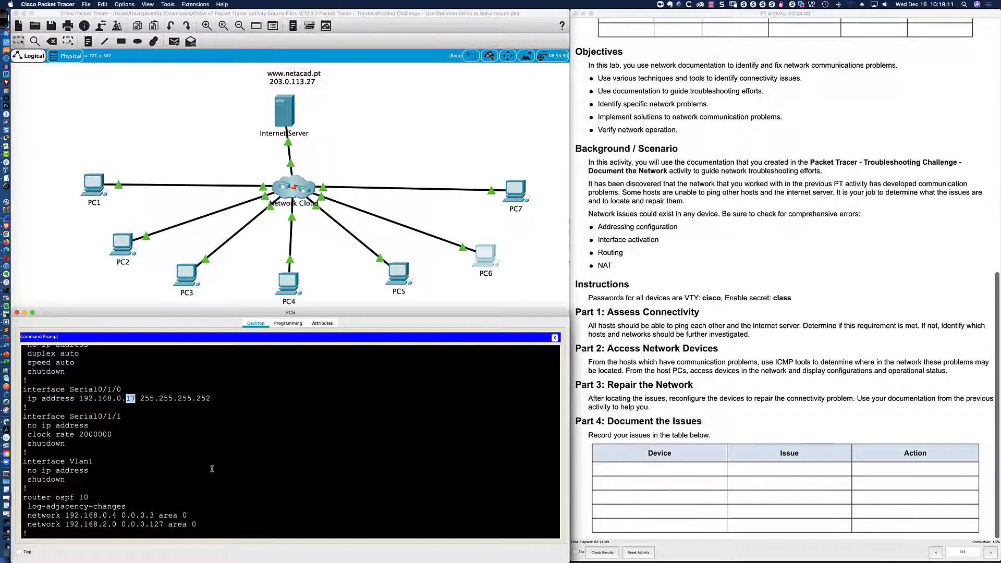
scroll(213, 468, "down", 1)
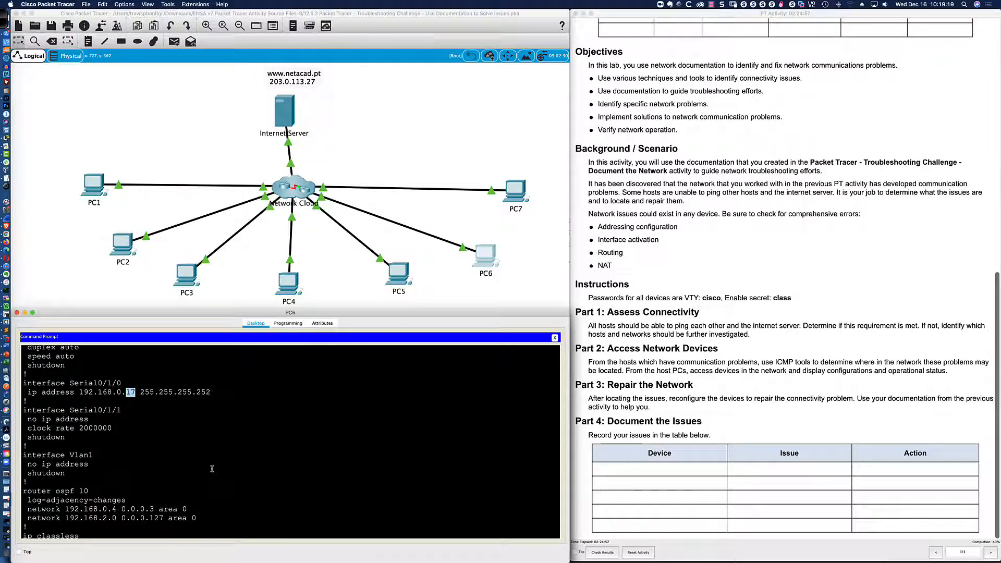
key("super+Tab")
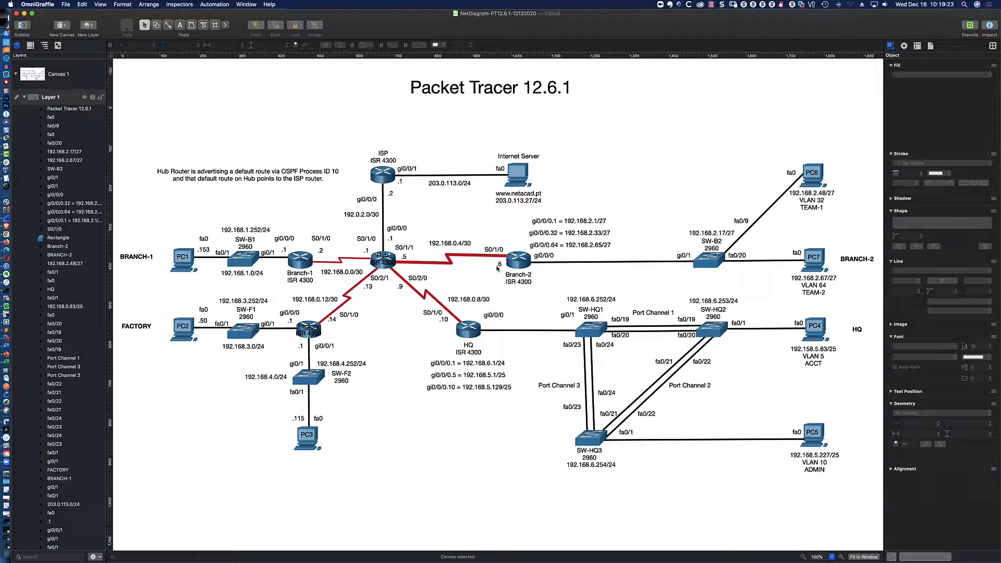
key("super+Tab")
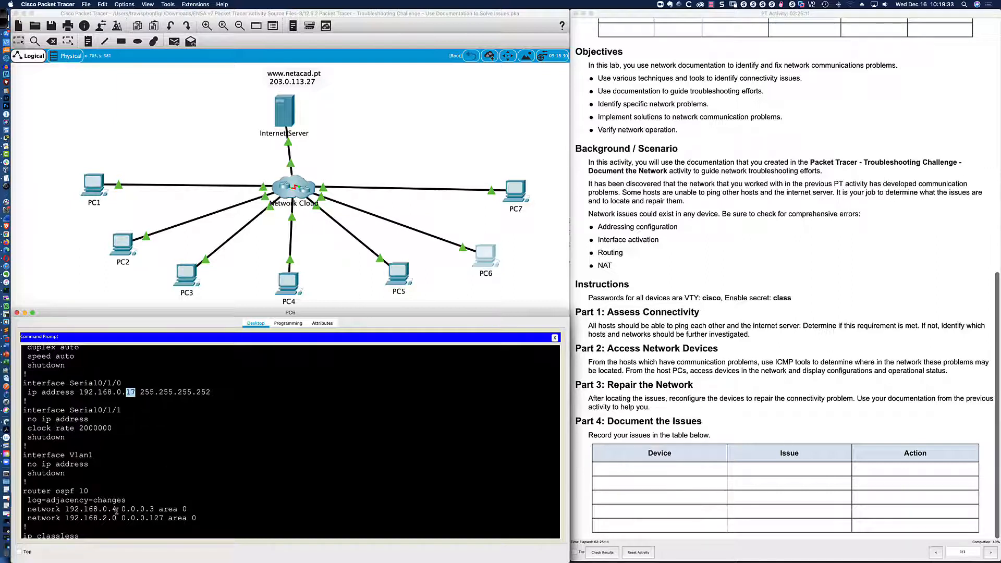
left_click(202, 513)
scroll(220, 513, "down", 3)
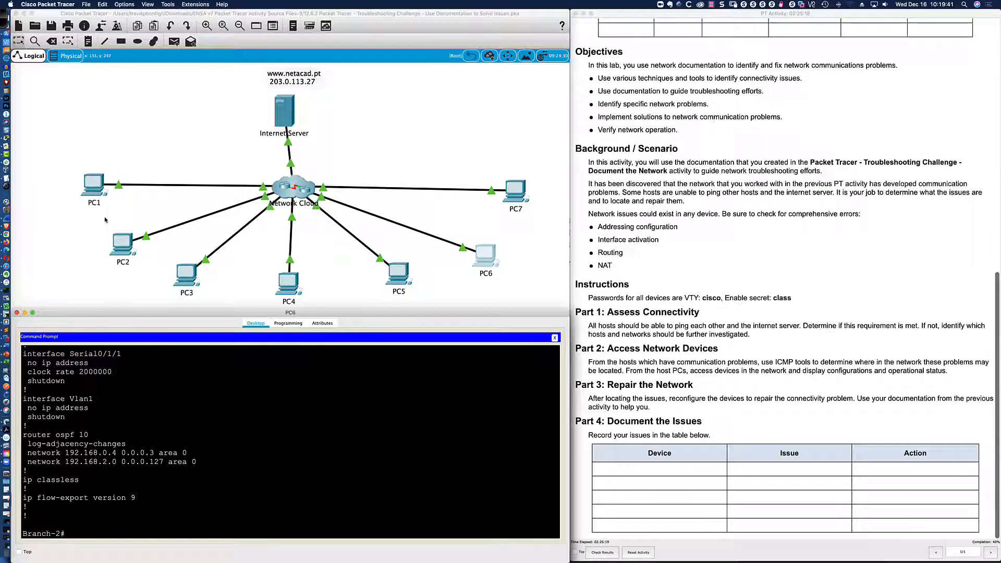
From PC1's command prompt, telnet to the Hub router at 192.168.0.1 and log in with the VTY password.
left_click(97, 193)
left_click(347, 465)
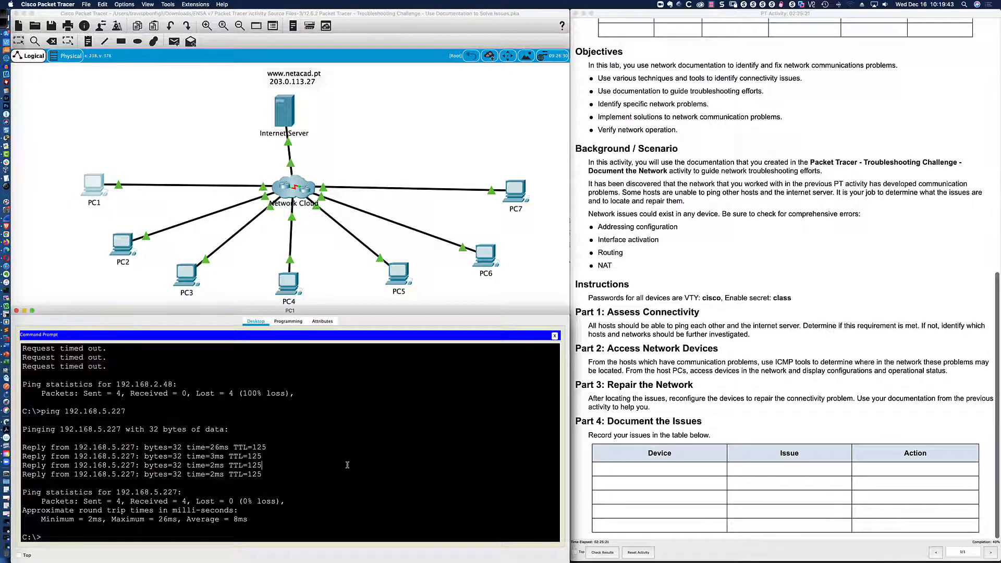
key("super+Tab")
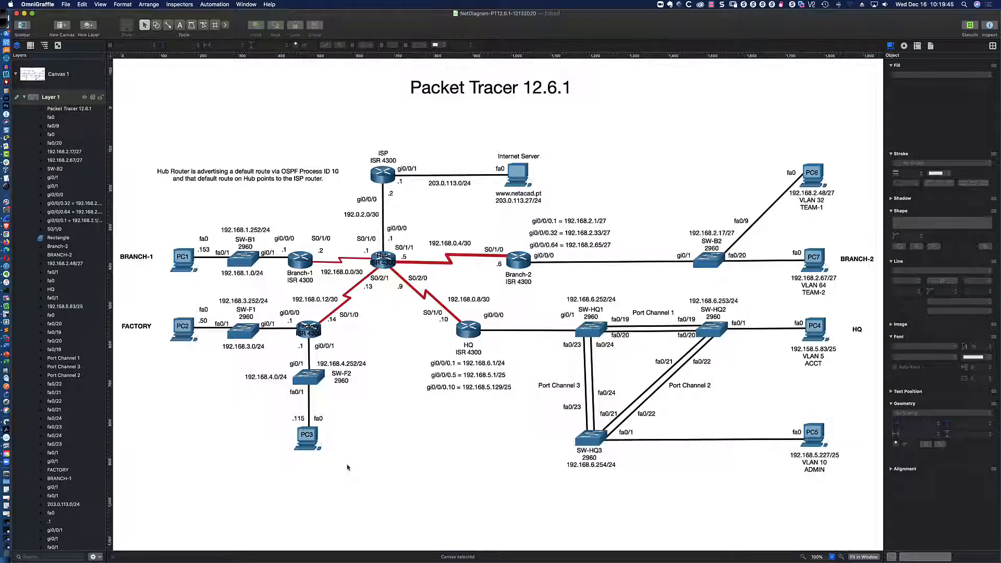
key("super+Tab")
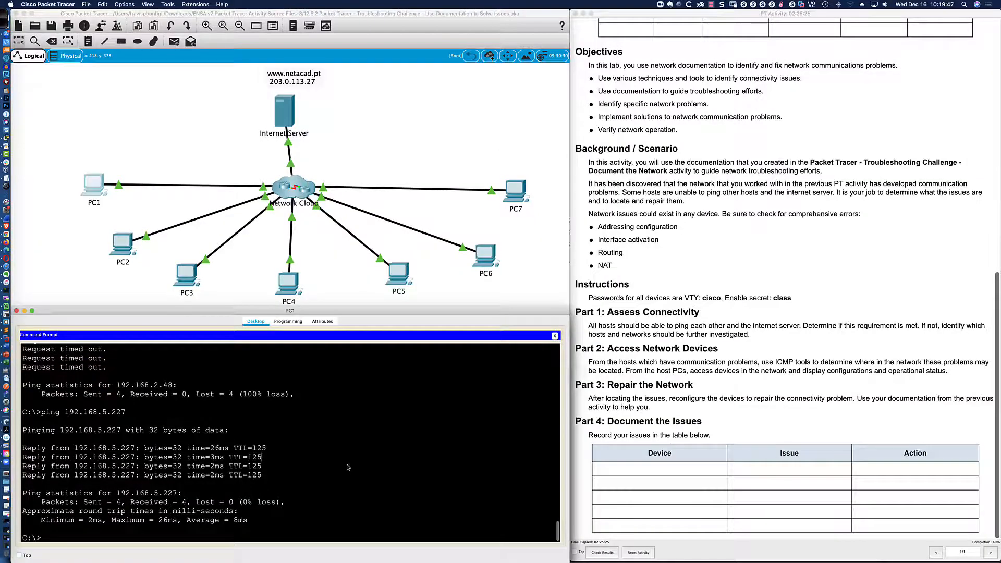
key("Return")
type("telnet")
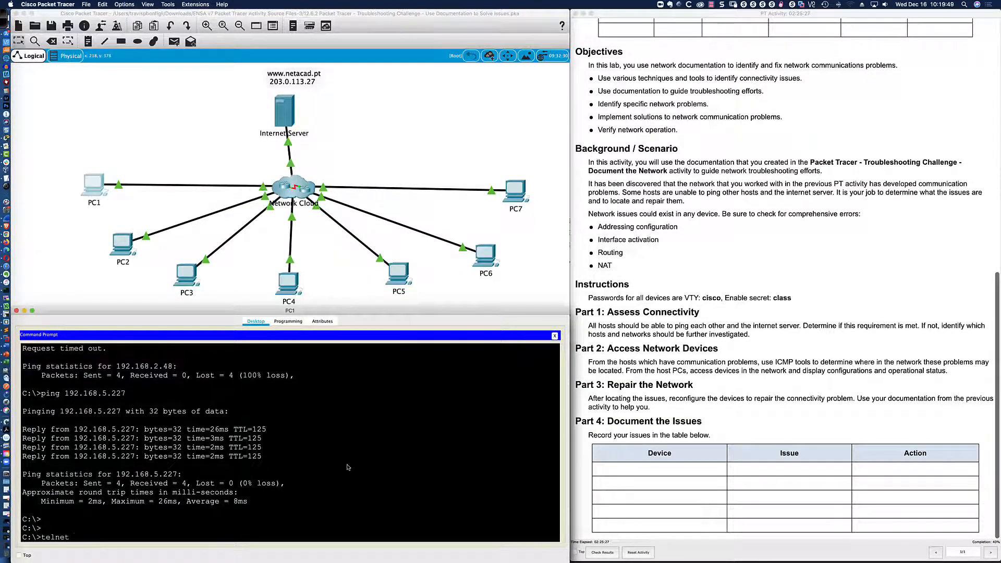
type(" 192.168.0.1")
key("Return")
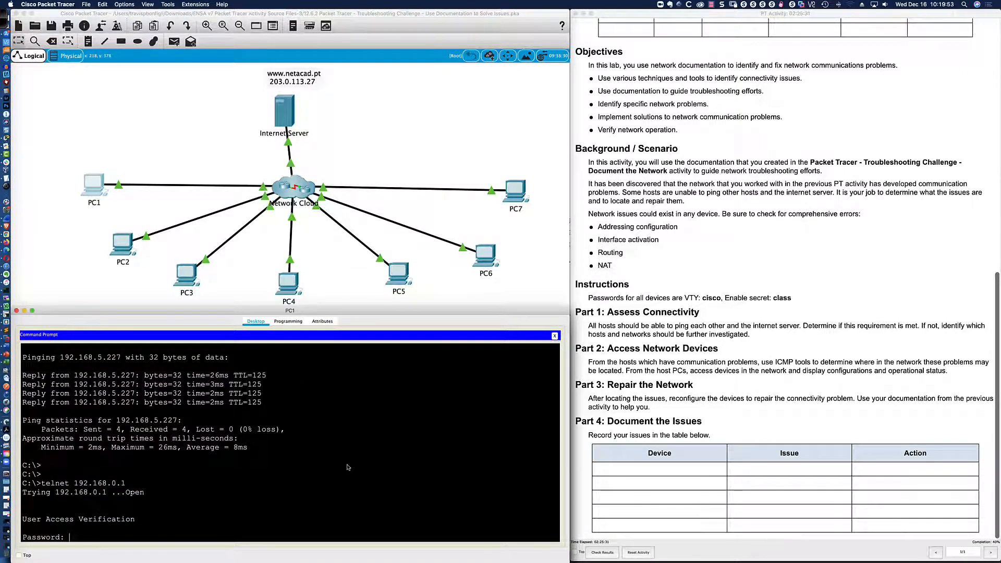
key("Return")
key("Return")
key("Return")
key("Return")
Enter privileged mode on the Hub with en and the enable secret.
type("en")
key("Return")
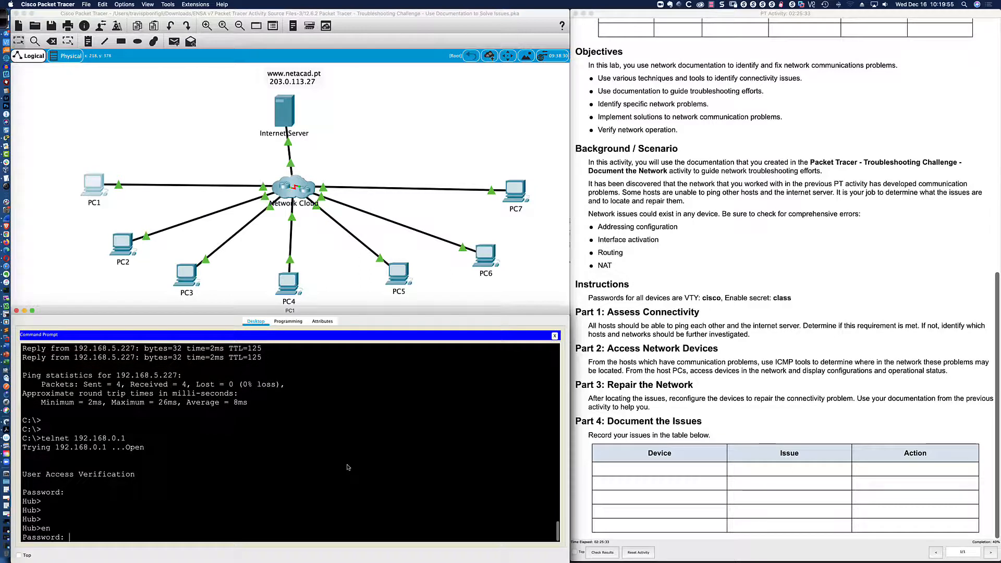
type("class")
key("Return")
key("Return")
key("Return")
key("Return")
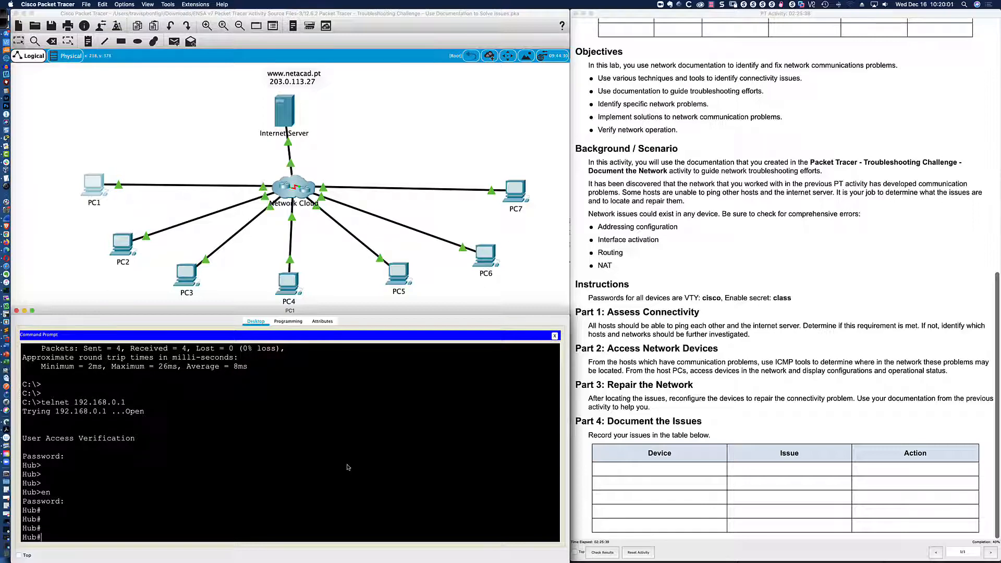
key("super+Tab")
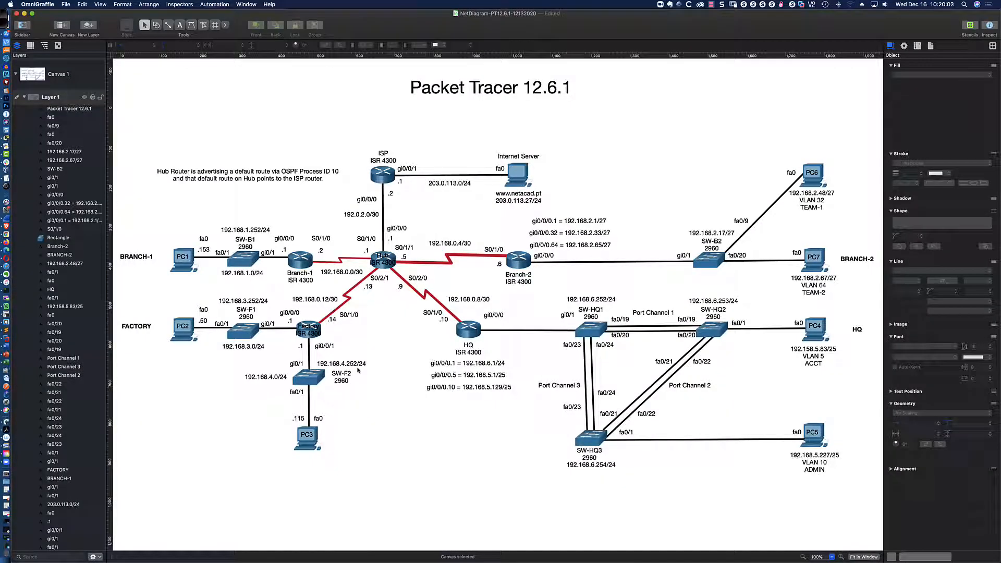
key("super+Tab")
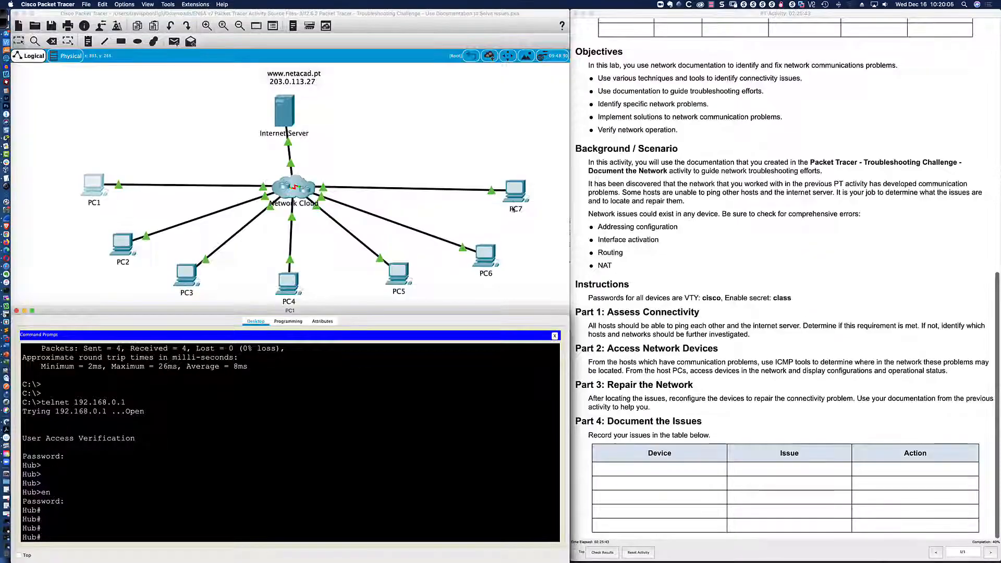
From PC6's Branch-2 session, telnet to 192.168.0.5 and see it time out as not responding.
left_click(486, 254)
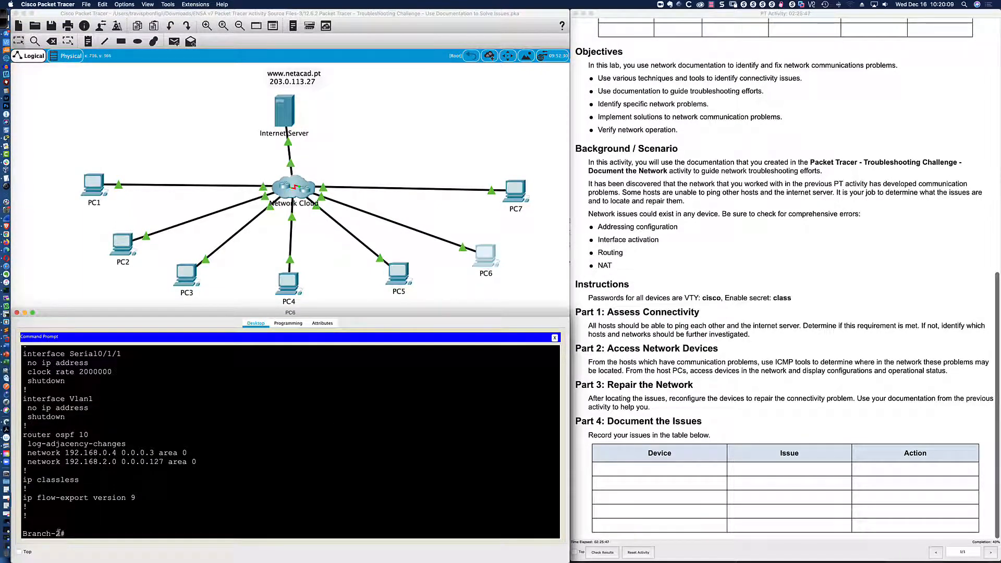
scroll(122, 429, "up", 1)
scroll(122, 429, "up", 5)
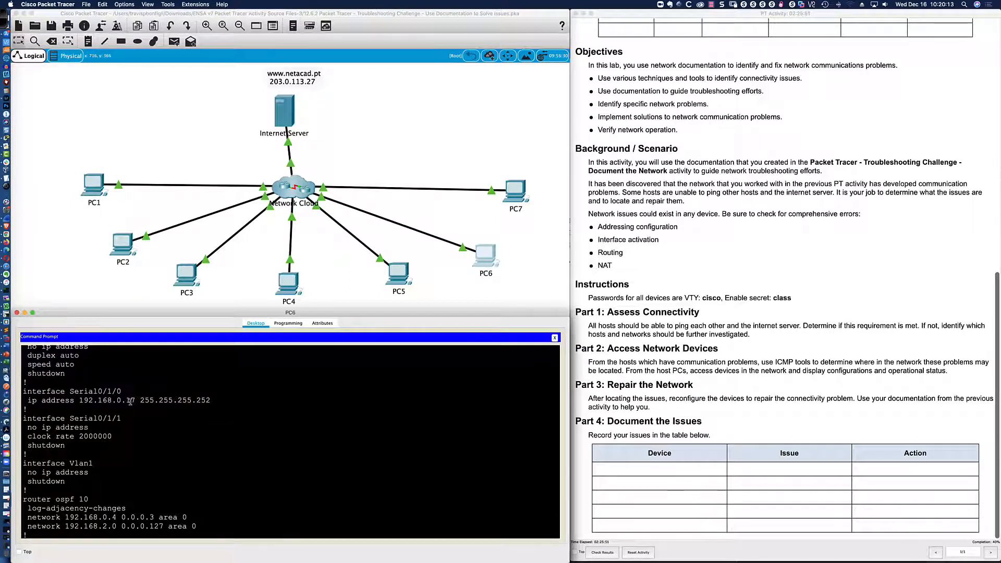
scroll(134, 422, "down", 5)
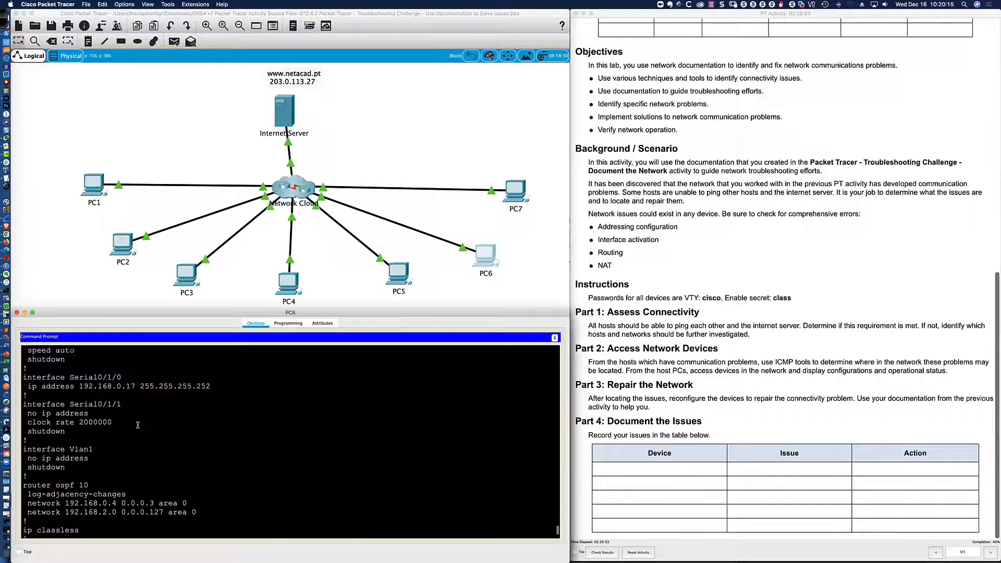
type("te")
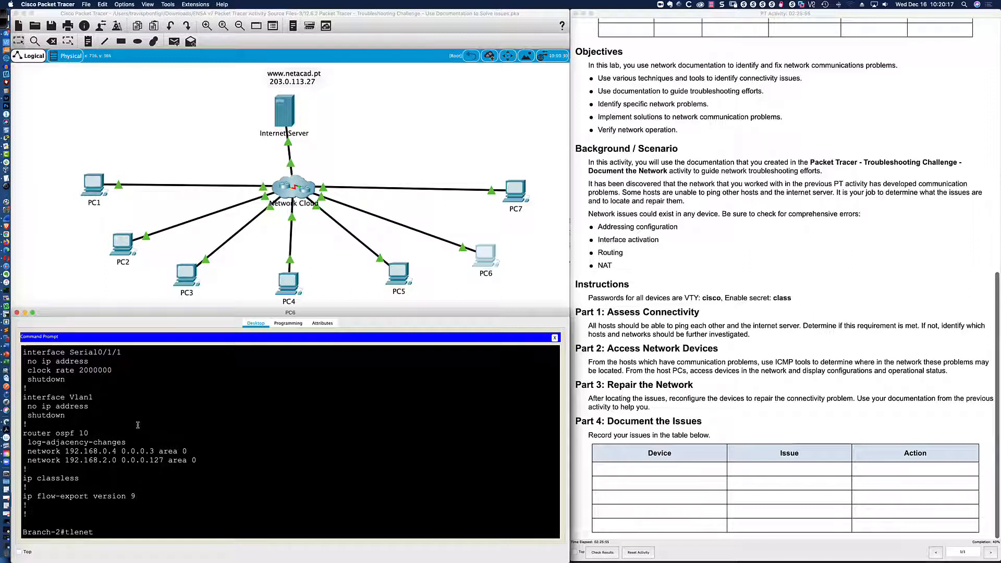
type("lnet 192.168.0.5")
key("Return")
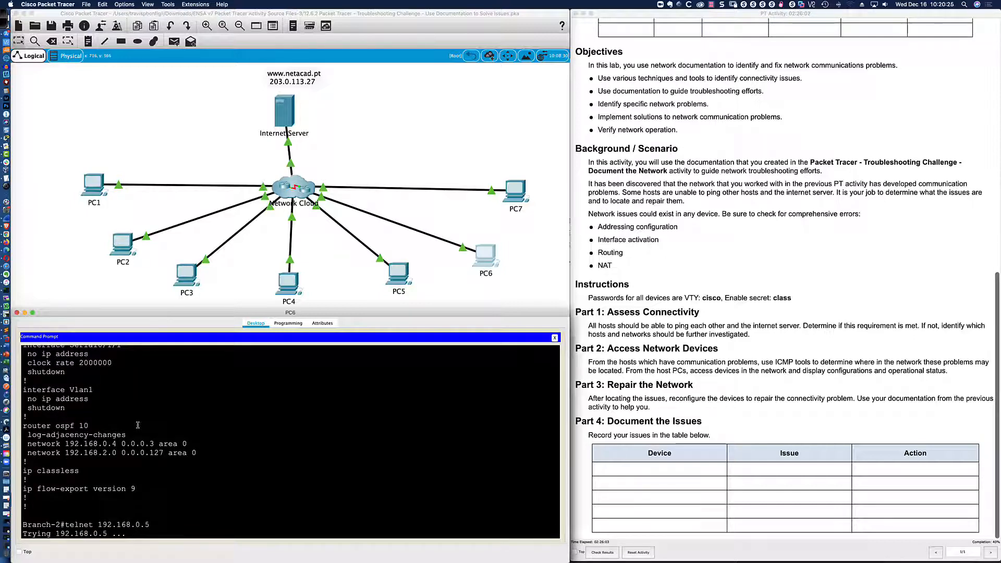
key("super+Tab")
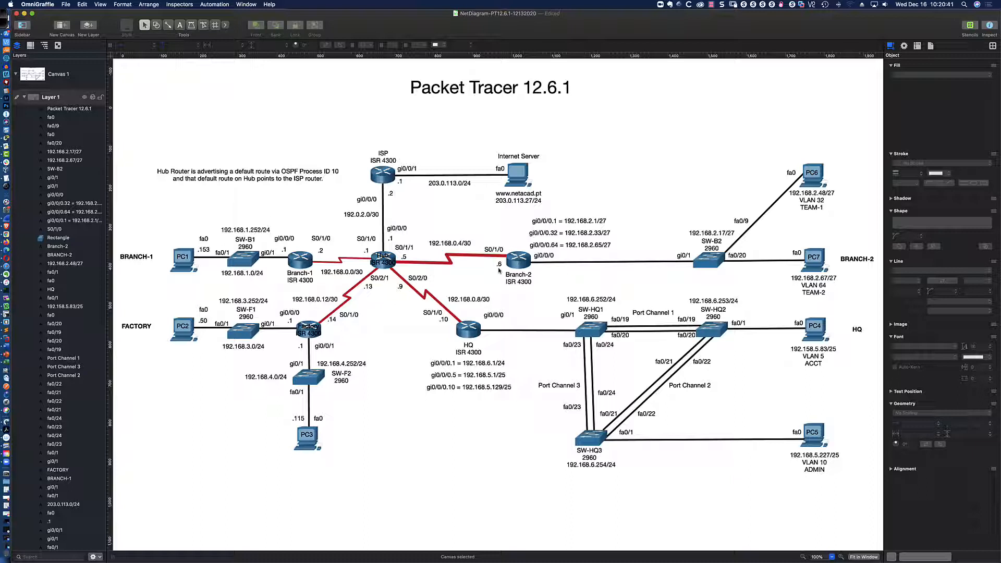
scroll(499, 270, "right", 3)
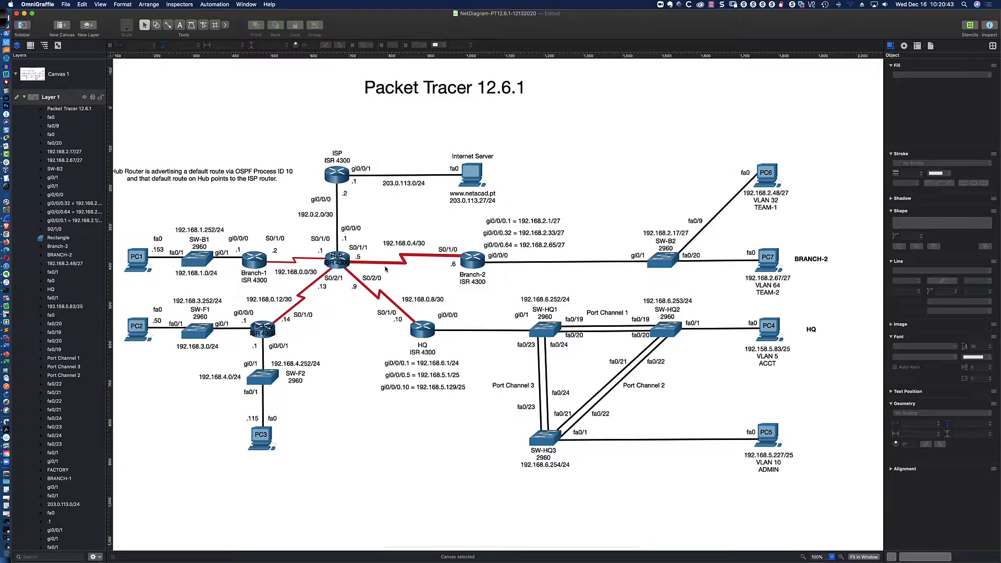
scroll(386, 268, "left", 3)
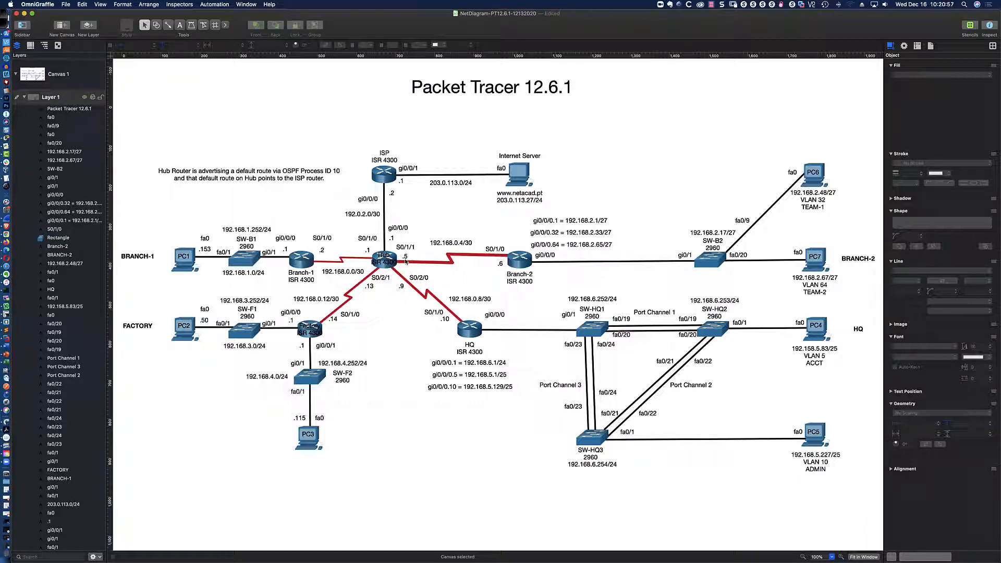
key("super+Tab")
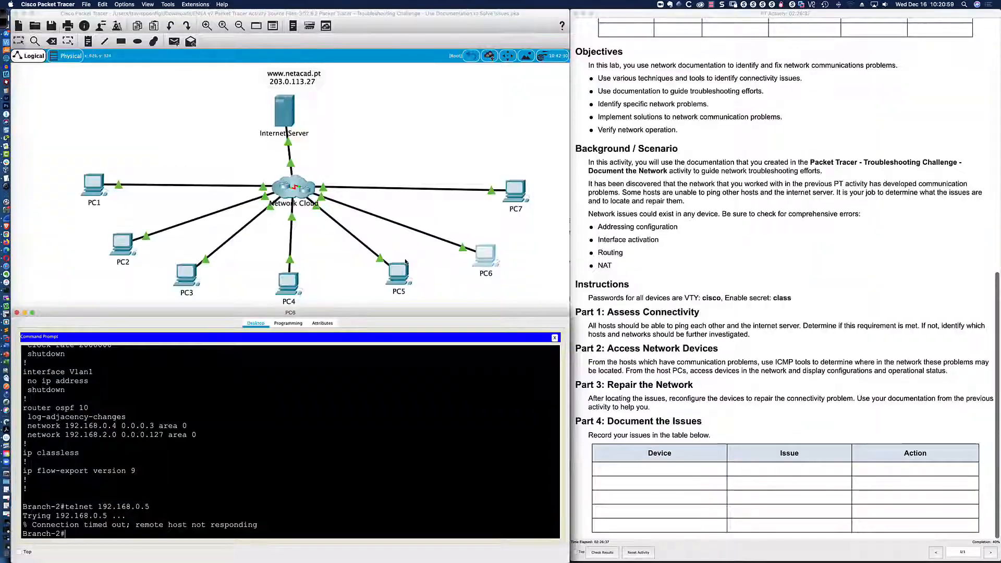
Review the Hub's running config on PC1, noting Serial0/1/1 to Branch 2 at 192.168.0.5, then return to PC6.
left_click(95, 188)
type("sh ")
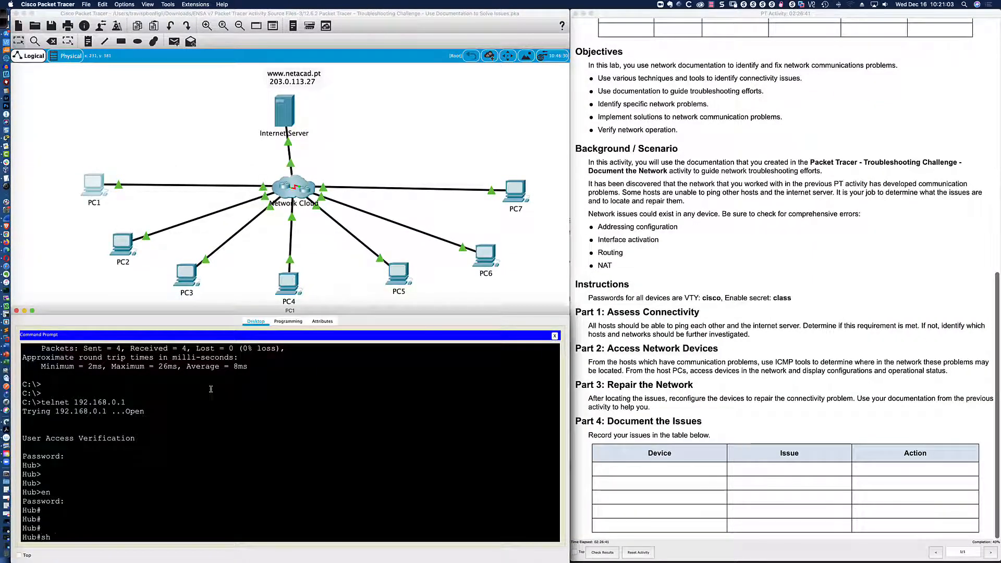
type("run")
key("Return")
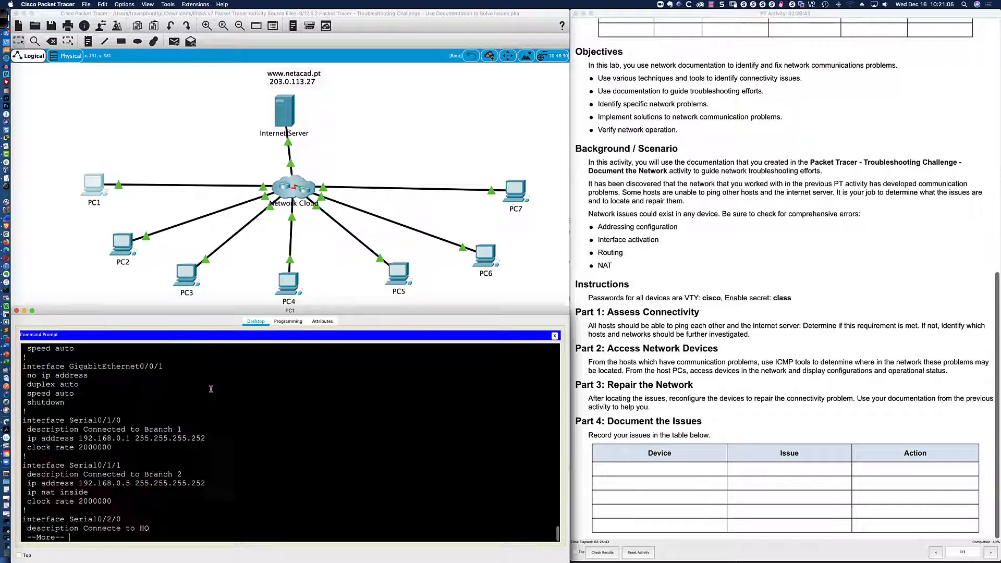
key("space")
scroll(173, 400, "up", 5)
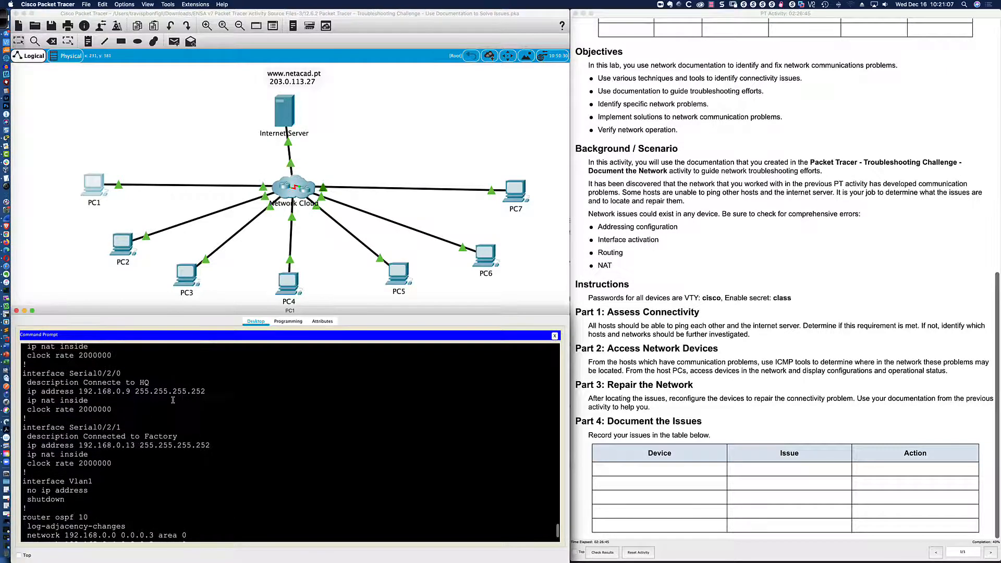
scroll(173, 400, "up", 2)
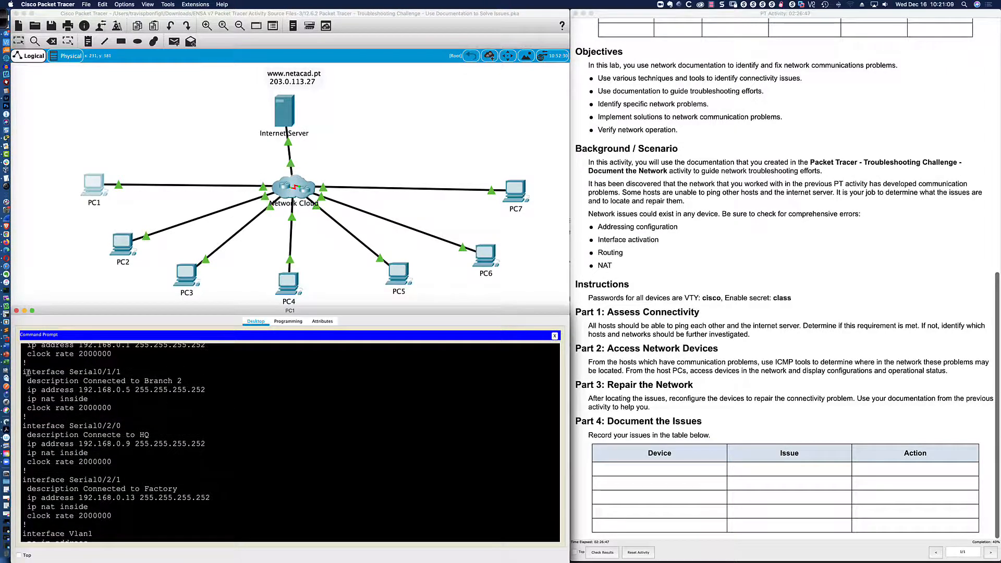
left_click_drag(23, 372, 141, 407)
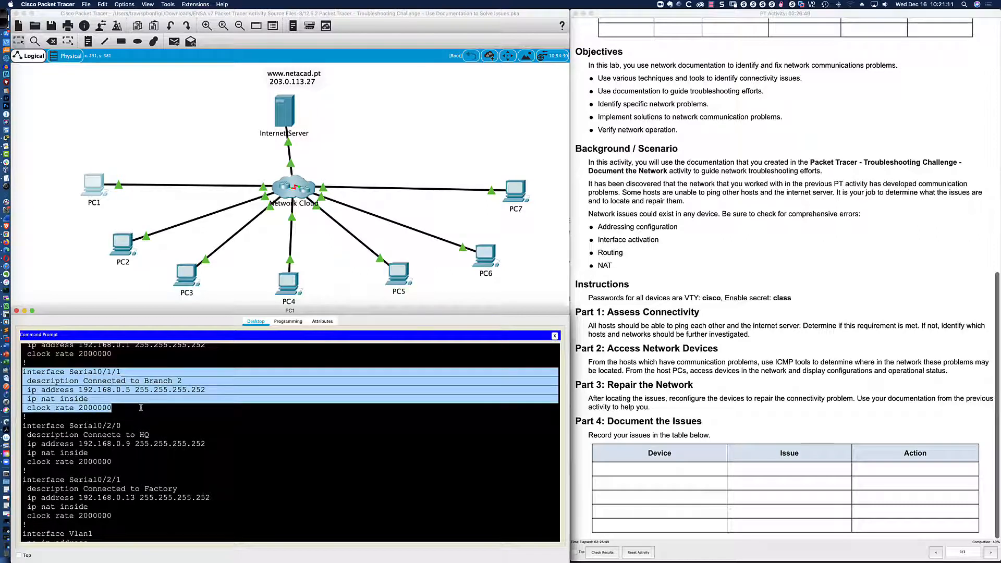
left_click(129, 396)
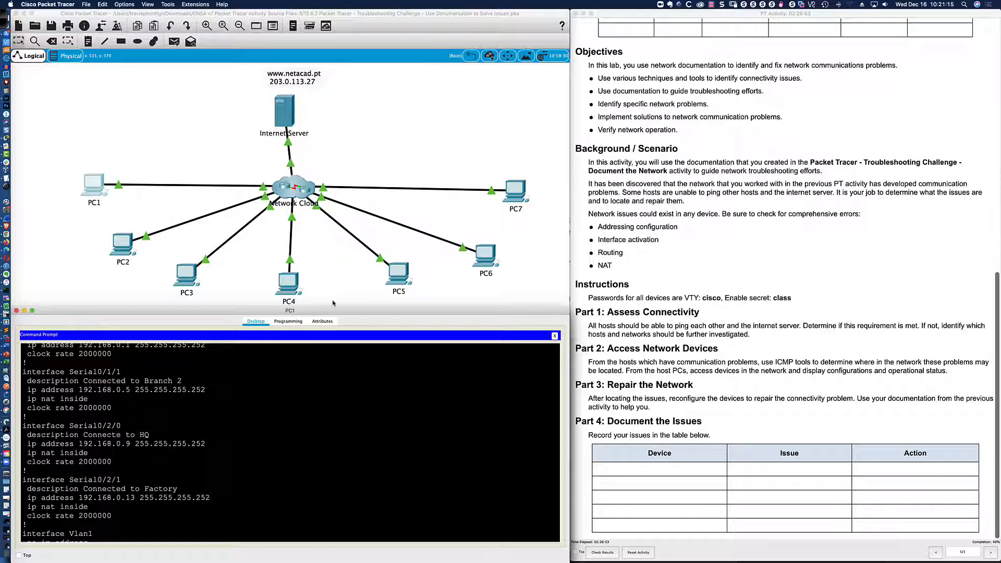
left_click(477, 260)
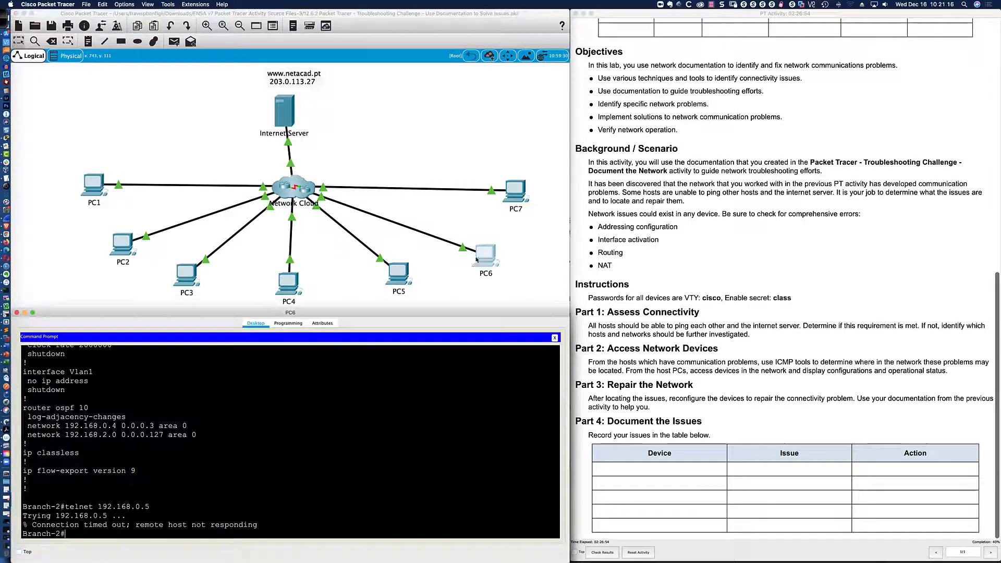
On Branch-2, enter global configuration mode and select interface Serial0/1/0.
left_click(352, 427)
key("Return")
key("Return")
key("Return")
type("conf t")
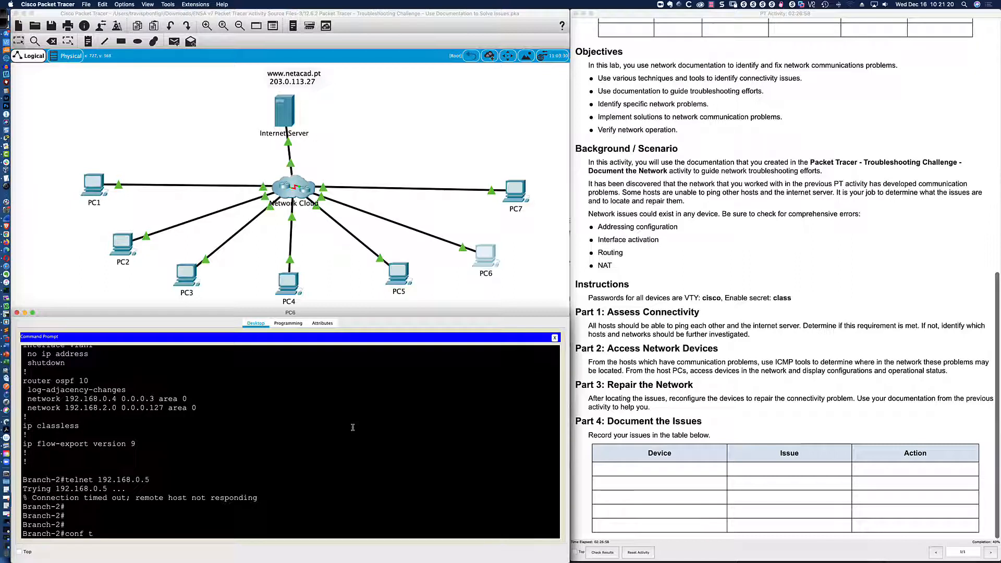
key("Return")
type("int s0/10")
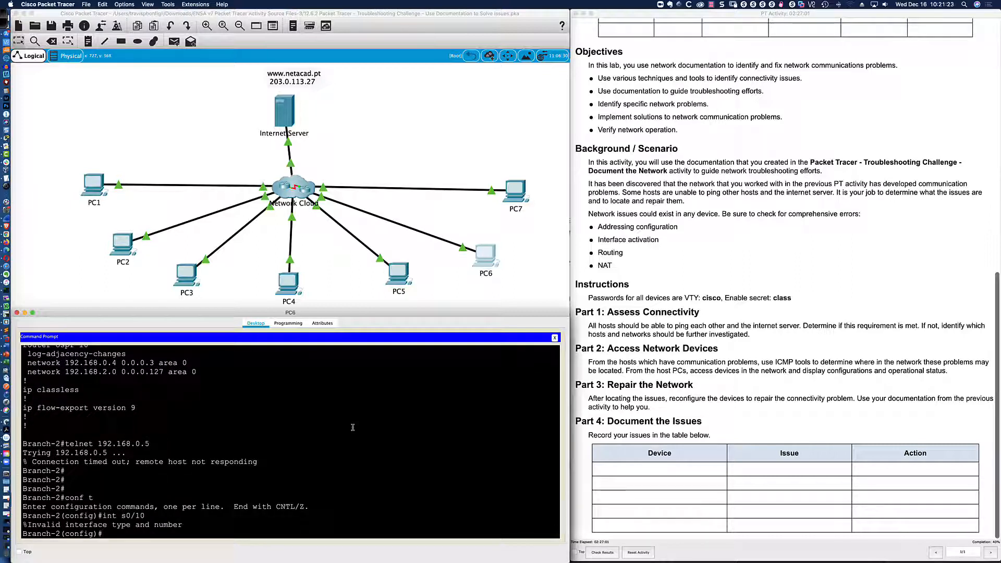
type("int s0/1/0")
key("Return")
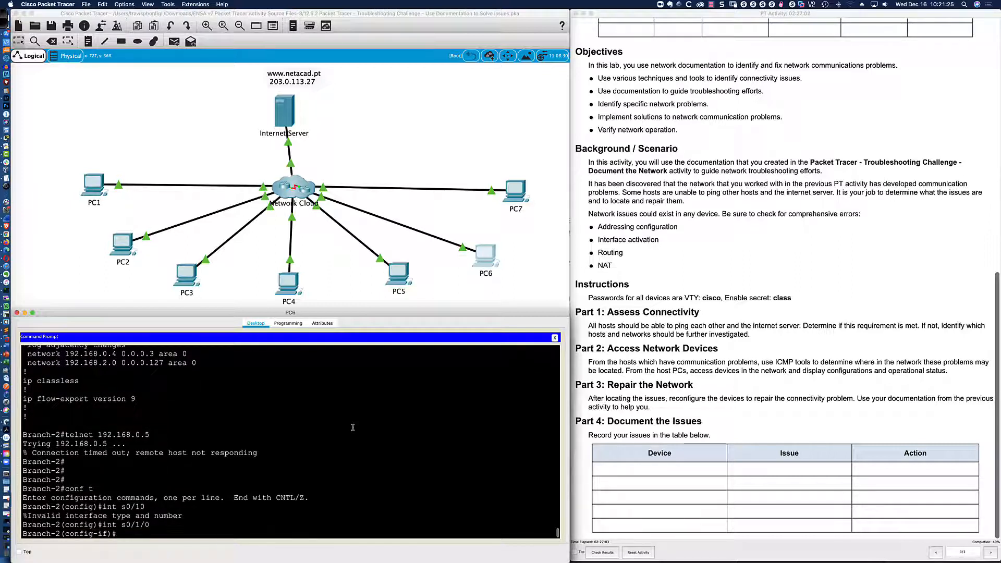
Assign 192.168.0.6 255.255.255.252 to Serial0/1/0 and leave configuration mode with end.
type("ip add 192.168.0.")
key("super+Tab")
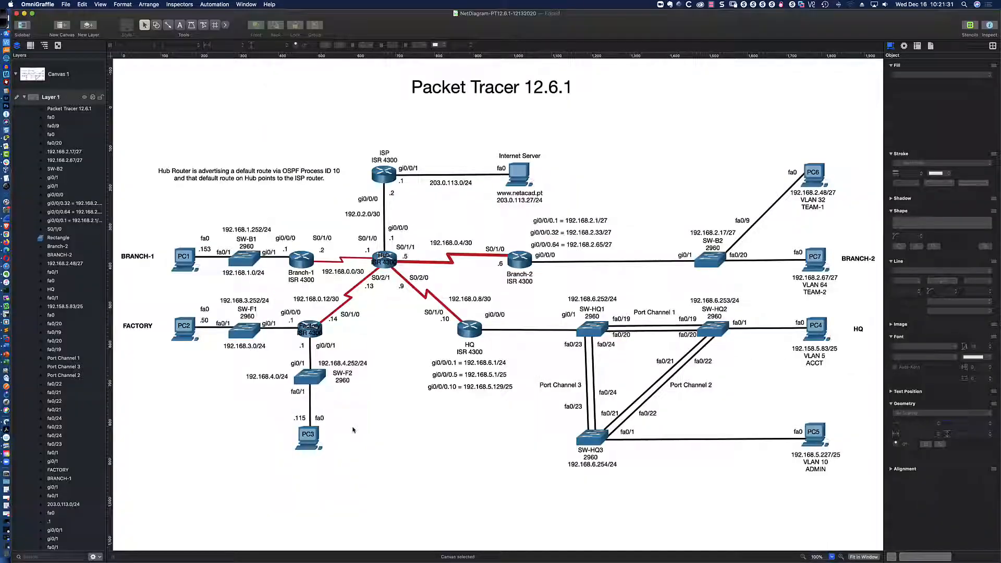
key("super+Tab")
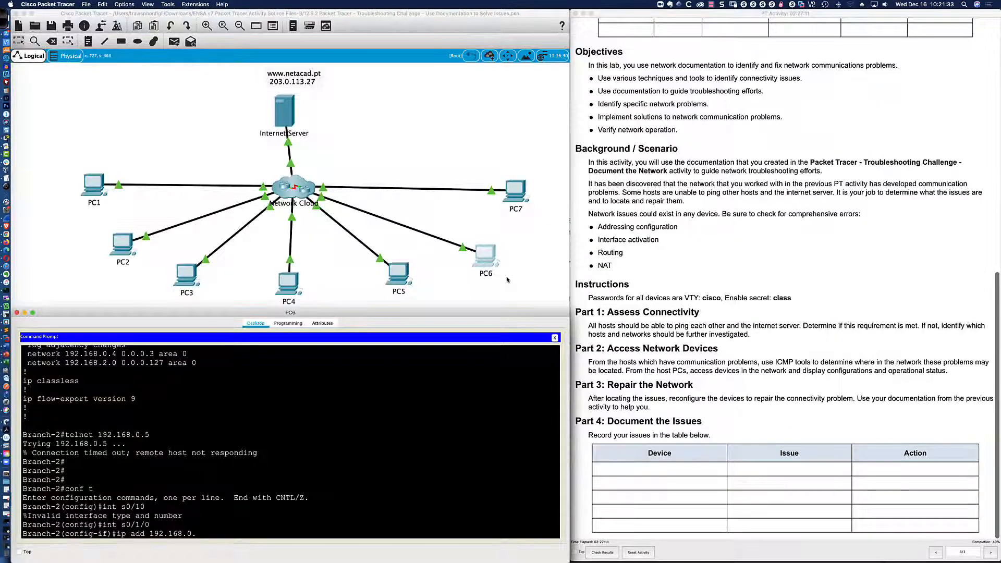
type("6")
type(" 255.255.2")
type("55.255.252")
key("Return")
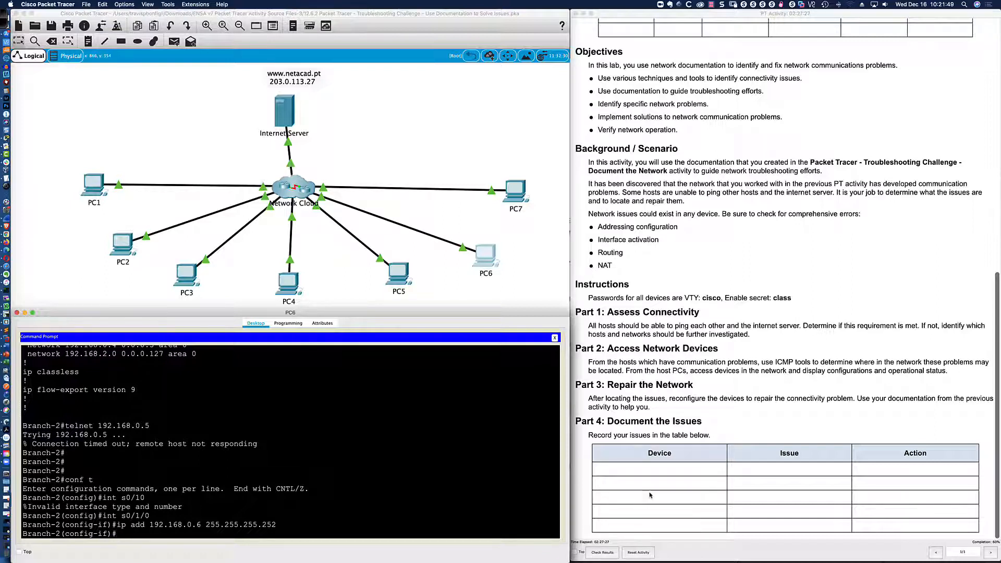
left_click_drag(154, 525, 288, 524)
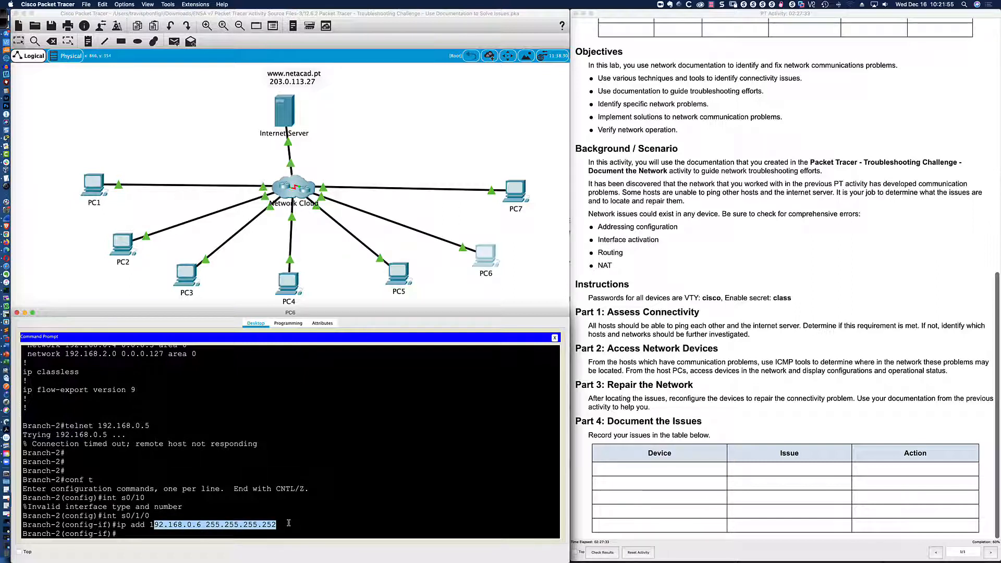
left_click(288, 523)
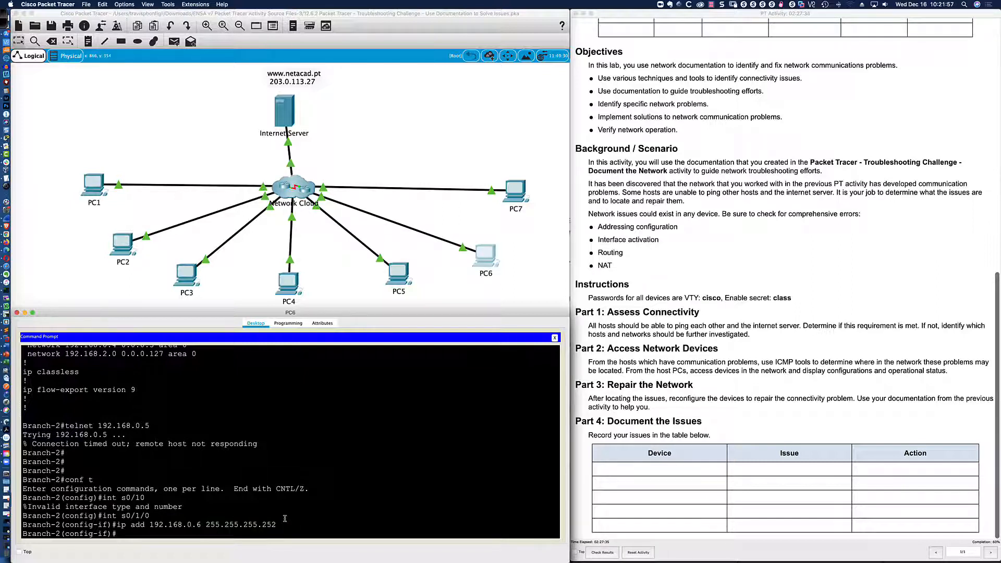
key("Return")
key("Return")
key("Return")
type("end")
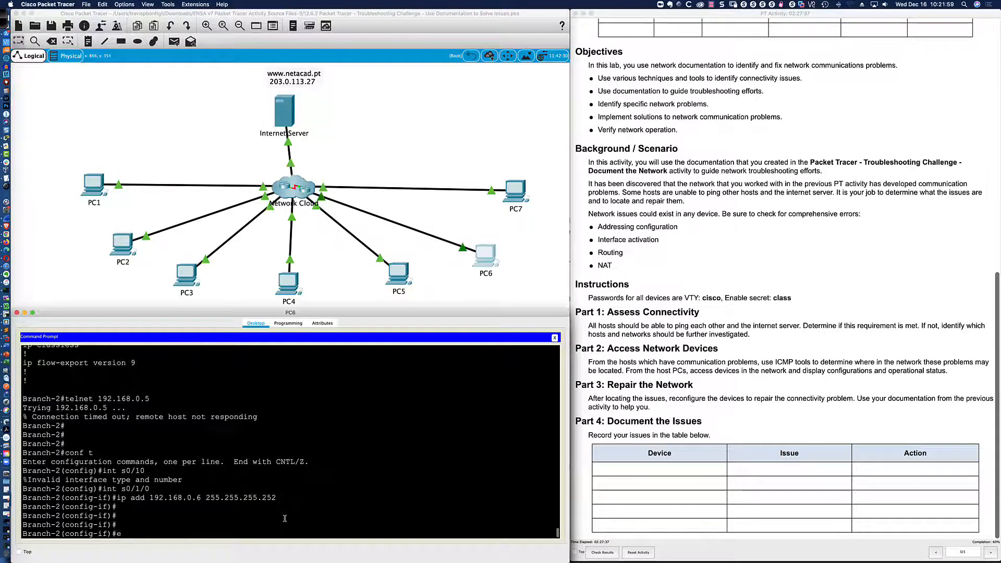
key("Return")
Save Branch-2's running configuration with wri mem.
type("wri mem")
key("Return")
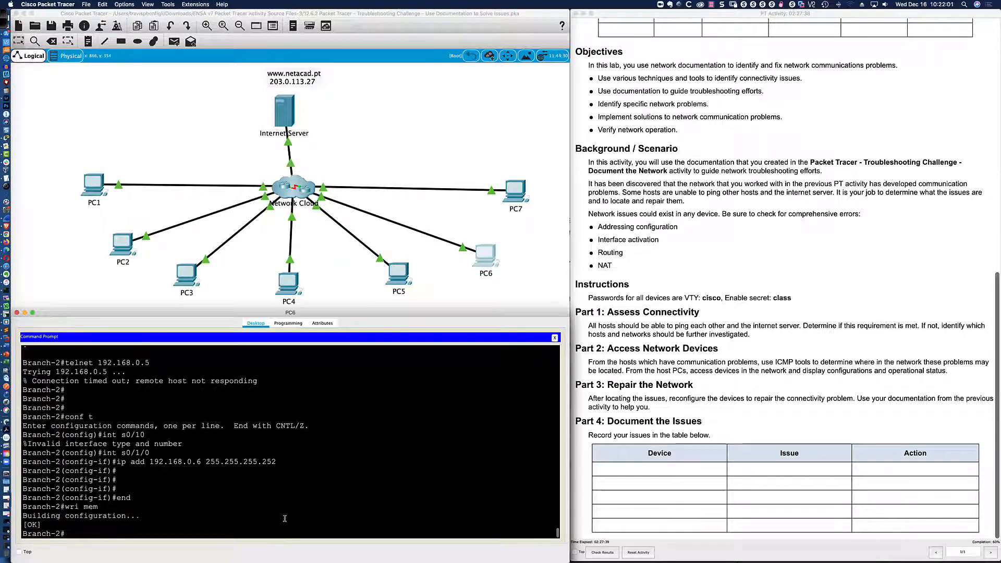
key("Return")
key("Return")
key("Return")
key("Return")
Check Branch-2's OSPF neighbours and routing table, showing routes via 192.168.0.5 and an O*E2 default.
type("sh ip")
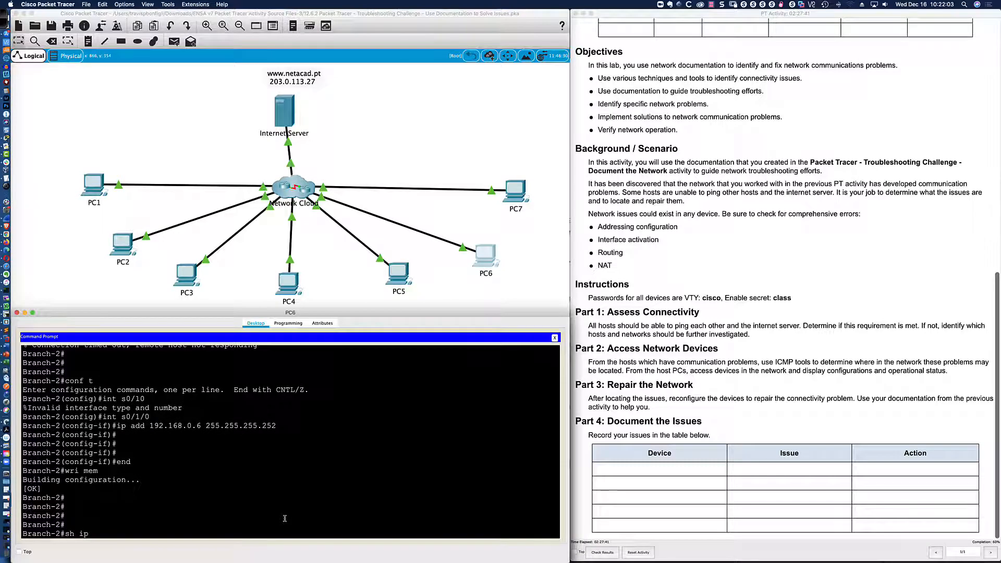
type(" ospf neigh")
key("Return")
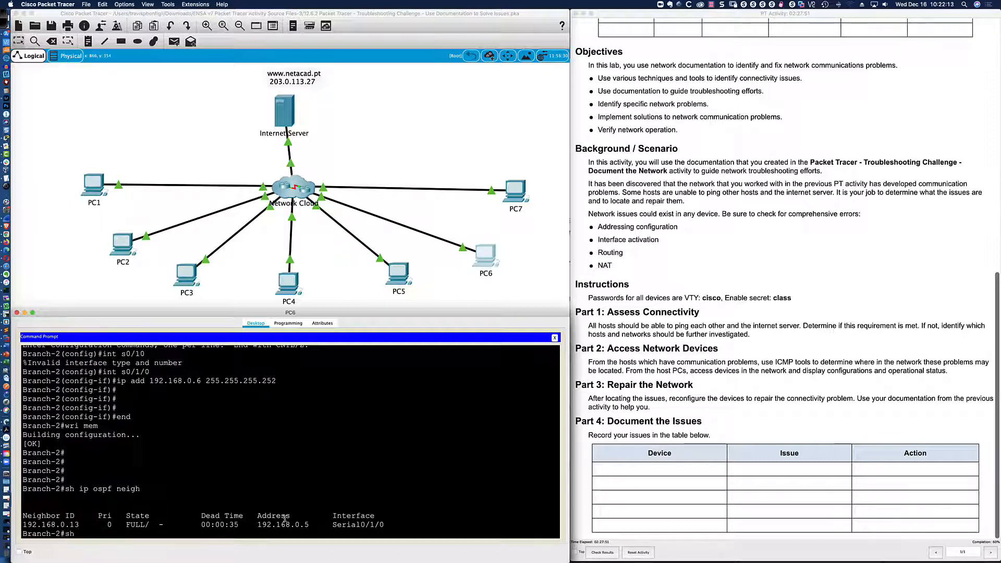
type("ip route")
key("Return")
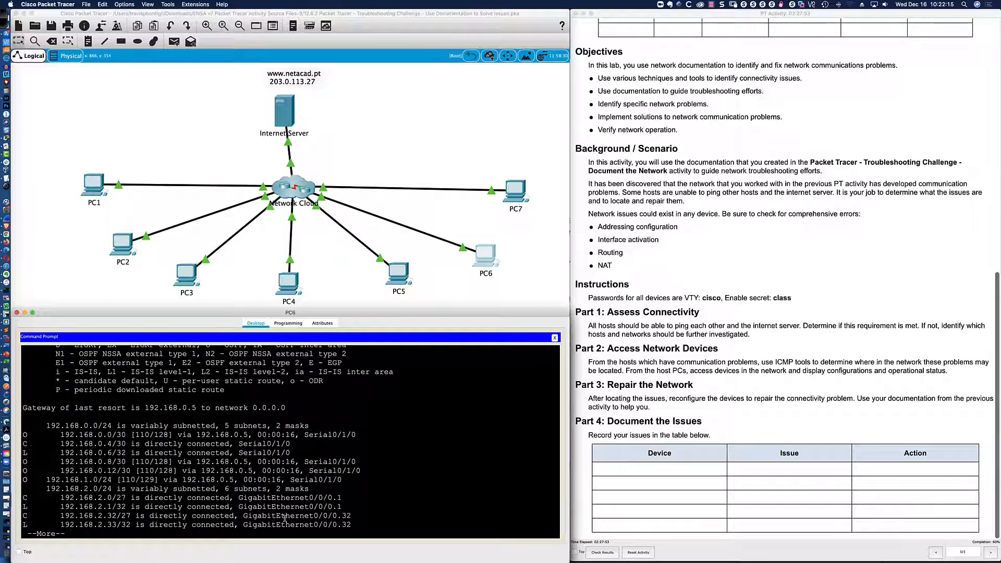
key("space")
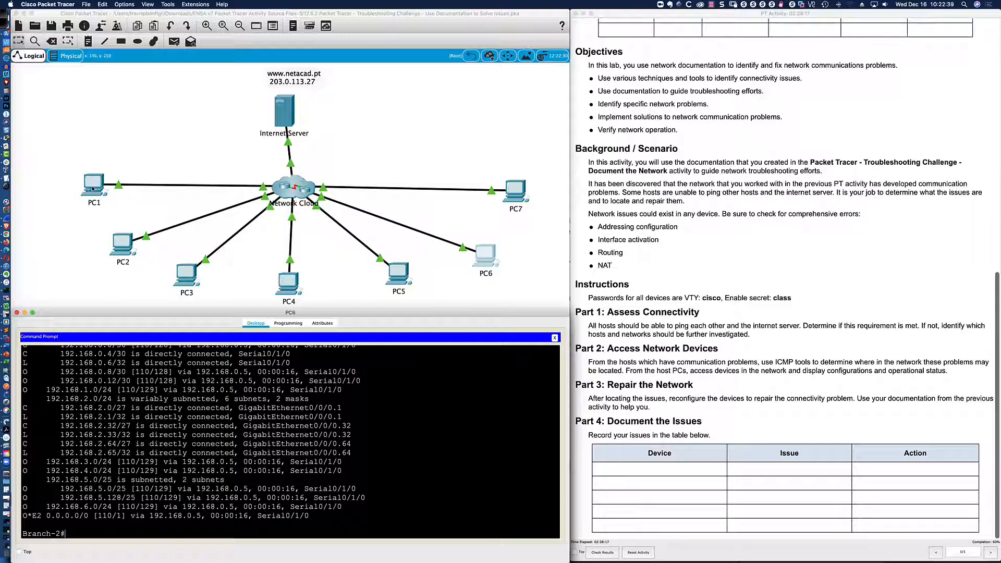
key("super+Tab")
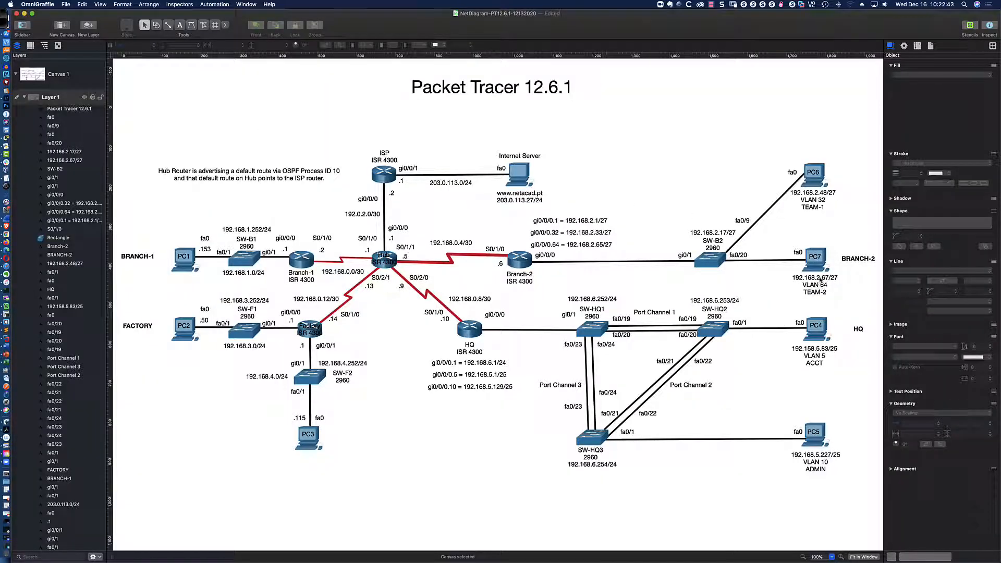
key("super+Tab")
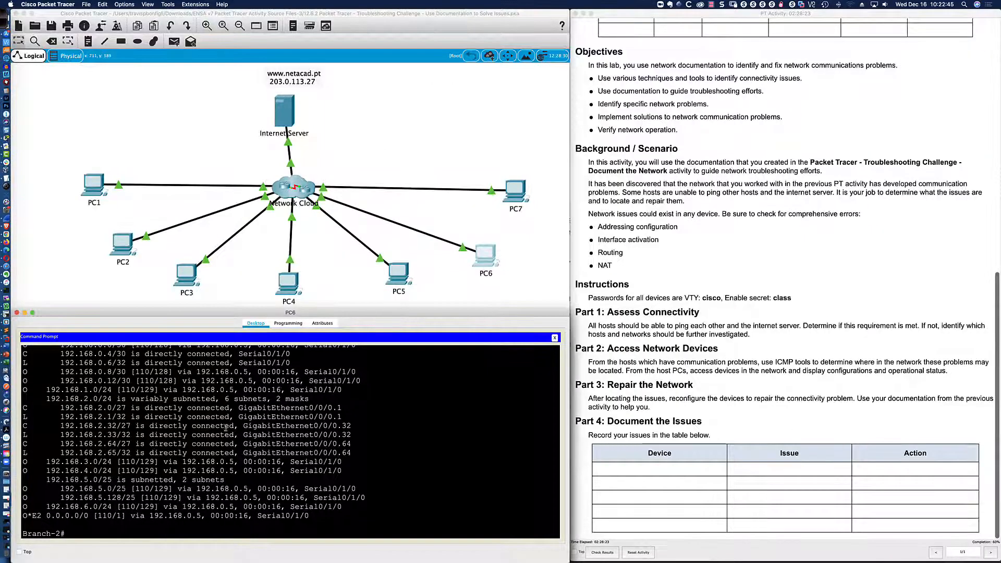
Close PC1's telnet session to the Hub, aborting a stuck name lookup with Ctrl+Shift+6.
left_click(101, 199)
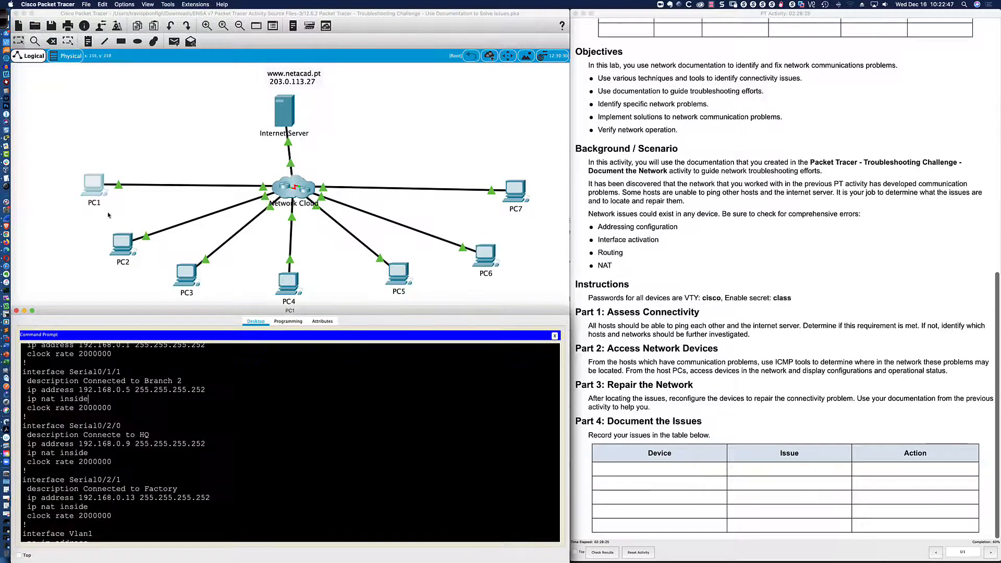
type("exit")
key("Return")
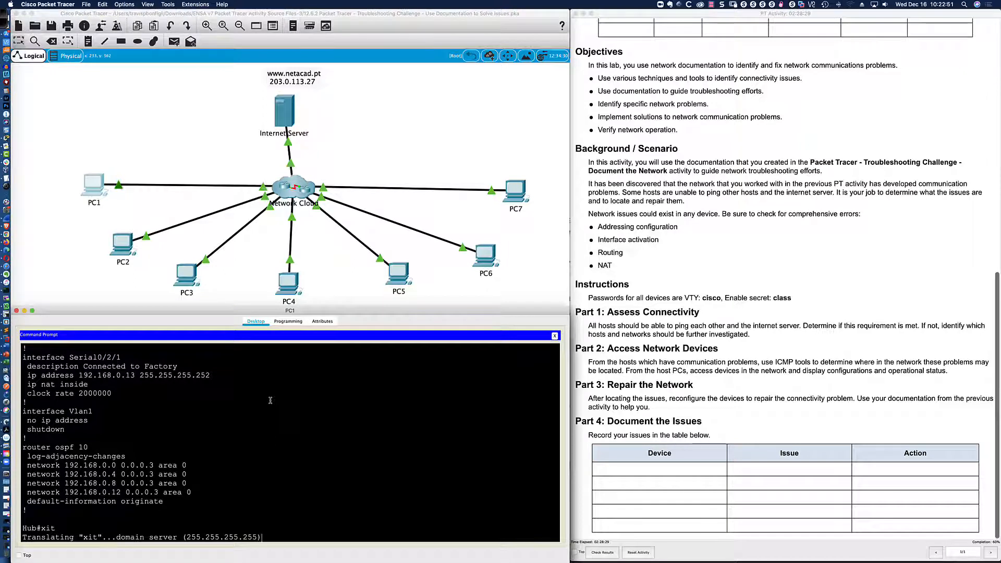
key("ctrl+shift+6")
key("Return")
key("Return")
key("Return")
key("Return")
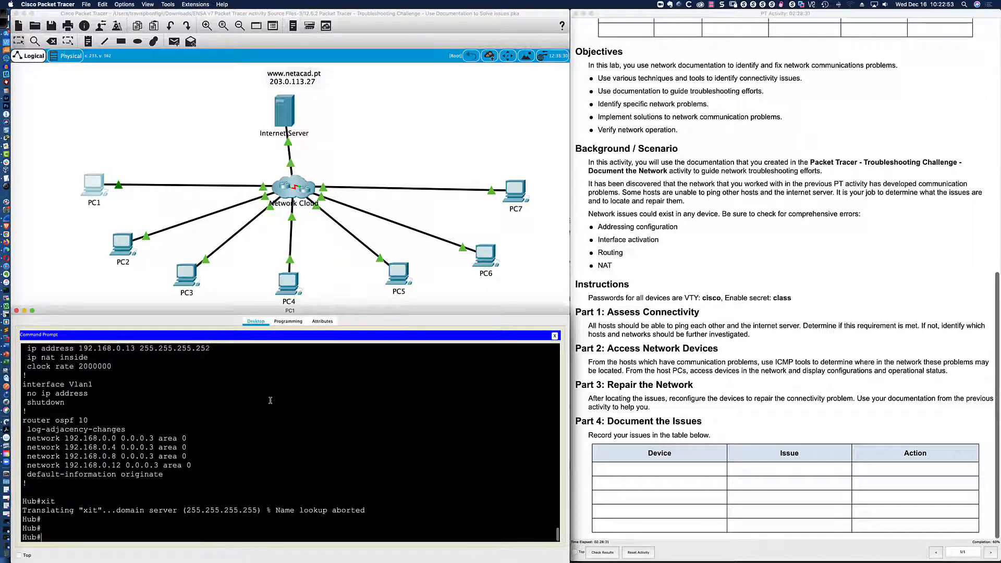
type("exit")
key("Return")
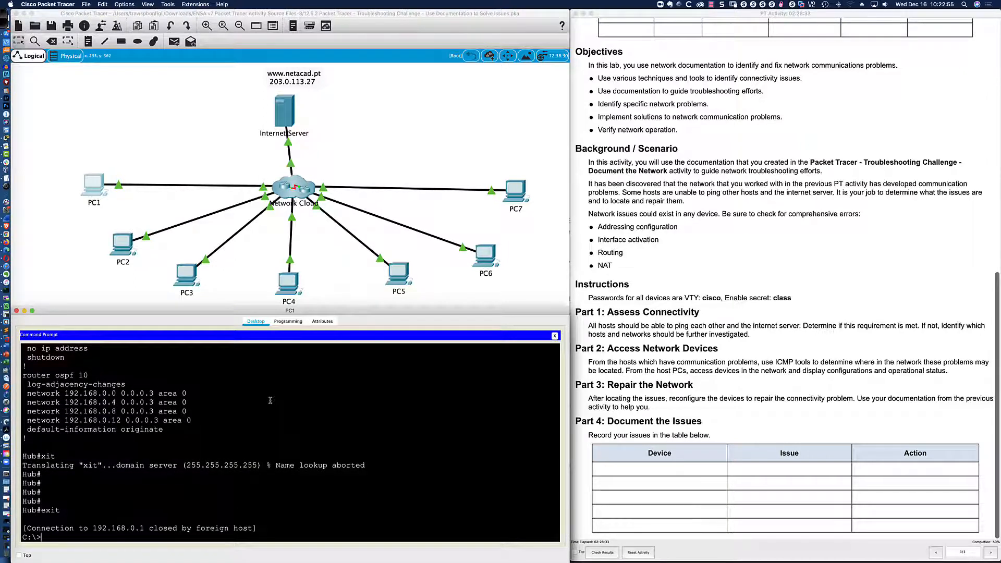
Ping 192.168.2.48 and 192.168.2.67 from PC1, both with 0% loss.
type("ping 192.168.5.")
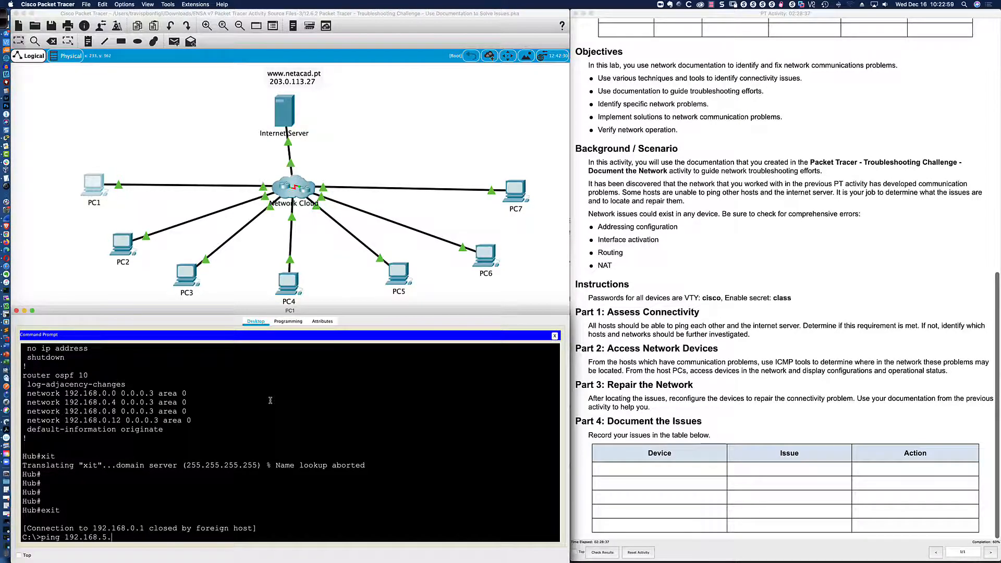
key("super+Tab")
key("super+Tab")
type(".2.48")
key("Return")
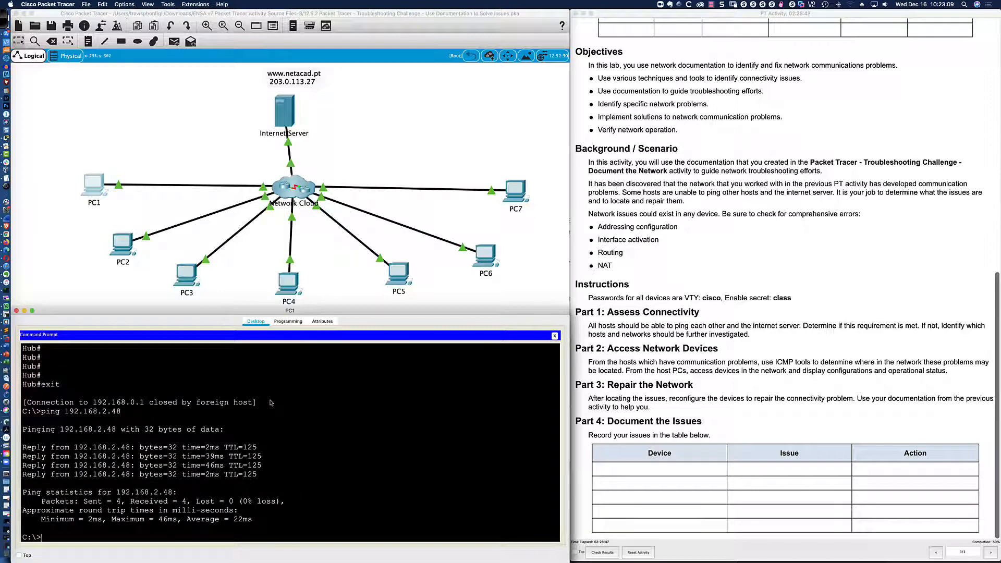
key("super+Tab")
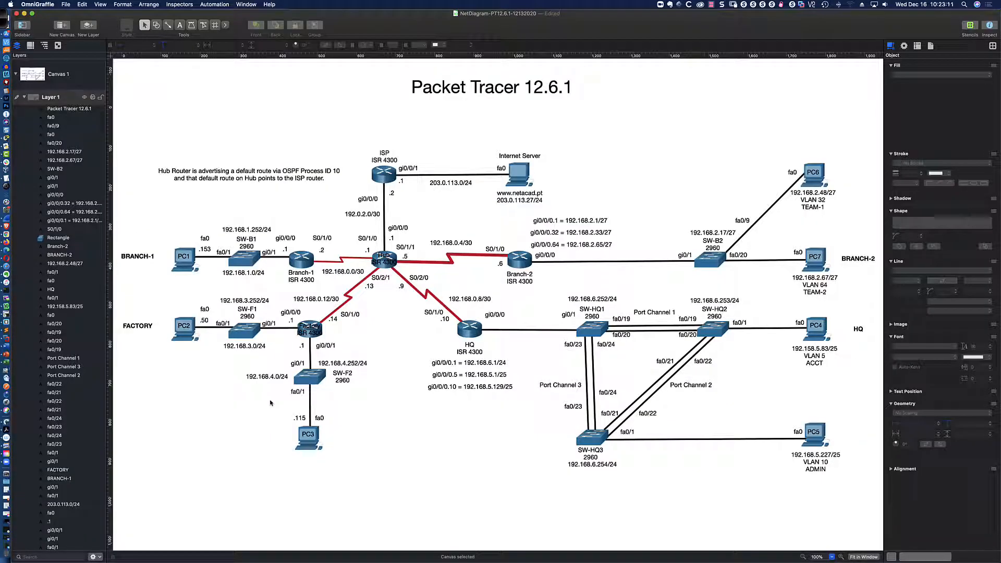
key("super+Tab")
type("ping 192.168.2.")
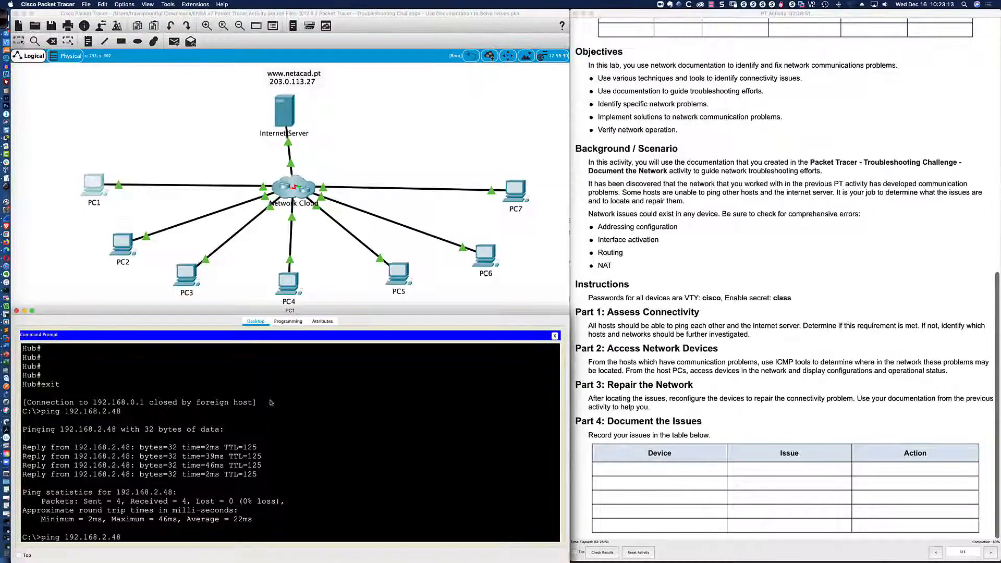
type("67")
key("Return")
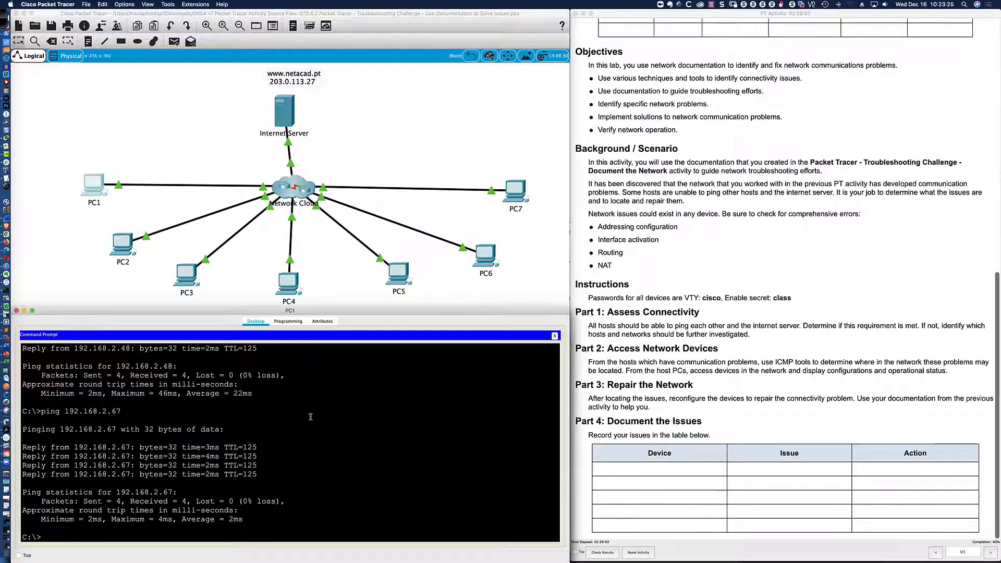
key("super+Tab")
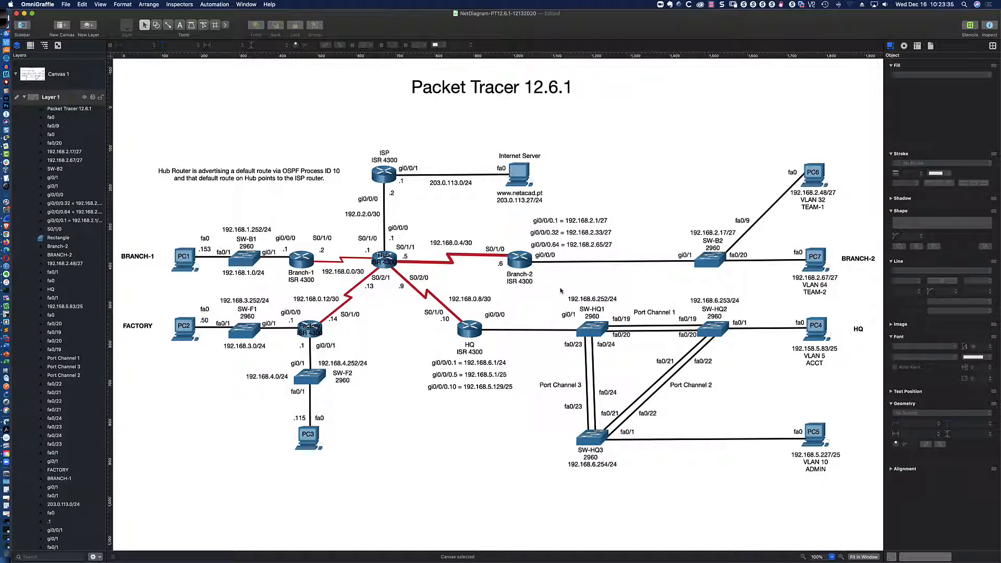
key("super+Tab")
Open PC4's Command Prompt and ping 192.168.2.48 and 192.168.1.153.
left_click(282, 286)
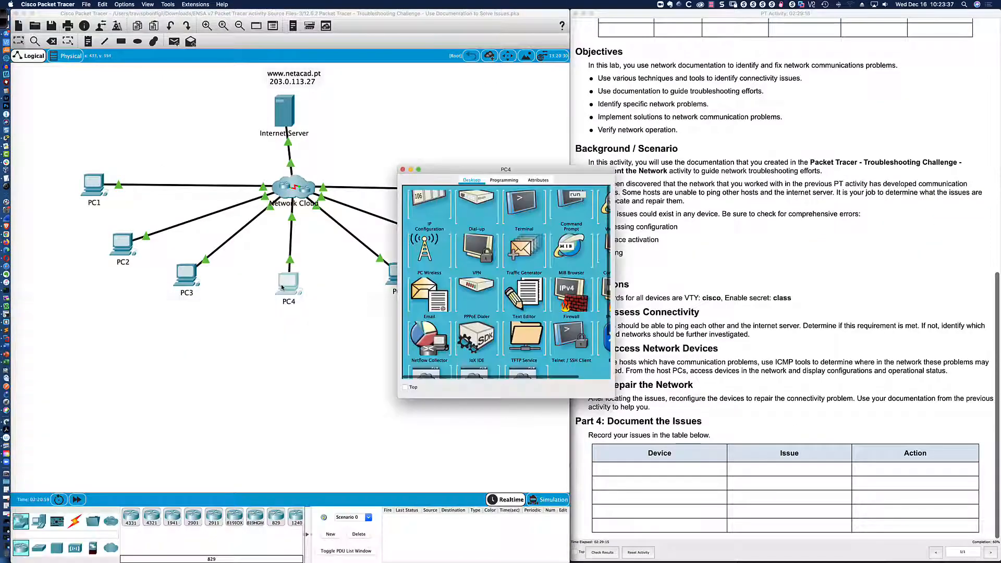
left_click_drag(293, 291, 121, 347)
left_click_drag(227, 393, 570, 392)
left_click(408, 391)
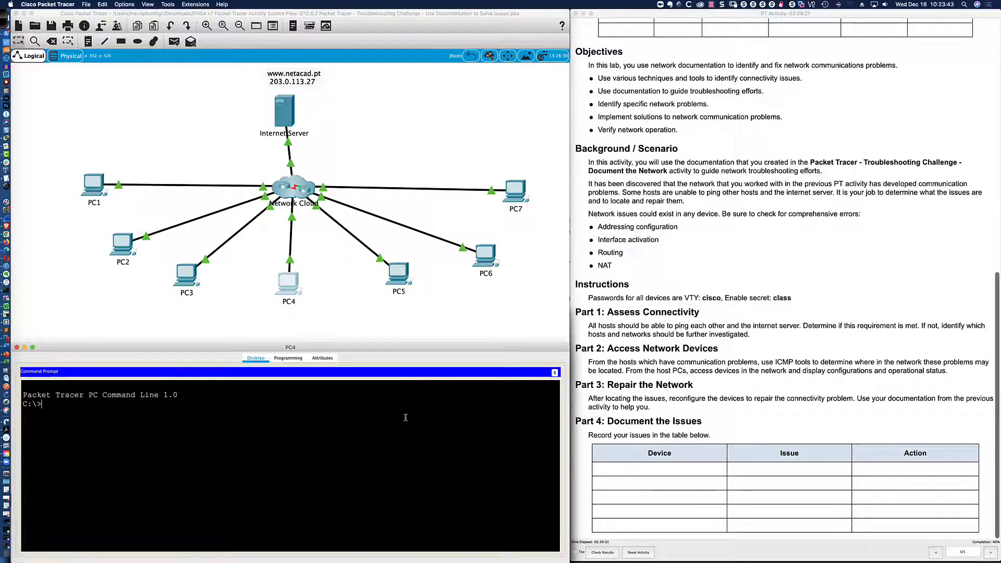
type("ping 192.1")
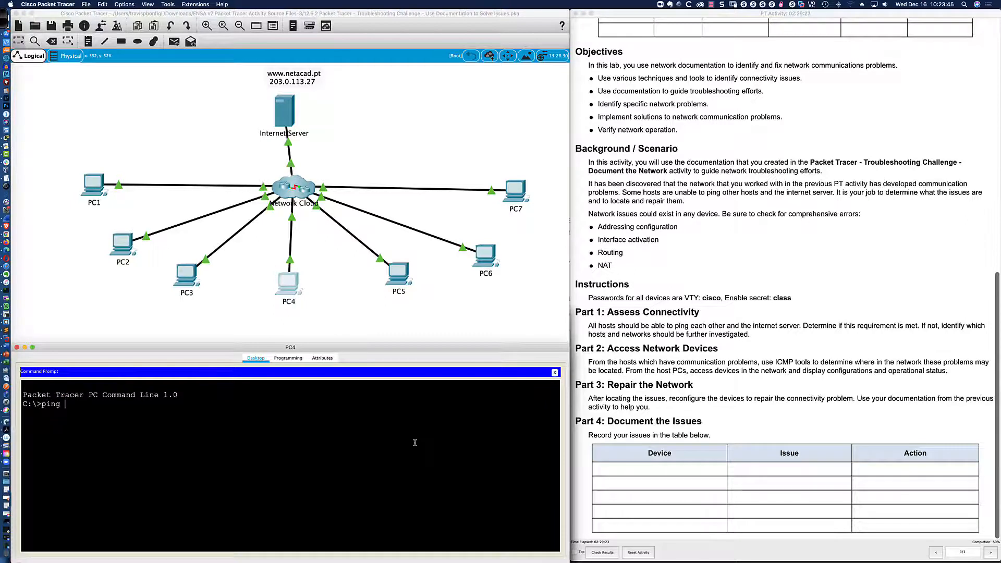
type("68.2.48")
key("Return")
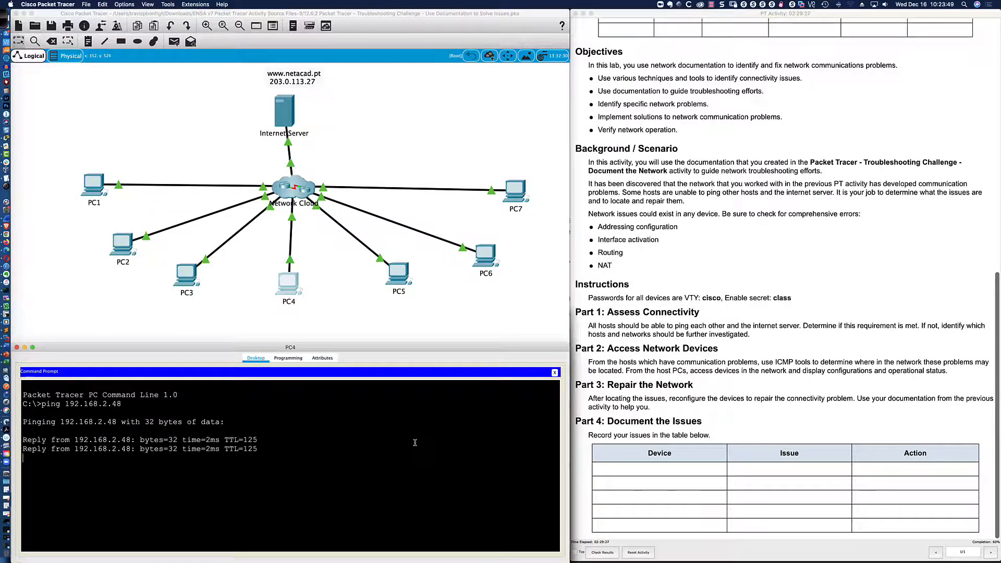
key("super+Tab")
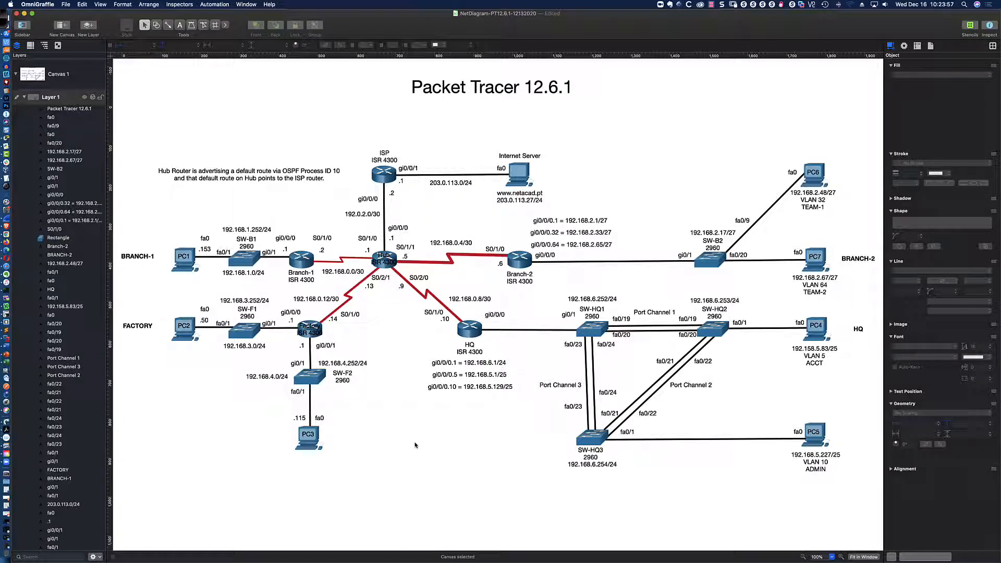
key("super+Tab")
type("ping 192.168.")
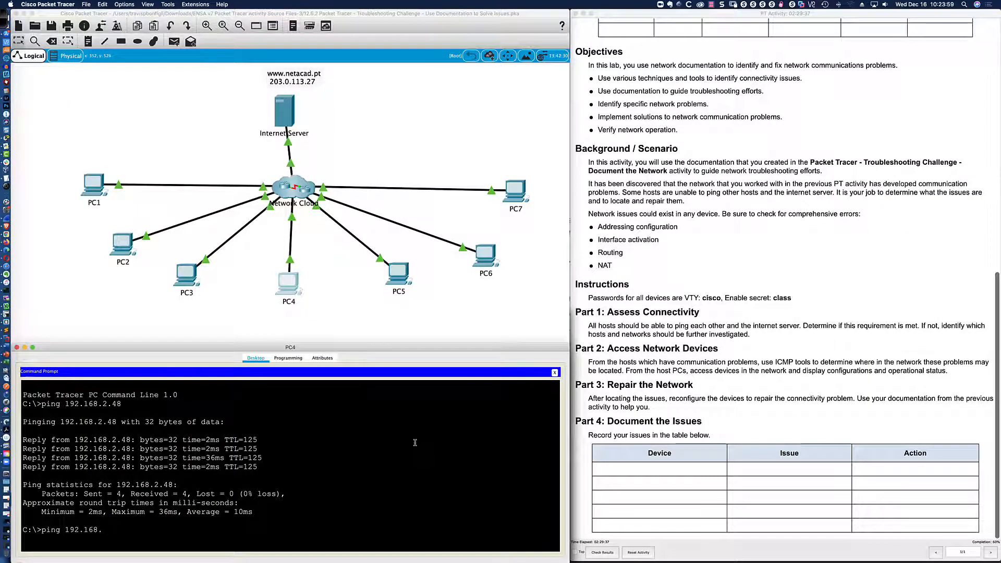
type("1.153")
key("Return")
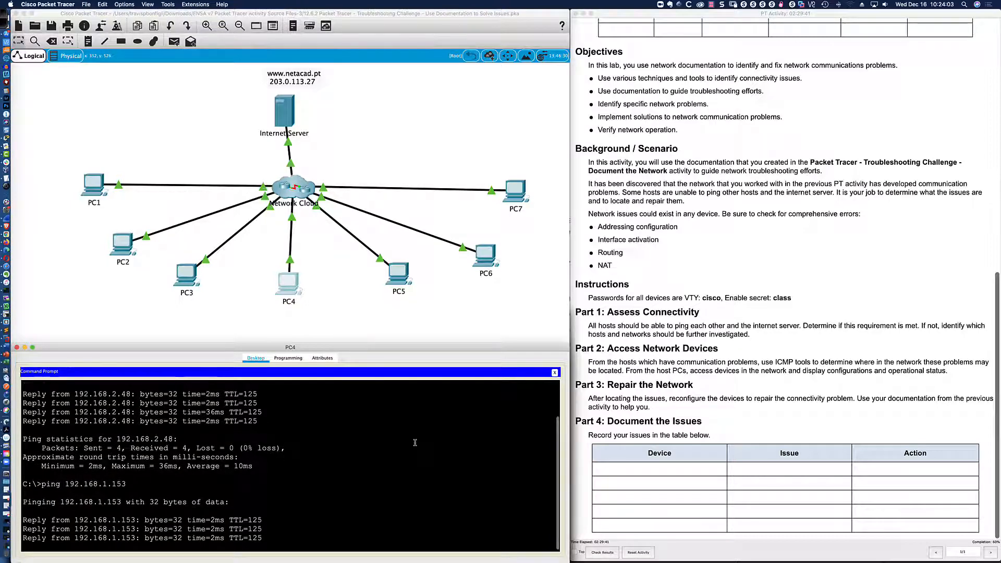
From PC4, ping 192.168.3.50 and the internet server 203.0.113.27, both with 0% loss.
key("Up")
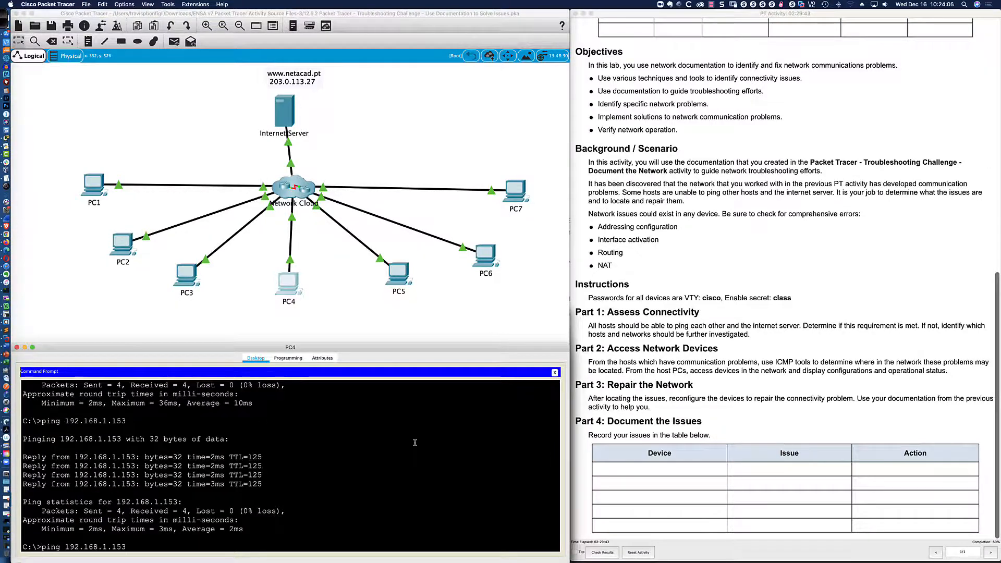
key("BackSpace")
key("BackSpace")
key("BackSpace")
key("super+Tab")
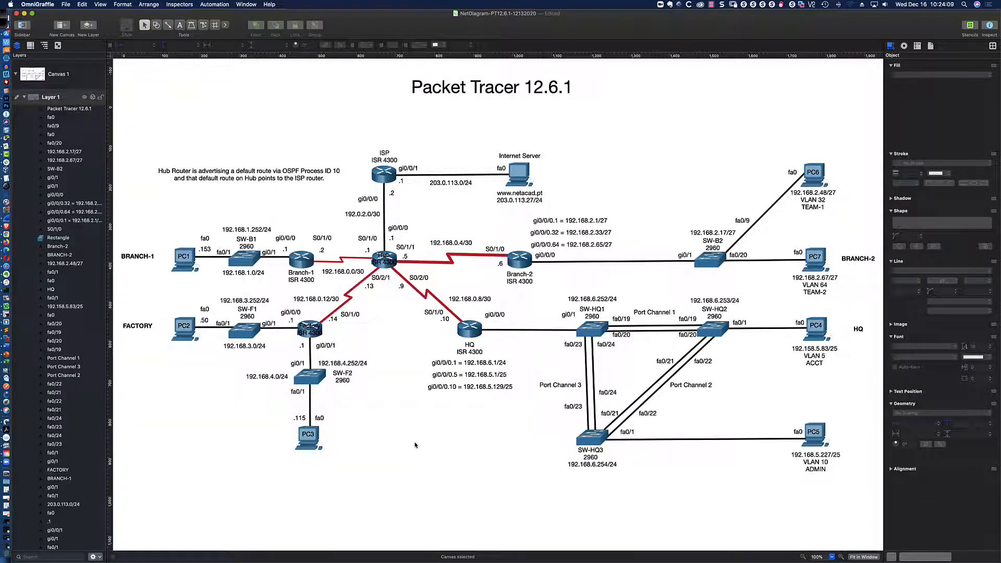
key("super+Tab")
type("3.50")
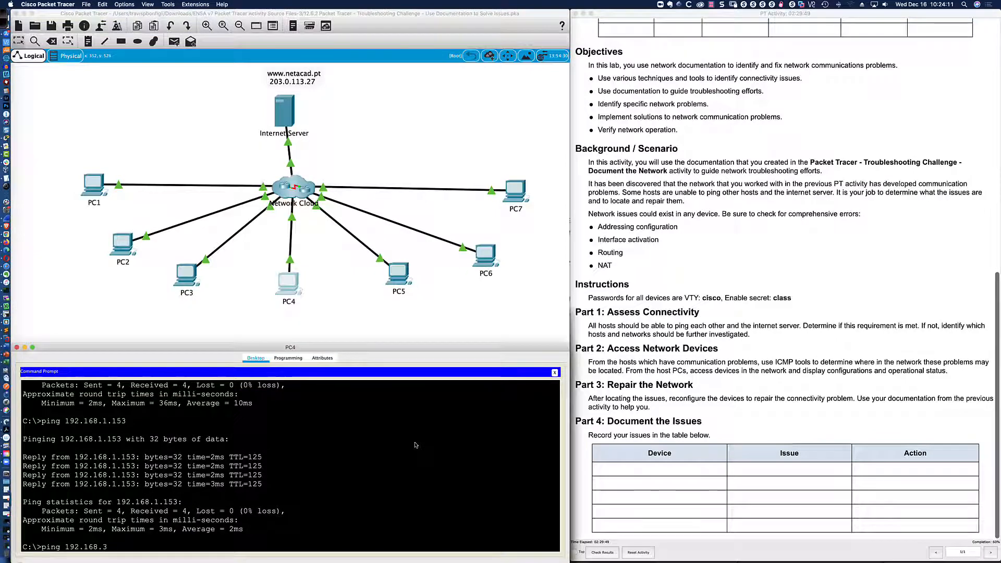
key("Return")
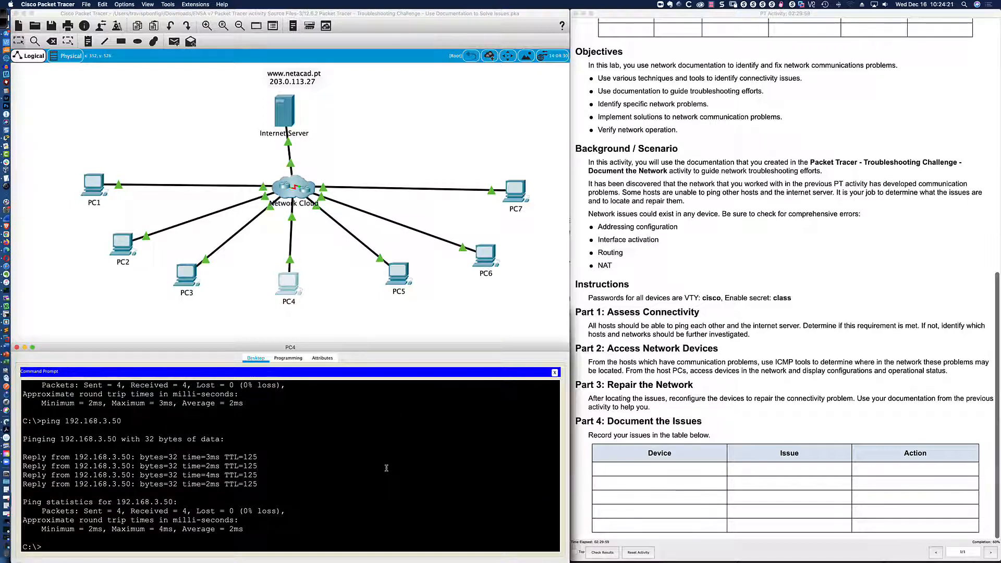
type("ping 203.0.113.27")
key("Return")
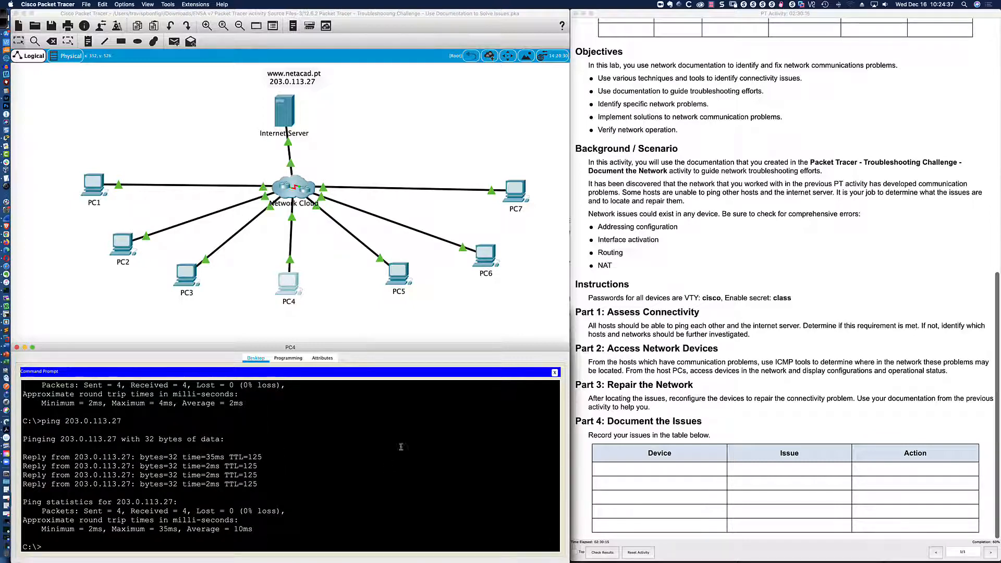
Open PC3's Command Prompt in an enlarged window and ping the internet server 203.0.113.27, getting replies.
left_click(189, 279)
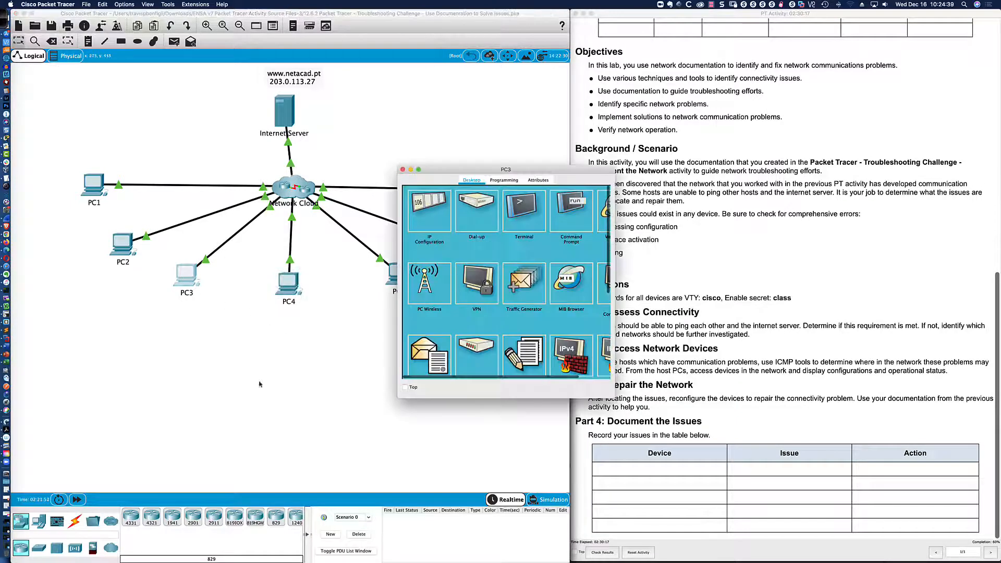
left_click_drag(496, 172, 108, 339)
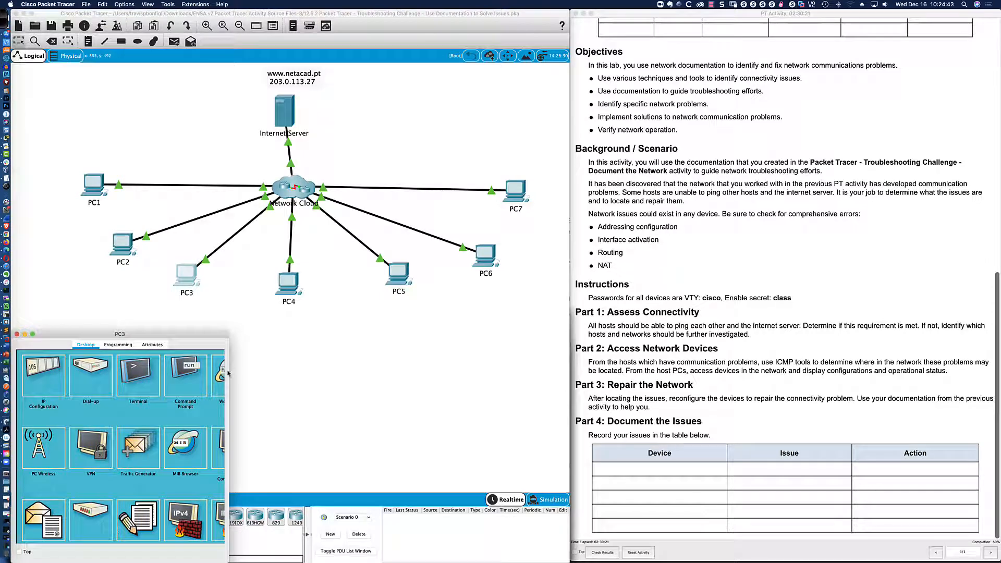
left_click_drag(233, 371, 562, 362)
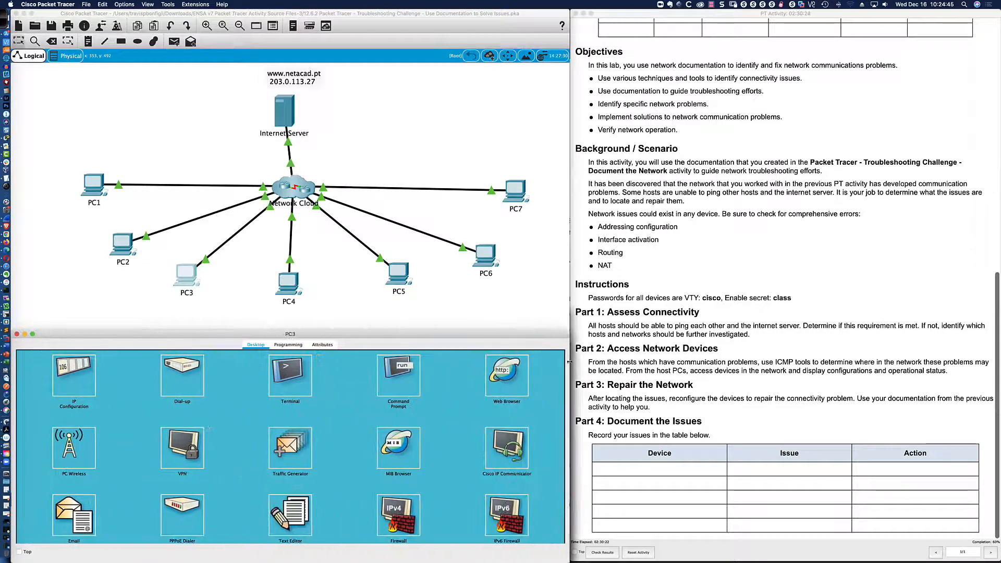
left_click_drag(482, 334, 482, 307)
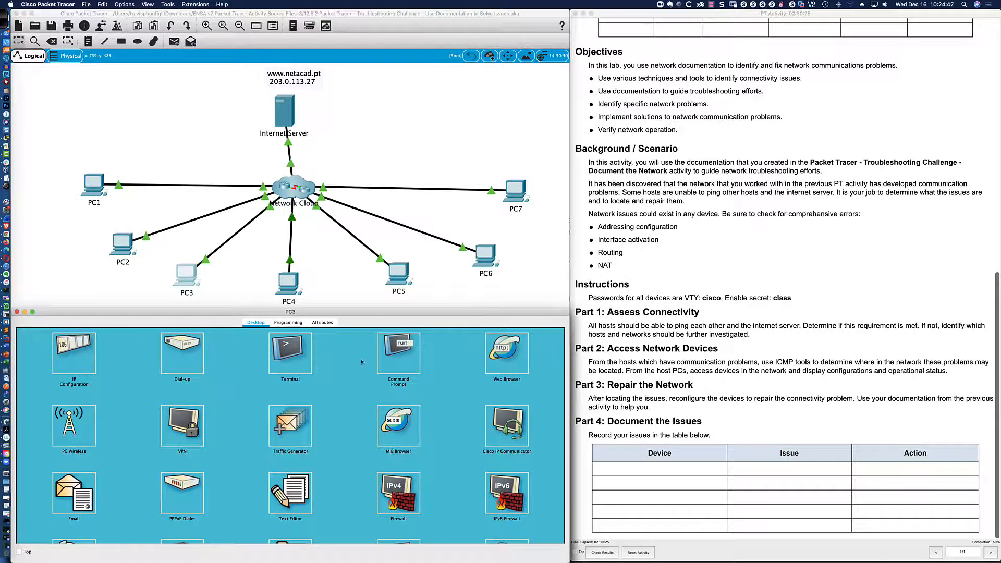
left_click(390, 357)
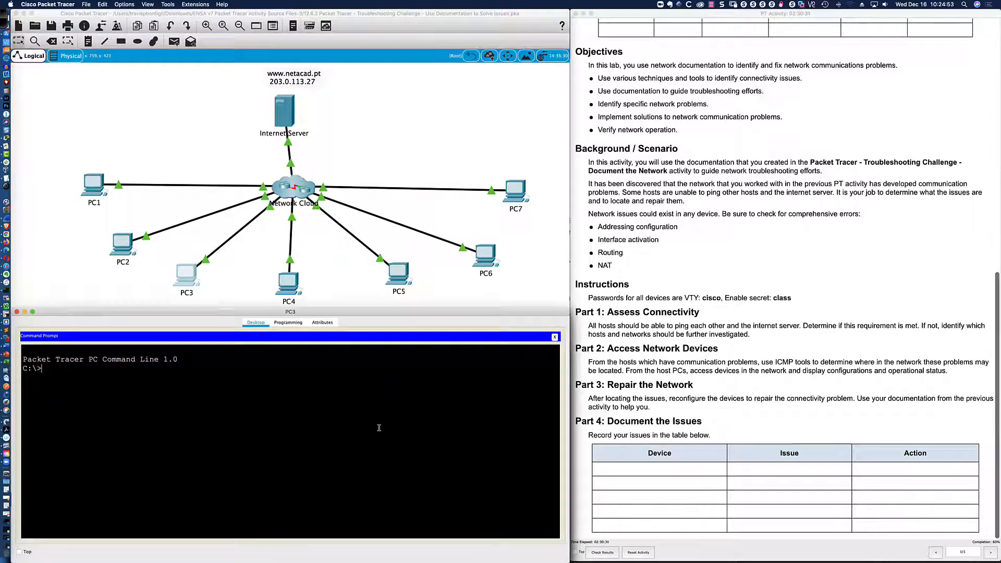
type("ping 203.0.113.27")
key("Return")
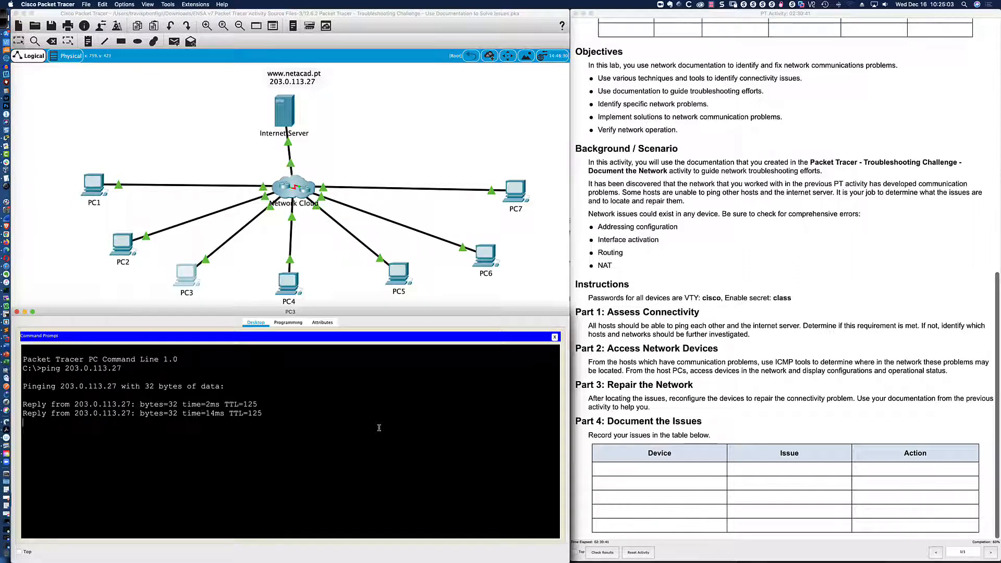
Open PC2's Command Prompt in an enlarged window and ping 203.0.113.27, getting replies.
left_click(120, 250)
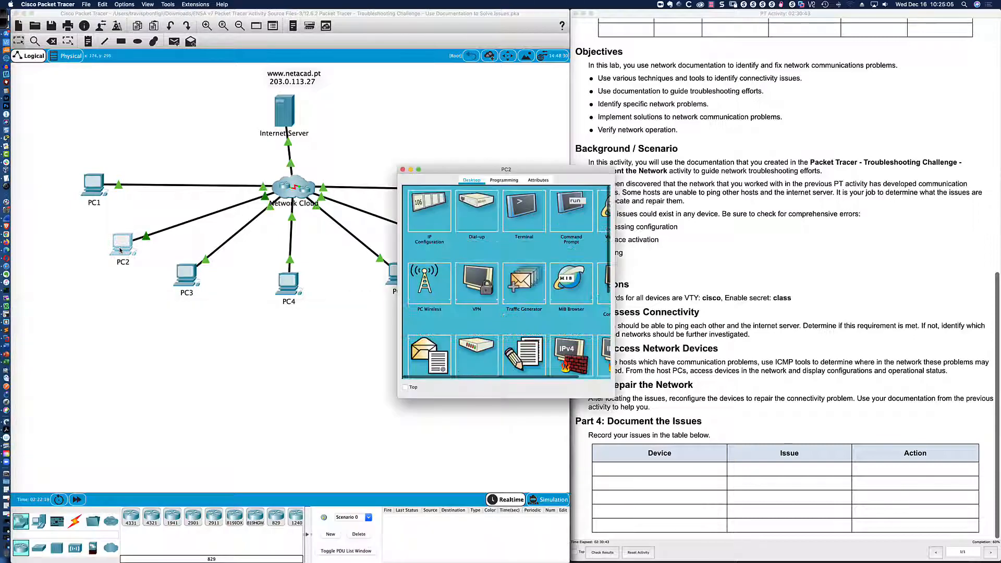
left_click_drag(469, 170, 83, 334)
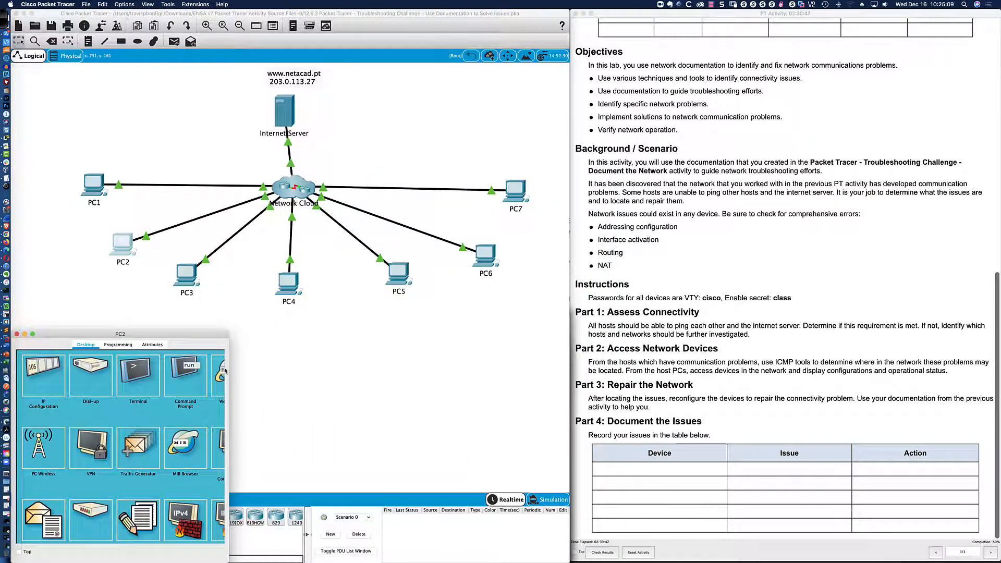
left_click_drag(225, 371, 570, 354)
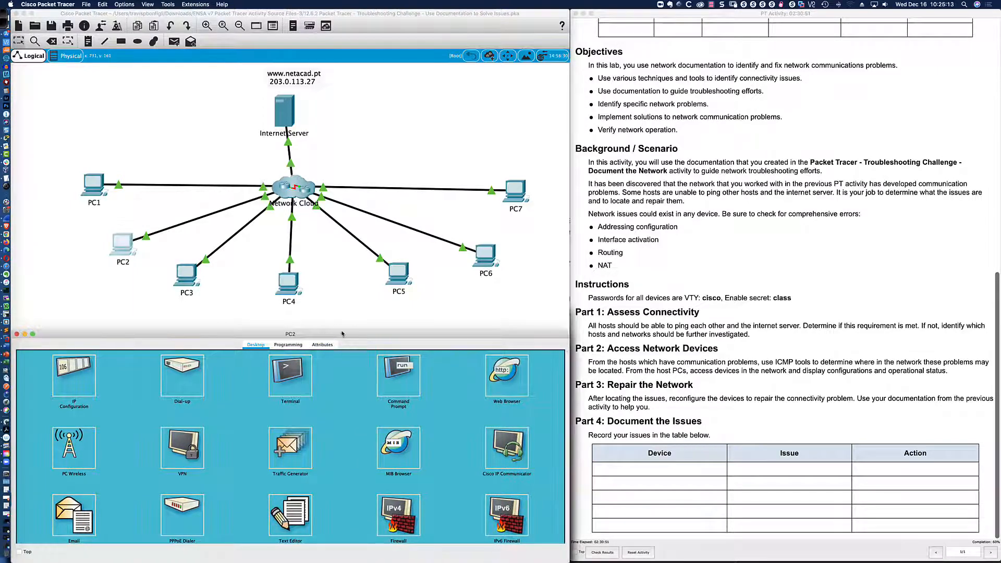
left_click_drag(343, 330, 343, 309)
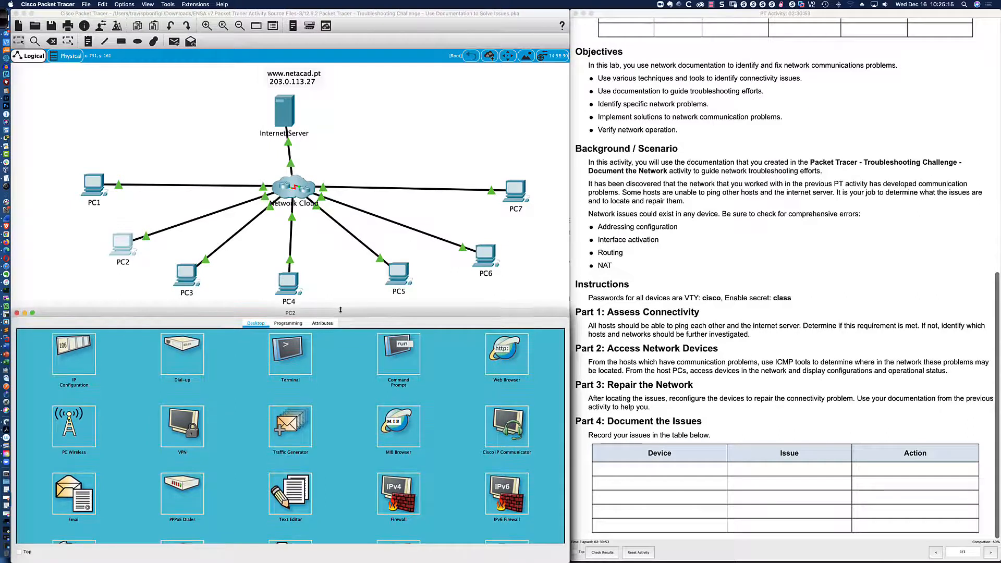
left_click(401, 356)
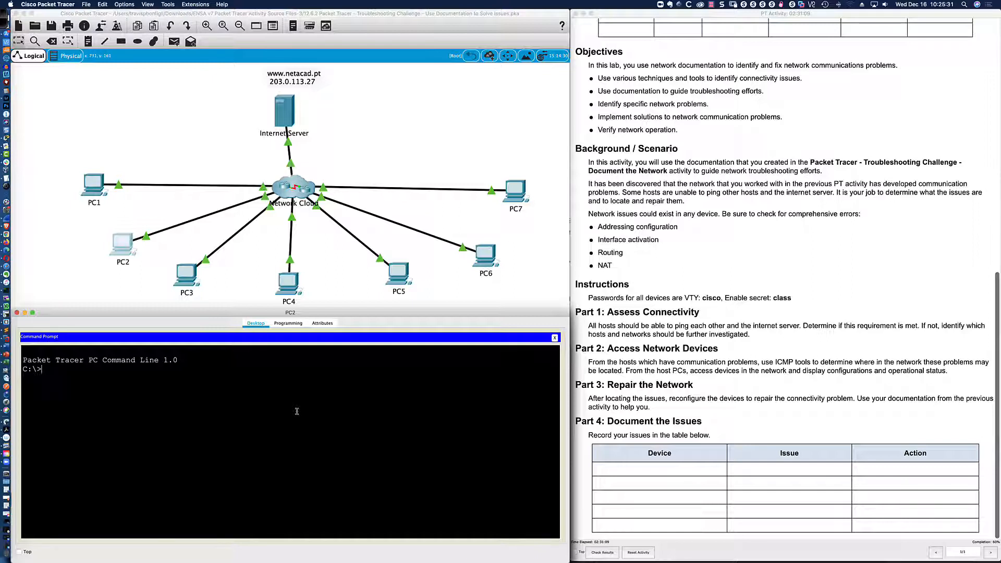
type("ping 203.0.113.27")
key("Return")
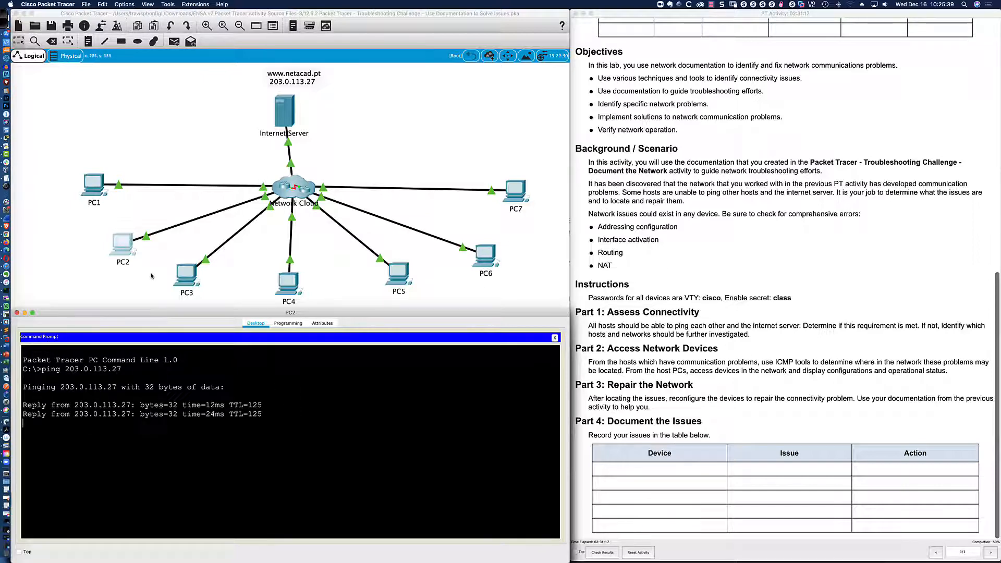
left_click(104, 197)
Ping the internet server 203.0.113.27 from PC1 and from PC5.
left_click(317, 396)
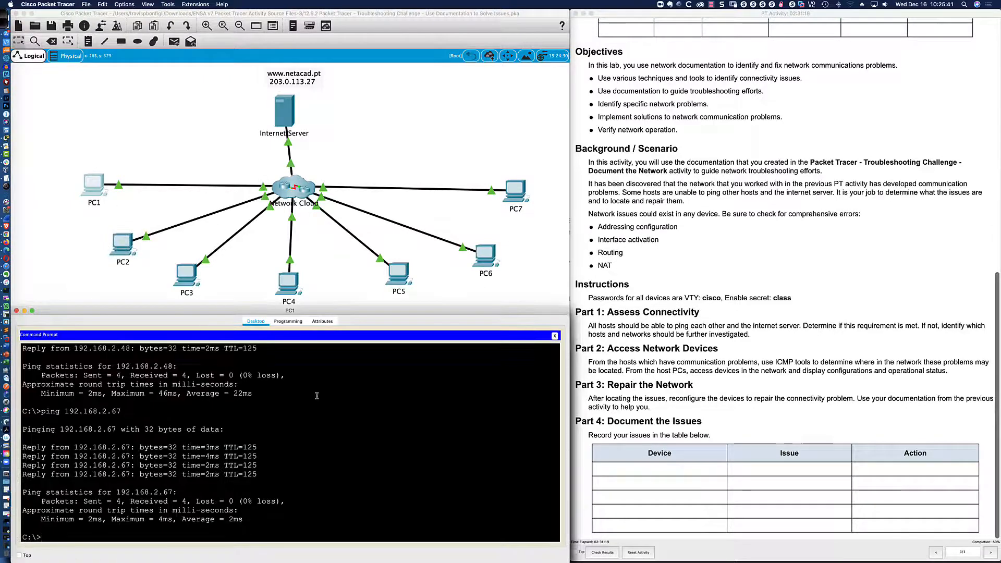
type("ping")
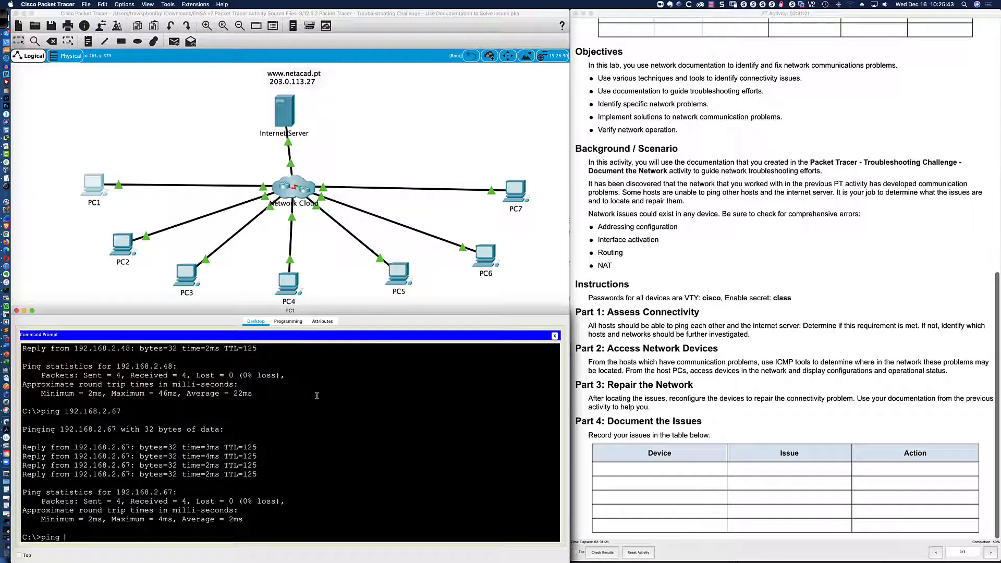
type(" 203.0.113.27")
key("Return")
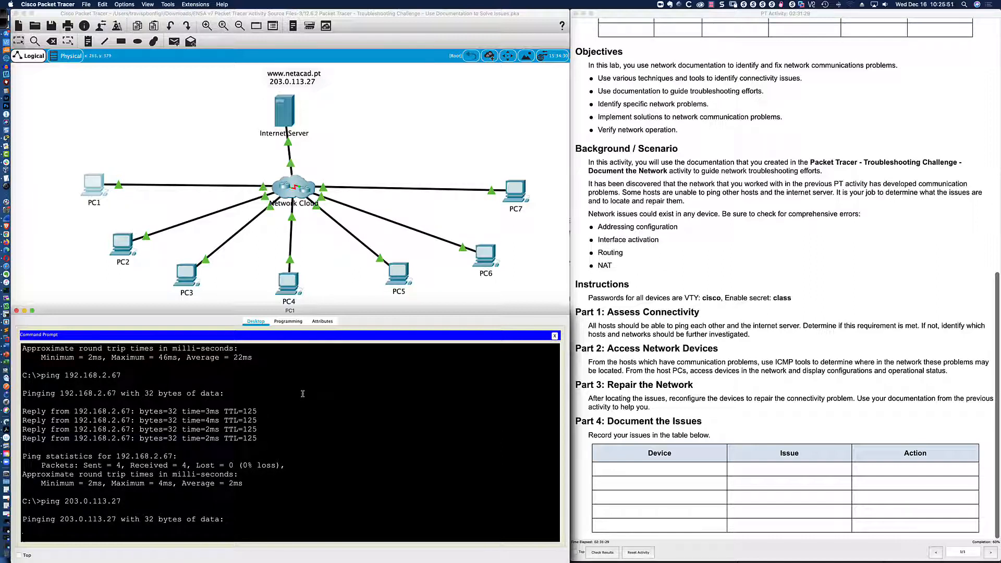
left_click(397, 276)
type("p")
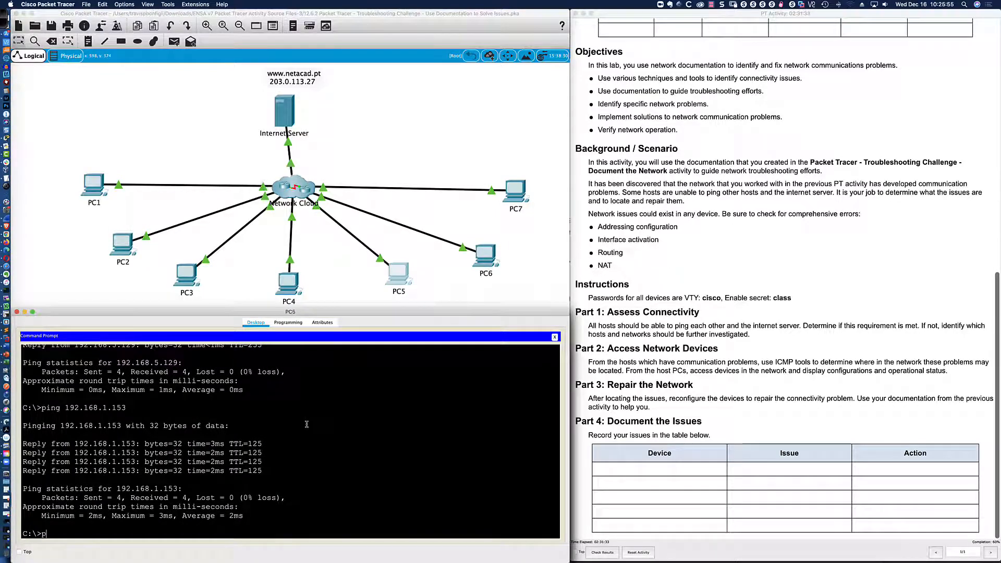
type("ing 20")
type("3.11")
key("BackSpace")
key("BackSpace")
type("0.")
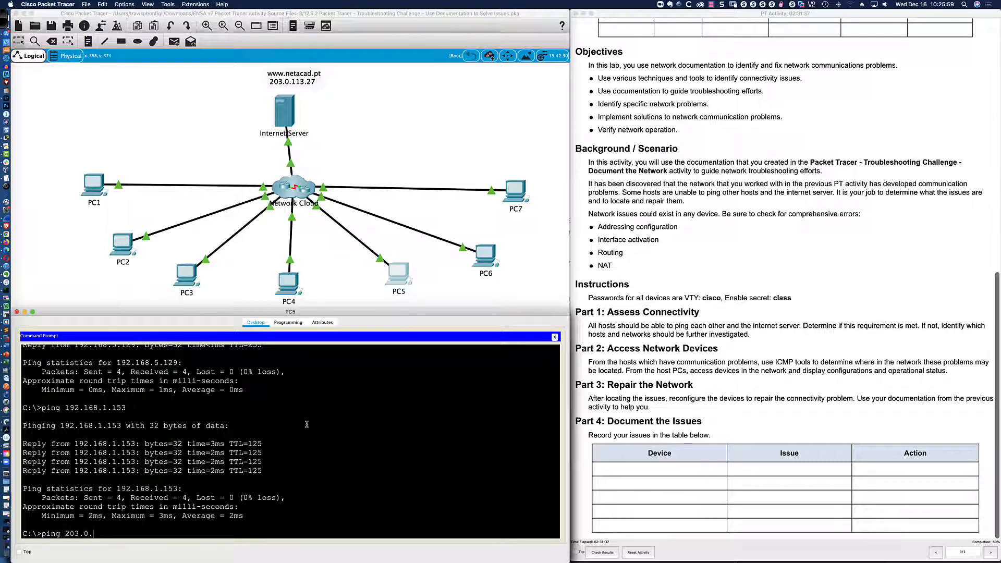
type("113.27")
key("Return")
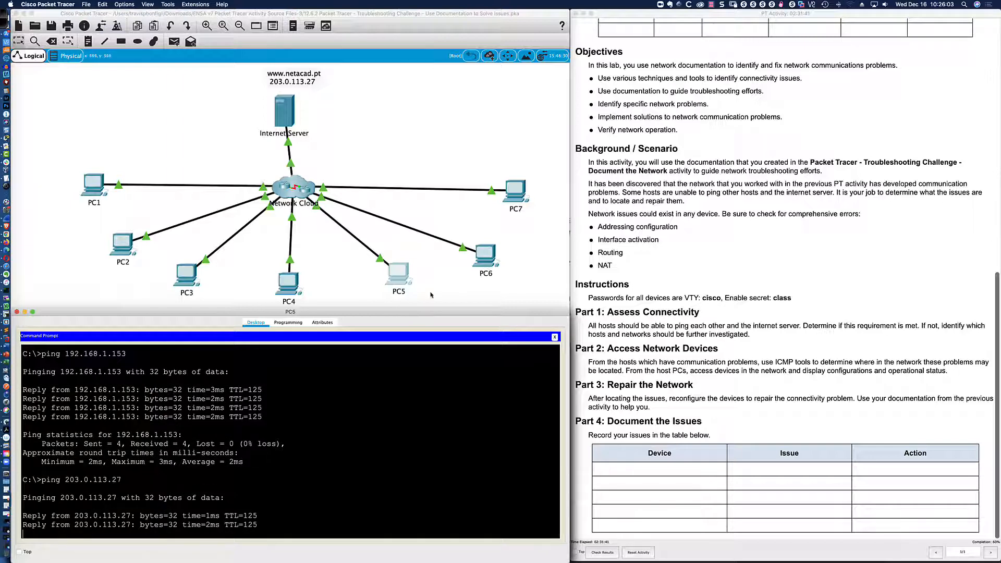
Exit PC6's Branch-2 and SW-B2 sessions, ping 203.0.113.27, then view PC7's IP configuration (192.168.2.67).
left_click(485, 254)
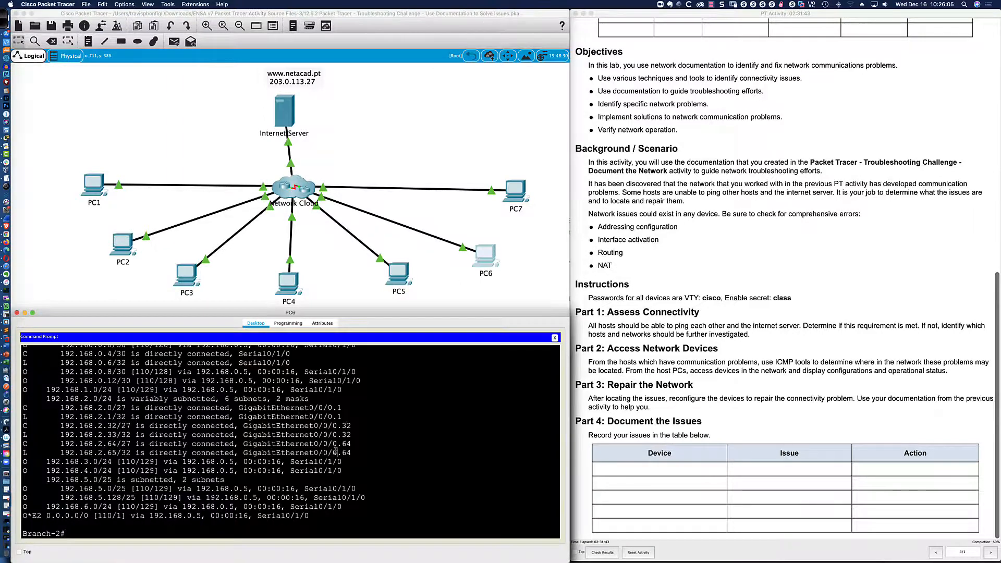
type("exit")
key("Return")
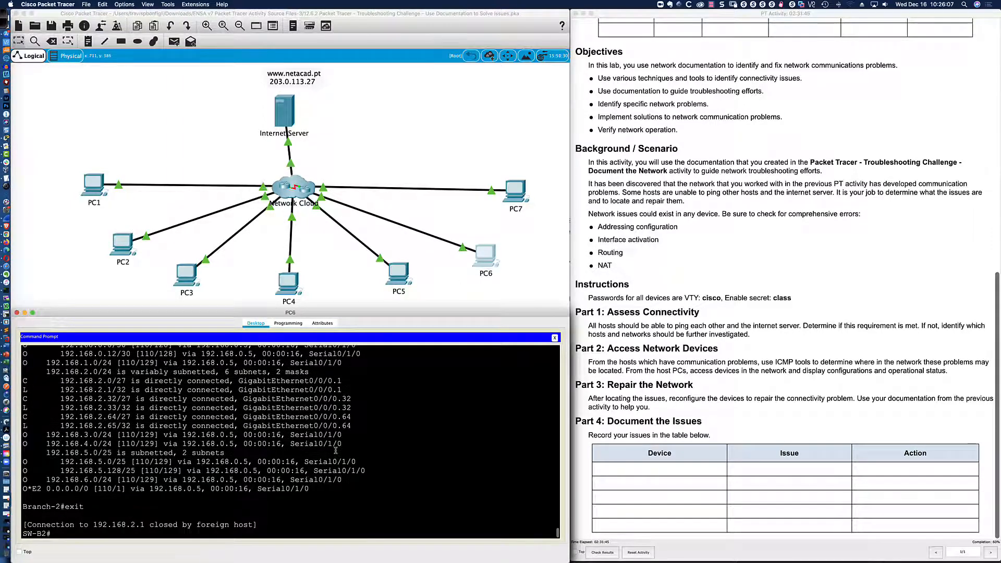
type("exit")
key("Return")
key("Return")
key("Return")
key("Return")
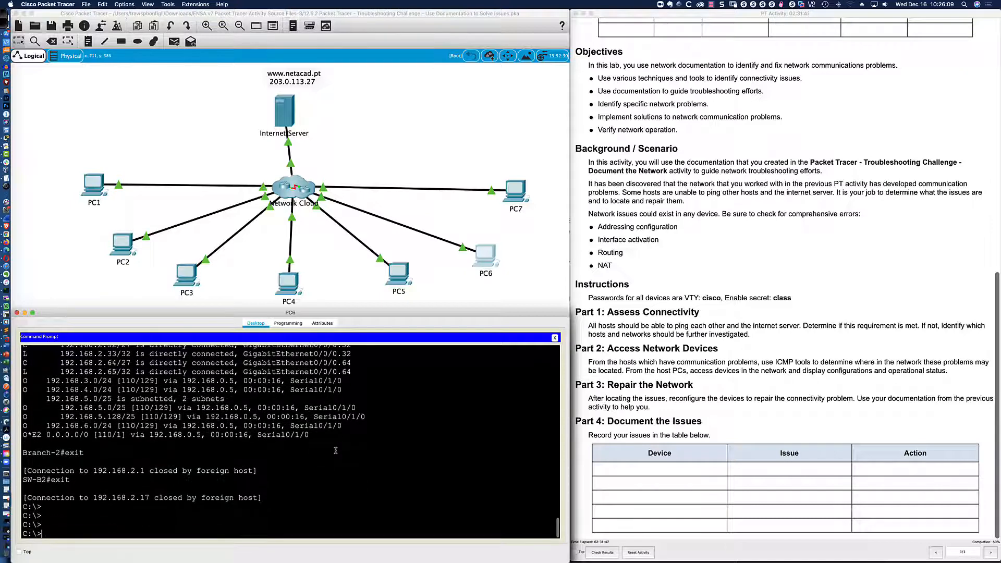
type("ping 203.0.113.27")
key("Return")
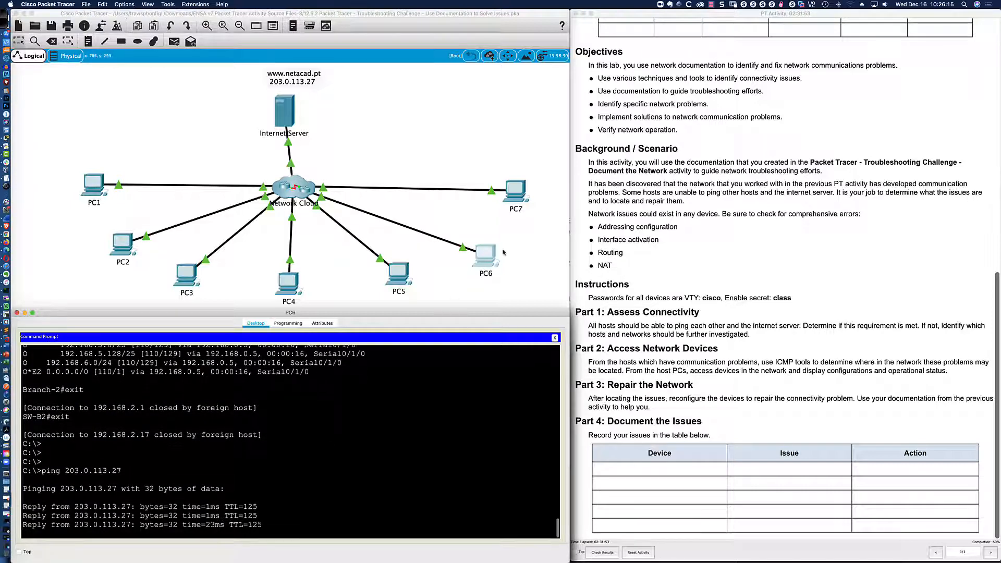
left_click(517, 190)
left_click(377, 411)
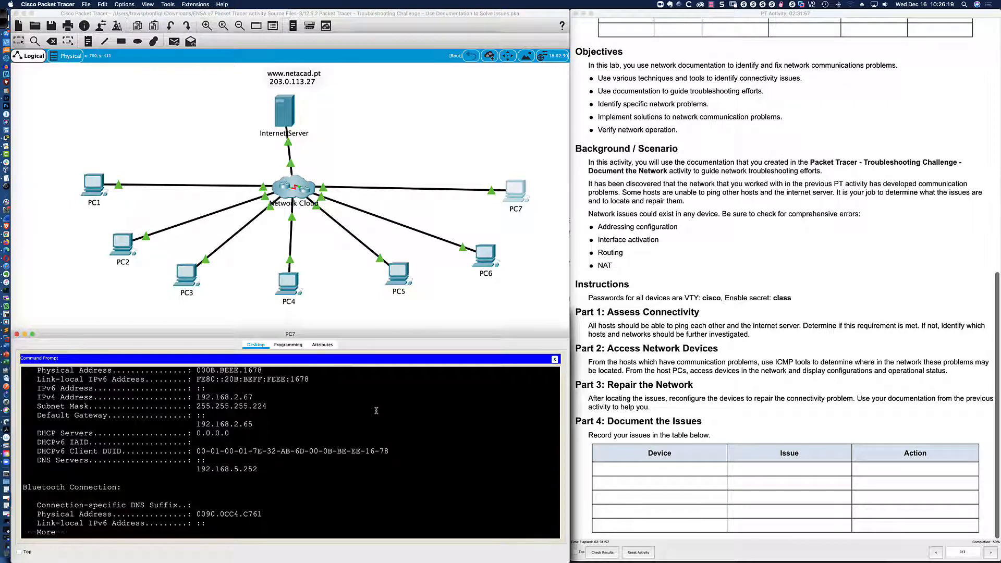
Ping the internet server 203.0.113.27 from PC7.
key("space")
type("ping")
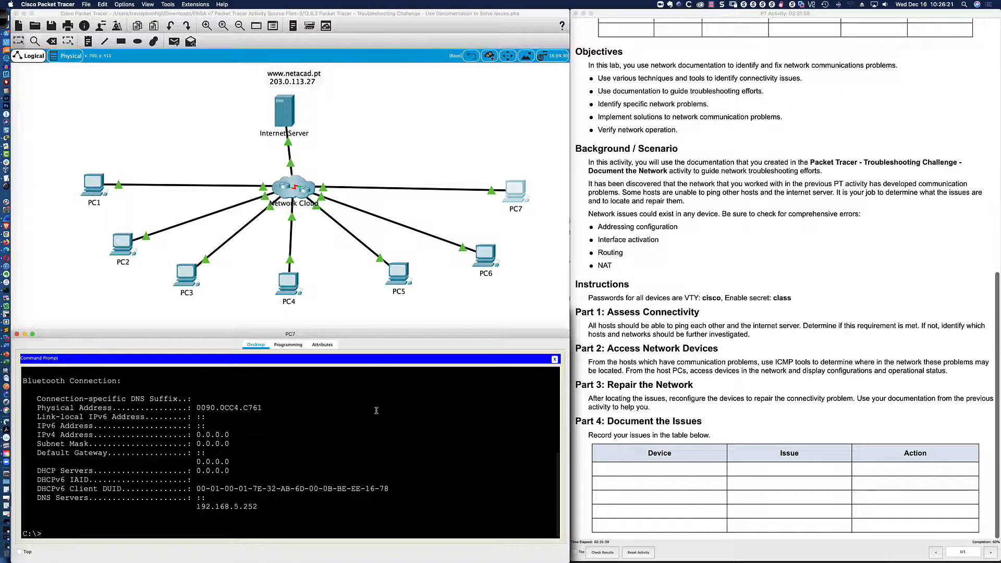
type(" 203.0.113.2")
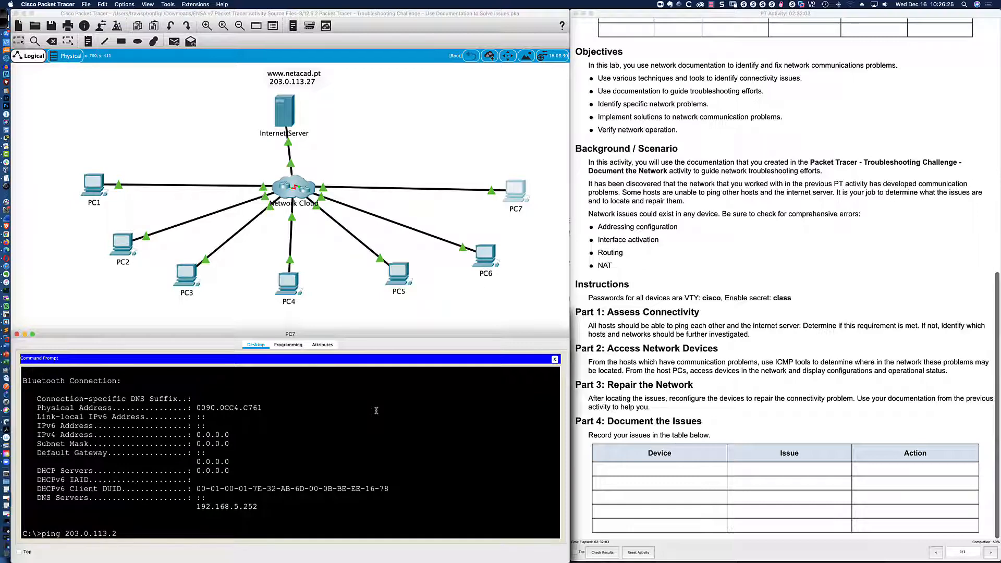
type("7")
key("Return")
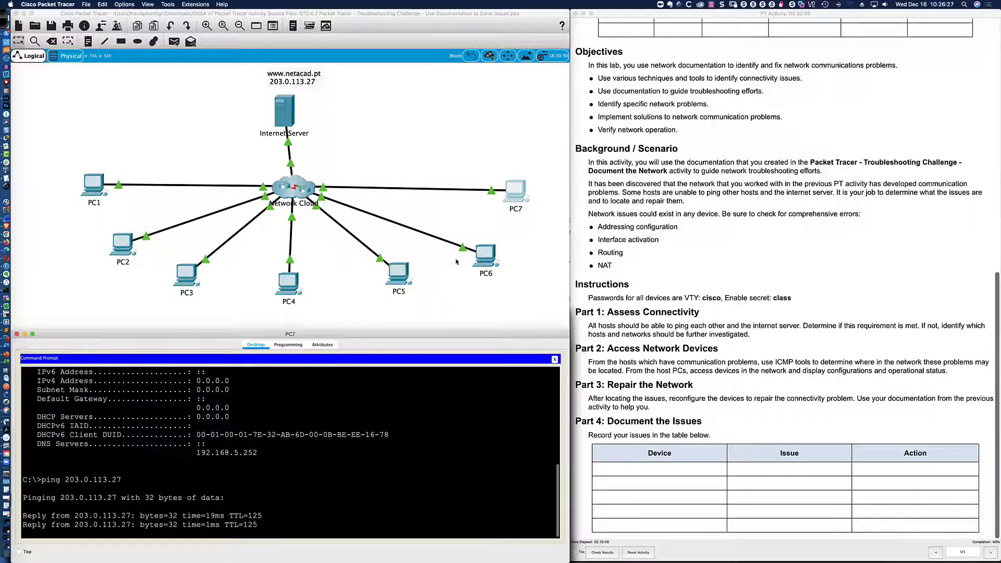
Review ping results on PC6, PC5, PC3, PC2 and PC1, finding PC1's pings time out.
left_click(477, 264)
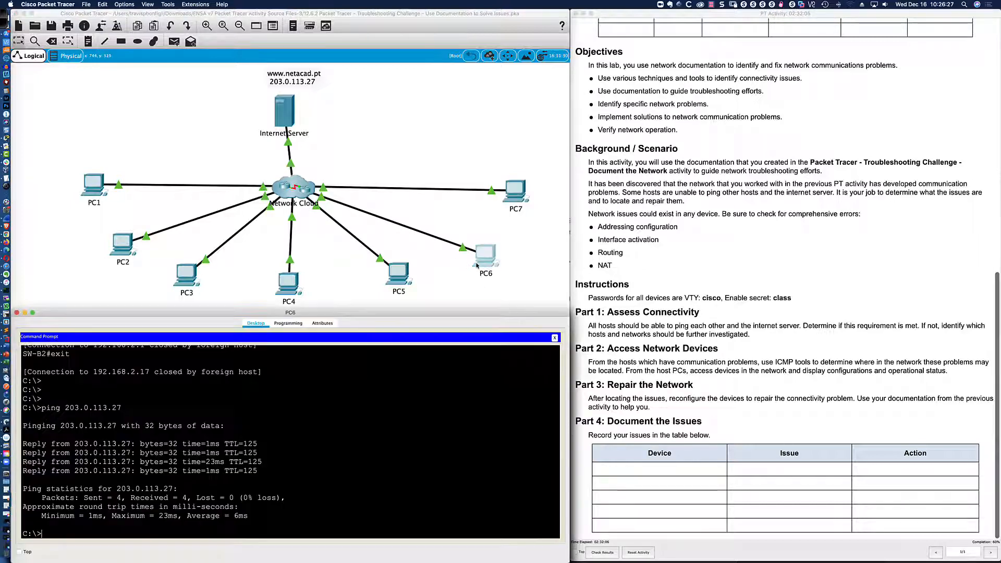
left_click(408, 274)
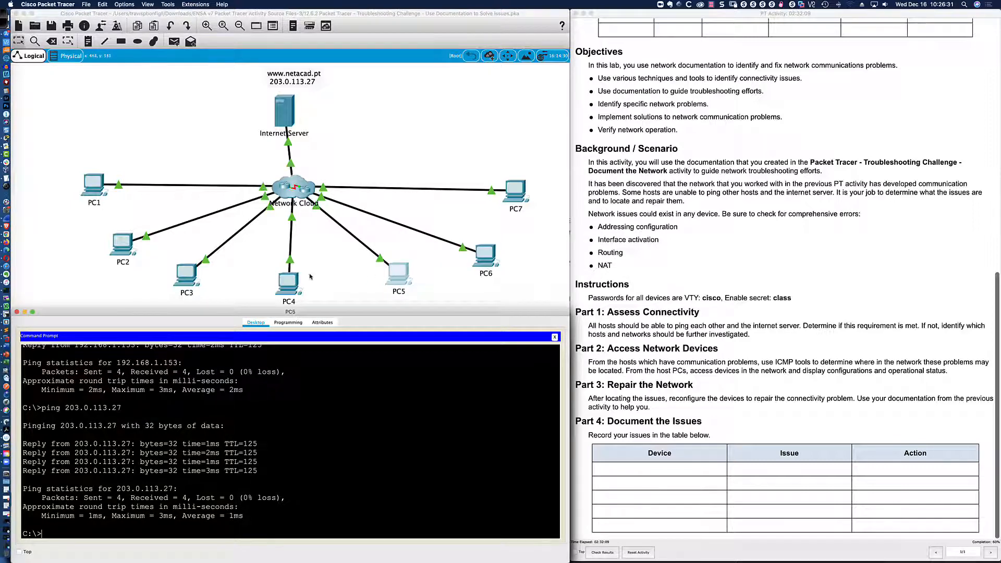
left_click(188, 275)
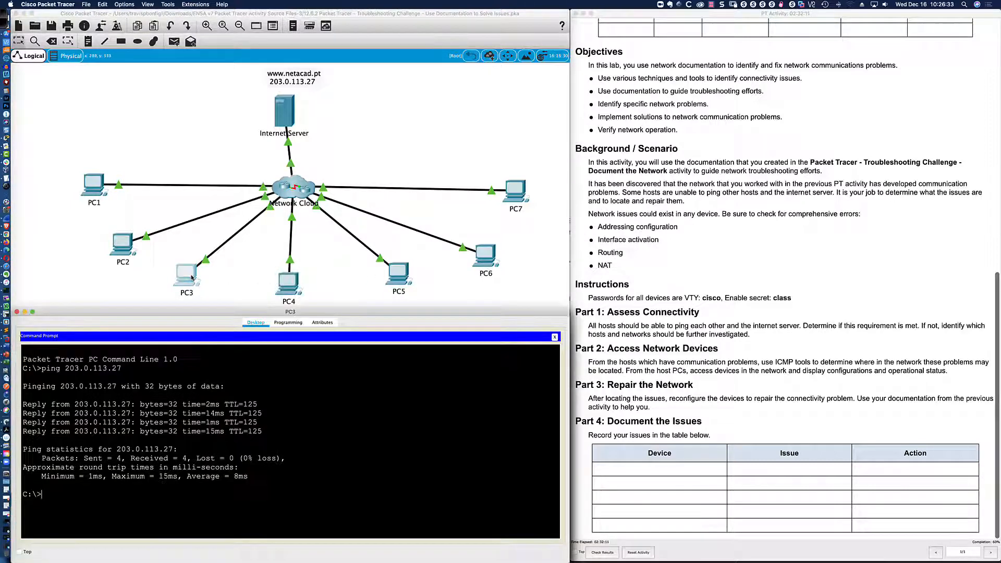
left_click(117, 246)
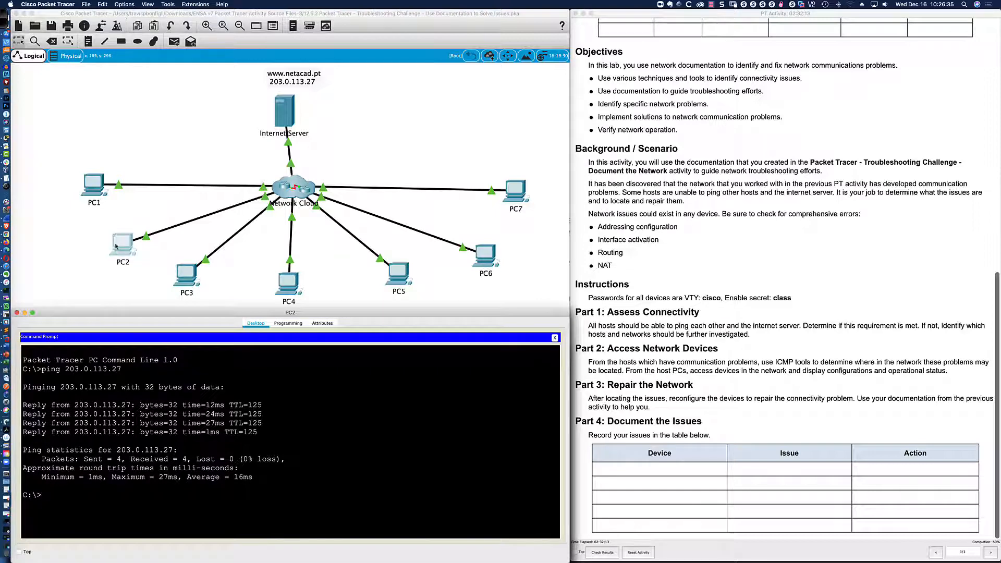
left_click(101, 205)
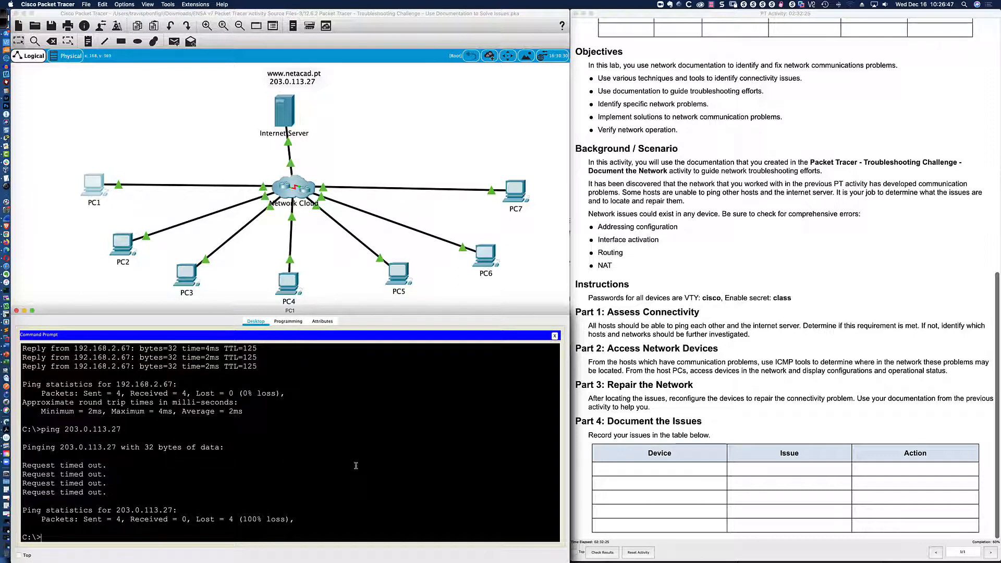
Start a telnet from PC1, checking the Hub's address in the OmniGraffle diagram.
type("telnet 192.0.")
key("super+Tab")
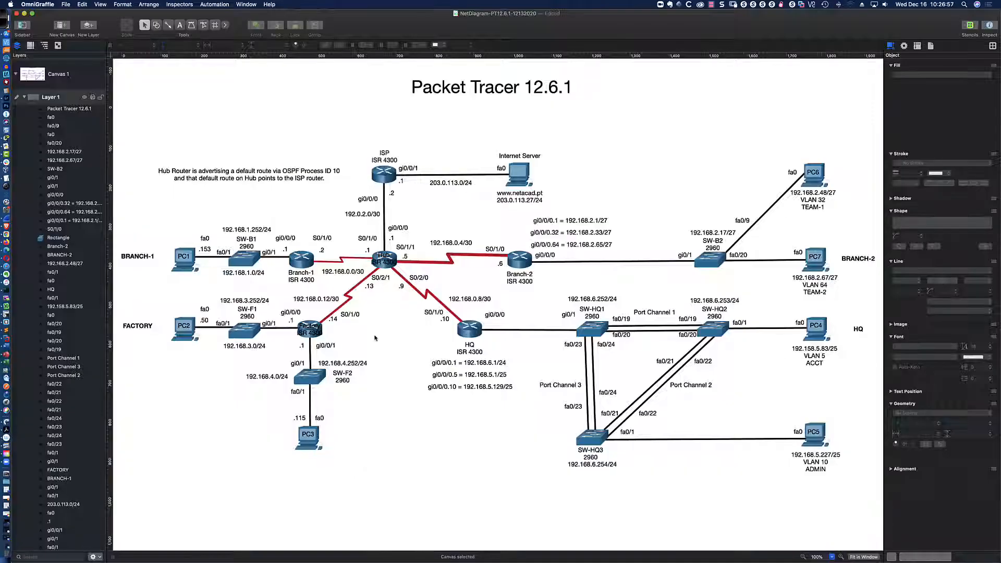
key("super+Tab")
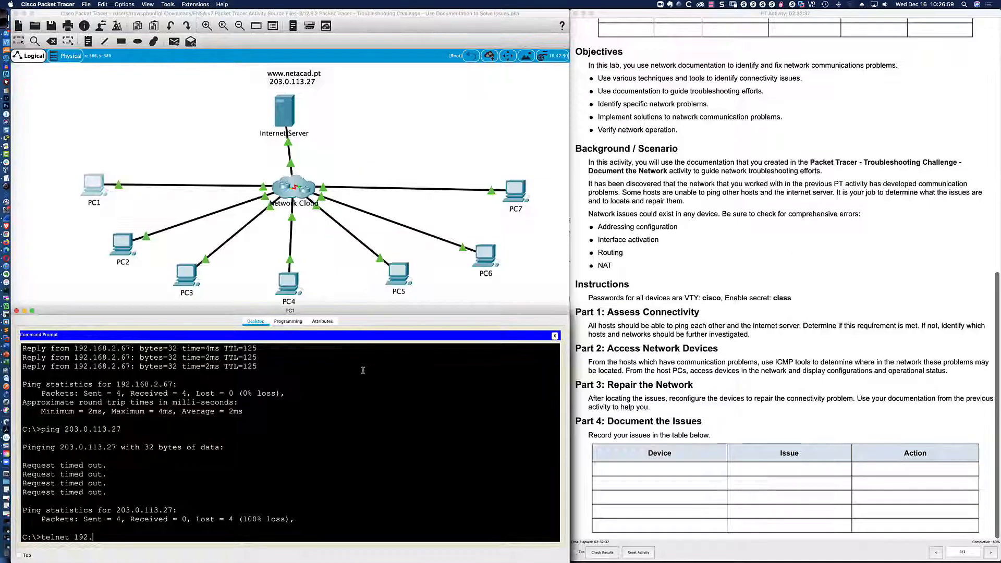
Telnet from PC1 to Hub at 192.168.0.1, entering the VTY and enable passwords.
type("1")
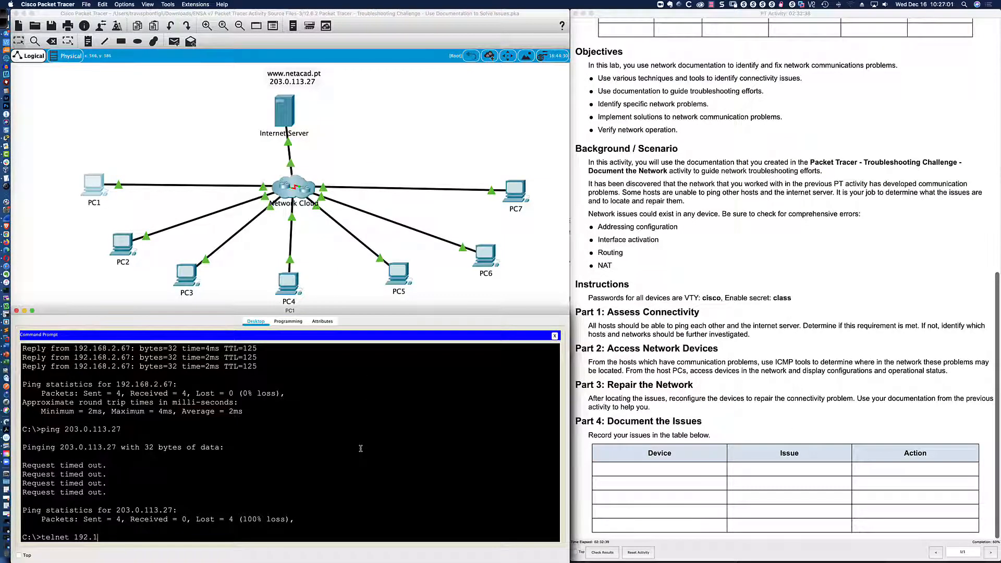
type("68.0.1")
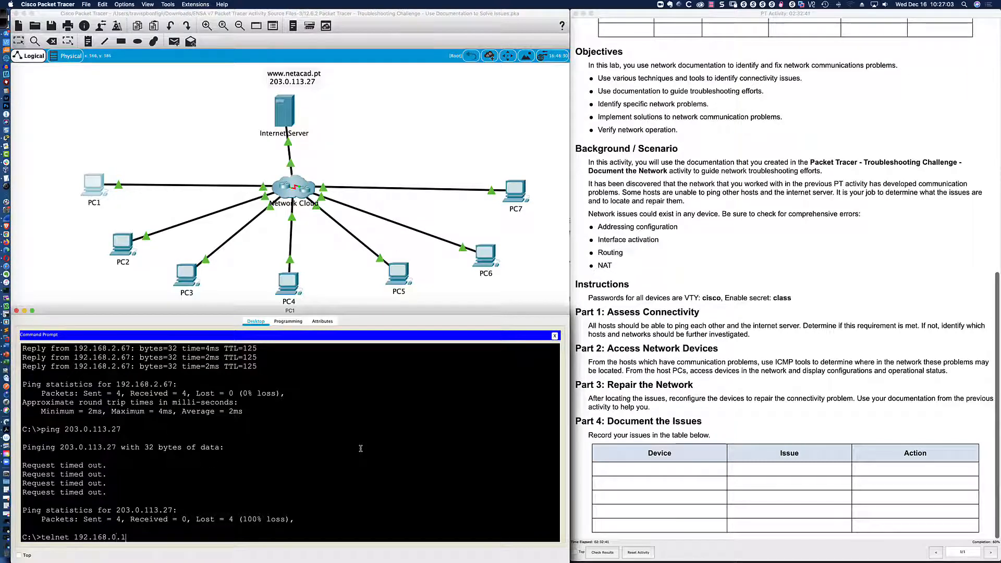
key("Return")
type("cisco")
key("Return")
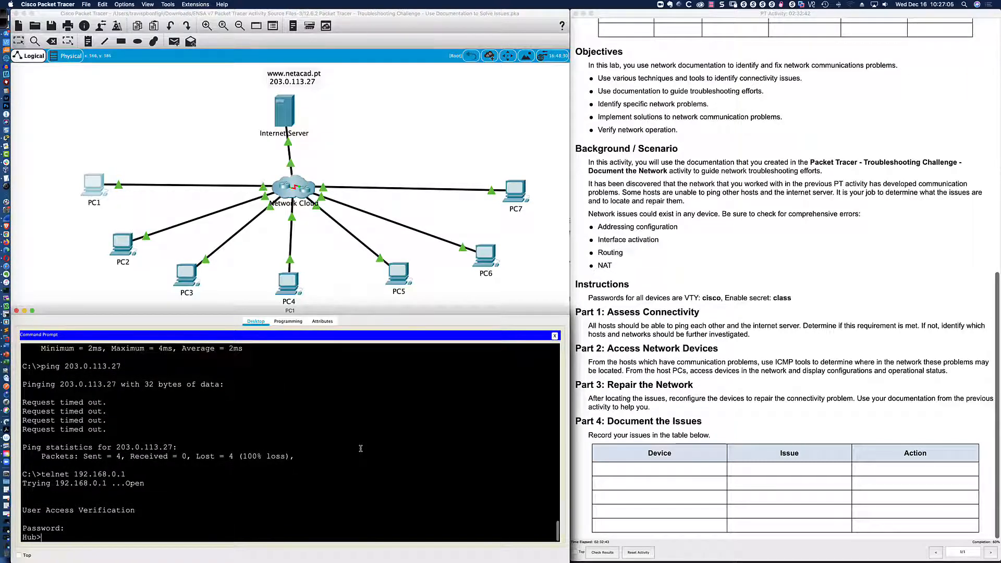
key("Return")
key("Return")
key("Return")
type("en")
key("Return")
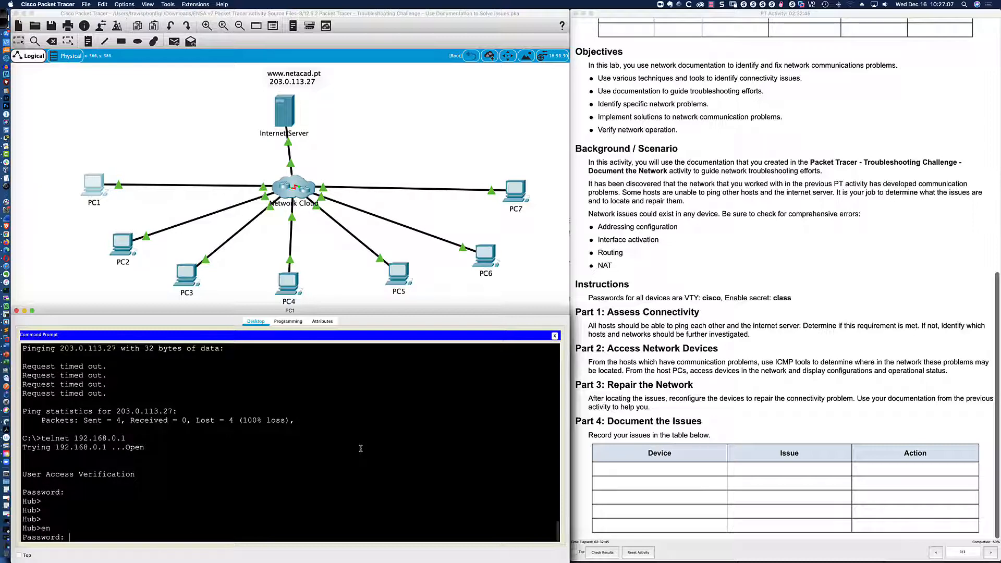
type("class")
key("Return")
Page through Hub's routing table, then ping 203.0.113.27 from Hub with 5/5 success.
key("Return")
key("Return")
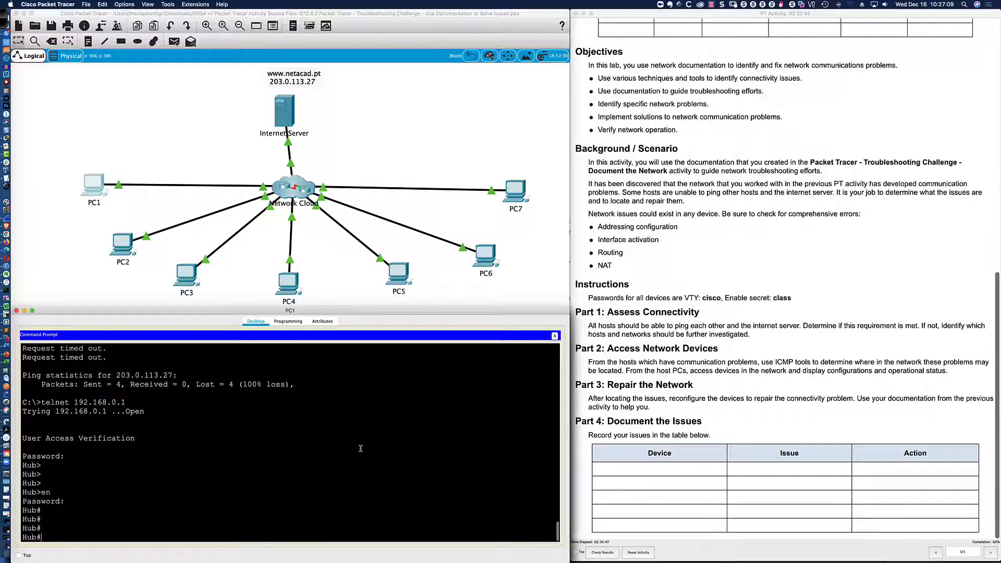
type("sh ip route")
key("Return")
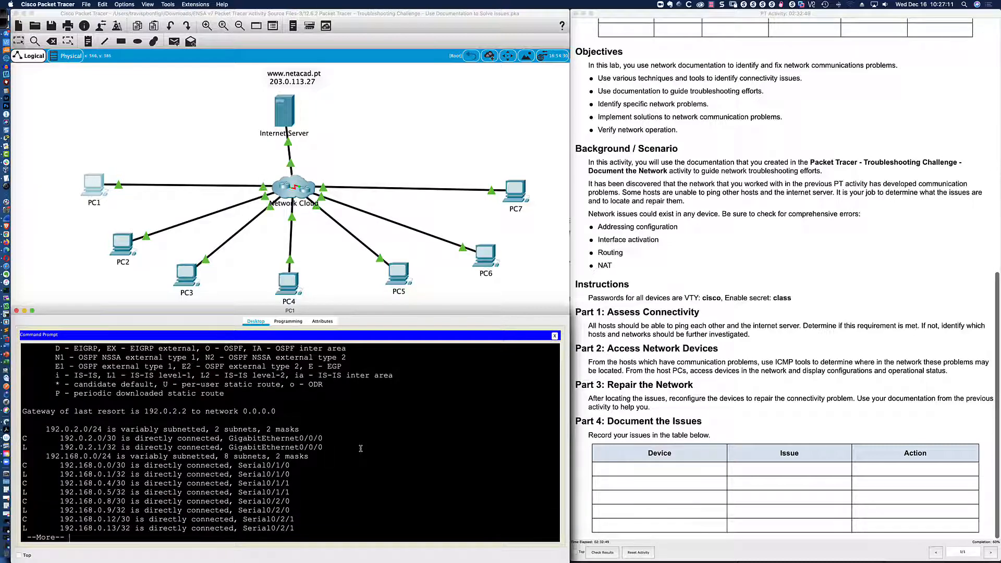
key("Return")
key("Return")
key("Return")
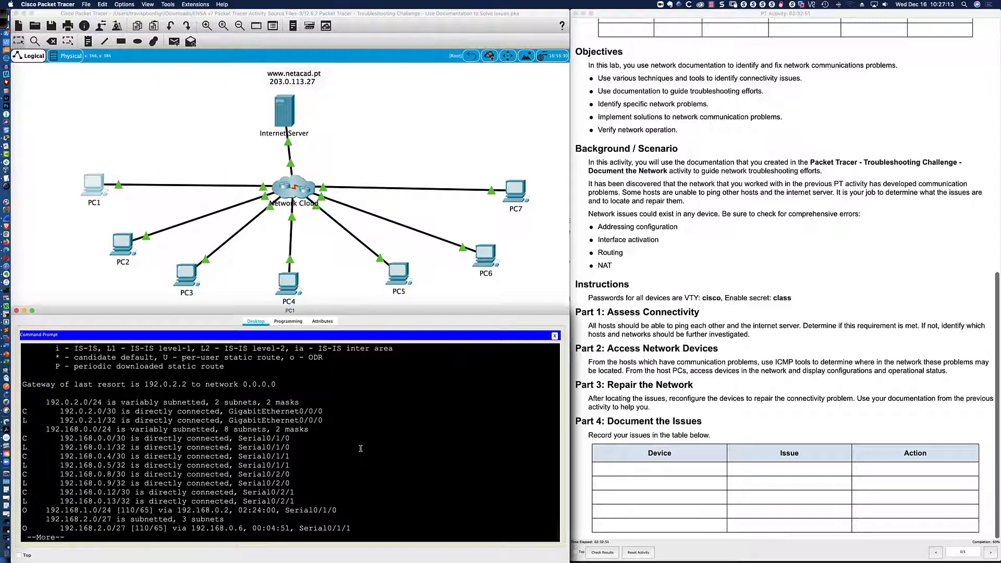
key("Return")
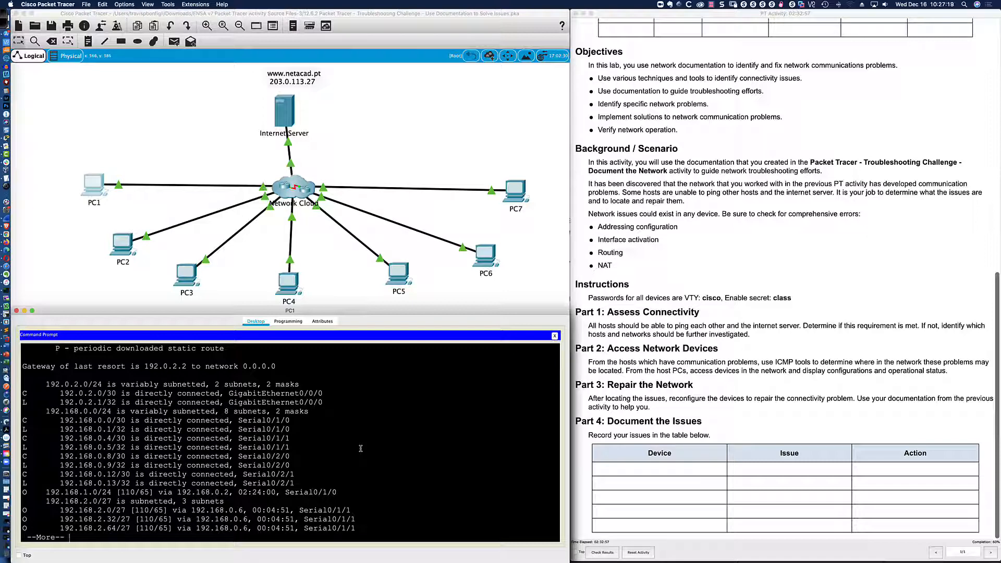
key("Return")
type("ping 203.")
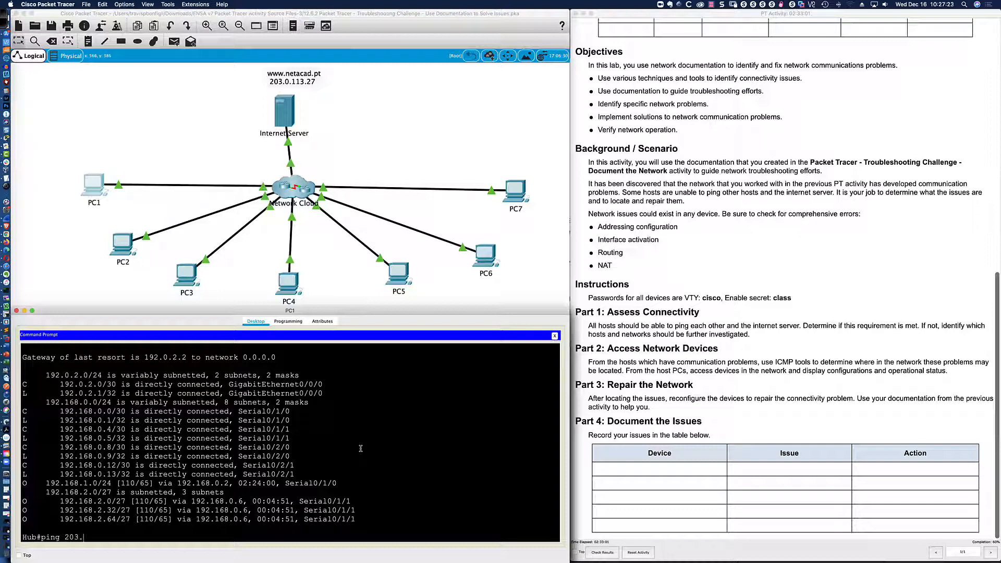
type("0.113.27")
key("Return")
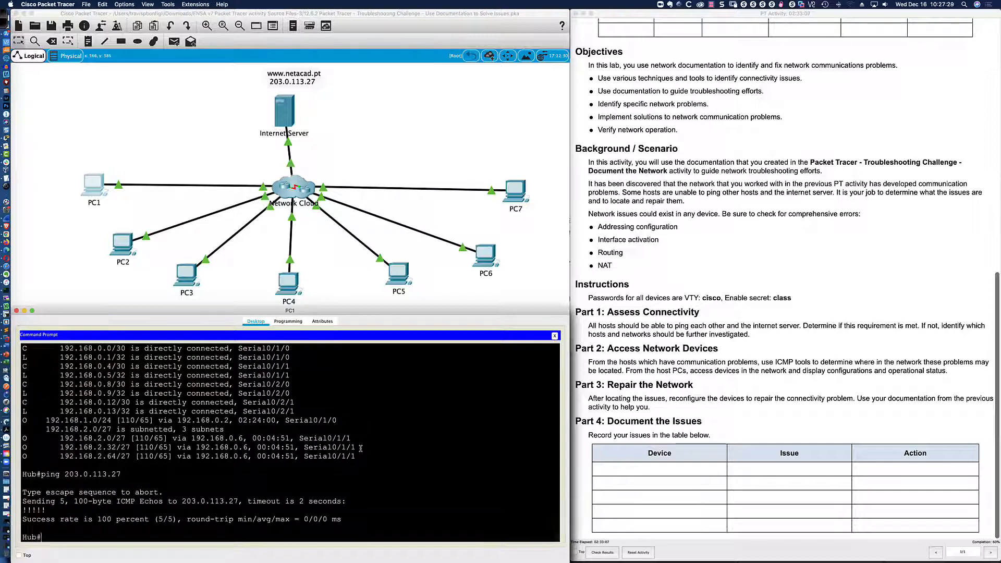
List the Hub's NAT translations with show ip nat translations.
type("sh ip nat trans")
key("Tab")
key("Return")
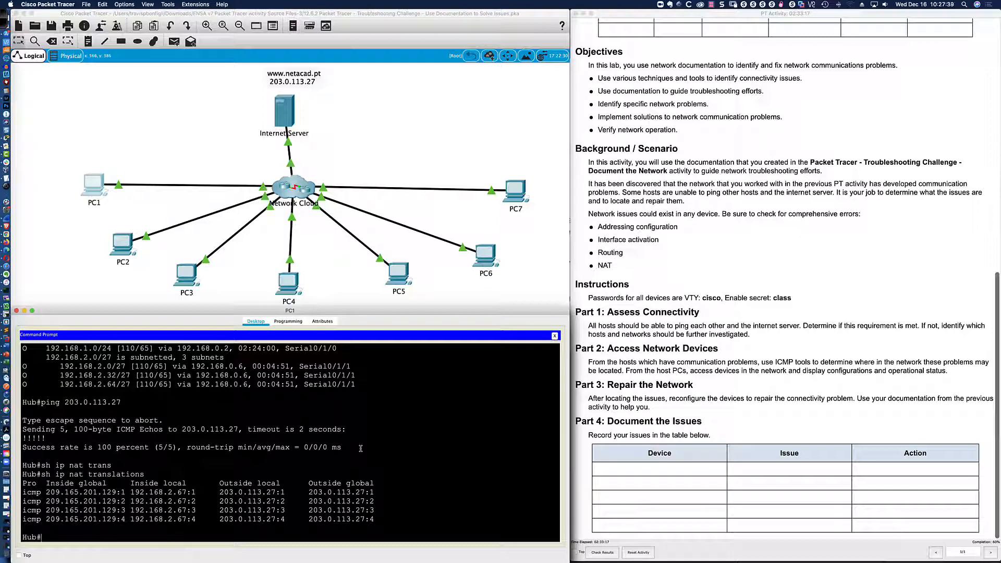
Show Hub's NAT statistics and compare its inside interfaces list against the OmniGraffle diagram.
type("sh ip nat st")
key("Tab")
key("Return")
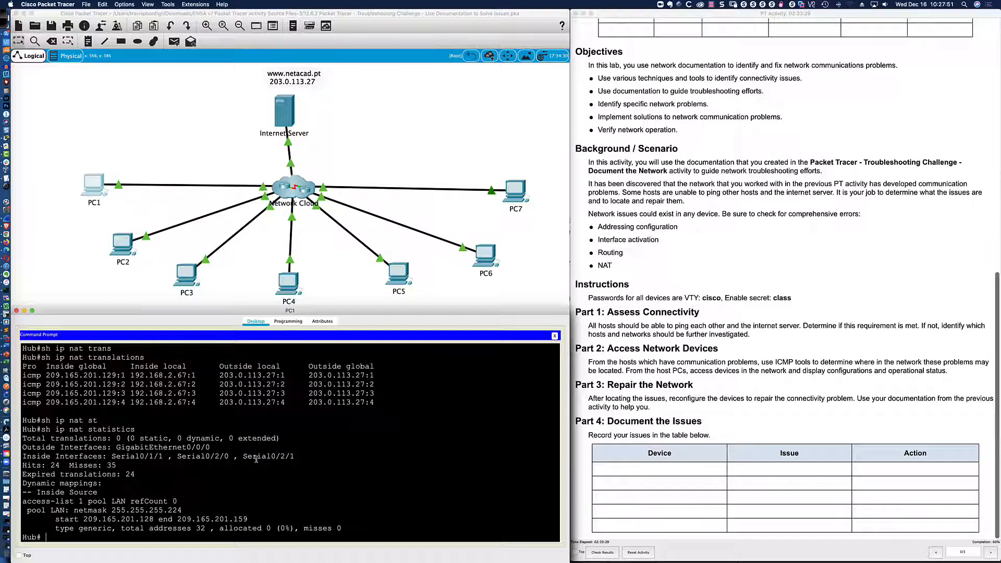
left_click_drag(295, 457, 87, 457)
left_click_drag(112, 456, 295, 457)
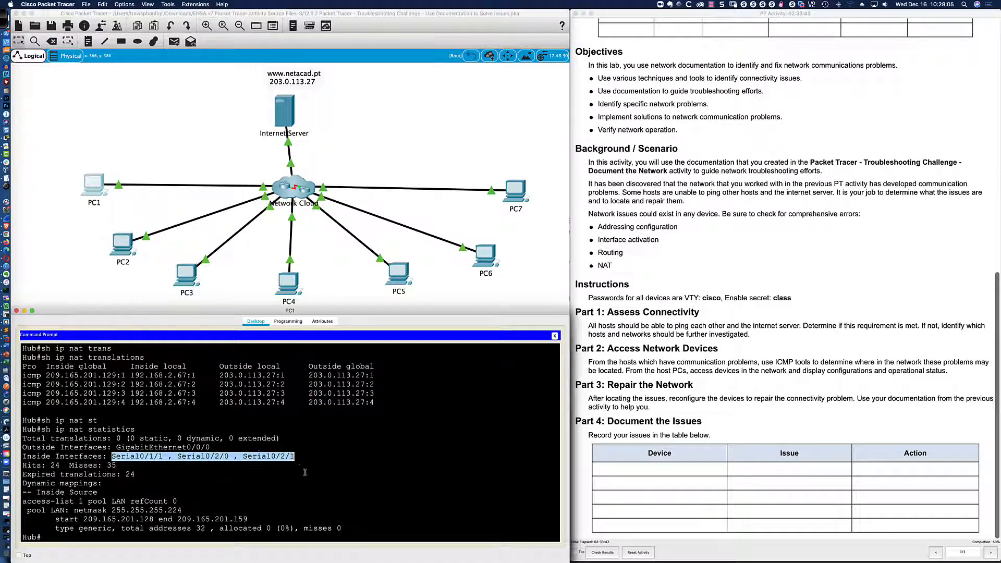
key("super+Tab")
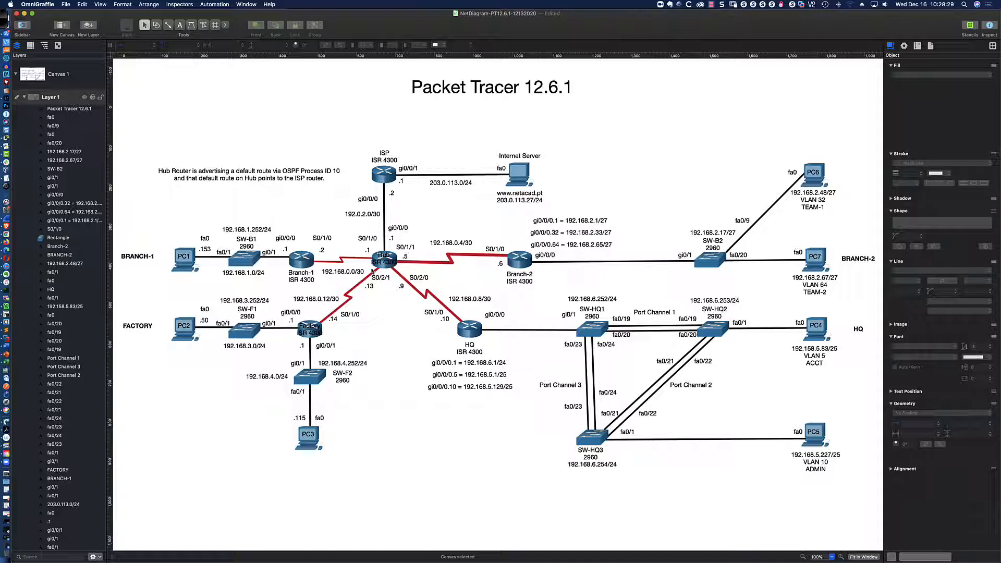
key("super+Tab")
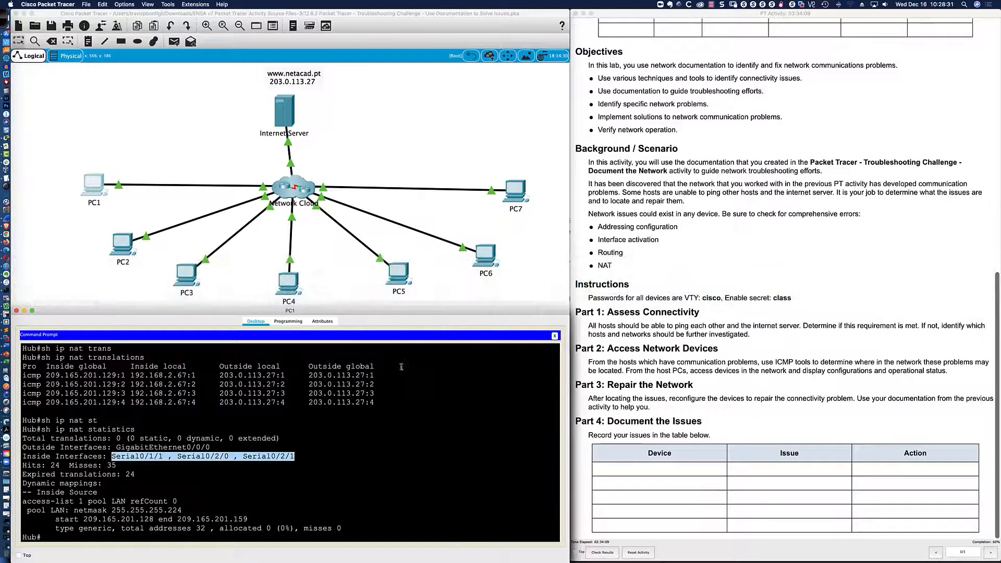
Page through Hub's running config, spotting Serial0/1/0 lacks ip nat inside, then rerun NAT statistics.
left_click(449, 439)
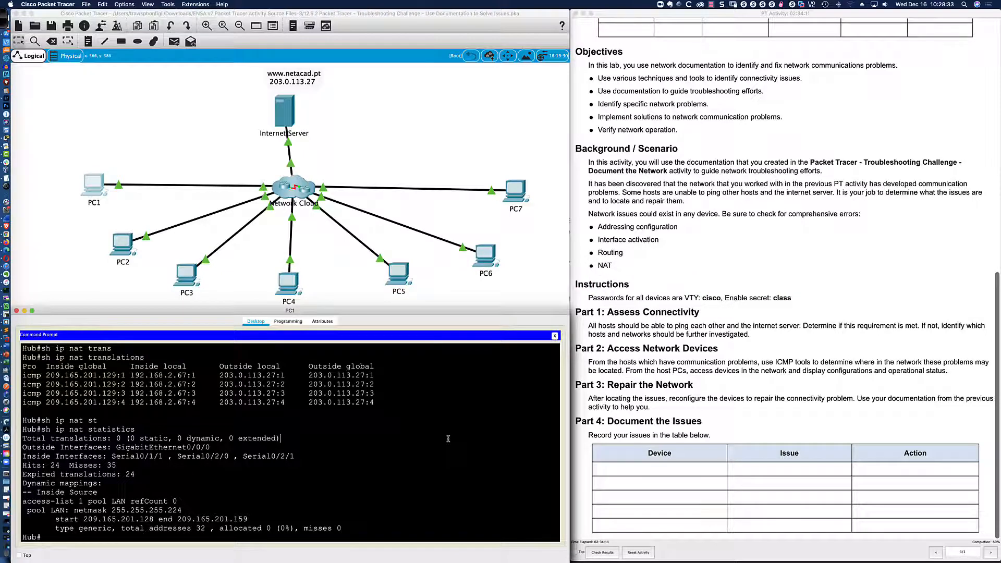
type("sh run")
left_click_drag(348, 312, 349, 221)
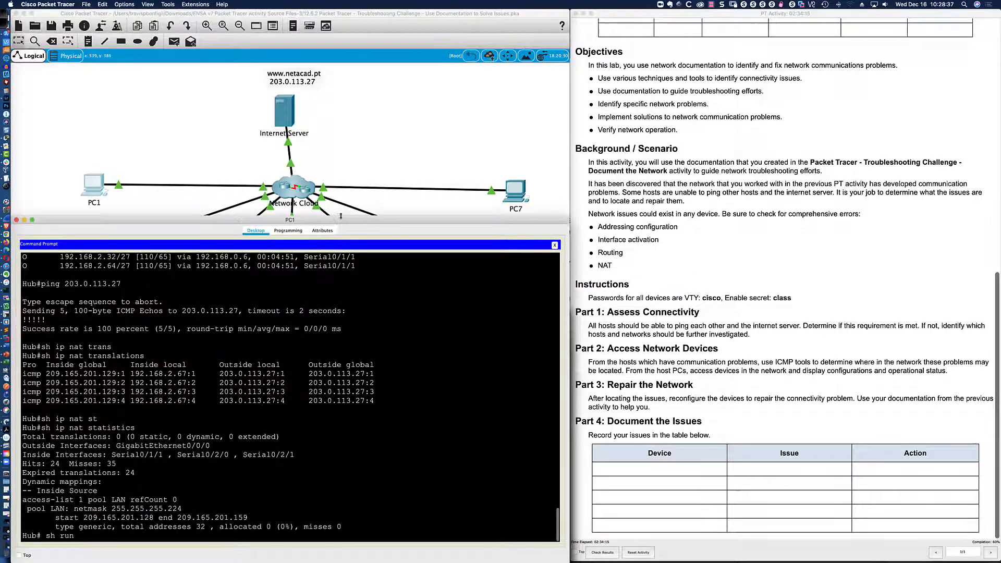
key("Return")
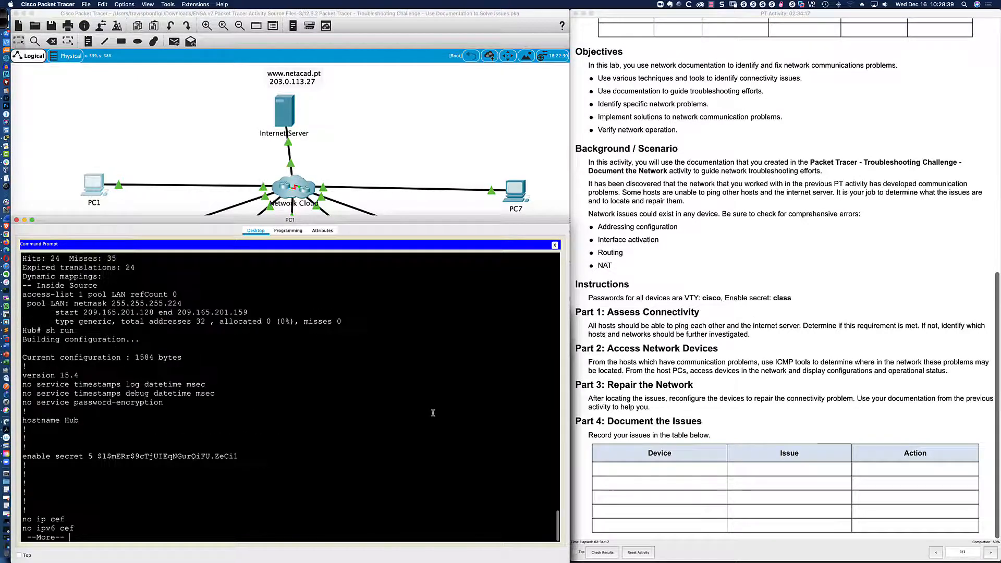
key("space")
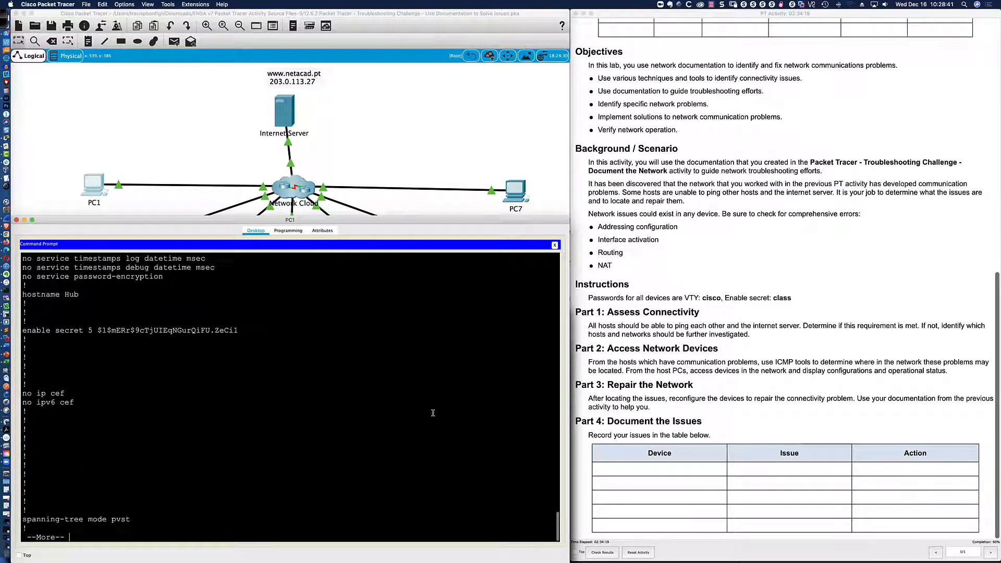
key("Return")
key("Return")
key("Return")
key("Return")
key("Return")
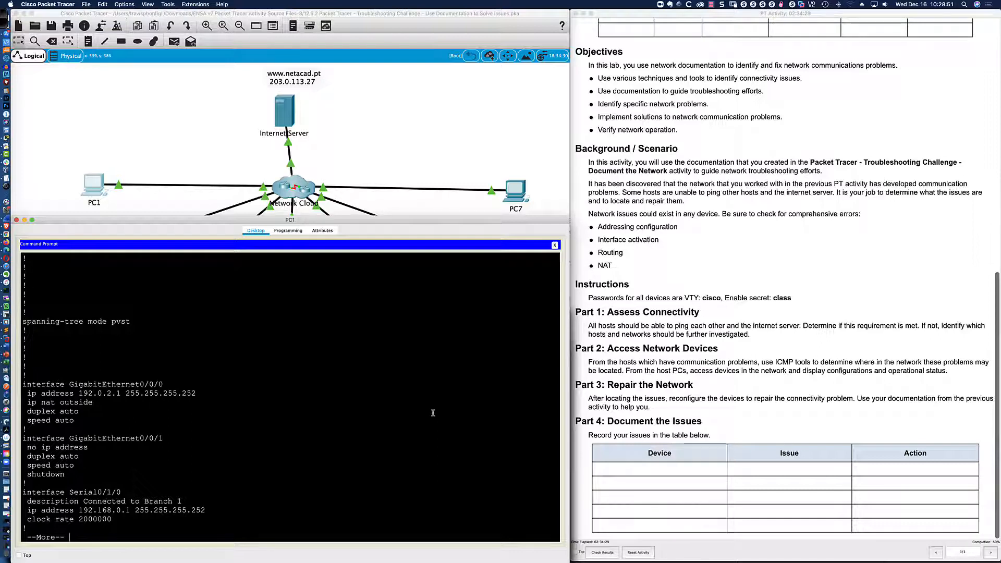
key("Return")
key("Return")
key("Return")
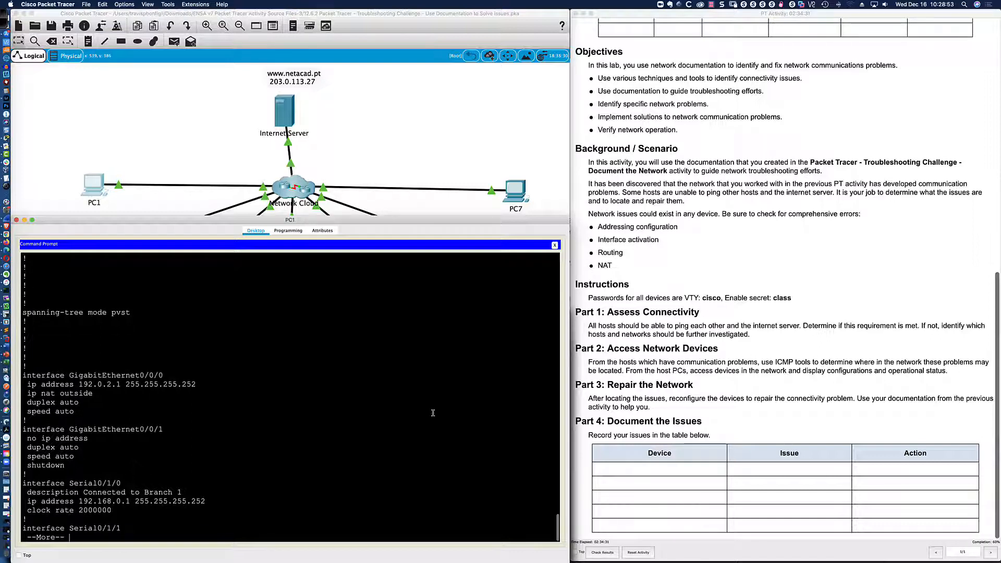
key("Return")
key("Return")
key("Return")
key("Return")
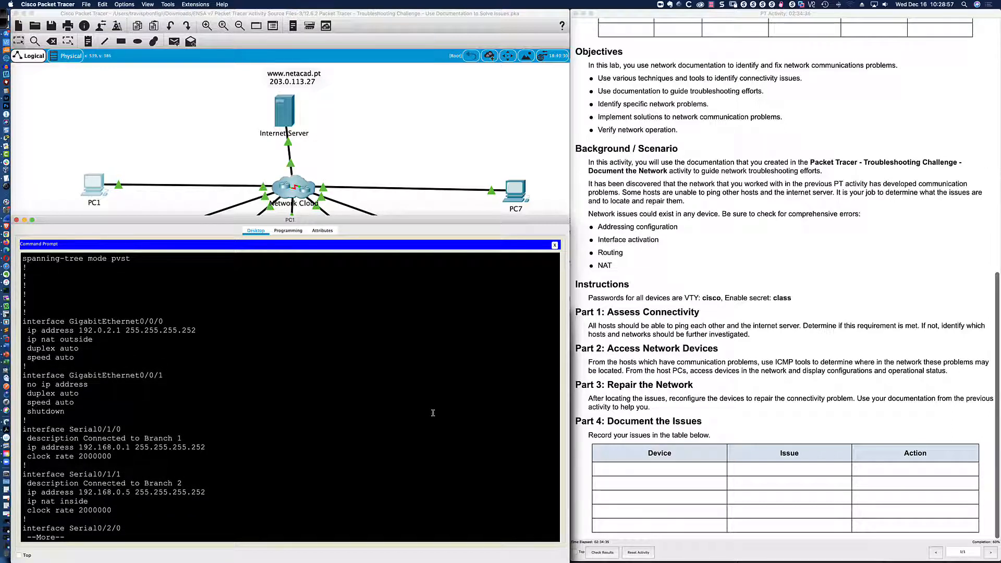
type("q")
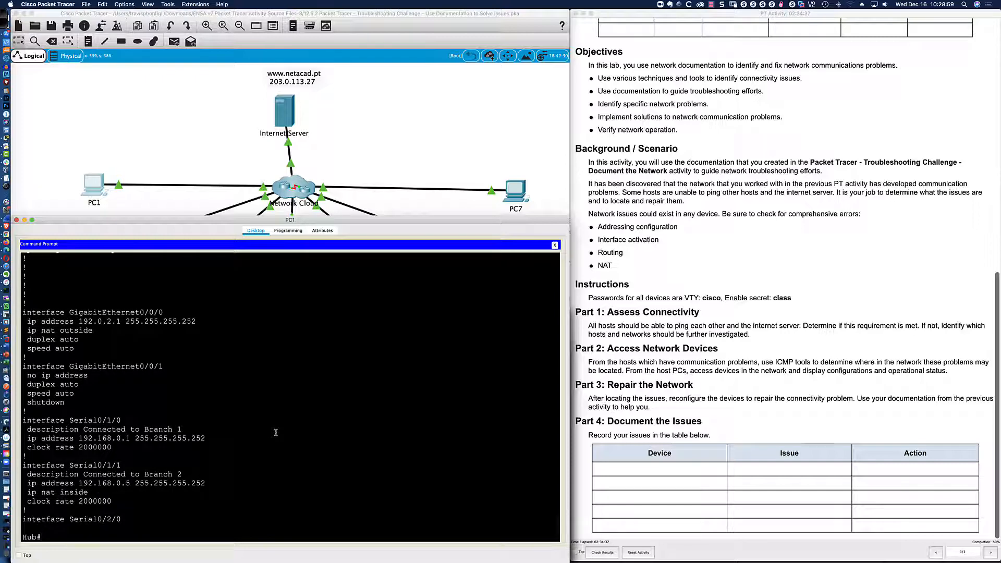
type("sh ip nat statistics")
key("Return")
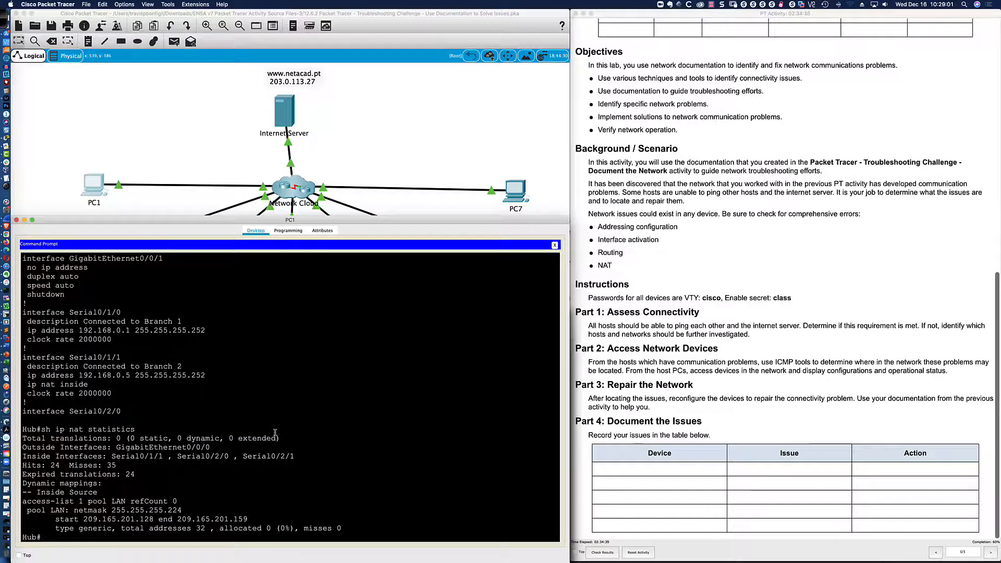
left_click_drag(111, 456, 297, 457)
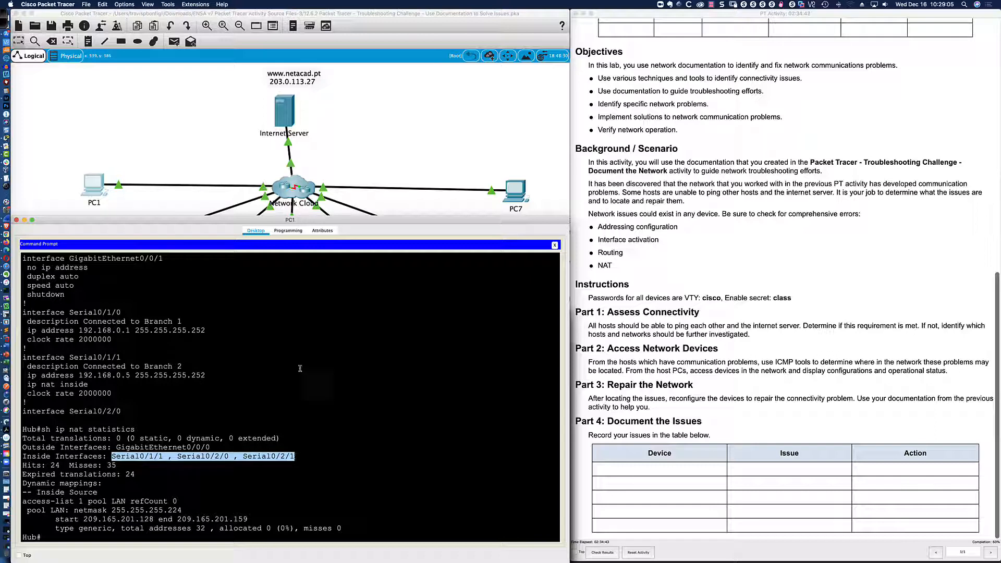
left_click(3, 18)
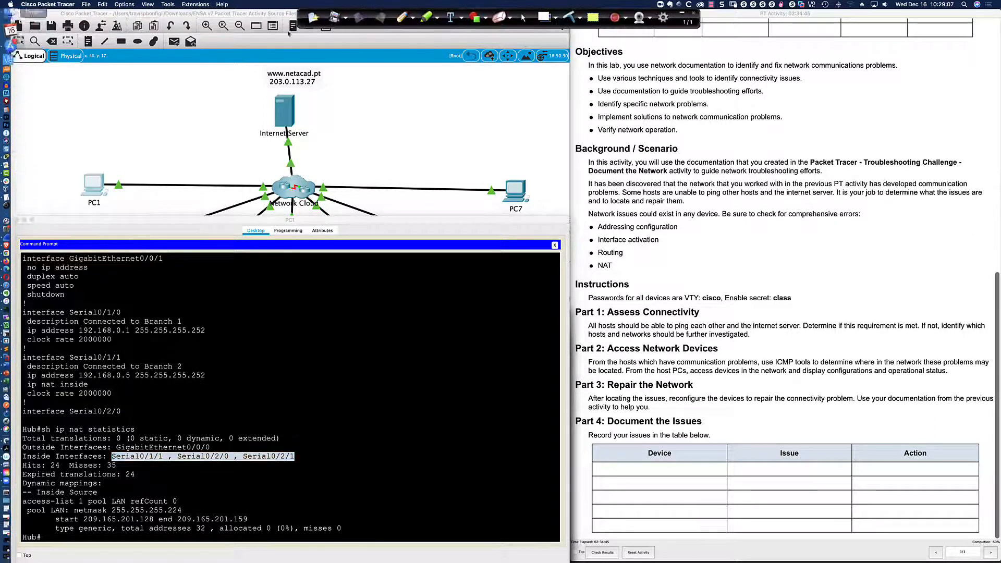
left_click(403, 16)
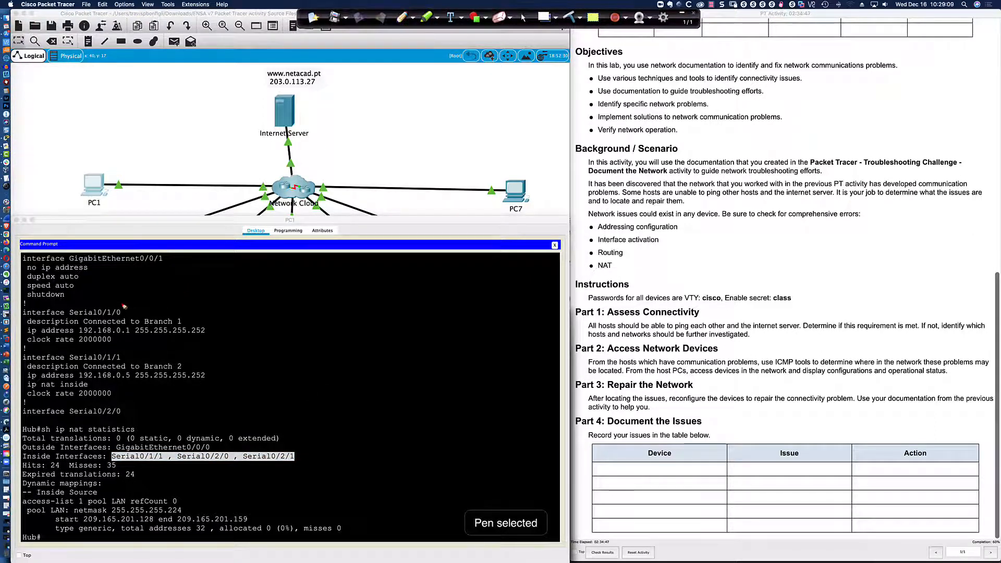
mouse_move(121, 303)
left_mouse_down()
mouse_move(63, 311)
mouse_move(99, 322)
mouse_move(118, 305)
left_mouse_up()
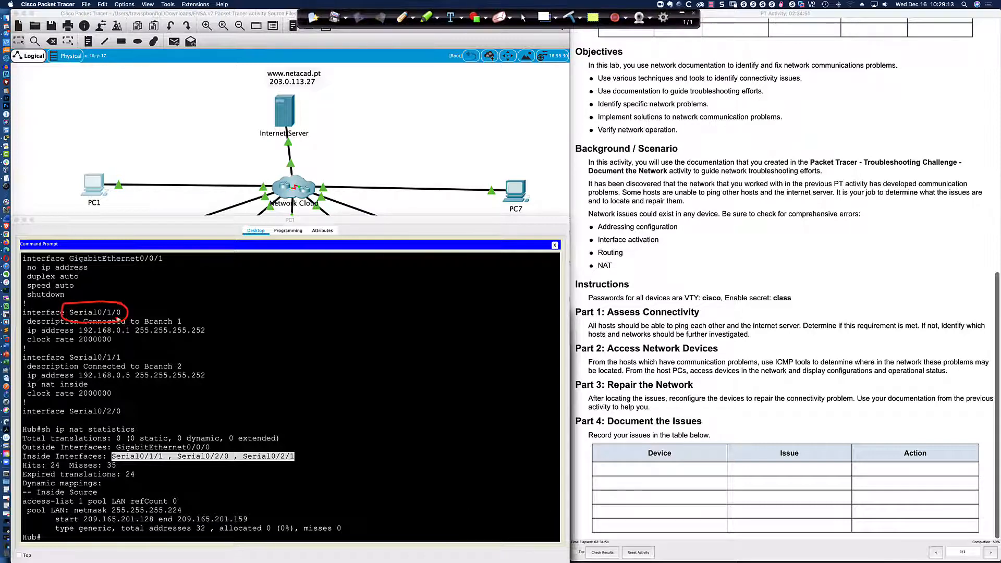
left_click_drag(198, 312, 187, 321)
left_click_drag(112, 383, 91, 384)
mouse_move(151, 446)
left_mouse_down()
mouse_move(114, 451)
mouse_move(198, 472)
mouse_move(317, 464)
mouse_move(133, 443)
left_mouse_up()
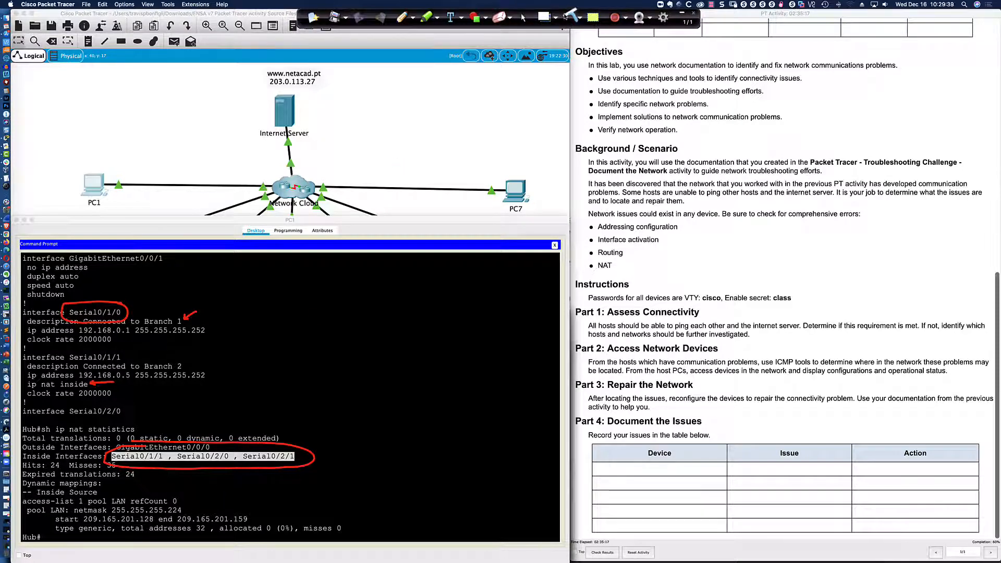
left_click(525, 18)
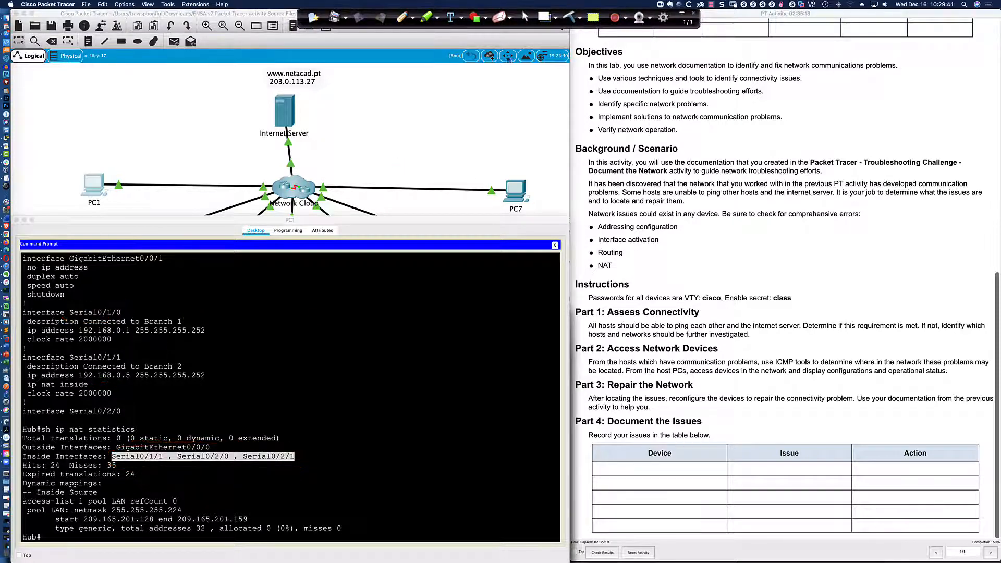
key("Return")
key("Return")
key("Return")
key("Return")
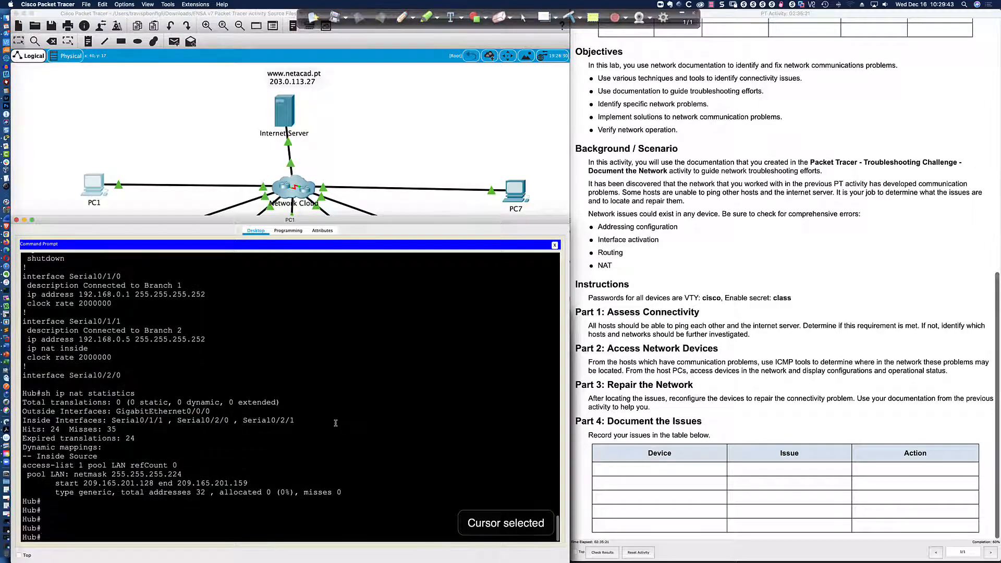
Apply ip nat inside to interface Serial0/1/0 in global configuration mode.
type("conf t")
key("Return")
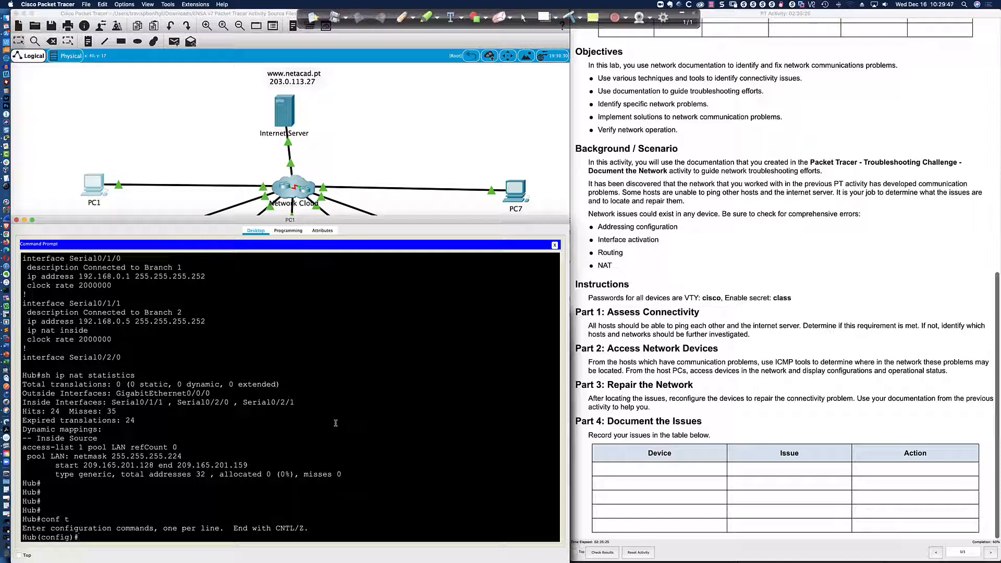
type("int s0/1/0")
key("Return")
type("ip nat ins")
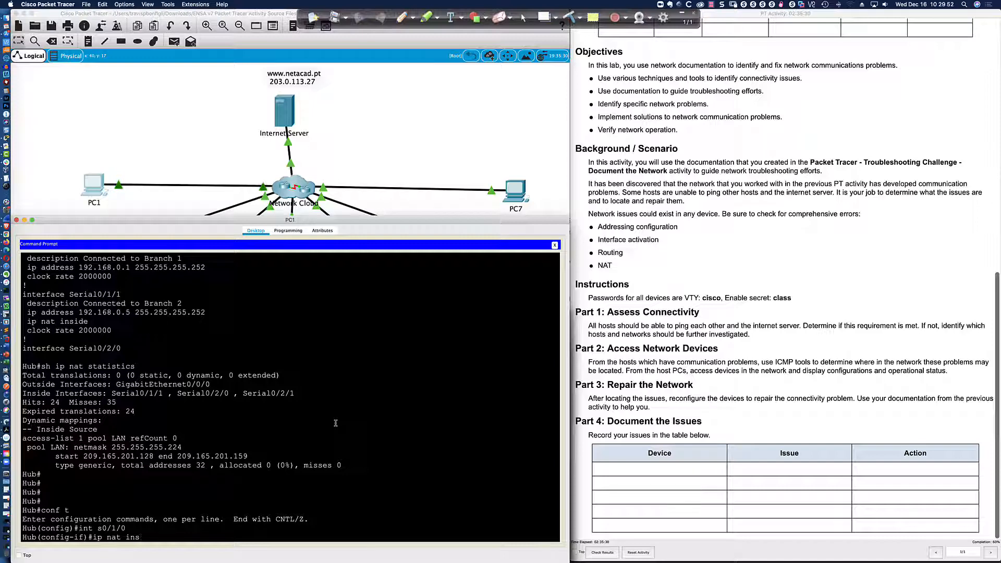
key("Tab")
key("Return")
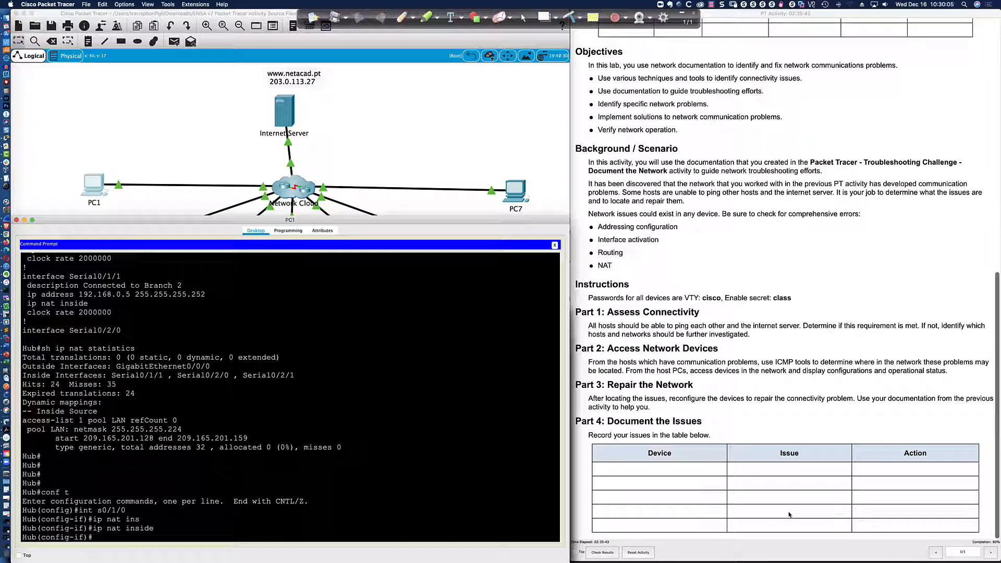
scroll(789, 515, "down", 1)
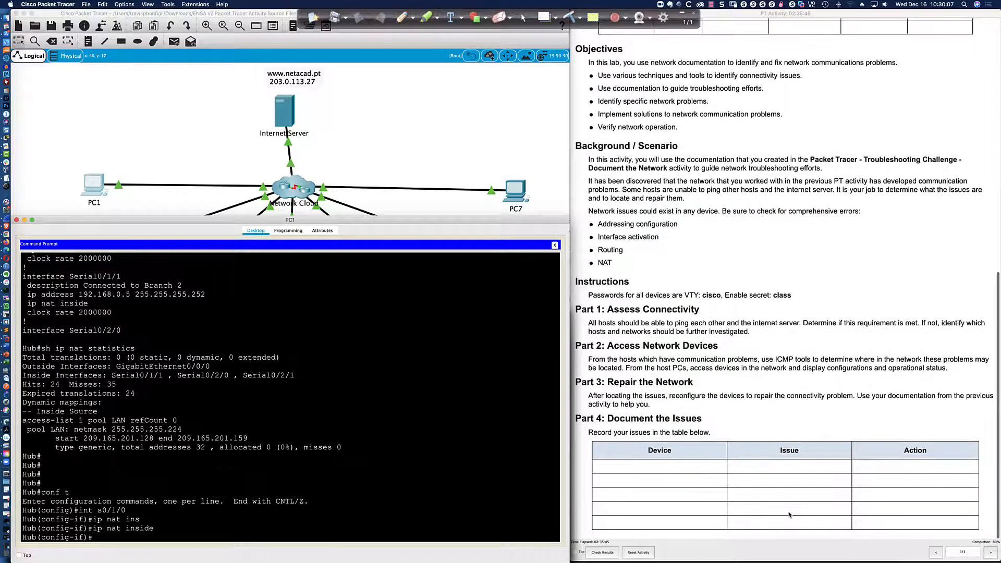
scroll(790, 515, "up", 1)
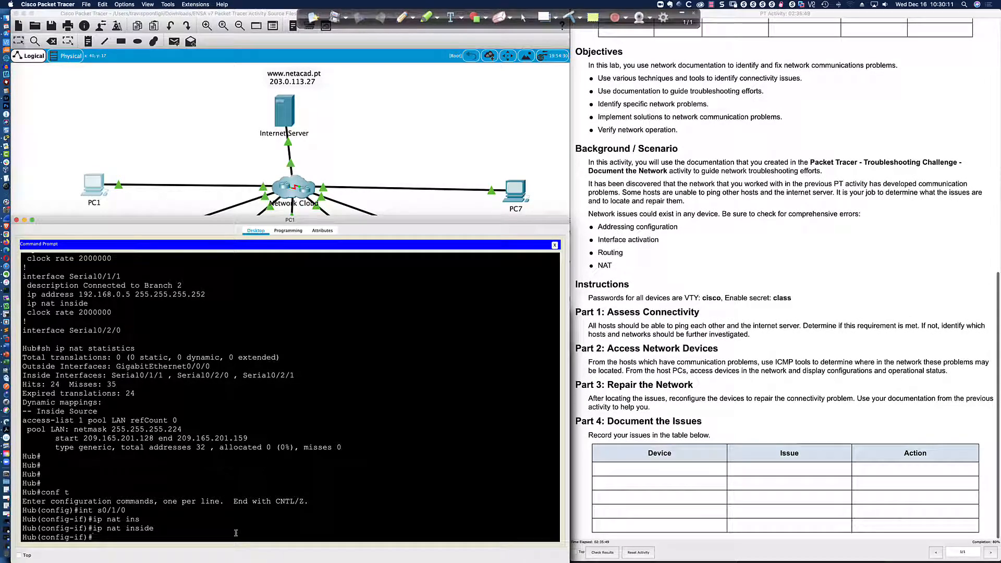
Exit configuration mode and save the running configuration with wri mem.
type("nd")
key("Return")
key("Return")
key("Return")
key("Return")
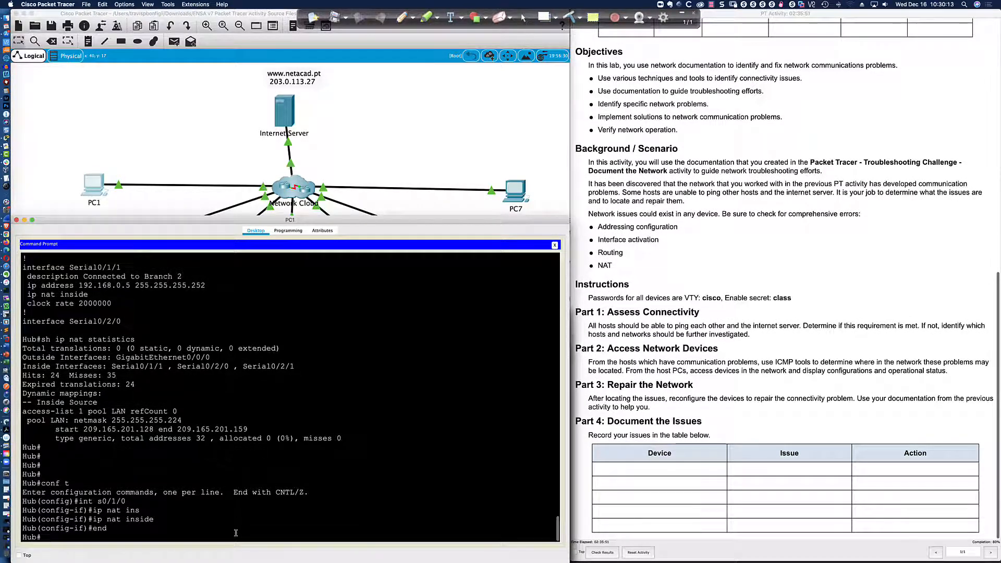
type("wri mem")
key("Return")
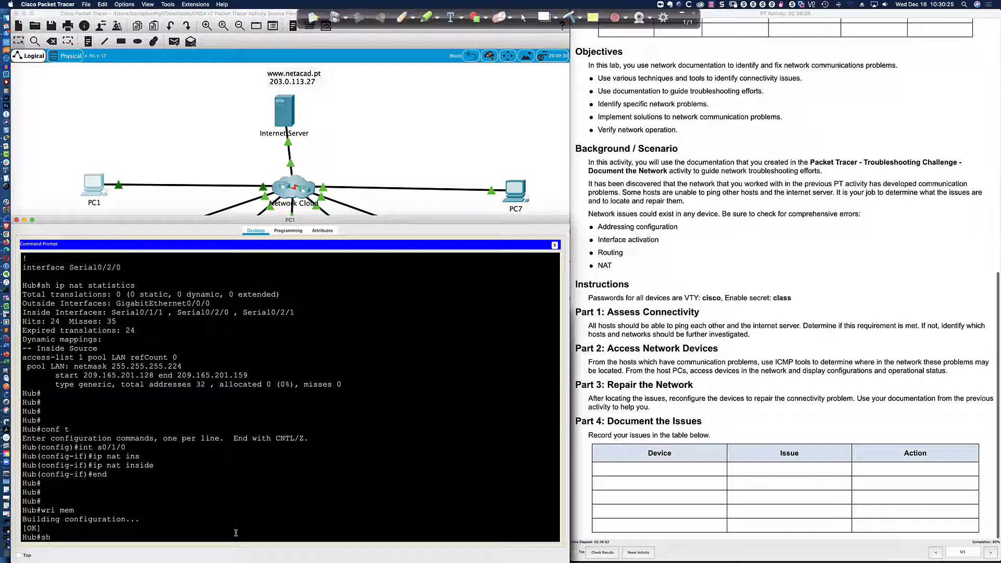
Page through the Hub's running configuration with sh run down to access-list 1.
type("sh run")
key("Return")
key("space")
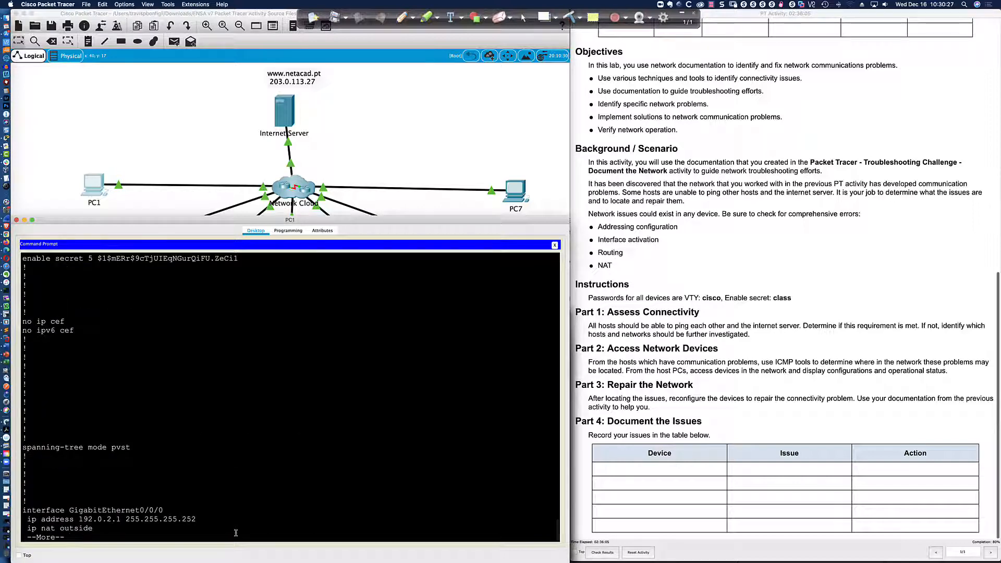
key("space")
key("space")
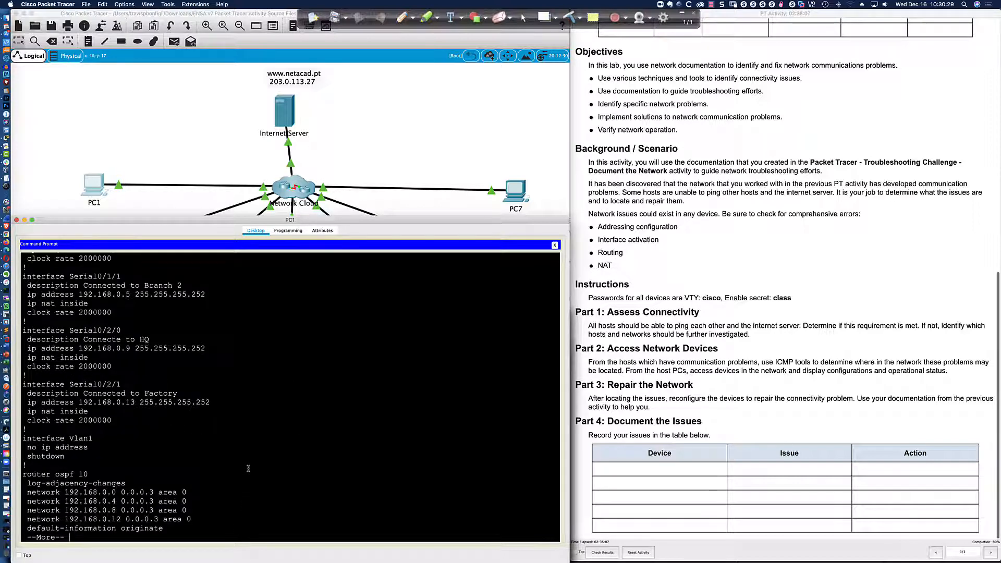
key("Return")
key("Return")
key("Return")
key("Return")
key("Return")
key("Return")
key("Return")
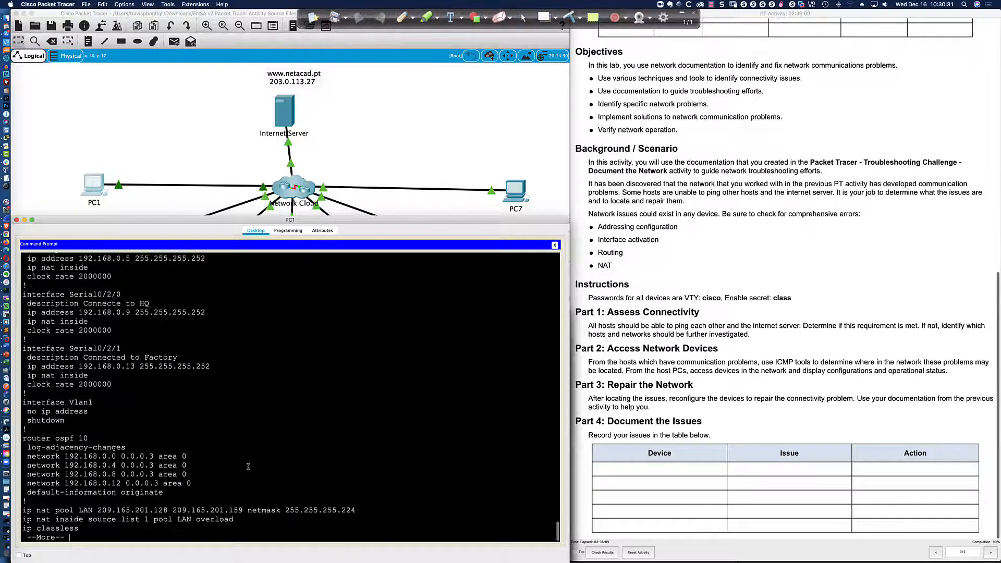
key("Return")
key("Return")
key("Return")
key("Return")
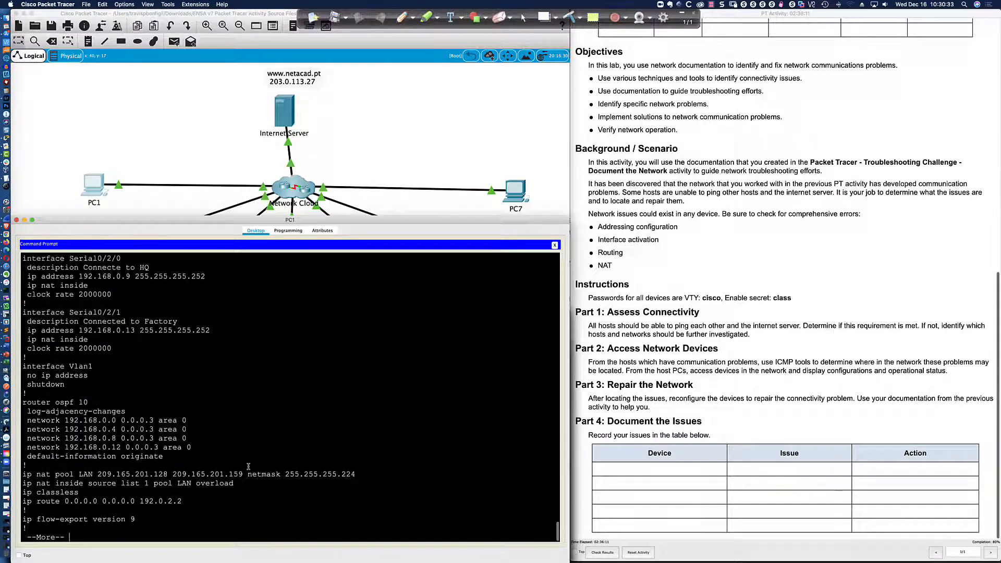
key("Return")
key("Return")
key("Return")
key("Return")
key("Return")
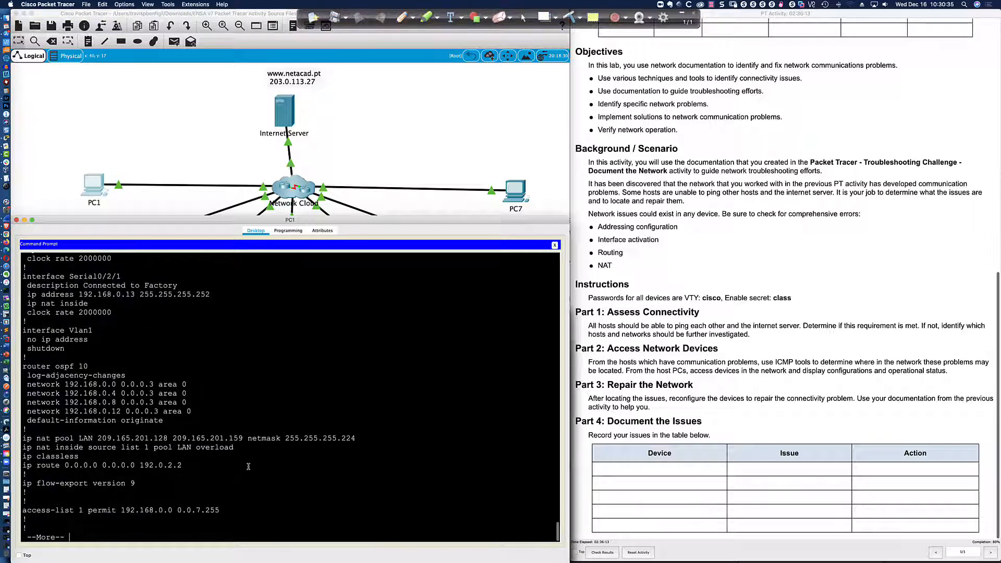
key("Return")
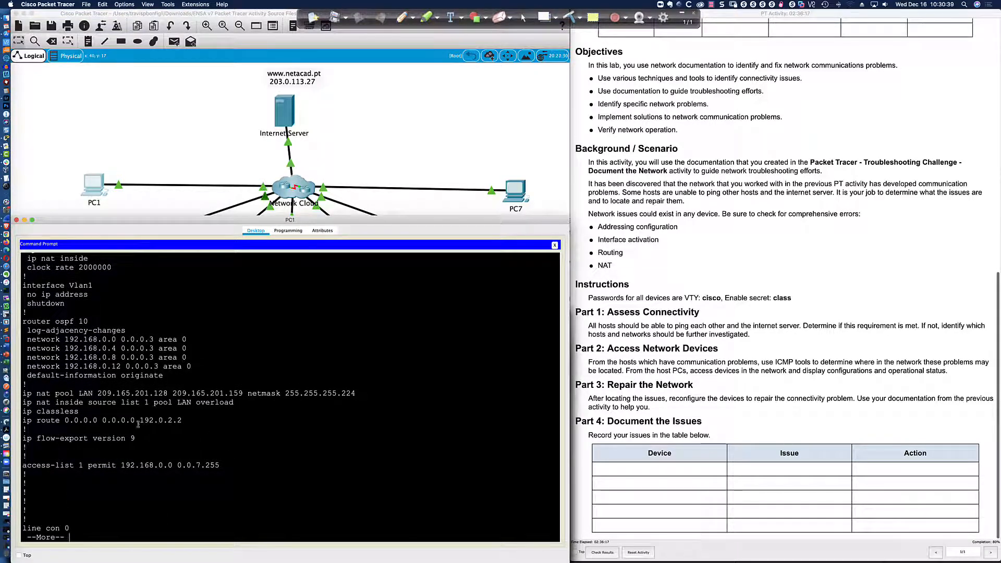
Highlight the NAT pool LAN address range and 'pool LAN overload' rule, then end the listing.
double_click(80, 394)
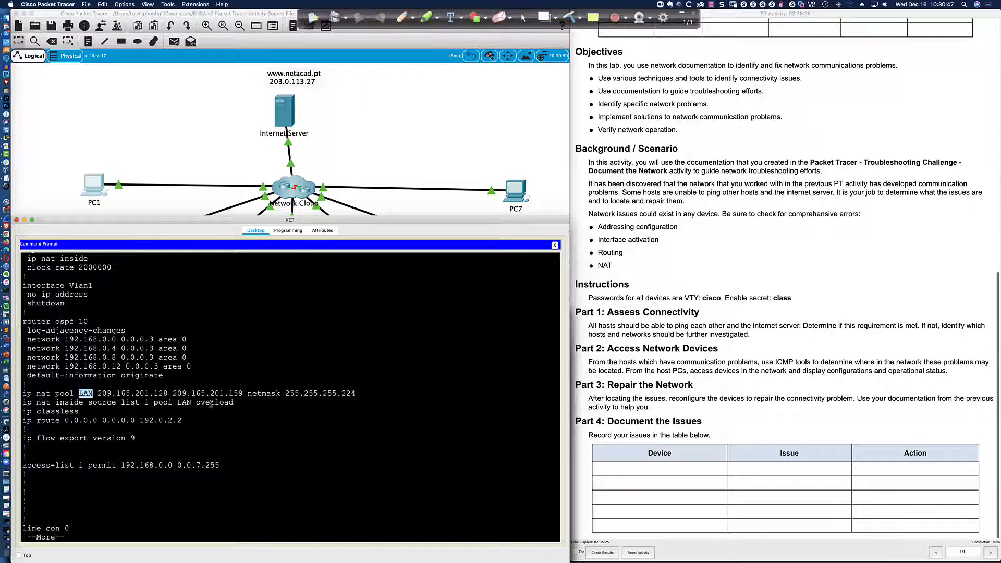
left_click_drag(234, 403, 142, 403)
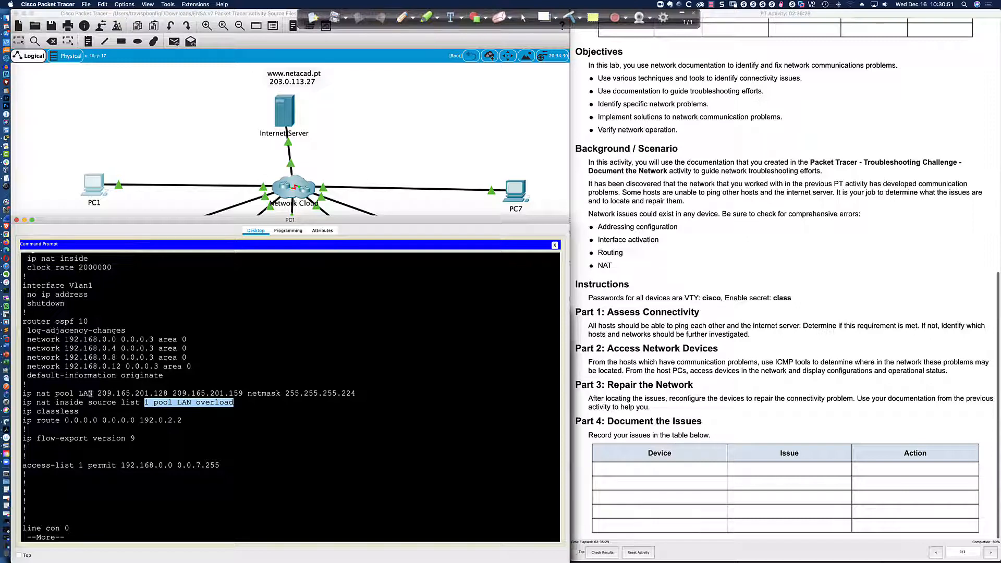
left_click_drag(79, 394, 243, 394)
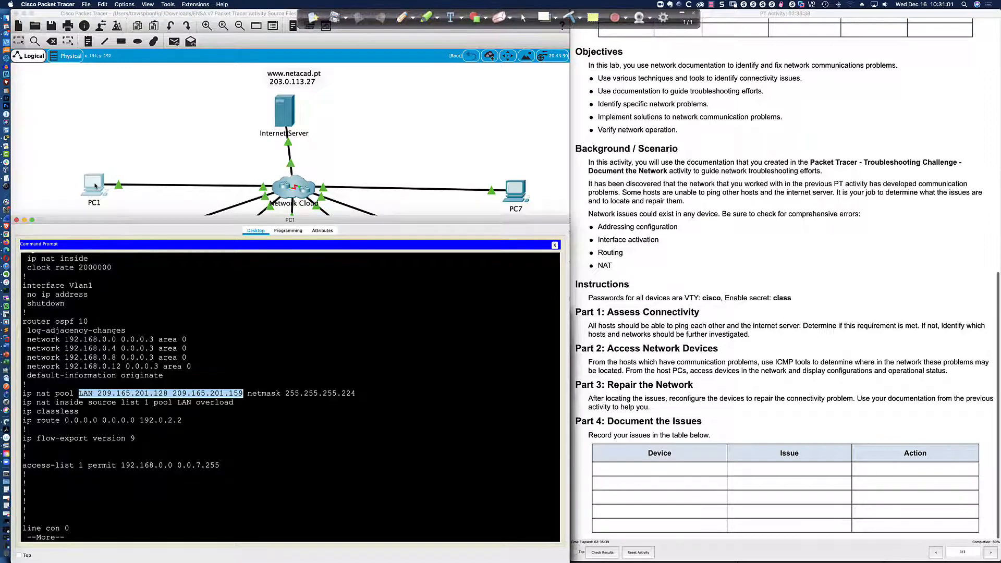
left_click(204, 332)
key("ctrl+c")
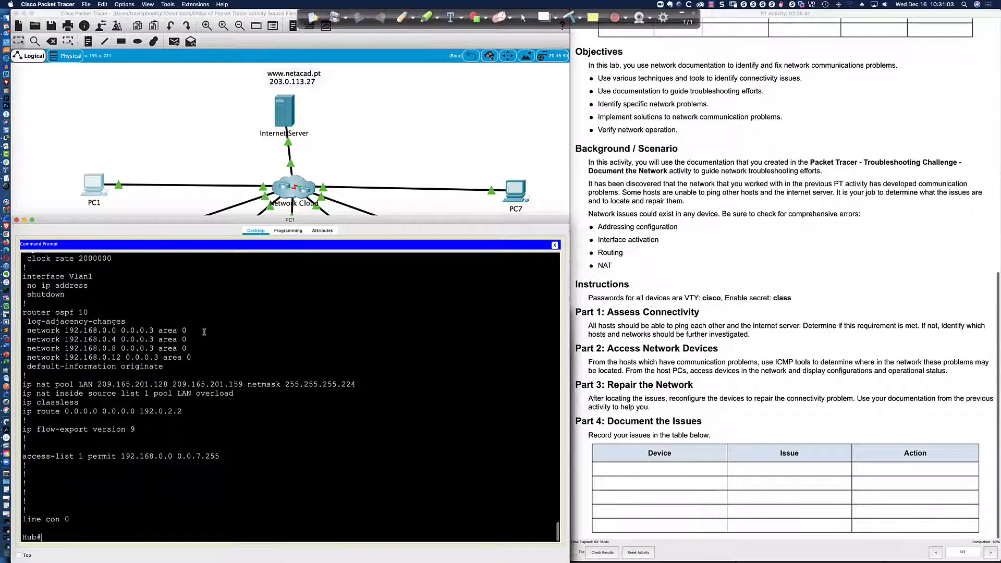
Exit the Hub telnet session and rerun ping 203.0.113.27 from PC1, now getting replies.
type("exit")
key("Return")
key("Up")
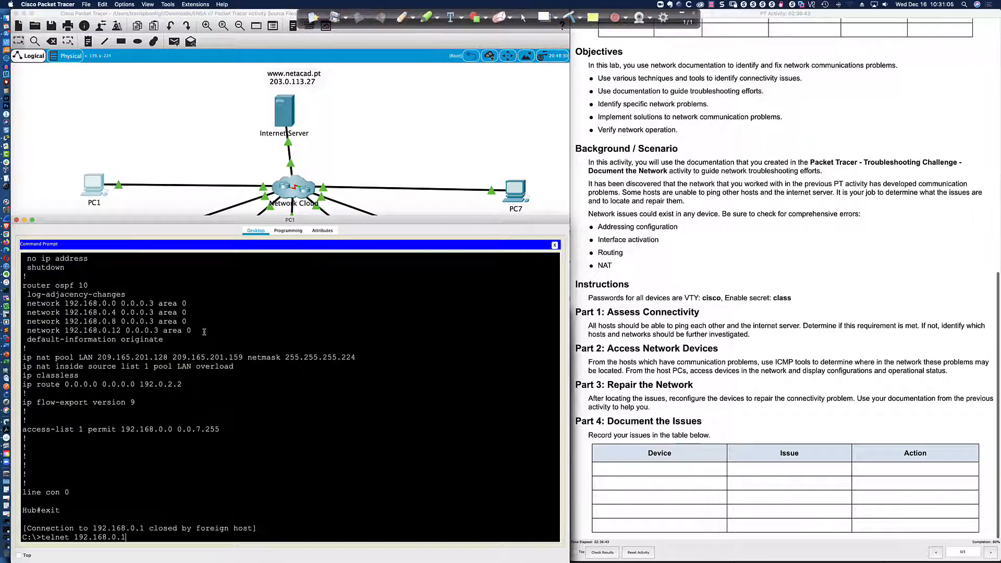
key("Up")
key("Return")
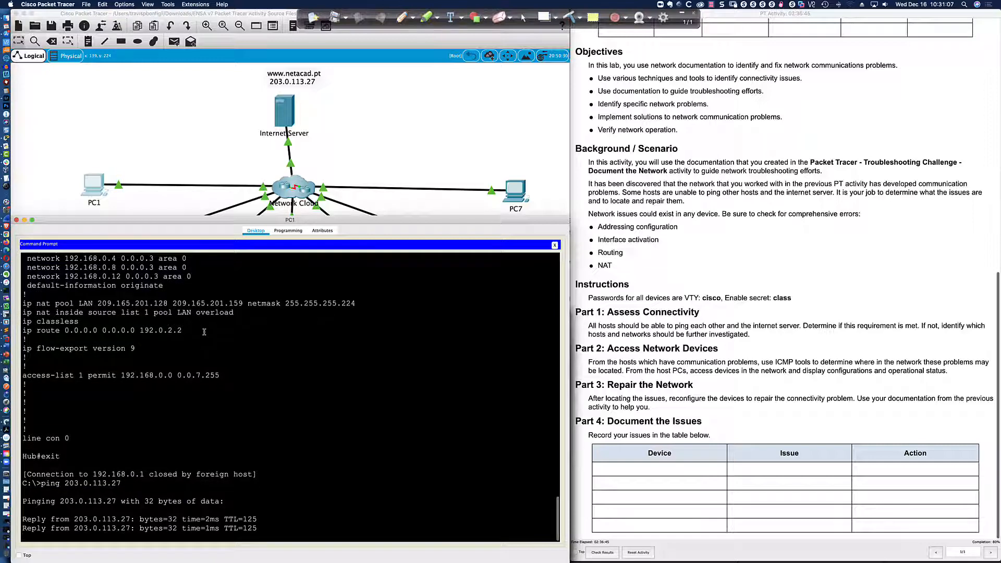
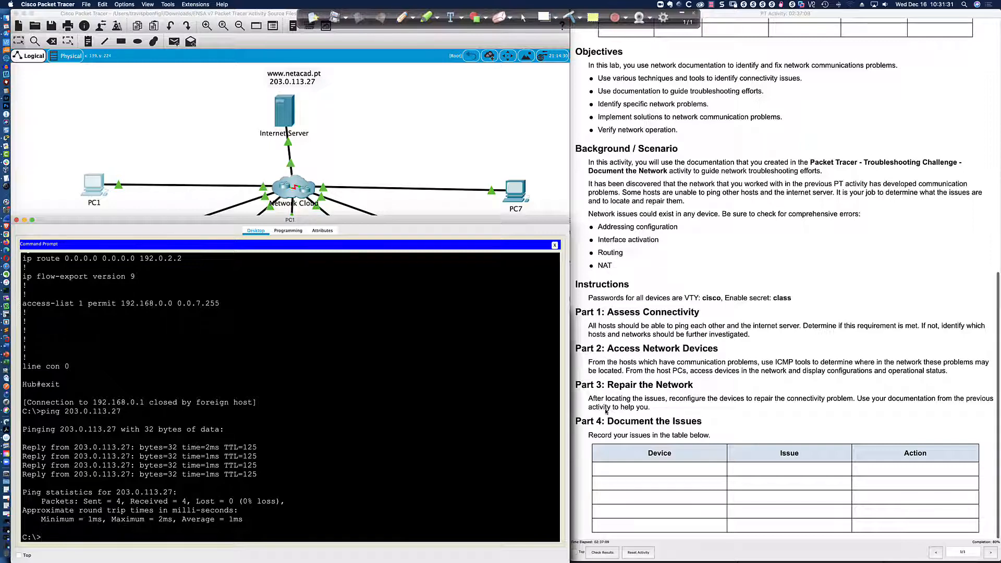
From PC1, ping 192.168.3.50 and 192.168.4.115, reading addresses off the topology diagram.
left_click(333, 532)
key("Return")
key("Return")
key("Return")
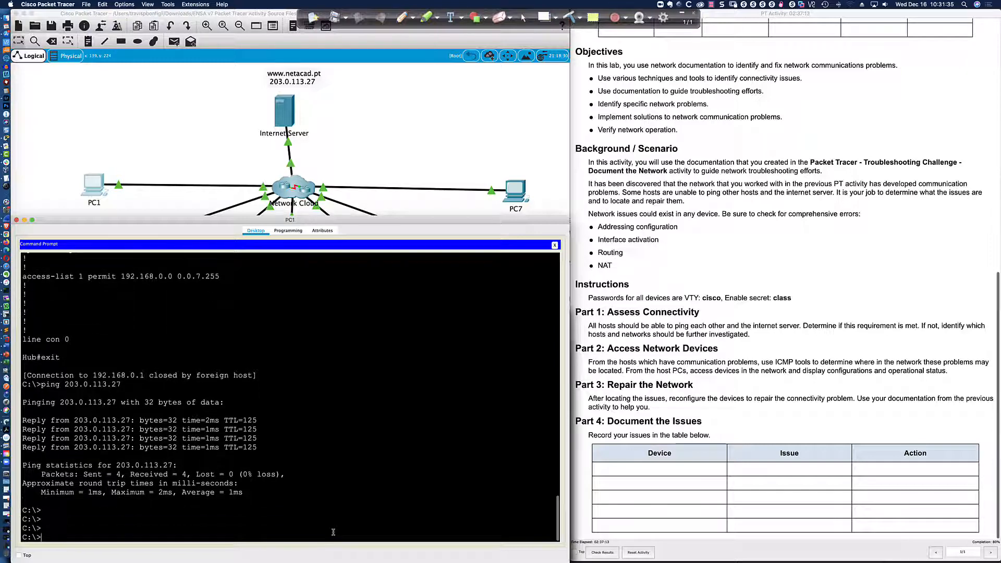
type("ping")
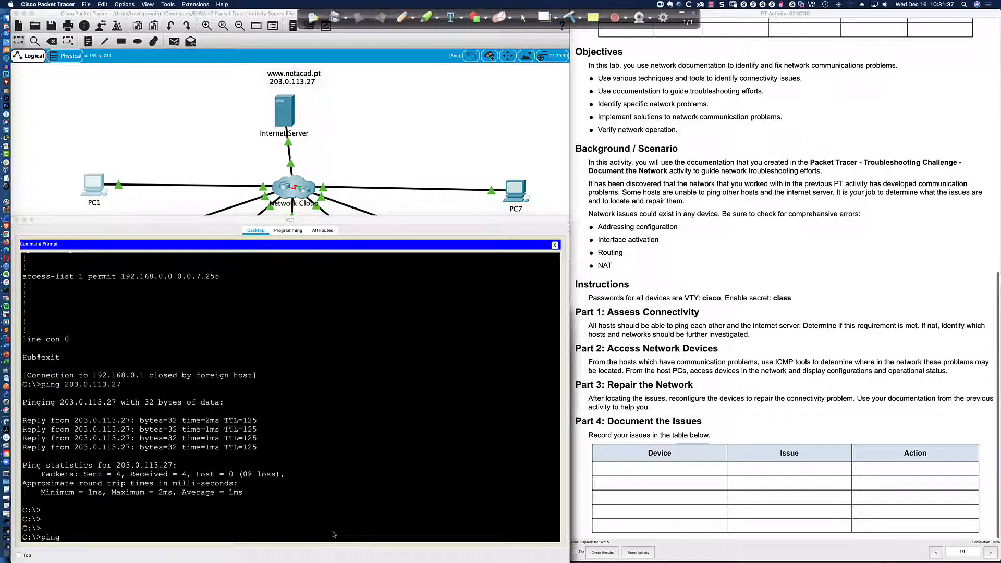
key("super+Tab")
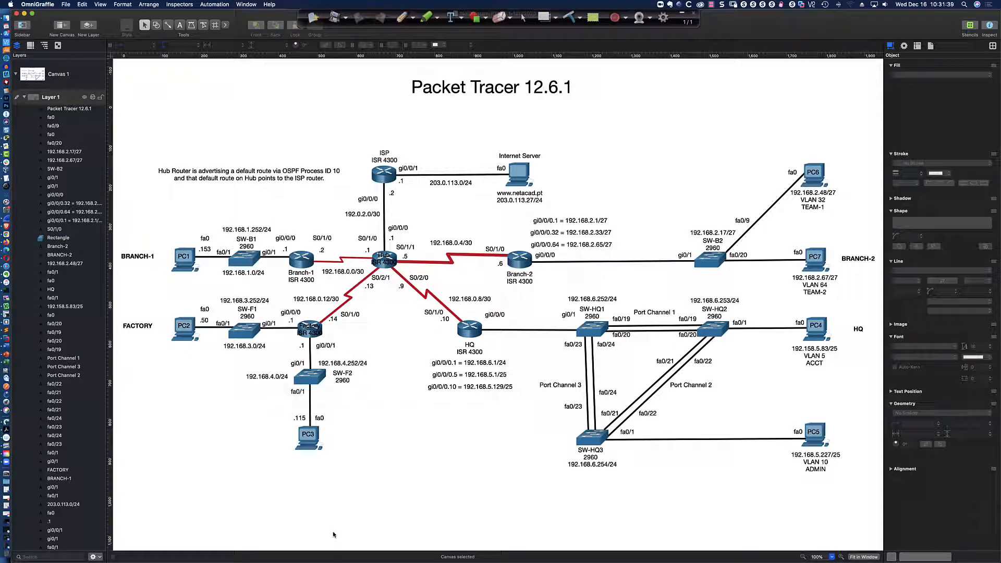
key("super+Tab")
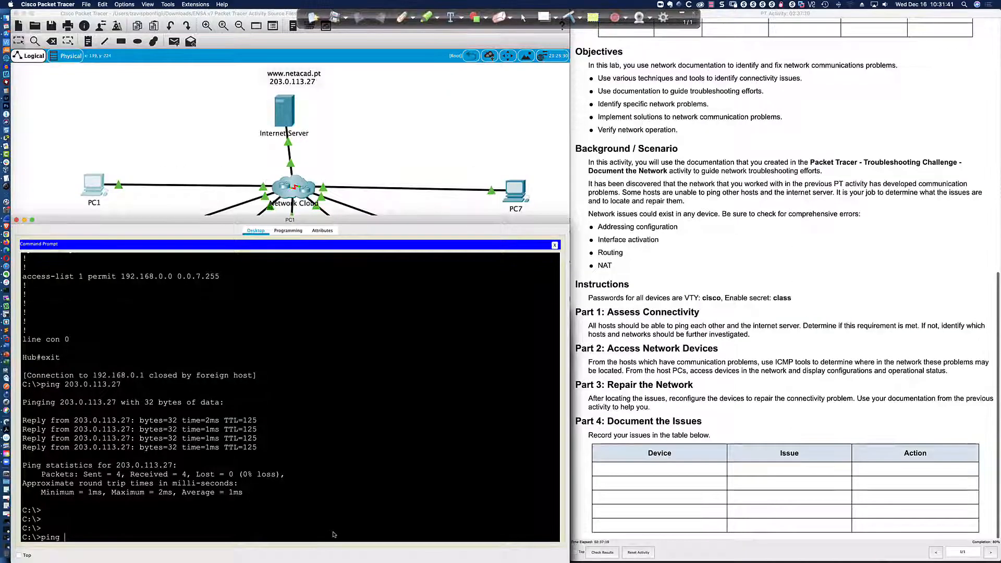
type("192.168.3.50")
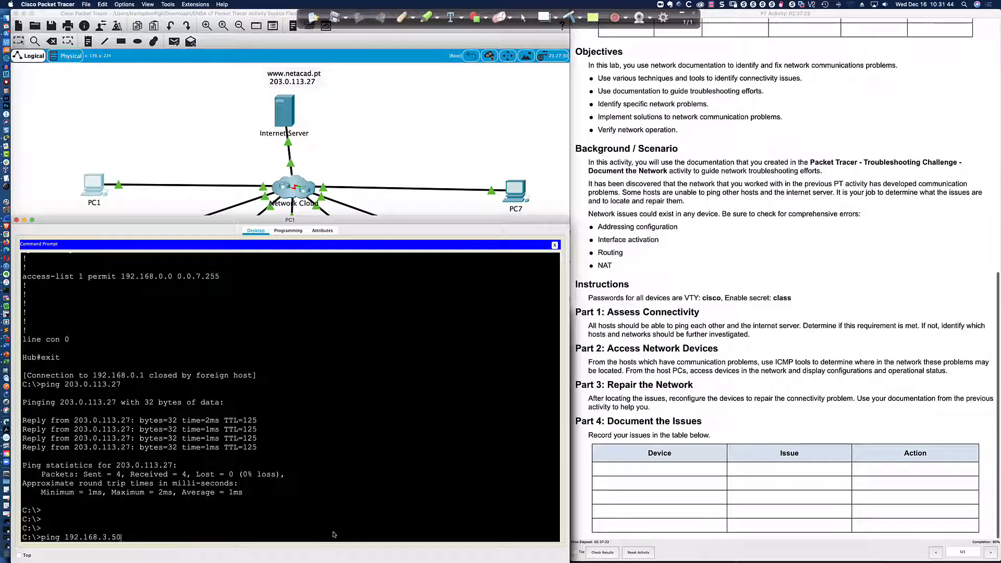
key("Return")
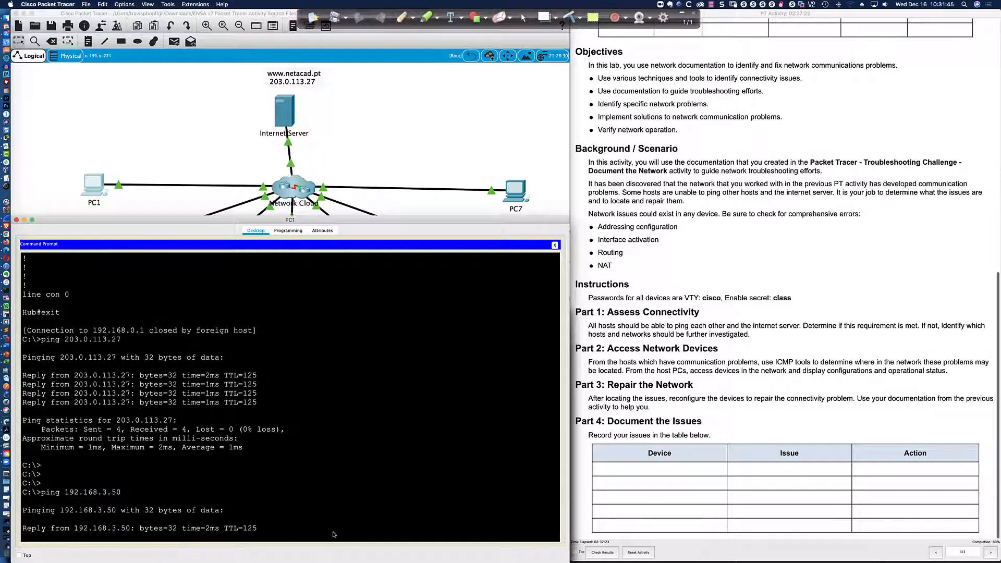
key("super+Tab")
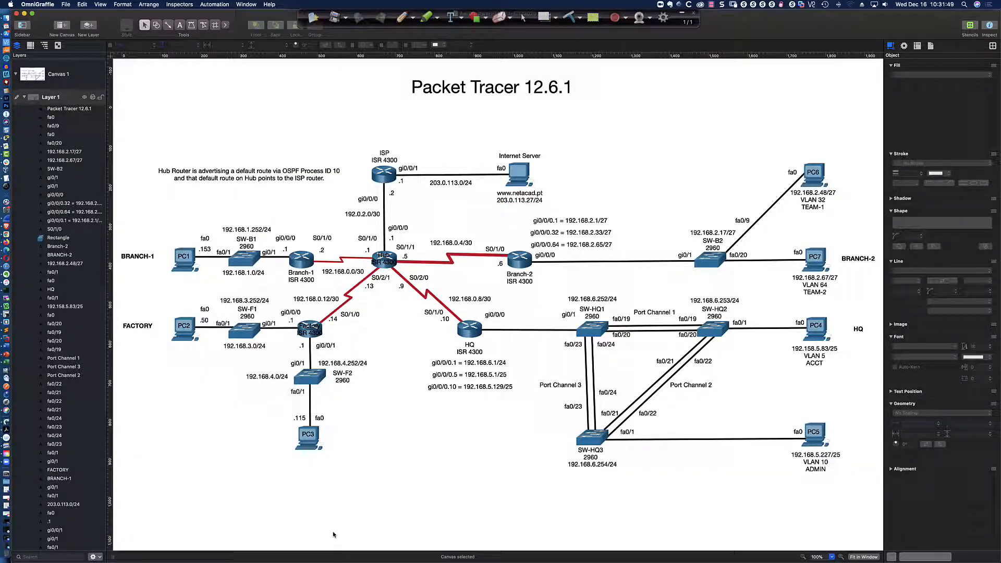
key("super+Tab")
key("Up")
key("BackSpace")
key("BackSpace")
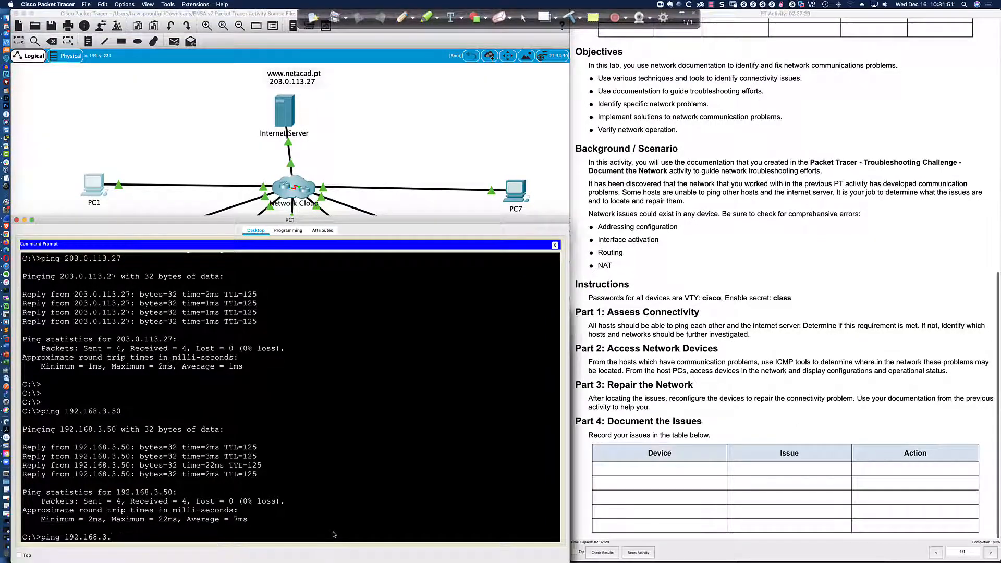
type("4.115")
key("Return")
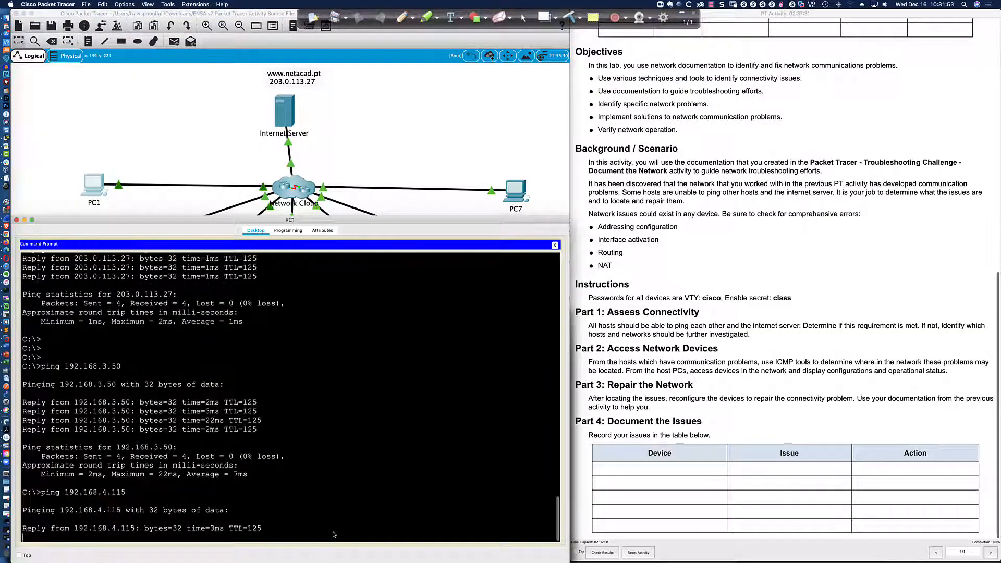
Ping 192.168.5.83 and 192.168.5.227 from PC1.
key("super+Tab")
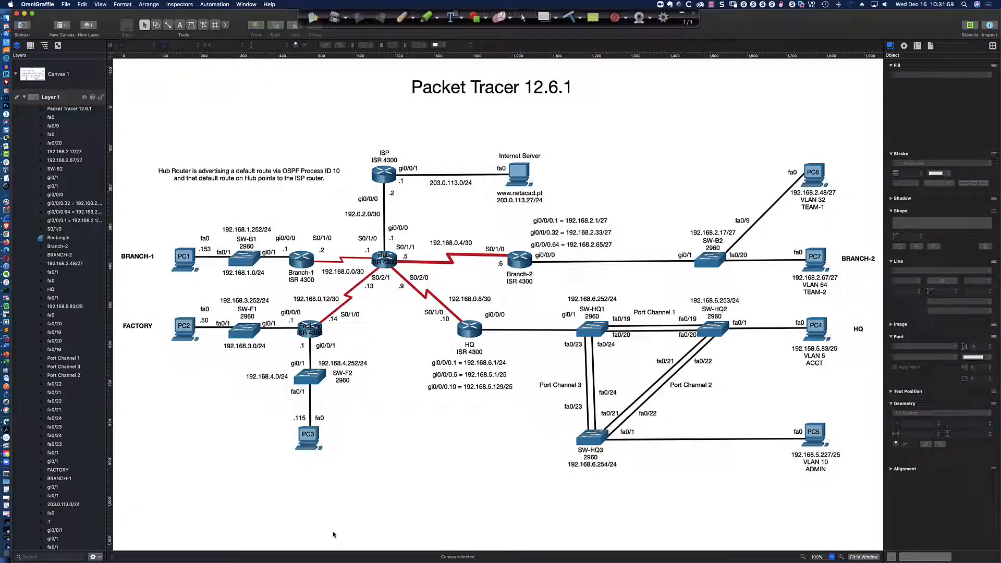
key("super+Tab")
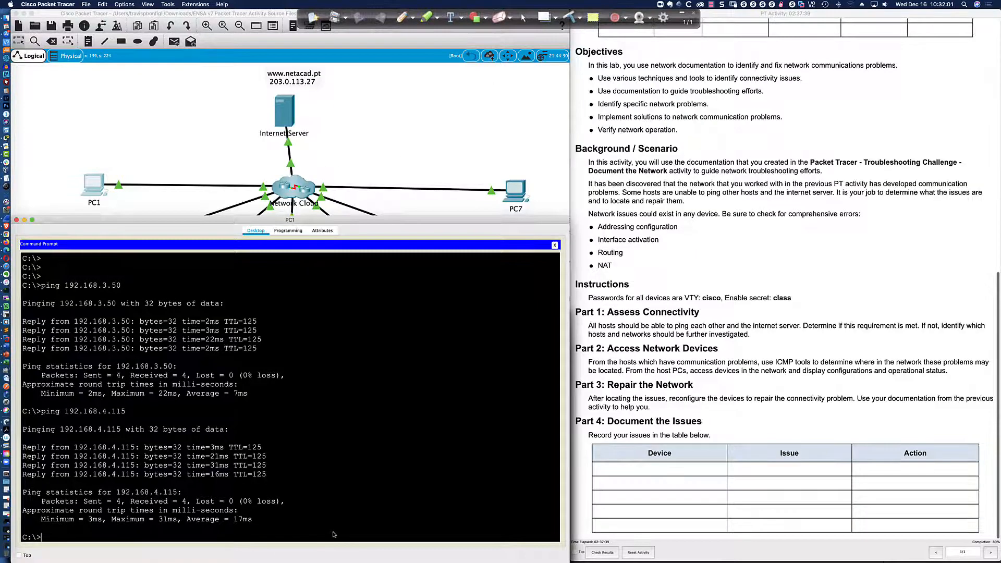
type("5.8")
key("Return")
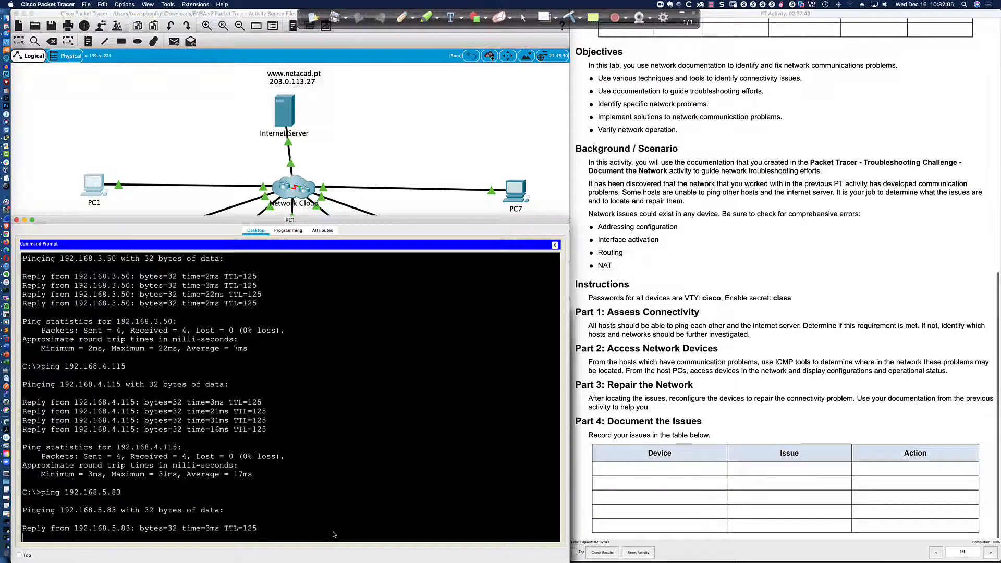
key("super+Tab")
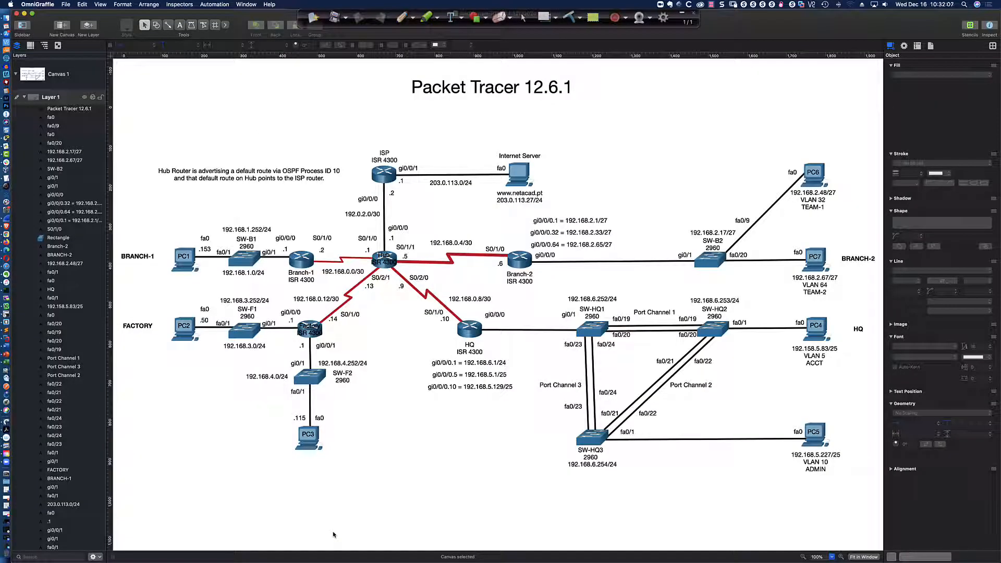
key("super+Tab")
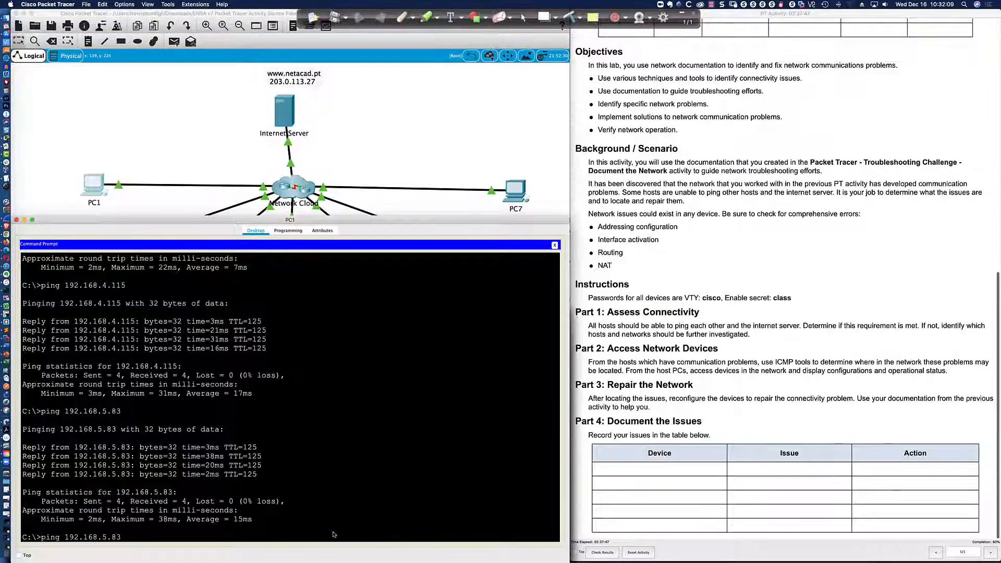
type("ping 192.168.5.227")
key("Return")
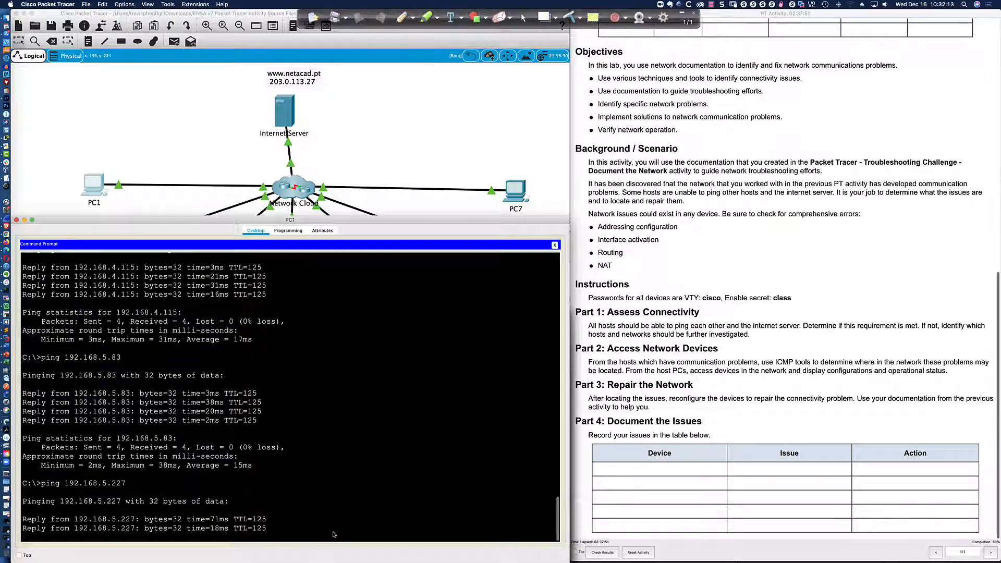
Ping 192.168.2.48 and 192.168.2.67 from PC1, confirming 0% loss.
key("super+Tab")
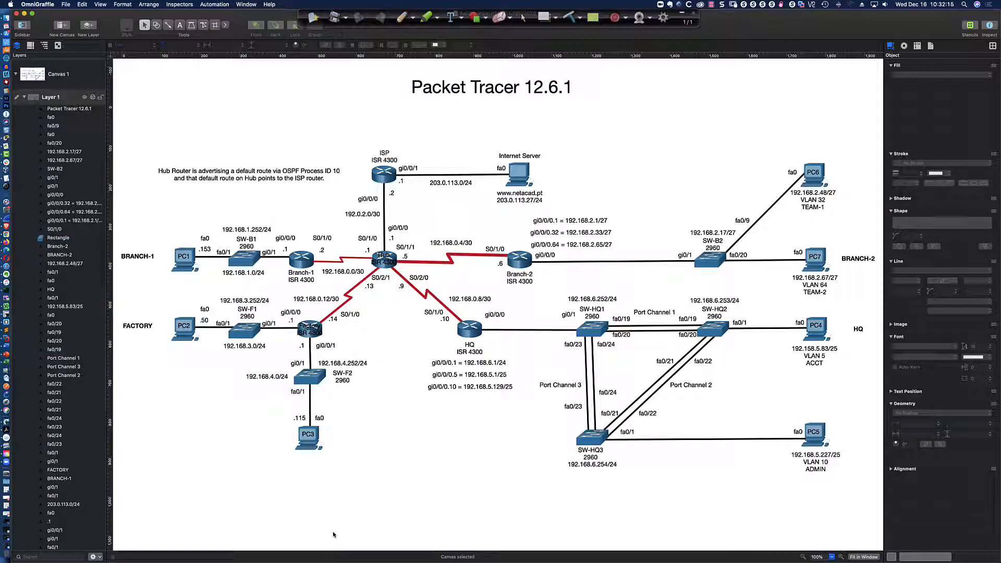
key("super+Tab")
type("ping 192.168.5.")
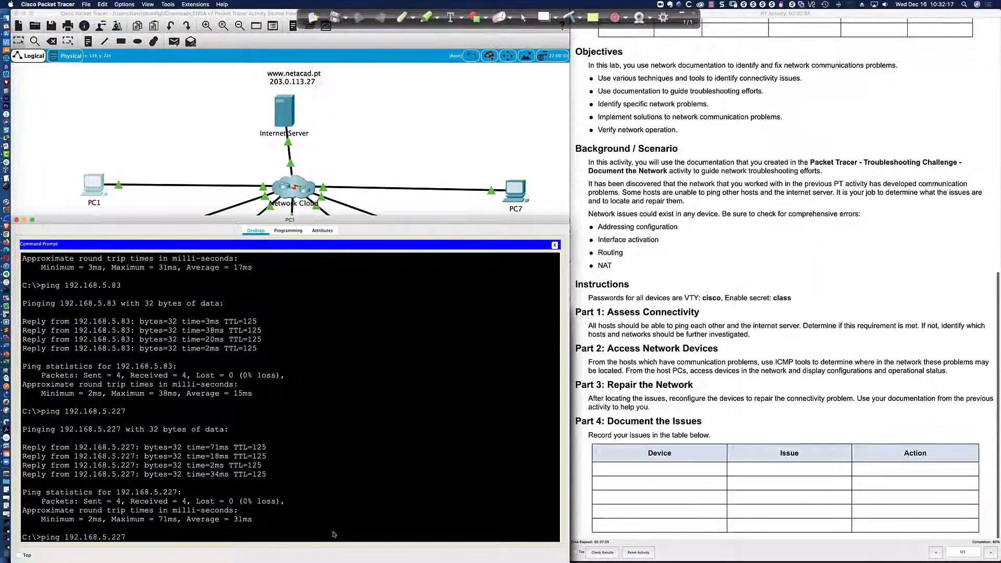
key("BackSpace")
key("BackSpace")
type("2.48")
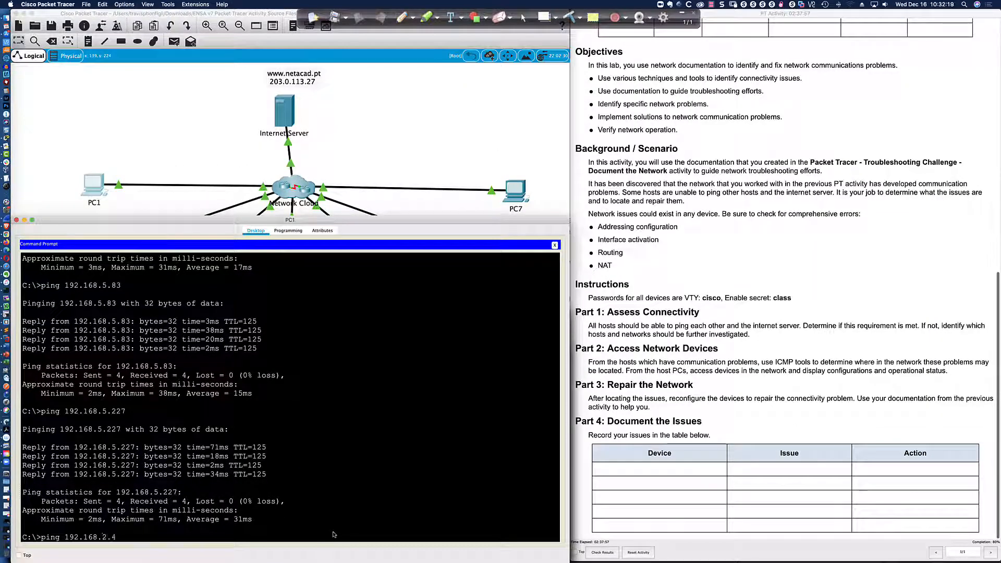
key("Return")
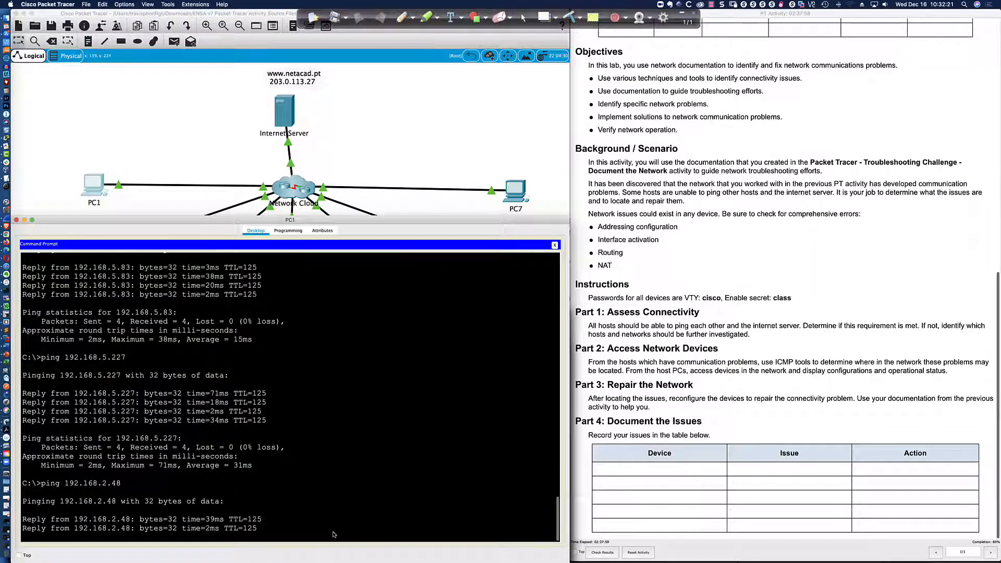
key("super+Tab")
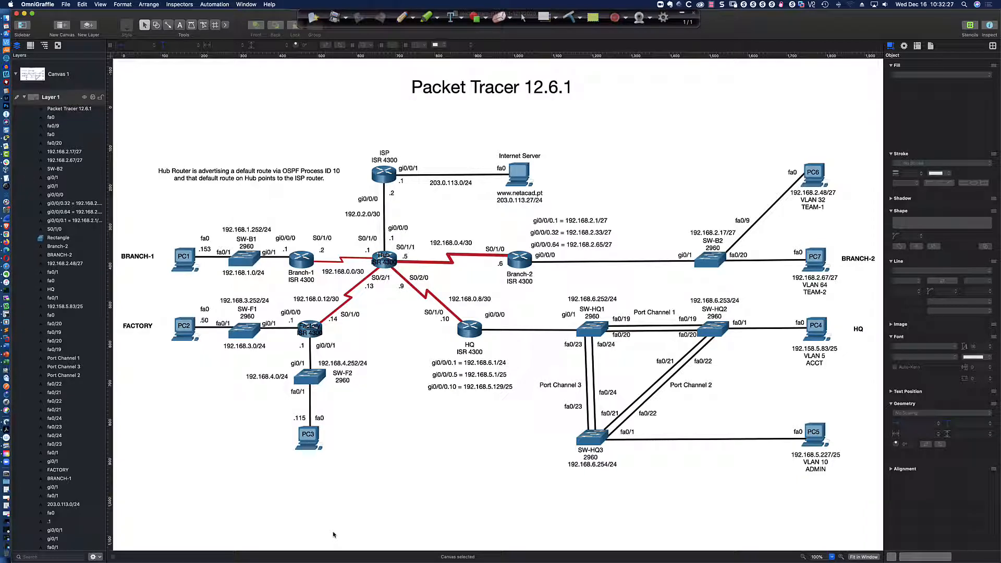
key("super+Tab")
key("Up")
key("BackSpace")
key("BackSpace")
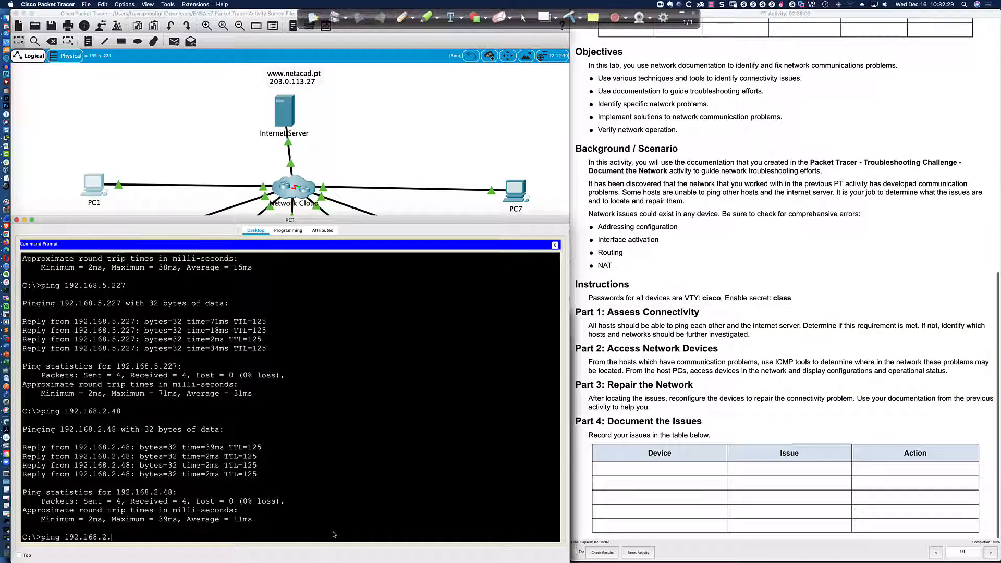
type("67")
key("Return")
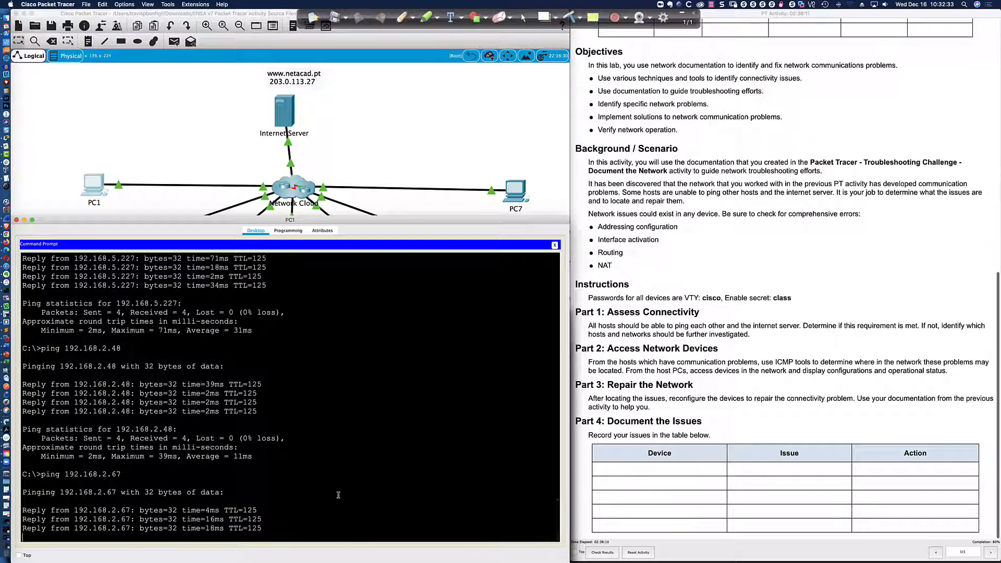
Highlight the Part 1 requirements, try Check Results, and dismiss the results-locked notice.
left_click(591, 327)
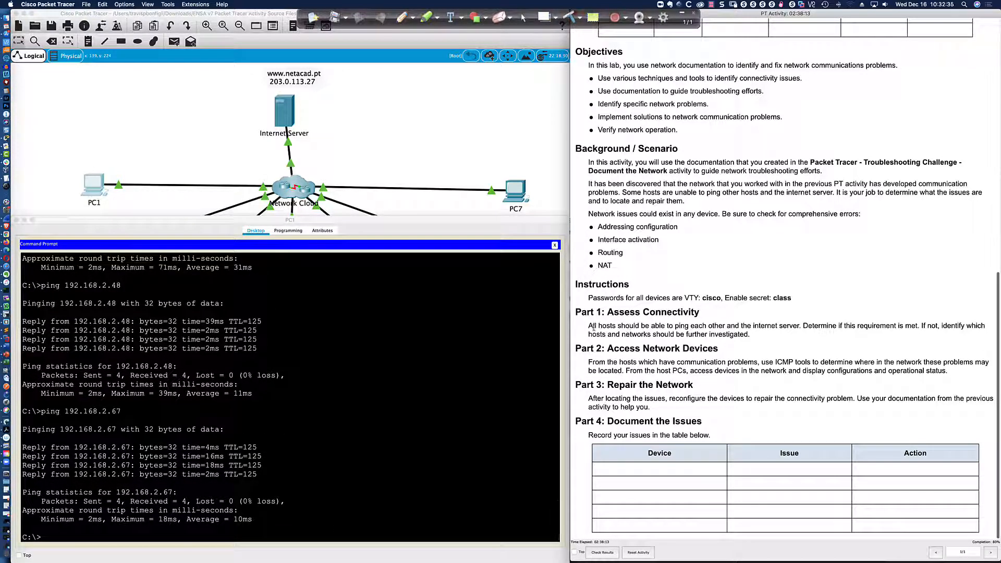
left_click_drag(588, 327, 806, 327)
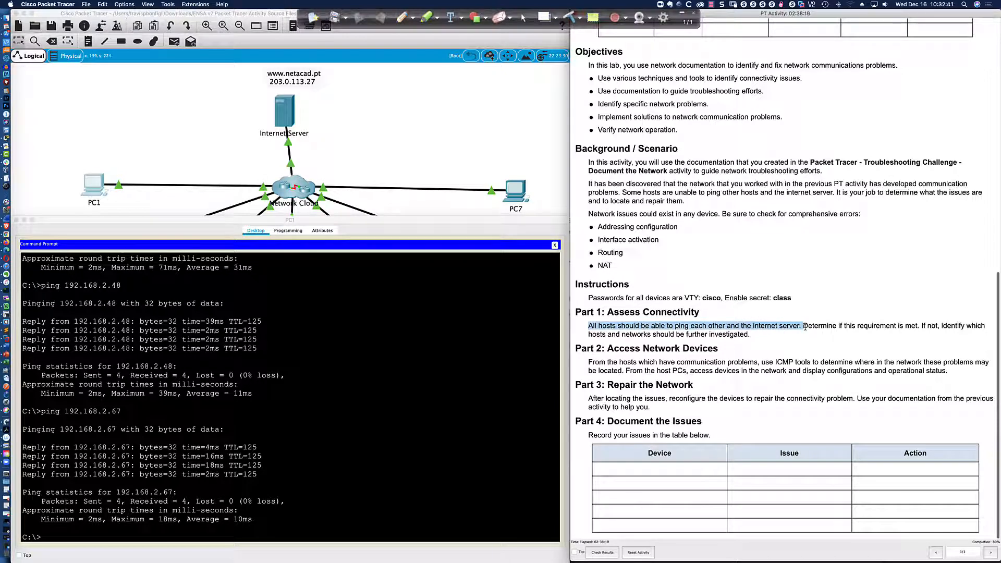
left_click_drag(805, 328, 808, 337)
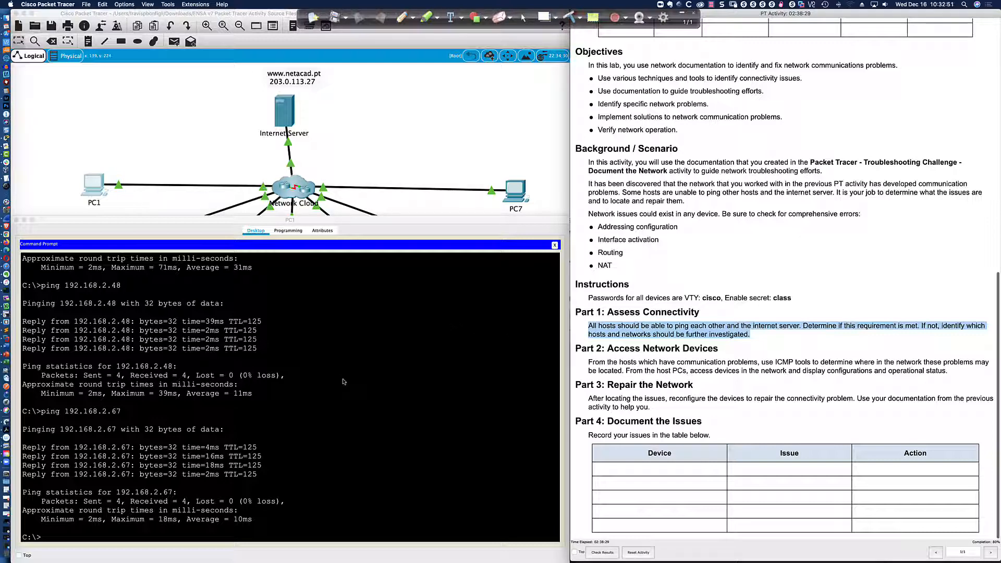
left_click(605, 553)
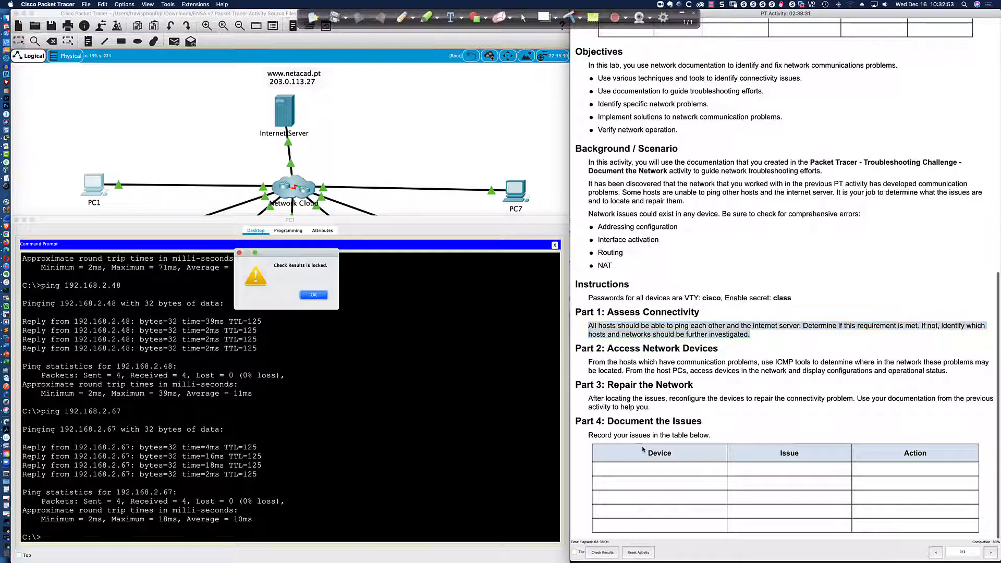
left_click(314, 295)
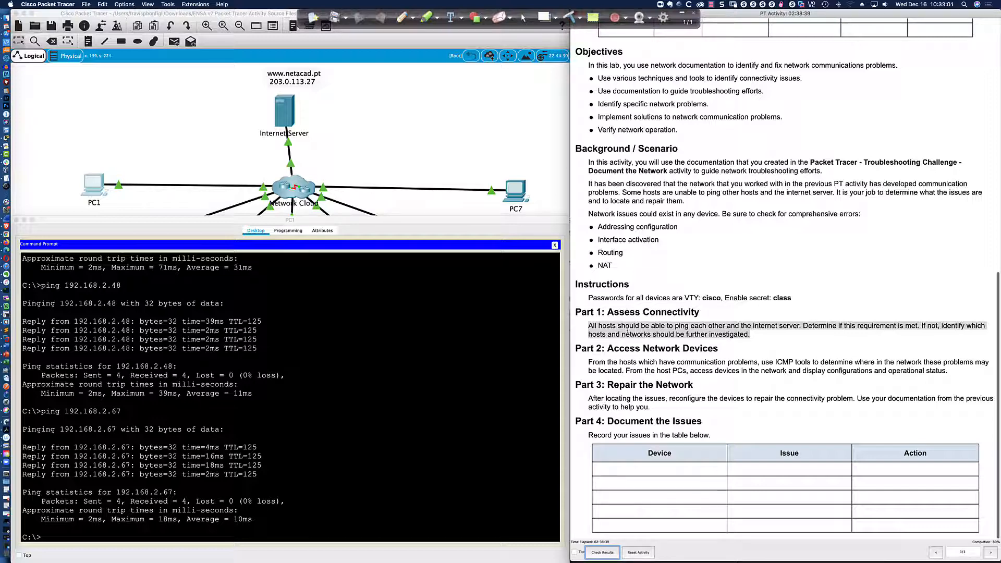
Ping the internet server 203.0.113.27 from PC1, getting replies.
left_click(88, 185)
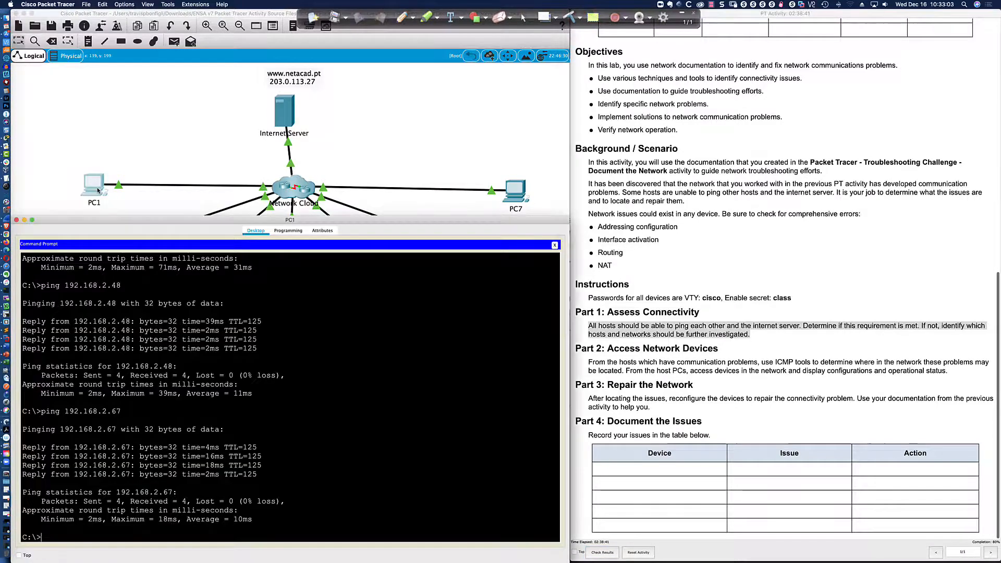
type("ping ")
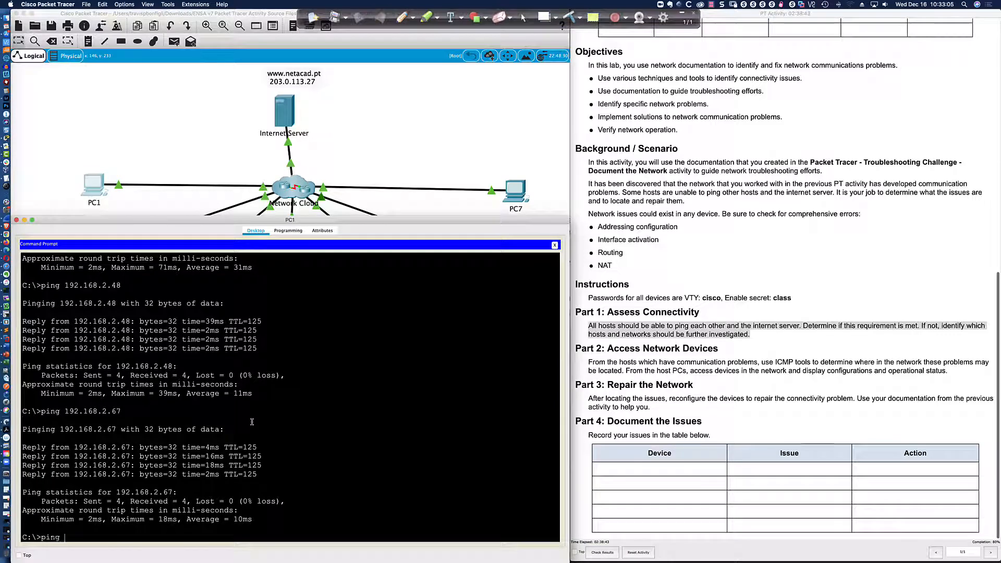
type("203.0.113.27")
key("Return")
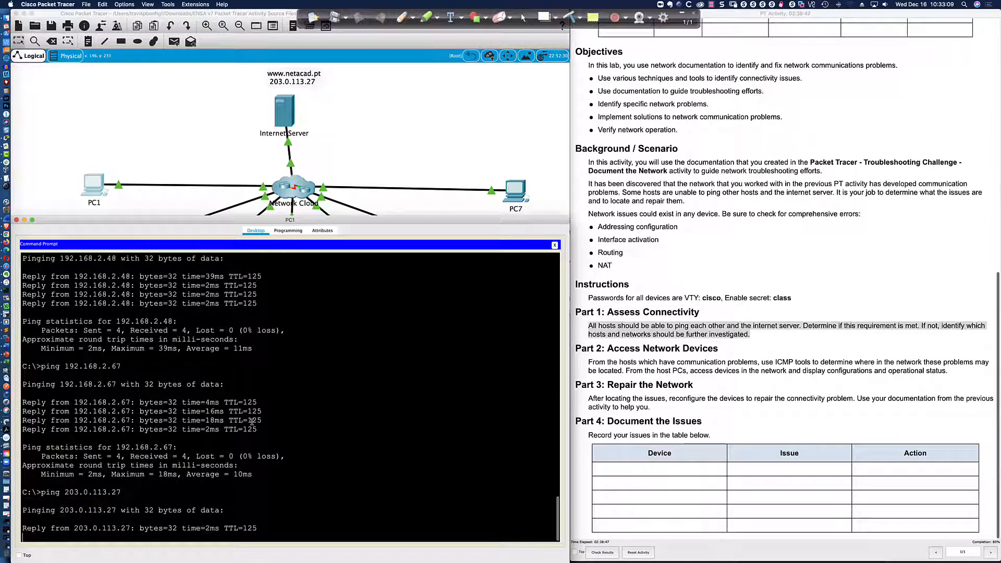
Rerun ping 203.0.113.27 from PC2, PC3 and PC4.
left_click(145, 208)
left_click(122, 248)
key("Up")
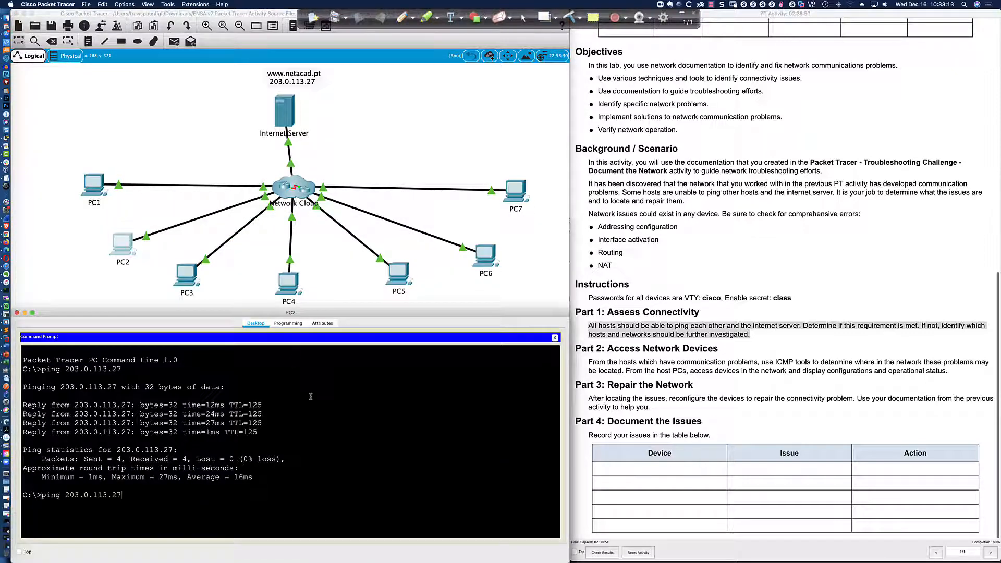
key("Return")
left_click(186, 275)
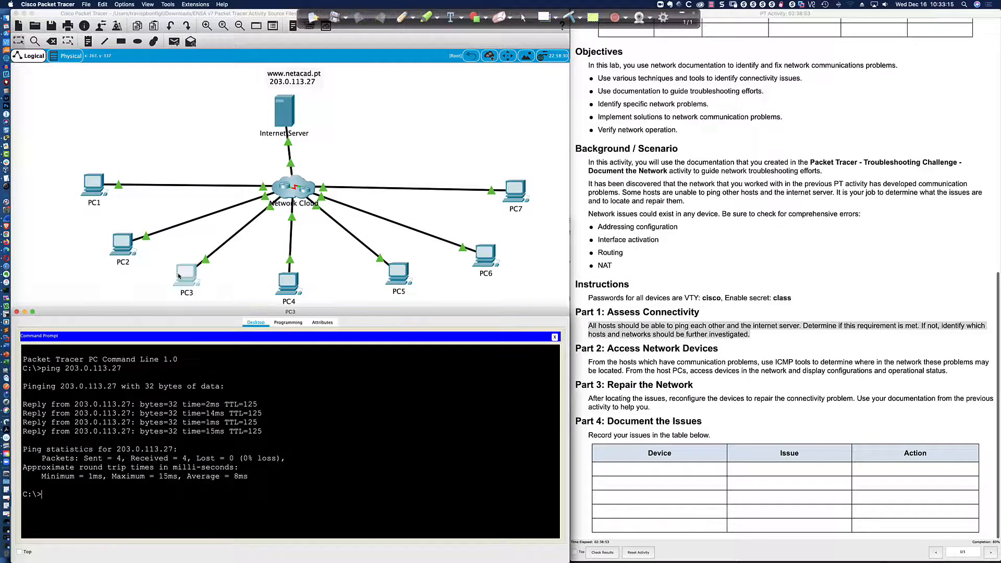
key("Up")
key("Return")
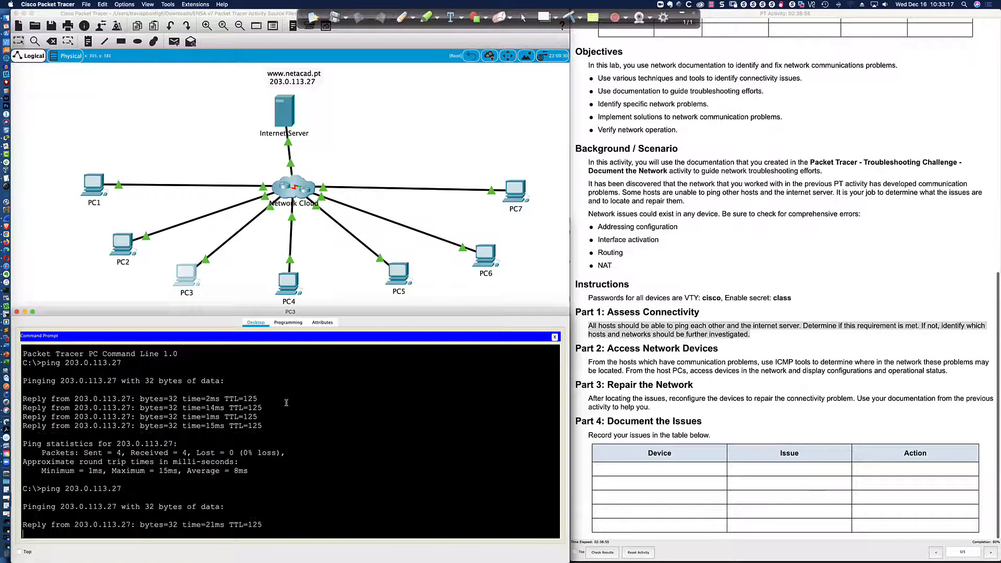
left_click(302, 303)
key("Up")
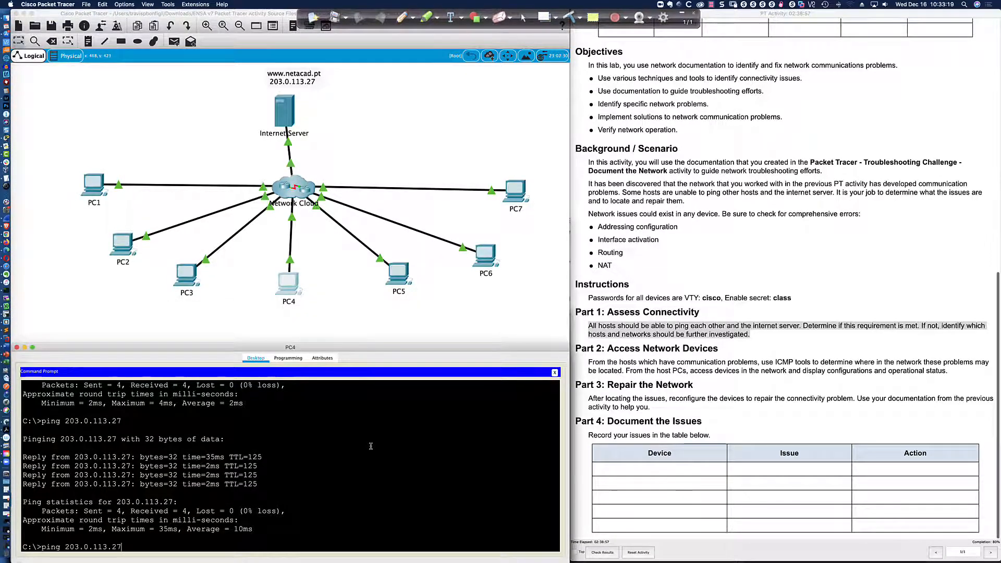
key("Return")
Rerun ping 203.0.113.27 from PC5, PC6 and PC7, all with 0% loss.
left_click(399, 274)
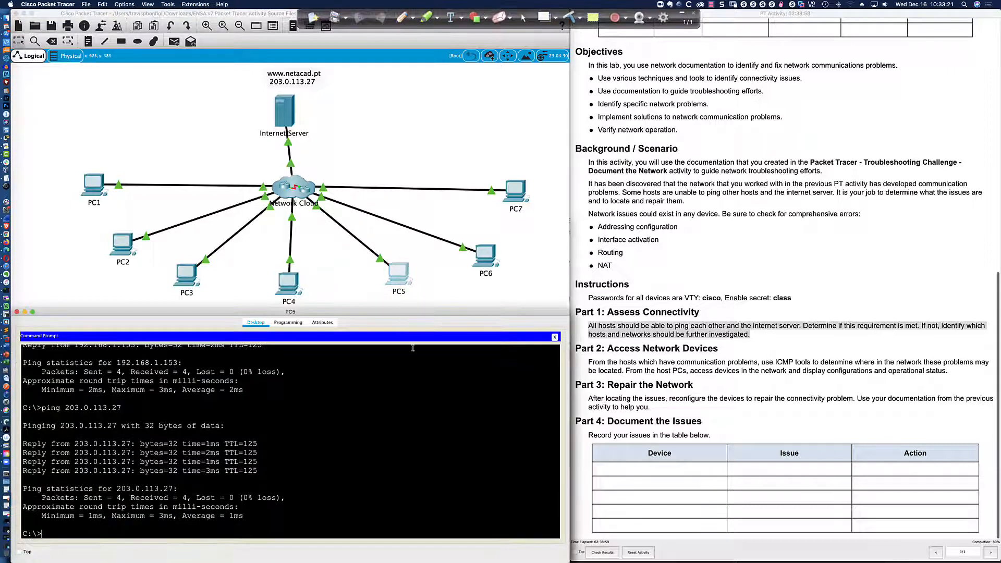
key("Up")
key("Return")
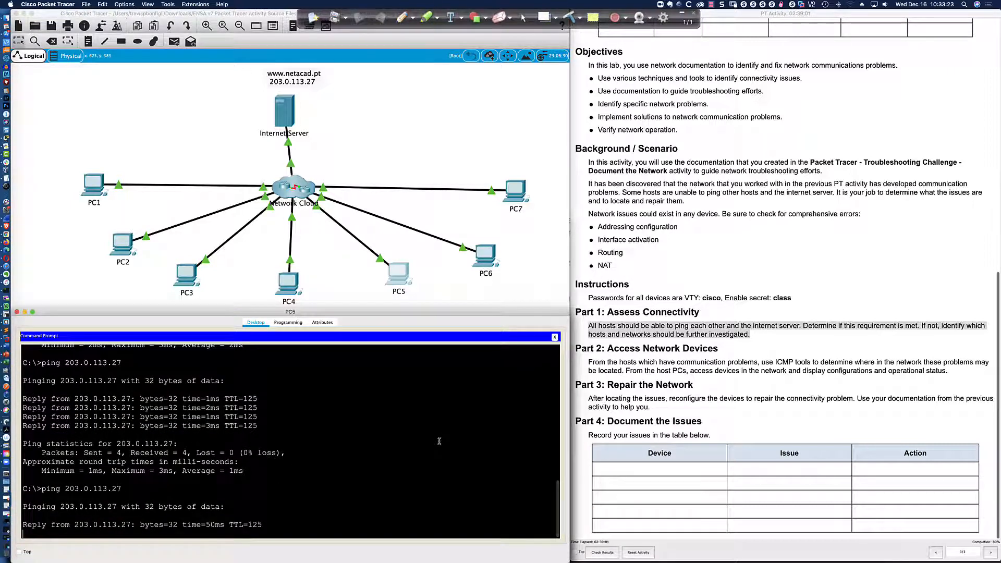
left_click(485, 256)
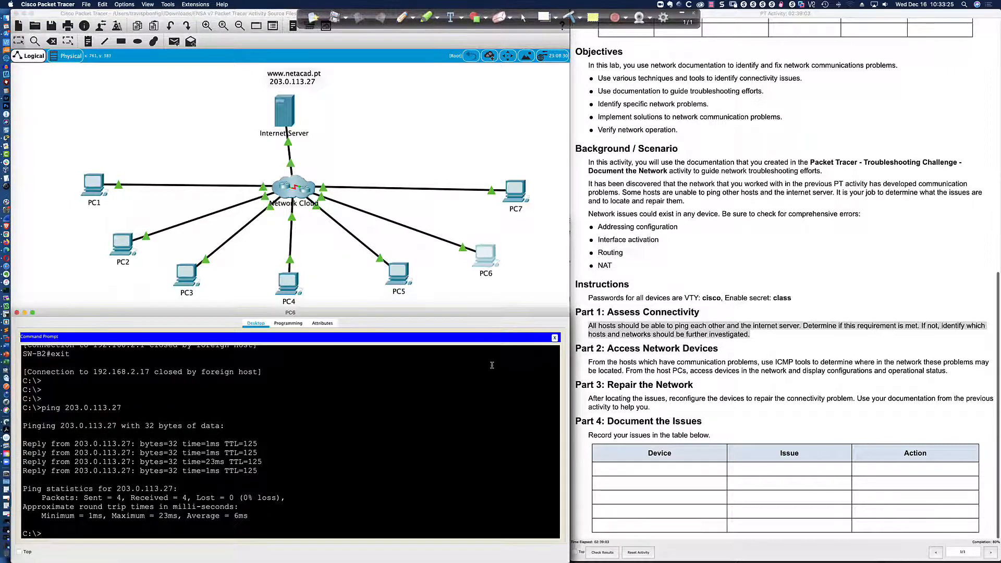
key("Up")
key("Return")
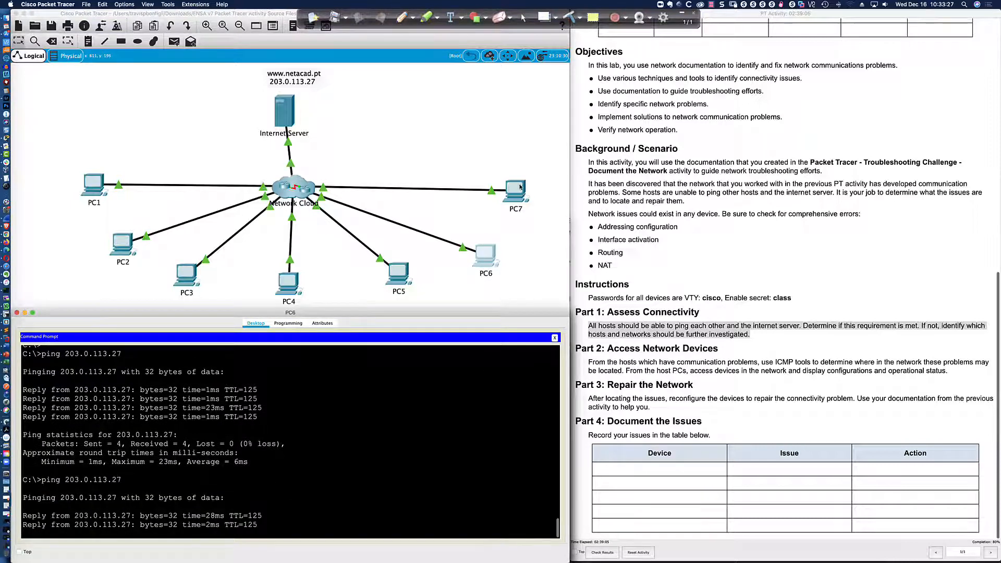
left_click(521, 189)
key("Up")
key("Return")
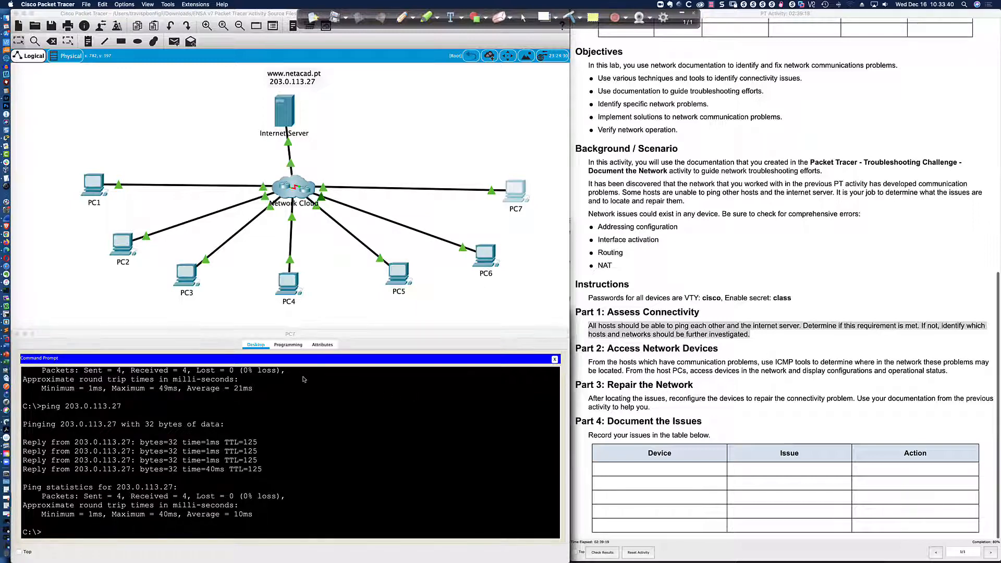
key("super+Tab")
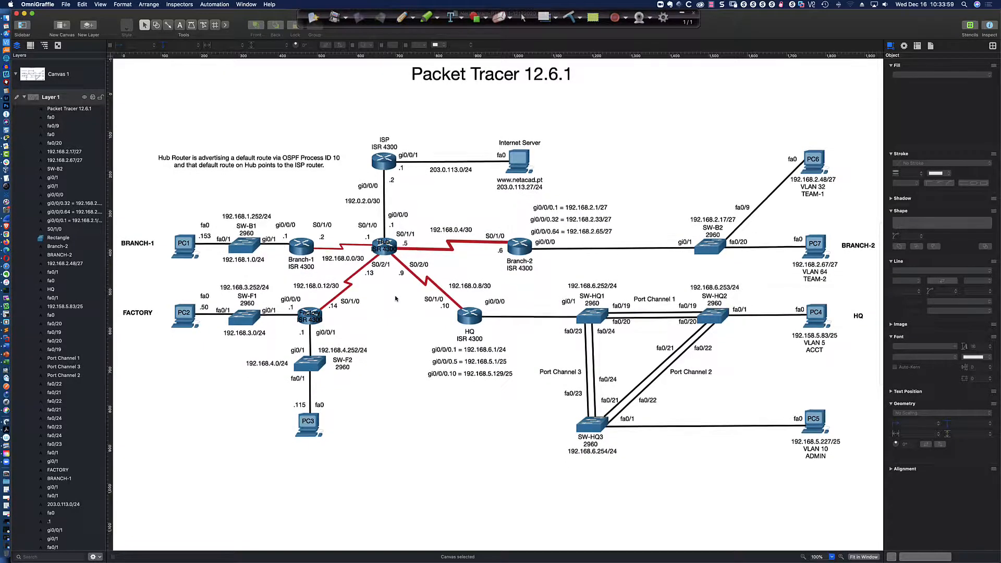
scroll(396, 299, "up", 1)
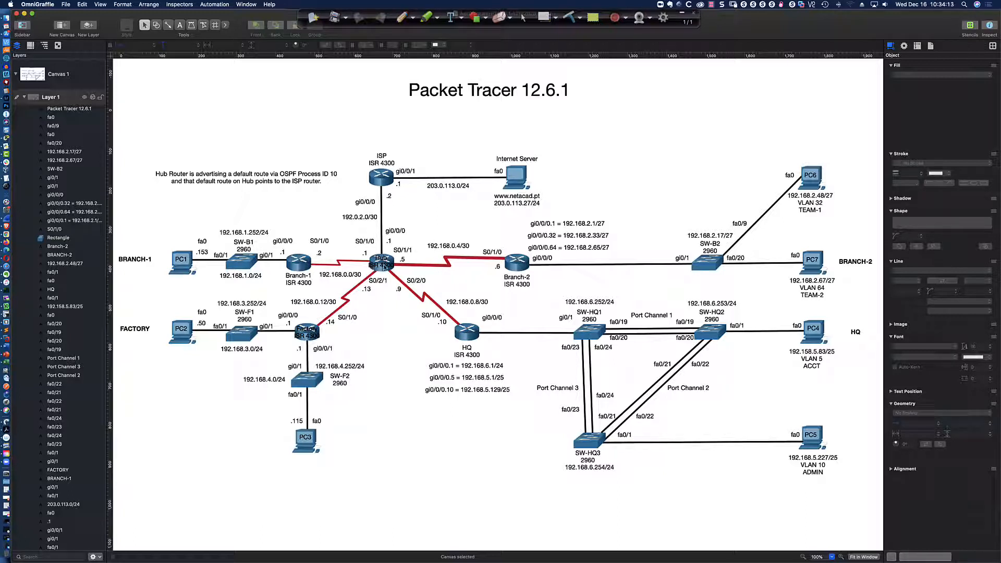
key("super+Tab")
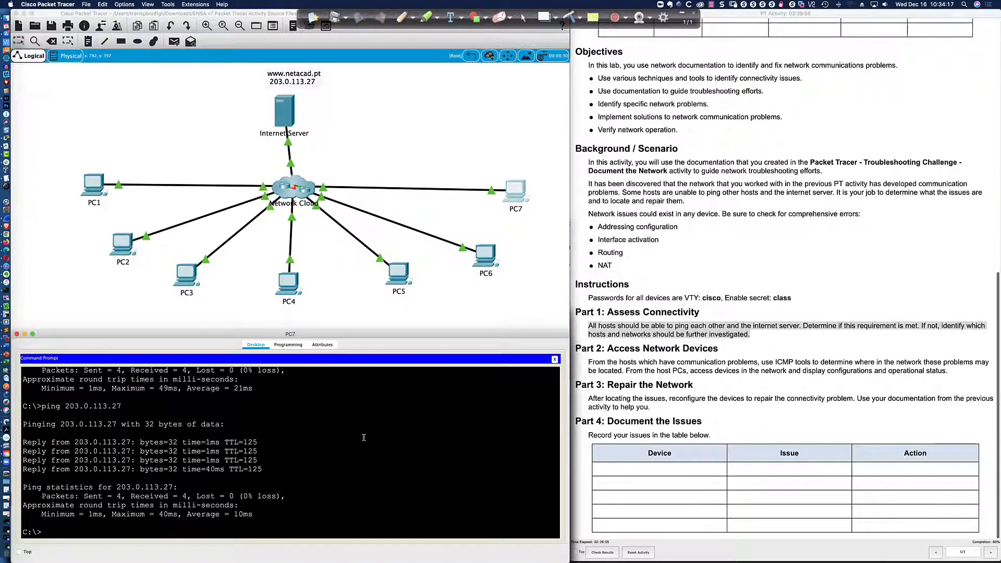
Telnet from PC7 to the Hub at 192.168.0.1, log in, and enter privileged mode with the enable password.
type("telnet 192.168.0.1")
key("Return")
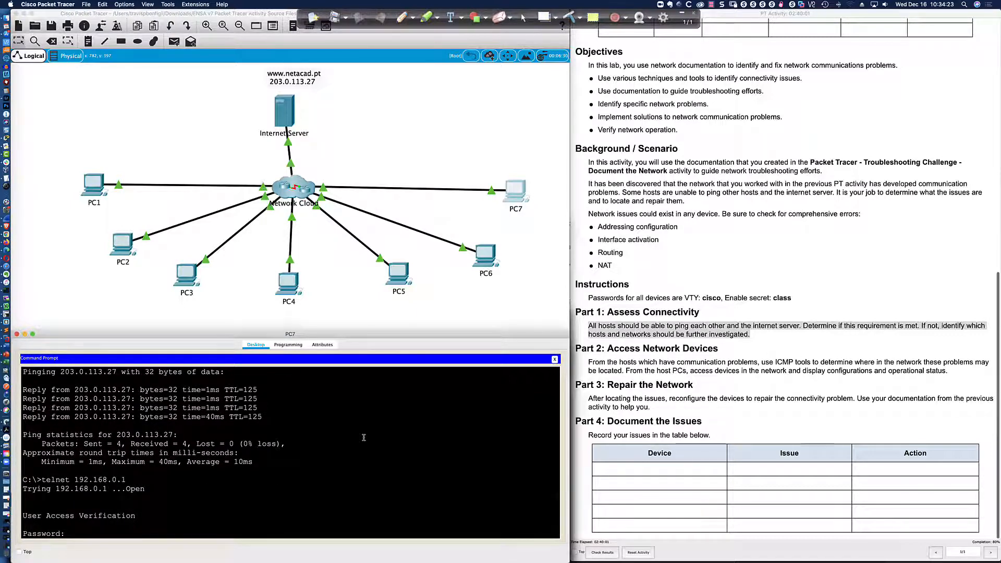
type("cisco")
key("Return")
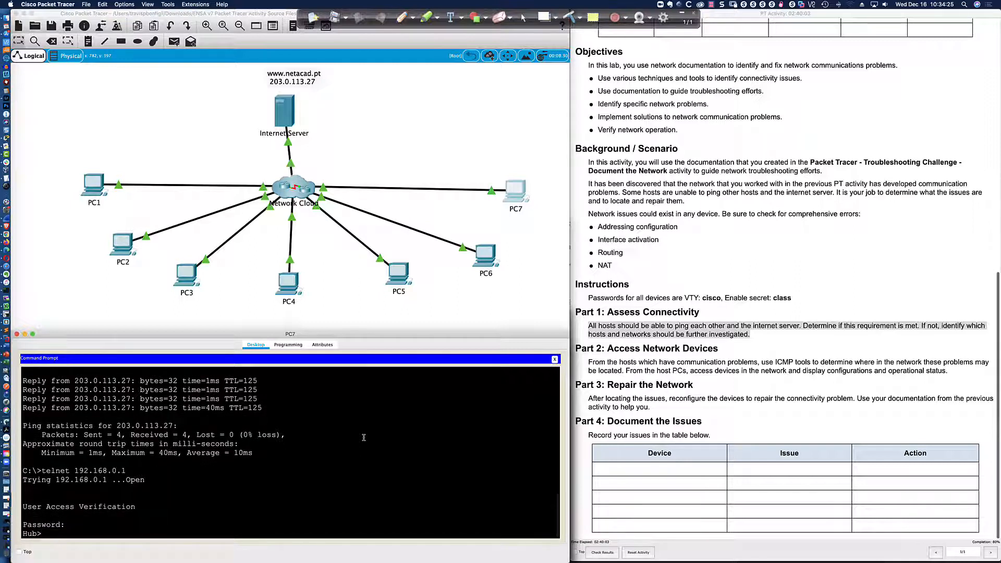
type("en")
key("Return")
type("class")
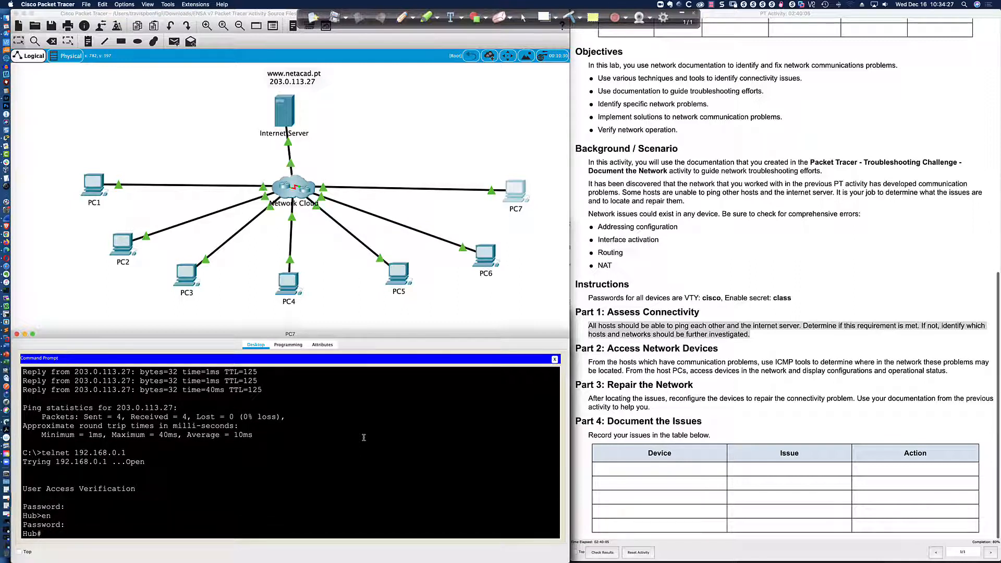
key("Return")
key("Return")
key("Return")
key("Return")
key("Return")
key("Return")
key("Return")
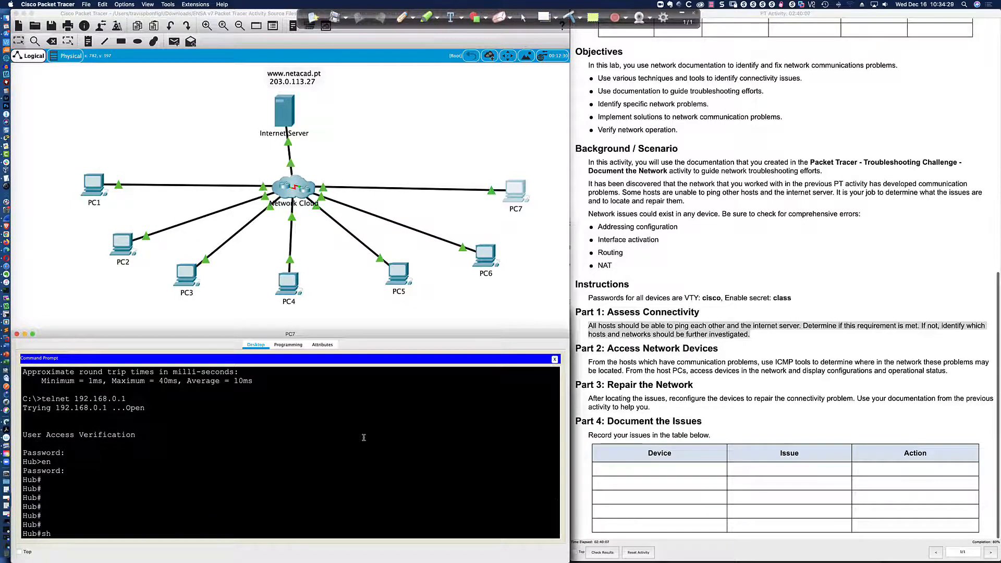
Page through the Hub's sh run output, spotting the 'Connecte to HQ' misspelled description.
type("sh run")
key("Return")
key("Return")
key("Return")
key("Return")
key("Return")
key("Return")
key("Return")
key("Return")
key("Return")
key("Return")
key("Return")
key("Return")
key("Return")
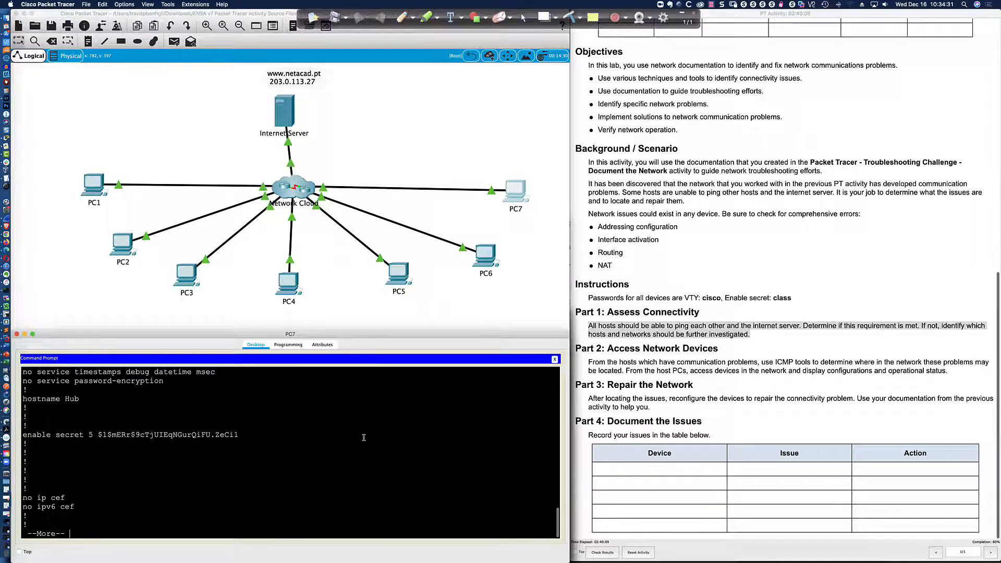
key("Return")
key("Return")
key("Return")
key("Return")
key("Return")
key("Return")
key("Return")
key("Return")
key("Return")
key("Return")
key("Return")
key("Return")
key("Return")
key("Return")
key("Return")
key("Return")
key("Return")
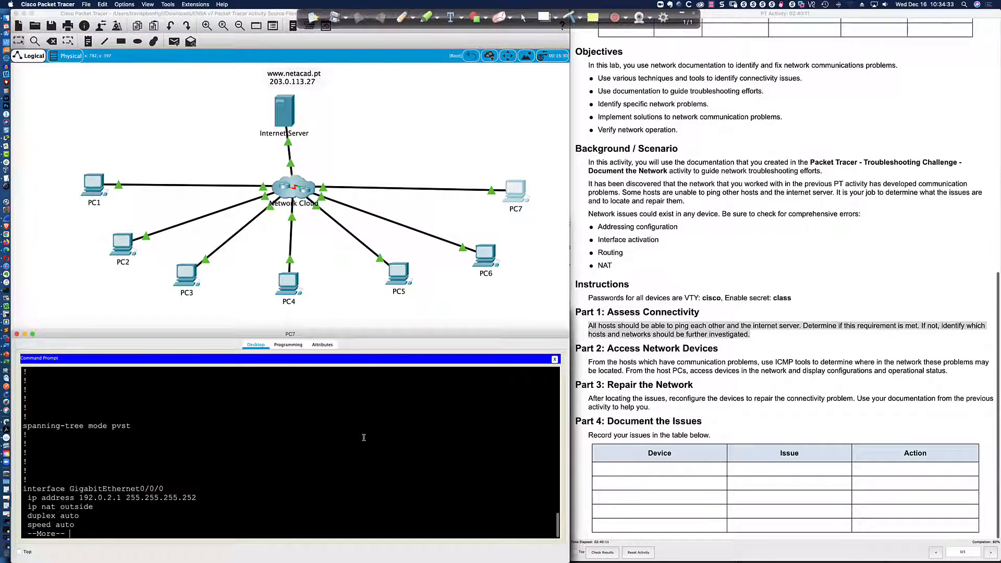
key("Return")
key("Return")
key("Return")
key("Return")
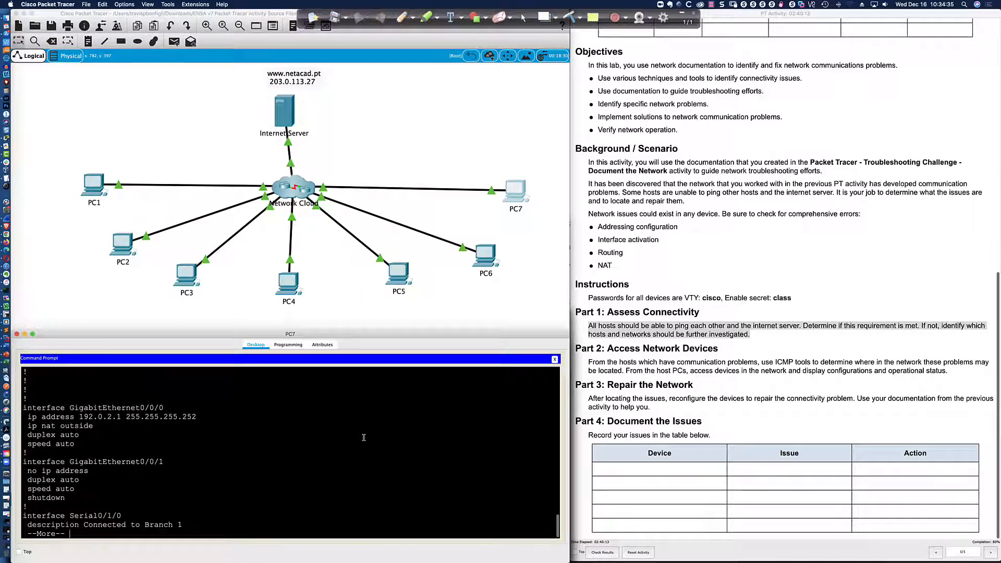
key("Return")
key("Return")
key("Return")
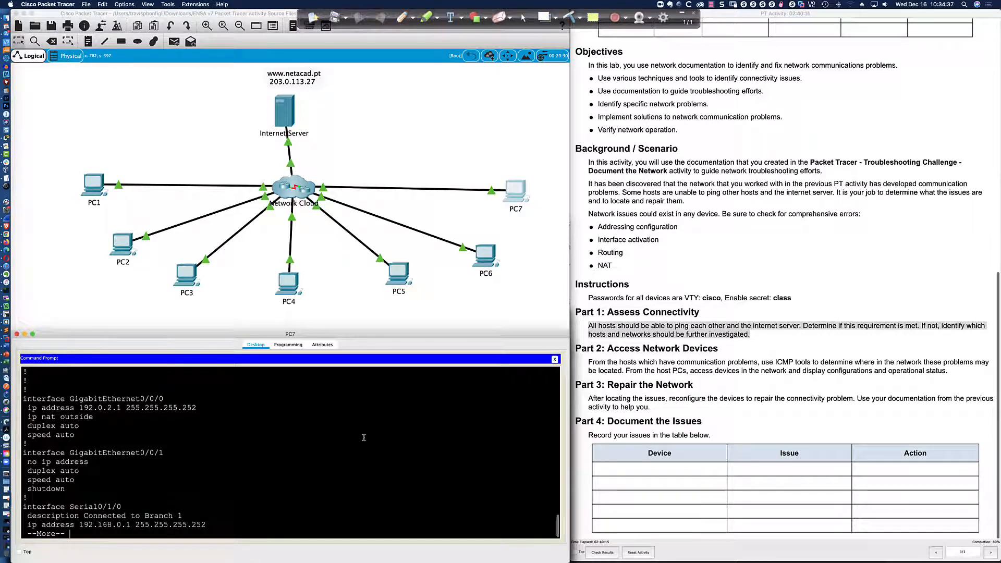
key("Return")
key("Return")
key("Return")
key("Return")
key("Return")
key("Return")
key("Return")
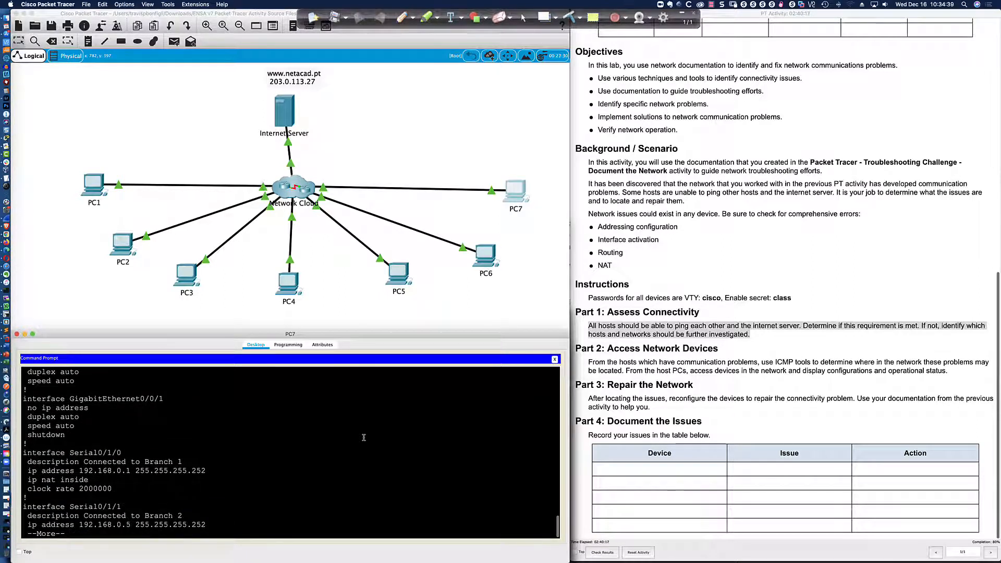
key("Return")
key("Return")
key("Return")
key("Return")
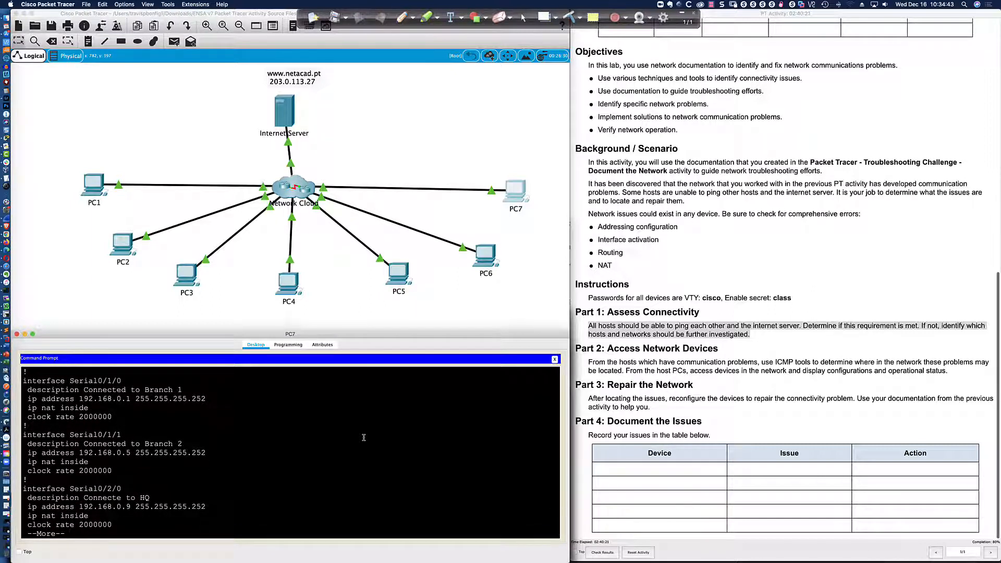
key("Return")
key("Return")
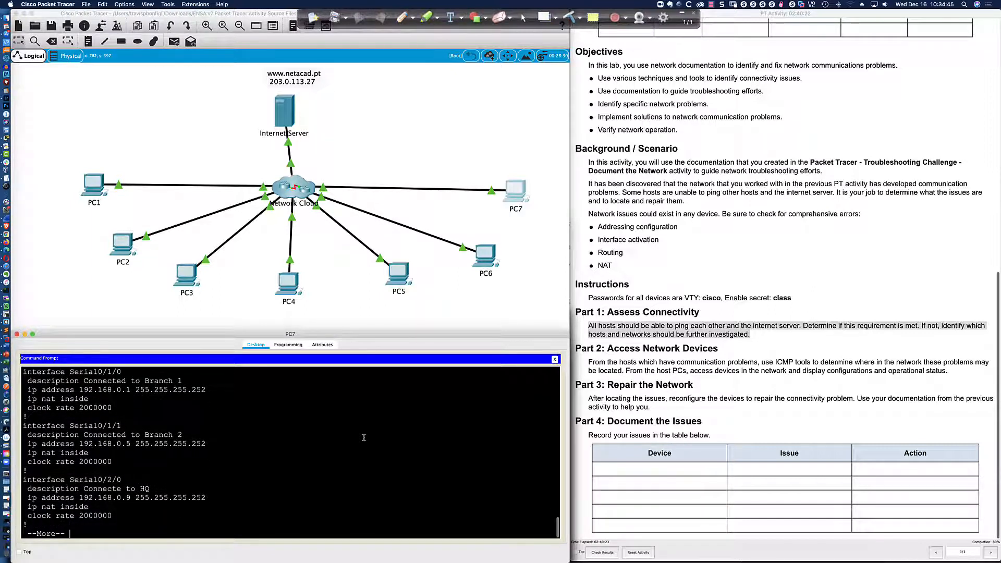
key("Return")
key("Return")
key("Return")
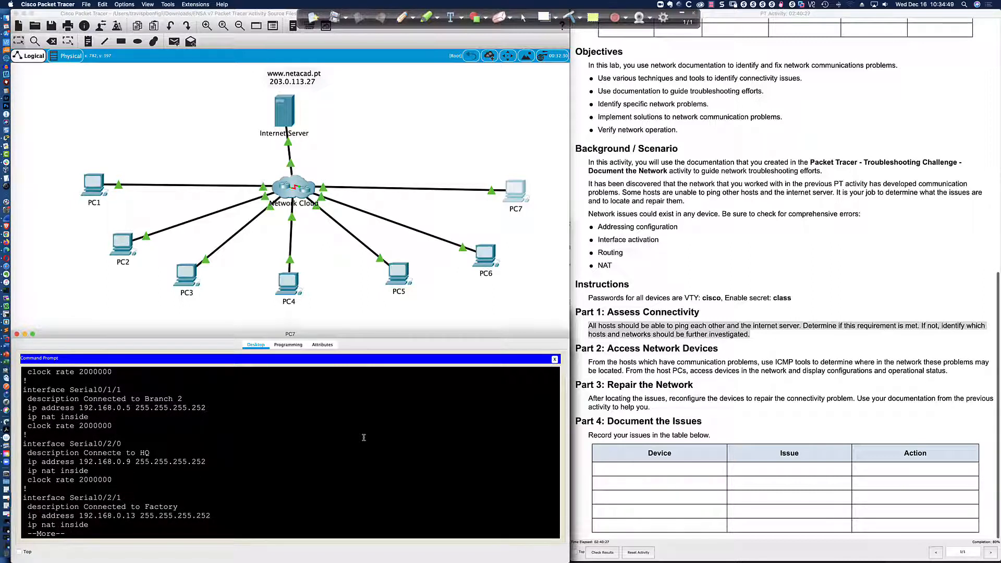
key("Return")
key("Return")
key("Return")
key("Return")
key("Return")
key("Return")
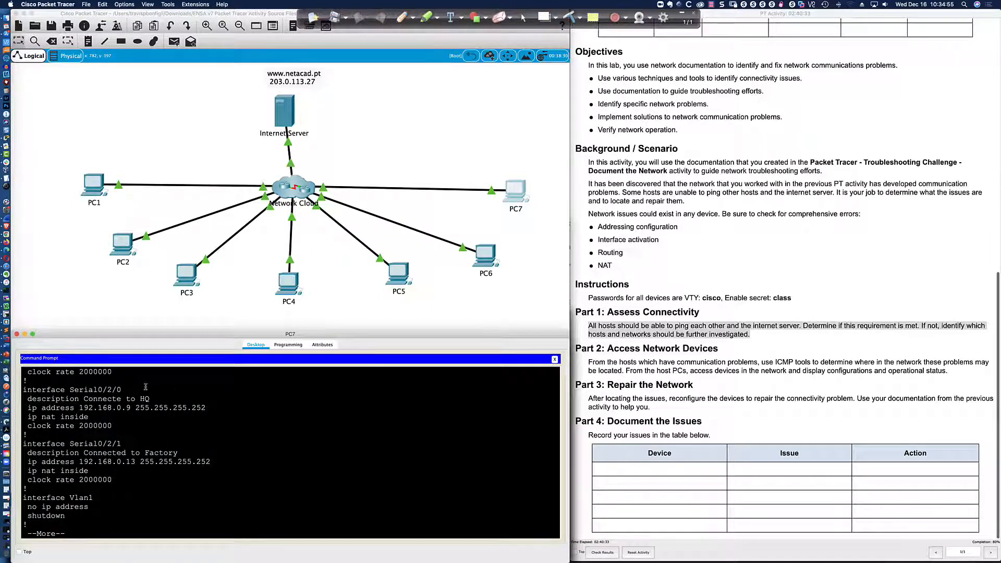
left_click_drag(113, 398, 125, 399)
left_click(239, 444)
key("space")
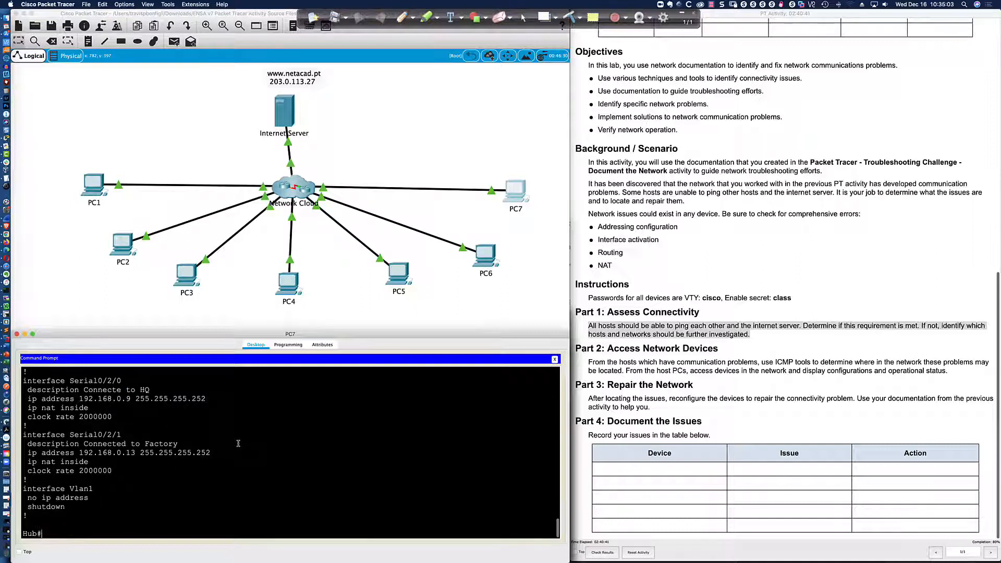
Under conf t, set int s0/2/0's description to 'Connected to HQ', then end.
type("conf t")
key("Return")
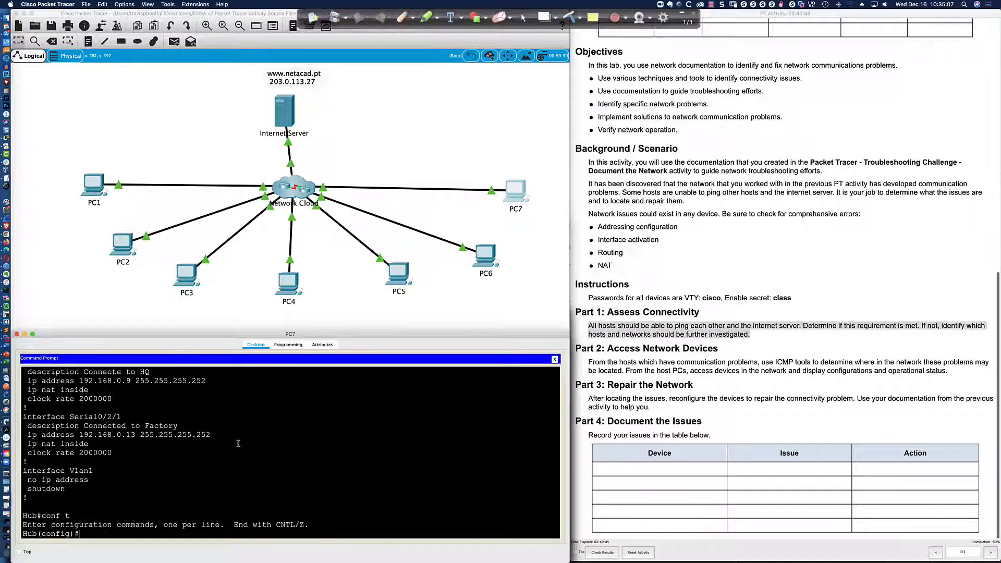
scroll(238, 443, "up", 1)
scroll(239, 444, "down", 1)
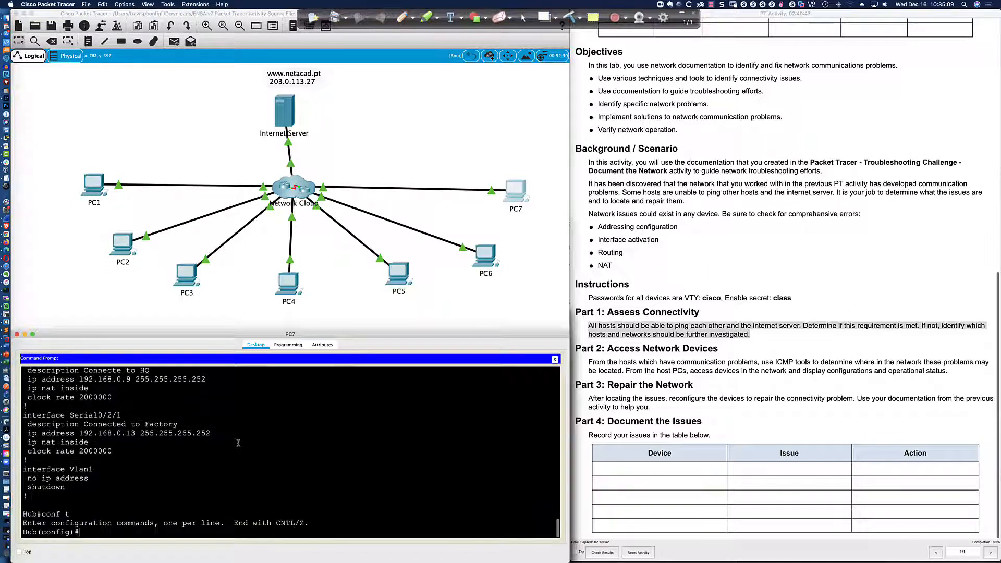
type("int s0/2/0")
key("Return")
type("descri")
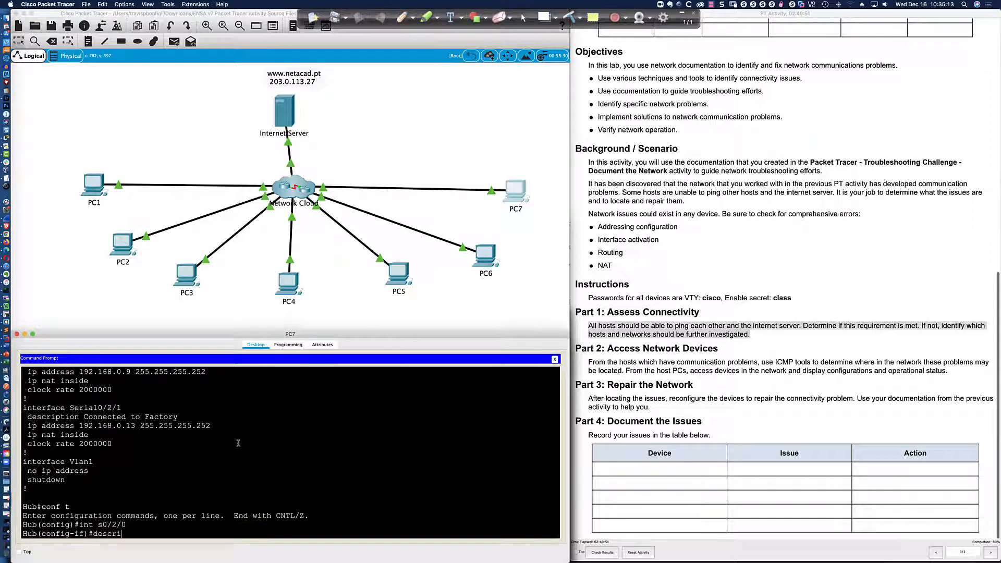
type("ption Connected to")
scroll(238, 444, "up", 1)
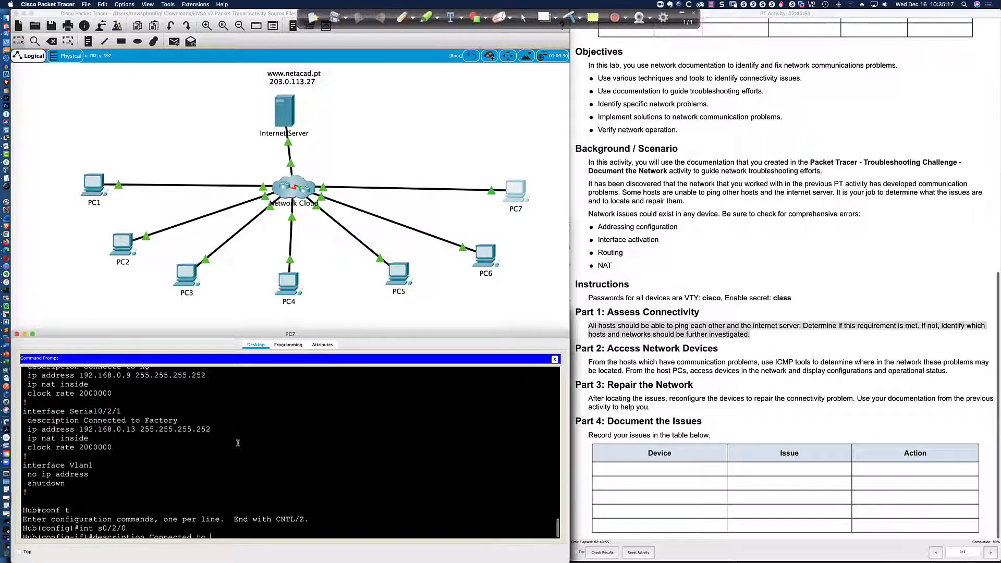
type("H")
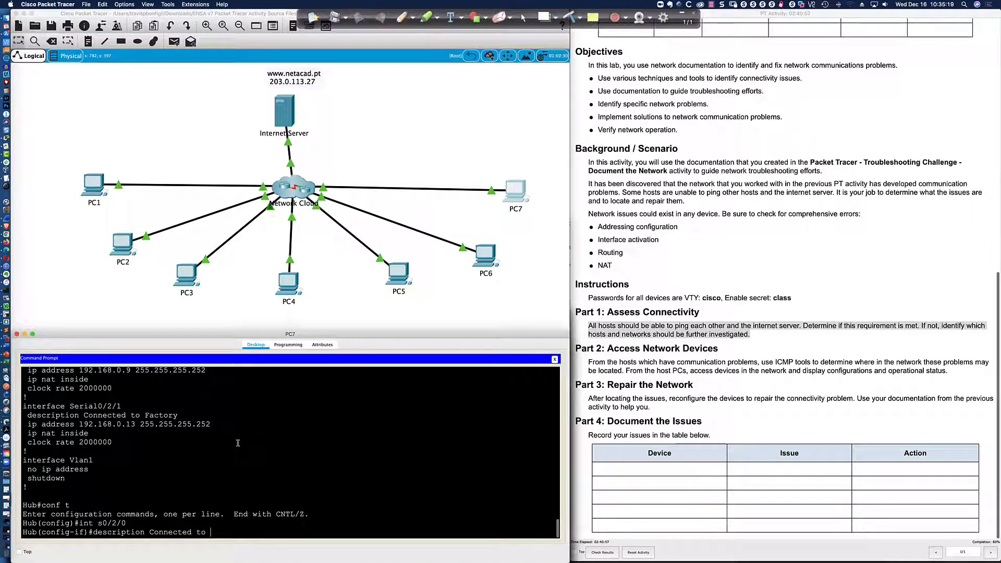
type("Q")
key("Return")
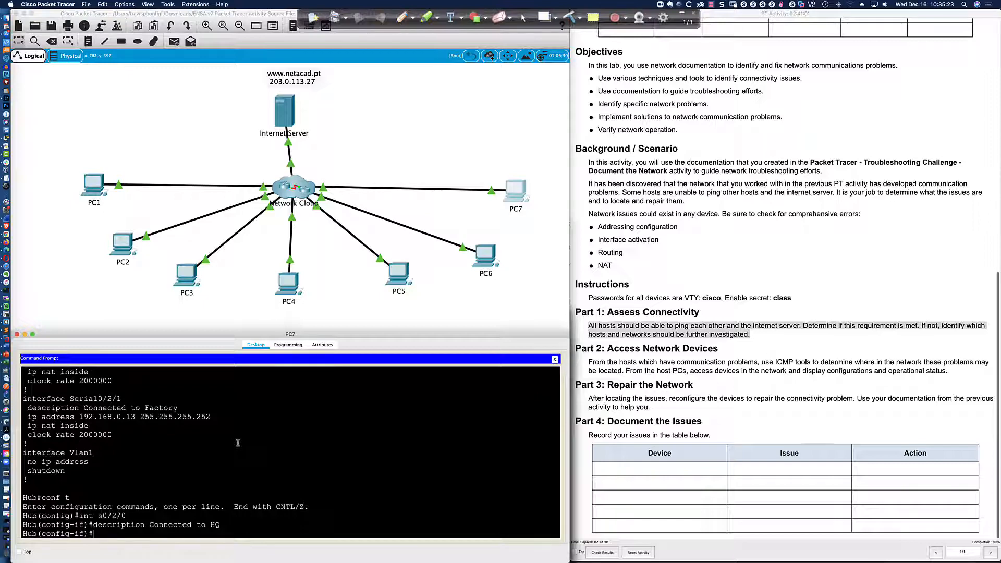
type("end")
key("Return")
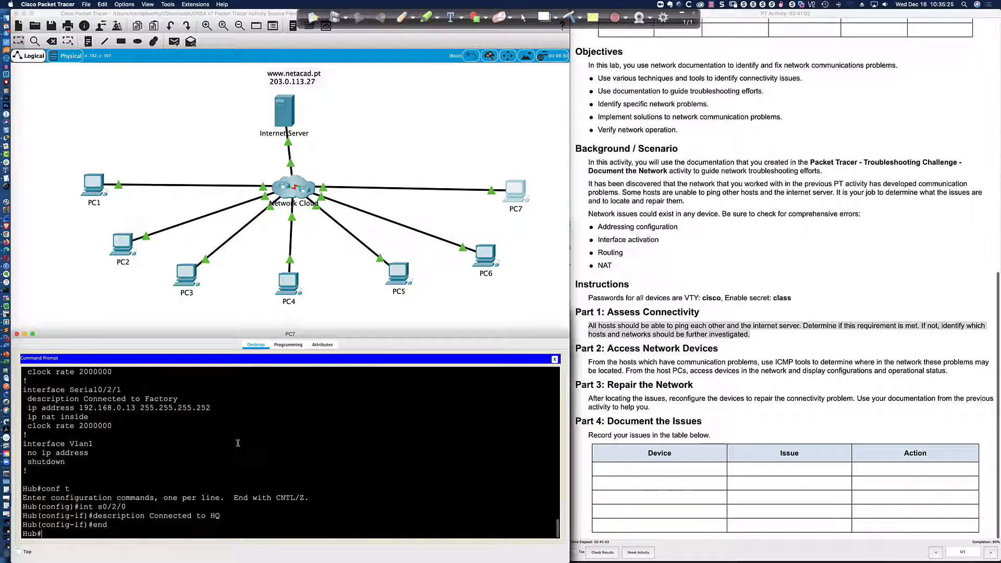
Page through the Hub's running configuration with sh run.
type("sh run")
key("Return")
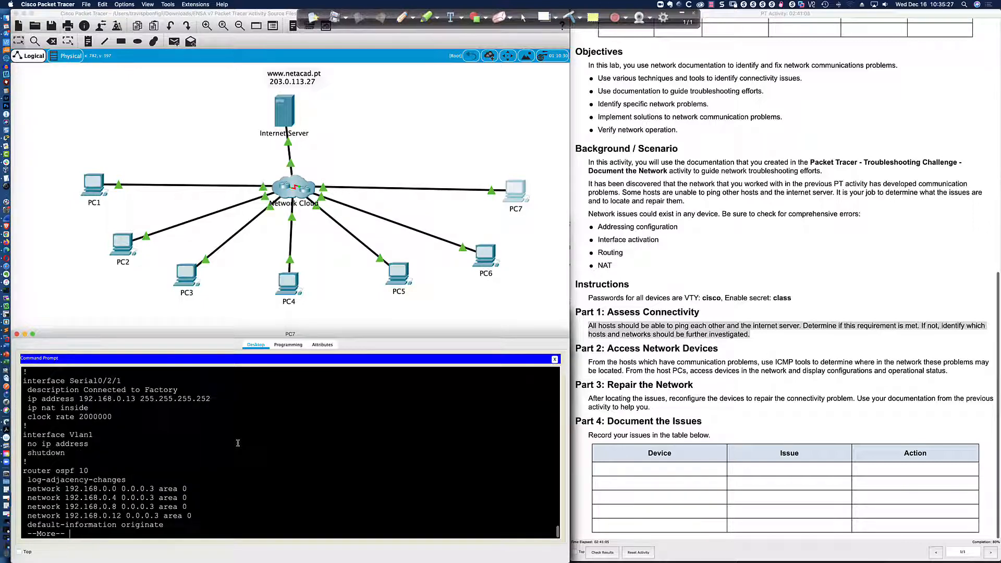
key("Return")
key("Return")
key("Return")
key("Return")
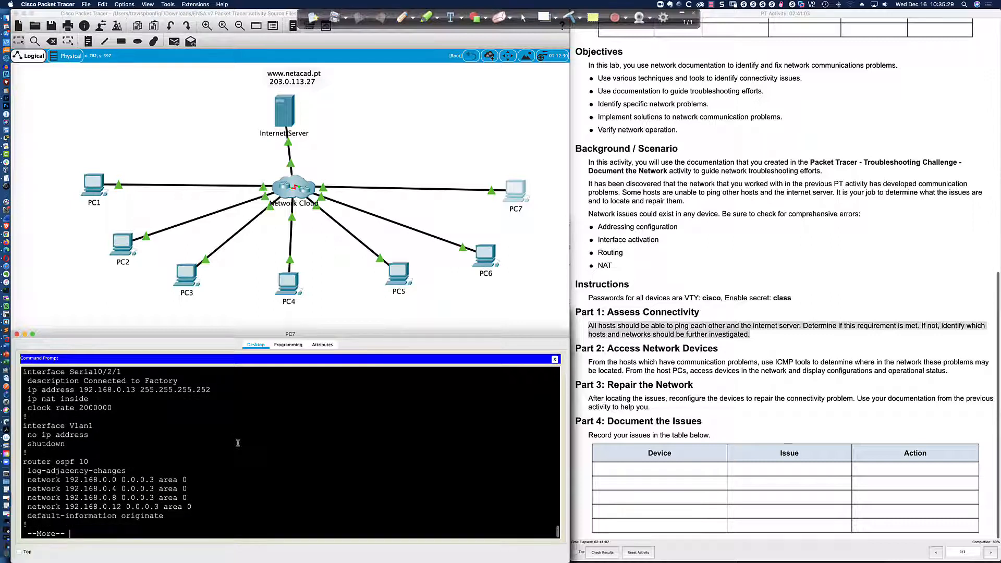
key("Return")
key("Return")
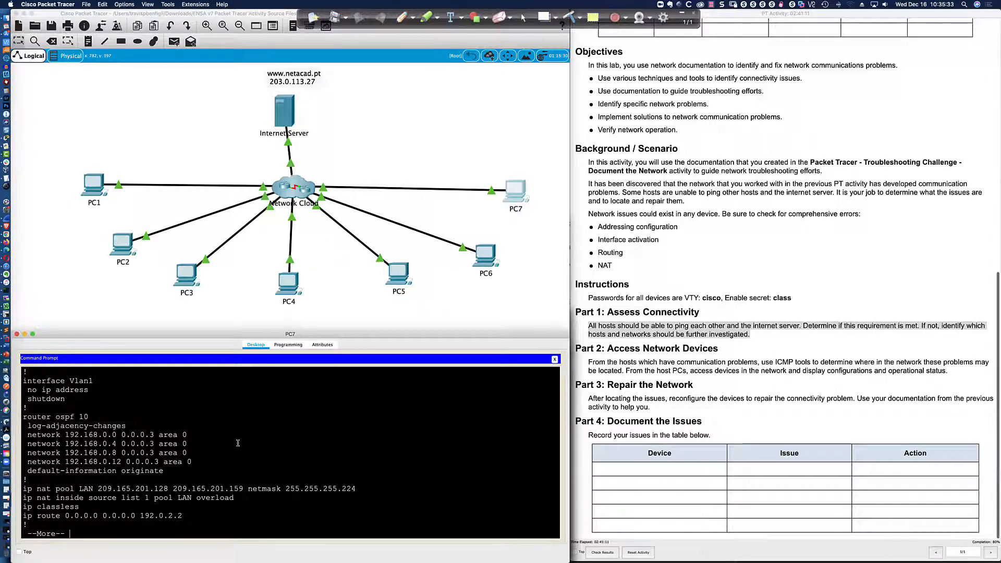
key("Return")
key("Return")
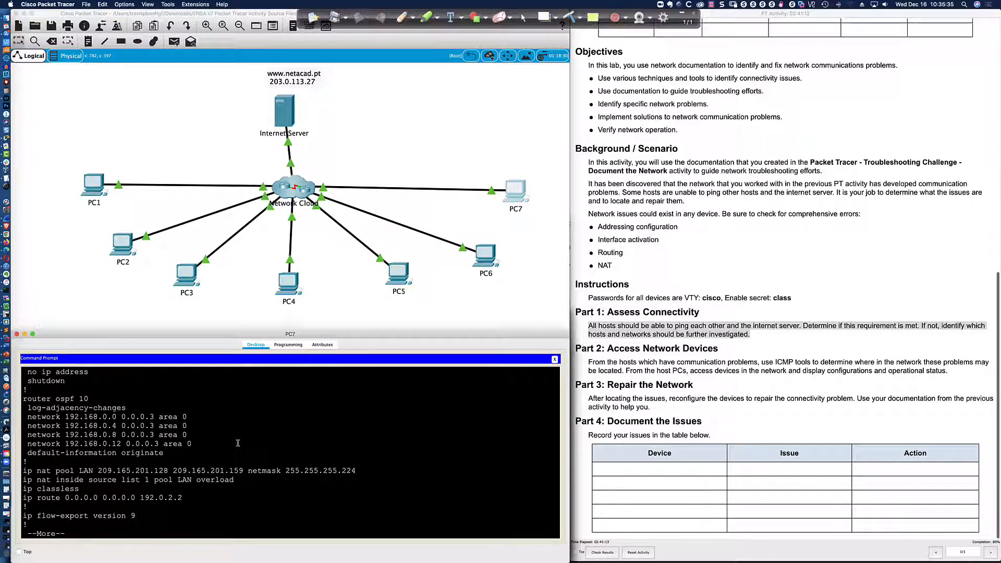
key("Return")
Show the Hub's OSPF neighbours and its IP routing table.
type("sh ip ospf")
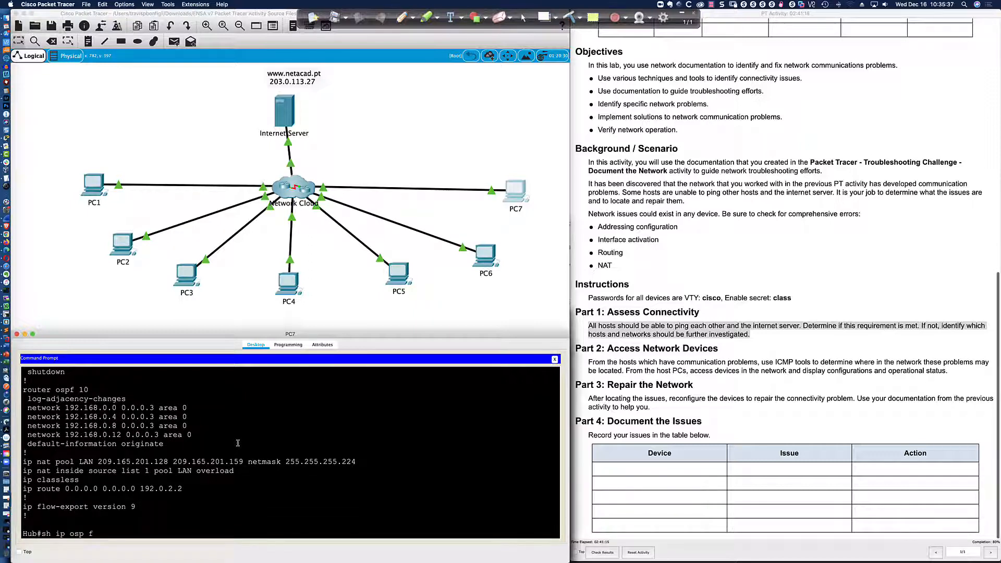
type(" neigh")
key("Return")
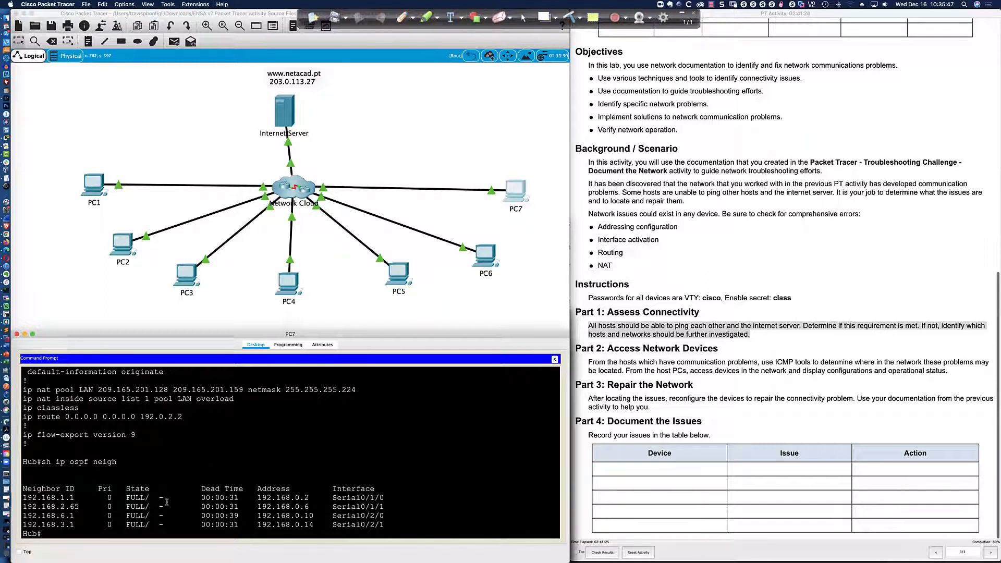
type("ship ")
type(" ip route")
key("Return")
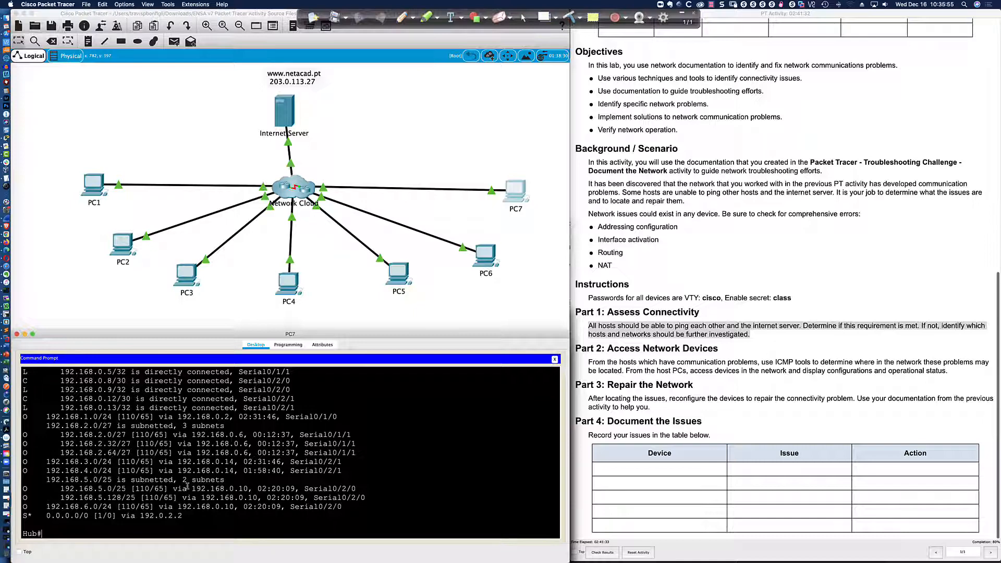
Rerun sh run on the Hub and scroll back to its OSPF networks, NAT pool LAN and access-list 1.
type("sh run")
key("Return")
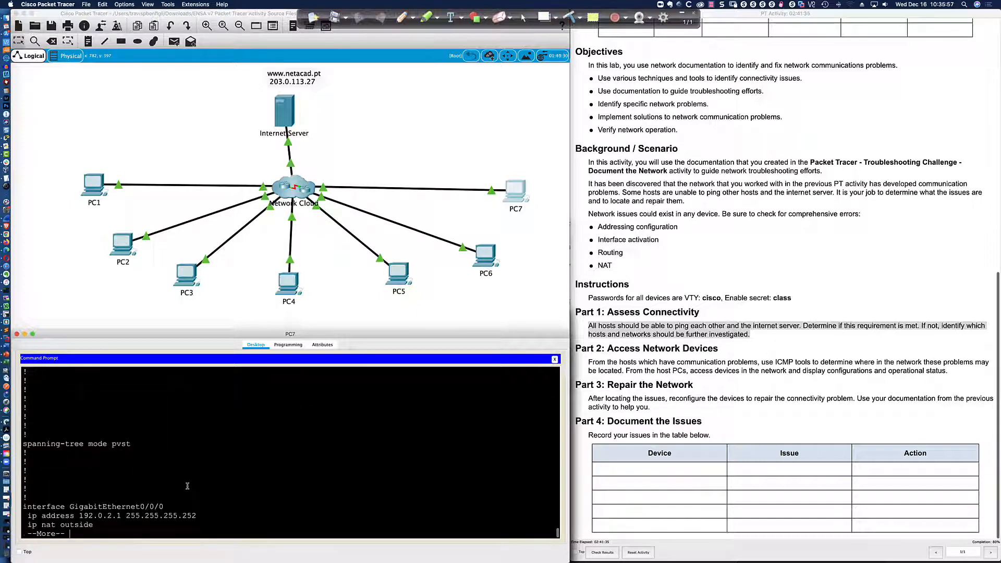
key("space")
key("space")
key("space")
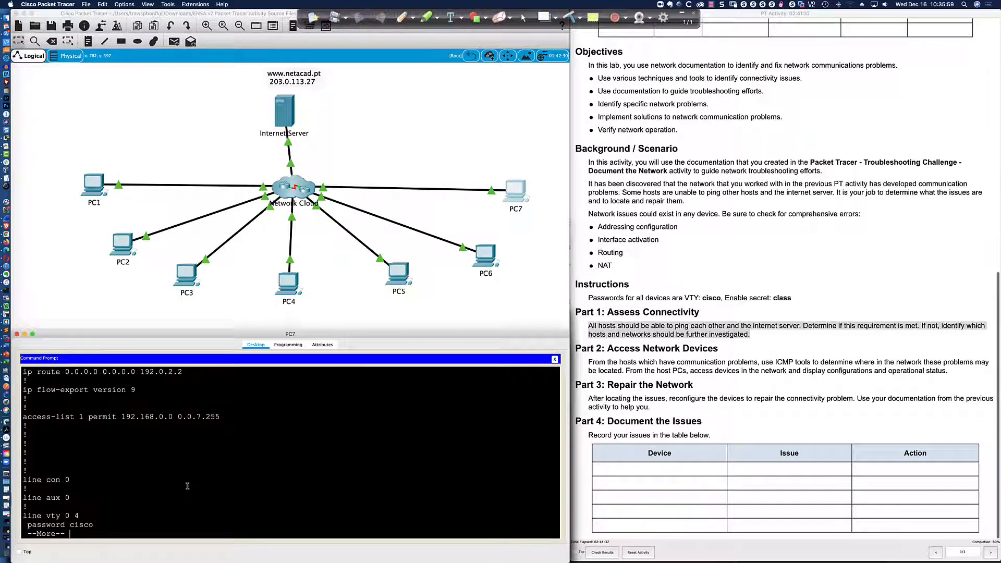
scroll(187, 485, "up", 3)
scroll(187, 486, "up", 3)
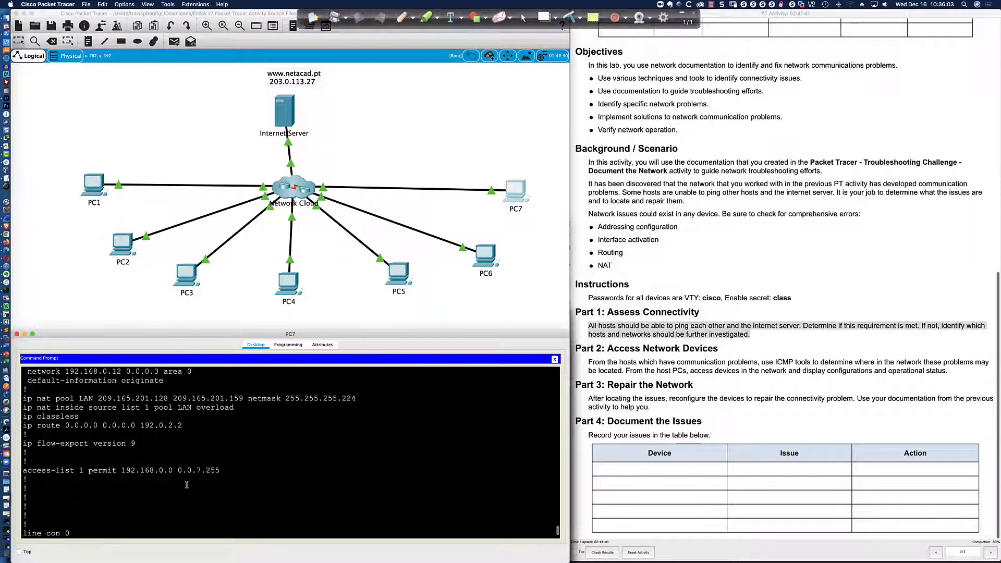
left_click_drag(220, 470, 24, 471)
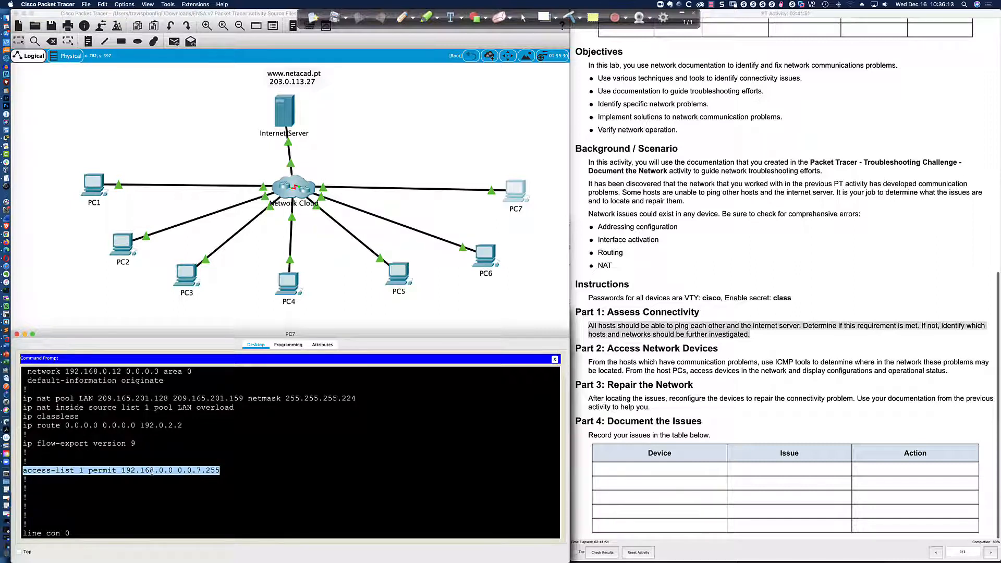
left_click(198, 474)
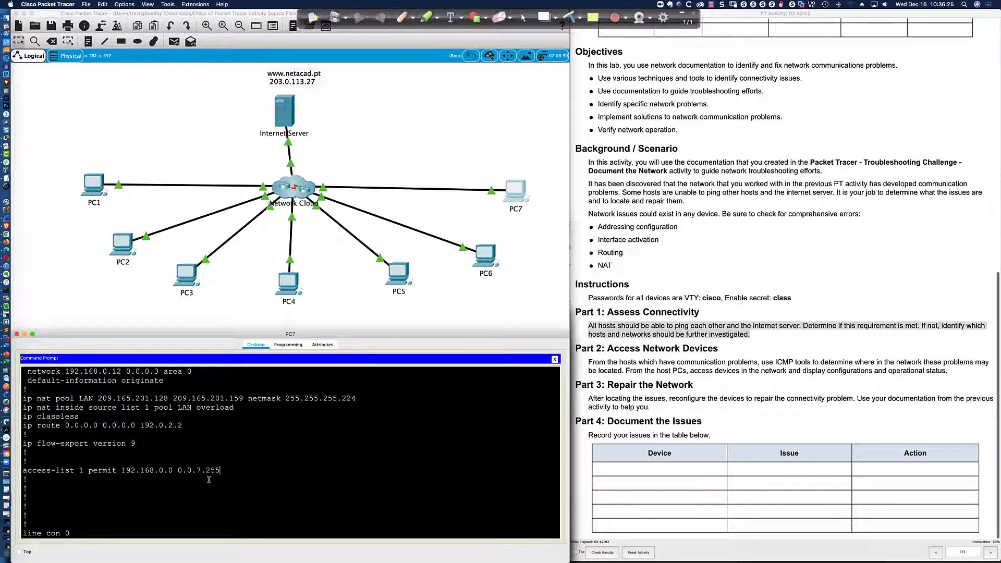
scroll(209, 480, "up", 3)
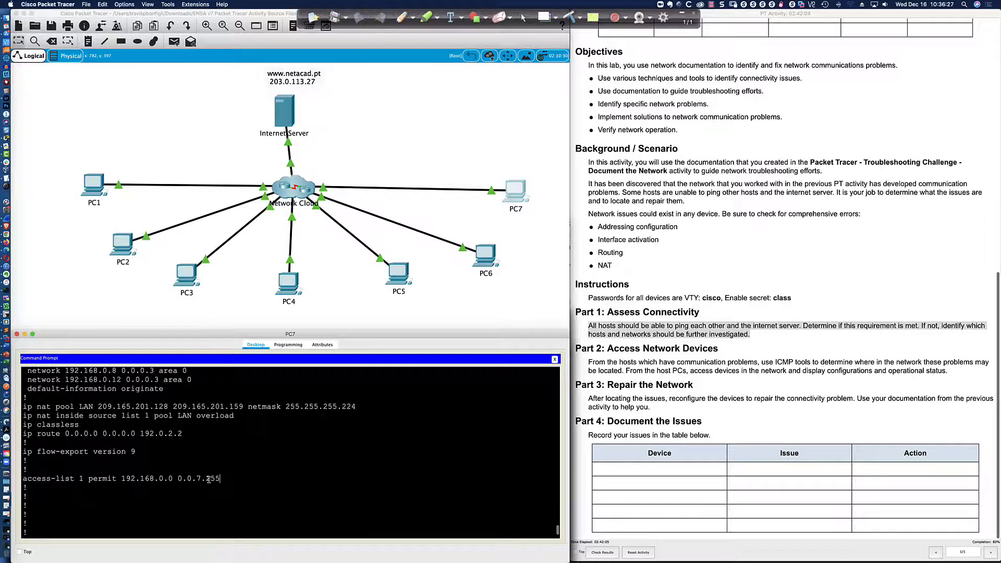
scroll(208, 480, "up", 2)
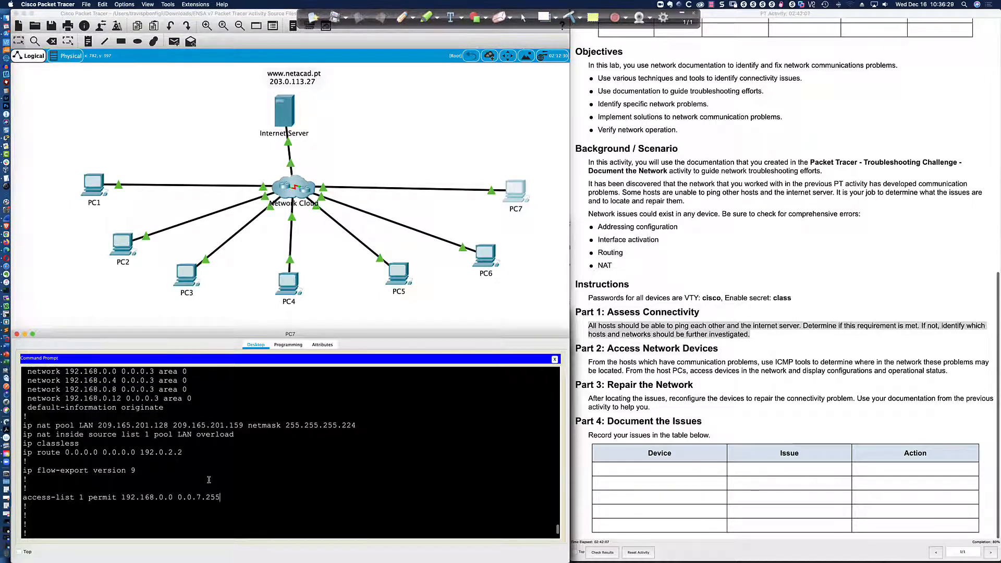
scroll(209, 480, "down", 1)
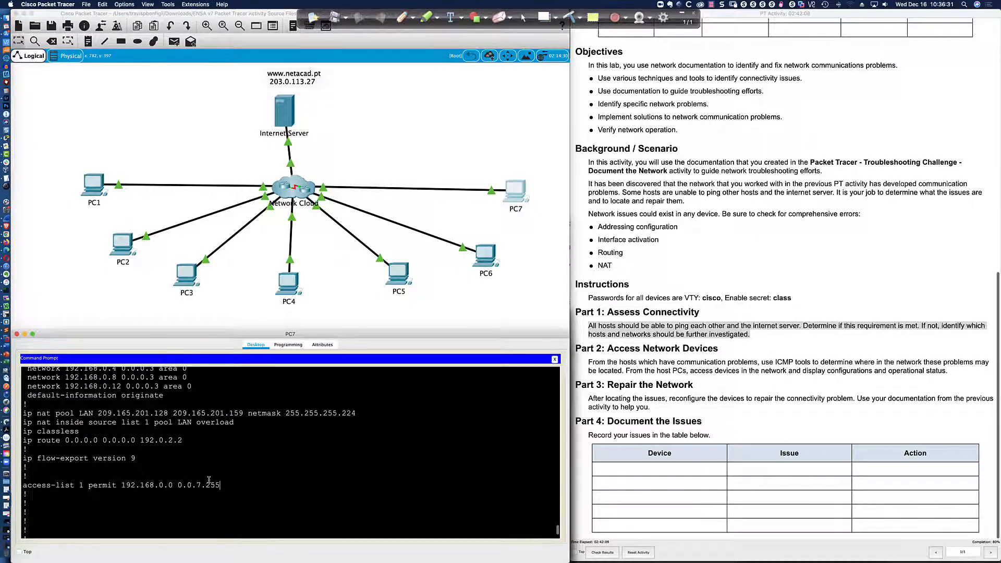
scroll(209, 478, "up", 2)
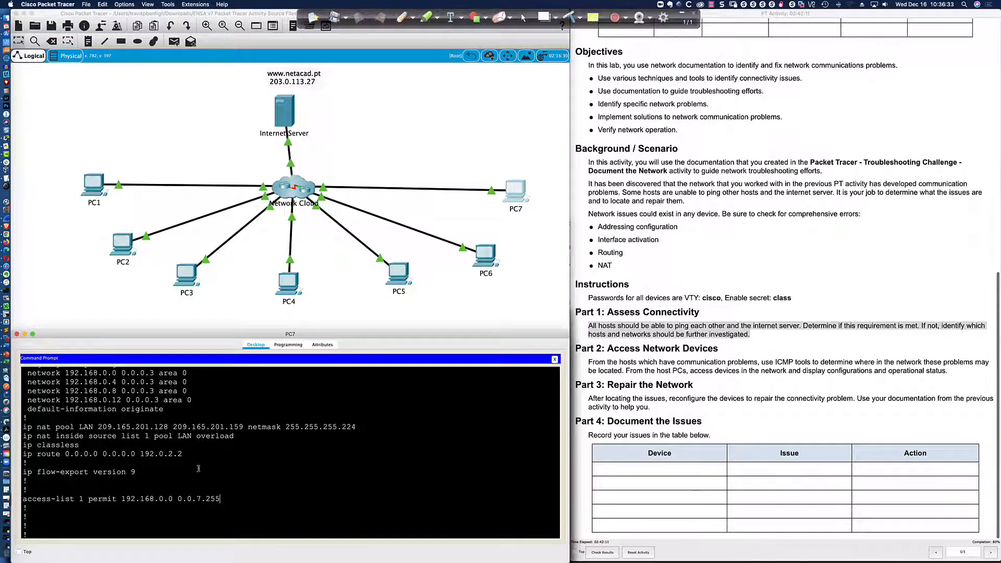
scroll(86, 454, "up", 2)
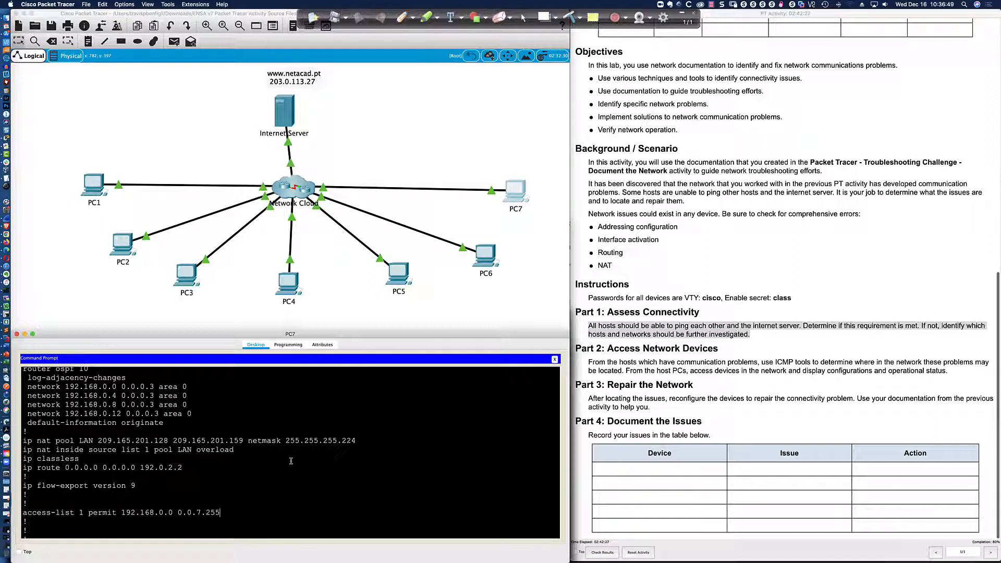
scroll(291, 461, "down", 1)
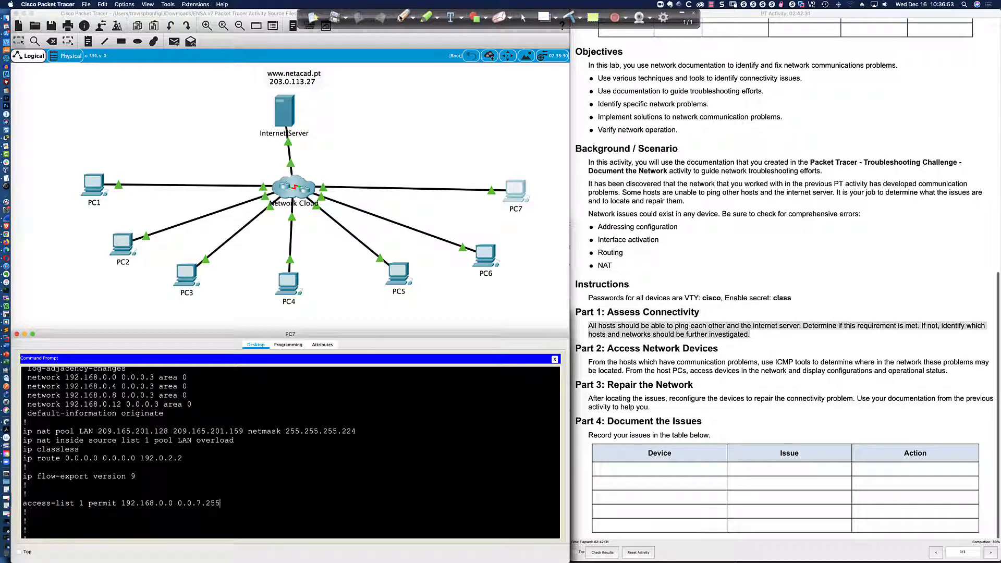
left_click(401, 18)
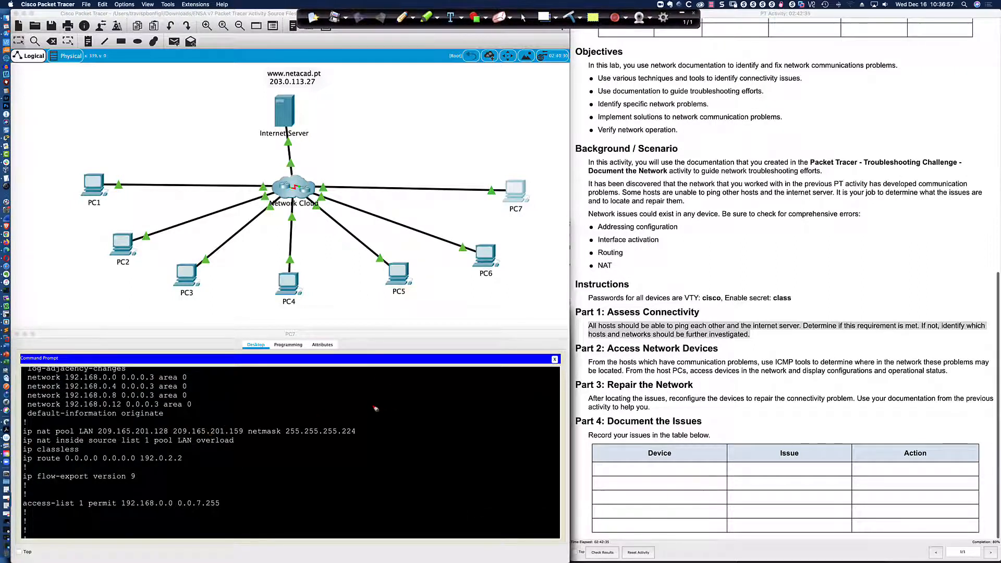
Annotate the 255.255.255.224 NAT mask: block size 32, subnet boundaries .0 through .160, pool range.
left_click_drag(343, 437, 357, 440)
mouse_move(327, 380)
left_mouse_down()
mouse_move(332, 391)
mouse_move(404, 386)
left_mouse_up()
left_click_drag(346, 396, 455, 391)
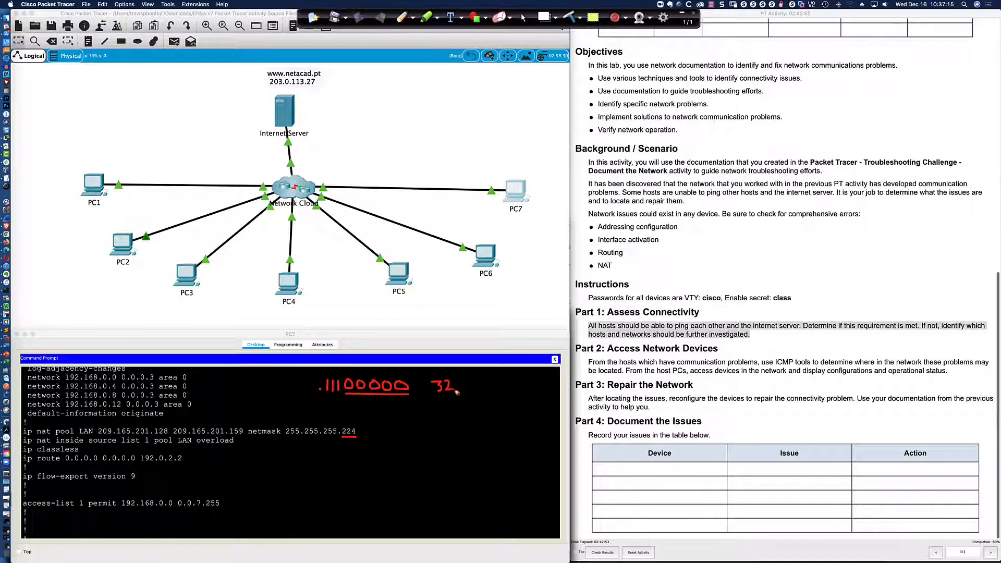
left_click_drag(402, 441, 399, 430)
left_click(387, 436)
left_click(440, 436)
mouse_move(447, 429)
left_mouse_down()
mouse_move(448, 441)
mouse_move(471, 436)
left_mouse_up()
left_click(395, 468)
mouse_move(403, 460)
left_mouse_down()
mouse_move(400, 472)
mouse_move(420, 461)
mouse_move(417, 472)
mouse_move(463, 468)
left_mouse_up()
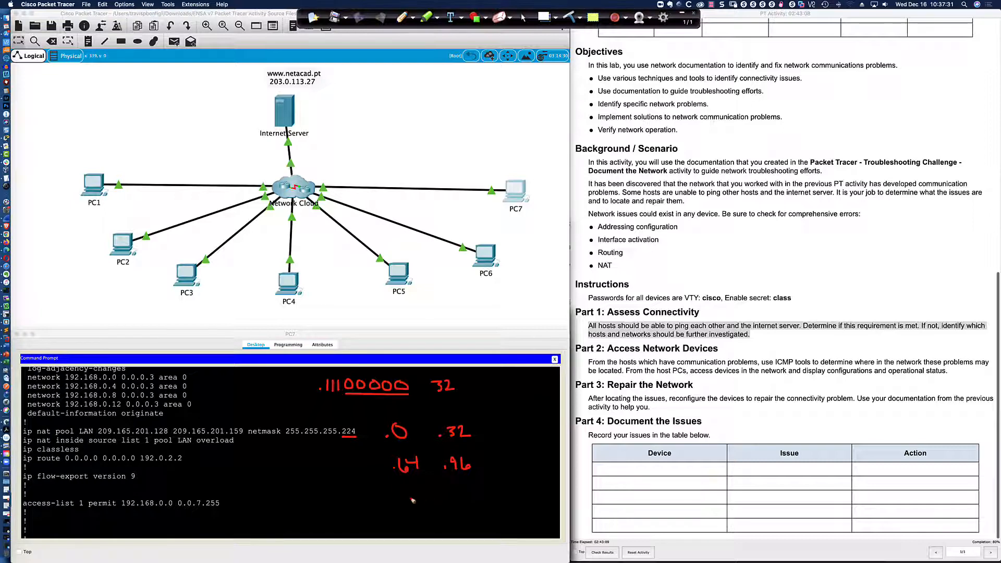
mouse_move(415, 490)
left_mouse_down()
mouse_move(429, 500)
mouse_move(477, 485)
left_mouse_up()
left_click(467, 504)
mouse_move(478, 492)
left_mouse_down()
mouse_move(477, 502)
mouse_move(501, 502)
mouse_move(506, 492)
left_mouse_up()
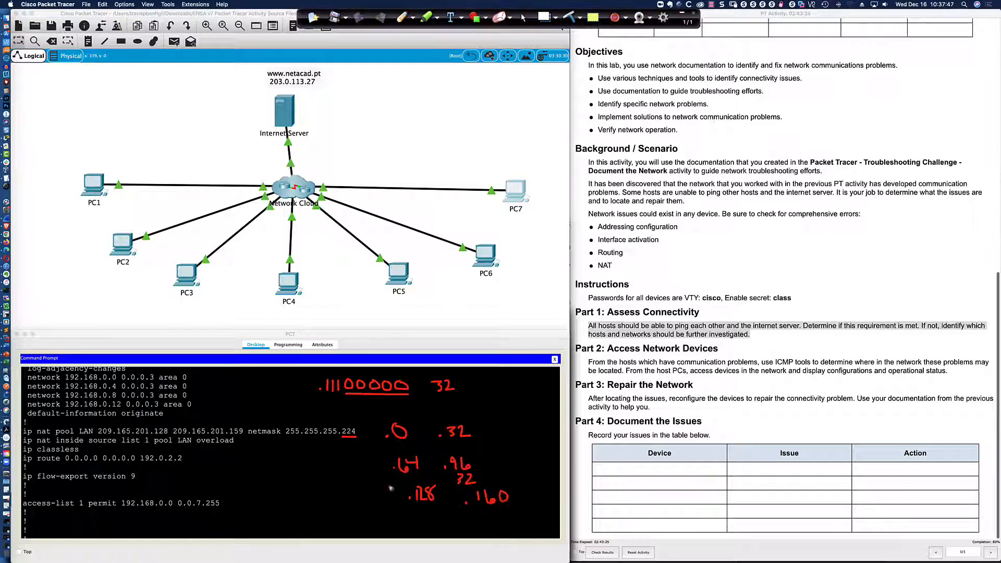
left_click_drag(121, 437, 247, 438)
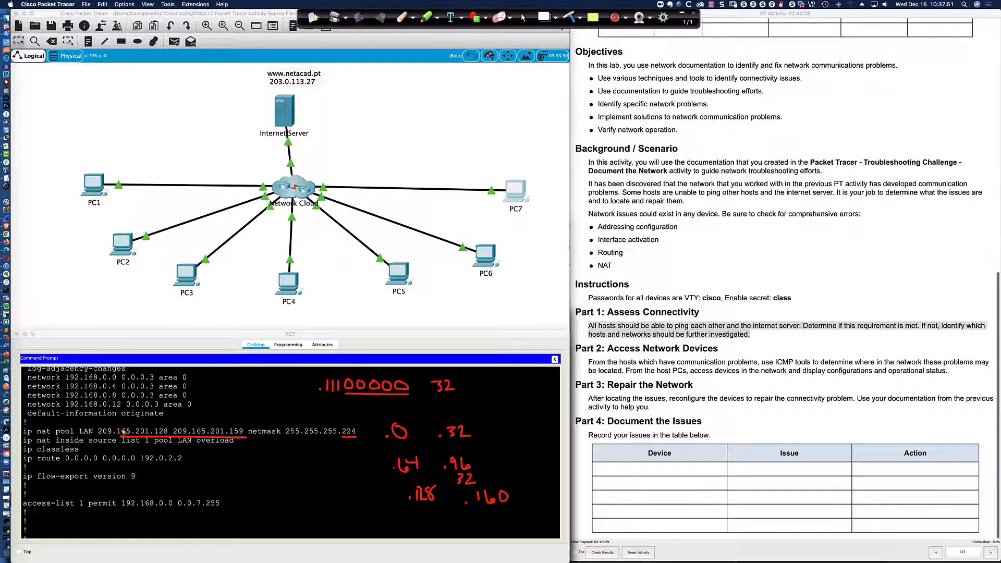
Wipe the annotations and bring the OmniGraffle network diagram forward.
left_click(571, 16)
left_click(524, 18)
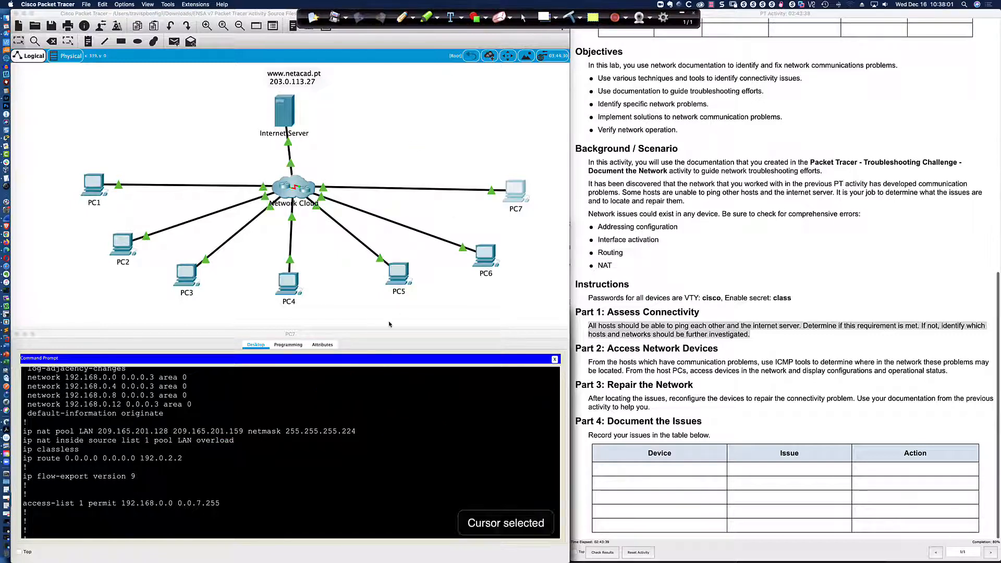
left_click(351, 424)
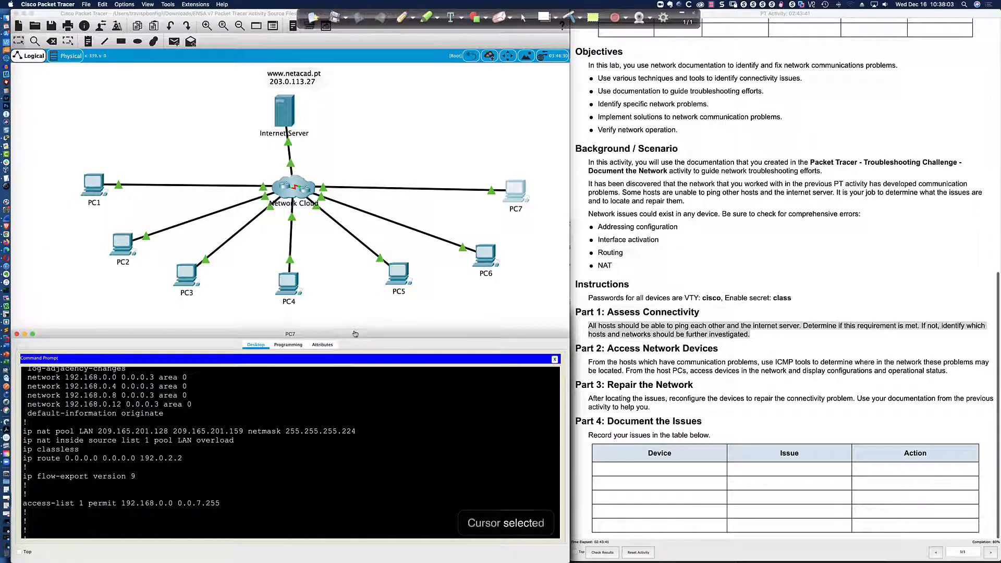
key("super+Tab")
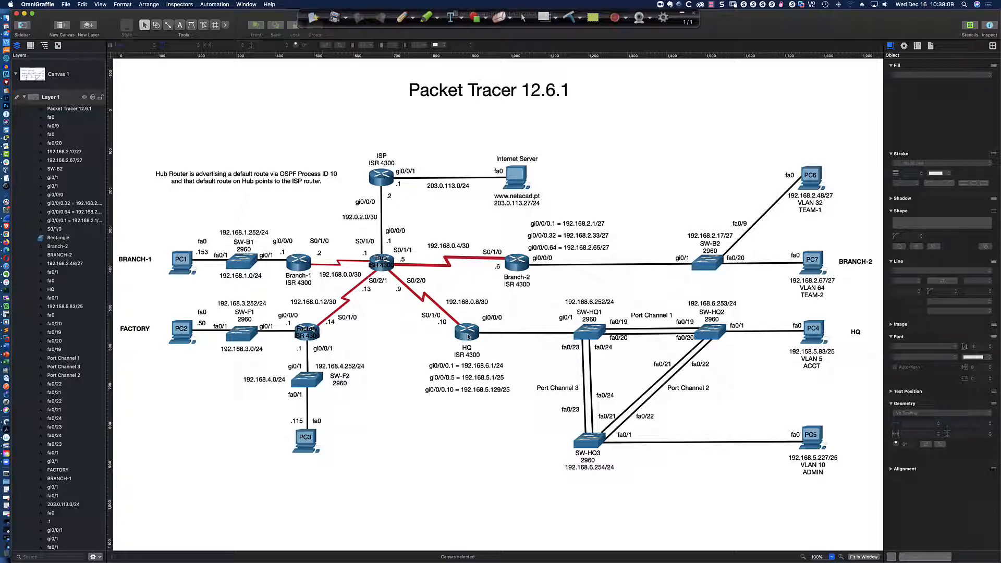
Find HQ's address on the diagram and start a telnet to 192.168.5.129 from PC5's command prompt.
key("super+Tab")
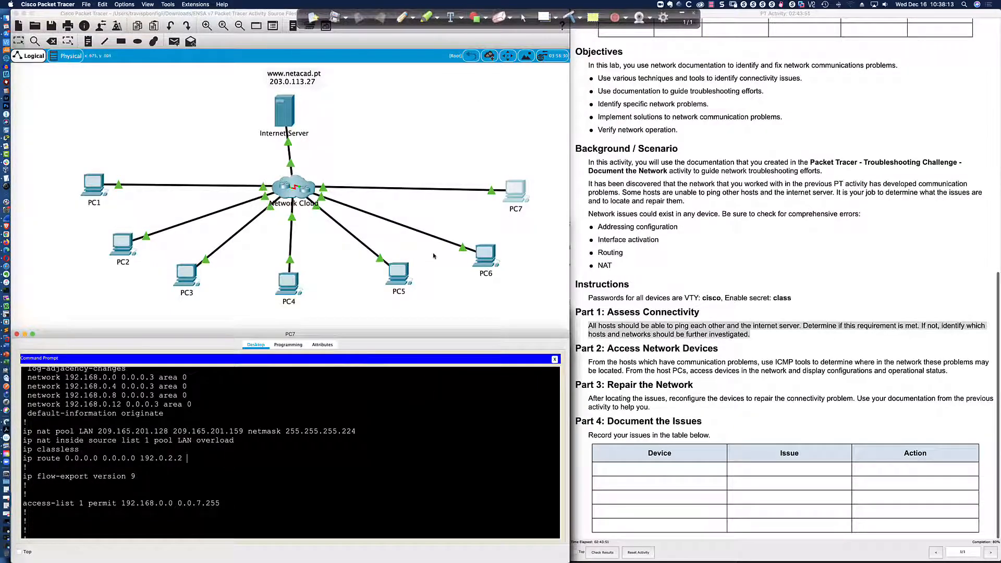
key("super+Tab")
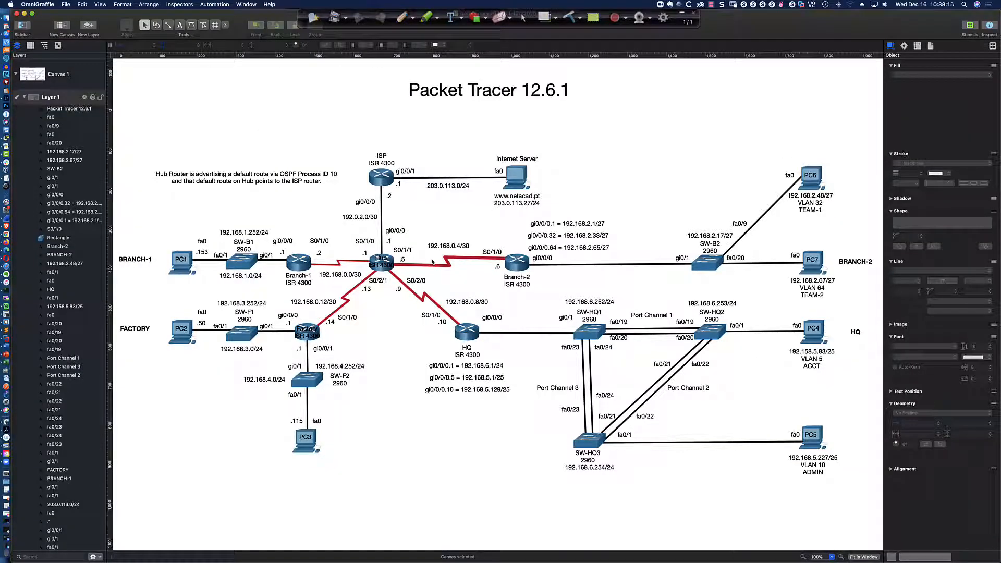
key("super+Tab")
left_click(399, 279)
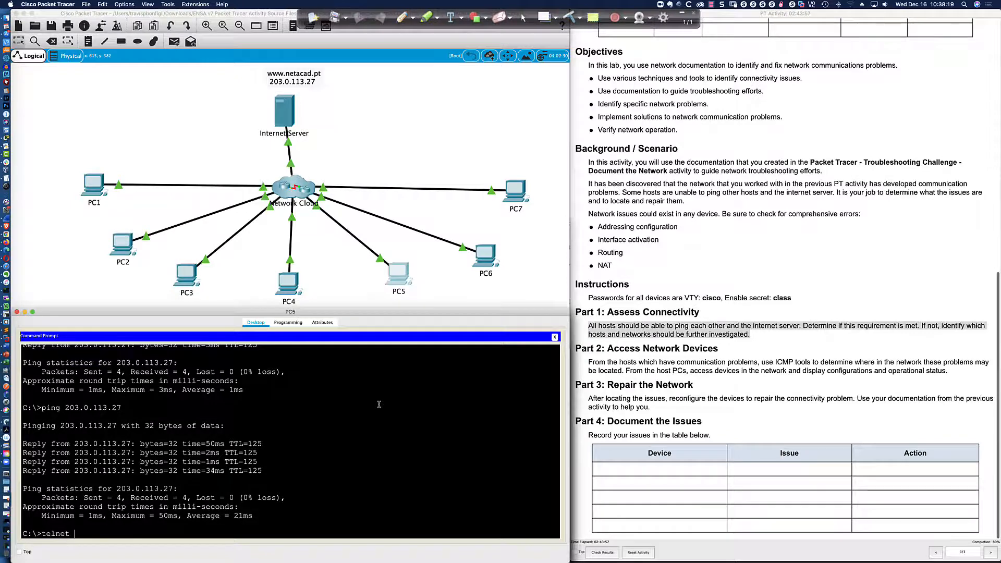
key("super+Tab")
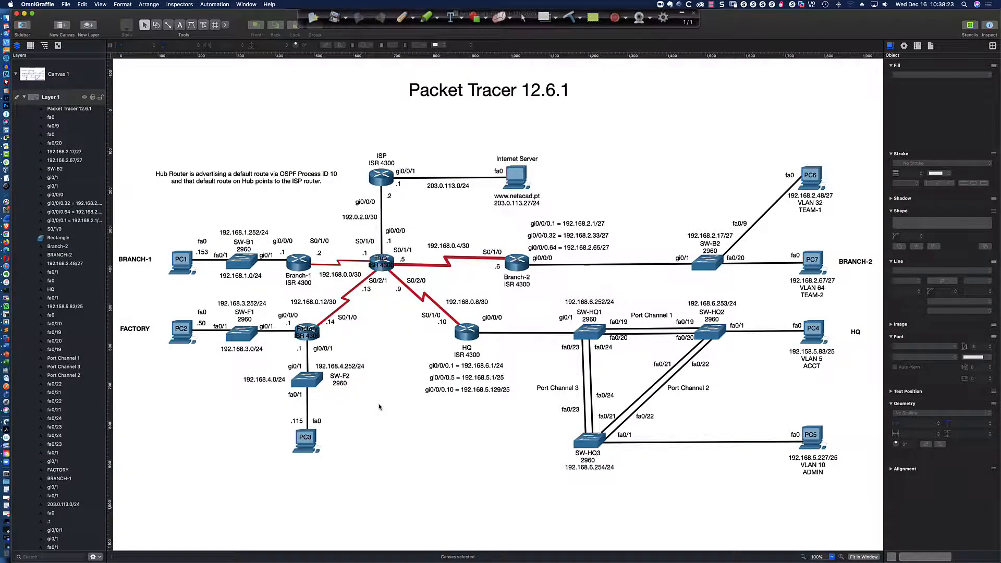
key("super+Tab")
type("19")
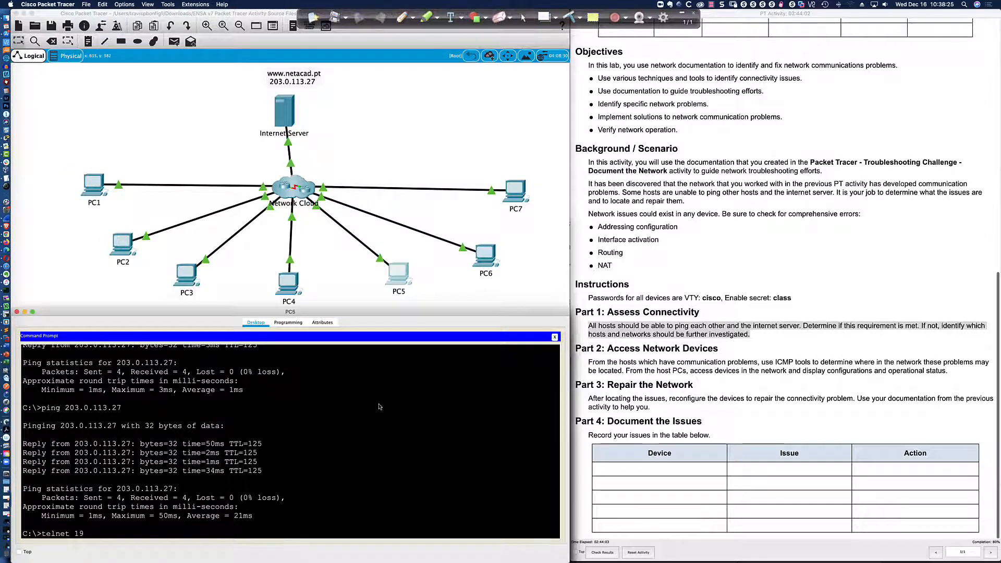
type("2.168.5.129")
Telnet into HQ at 192.168.5.129 and reach privileged mode using the login and enable passwords.
key("Return")
type("cisco")
key("Return")
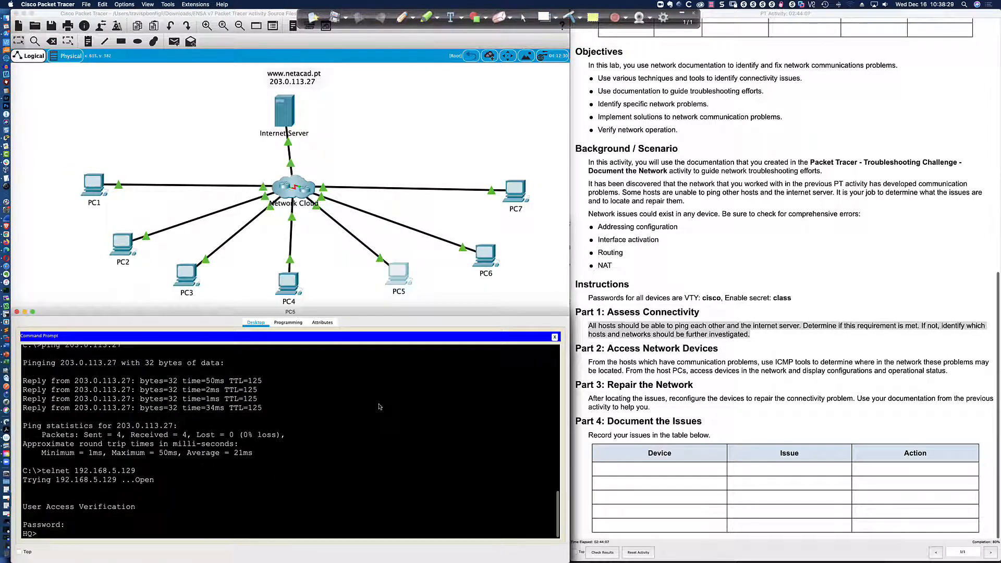
type("en")
key("Return")
type("class")
key("Return")
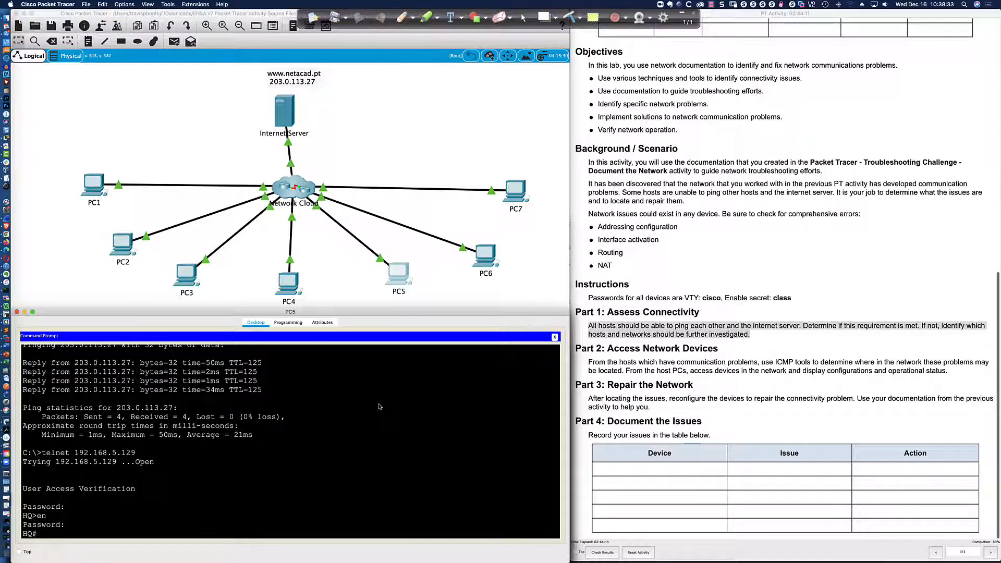
List HQ's OSPF neighbours with 'sh ip ospf neigh' and display its running configuration with 'sh run'.
key("Return")
key("Return")
key("Return")
key("Return")
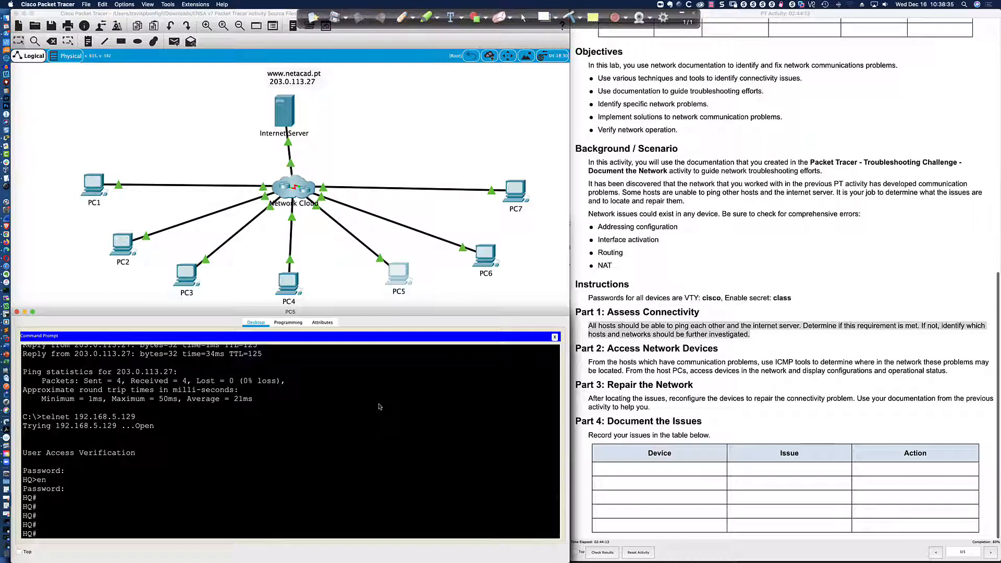
type("sh ip ospf neigh")
key("Return")
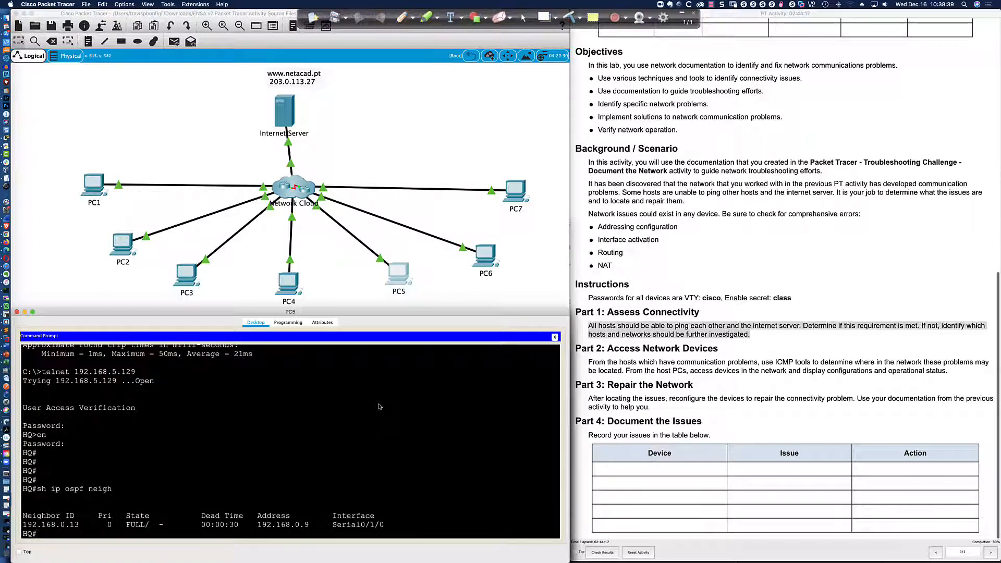
key("Return")
type("sh run")
key("Return")
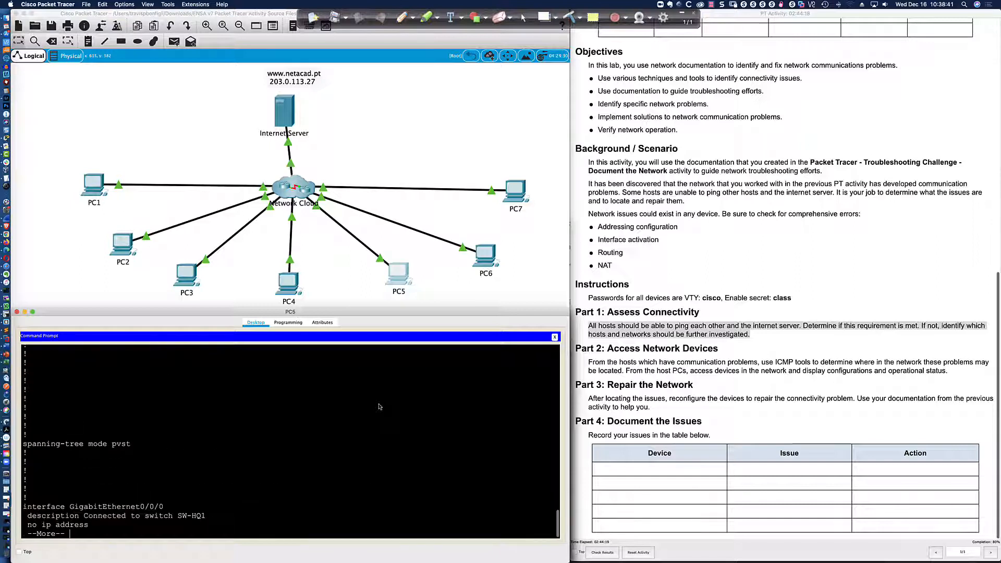
key("Return")
key("Return")
key("Return")
key("Return")
key("Return")
key("Return")
key("Return")
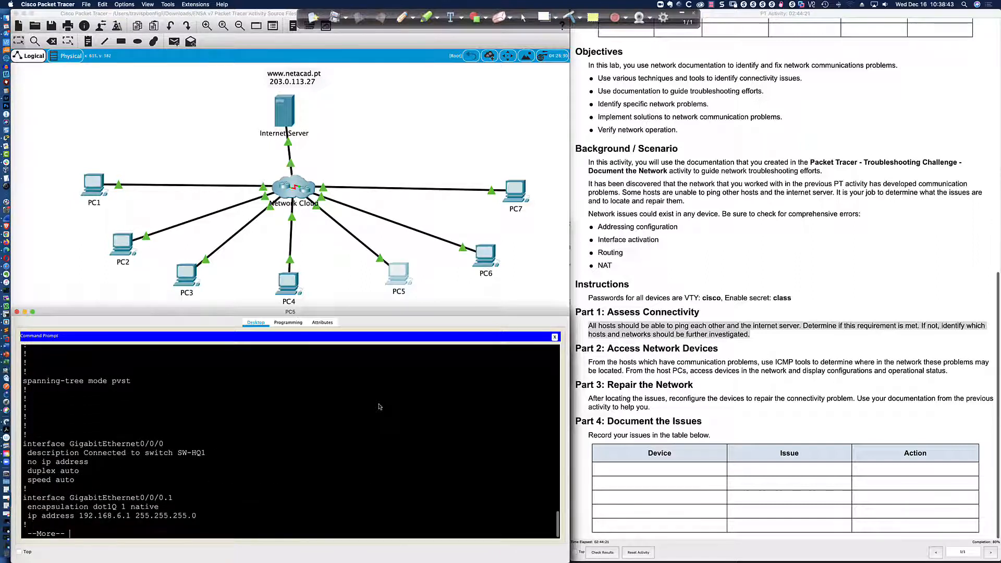
key("Return")
key("Return")
key("Return")
key("Return")
key("Return")
key("Return")
key("Return")
key("Return")
key("Return")
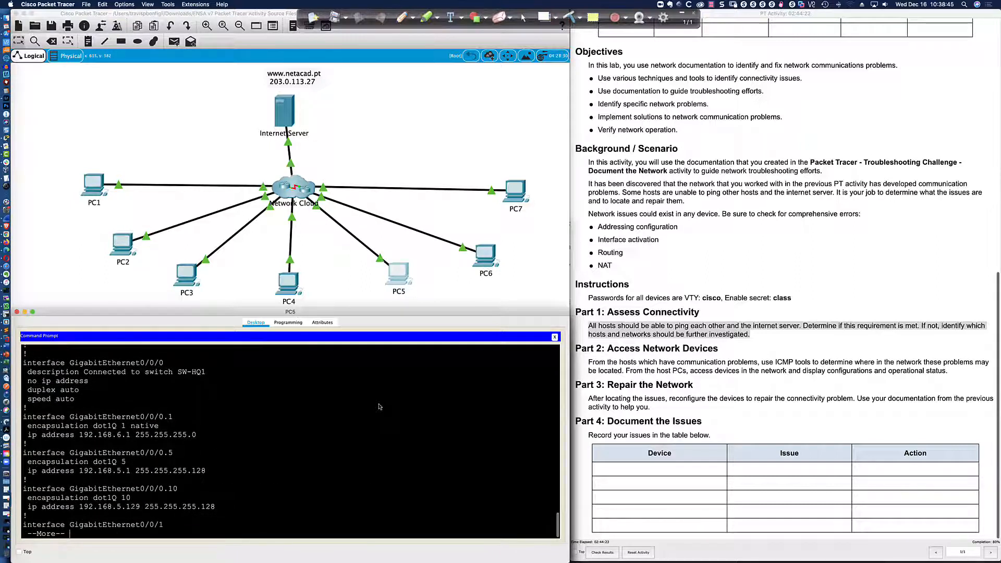
key("Return")
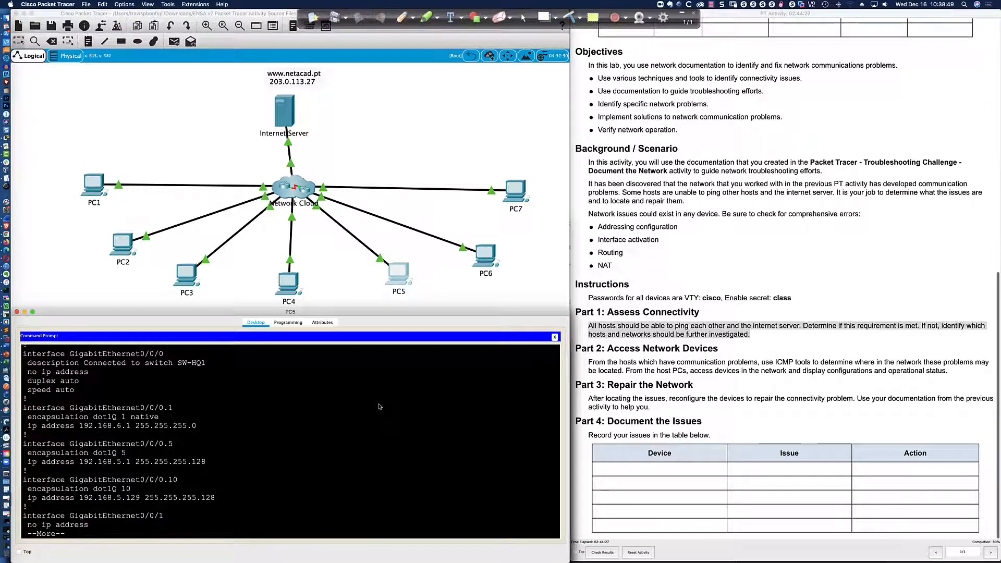
key("super+Tab")
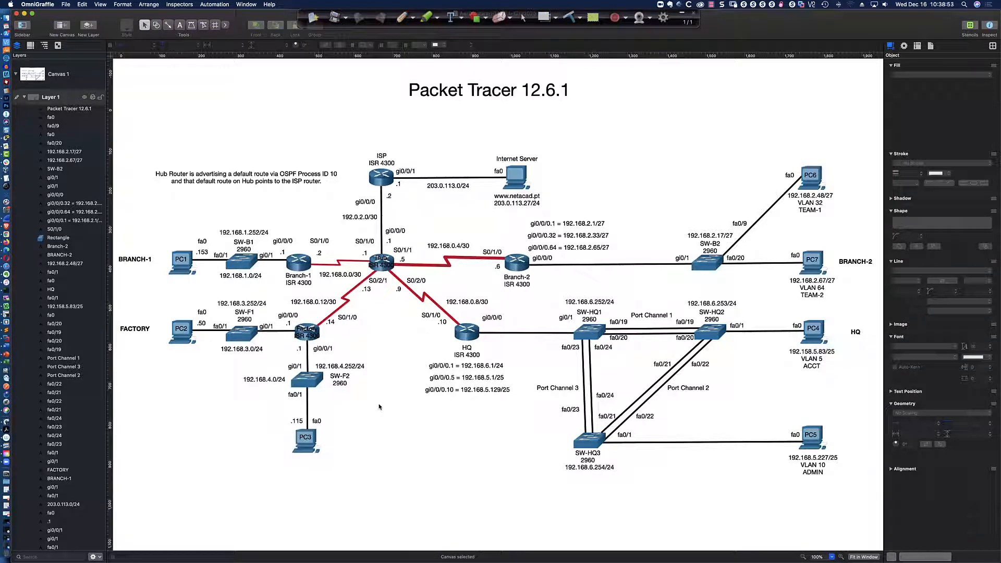
Page through the rest of HQ's running configuration, including the router ospf 10 network statements.
key("super+Tab")
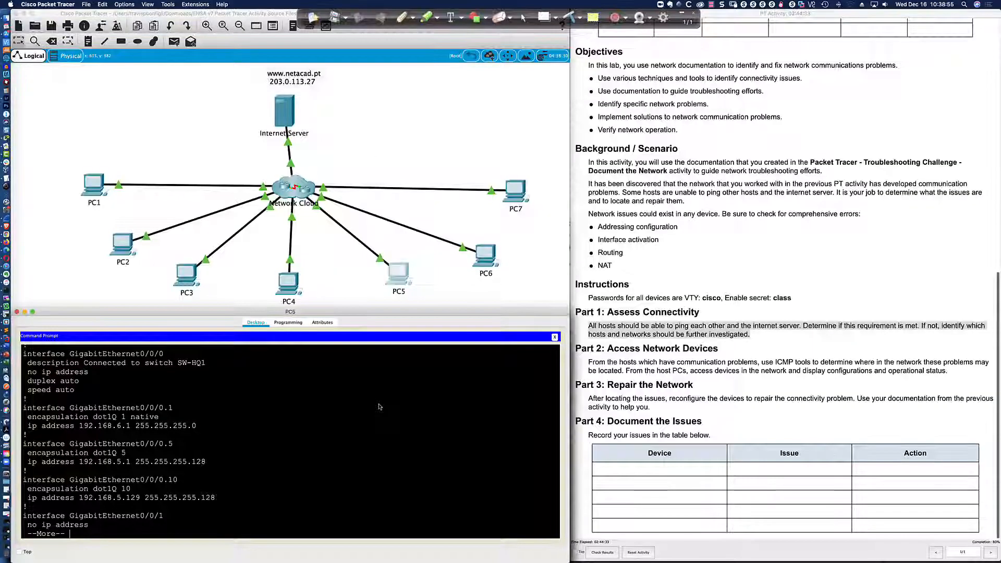
key("Return")
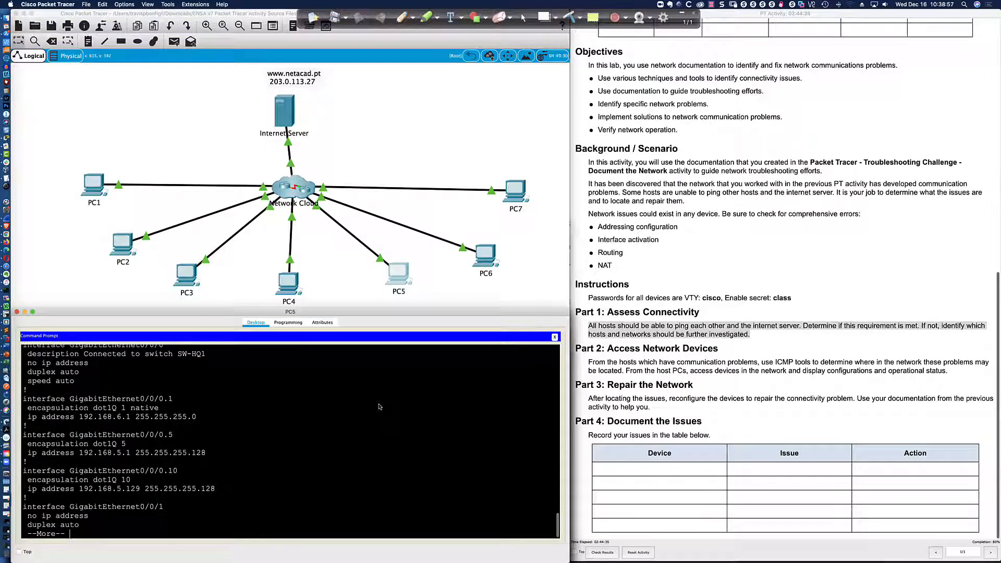
key("Return")
key("Return")
key("Return")
key("Return")
key("Return")
key("Return")
key("Return")
key("Return")
key("Return")
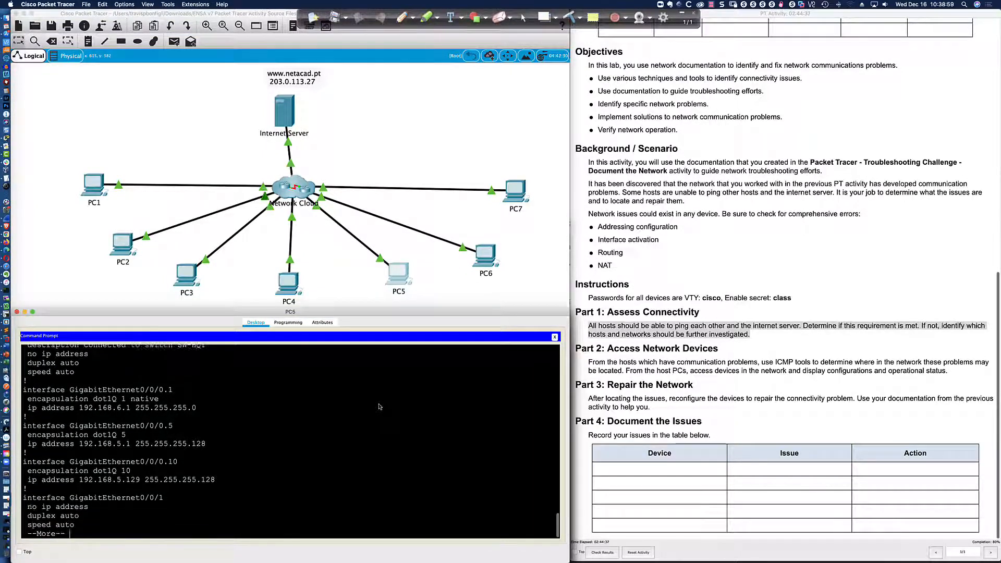
key("Return")
key("Return")
key("Return")
key("Return")
key("Return")
key("Return")
key("Return")
key("Return")
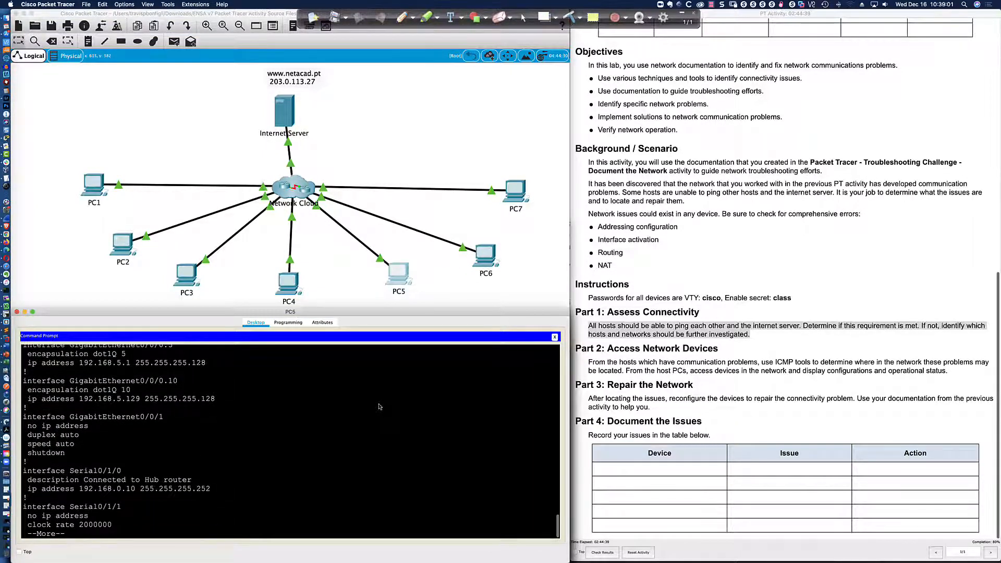
key("Return")
key("Return")
key("Return")
key("Return")
key("Return")
key("Return")
key("Return")
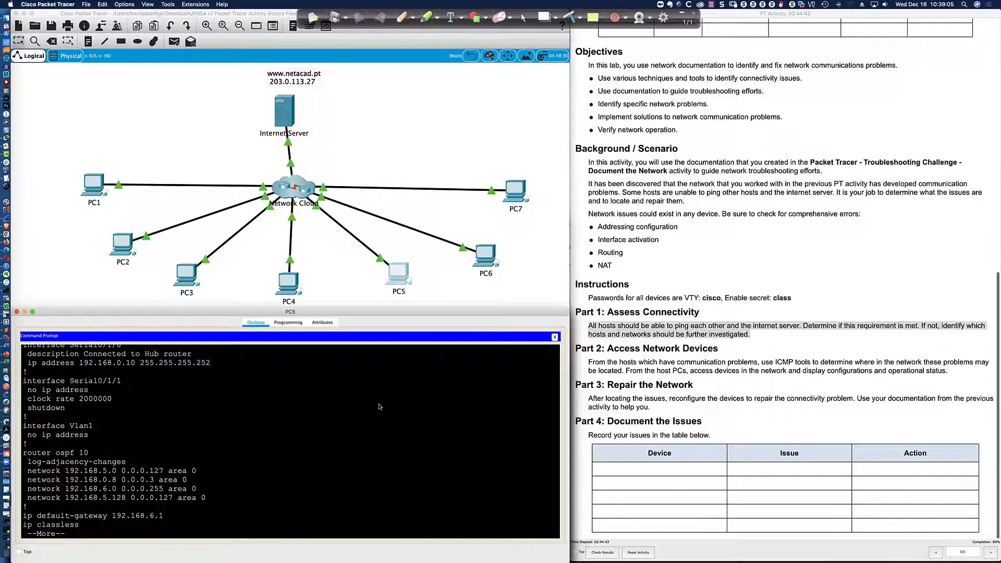
key("Return")
key("Return")
key("Return")
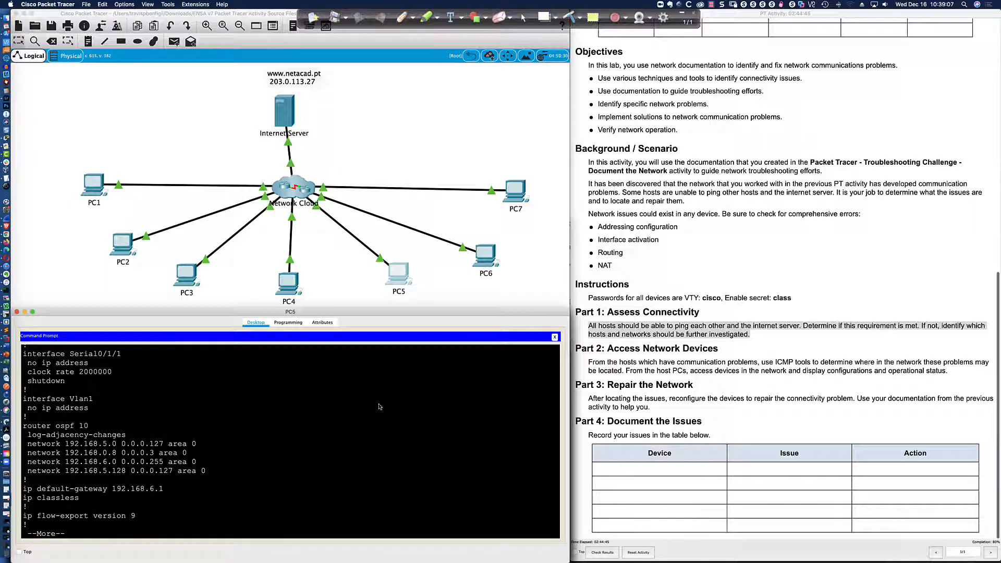
key("Return")
key("Return")
key("Return")
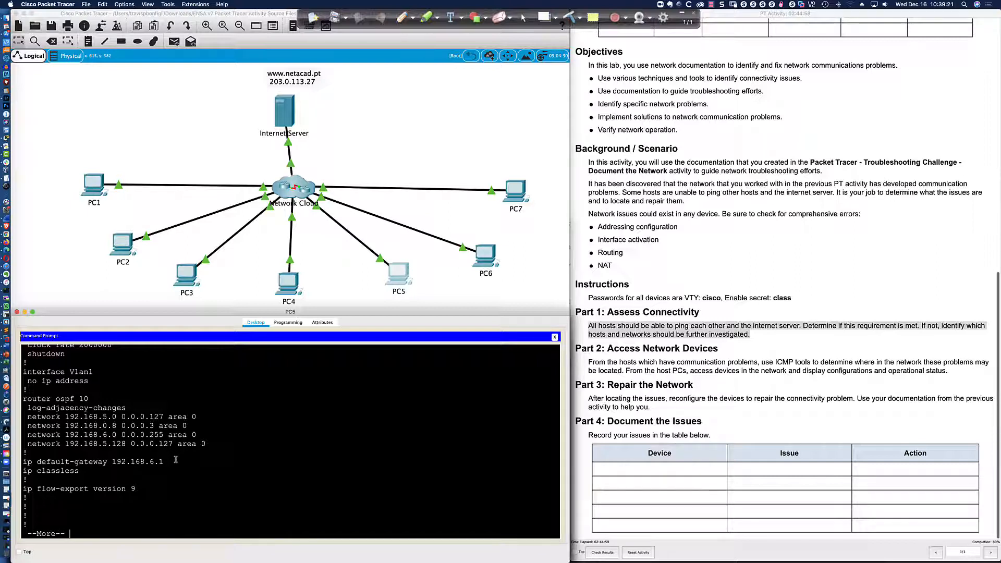
key("space")
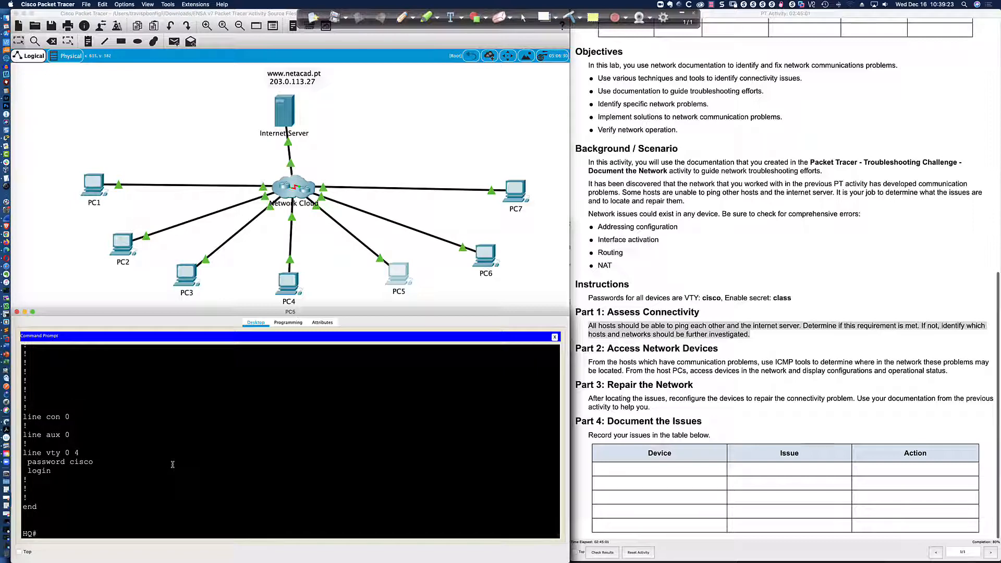
Compare HQ's OSPF 10 networks against the diagram, then exit the telnet session to HQ.
scroll(172, 464, "up", 10)
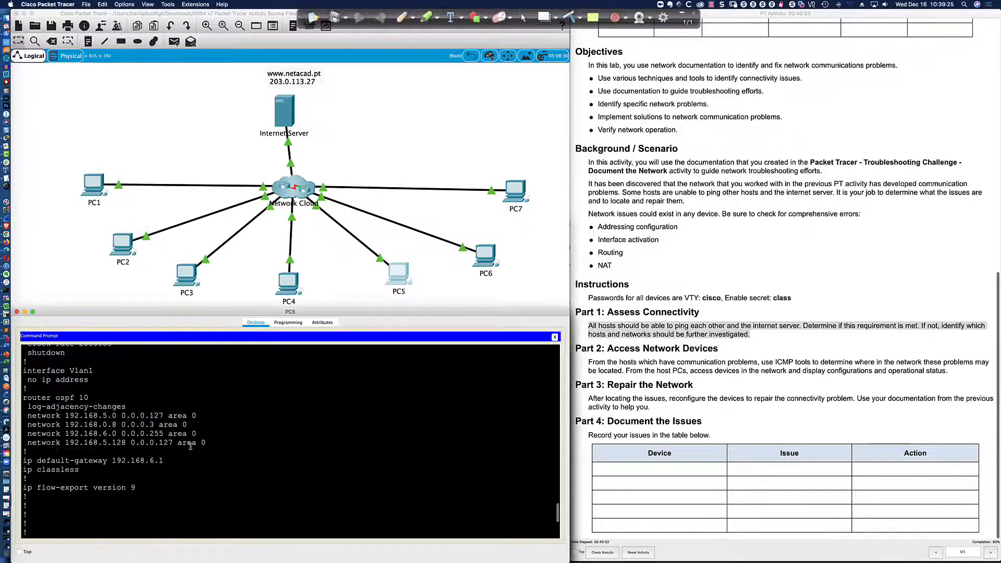
scroll(190, 446, "down", 10)
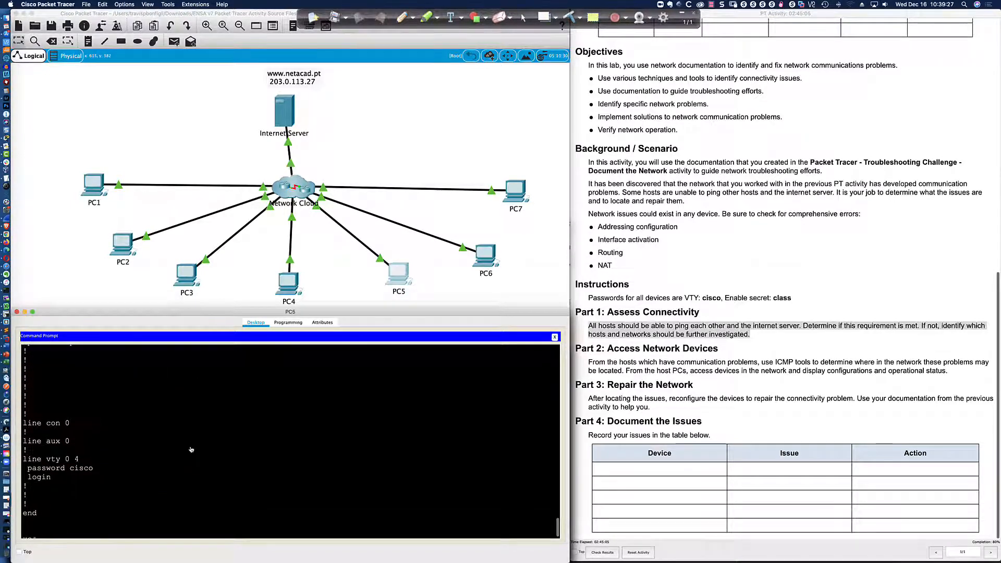
key("super+Tab")
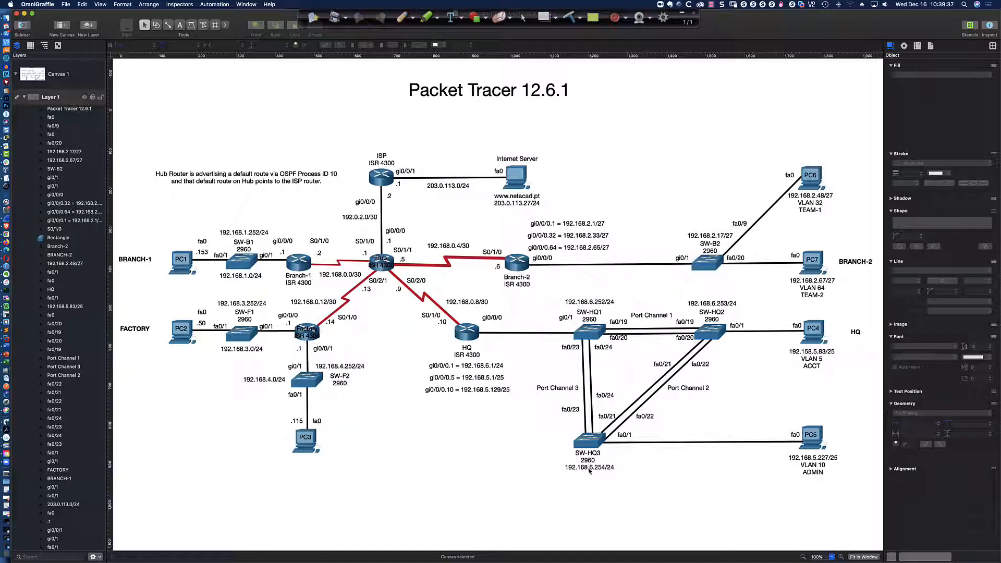
key("super+Tab")
key("Return")
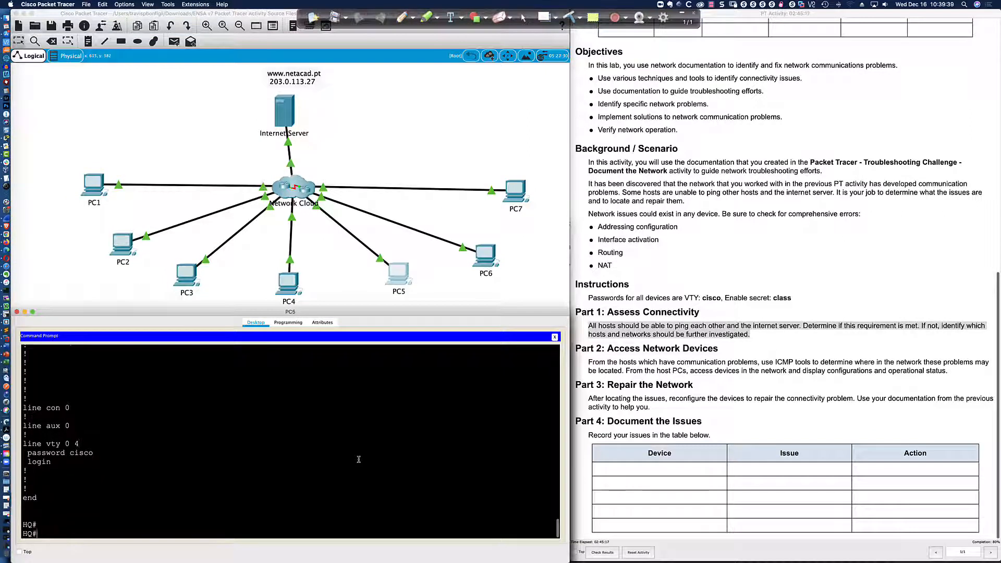
type("exit")
key("Return")
Telnet to SW-HQ3 at 192.168.6.254 and log in with privileged access.
key("Up")
key("BackSpace")
key("BackSpace")
key("BackSpace")
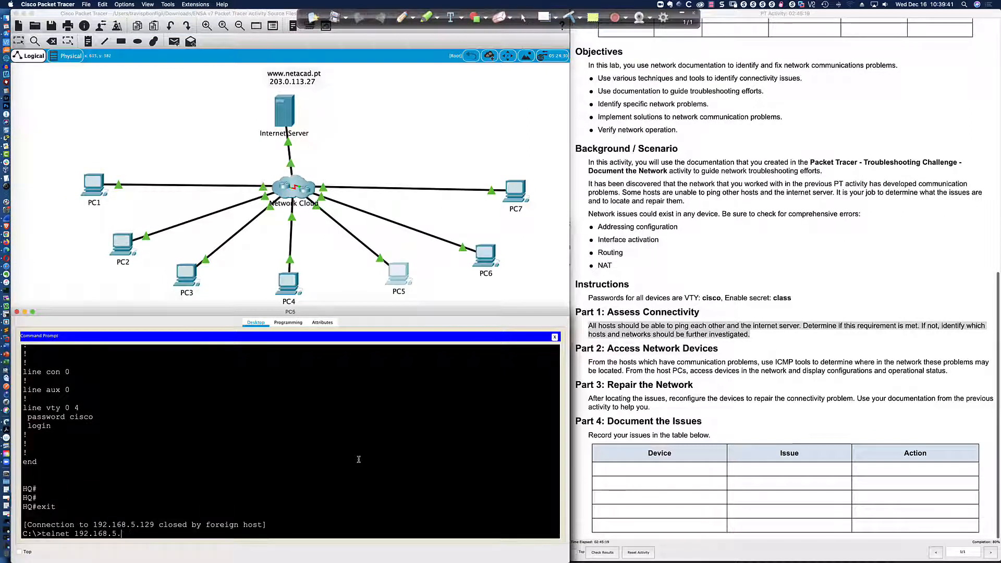
key("BackSpace")
key("BackSpace")
type("6.254")
key("Return")
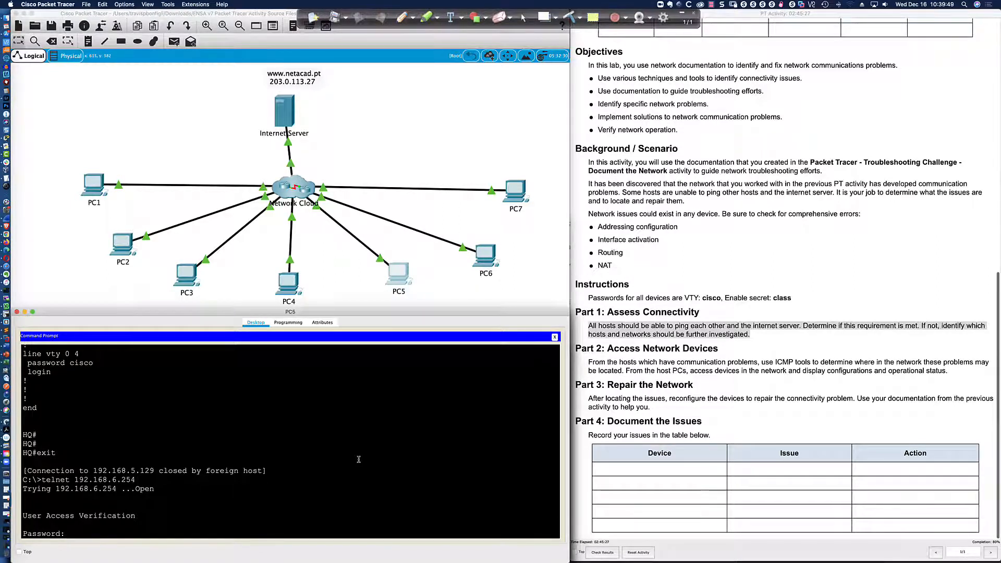
type("cisco")
key("Return")
type("en")
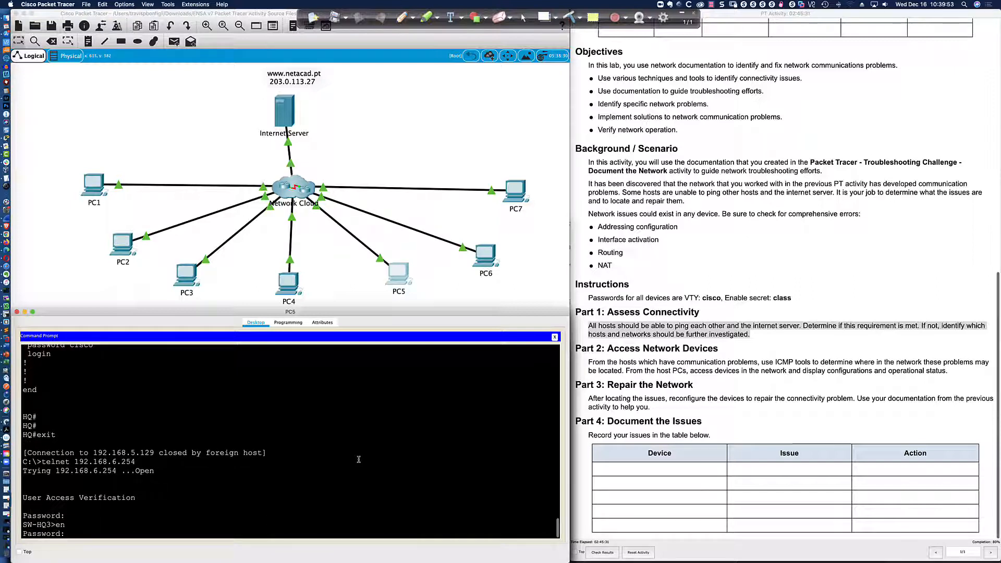
key("Return")
type("class")
key("Return")
List SW-HQ3's interface status, noting Fa0/21 to Fa0/24, and show its EtherChannel summary.
type("sh i")
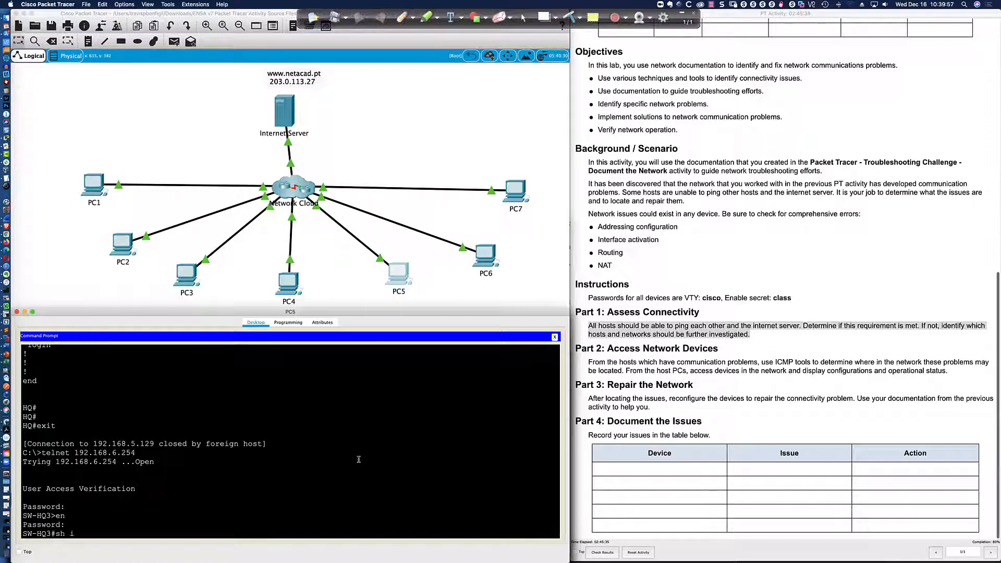
type("p int brief")
key("Return")
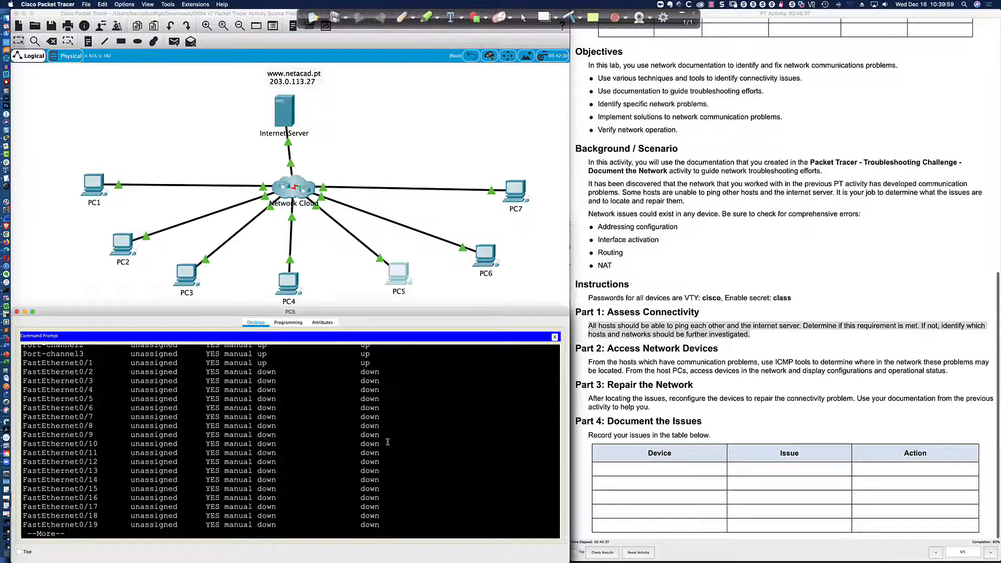
scroll(388, 441, "up", 2)
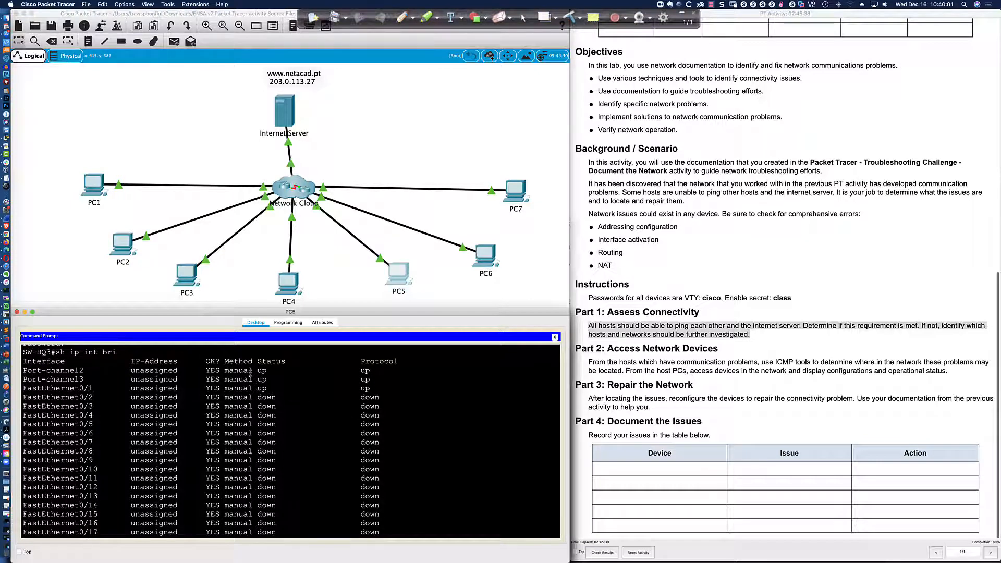
key("space")
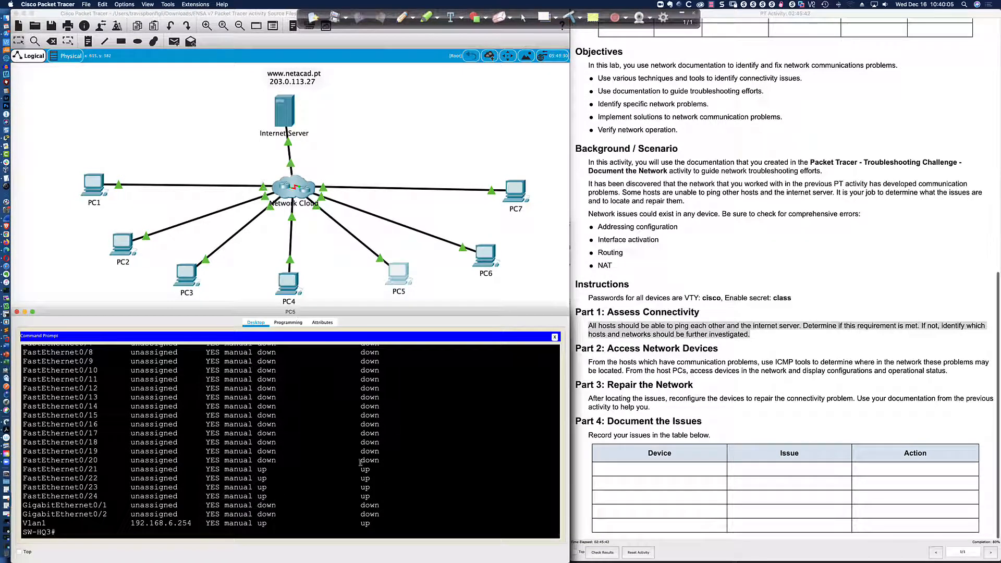
left_click_drag(360, 469, 389, 499)
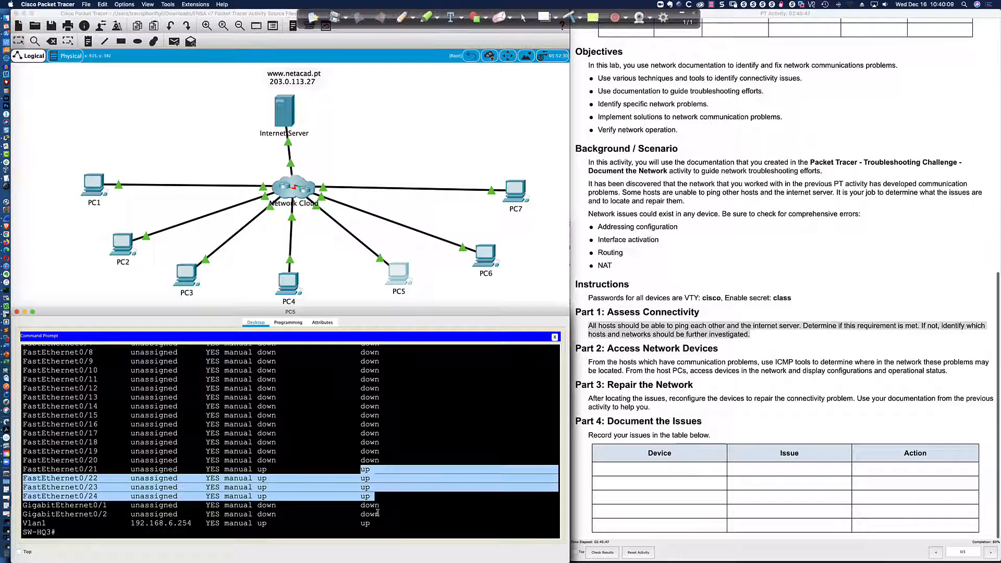
left_click(424, 518)
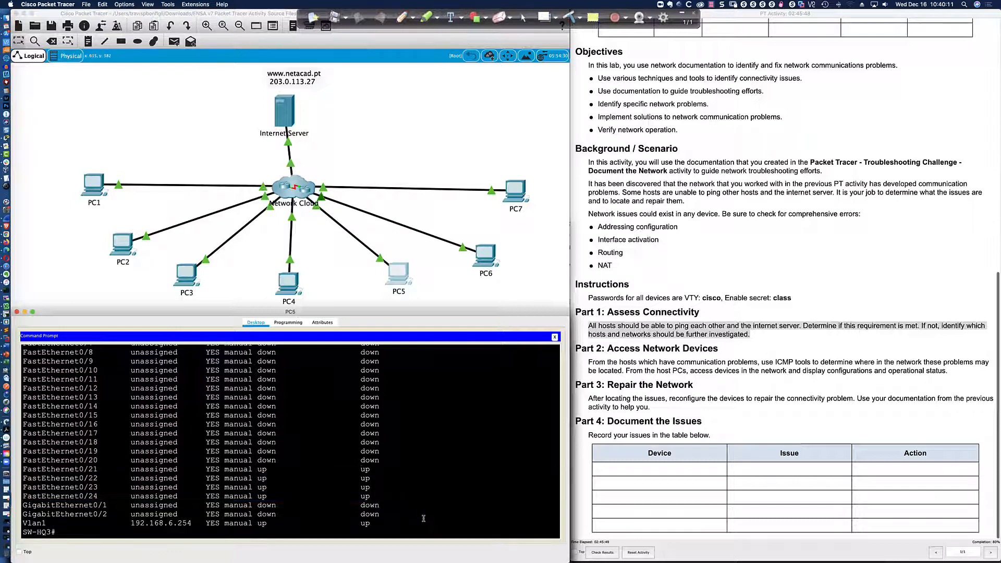
type("sh ethe")
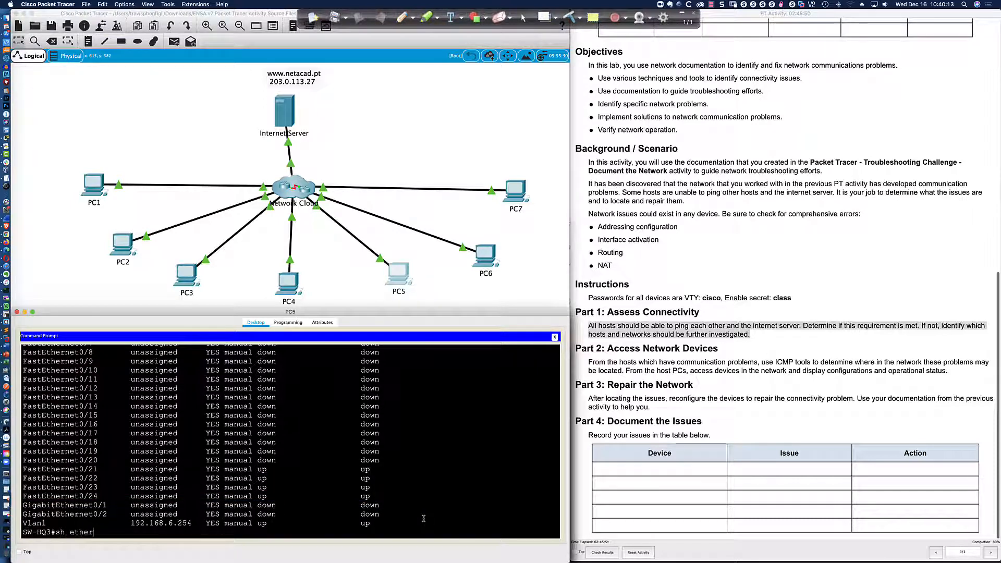
type("r")
key("Tab")
type("summ")
key("Return")
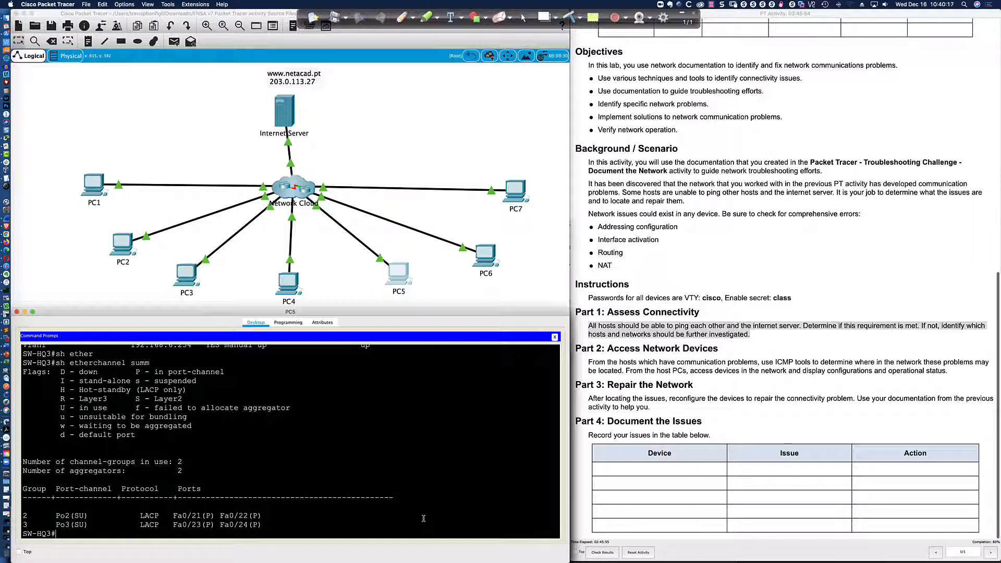
Page through SW-HQ3's running configuration, then exit the session and begin another telnet.
type("sh run")
key("Return")
key("space")
key("space")
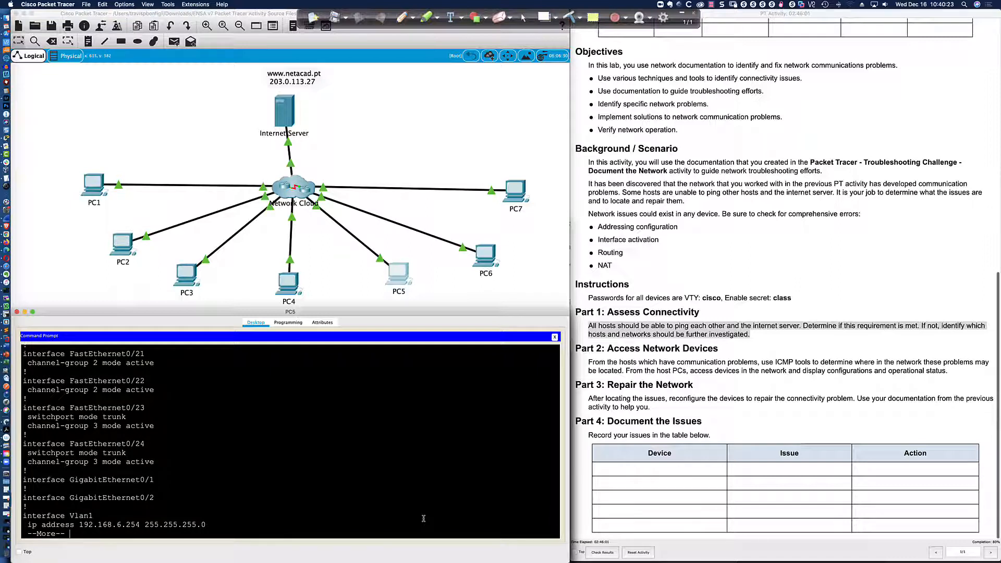
key("Return")
key("Return")
key("Return")
key("Return")
key("Return")
key("Return")
key("Return")
key("Return")
key("Return")
key("Return")
key("Return")
key("Return")
key("Return")
key("Return")
key("Return")
key("Return")
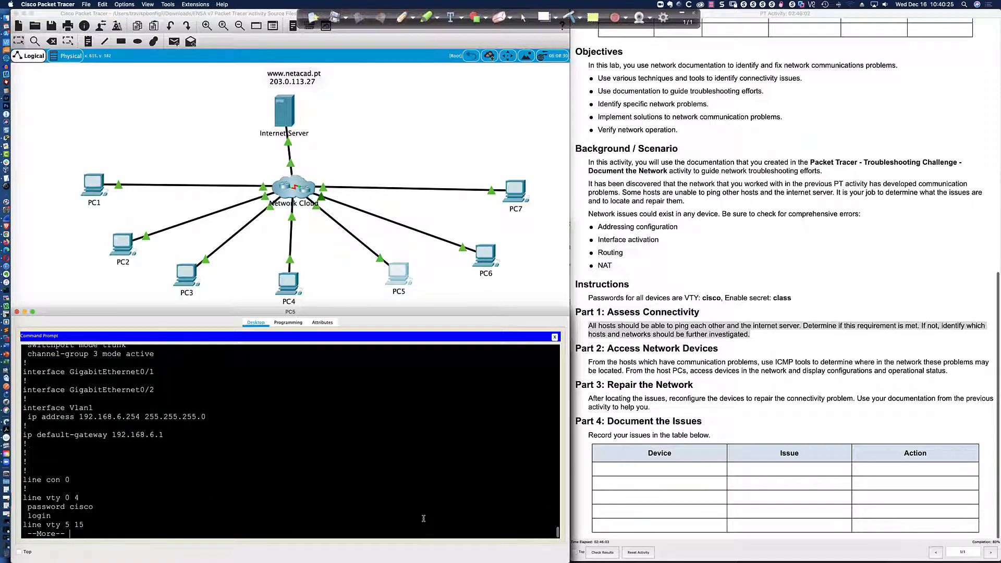
type("exit")
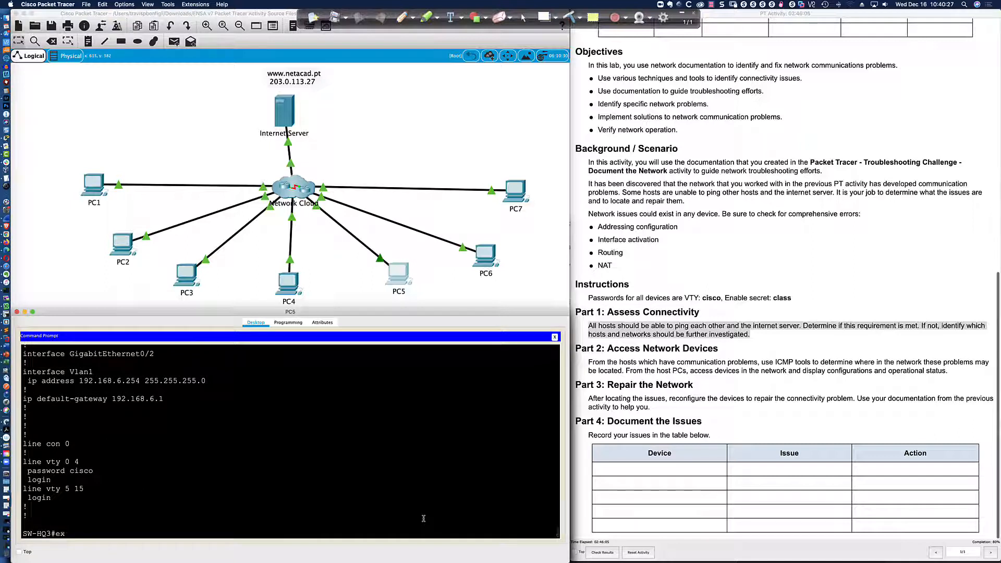
key("Return")
type("telnet")
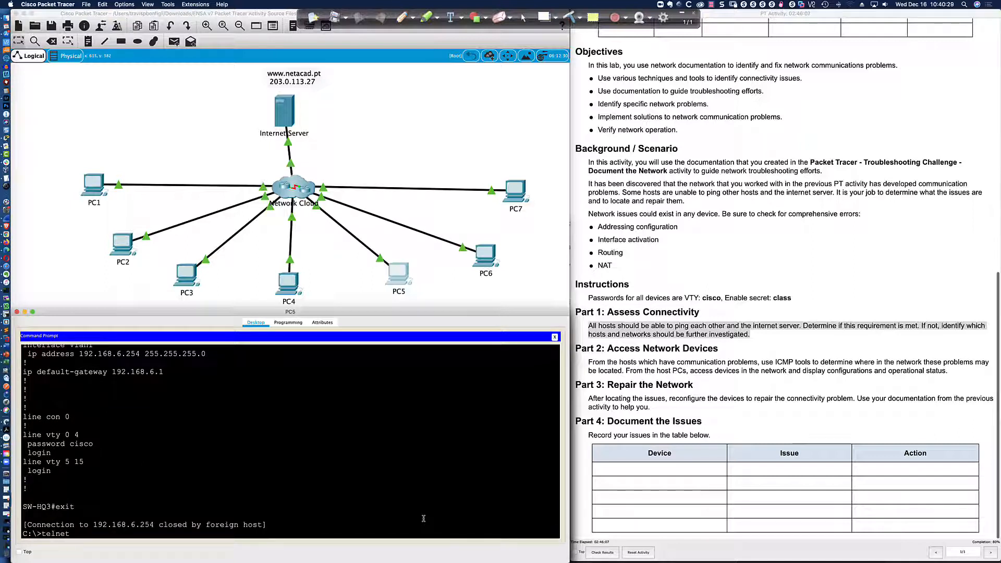
type(" 192.168.6.254")
Telnet to SW-HQ2 at 192.168.6.253 and log in with privileged access.
key("BackSpace")
type("3")
key("Return")
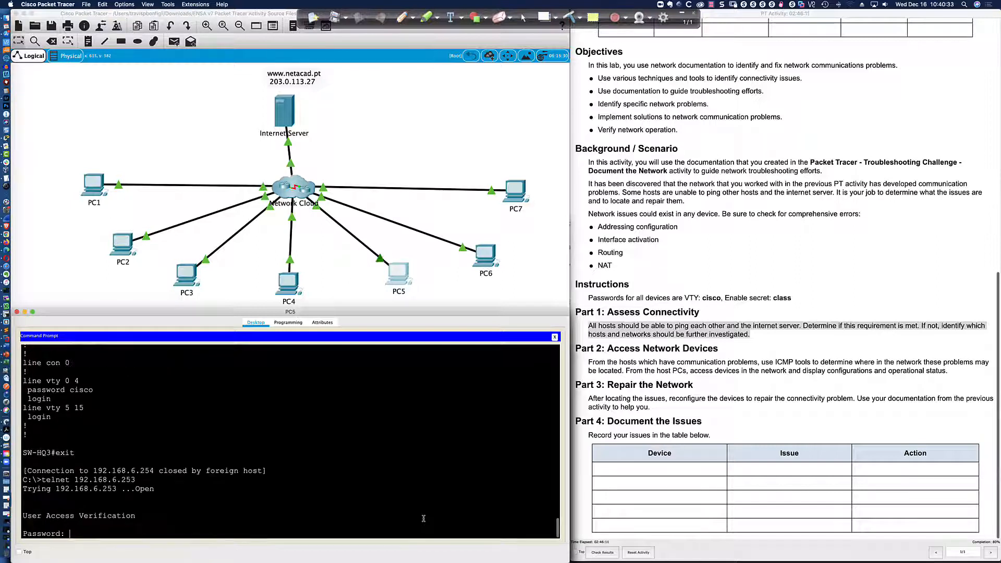
type("cisco")
key("Return")
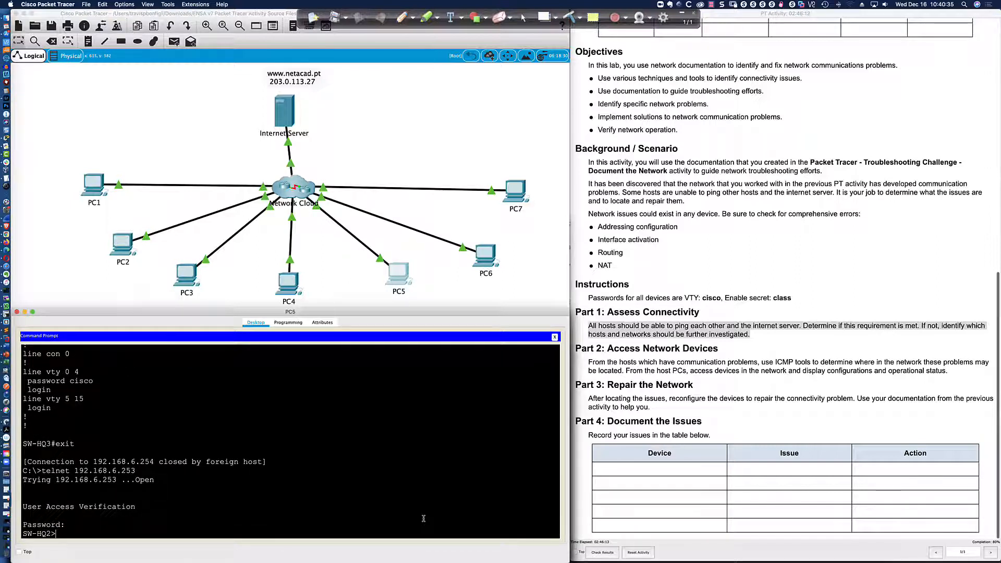
type("en")
key("Return")
type("class")
key("Return")
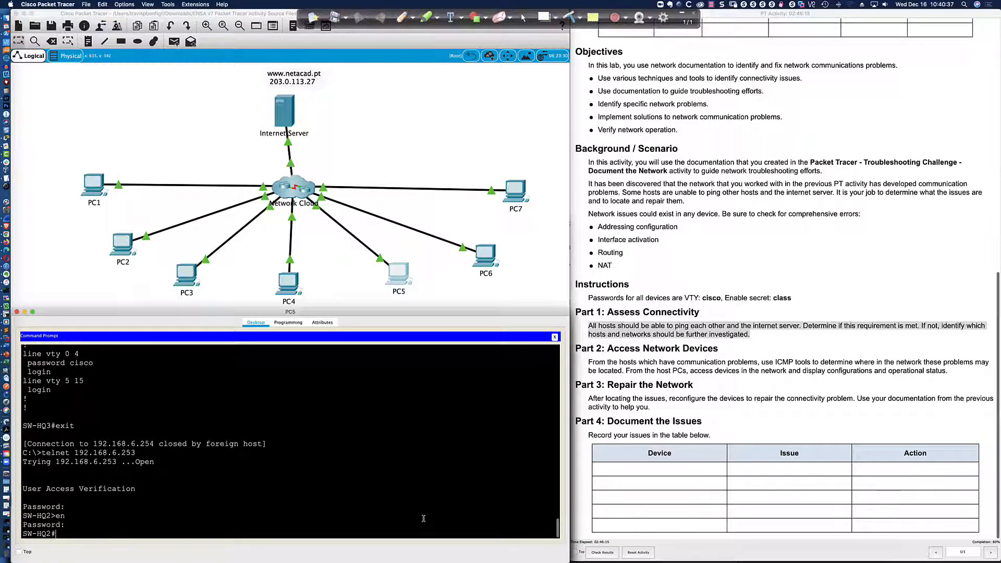
Show SW-HQ2's EtherChannel summary and brief interface status, then exit the session.
type("sh ether c")
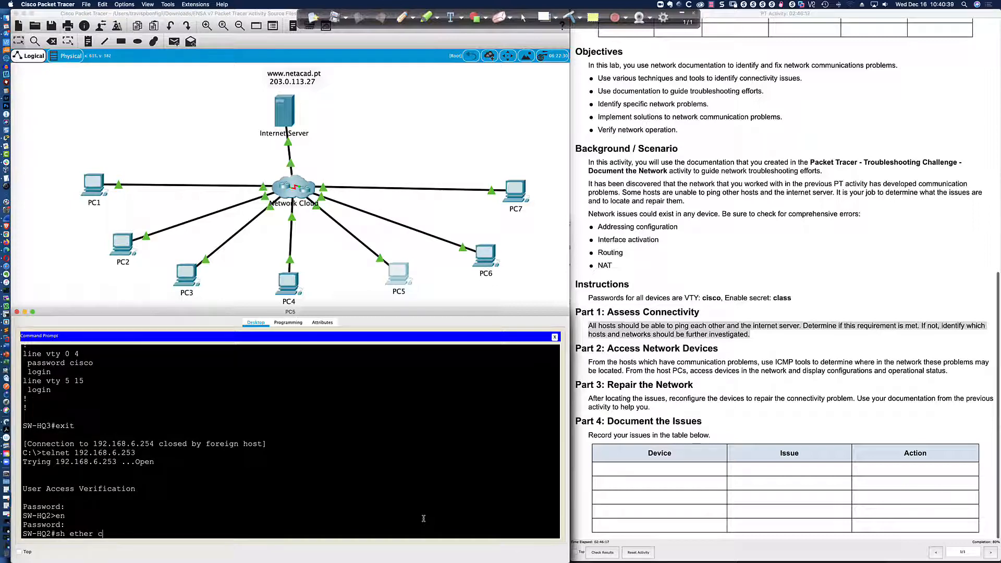
key("BackSpace")
type("summ")
key("Return")
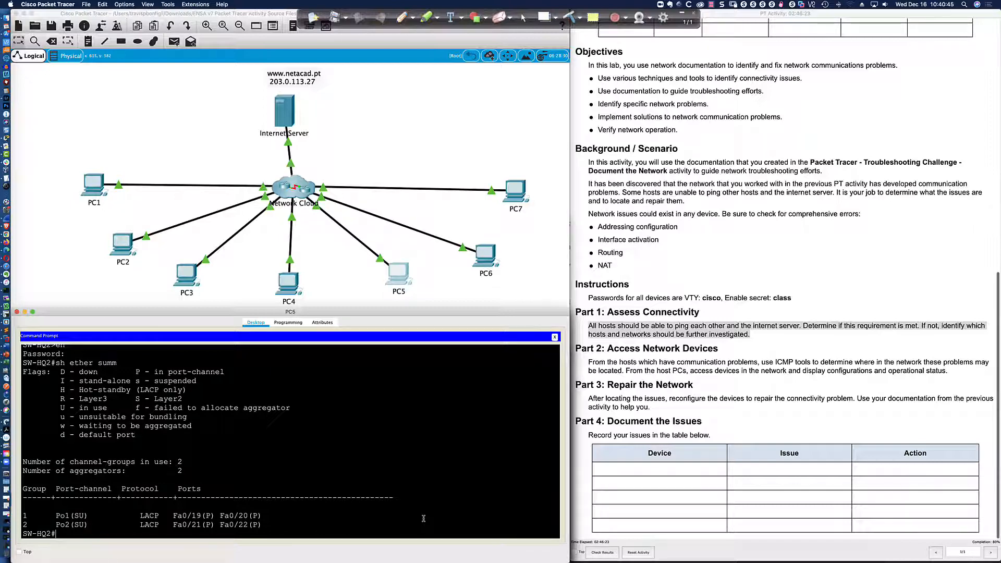
type("sh ip int bri")
key("Return")
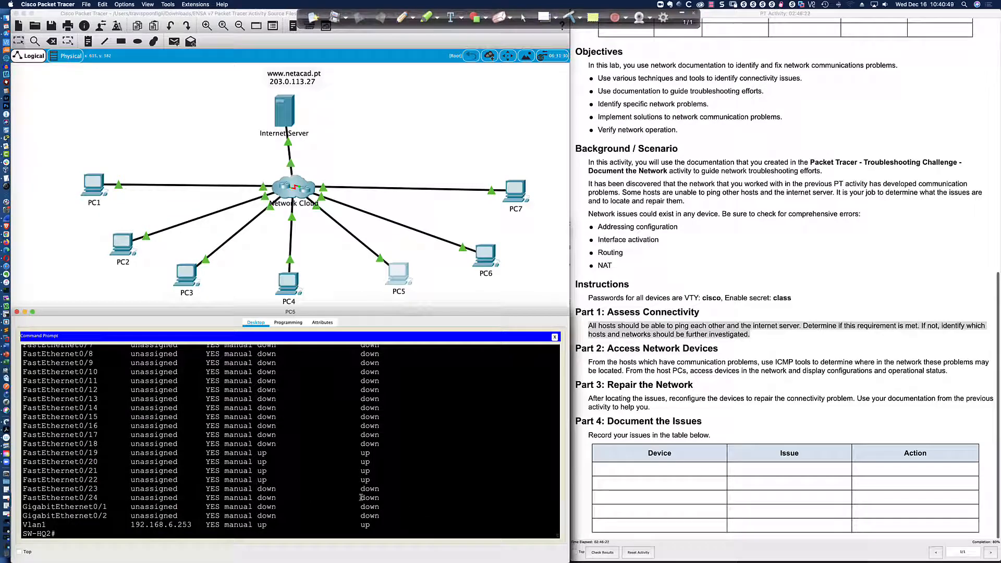
scroll(338, 487, "up", 2)
scroll(338, 488, "up", 5)
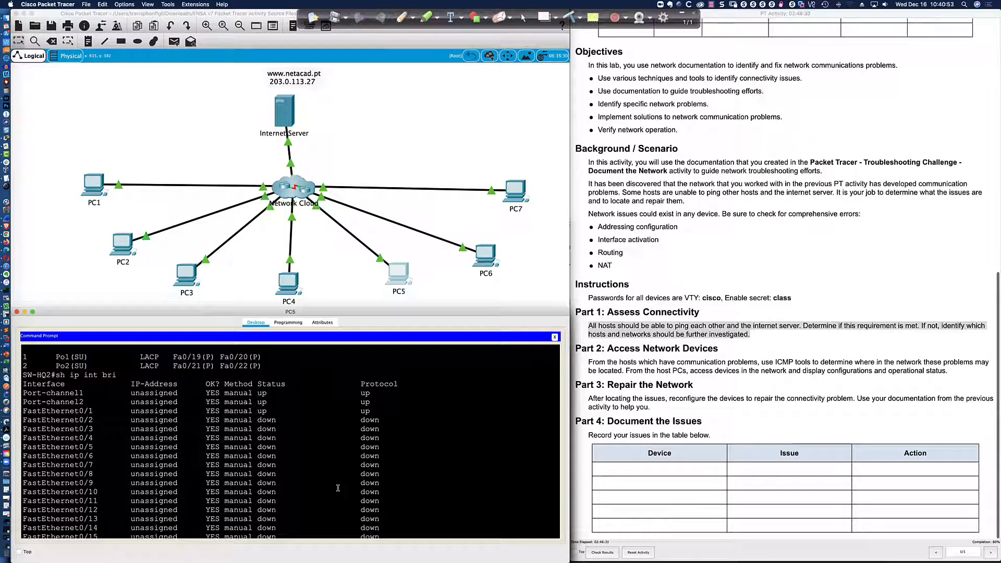
scroll(338, 488, "down", 6)
type("exit")
key("Return")
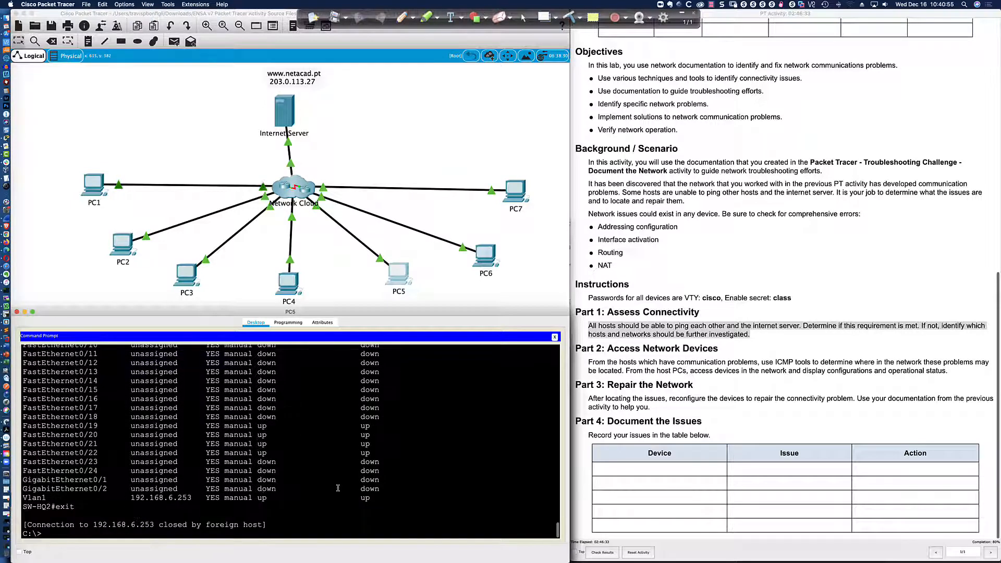
Telnet to SW-HQ1 at 192.168.6.252 and log in with privileged access.
type("telnet 192.168.6.252")
key("Return")
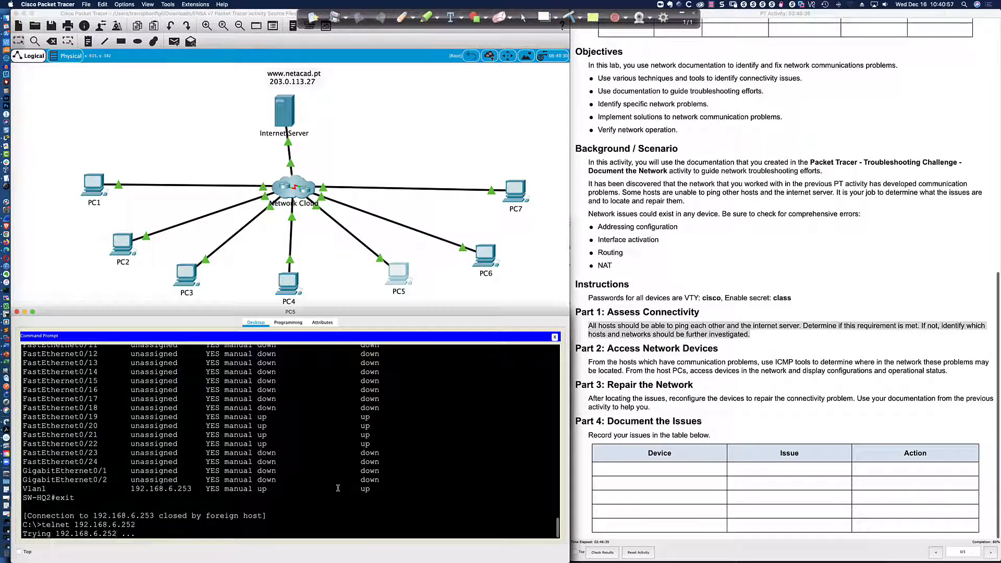
key("Return")
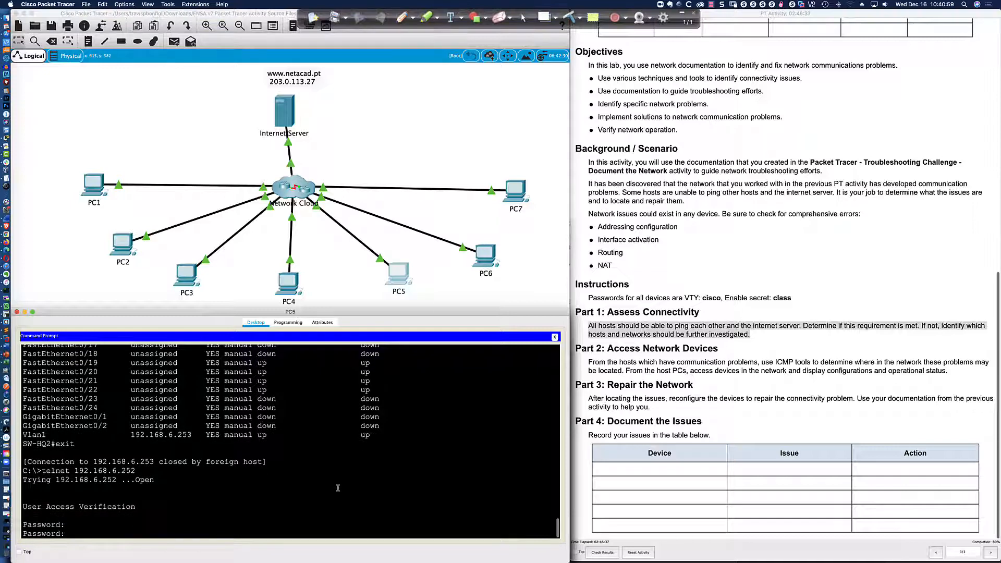
key("Return")
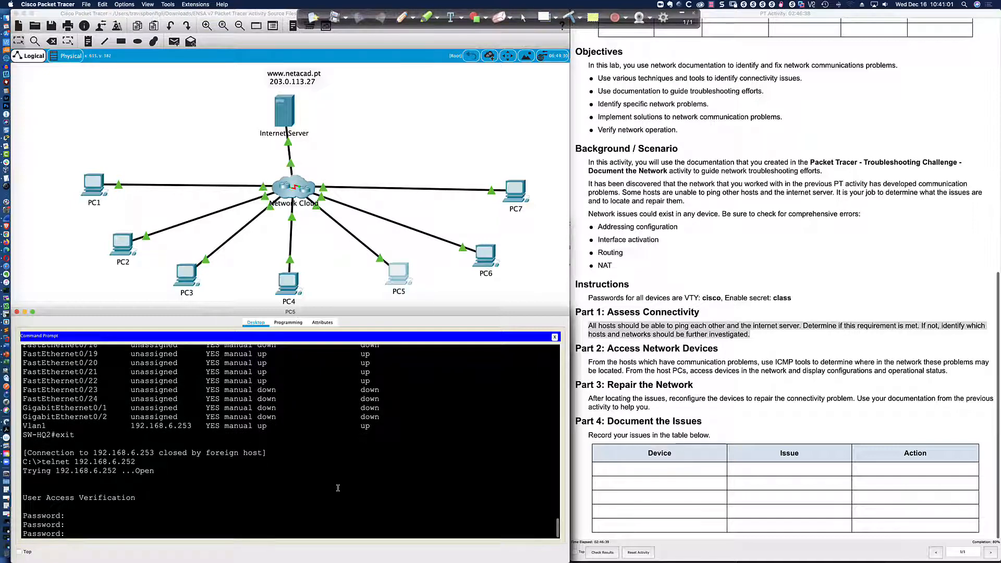
type("cisco")
key("Return")
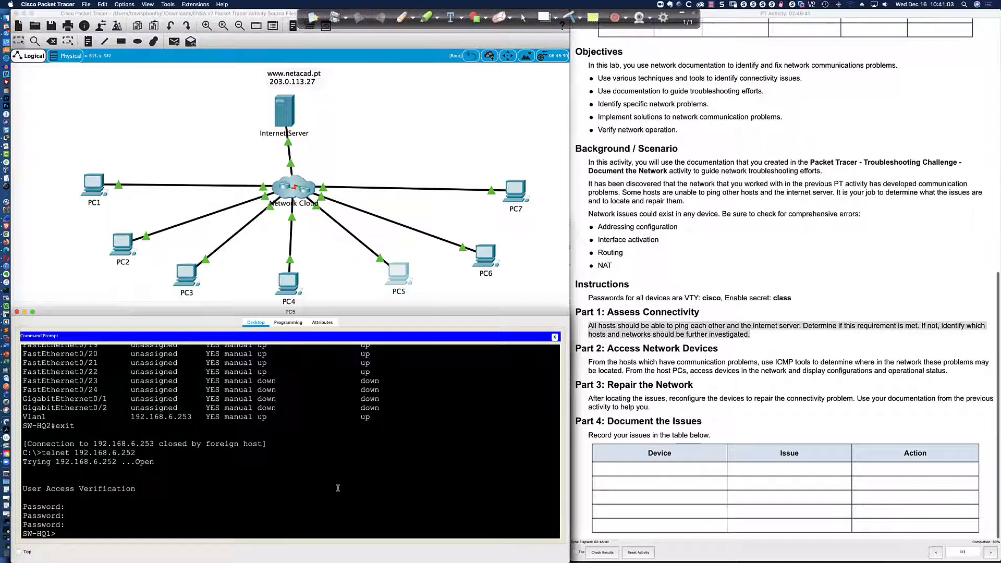
type("en")
key("Return")
type("class")
key("Return")
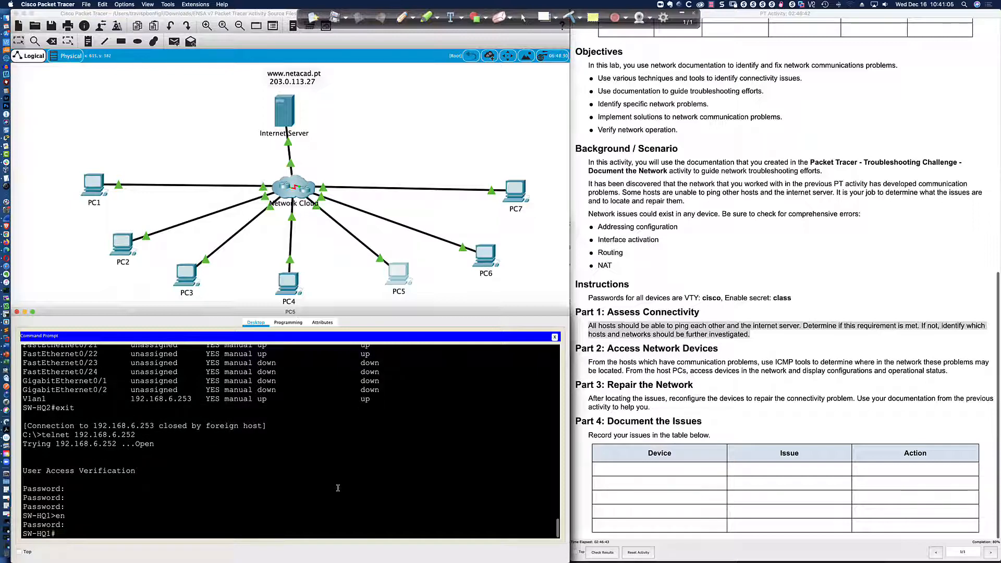
Show SW-HQ1's EtherChannel summary and VLAN brief, with Fa0/1 listed in VLAN 10 admin.
type("sh ether summ")
key("Return")
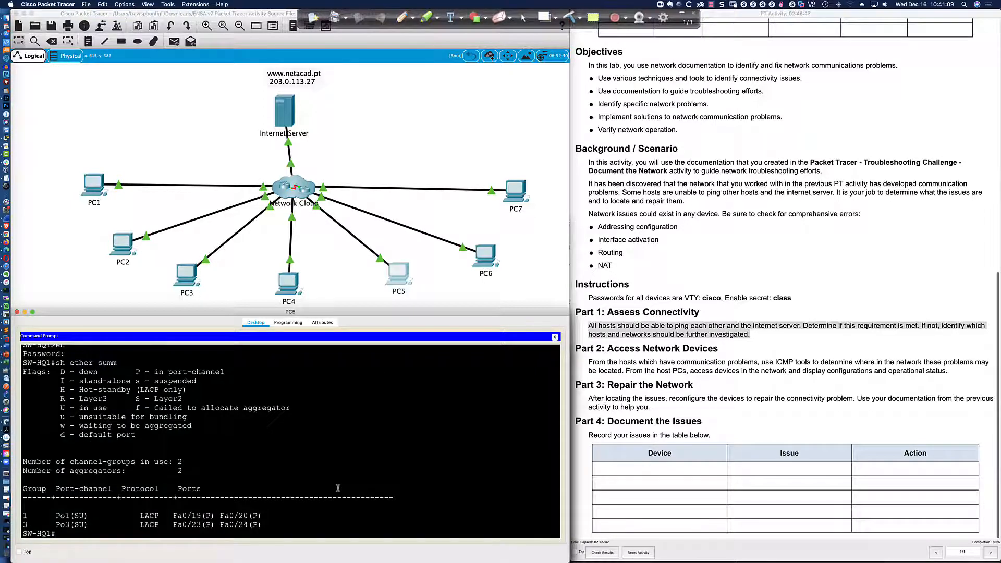
key("Return")
key("Return")
key("Return")
type("sh vlan")
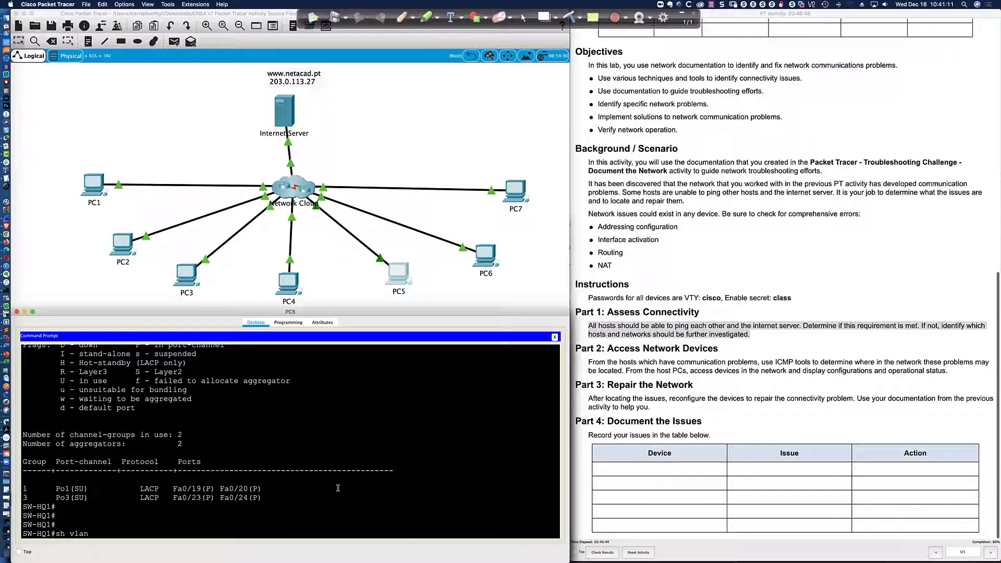
type(" bri")
key("Return")
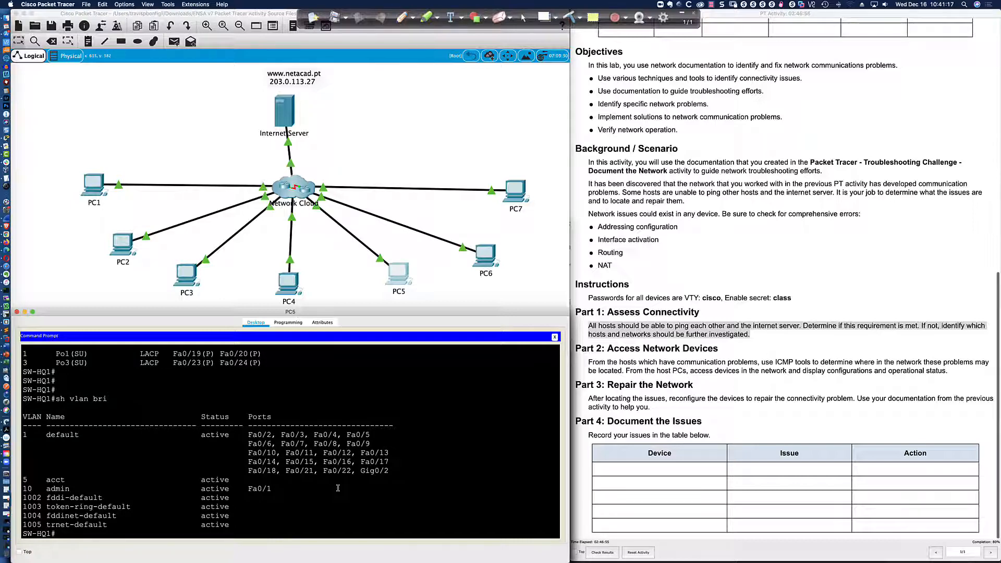
key("super+Tab")
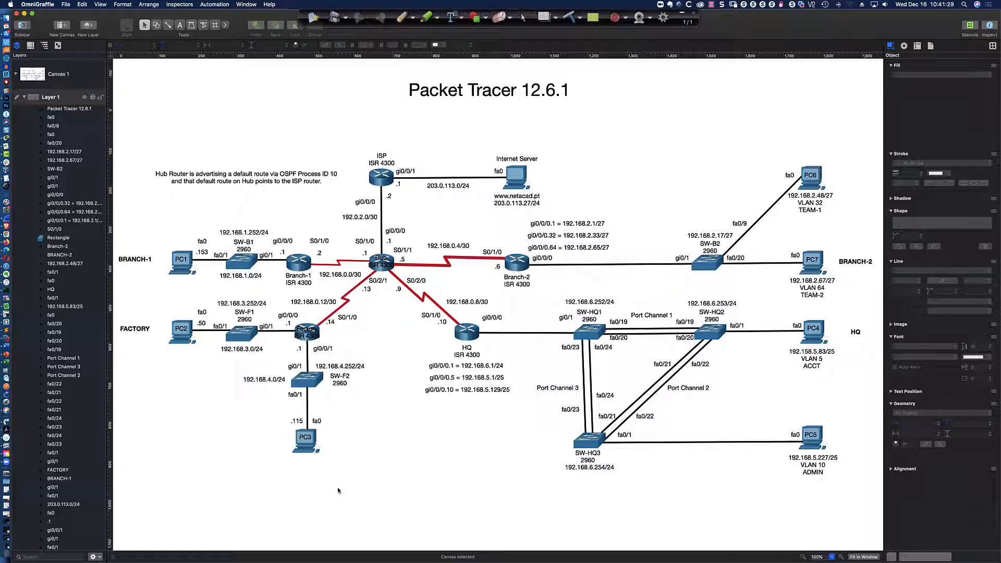
Go back to SW-HQ1's VLAN brief output in Packet Tracer.
key("super+Tab")
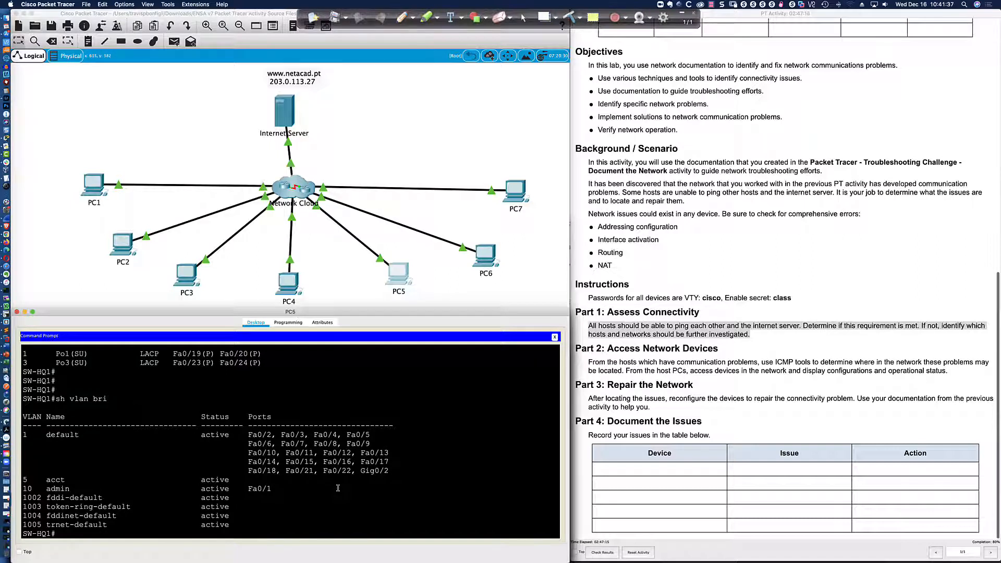
type("sh mac a dddd")
key("Tab")
key("Return")
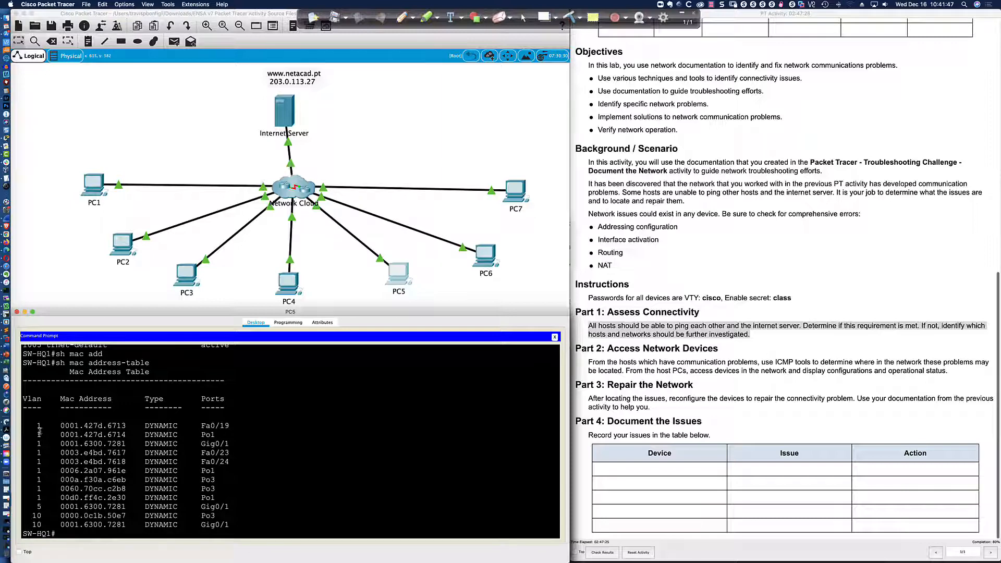
left_click_drag(33, 427, 242, 524)
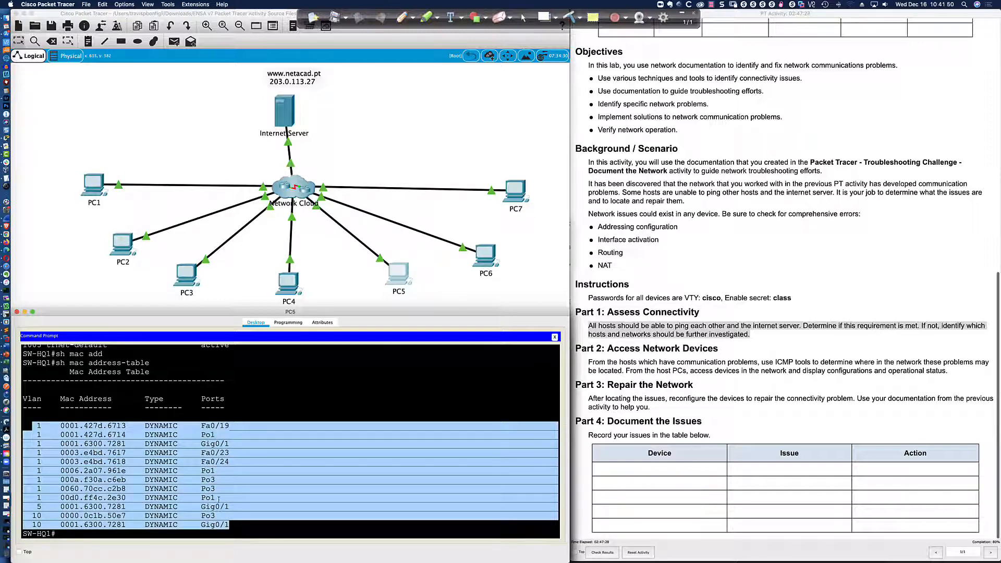
left_click(250, 528)
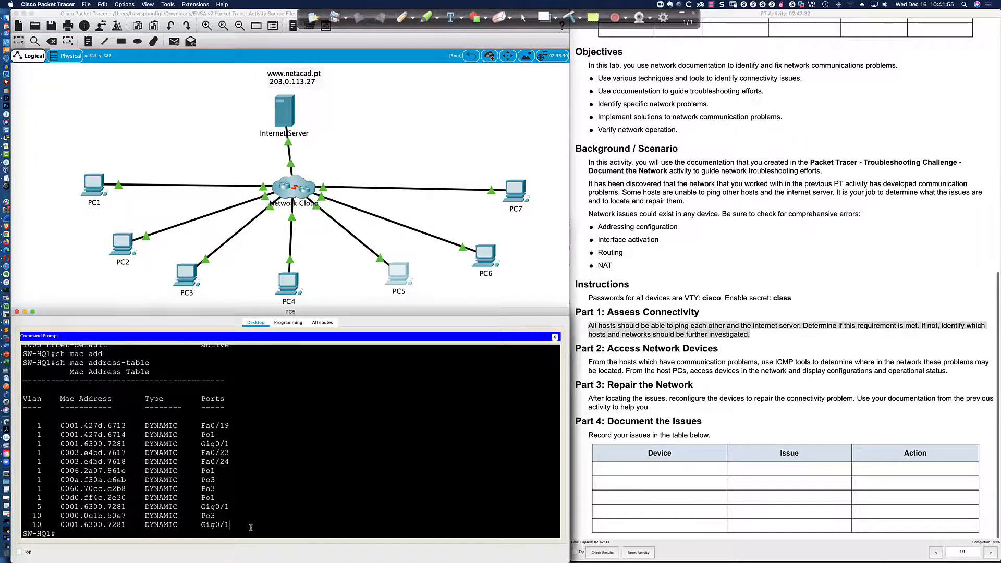
key("super+Tab")
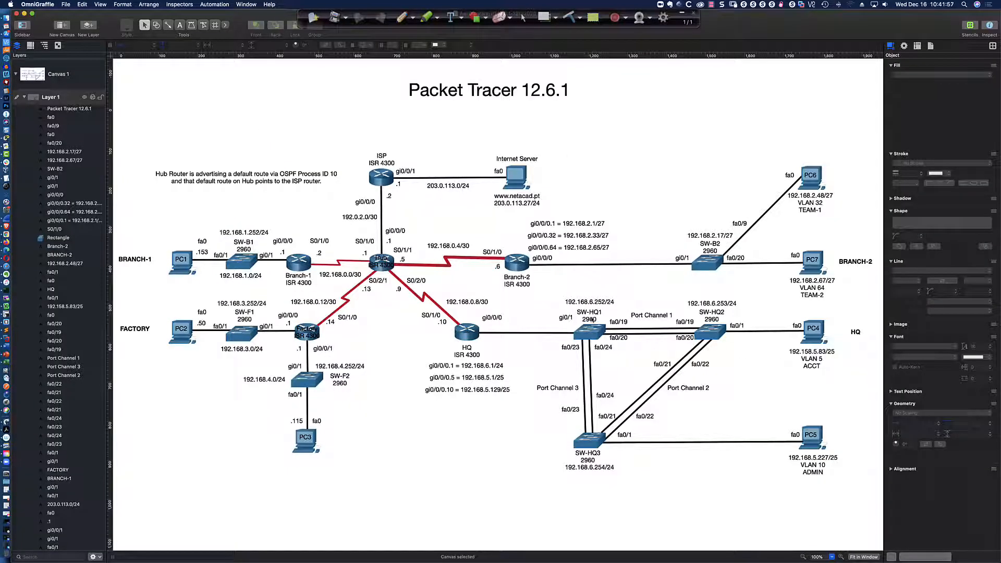
key("super+Tab")
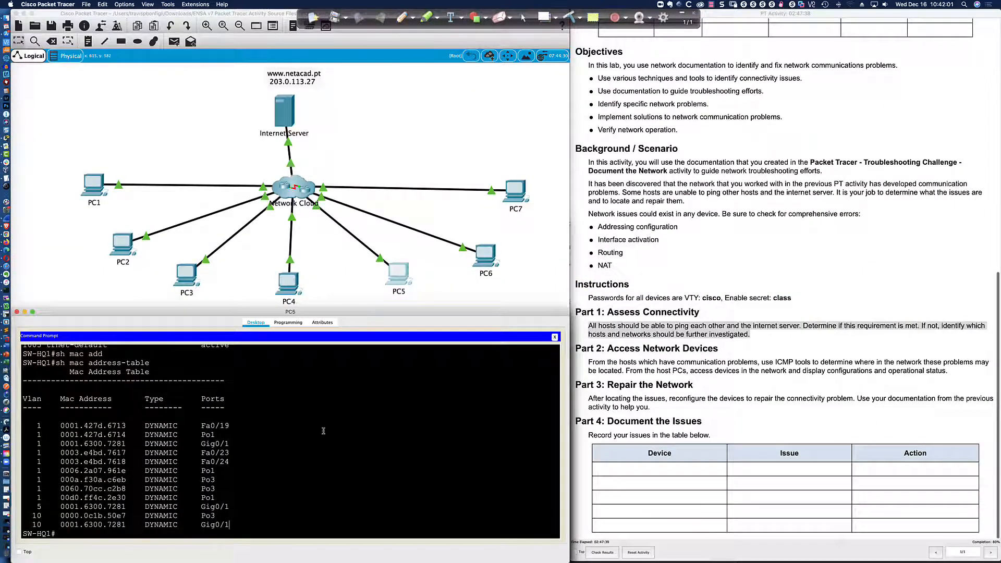
key("super+Tab")
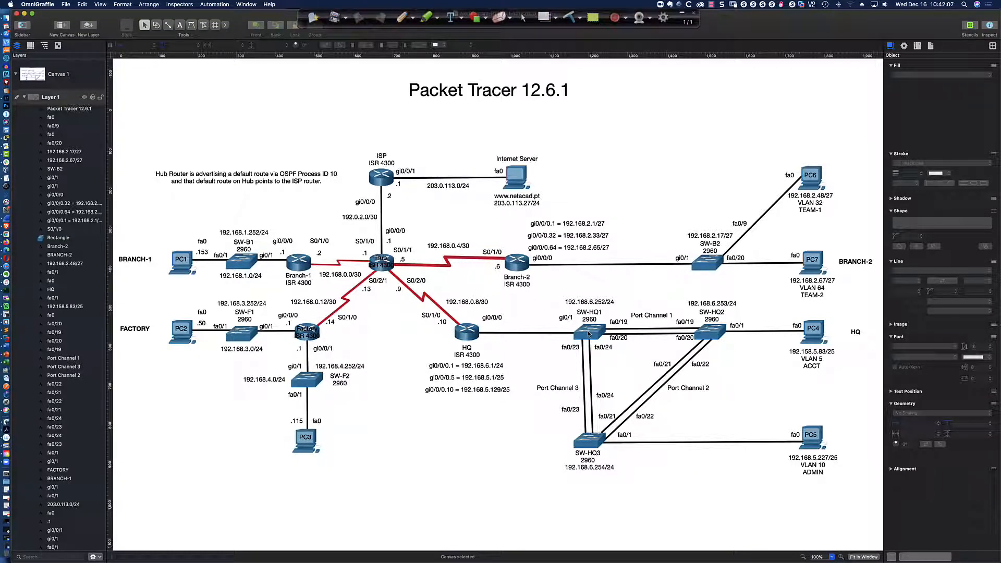
key("super+Tab")
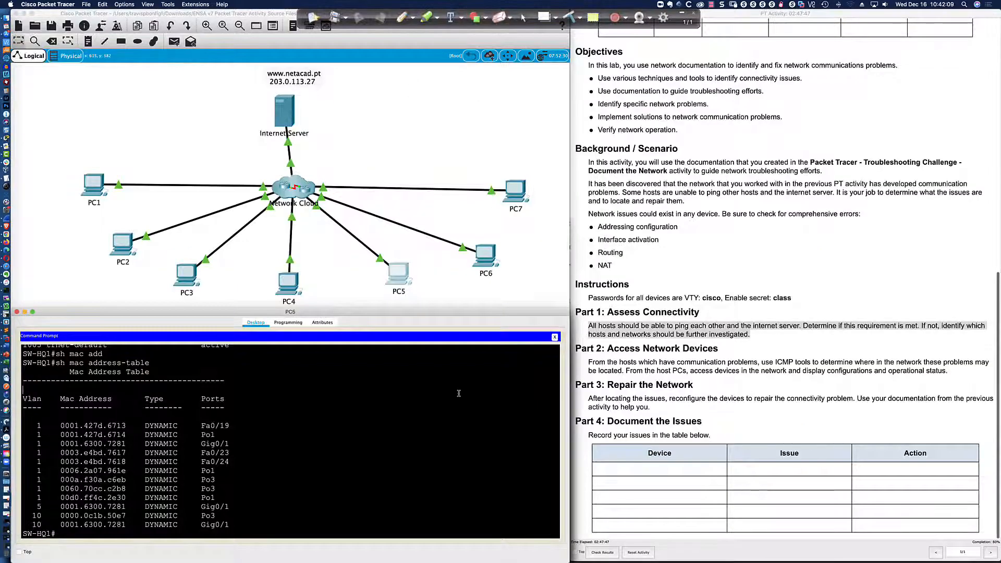
type("sh ip int bri")
Run 'show ip interface brief' on SW-HQ1 and pick out FastEthernet0/1's up/up status row.
key("Return")
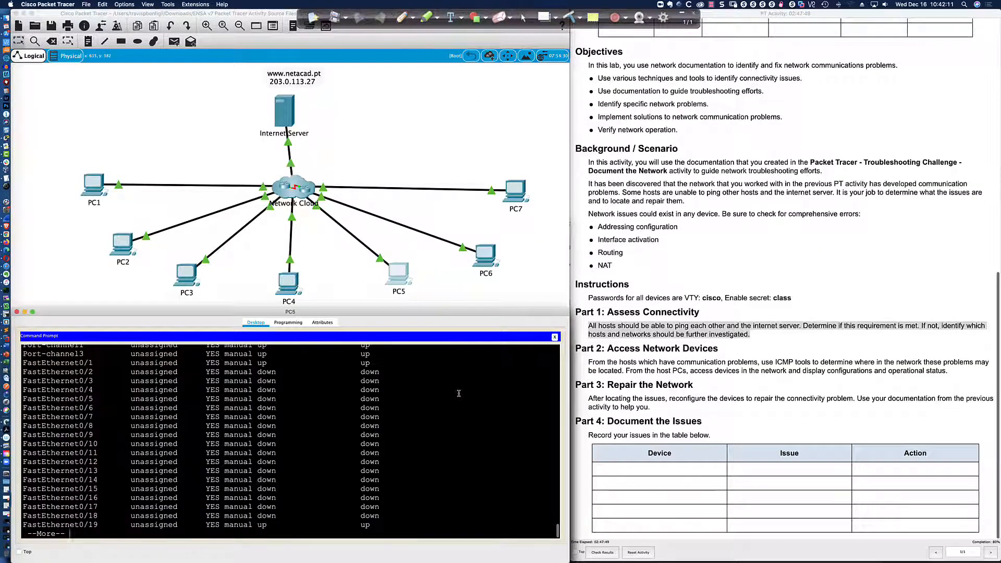
scroll(462, 392, "up", 2)
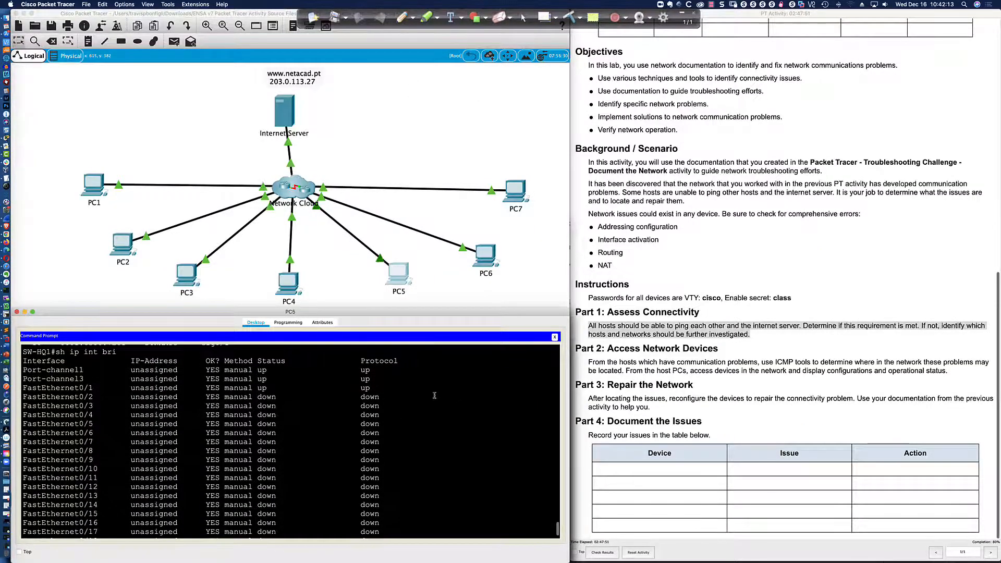
left_click_drag(23, 388, 389, 385)
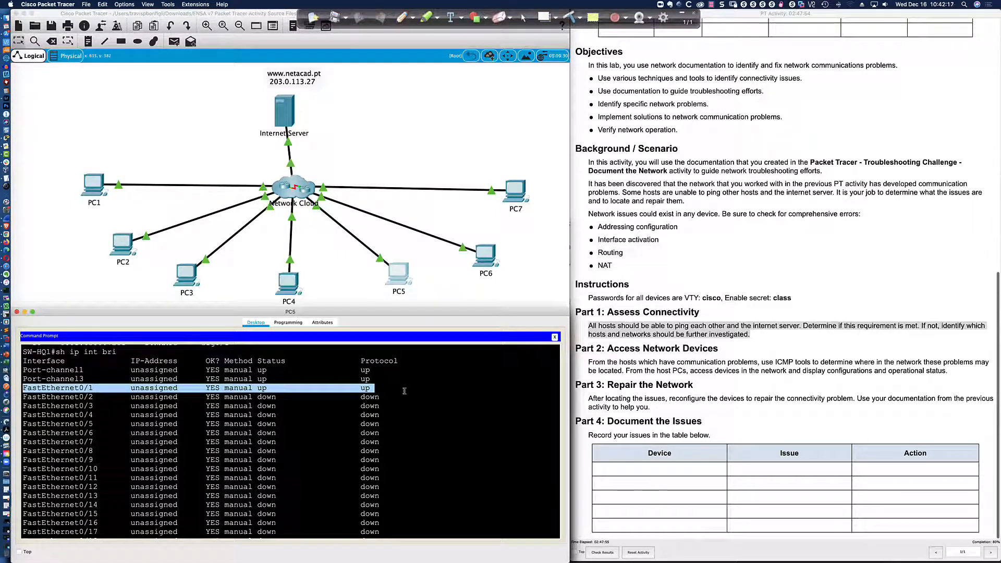
scroll(404, 391, "down", 2)
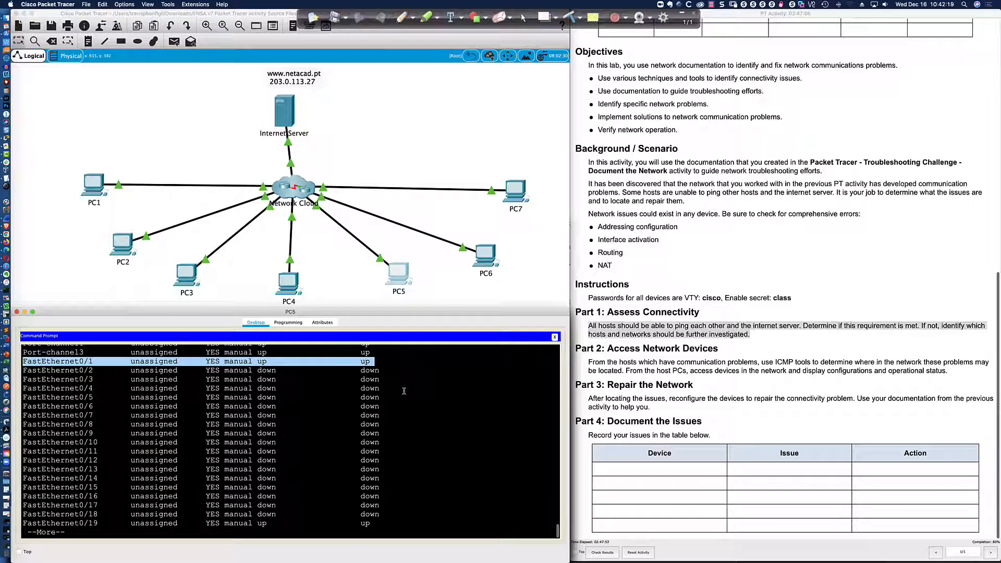
key("space")
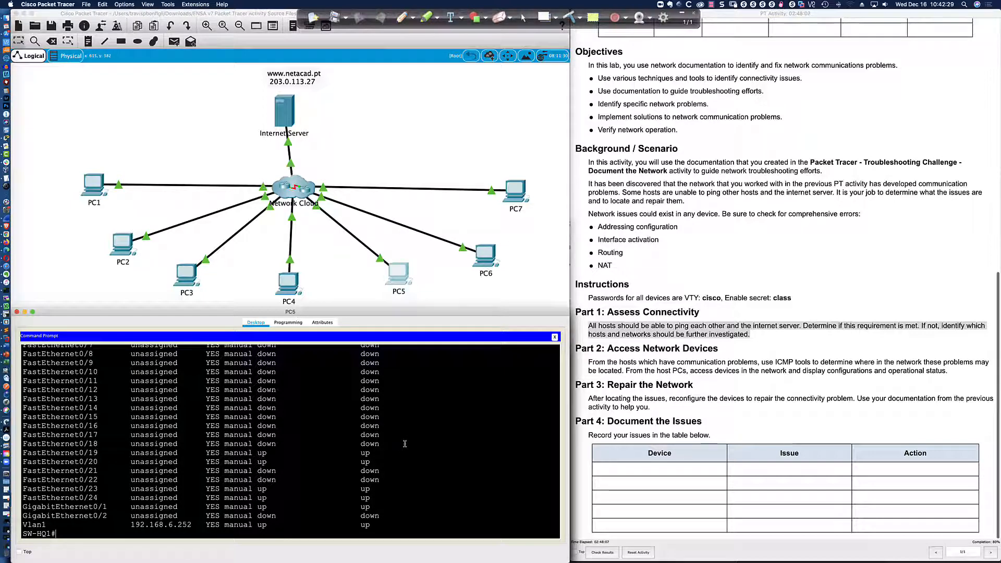
scroll(404, 444, "up", 5)
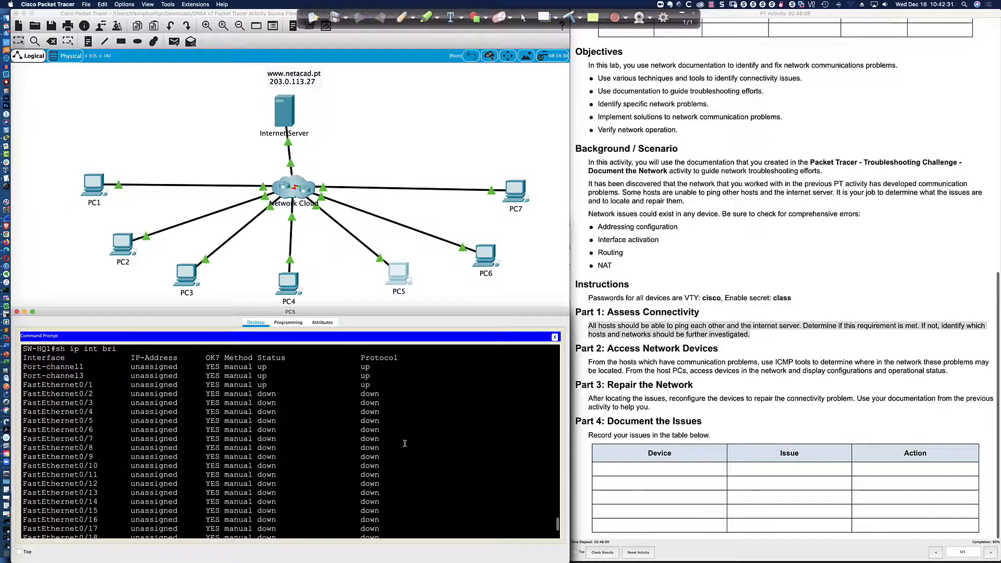
left_click_drag(243, 385, 376, 386)
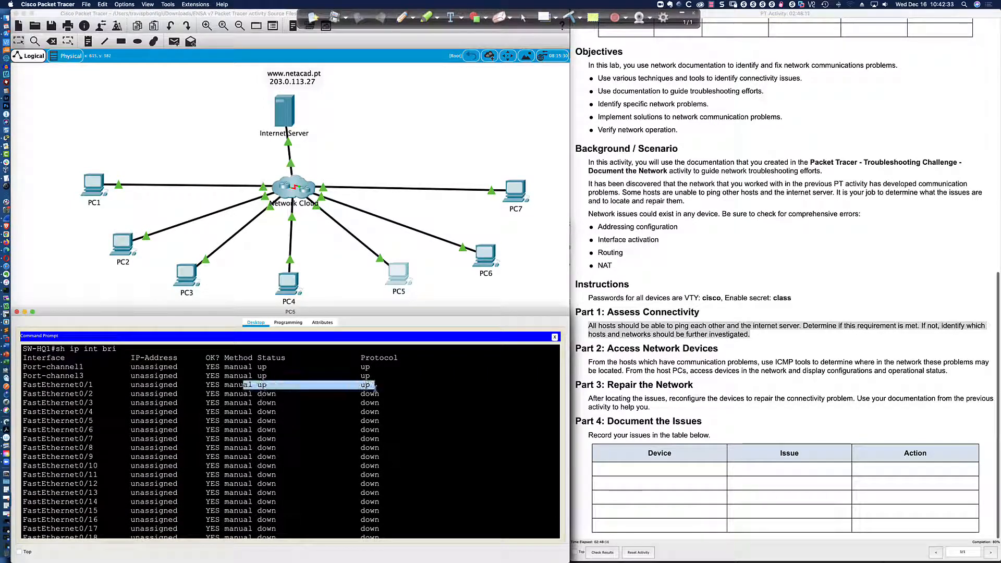
left_click(427, 433)
scroll(426, 432, "down", 5)
key("super+Tab")
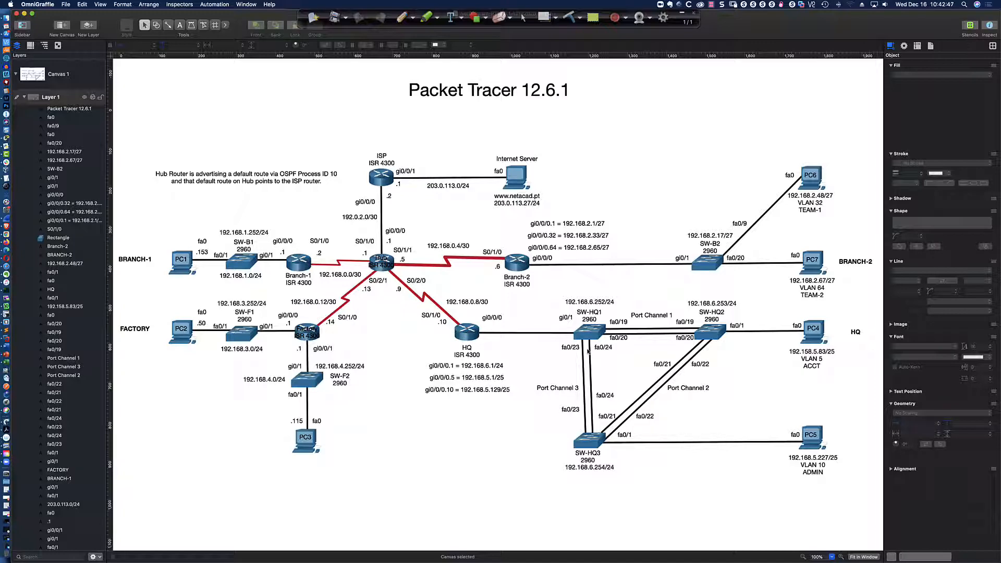
Display SW-HQ1's MAC address table and pick out the Fa0/23 and VLAN 5 Gig0/1 entries.
key("super+Tab")
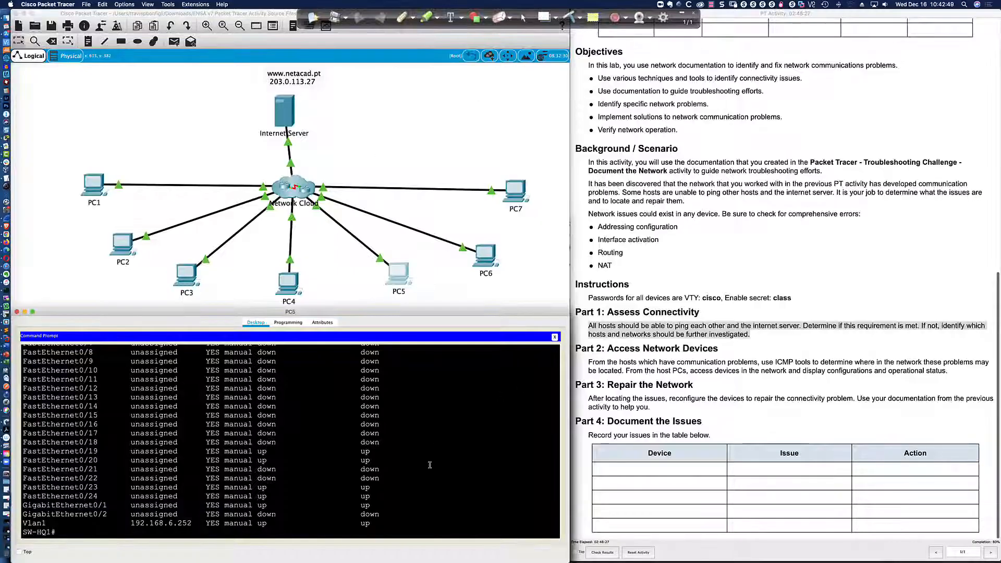
type("sh mac add")
key("Tab")
key("Return")
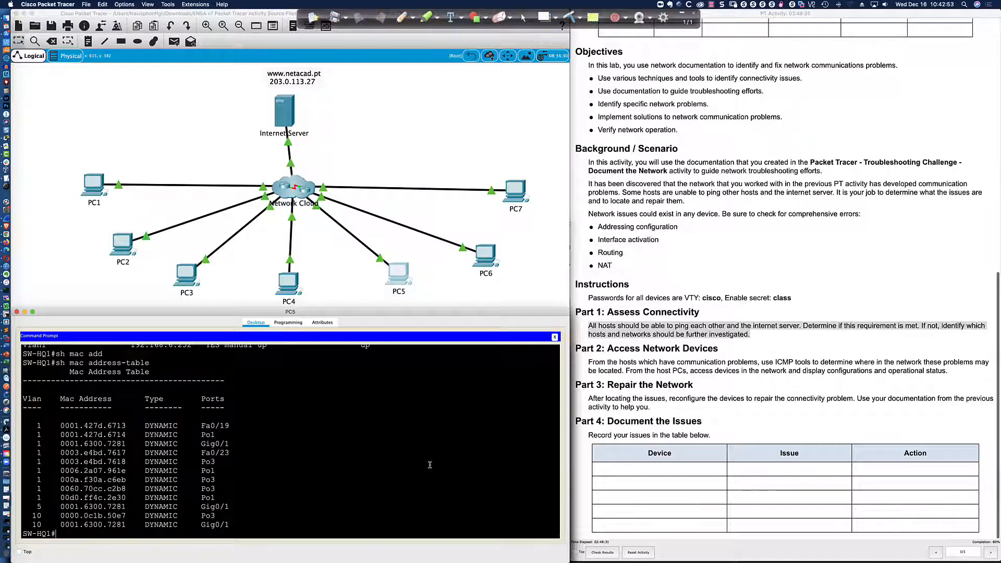
left_click_drag(197, 426, 232, 452)
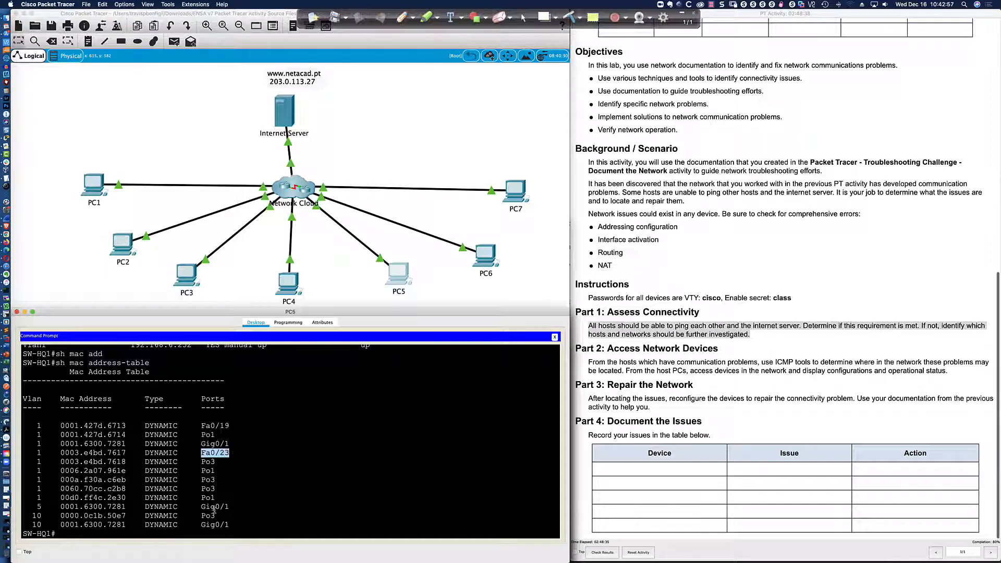
left_click_drag(201, 506, 230, 506)
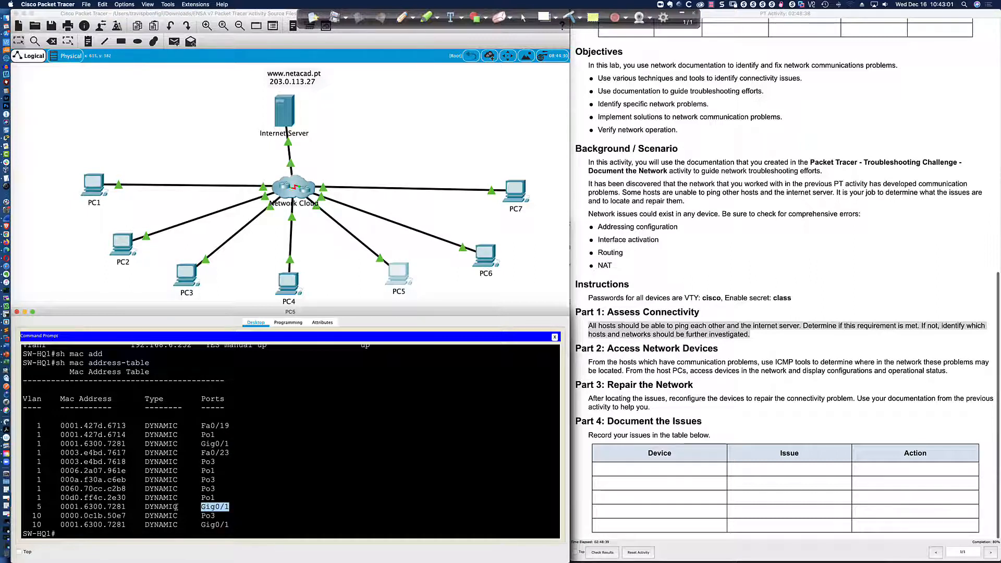
left_click(229, 507)
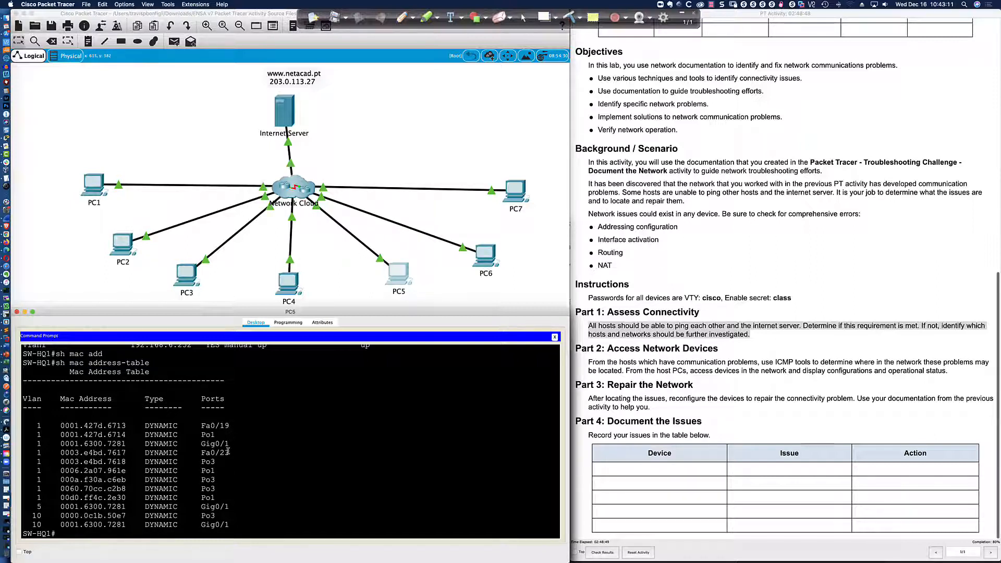
Show SW-HQ1's running configuration down to FastEthernet0/1's access settings in VLAN 10.
key("Return")
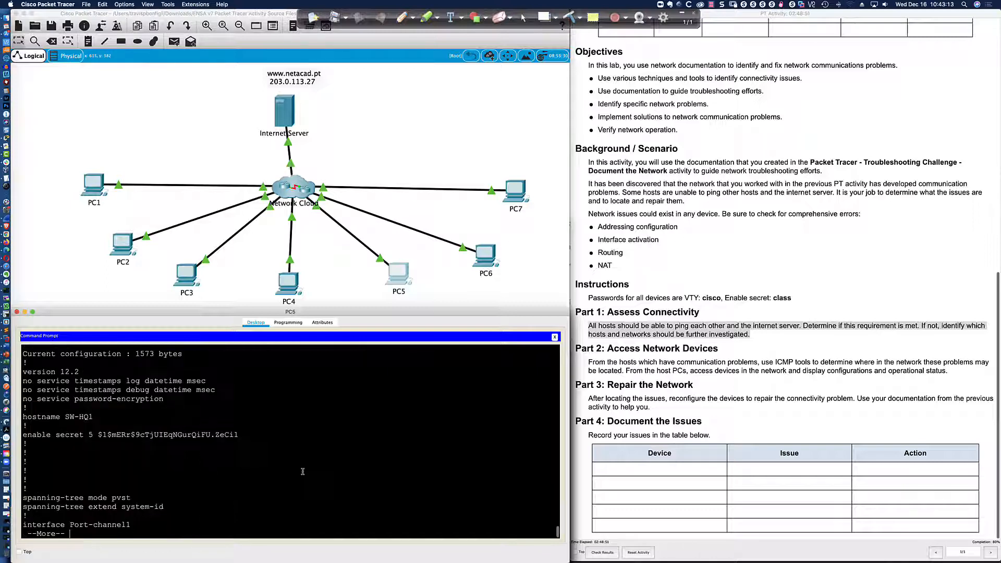
key("Return")
key("Return")
key("Return")
key("Return")
key("Return")
key("Return")
key("Return")
key("Return")
key("Return")
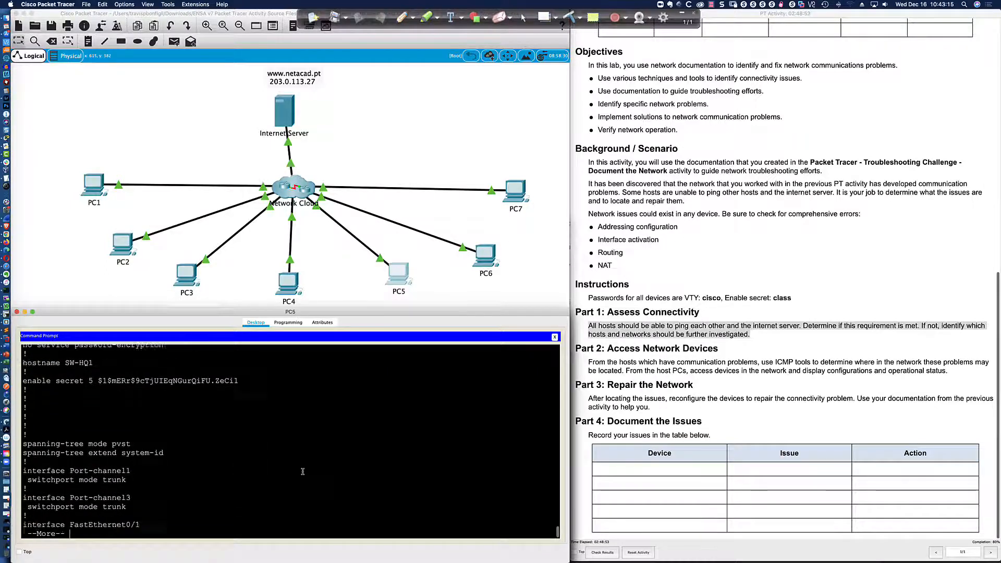
key("Return")
key("Return")
key("Return")
key("Return")
key("Return")
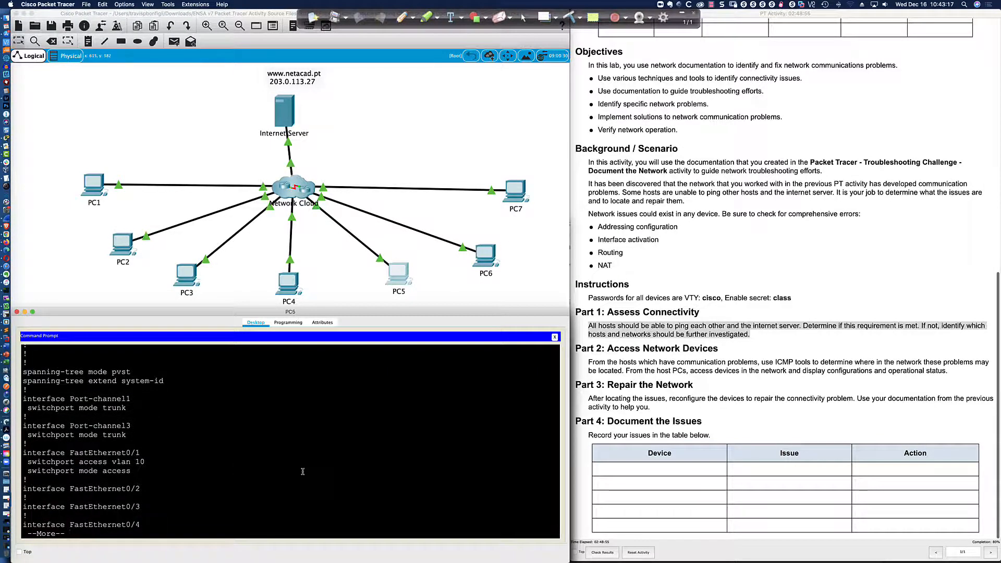
key("Return")
key("Return")
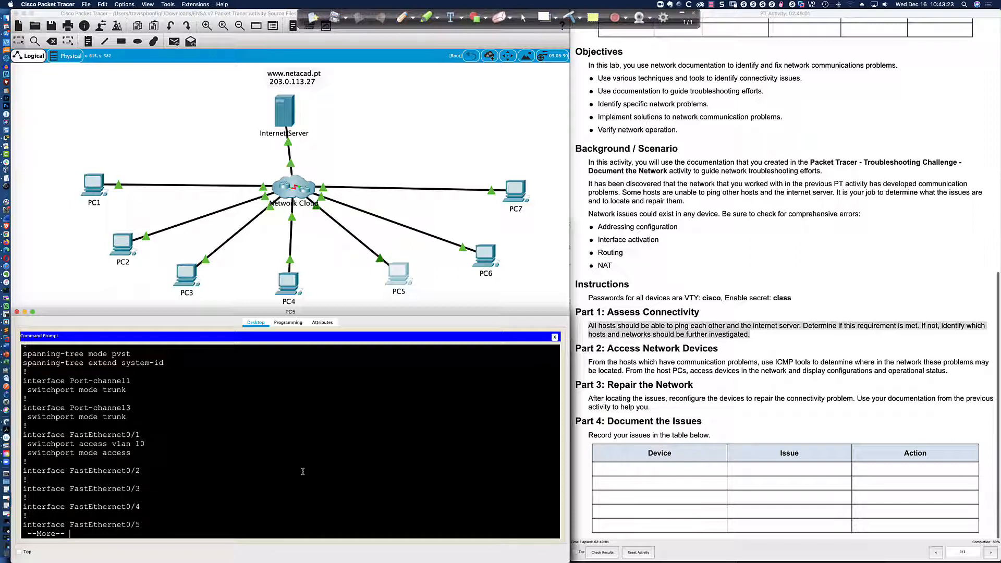
Page on through Fa0/24, Gig0/1 and the Vlan1 address 192.168.6.252 to the configuration's end.
key("space")
key("space")
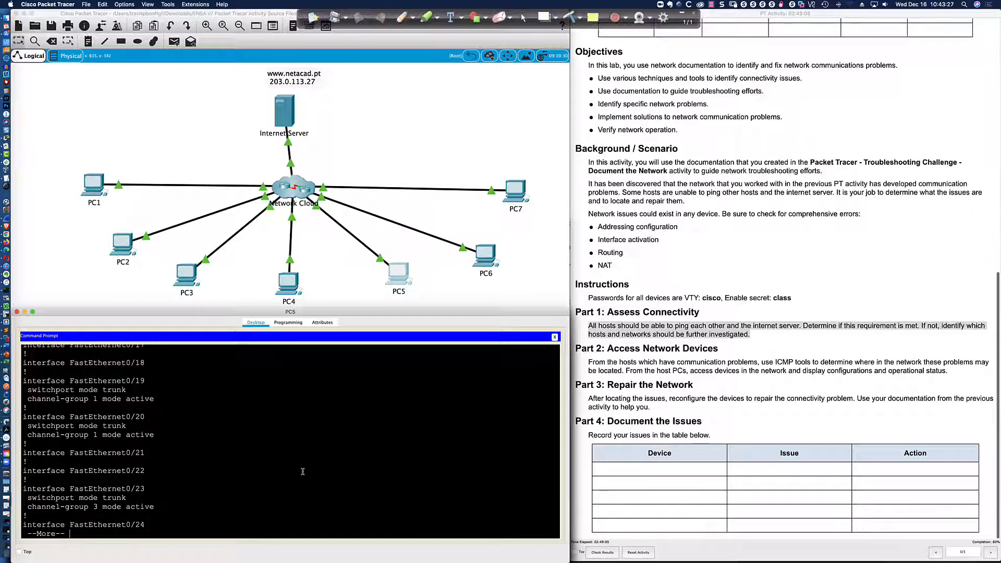
key("Return")
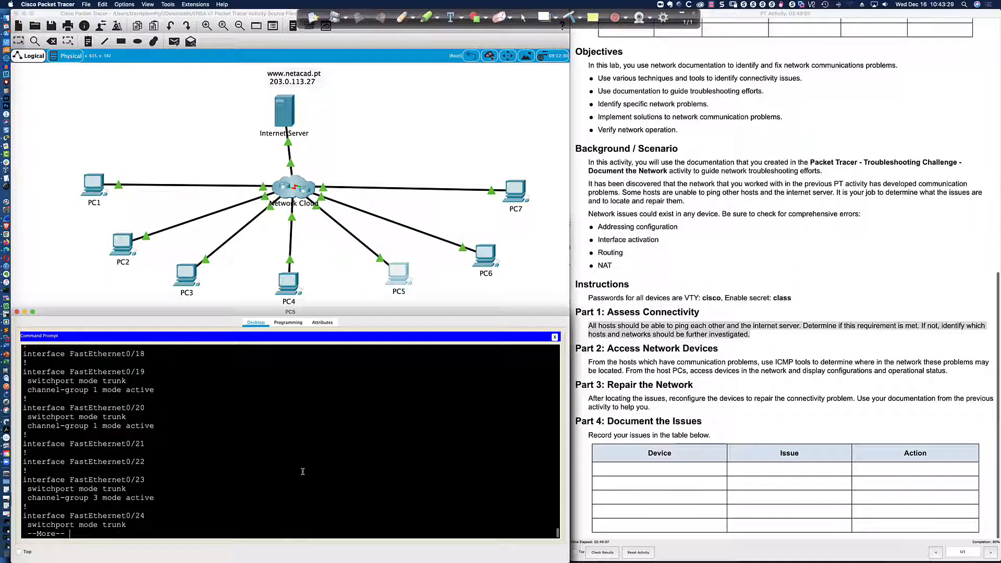
key("Return")
key("Return")
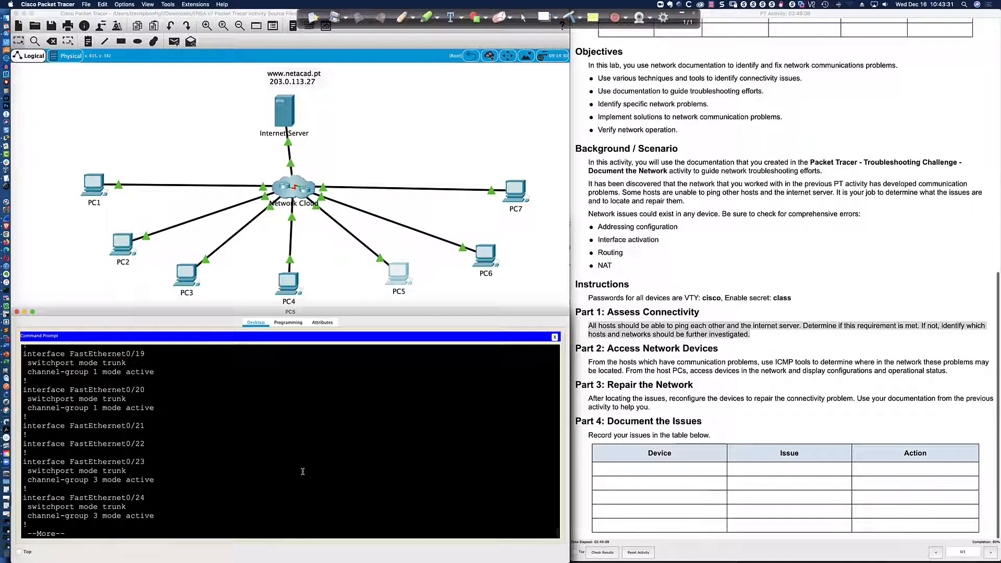
key("Return")
key("Return")
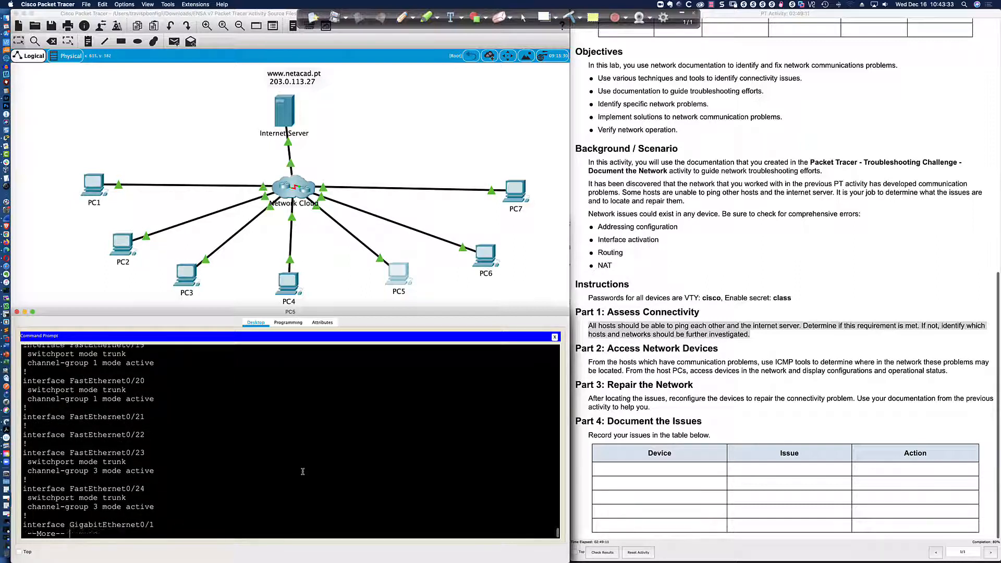
key("Return")
key("Return")
key("Return")
key("Return")
key("Return")
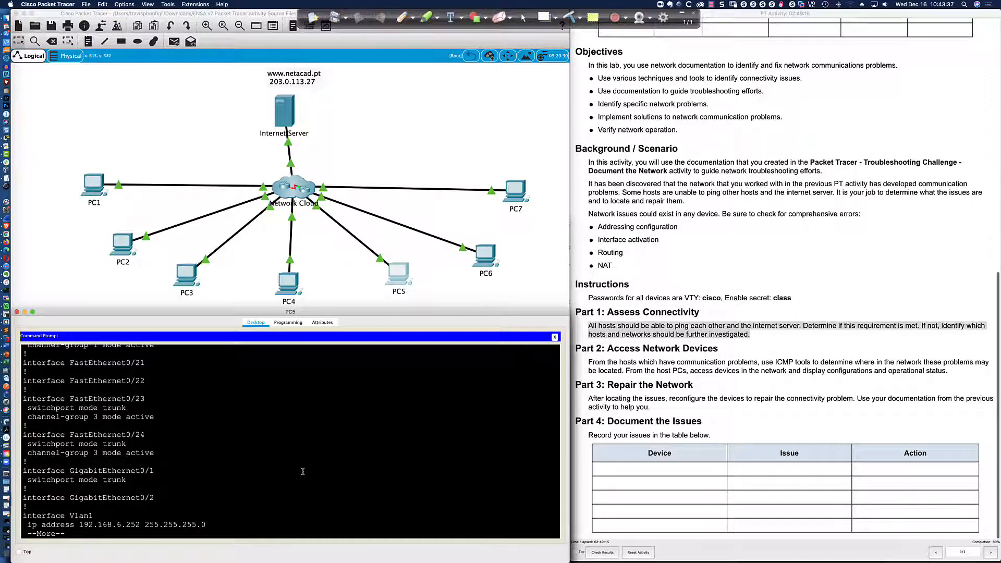
scroll(302, 471, "up", 10)
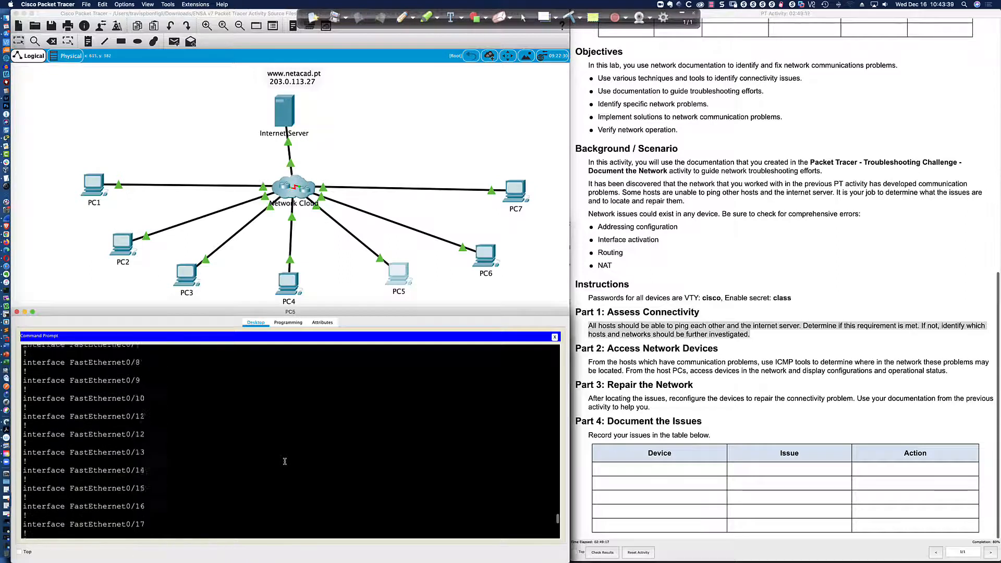
scroll(284, 461, "up", 10)
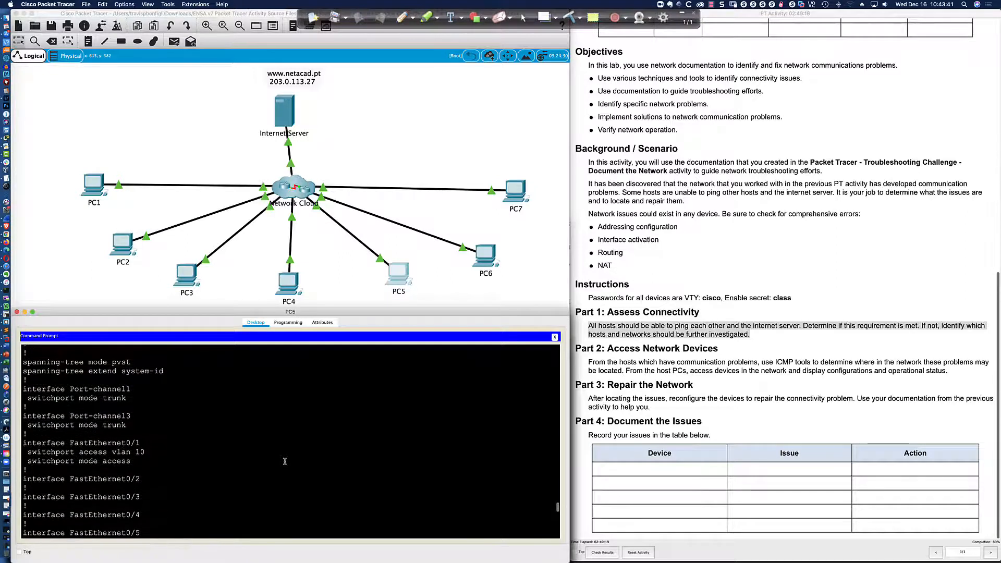
scroll(285, 461, "up", 1)
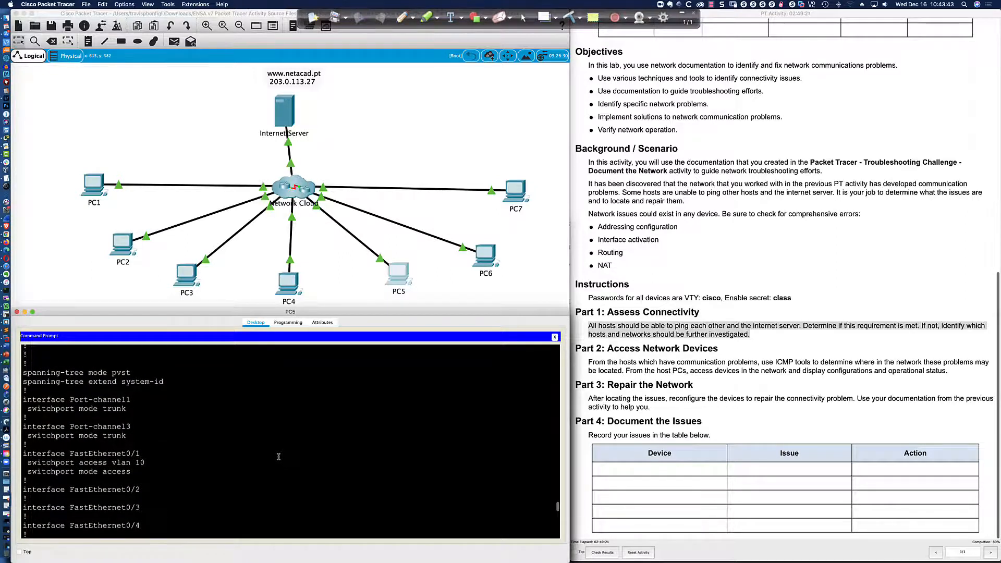
scroll(278, 457, "down", 20)
key("space")
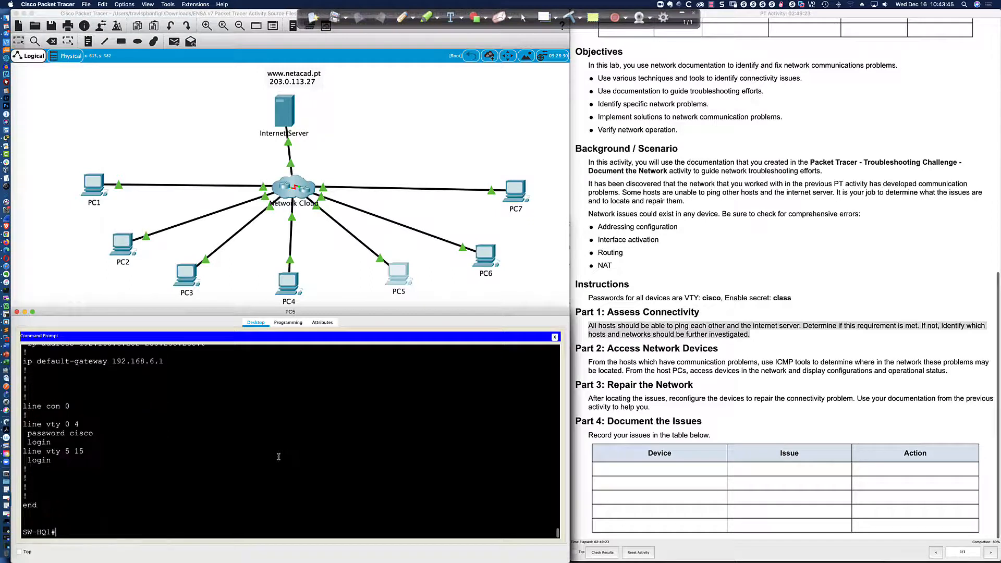
scroll(279, 457, "up", 3)
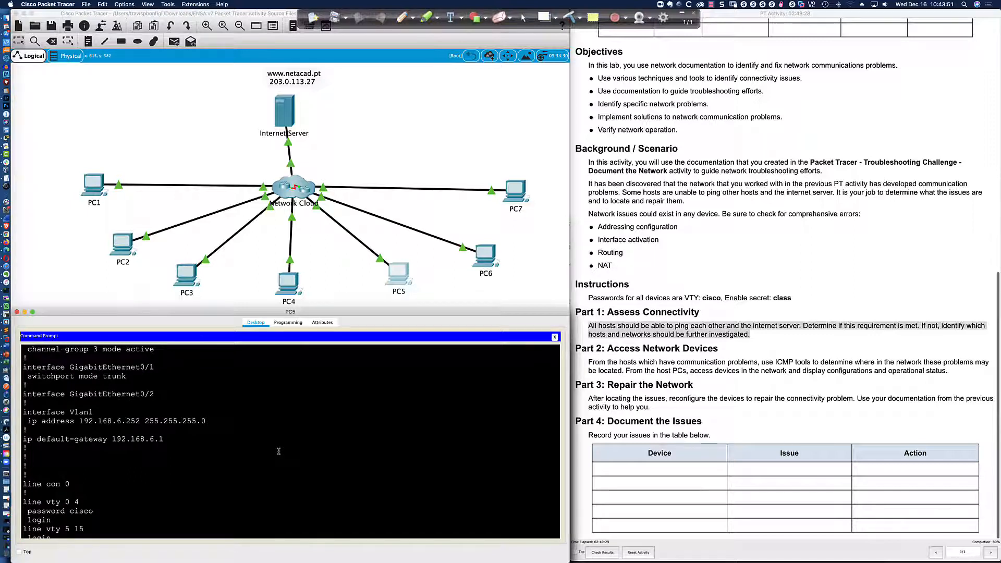
scroll(278, 451, "down", 3)
On SW-HQ1, enter configuration for interface Fa0/1 and remove its access mode.
type("conf t")
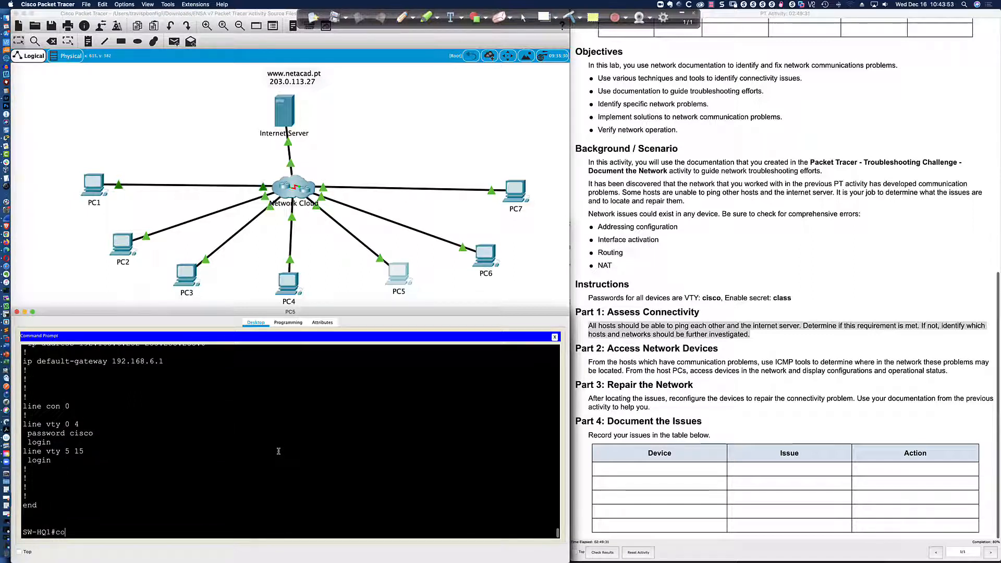
key("Return")
type("int")
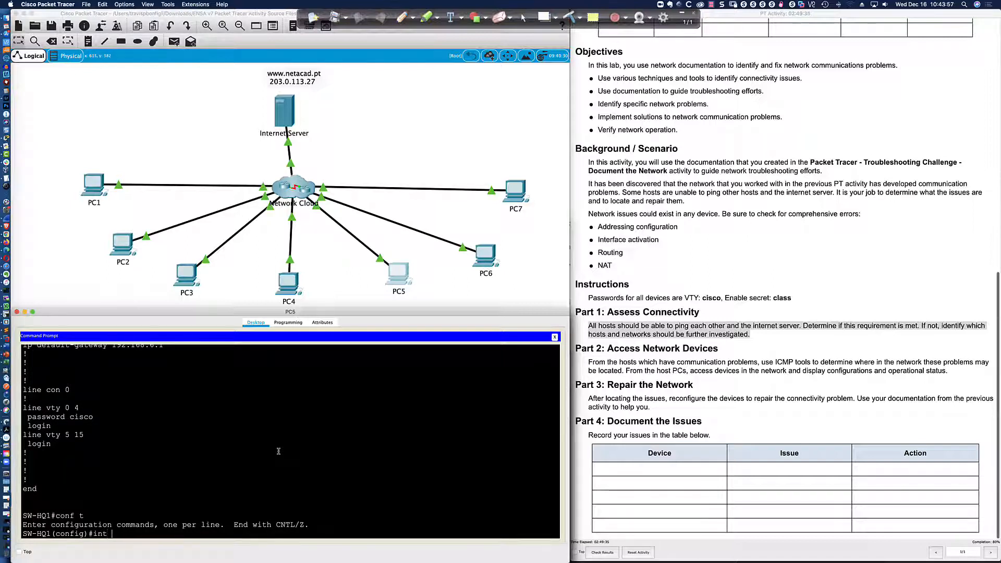
type(" fa0/1")
key("Return")
type("no s")
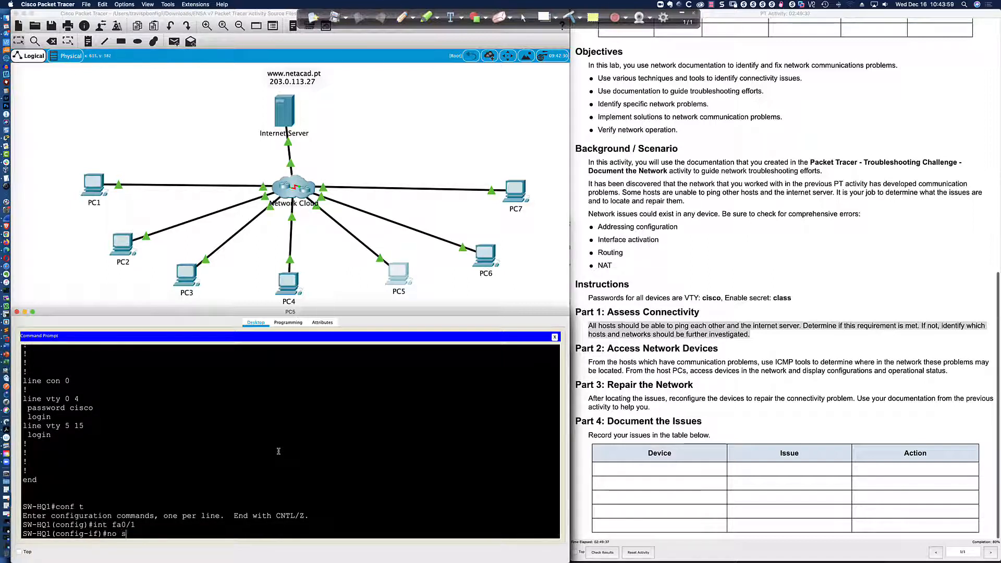
type("wi")
key("Tab")
type("mode acc")
key("Return")
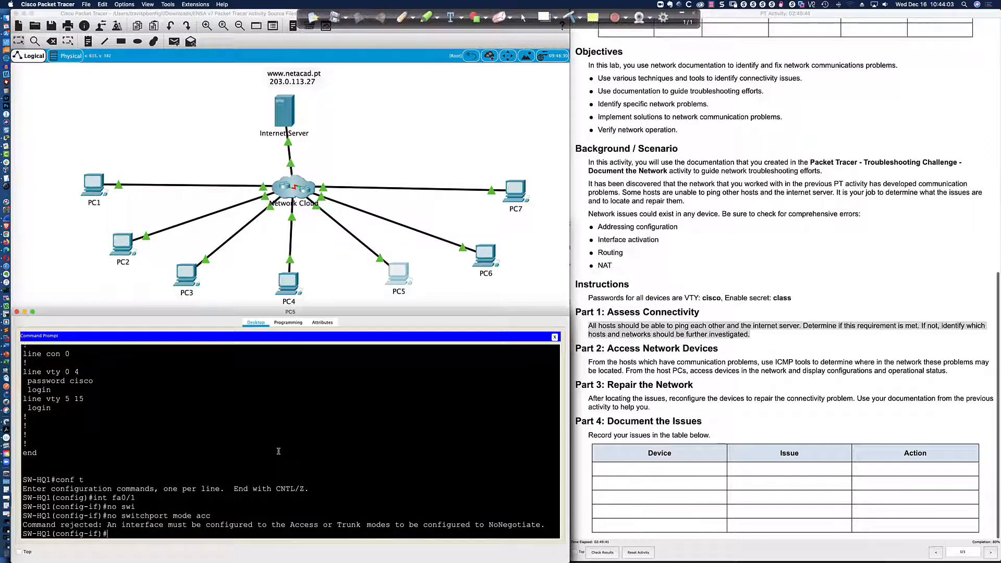
Try setting Fa0/1 to switchport mode dynamic, then dynamic desirable.
type("swi")
key("Tab")
type("mode dy")
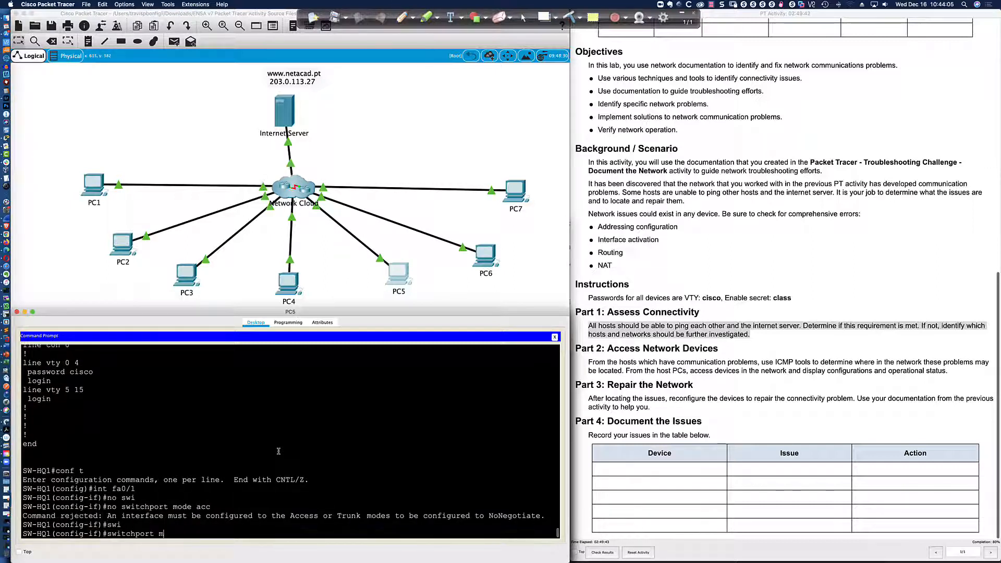
key("Tab")
key("Return")
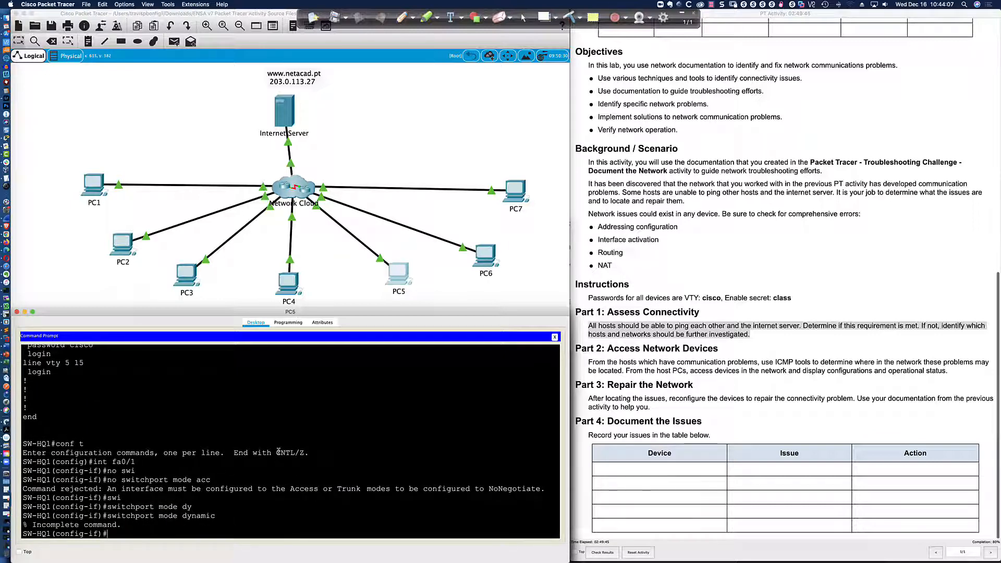
key("Up")
type("des")
key("Tab")
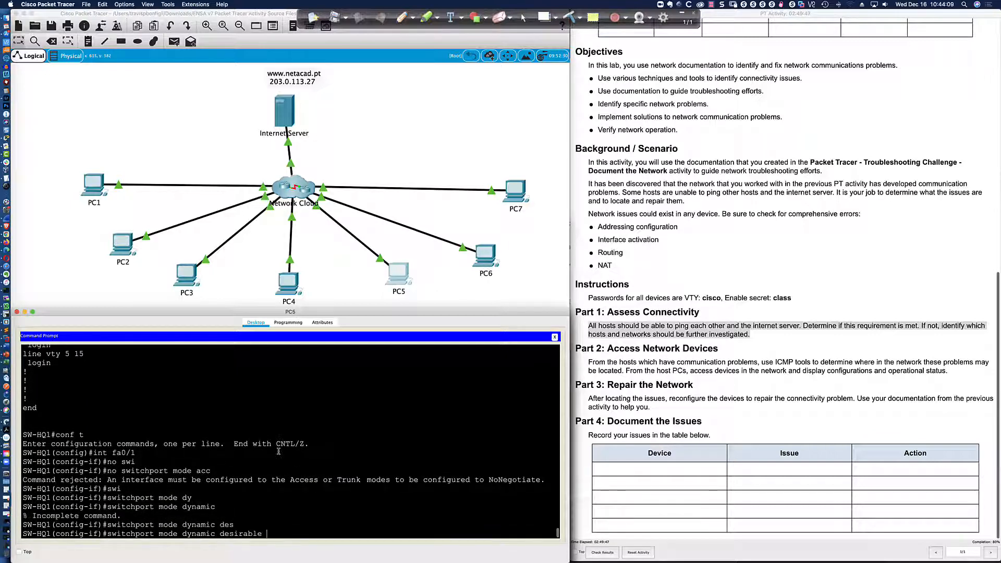
key("Return")
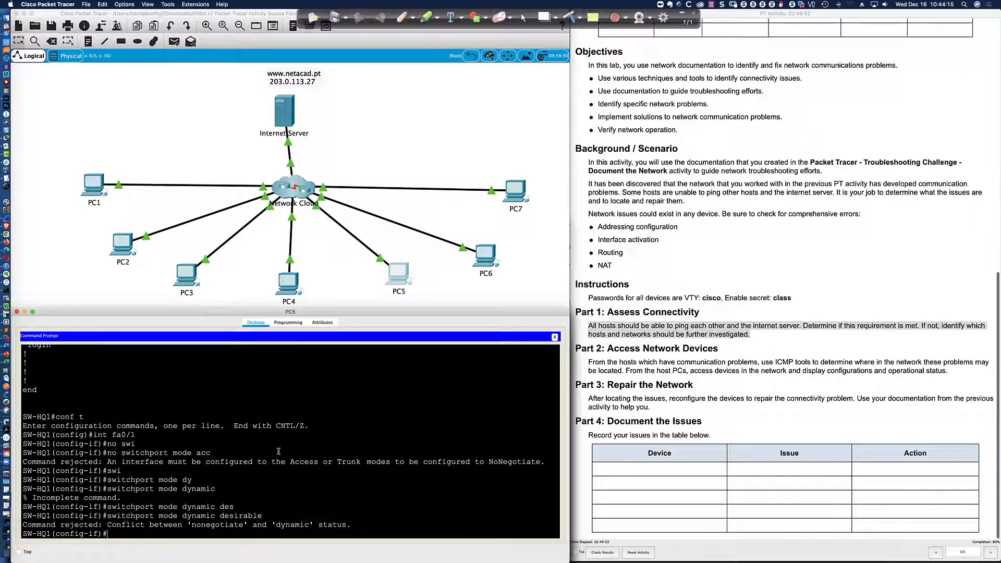
Remove access VLAN 10 from Fa0/1 and check the running configuration.
type("swi")
key("Return")
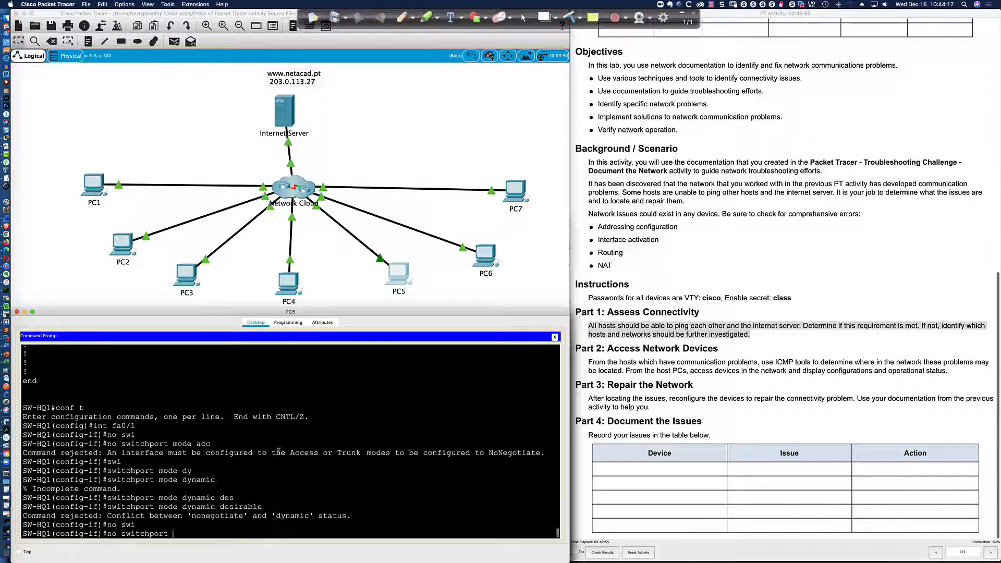
type("no switchport acc")
key("Return")
type("no switchport access vlan 10")
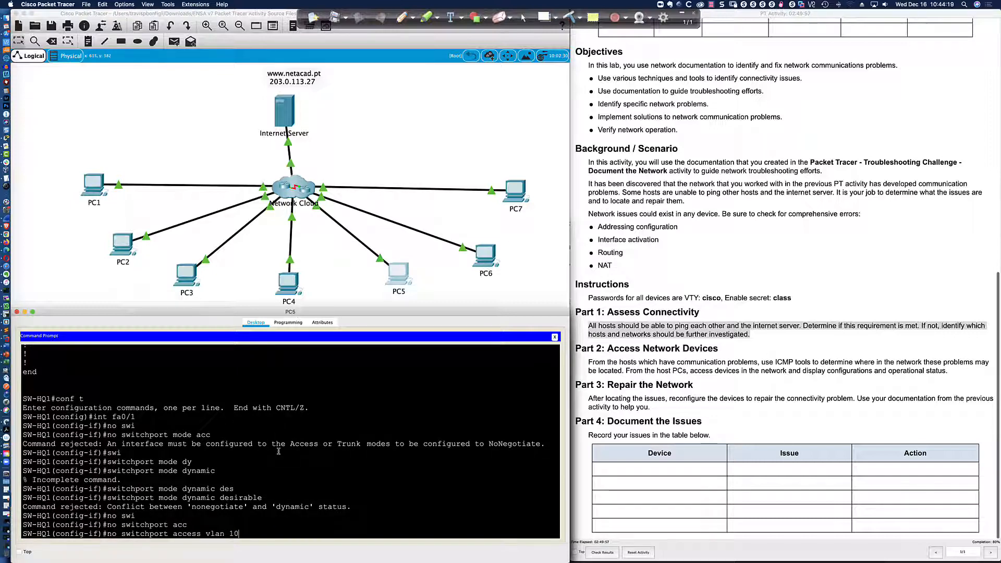
key("Return")
type("do sh run")
key("Return")
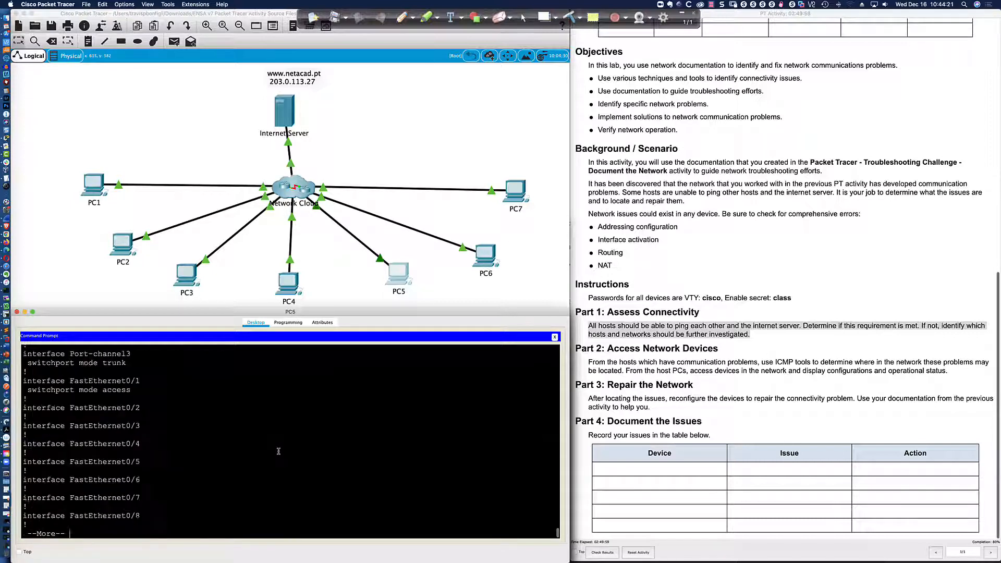
scroll(277, 449, "up", 5)
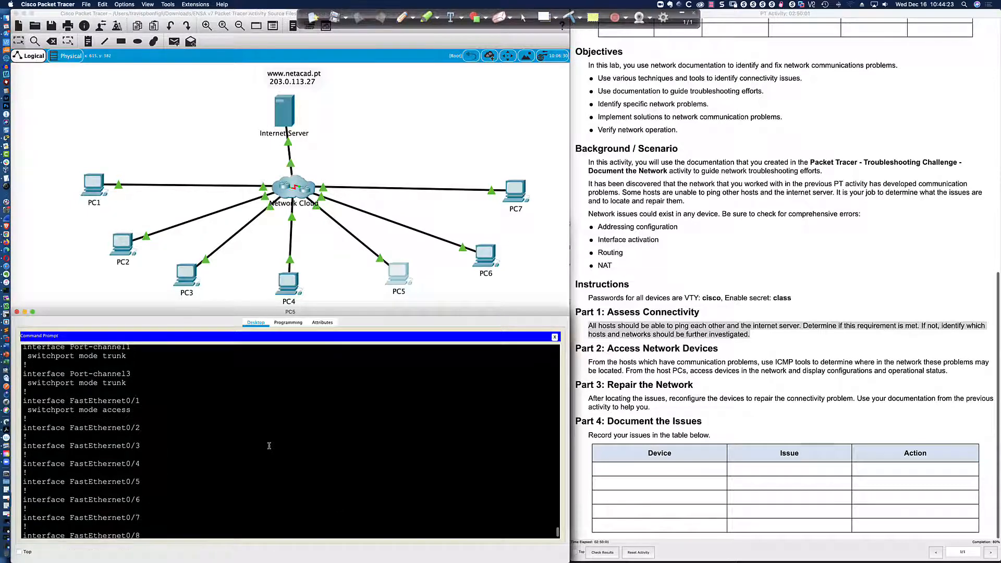
scroll(219, 429, "down", 5)
Remove access mode from Fa0/1 once more.
type("no")
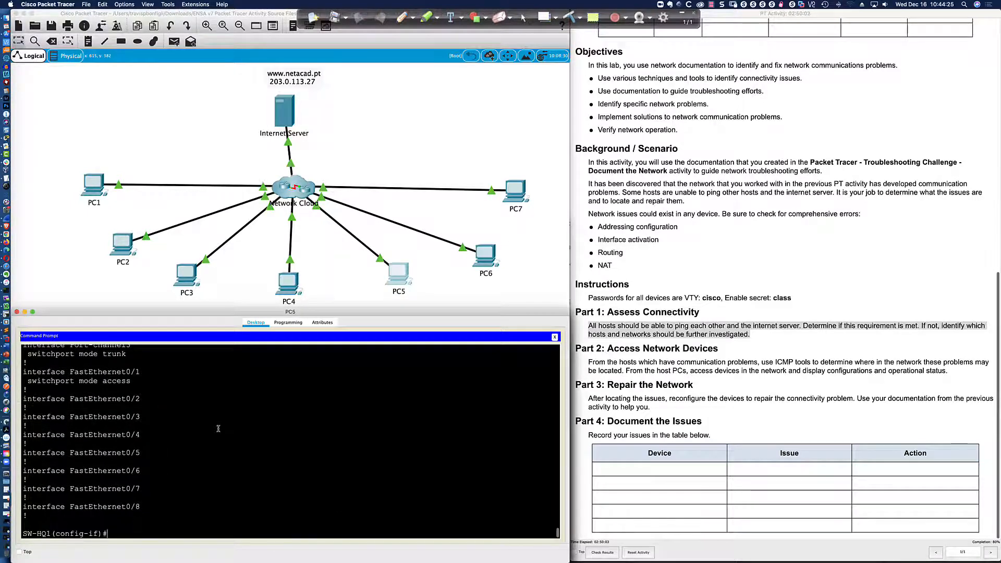
type(" swi")
key("Tab")
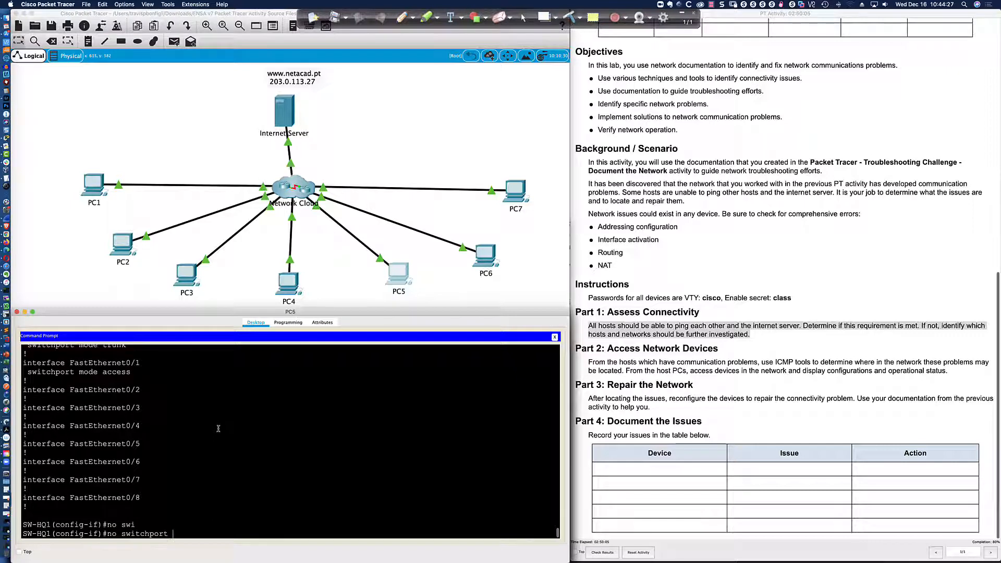
type("mode acc")
key("Return")
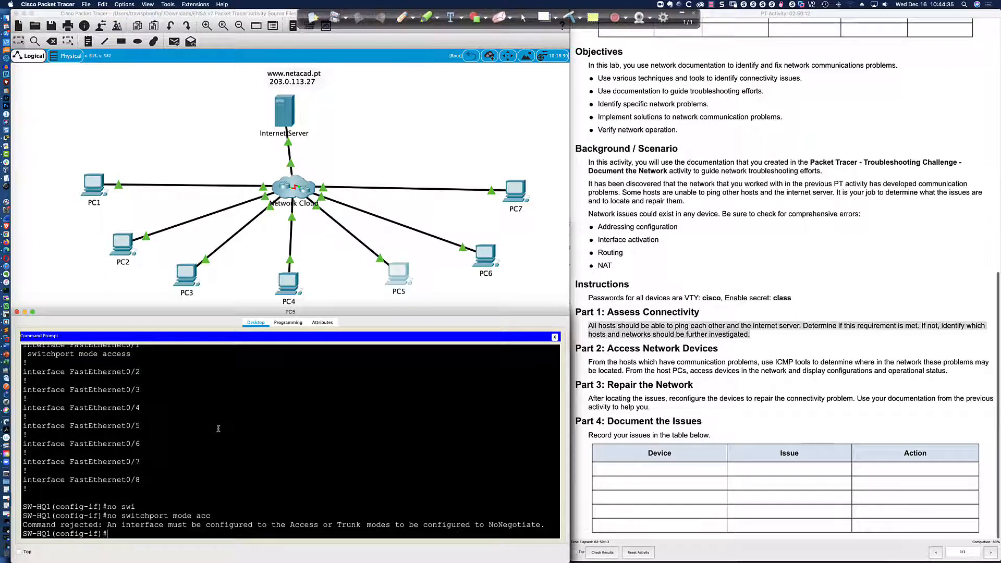
Set Fa0/1 to switchport mode trunk, checking the available options with ?
type("swi")
key("Tab")
type("mode tu")
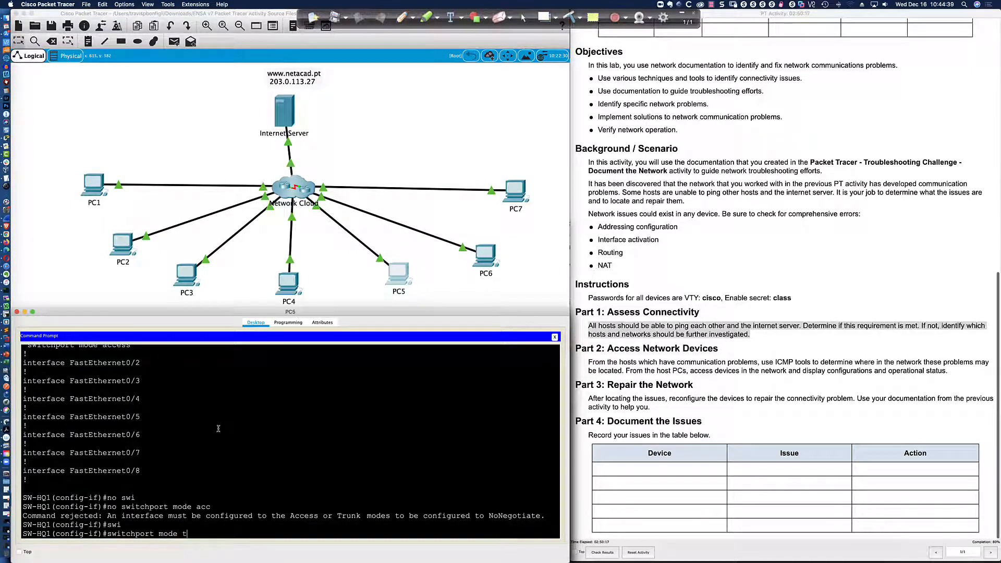
key("Tab")
key("BackSpace")
type("r")
key("Tab")
key("Return")
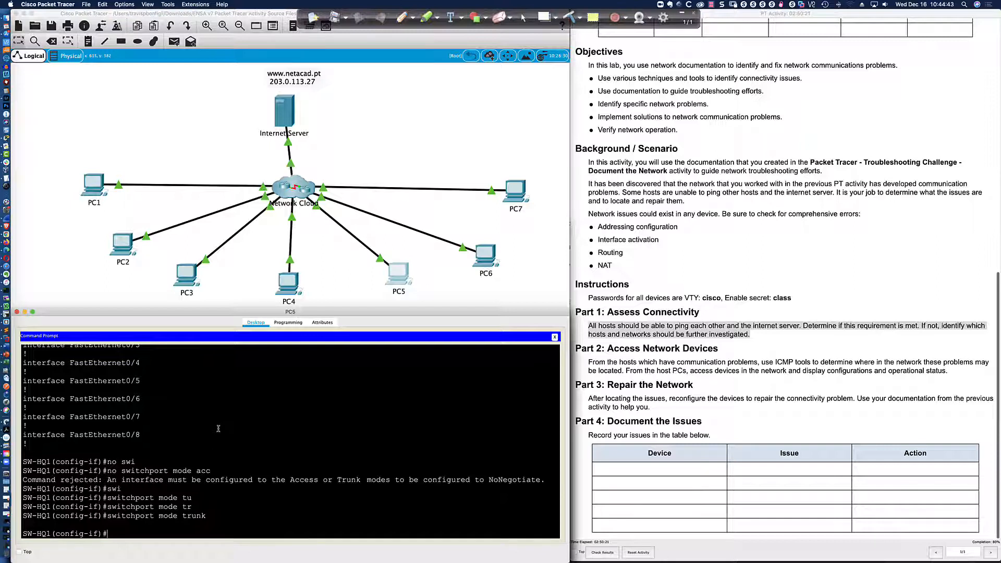
key("Up")
type("?")
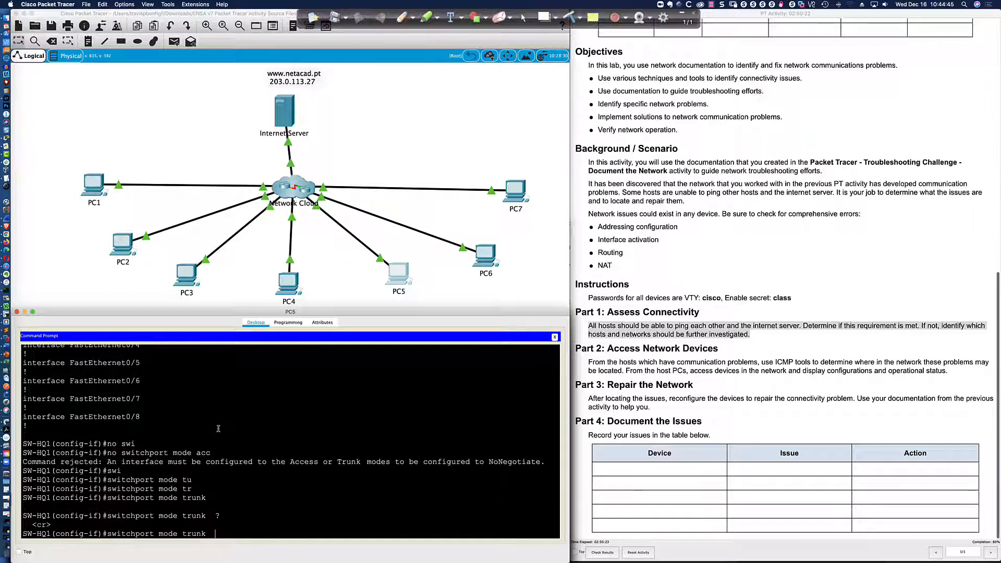
key("Return")
Attempt switchport mode dynamic desirable on Fa0/1, which is rejected over nonegotiate.
type("swi")
key("Tab")
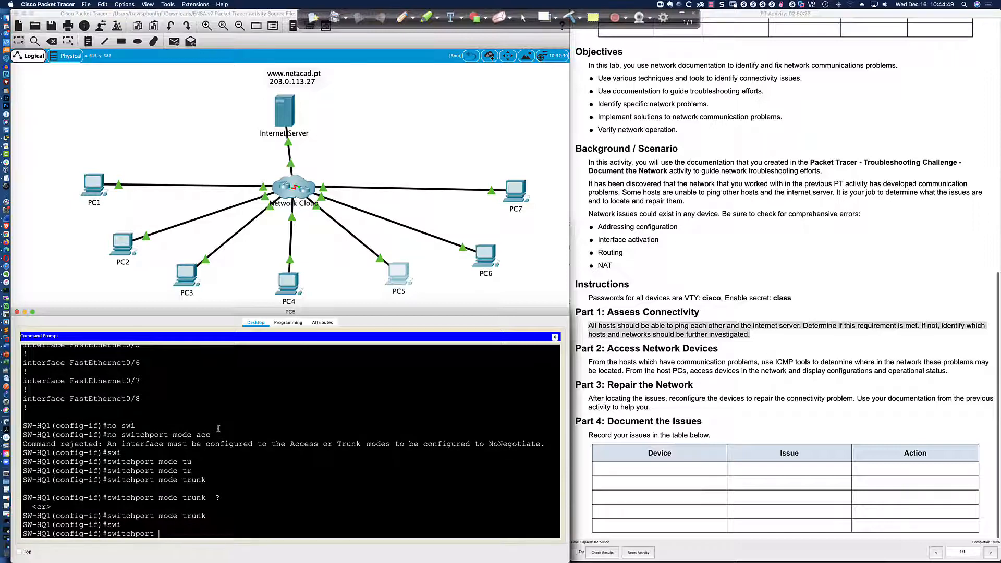
type("mode dy")
key("Tab")
type("des")
key("Tab")
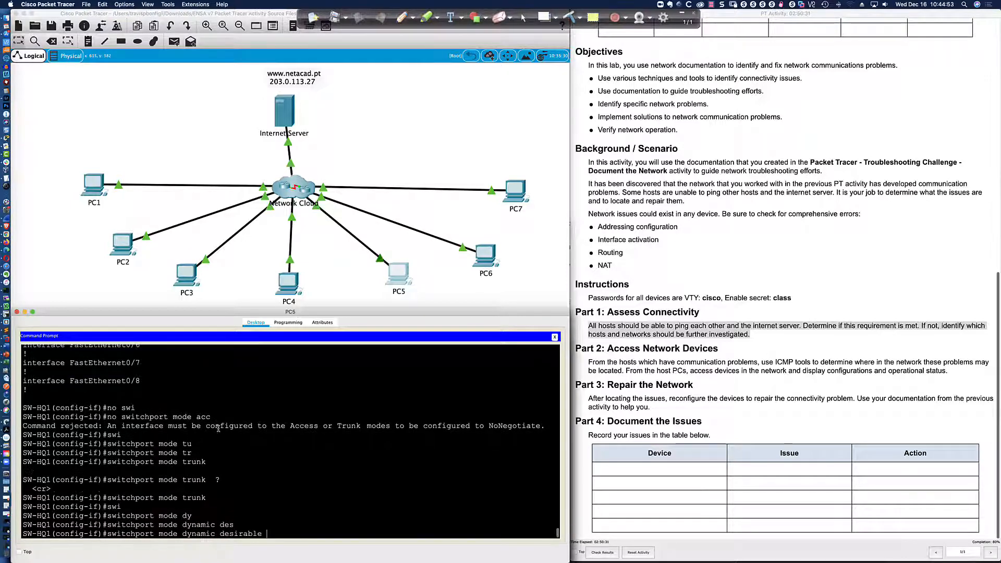
key("Return")
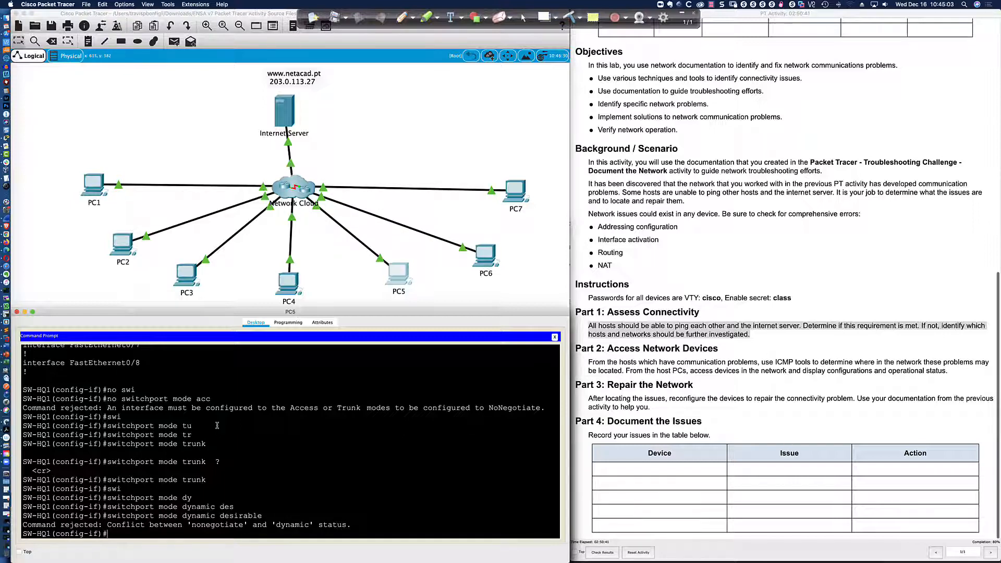
Reset Fa0/1 with 'default interface fa0/1' and review the running configuration.
type("exit")
key("Return")
type("default in")
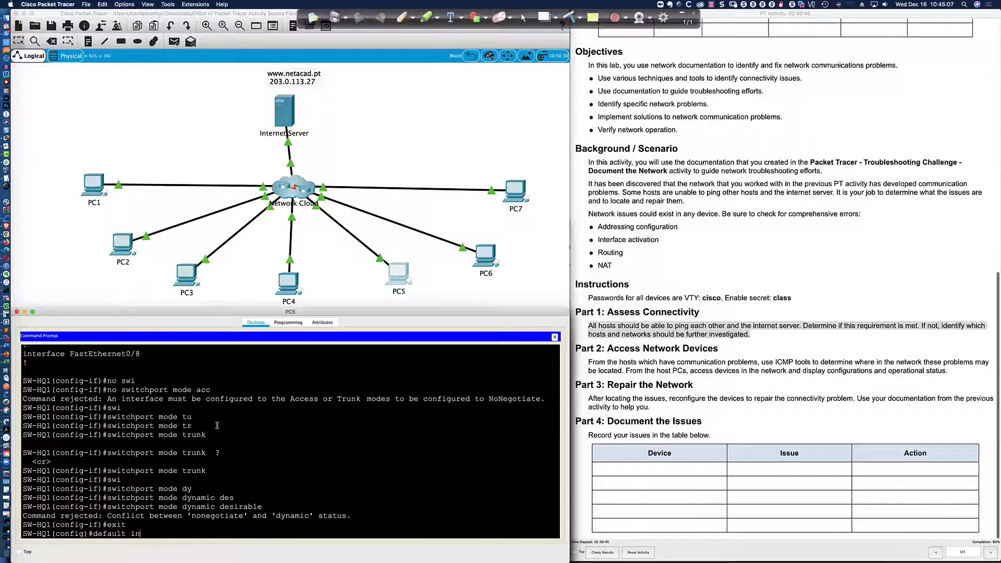
type("ter fa0/1")
key("Return")
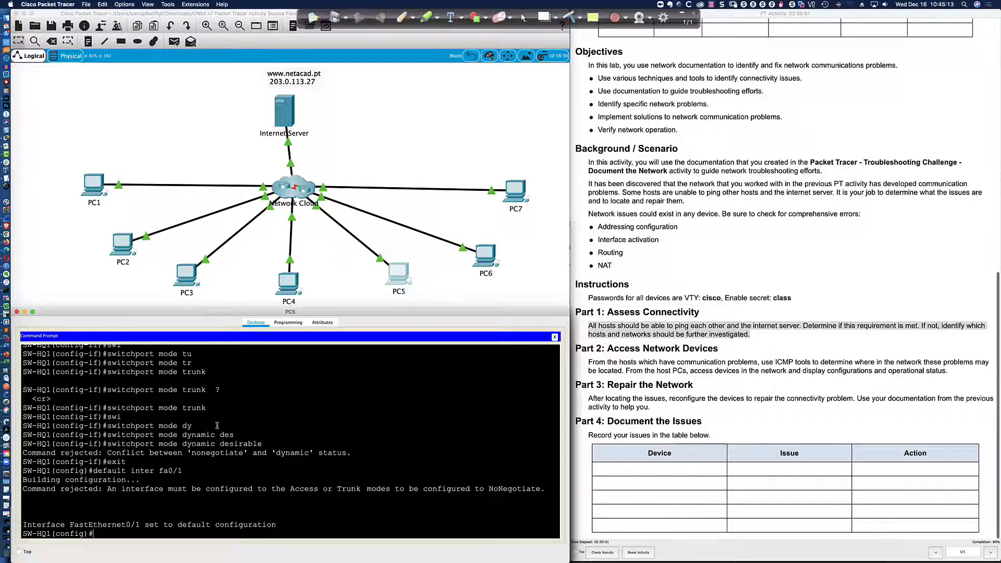
key("Return")
key("Return")
type("do sh run")
key("Return")
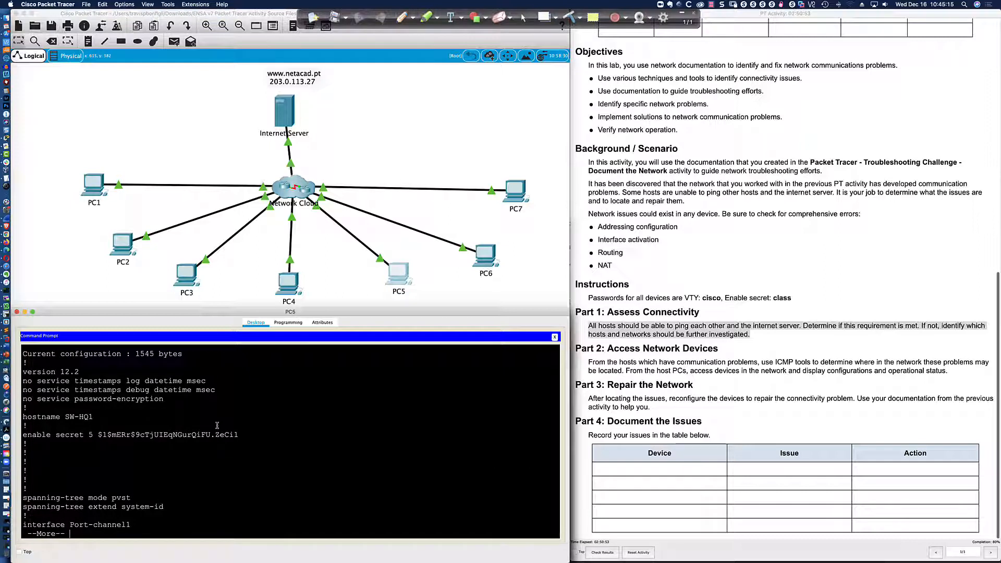
key("Return")
key("Return")
key("Return")
key("Return")
key("Return")
key("Return")
key("Return")
key("Return")
key("Return")
key("Return")
key("Return")
key("Return")
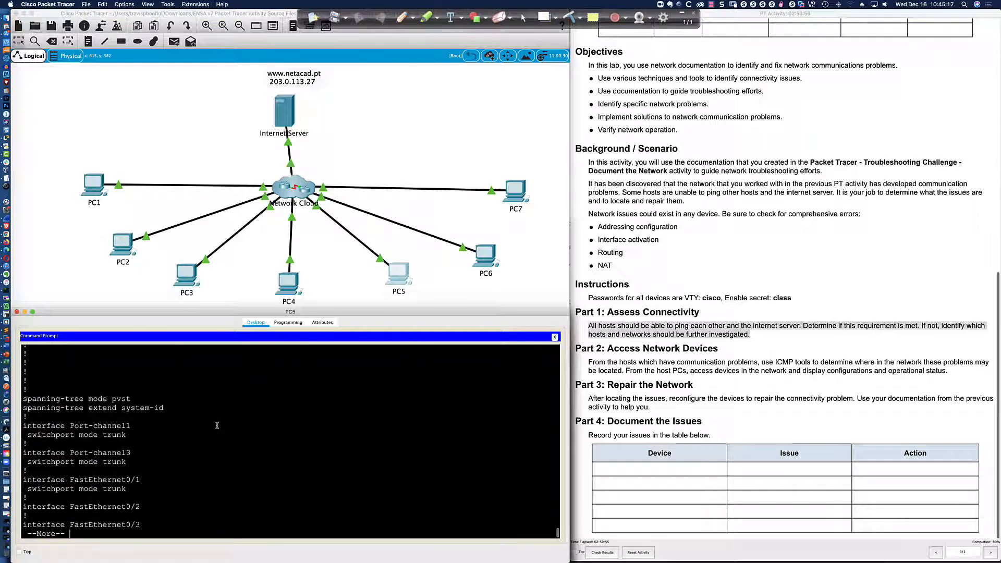
Try 'no switchport mode trunk' on Fa0/1, which the switch rejects over NoNegotiate.
type("int ")
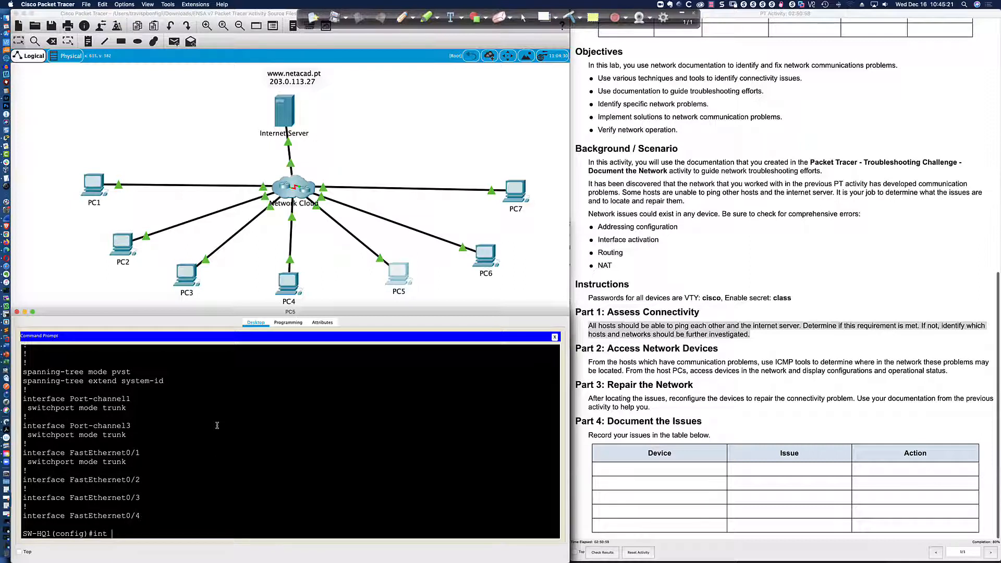
type("fa0/1")
key("Return")
type("no swi")
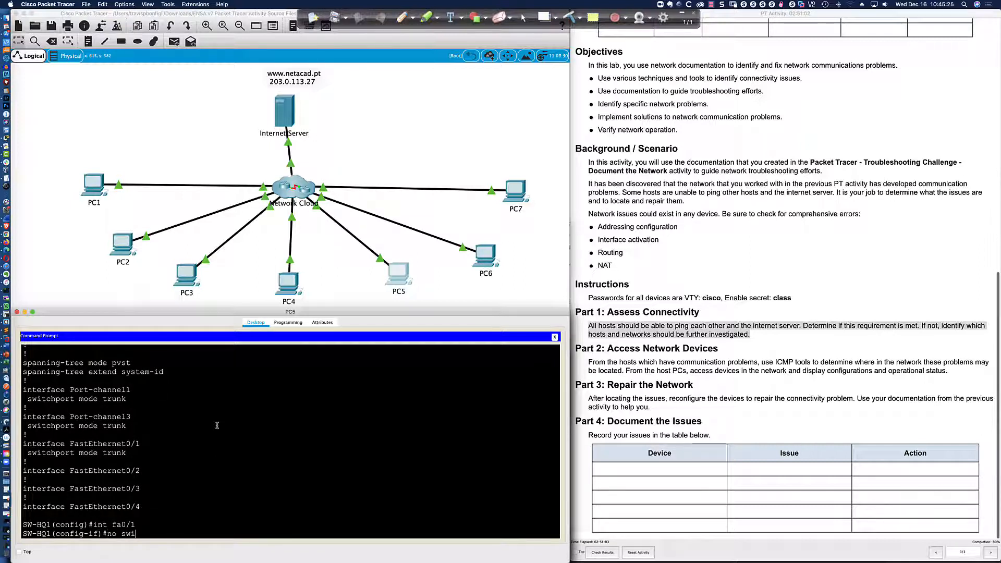
key("Tab")
type("mode dt")
key("BackSpace")
key("BackSpace")
type("tru")
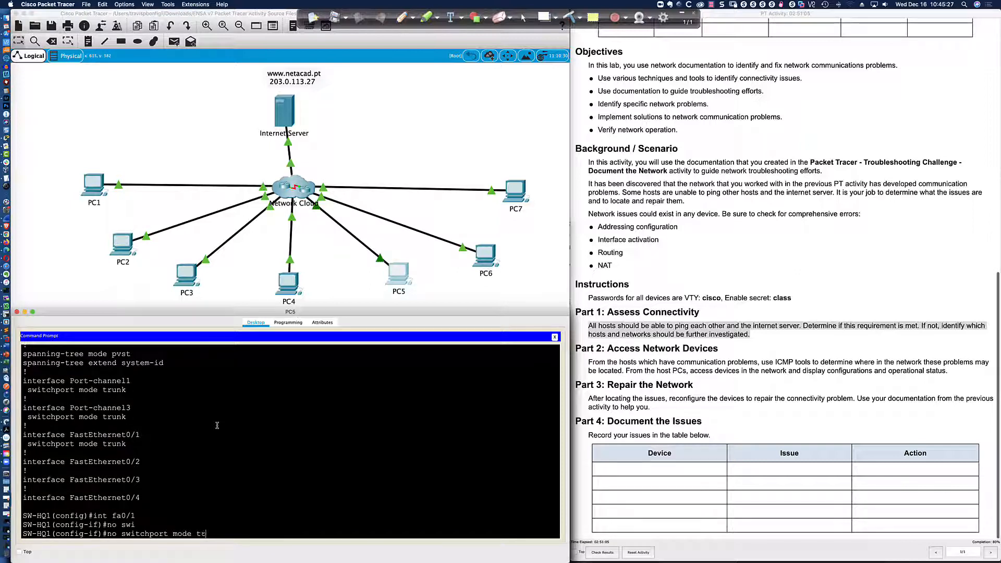
key("Tab")
key("Return")
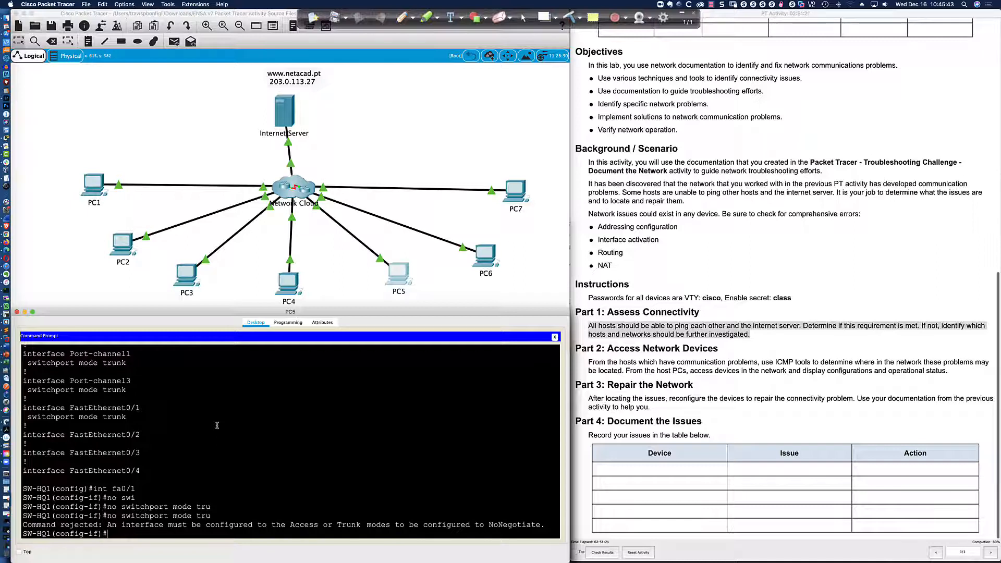
scroll(217, 426, "up", 1)
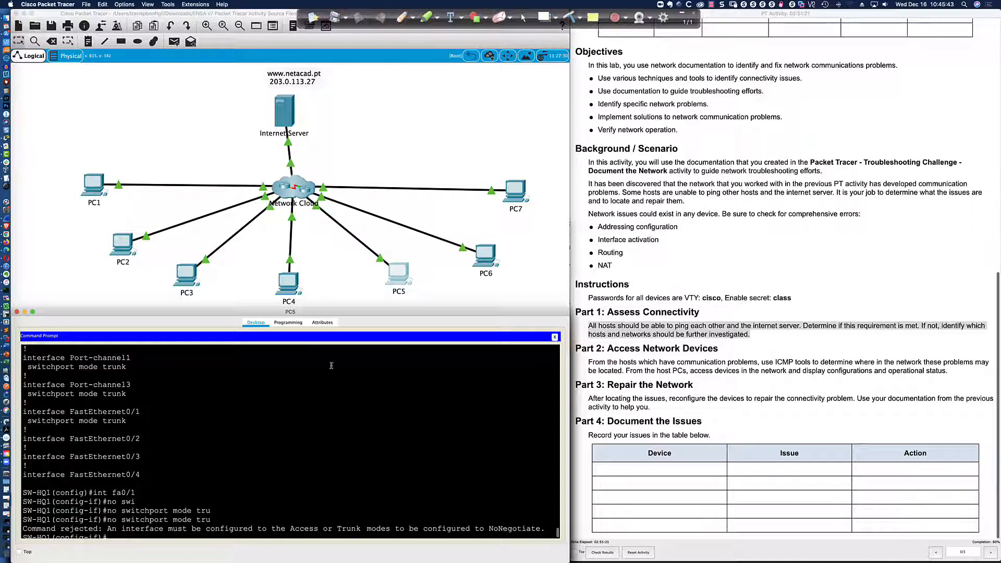
left_click(712, 5)
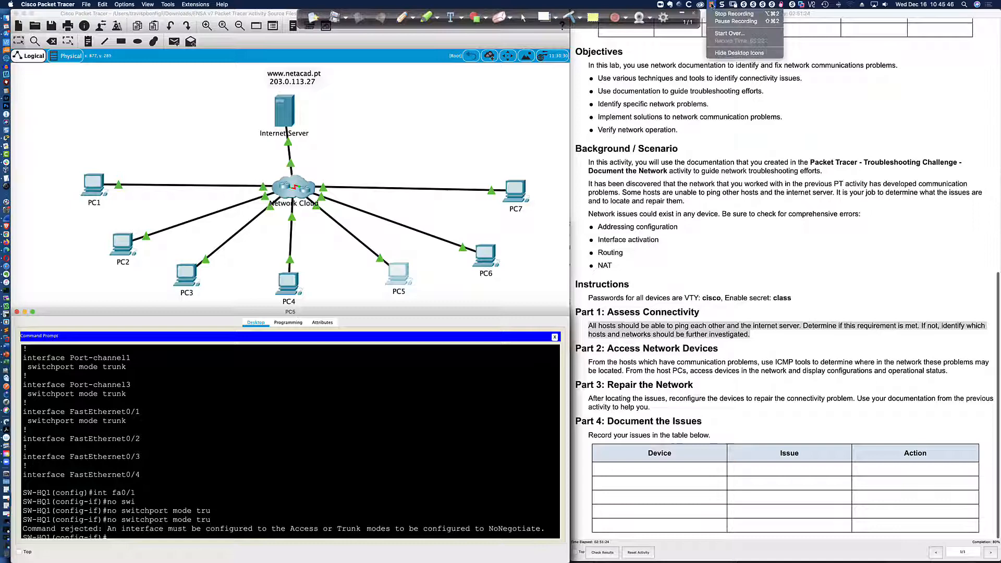
left_click(735, 21)
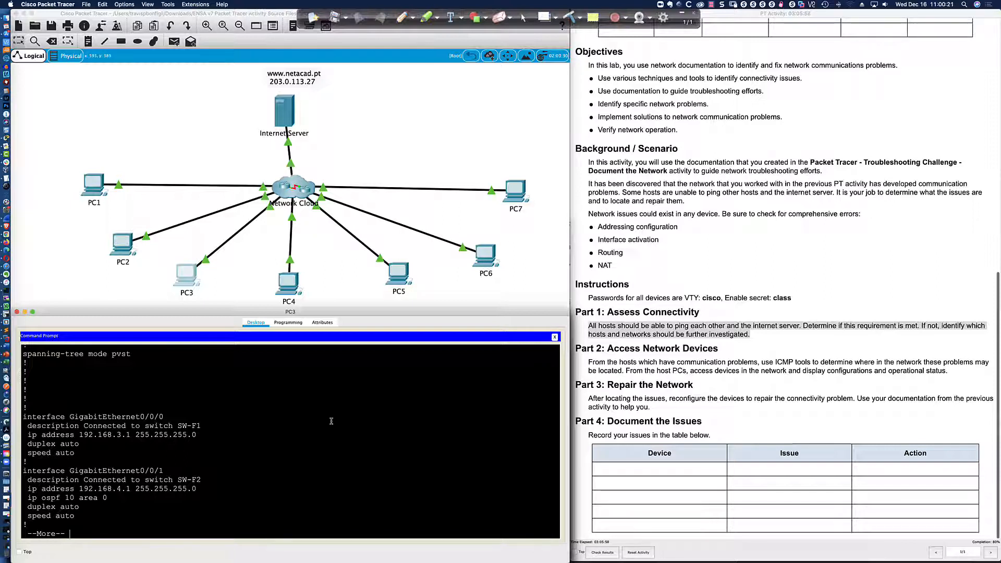
On Factory, enter 'no ip ospf 10 area 0' under GigabitEthernet0/0/1, then run do sh run.
key("q")
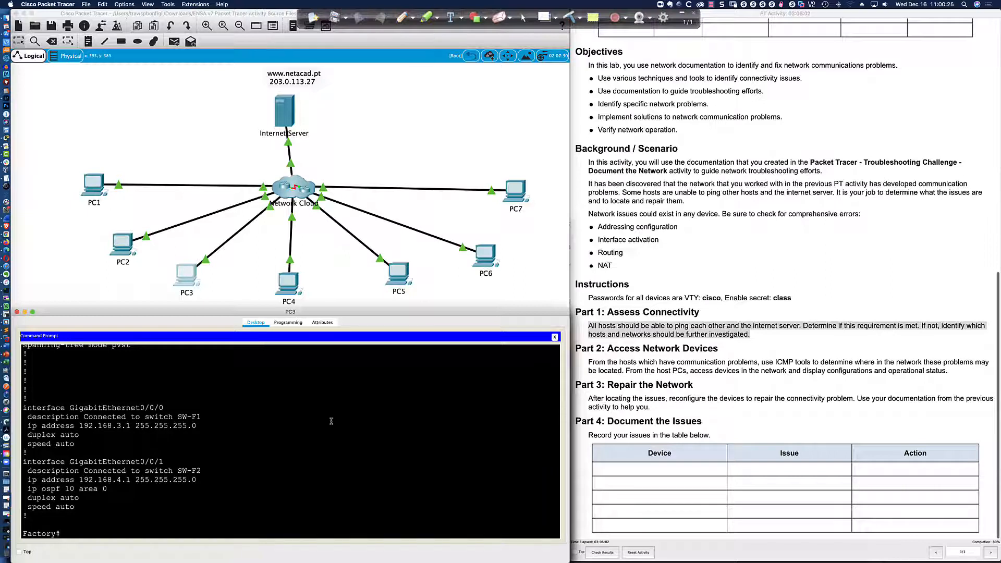
left_click_drag(26, 490, 110, 490)
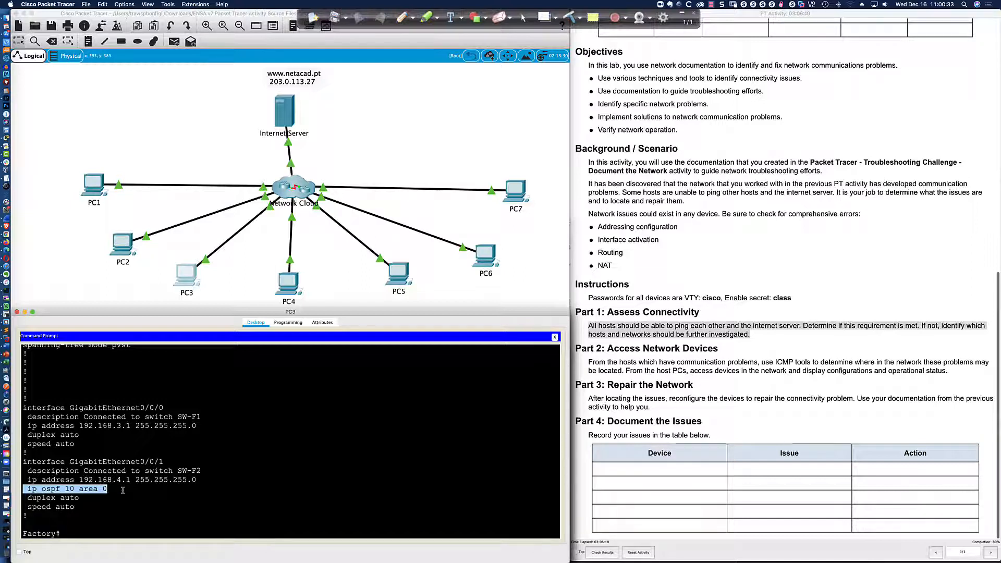
left_click(115, 510)
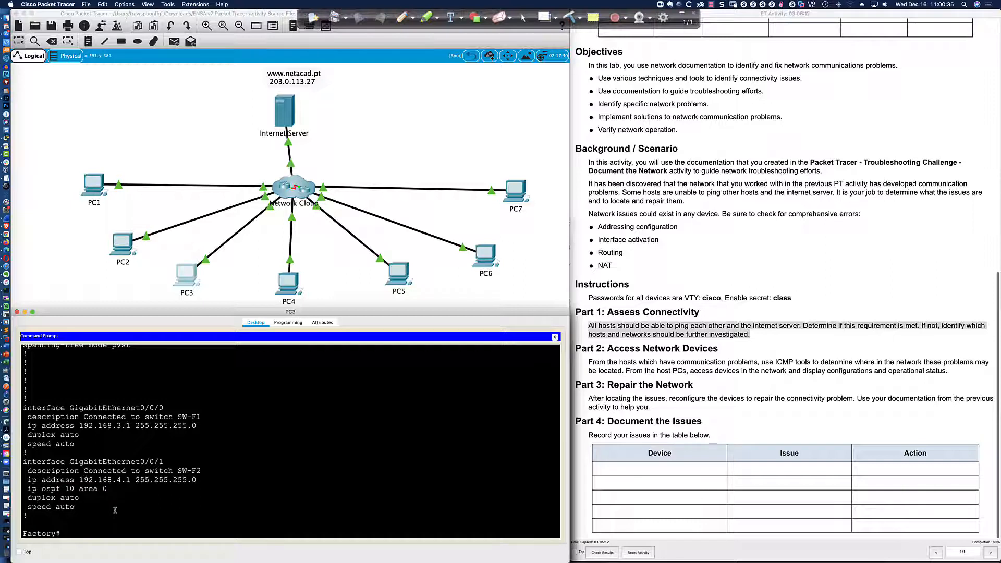
type("conf t")
key("Return")
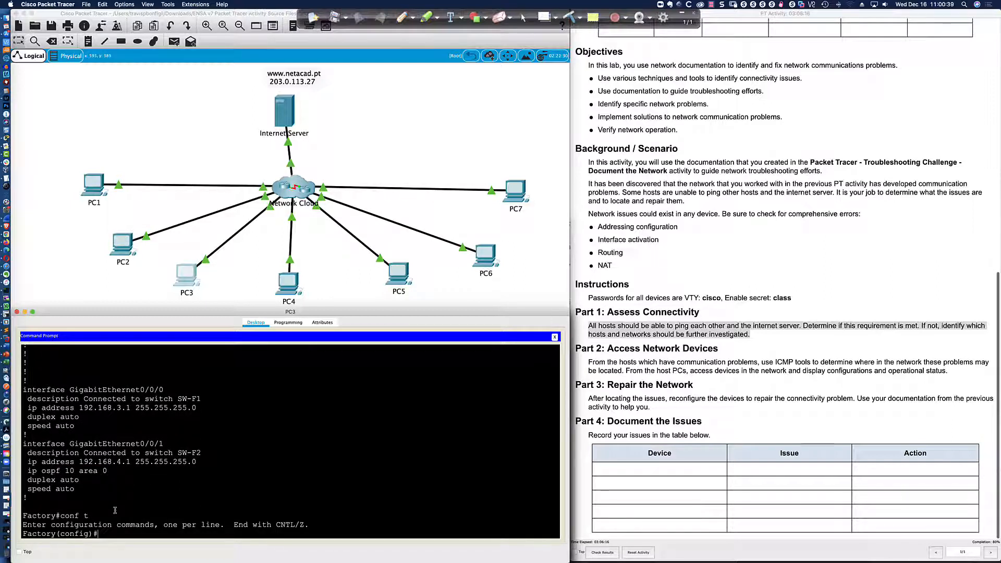
type("int gi0/0/1")
key("Return")
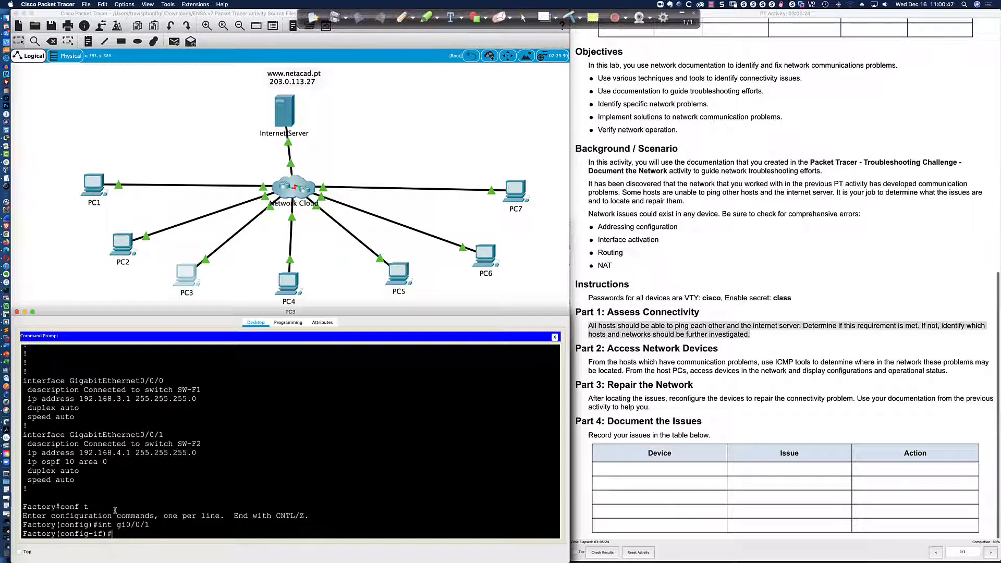
type("no ip ospf 10 area 0")
key("Return")
type("d")
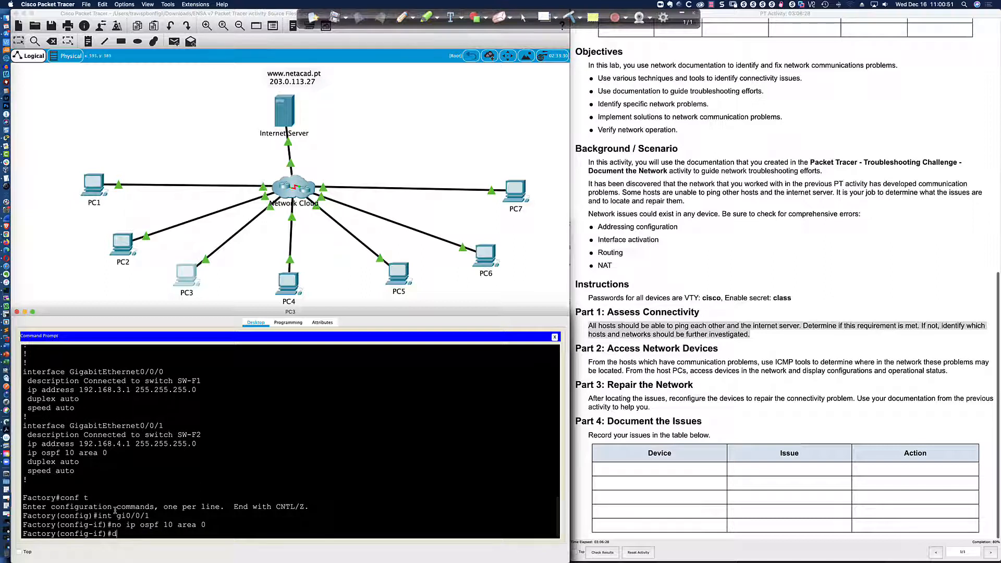
type("o sh run")
key("Return")
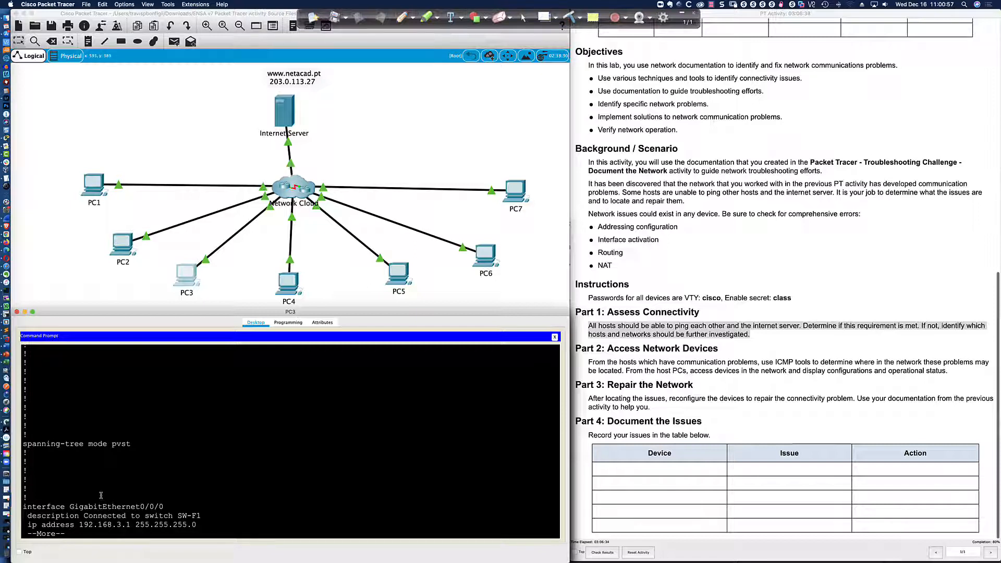
Page through Factory's configuration to review the router ospf 10 section.
key("space")
key("space")
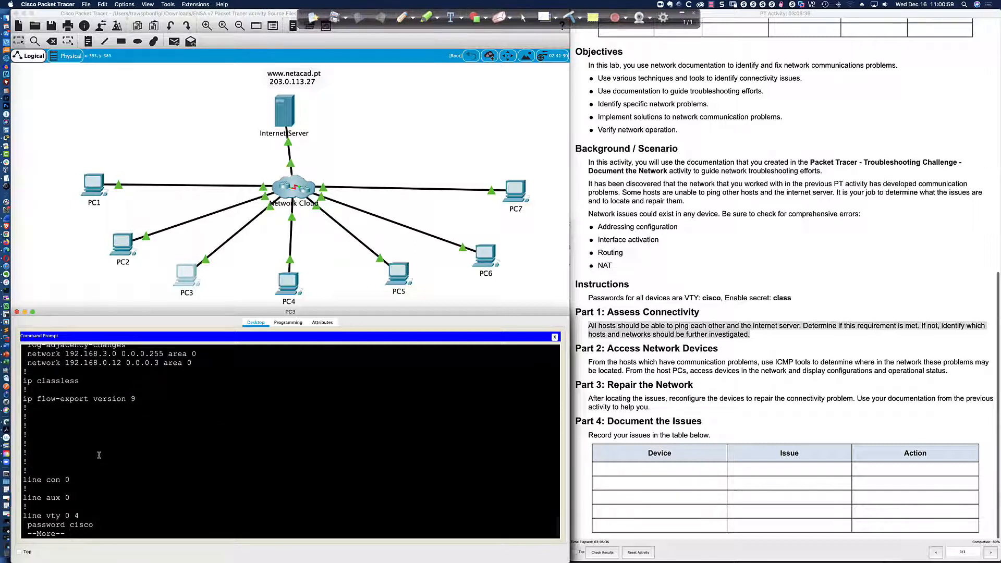
scroll(97, 447, "up", 3)
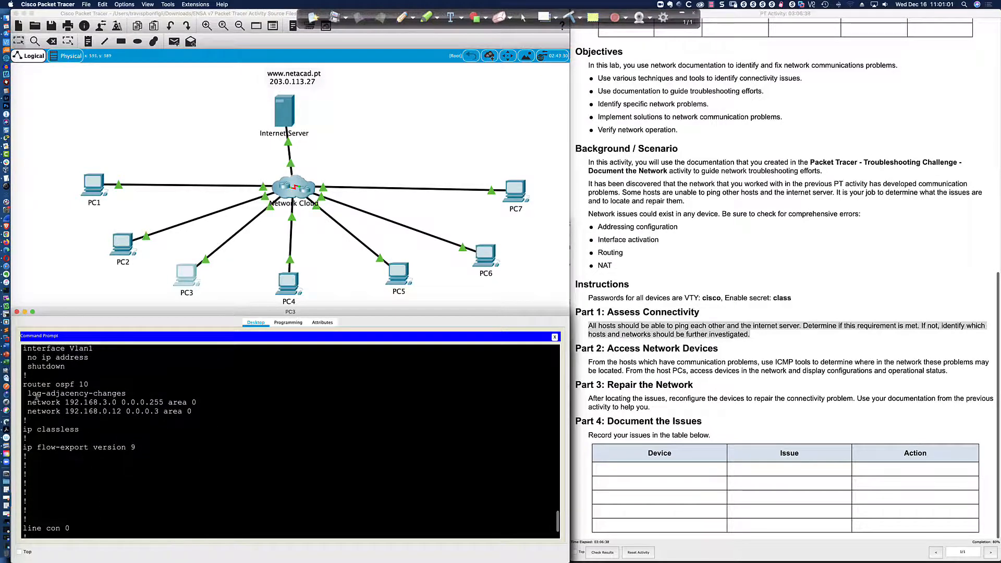
left_click_drag(23, 385, 202, 413)
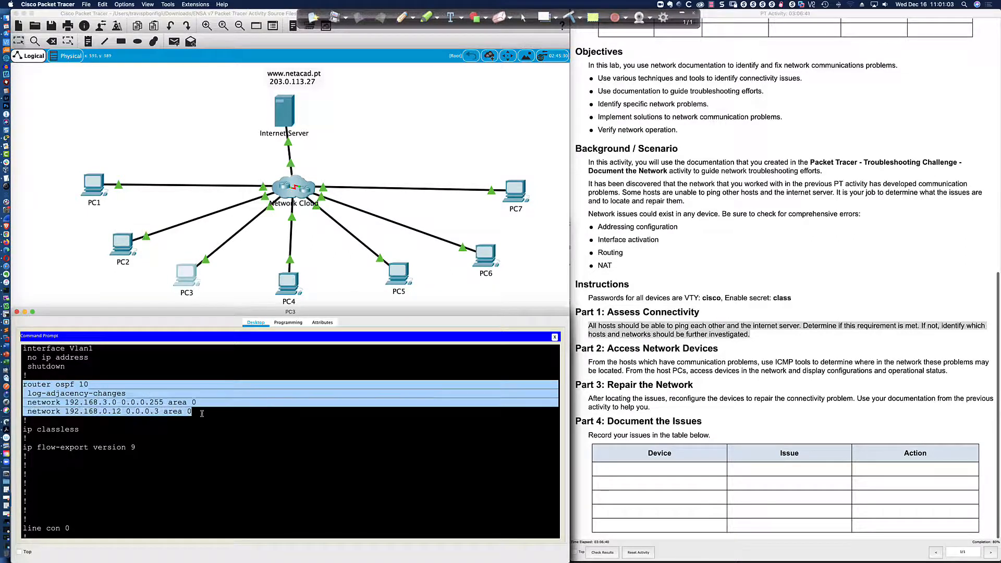
left_click(202, 413)
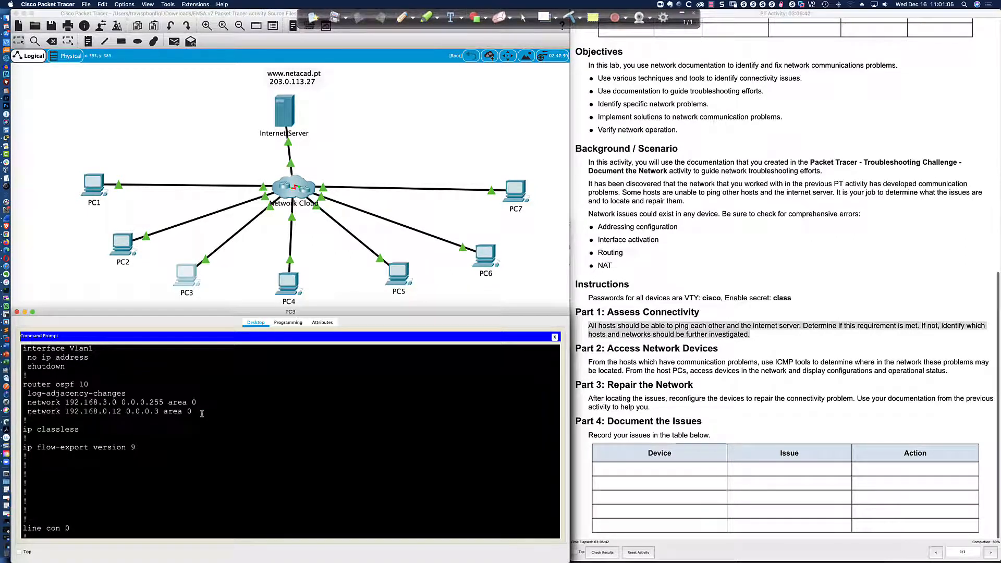
scroll(202, 413, "down", 5)
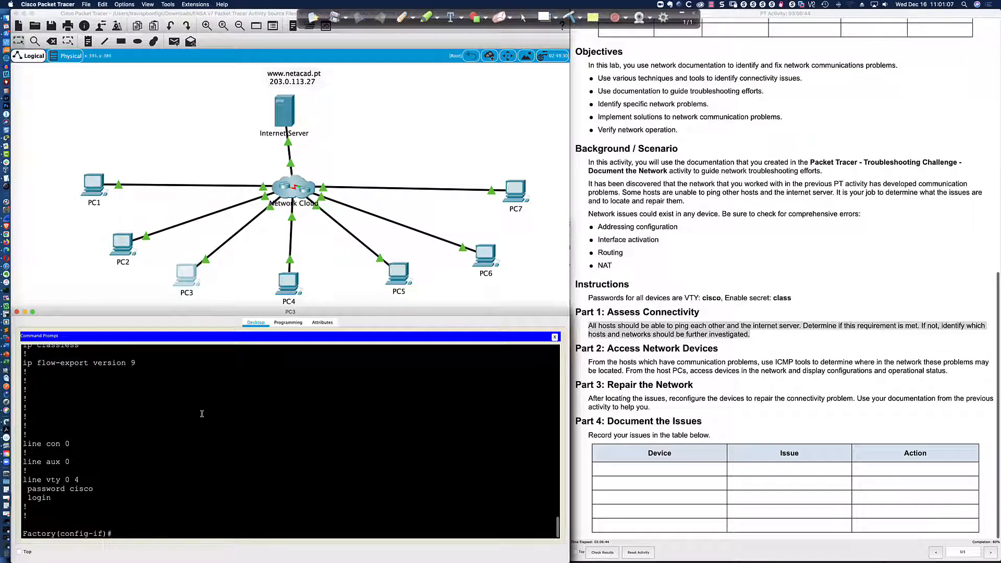
Add network 192.168.4.0 0.0.0.255 area 0 under router ospf 10.
type("router ospf 10")
key("Return")
type("net")
key("Tab")
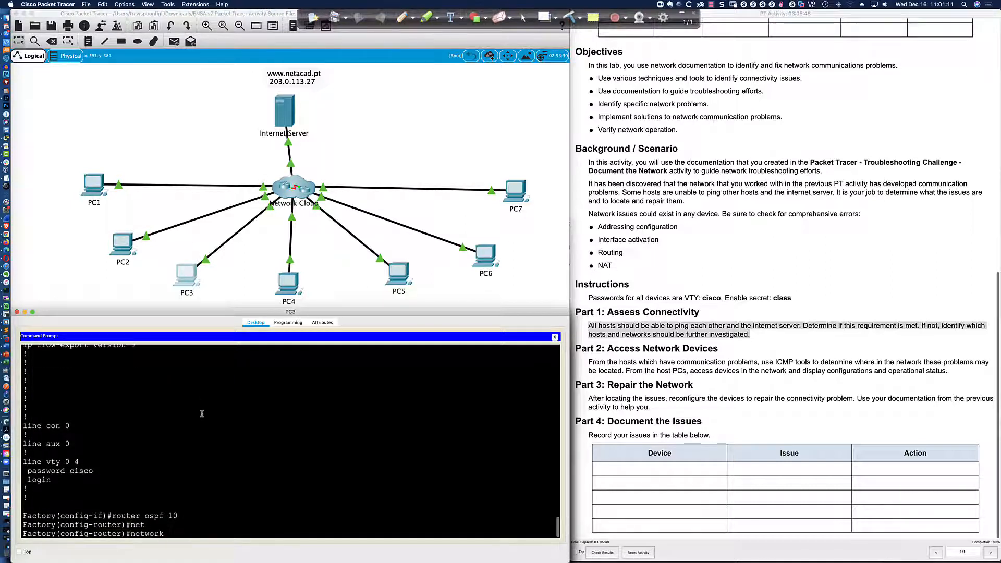
type("192.168.4.0 0.0.0.255 area 0")
key("Return")
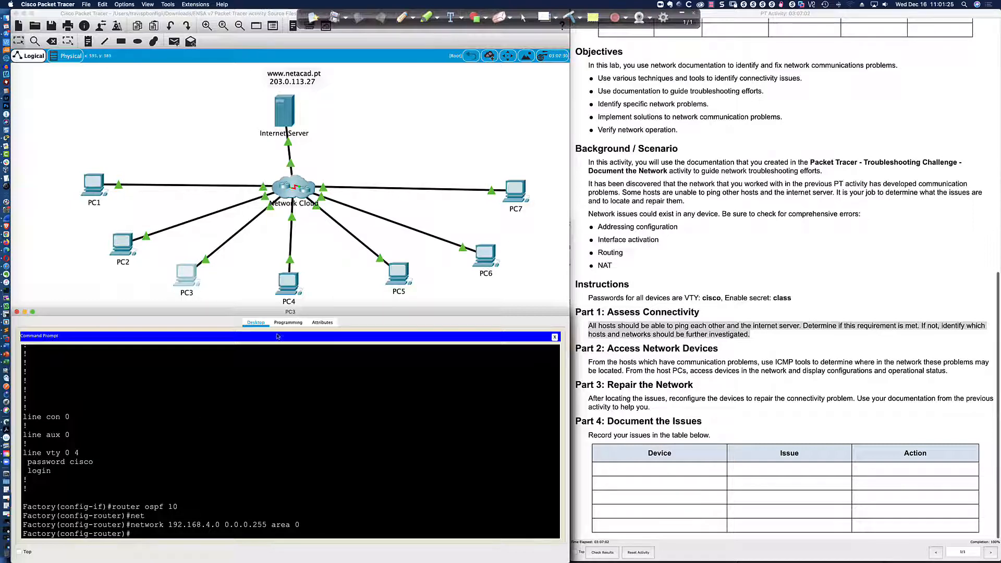
key("super+Tab")
key("super+Tab")
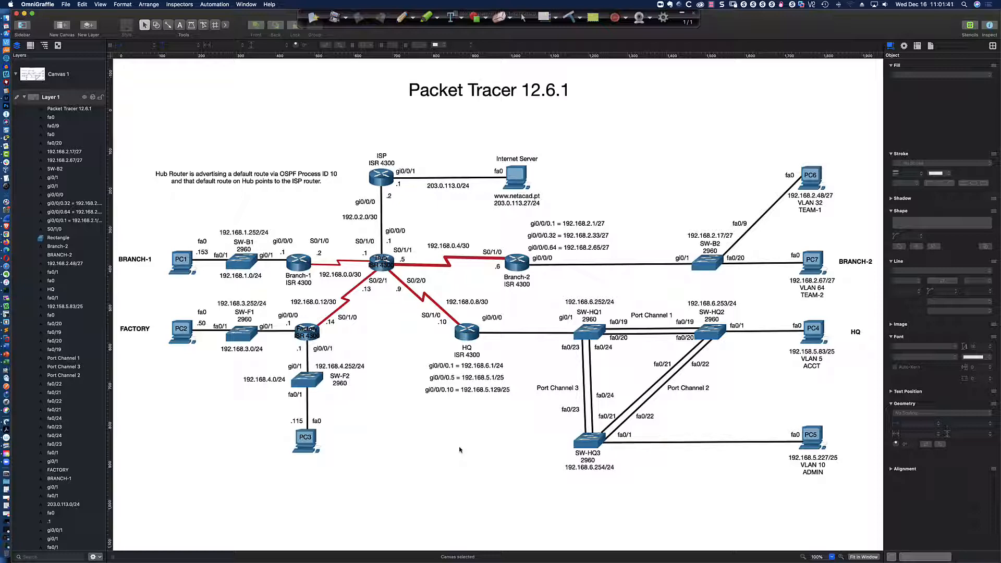
Look across the topology diagram, then show the Activity 12.6.2 title slide without annotation tools.
scroll(257, 375, "left", 2)
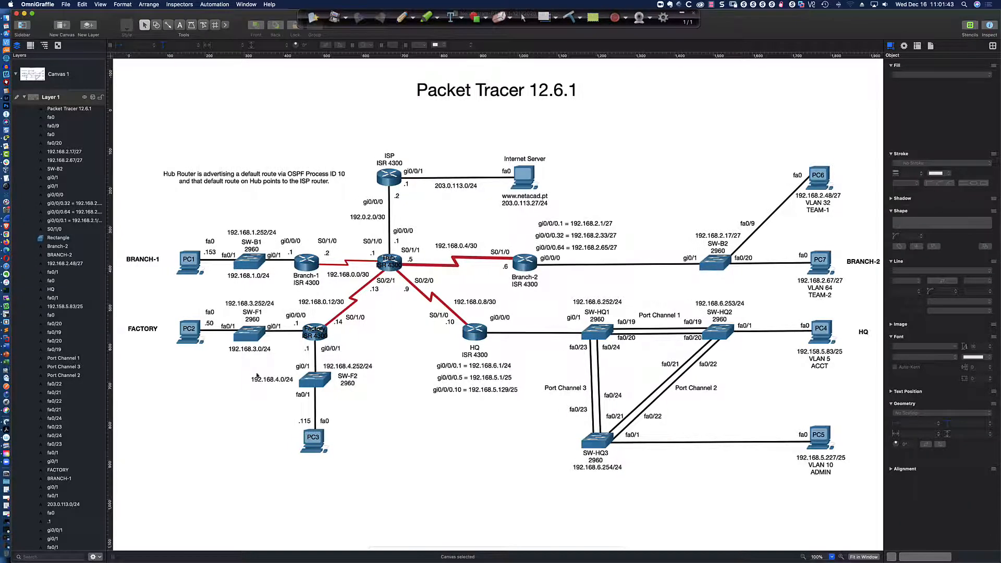
scroll(285, 387, "right", 1)
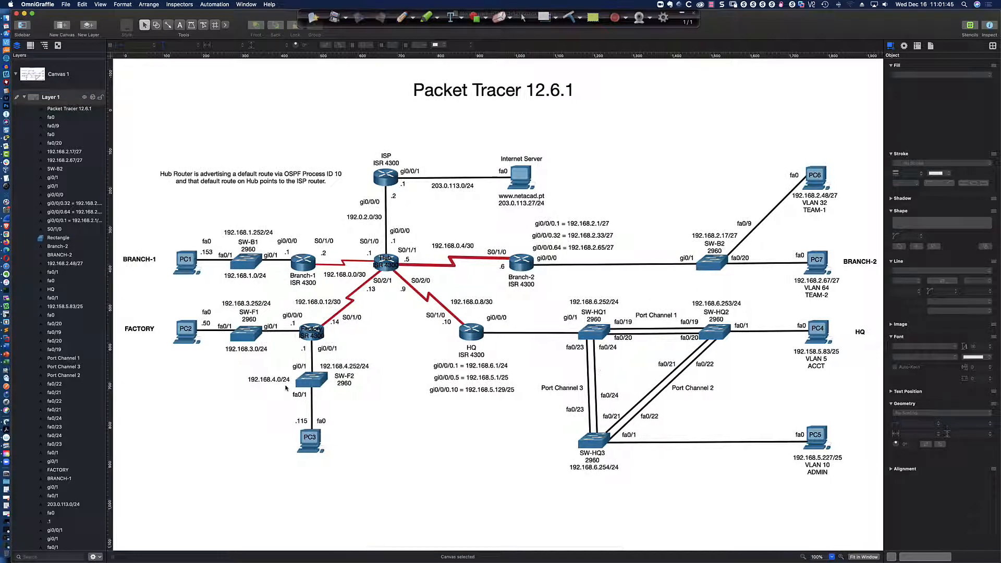
scroll(285, 388, "right", 1)
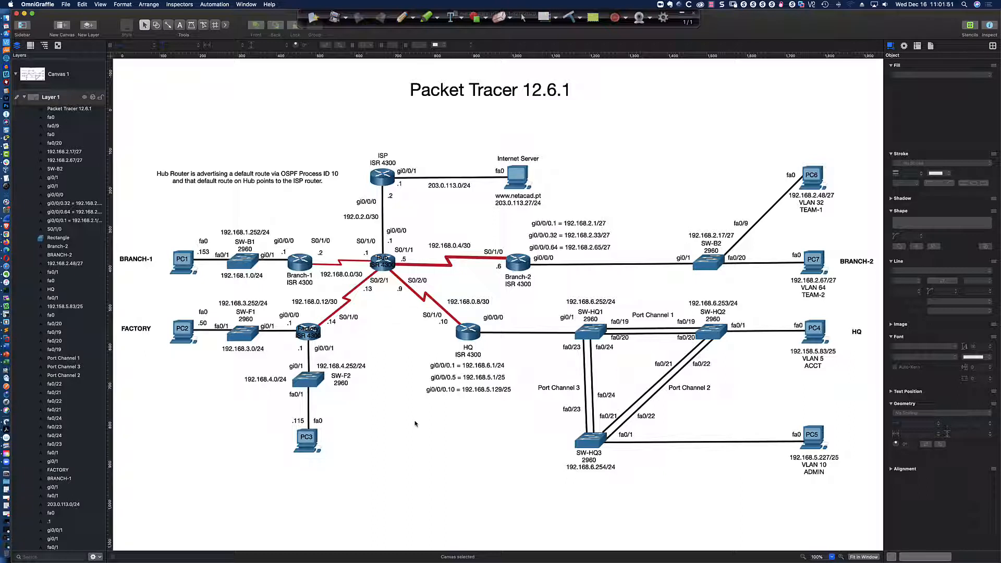
key("super+Tab")
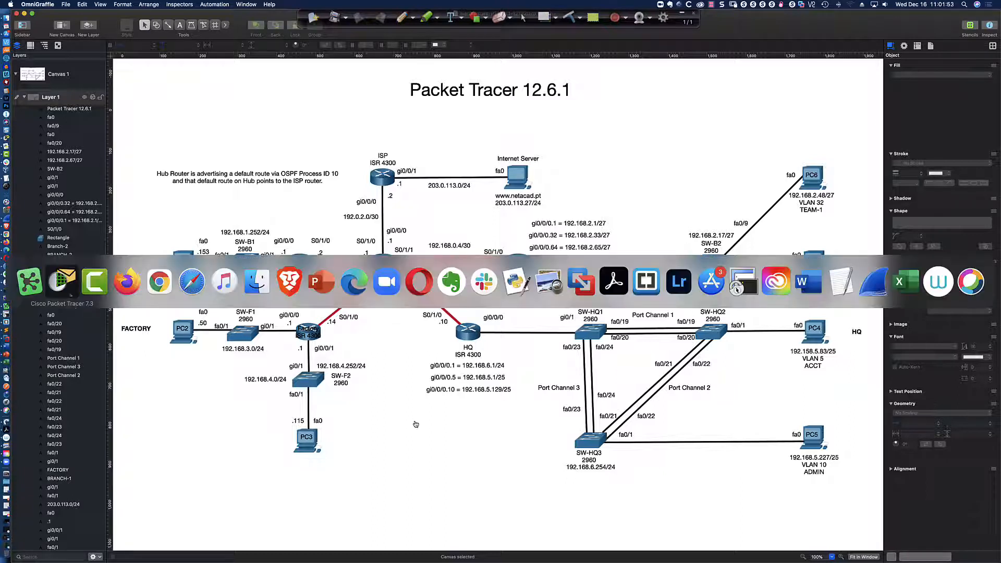
key("super+Tab")
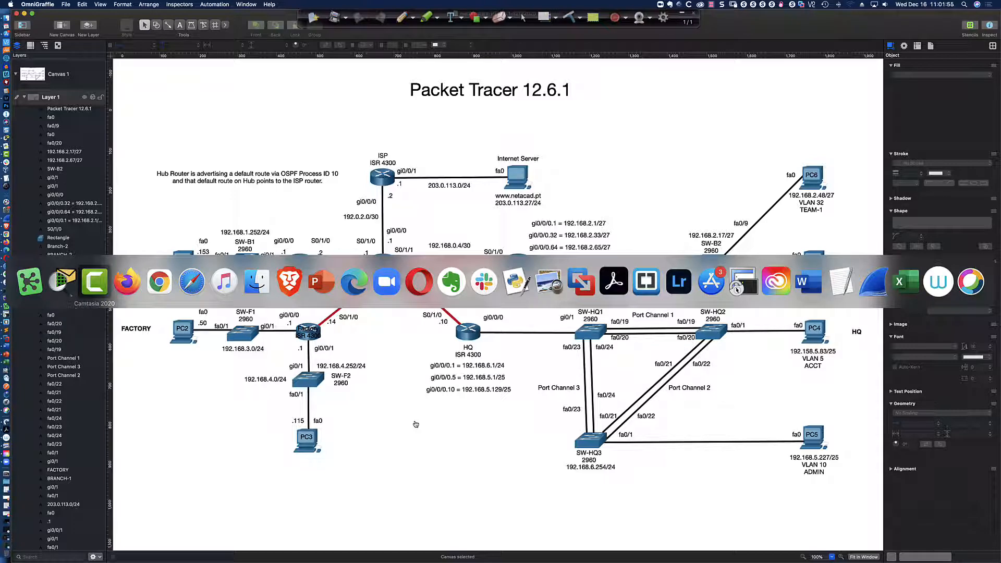
key("super+Tab")
key("super+Tab")
key("super+Tab")
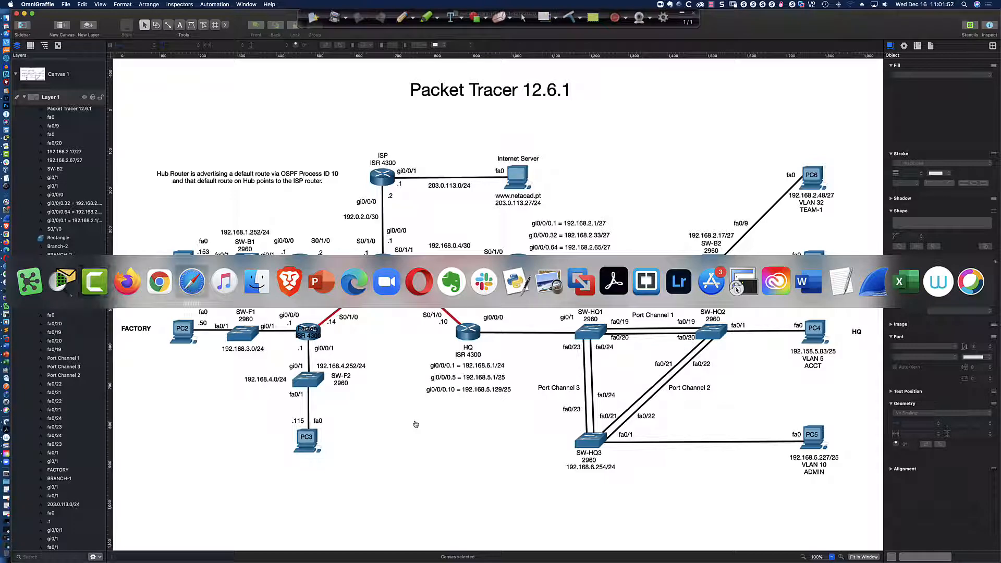
key("super+Tab")
key("super+Tab")
key("super+Tab")
key("super+Tab")
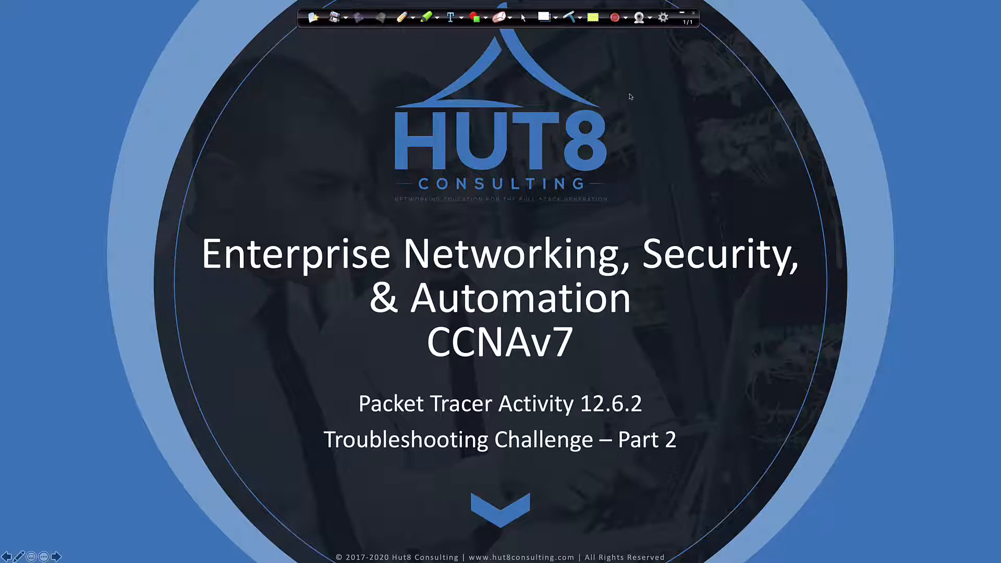
left_click(682, 12)
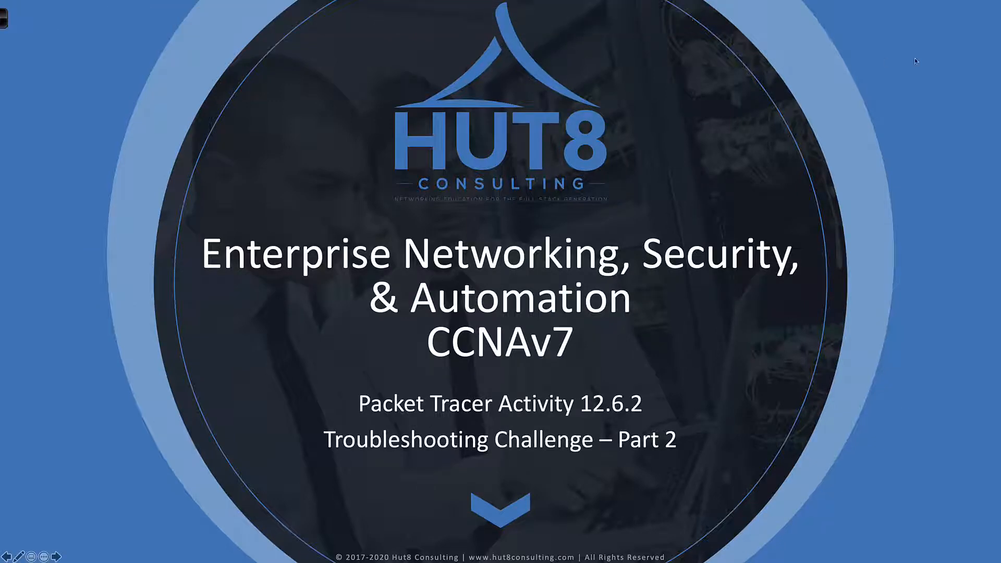